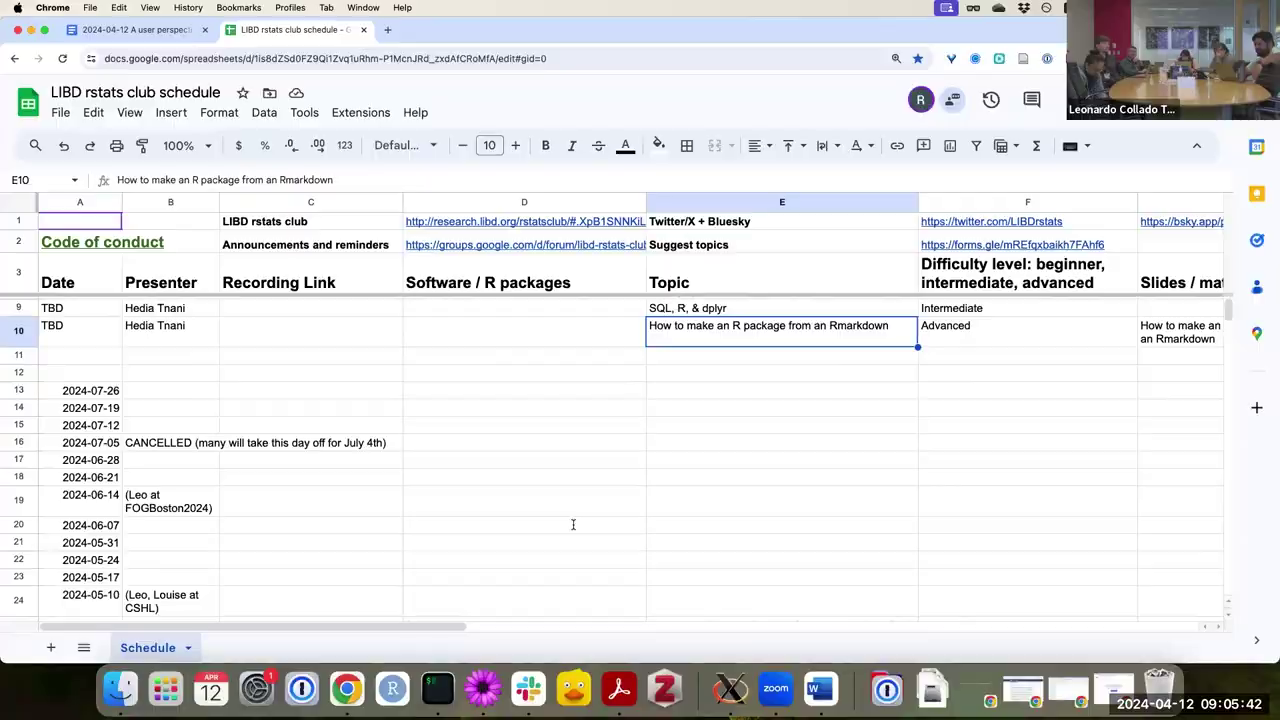
Look up the iSEE session's presenter and topic entries in the schedule
scroll(573, 524, down, 5)
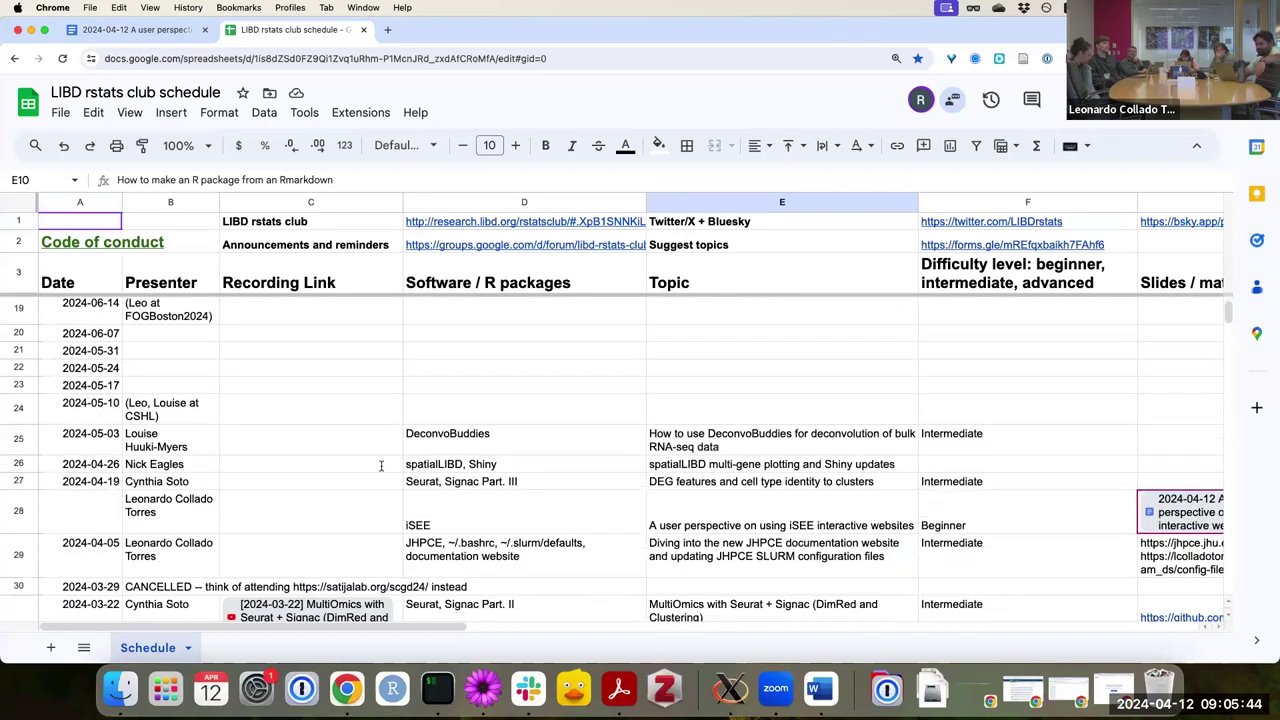
scroll(381, 467, down, 3)
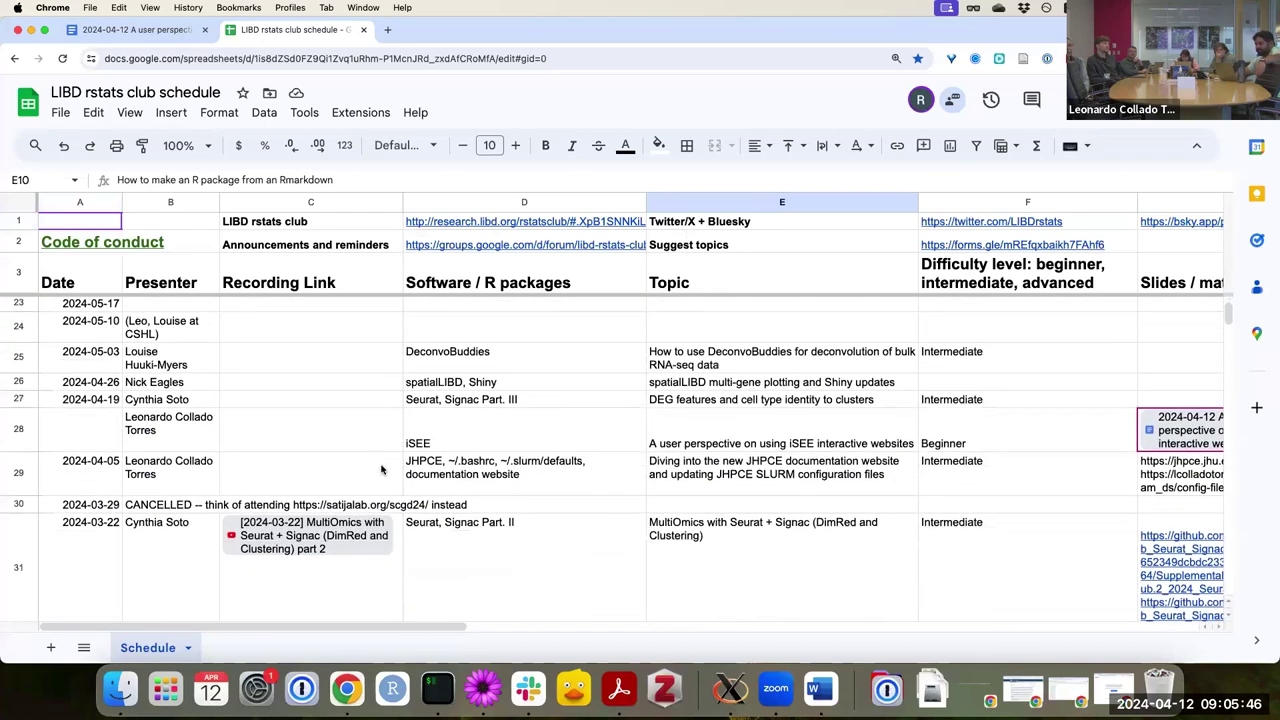
scroll(381, 467, down, 2)
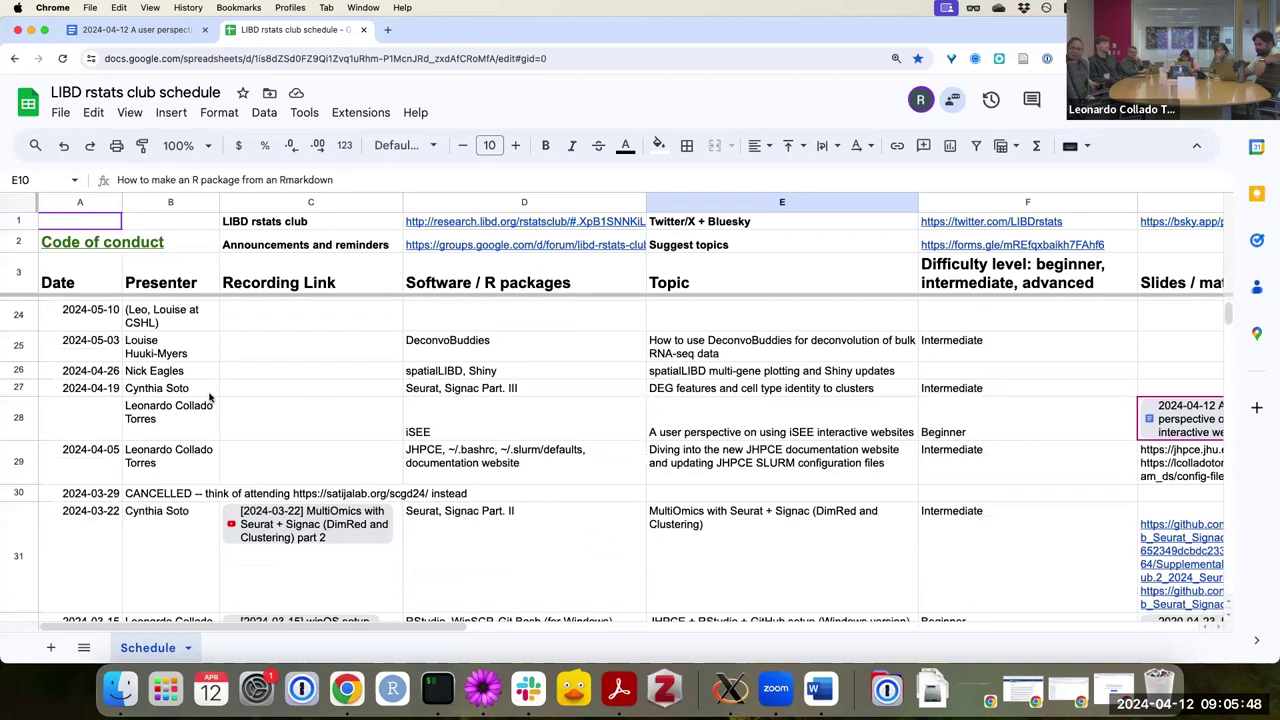
click(210, 402)
scroll(343, 447, up, 1)
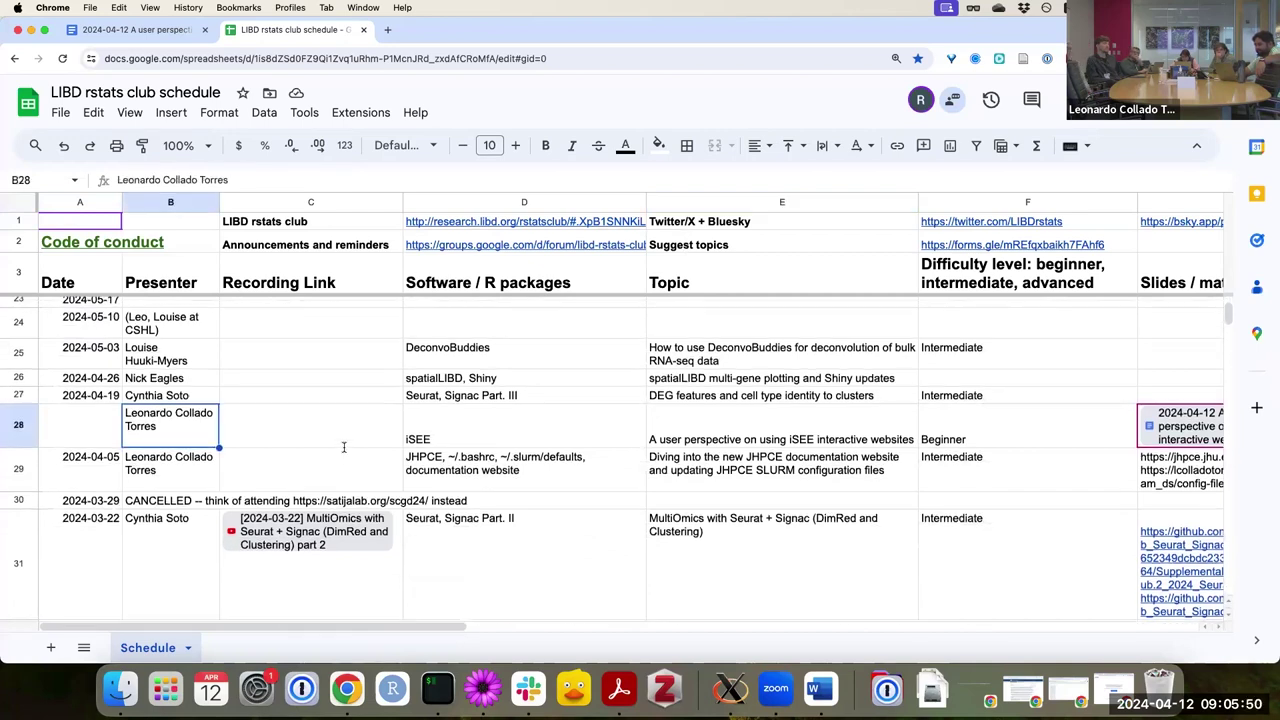
click(728, 431)
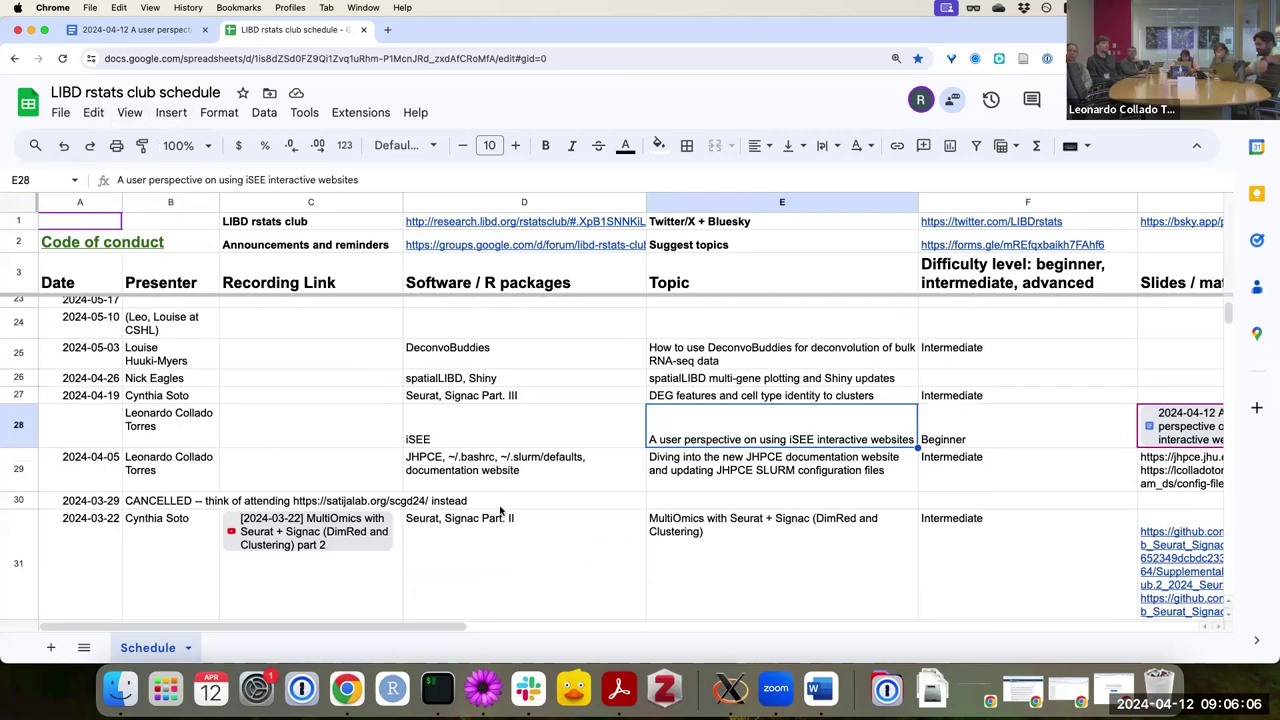
scroll(762, 489, right, 2)
scroll(762, 489, up, 1)
scroll(762, 489, right, 4)
scroll(762, 489, up, 1)
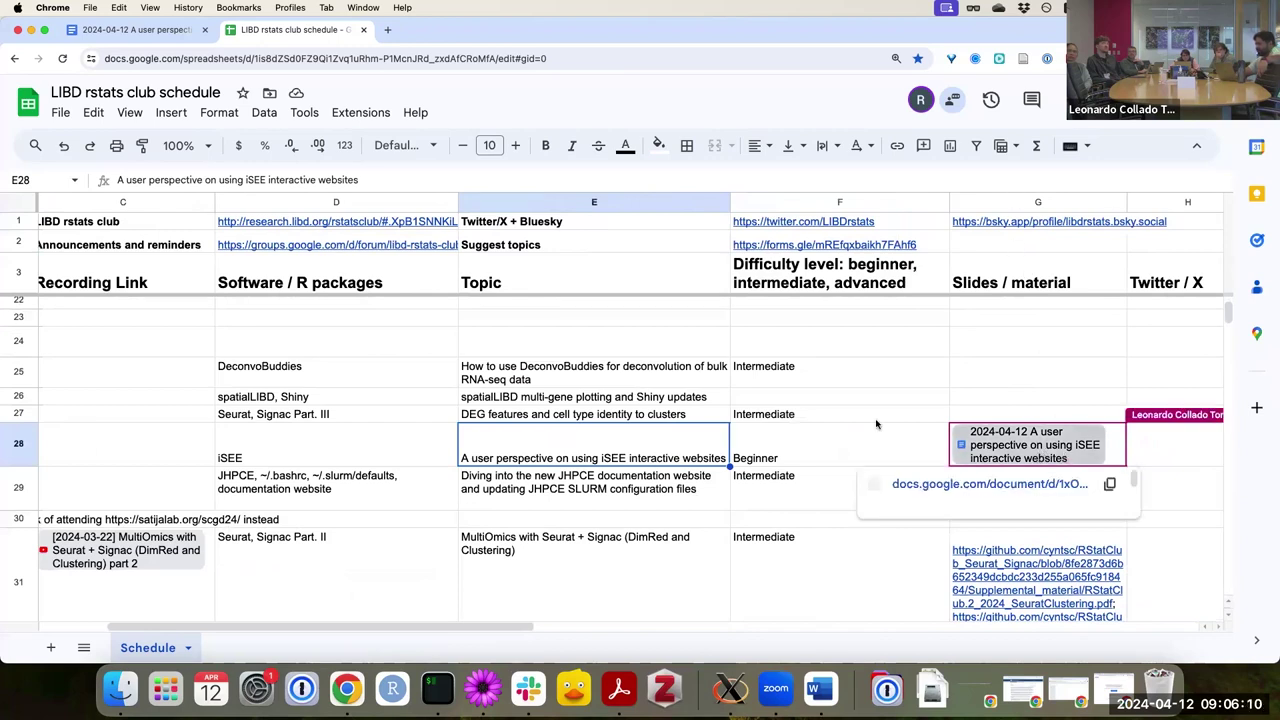
In the notes document, italicize the word iSEE in the past-sessions sentence
click(153, 32)
scroll(358, 318, down, 2)
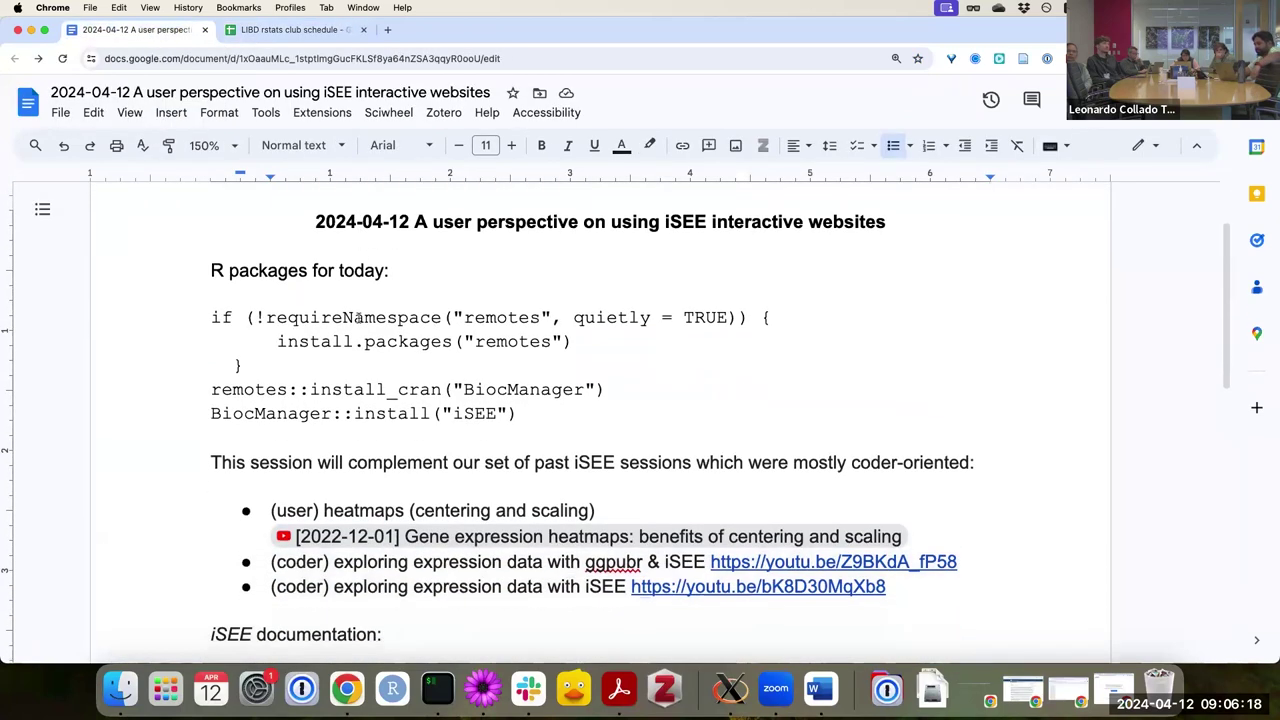
scroll(358, 318, up, 1)
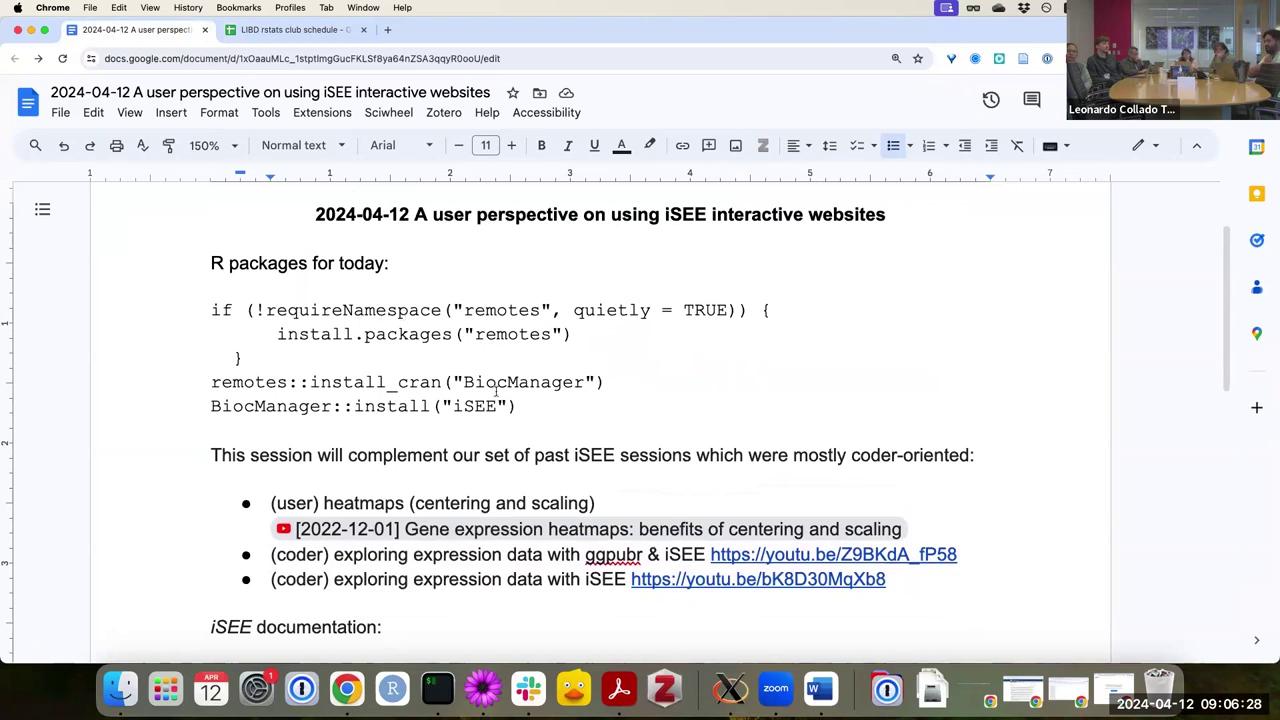
drag(574, 456, 612, 457)
key(super+i)
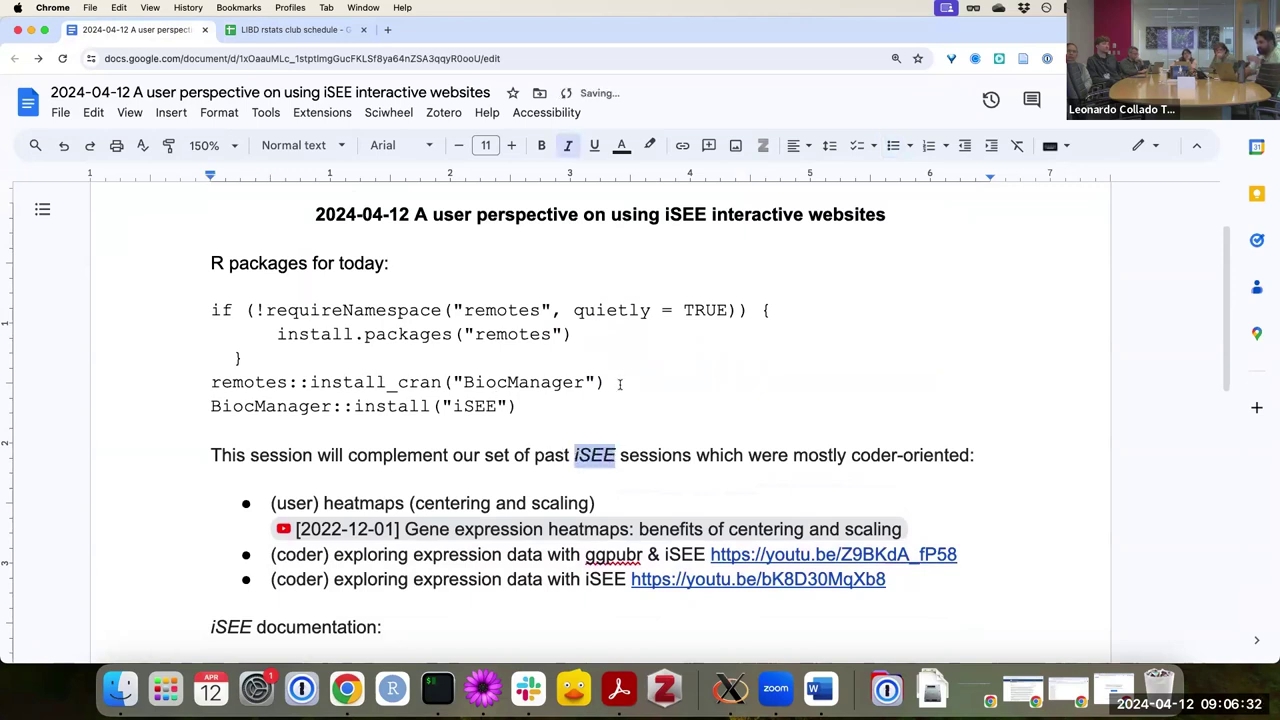
click(620, 384)
Open the Demonstration iSEE app link from the notes in a new tab
scroll(512, 345, down, 1)
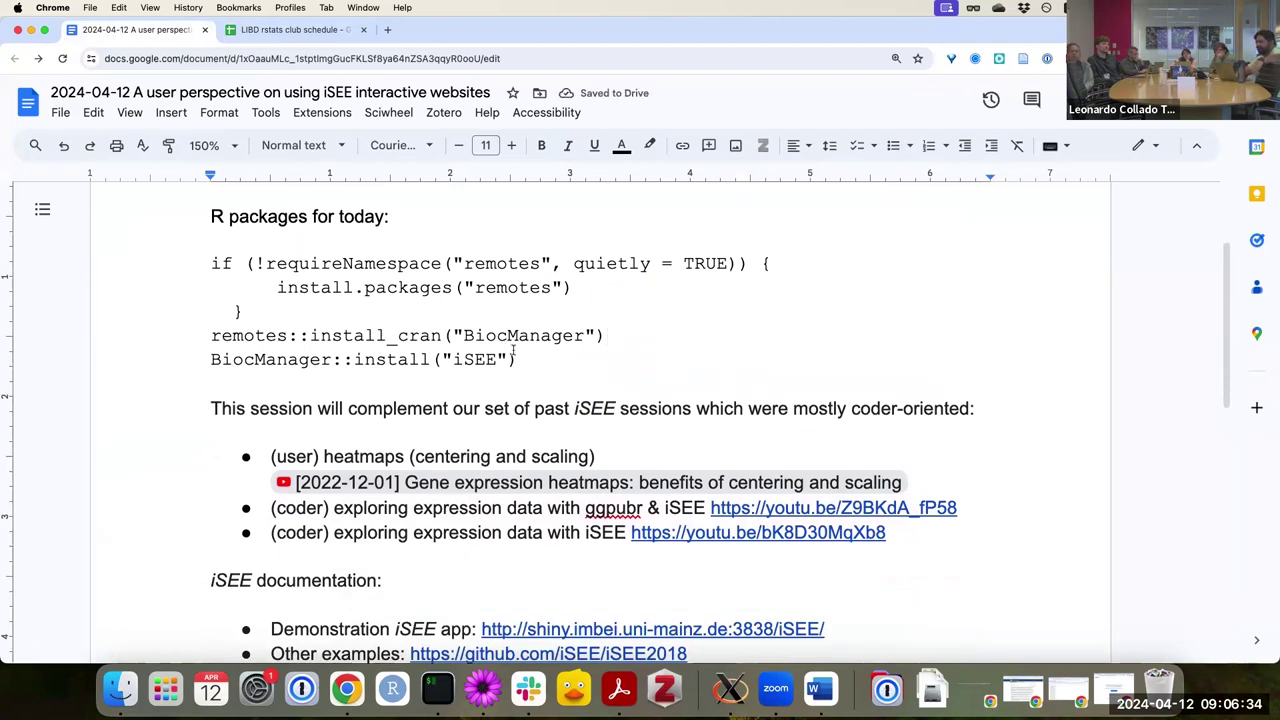
scroll(487, 348, down, 1)
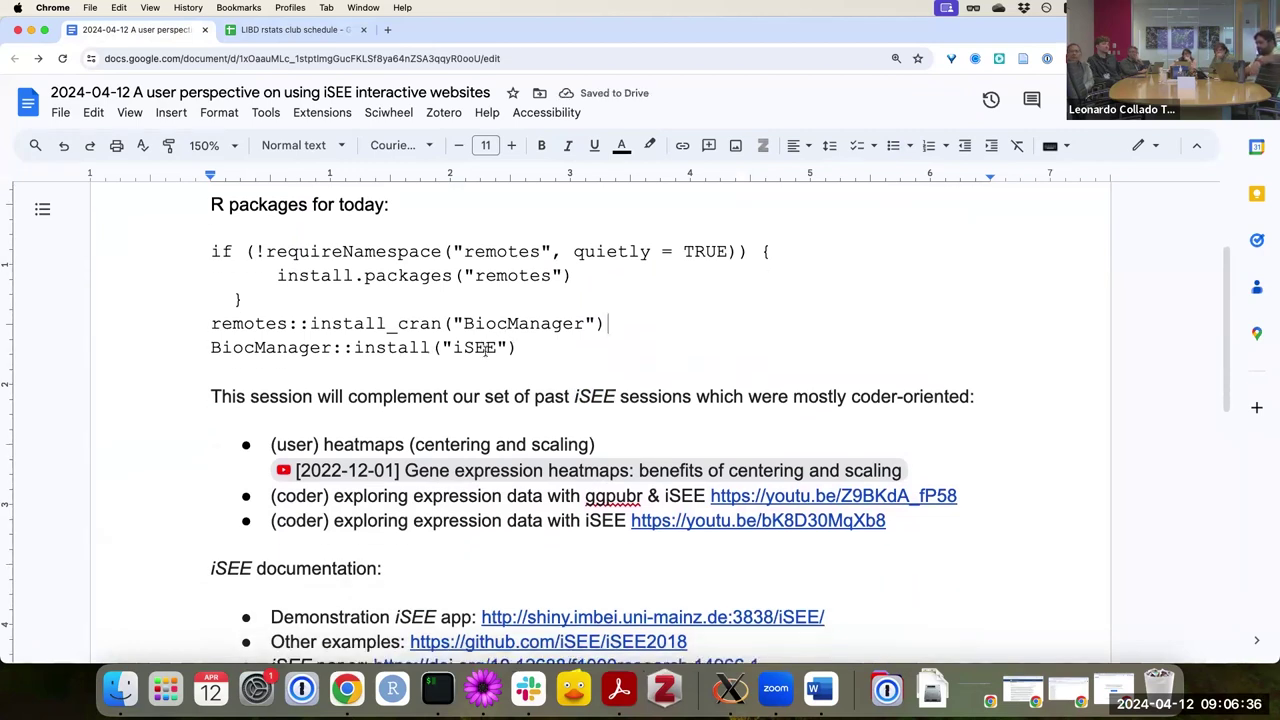
scroll(487, 348, down, 1)
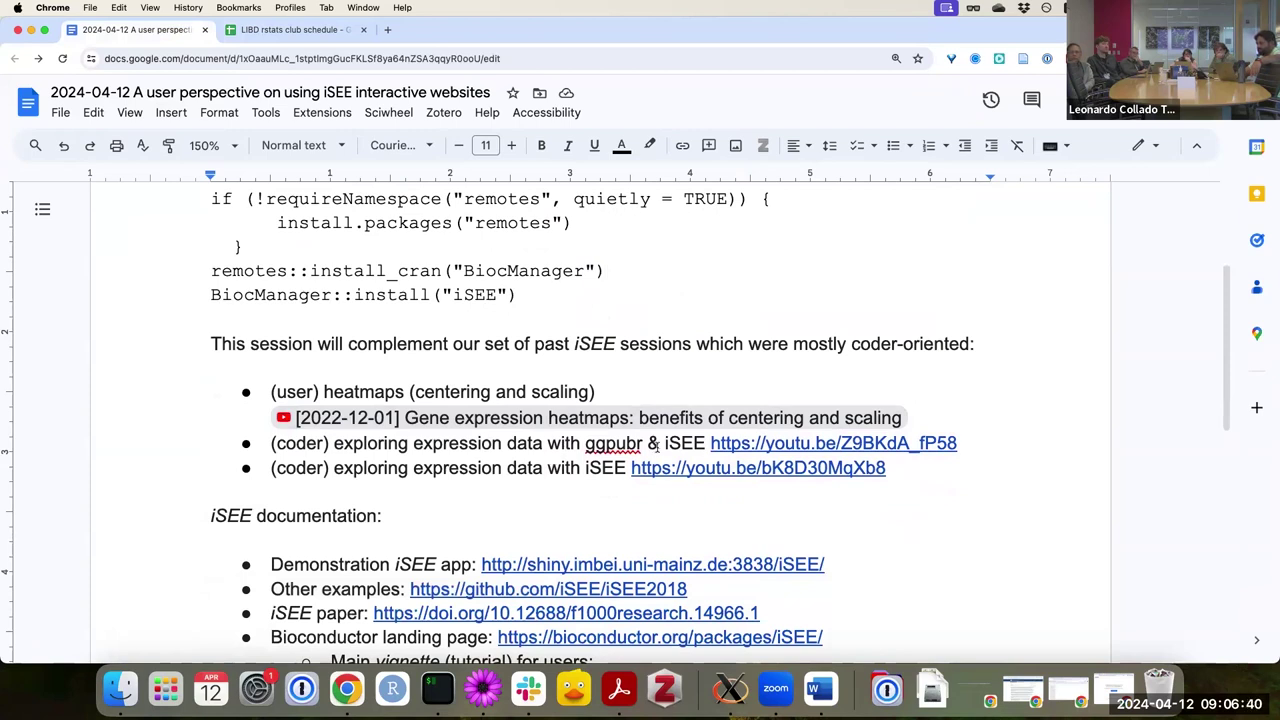
scroll(554, 467, down, 1)
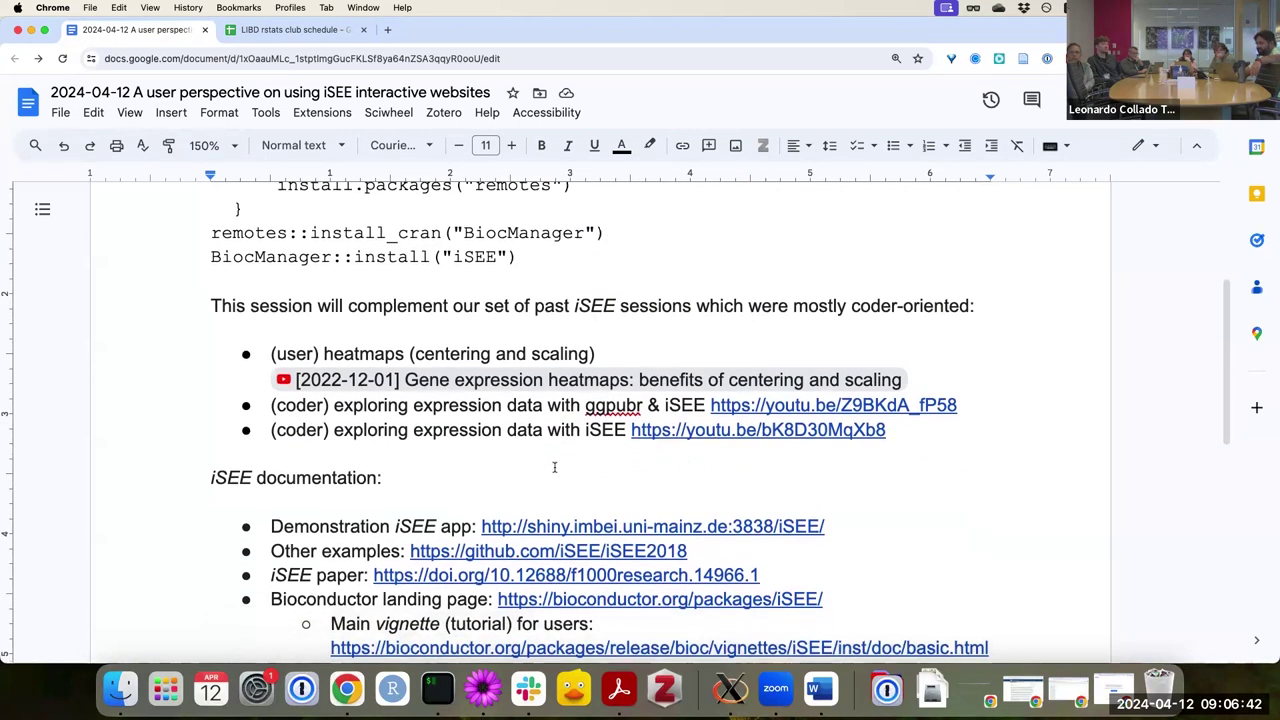
scroll(554, 467, down, 1)
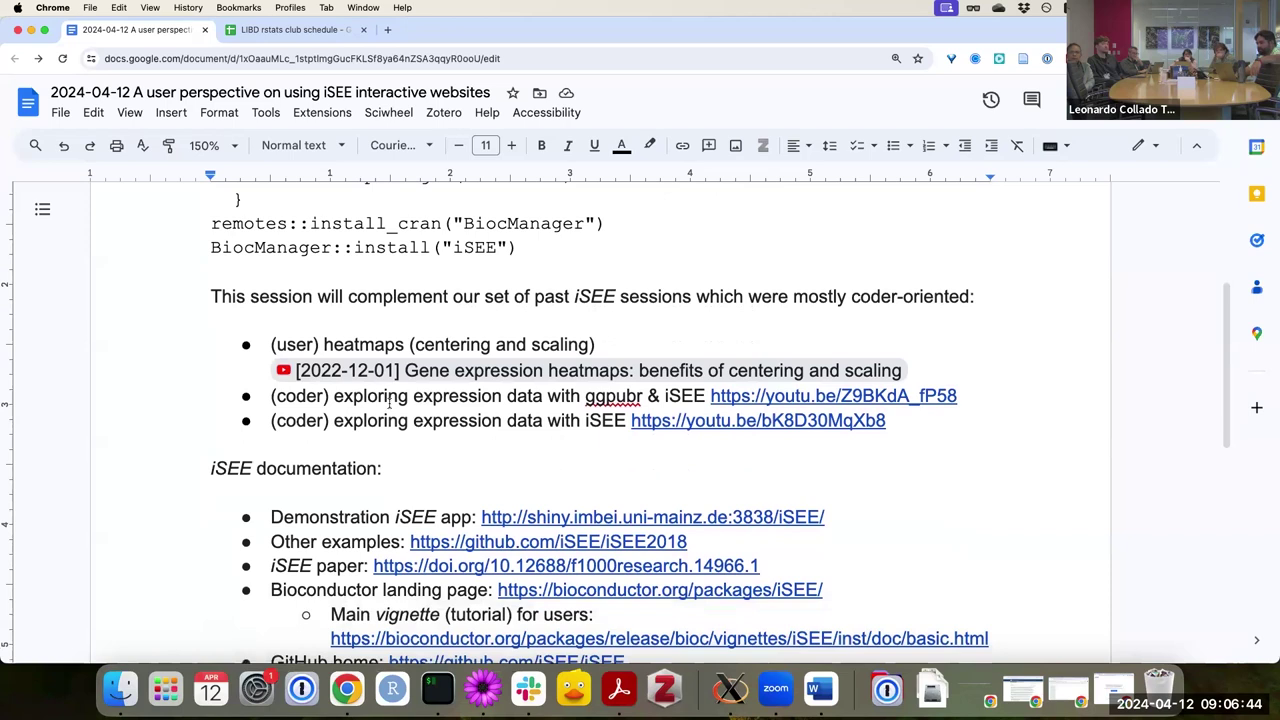
scroll(389, 403, down, 3)
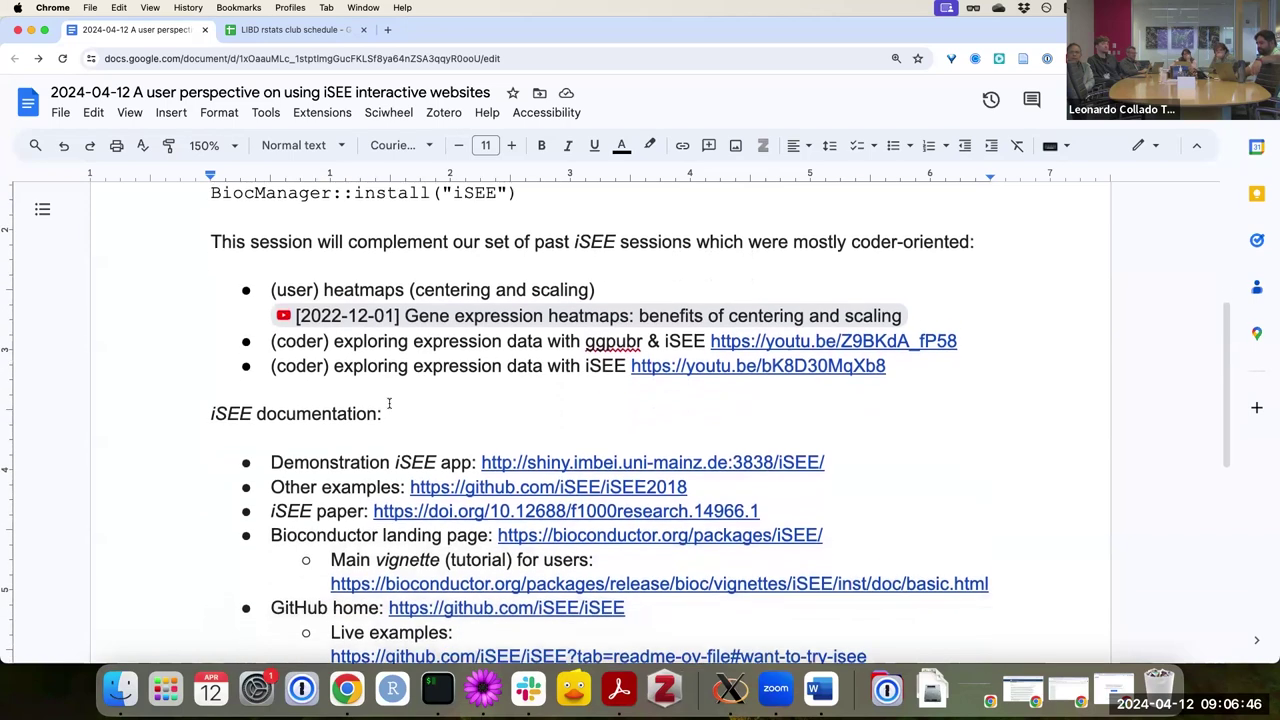
scroll(425, 420, down, 1)
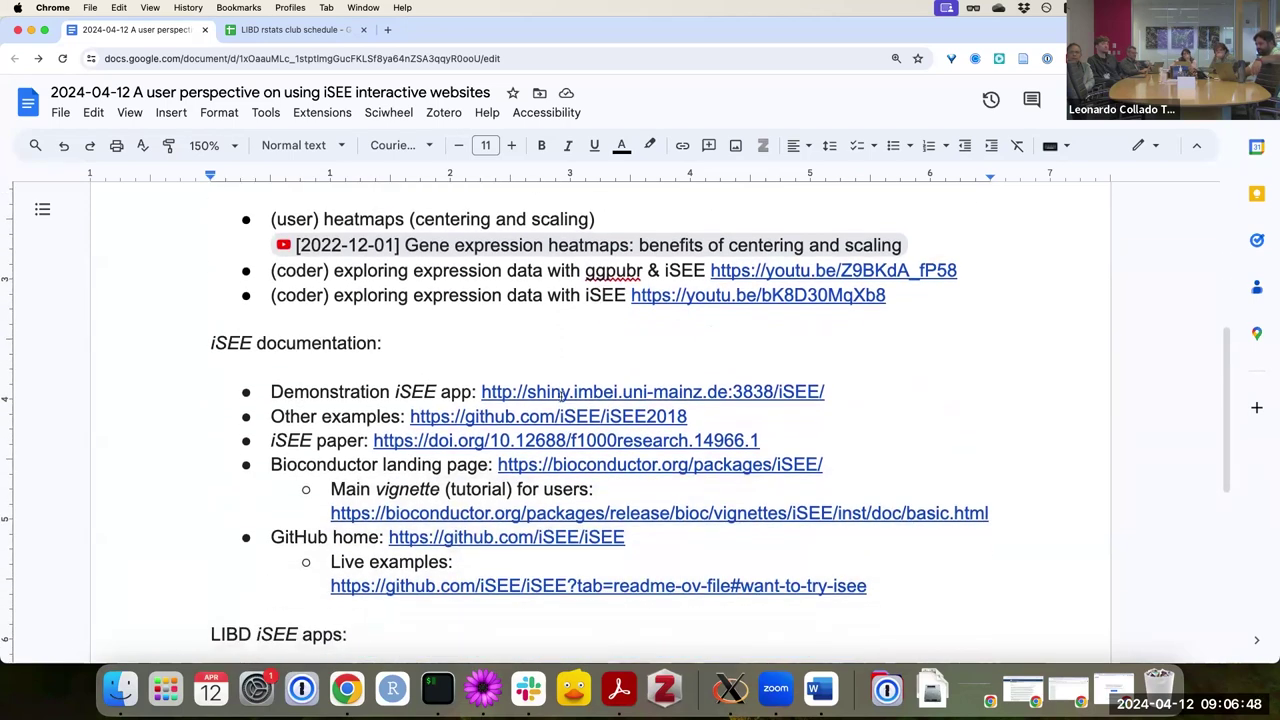
click(561, 392)
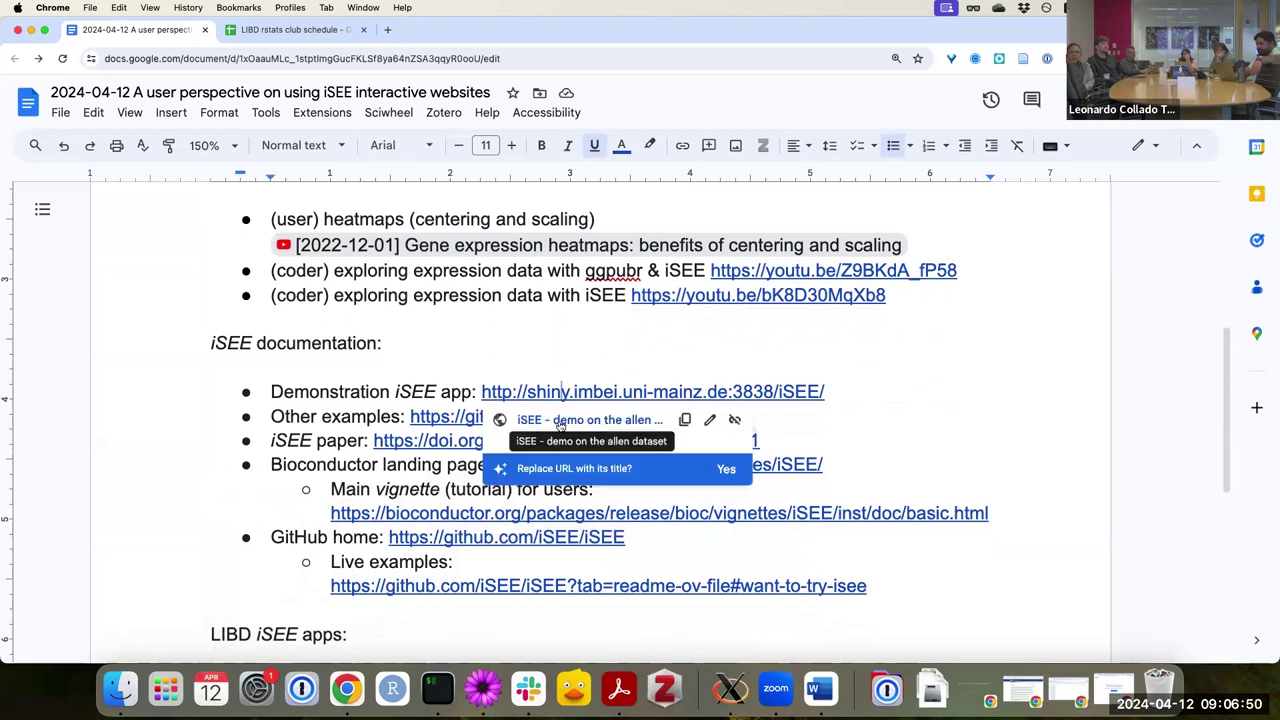
right_click(561, 425)
click(600, 356)
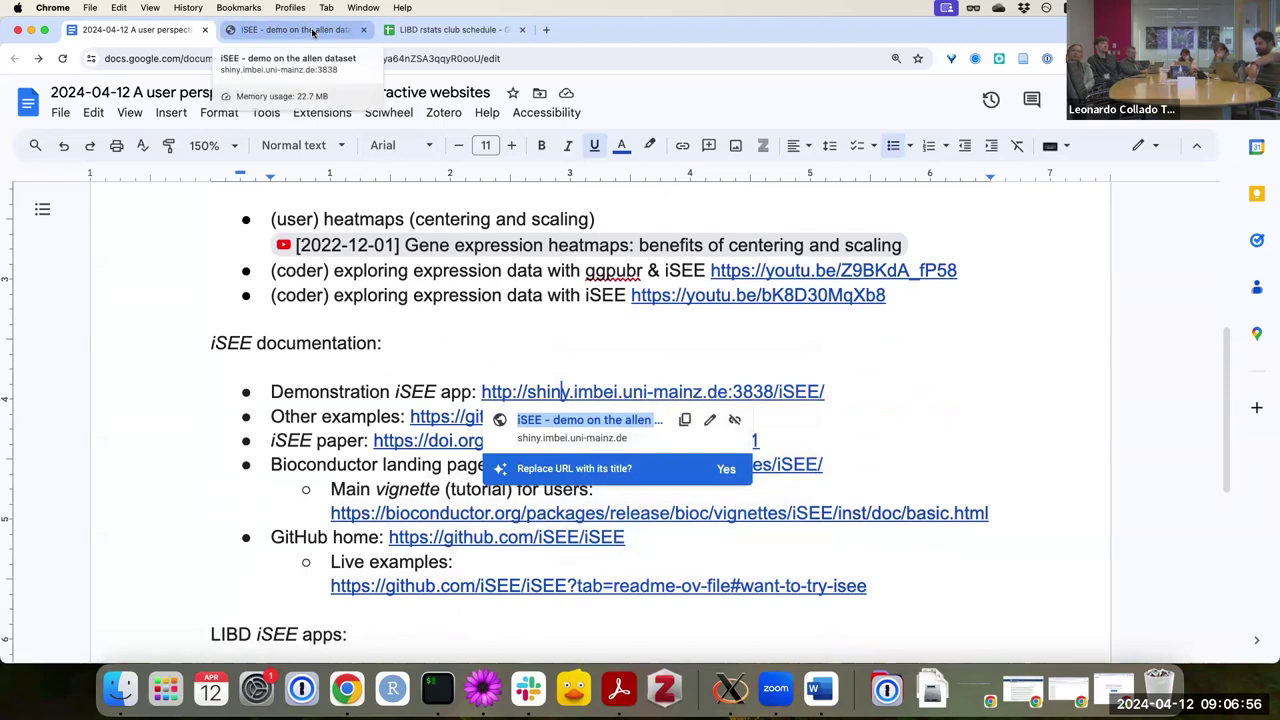
Switch to the iSEE Allen demo tab and scroll down to Complex heatmap 1 and back
click(313, 33)
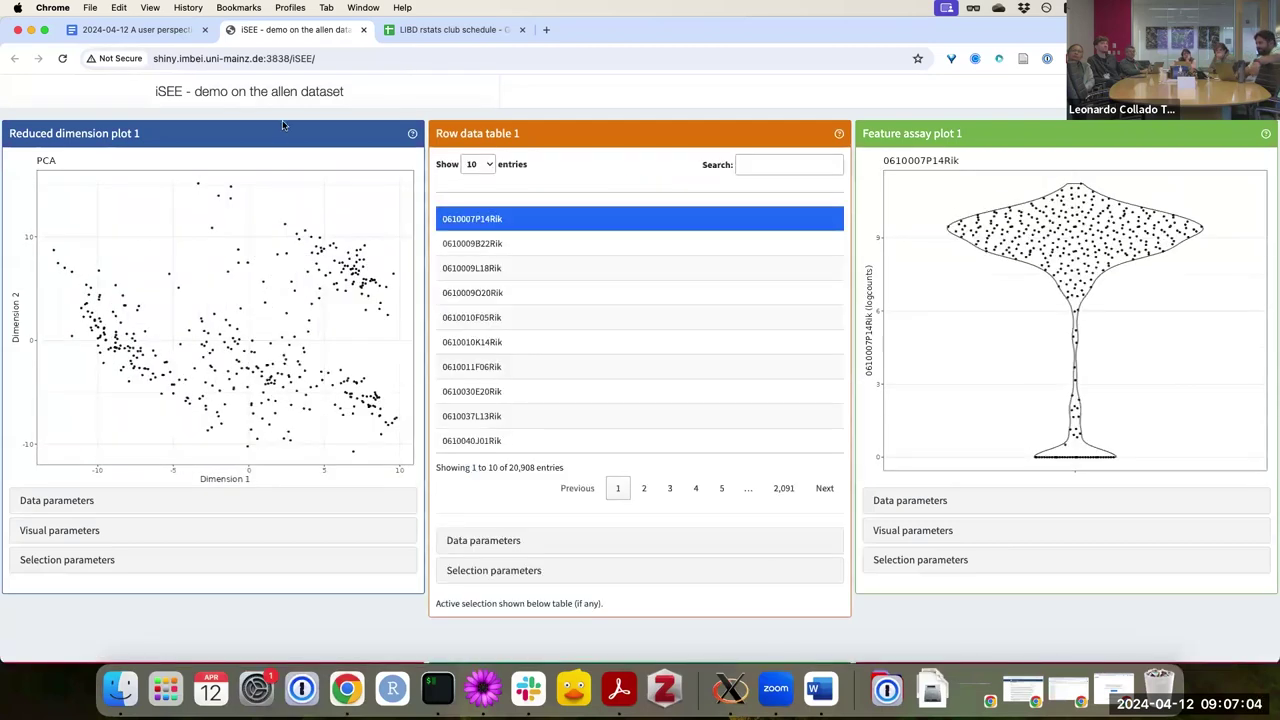
scroll(303, 315, down, 5)
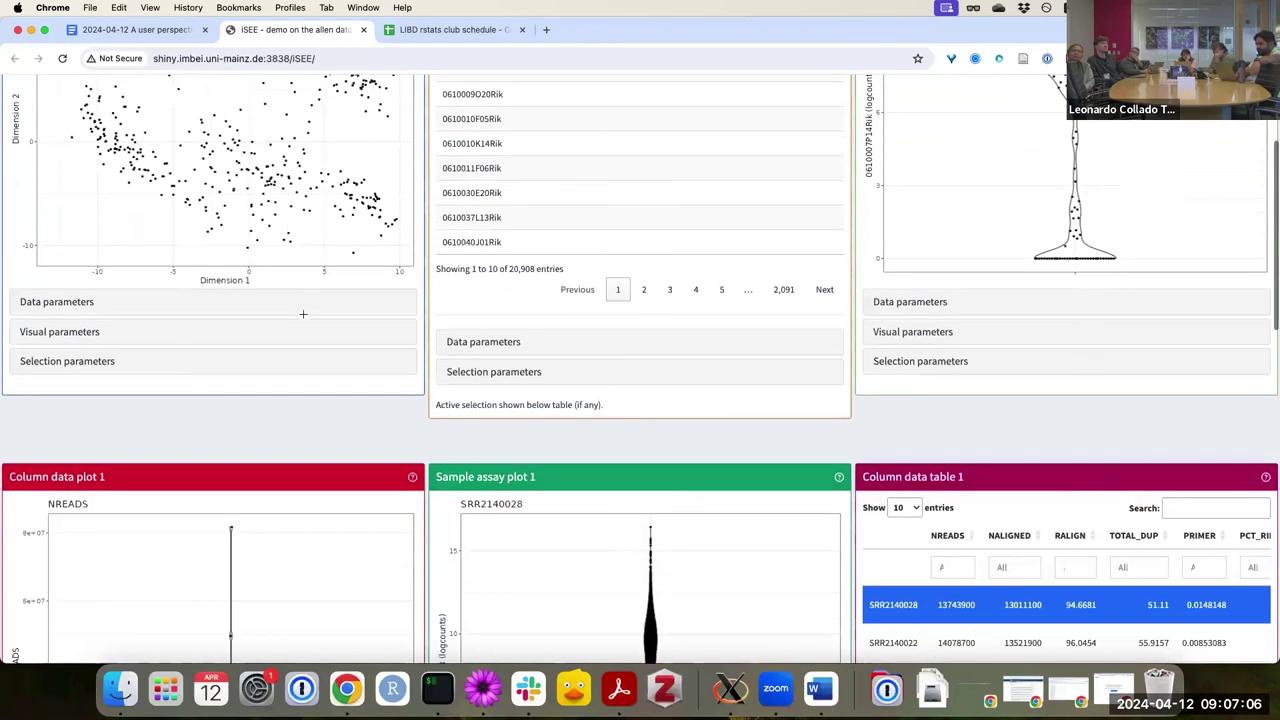
scroll(303, 317, up, 4)
scroll(303, 317, up, 1)
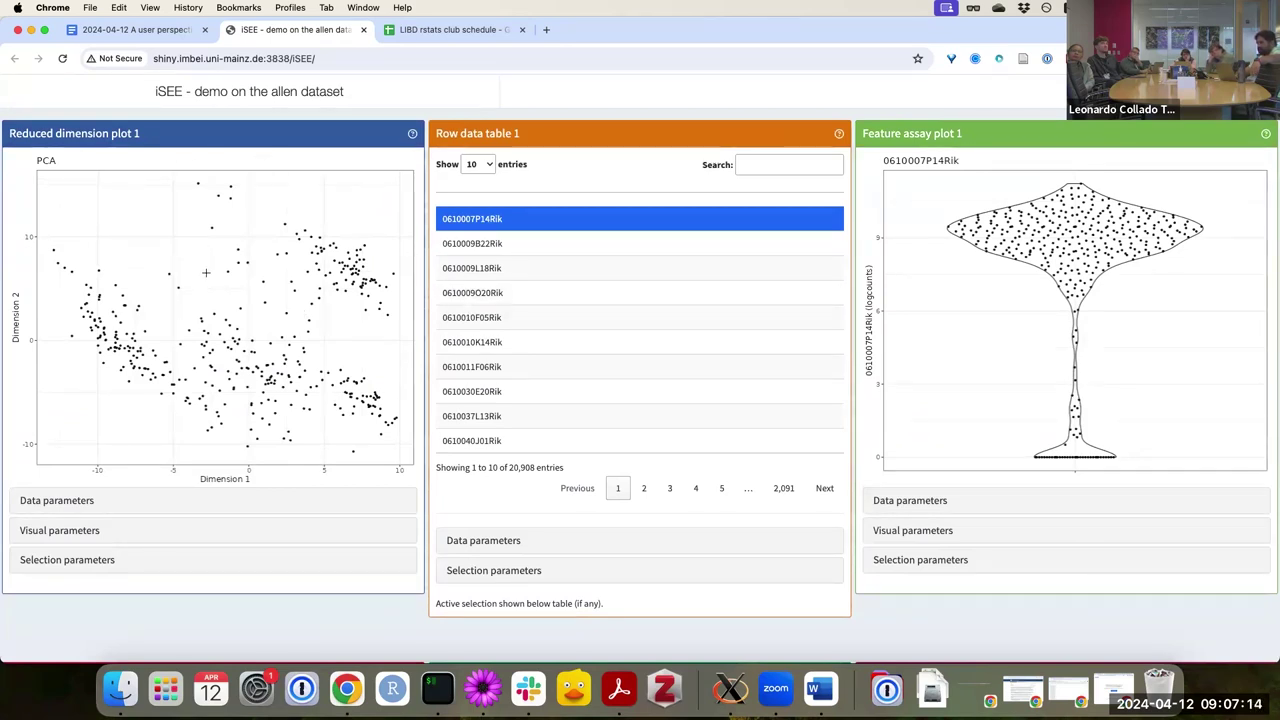
scroll(206, 272, down, 10)
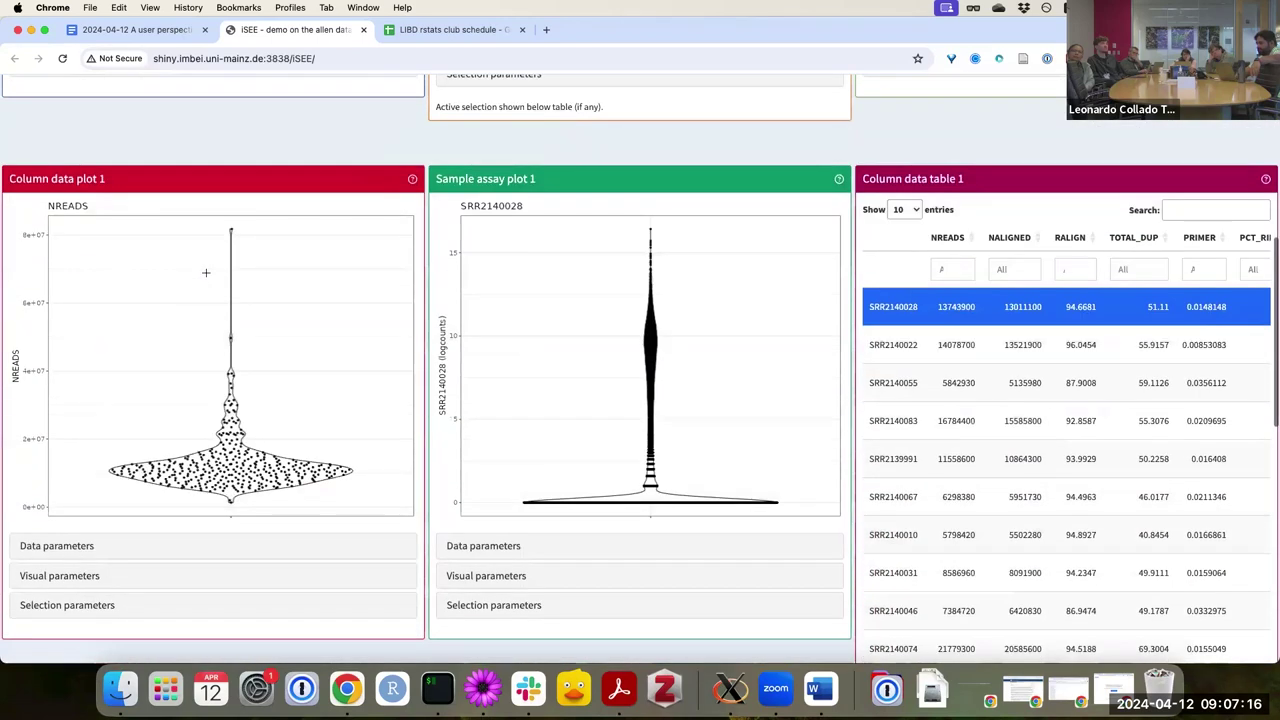
scroll(206, 272, down, 8)
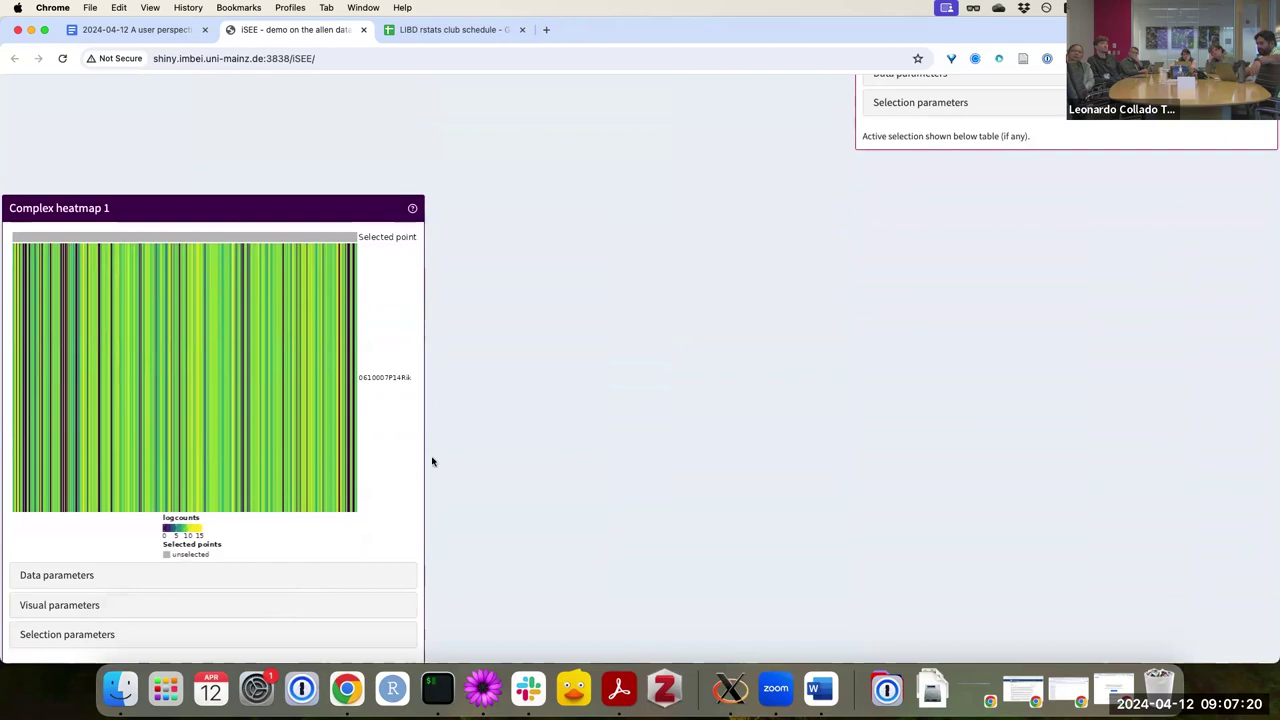
scroll(440, 399, down, 1)
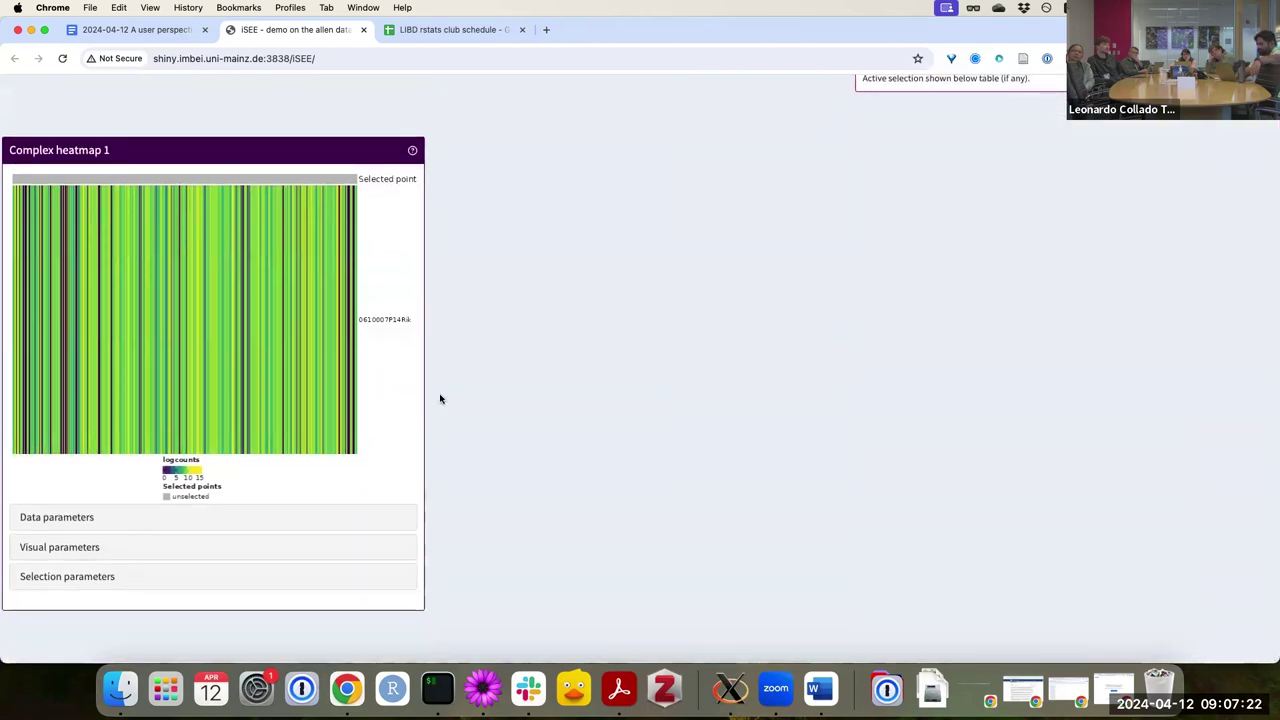
scroll(440, 399, up, 6)
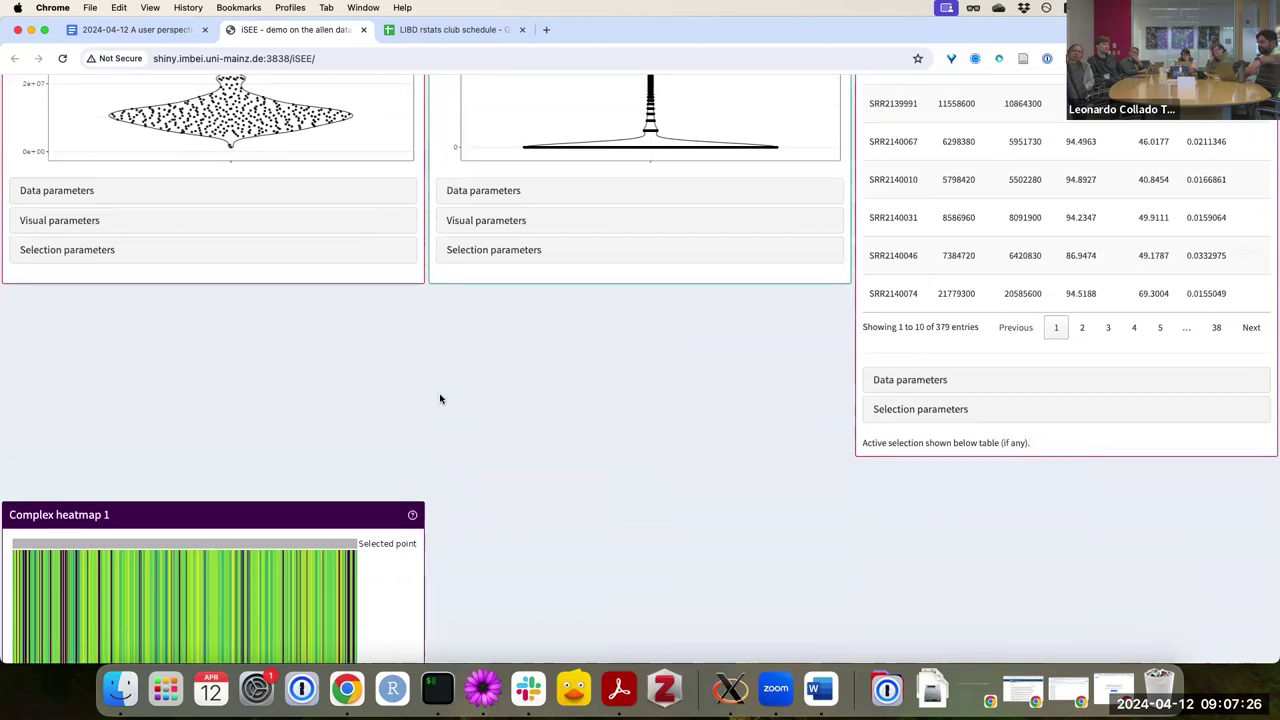
scroll(440, 399, up, 10)
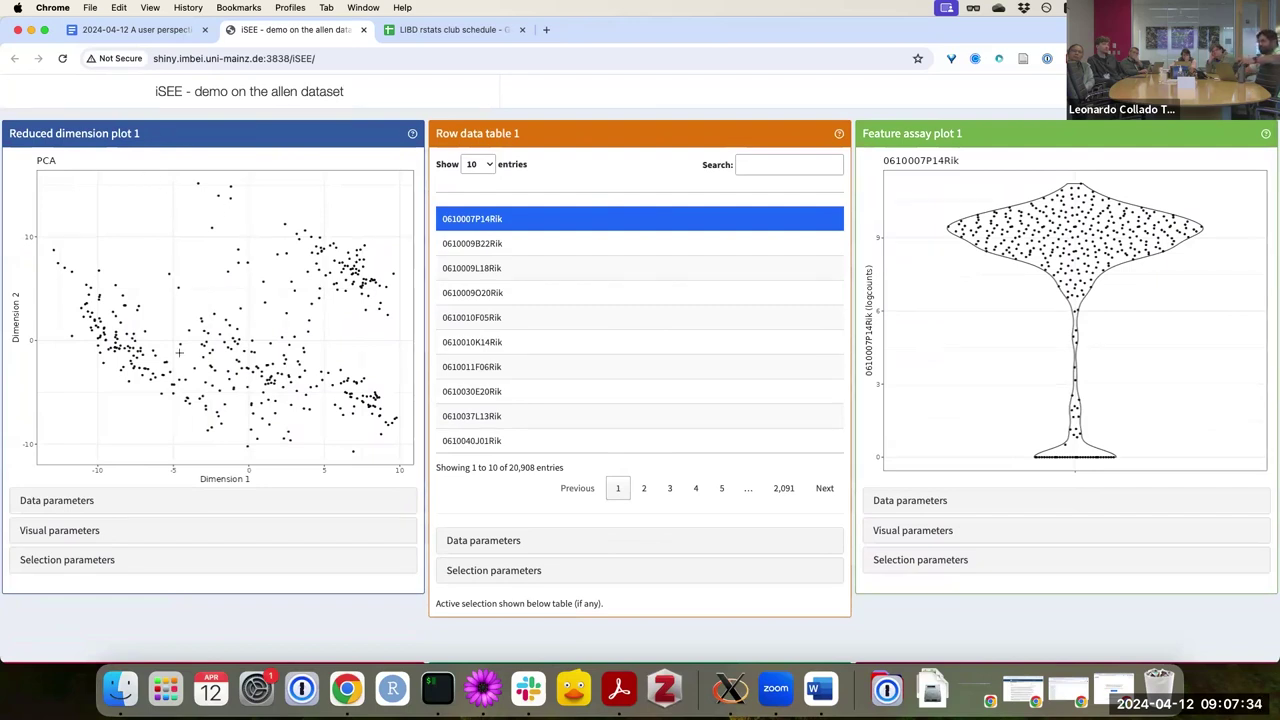
scroll(179, 352, down, 2)
scroll(423, 328, up, 1)
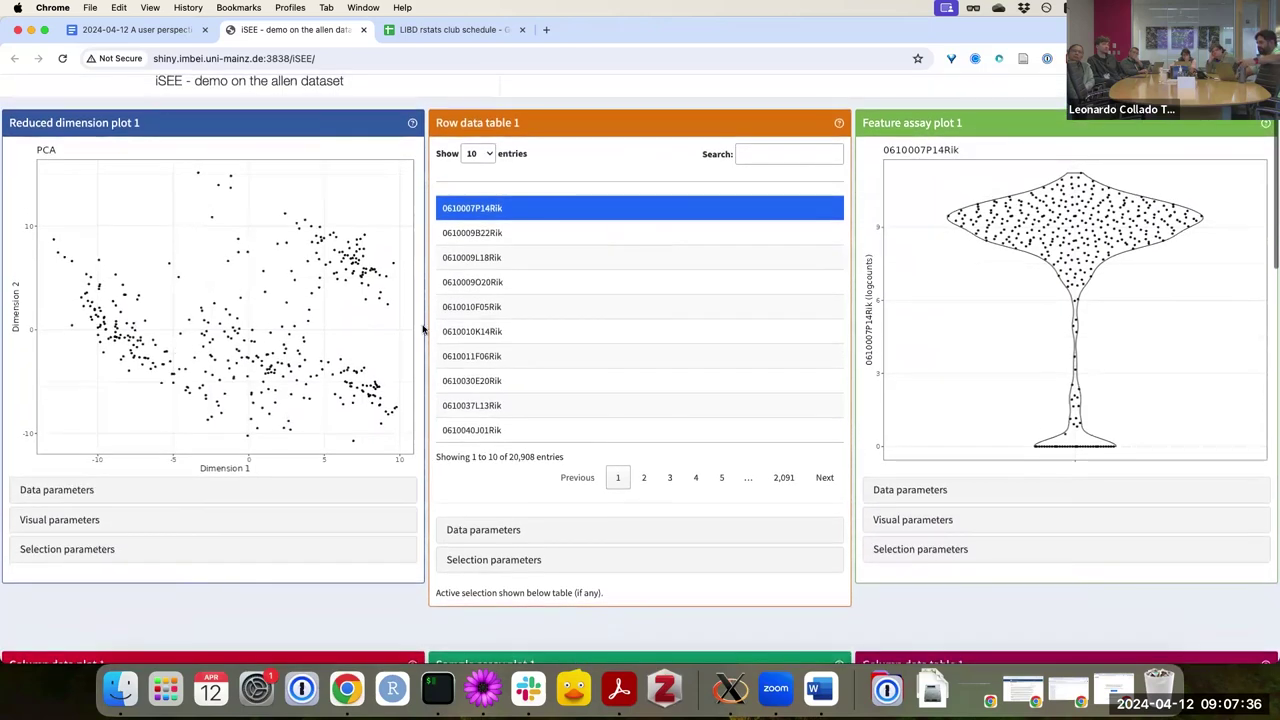
mouse_move(952, 238)
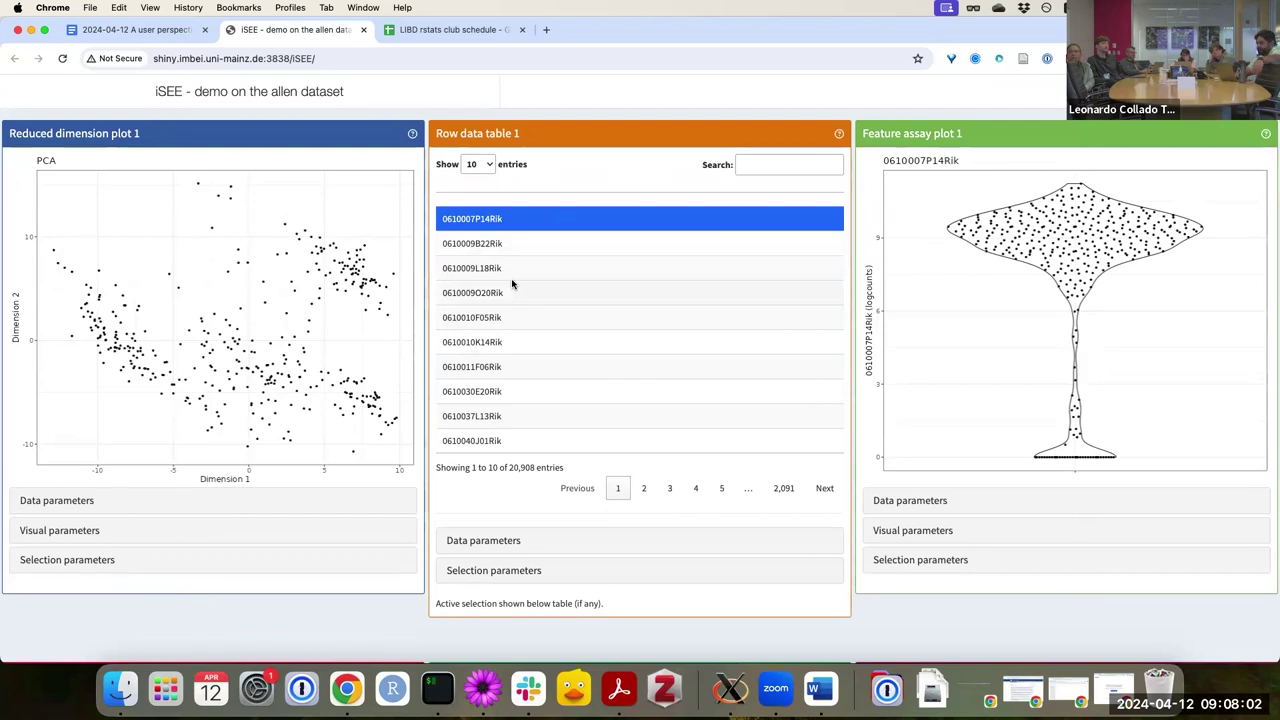
scroll(512, 285, down, 2)
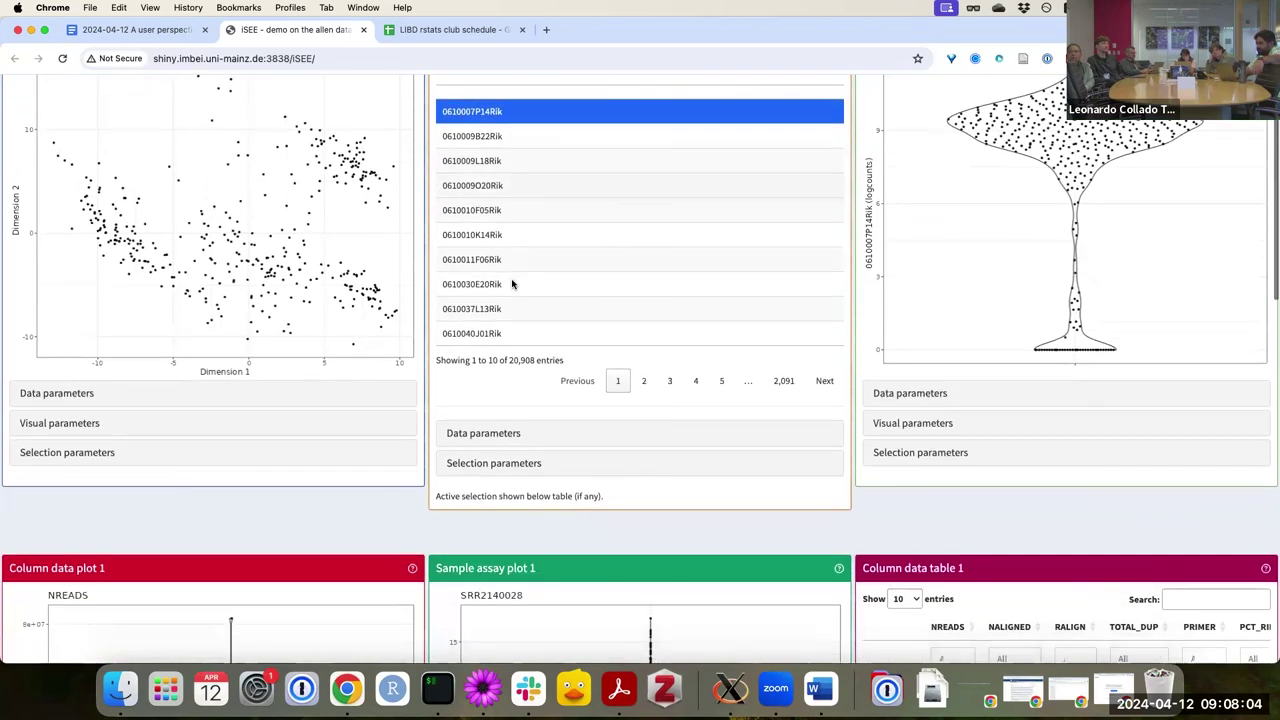
scroll(512, 285, up, 2)
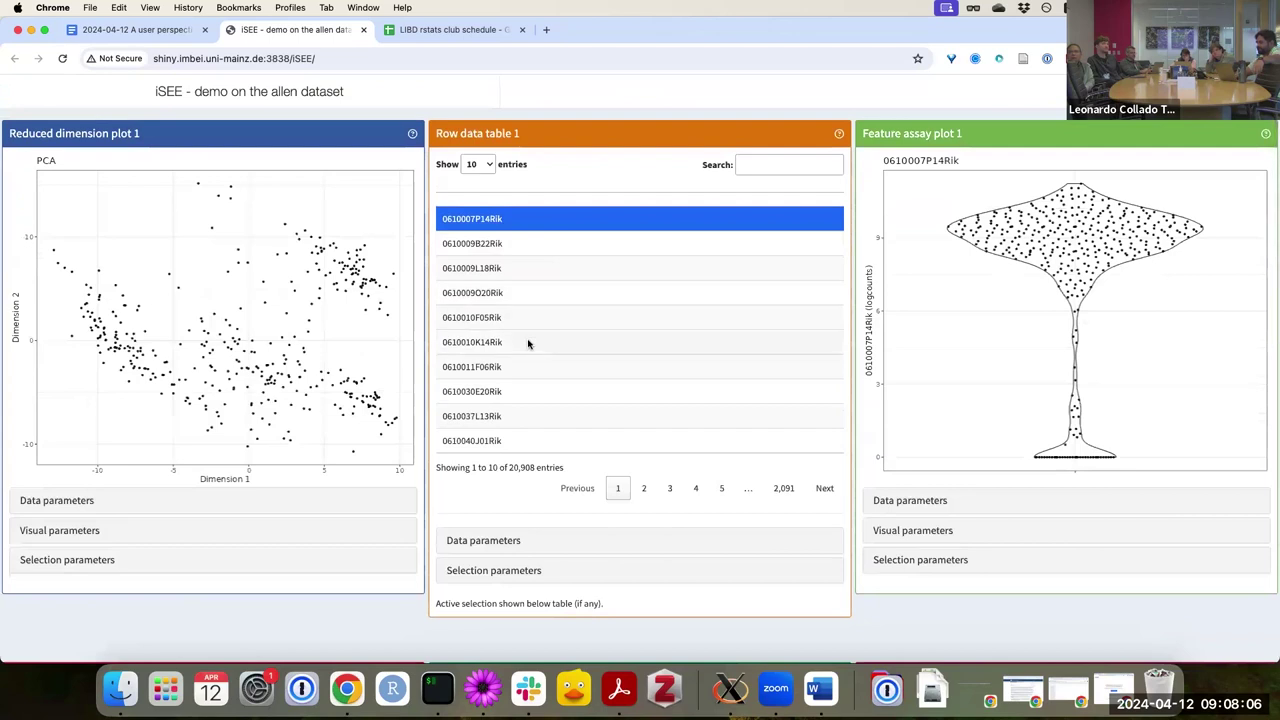
scroll(528, 343, down, 2)
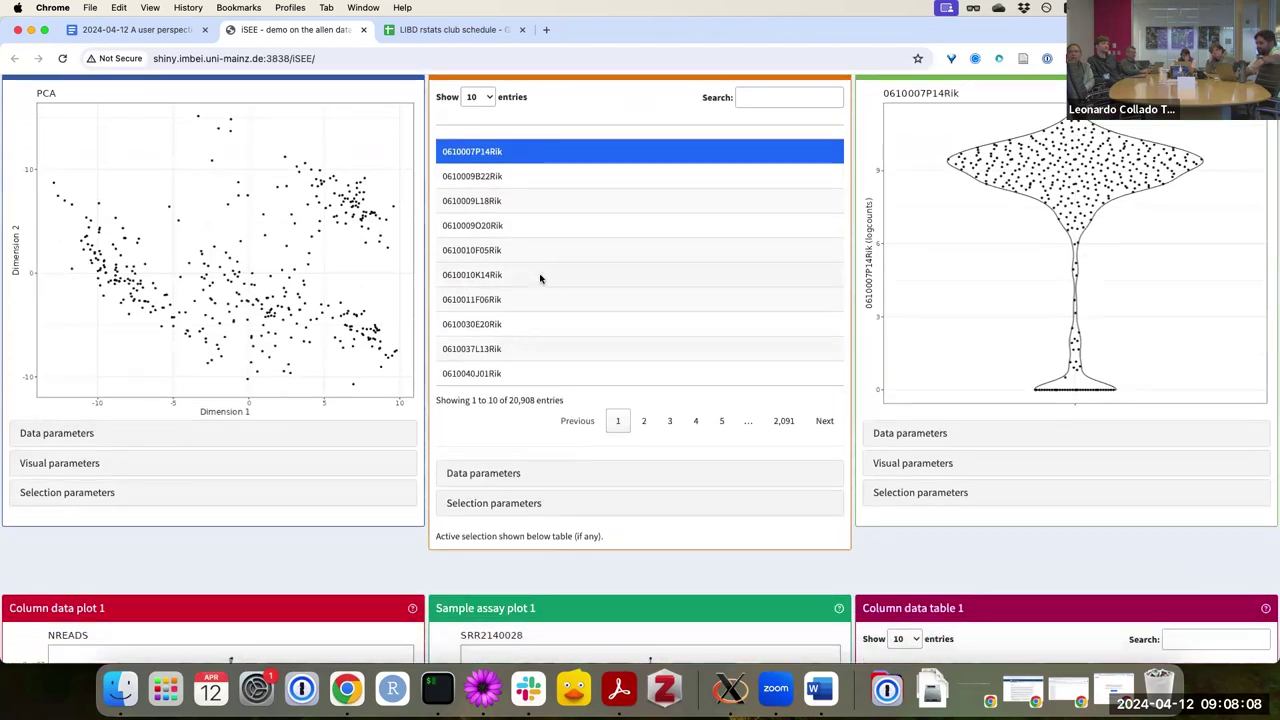
scroll(540, 278, down, 10)
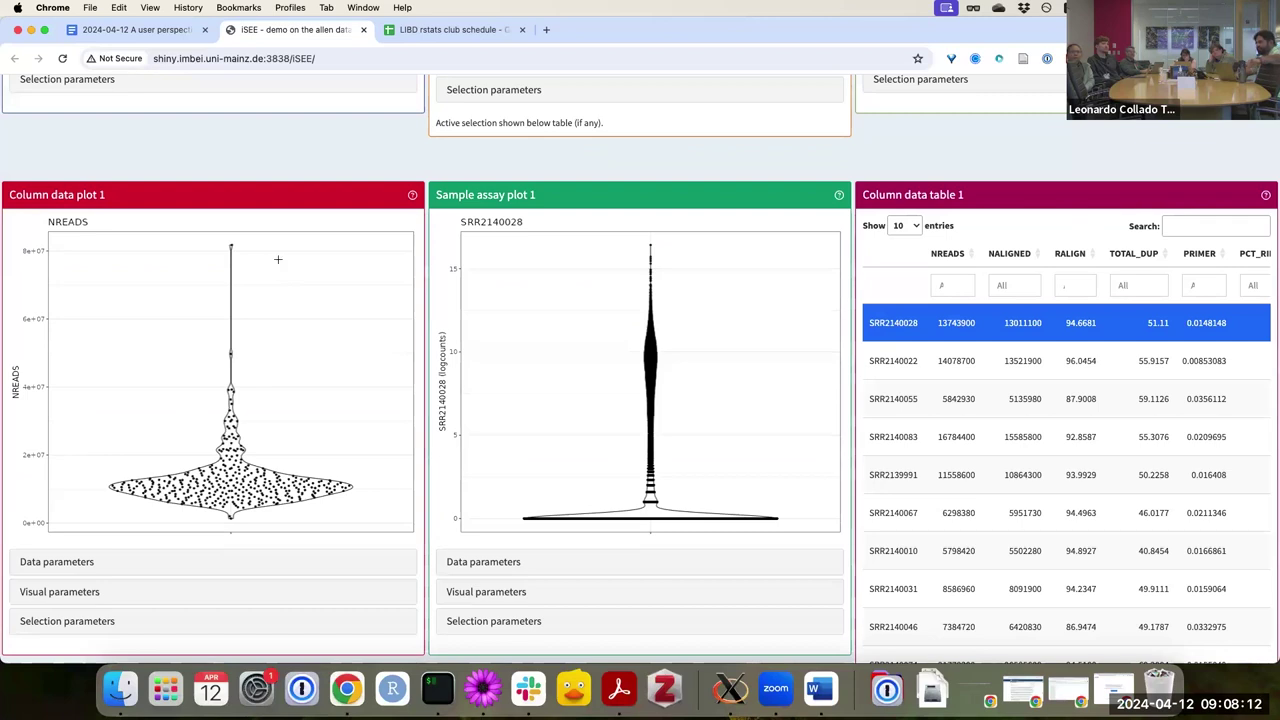
scroll(278, 259, down, 1)
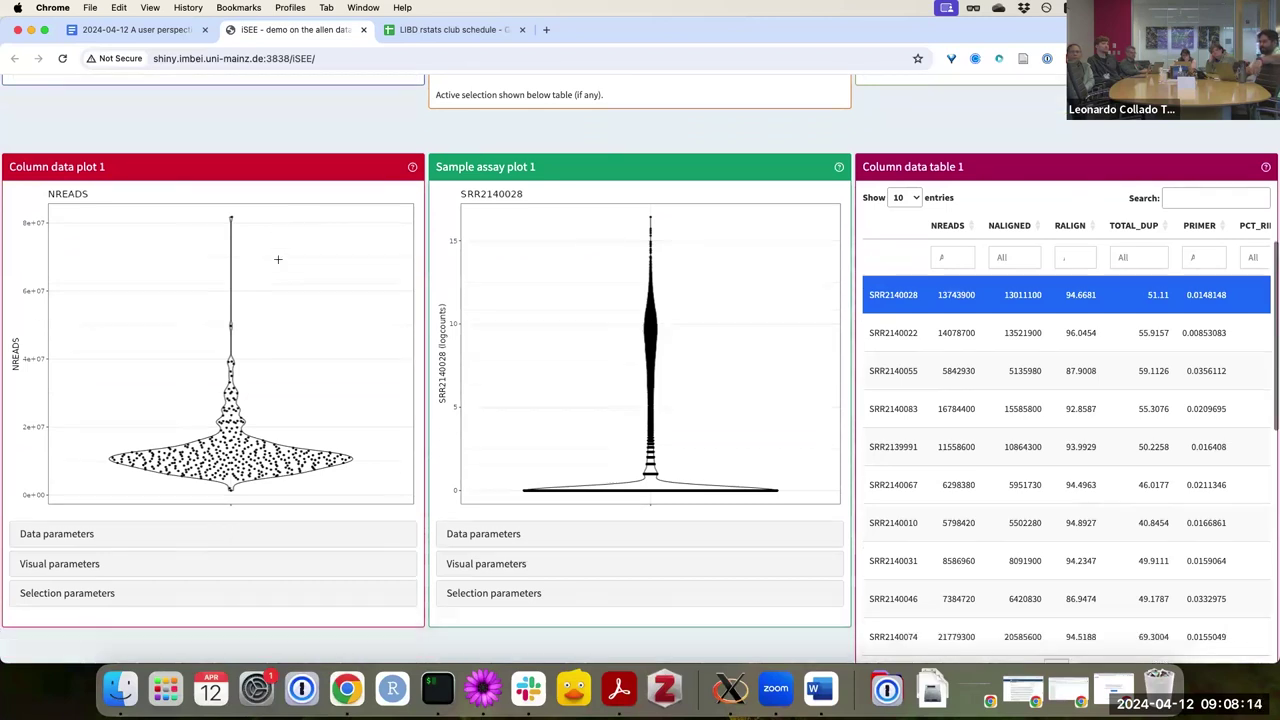
scroll(278, 259, down, 1)
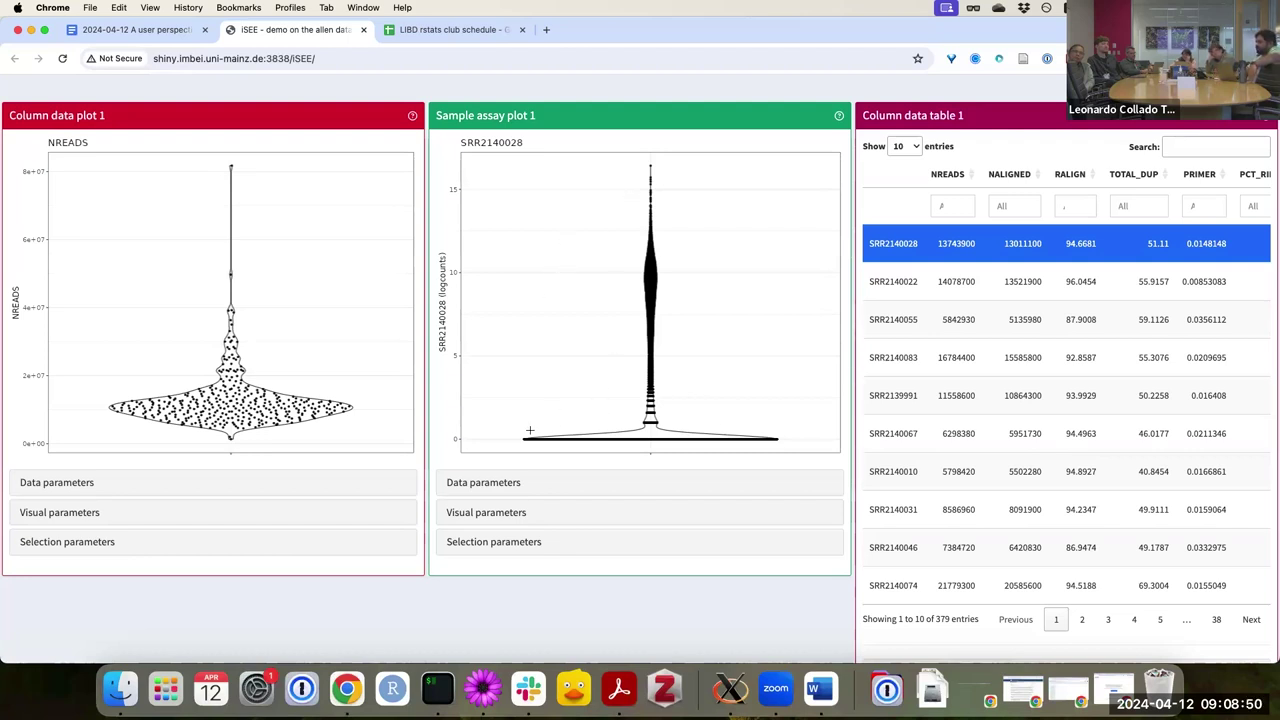
mouse_move(651, 250)
scroll(883, 295, down, 10)
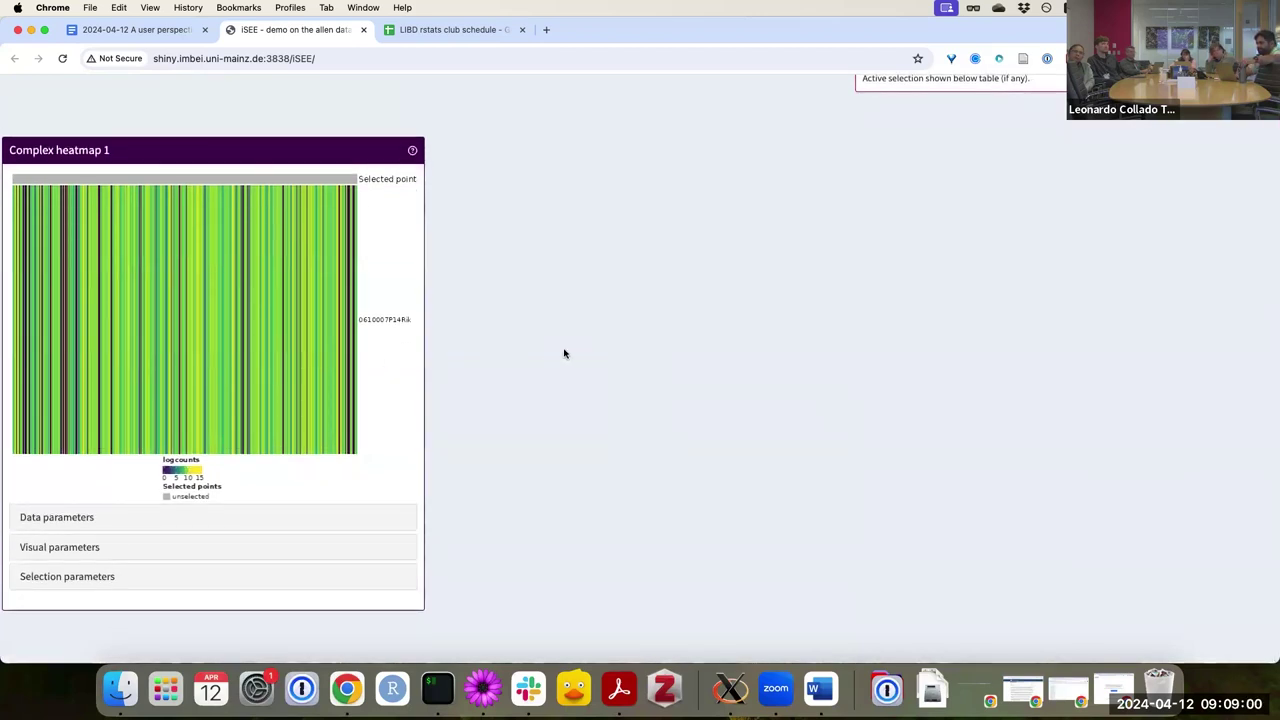
scroll(564, 352, up, 15)
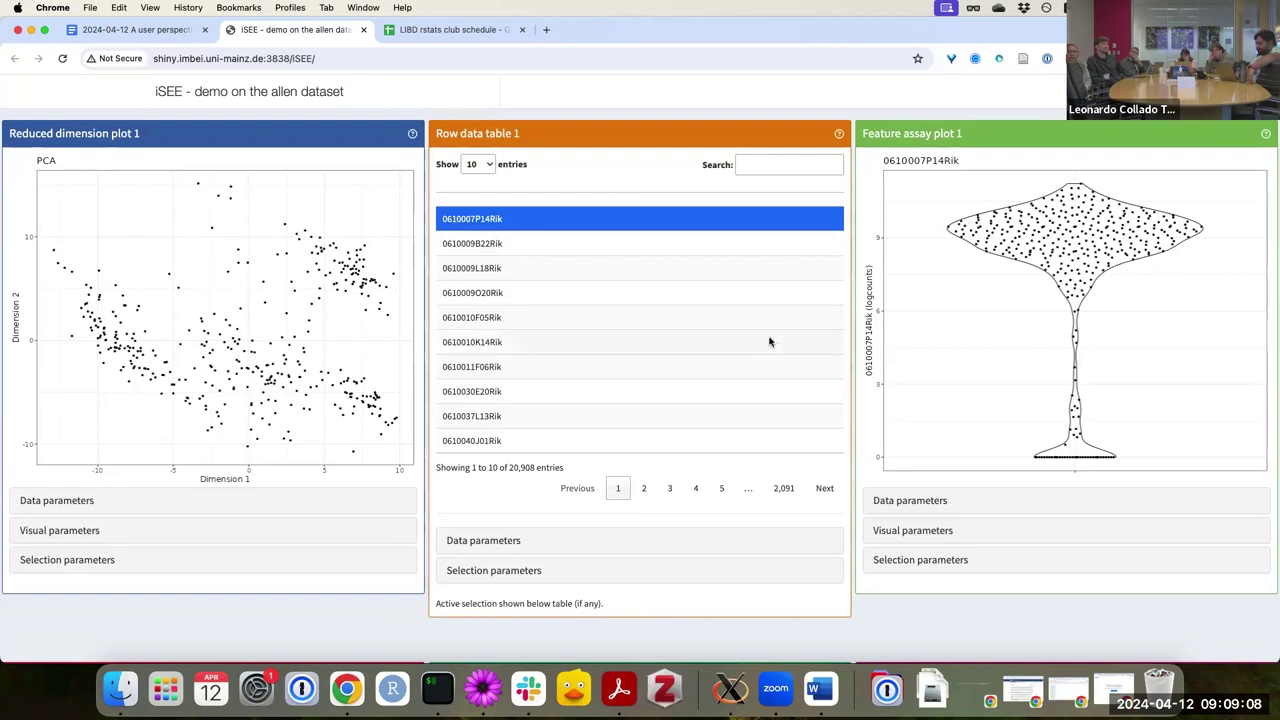
scroll(769, 340, down, 1)
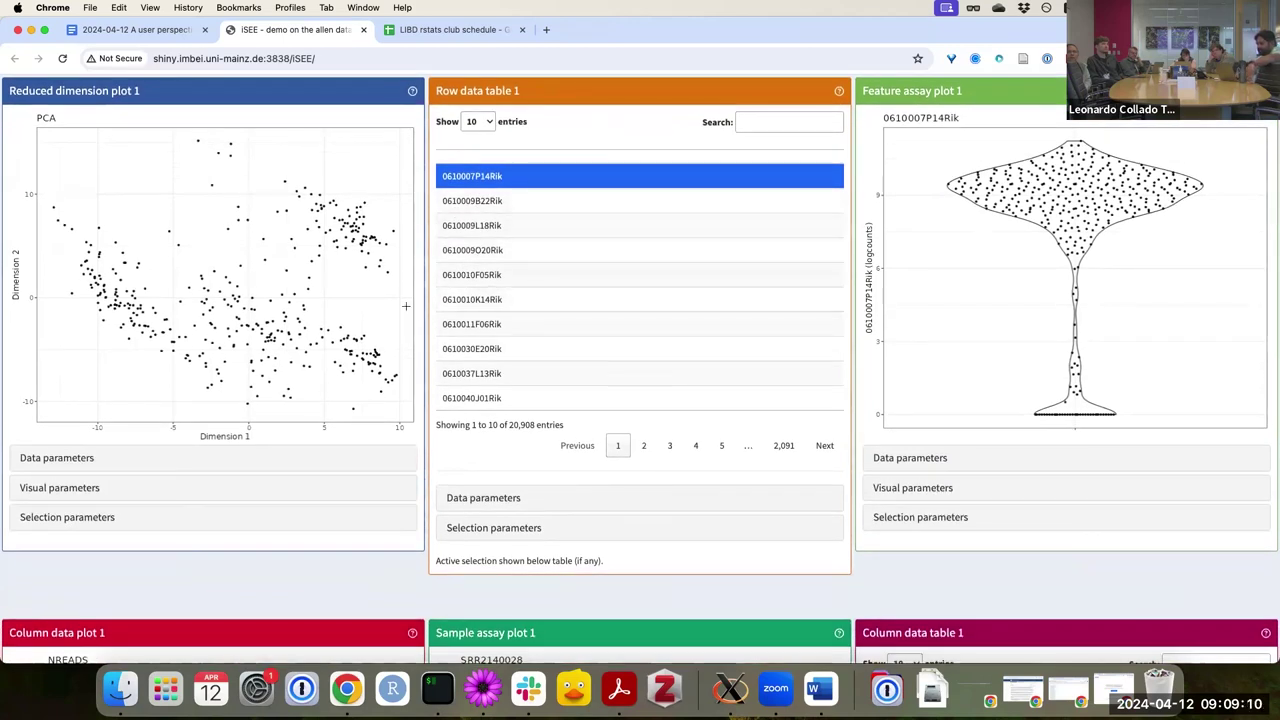
scroll(299, 381, up, 1)
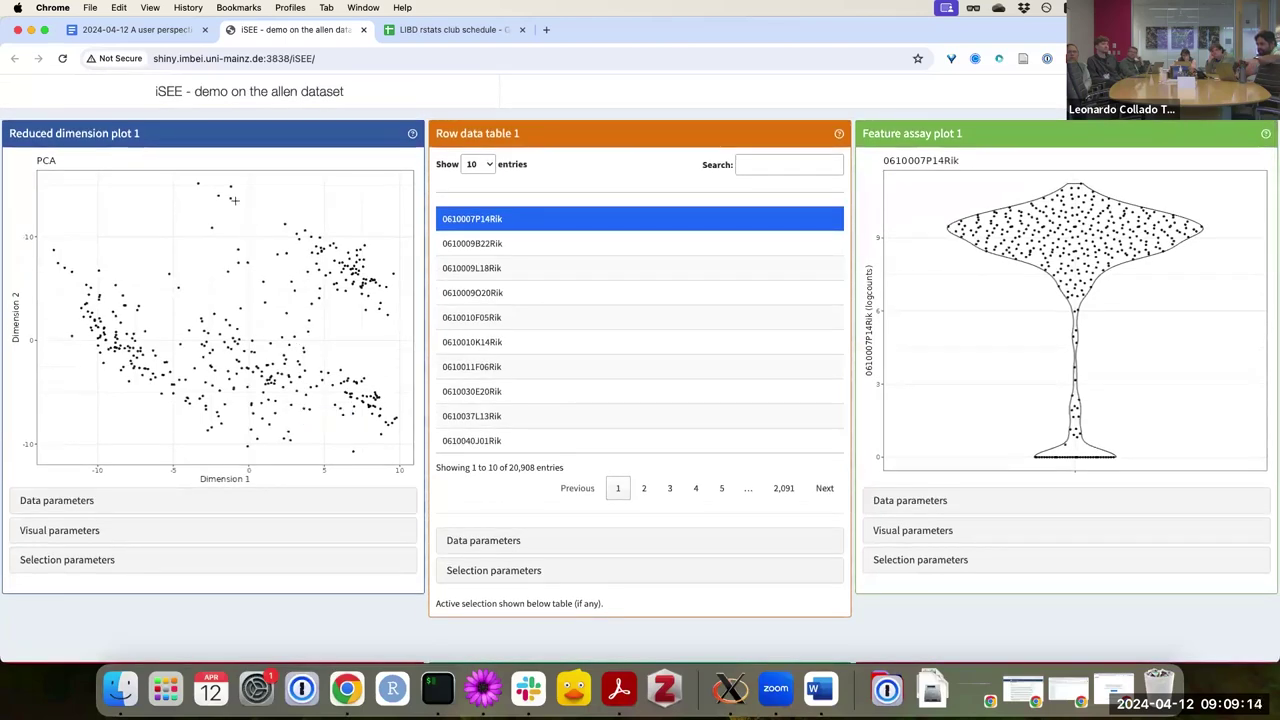
mouse_move(230, 200)
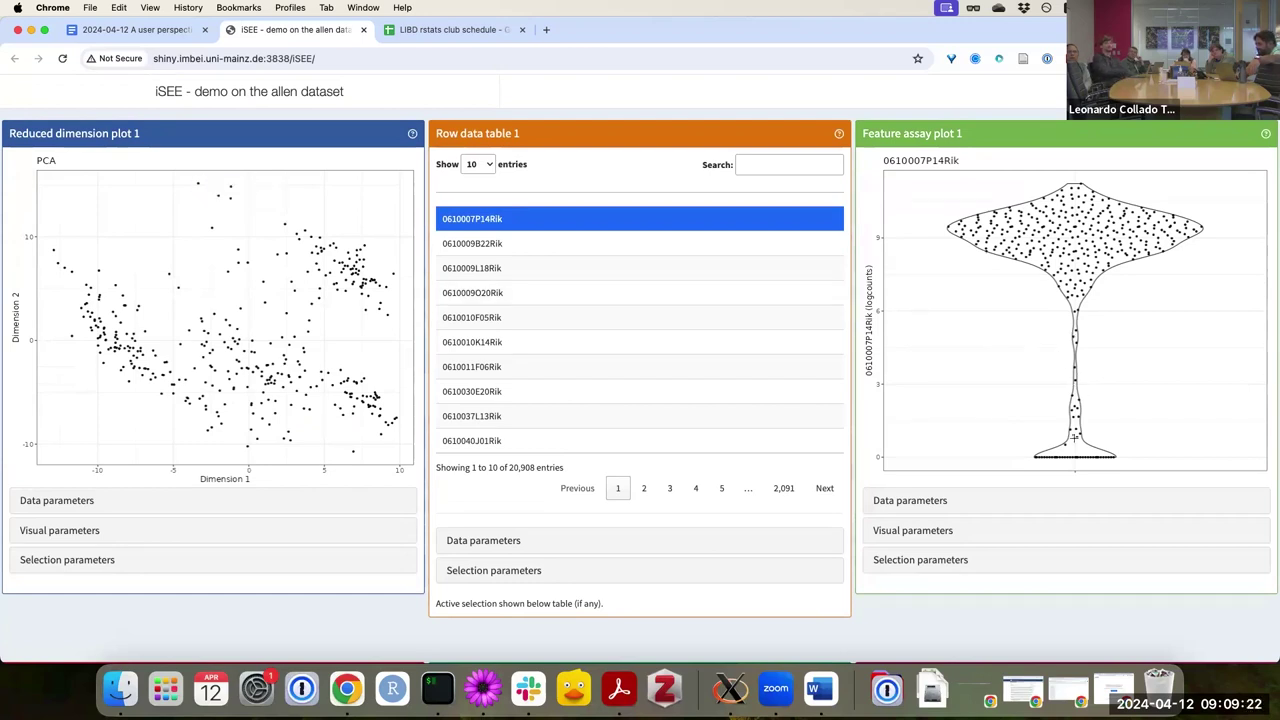
mouse_move(1064, 446)
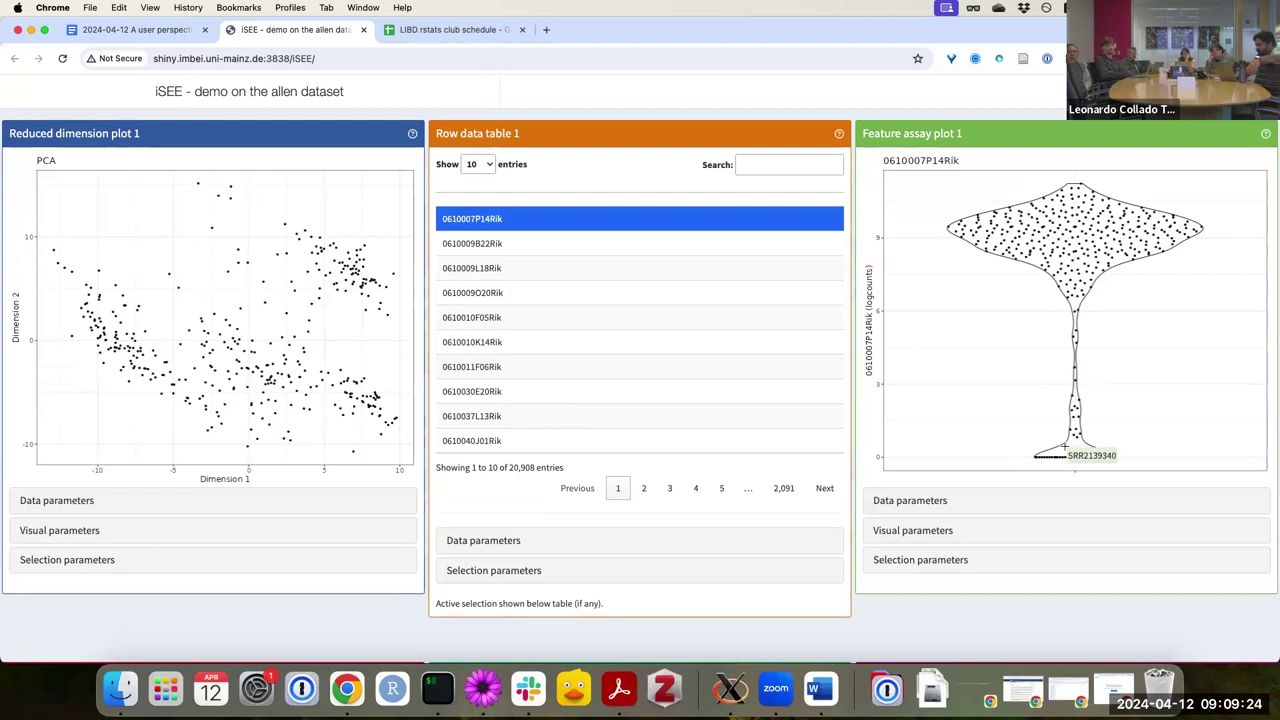
scroll(857, 414, down, 1)
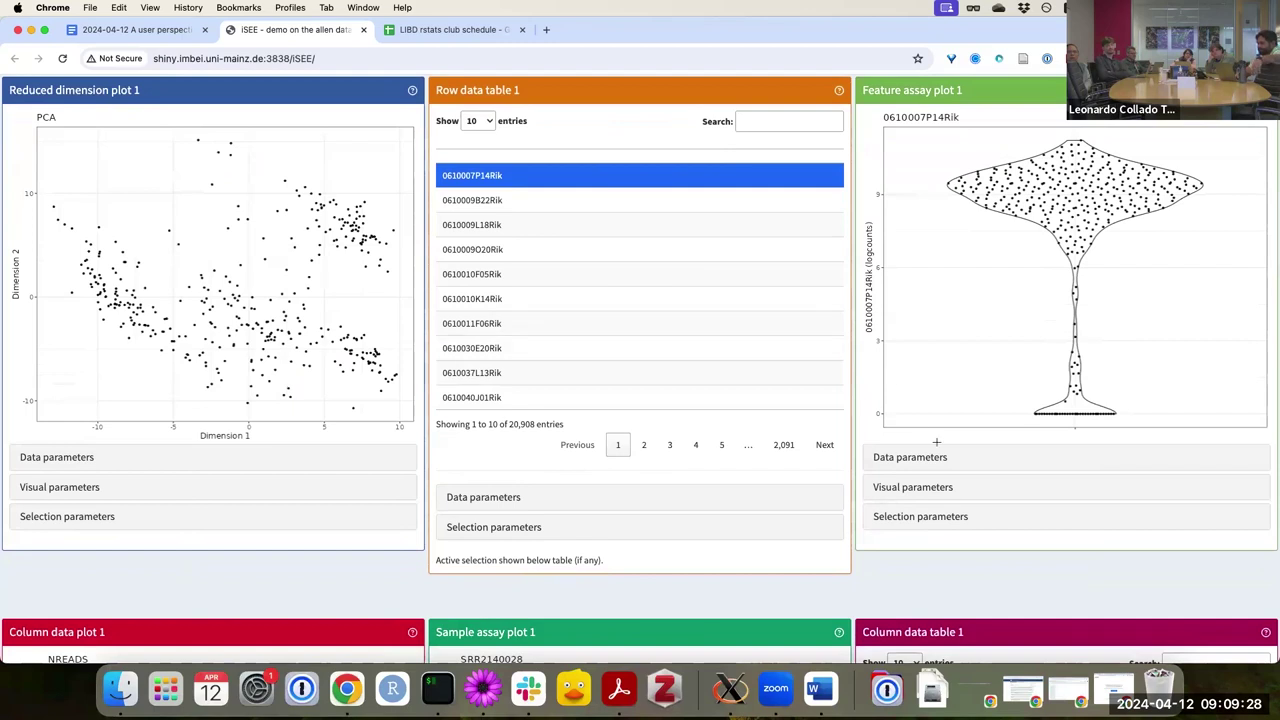
Expand Feature assay plot 1's Visual and Data parameters sections
click(912, 487)
scroll(925, 485, down, 5)
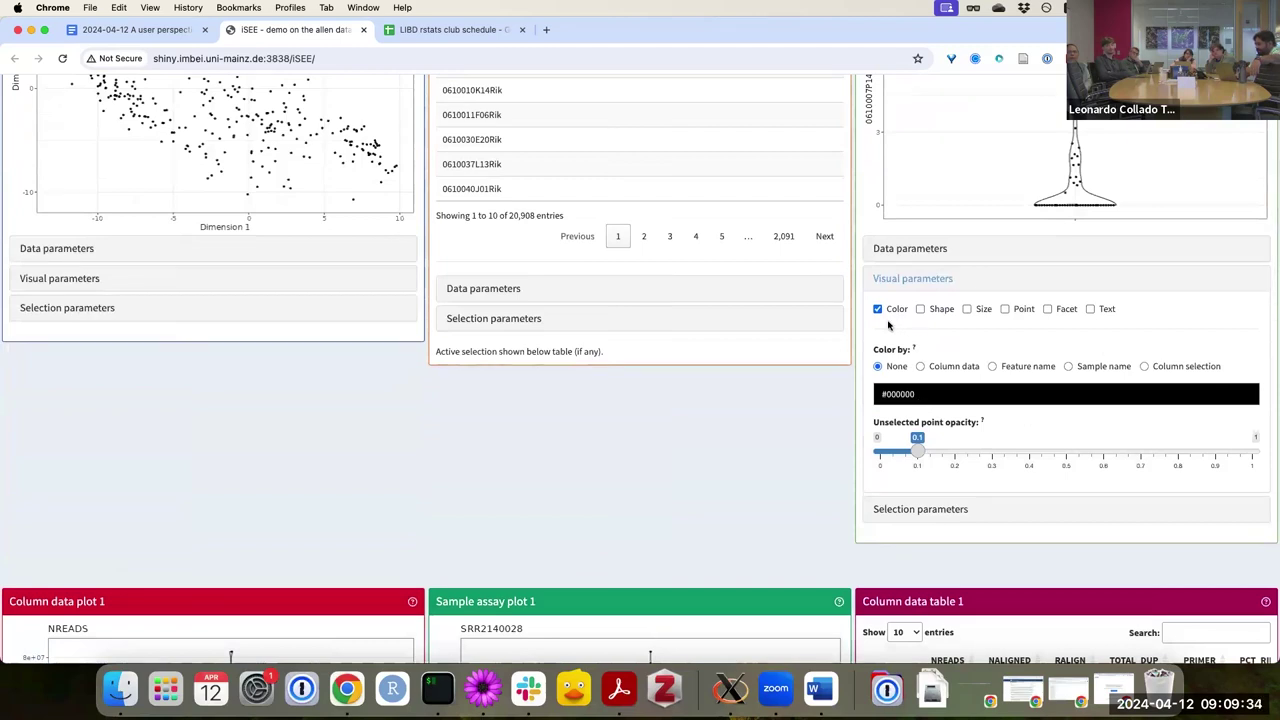
scroll(1021, 257, up, 4)
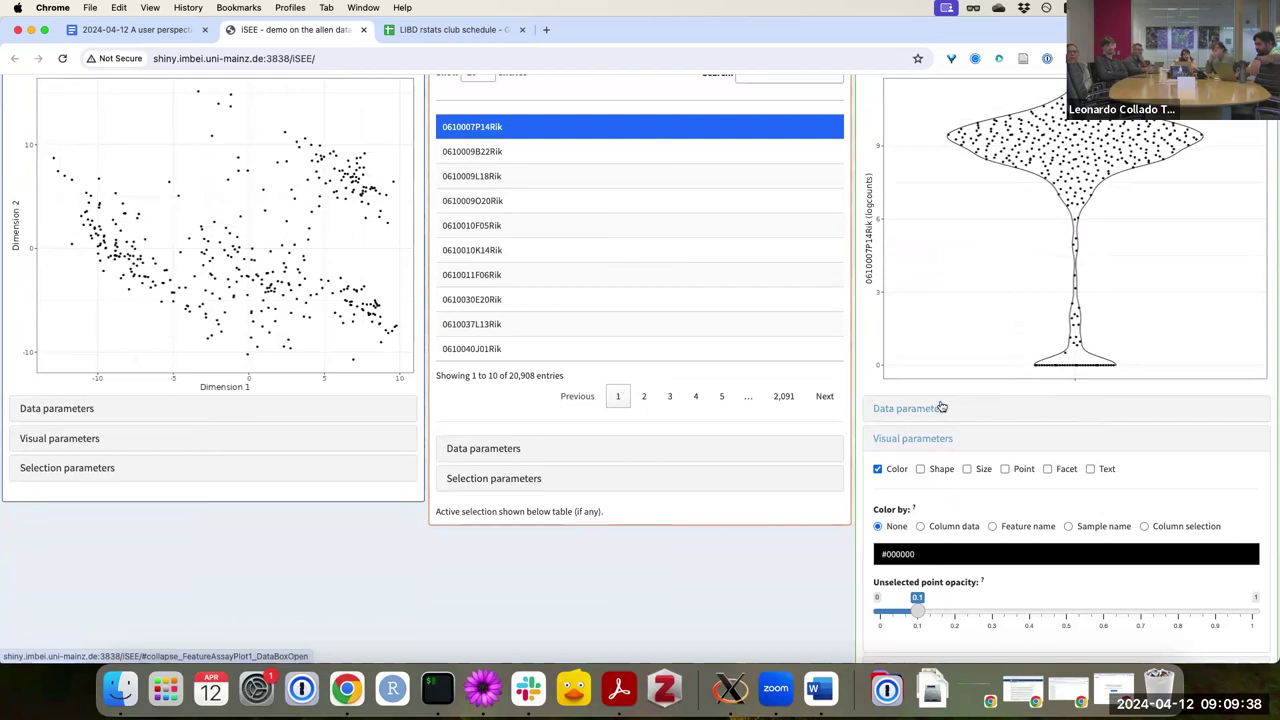
scroll(874, 406, up, 3)
scroll(939, 300, down, 3)
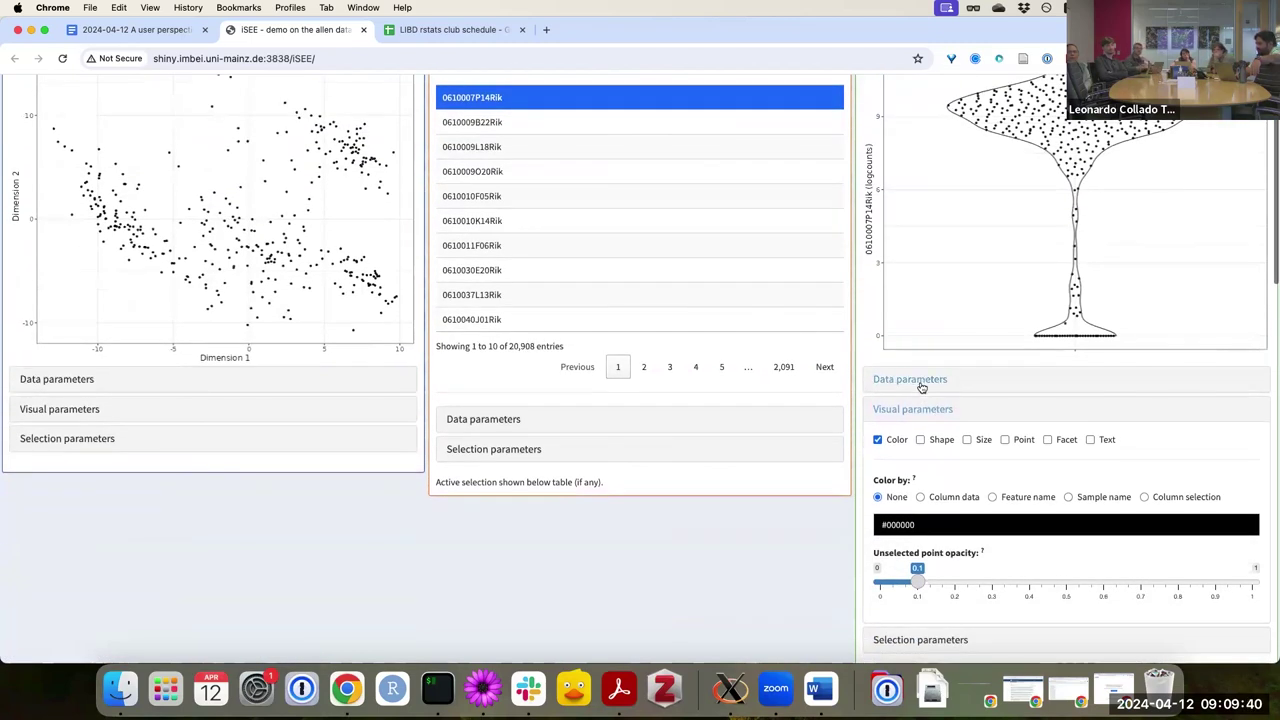
click(888, 377)
scroll(959, 462, down, 3)
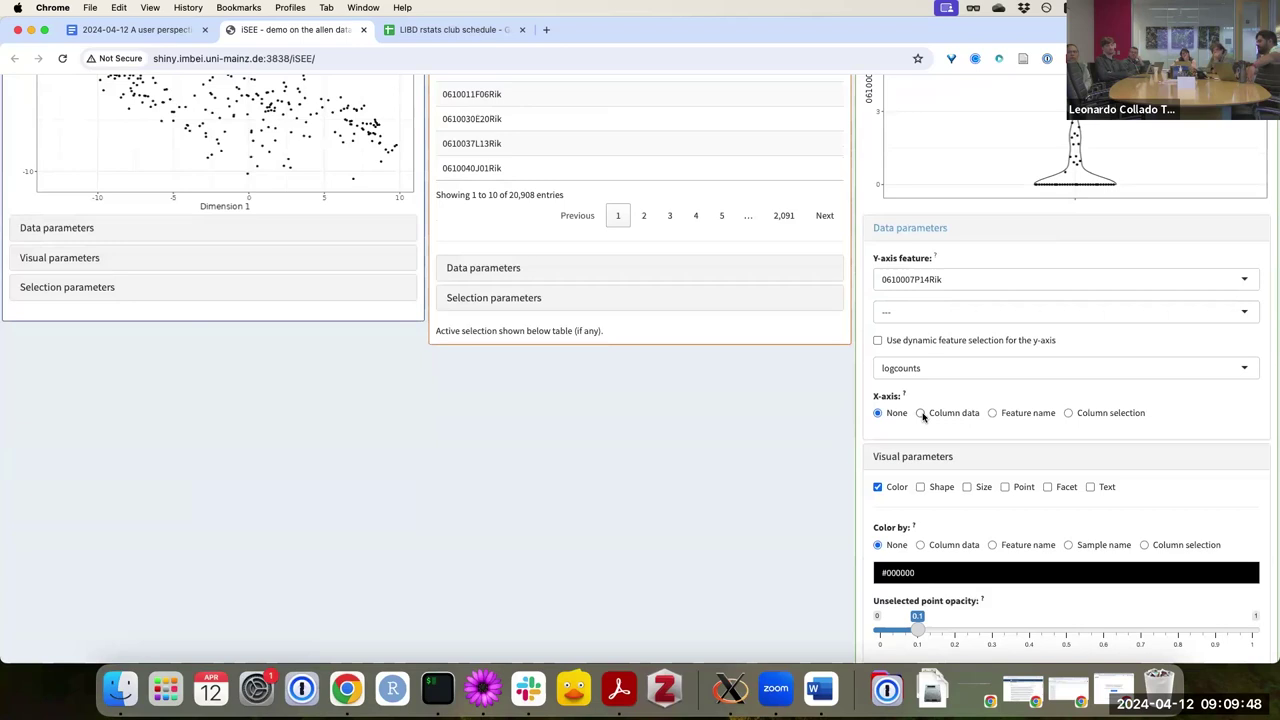
Set the plot's X-axis to Column data, using Primary.Type
click(921, 414)
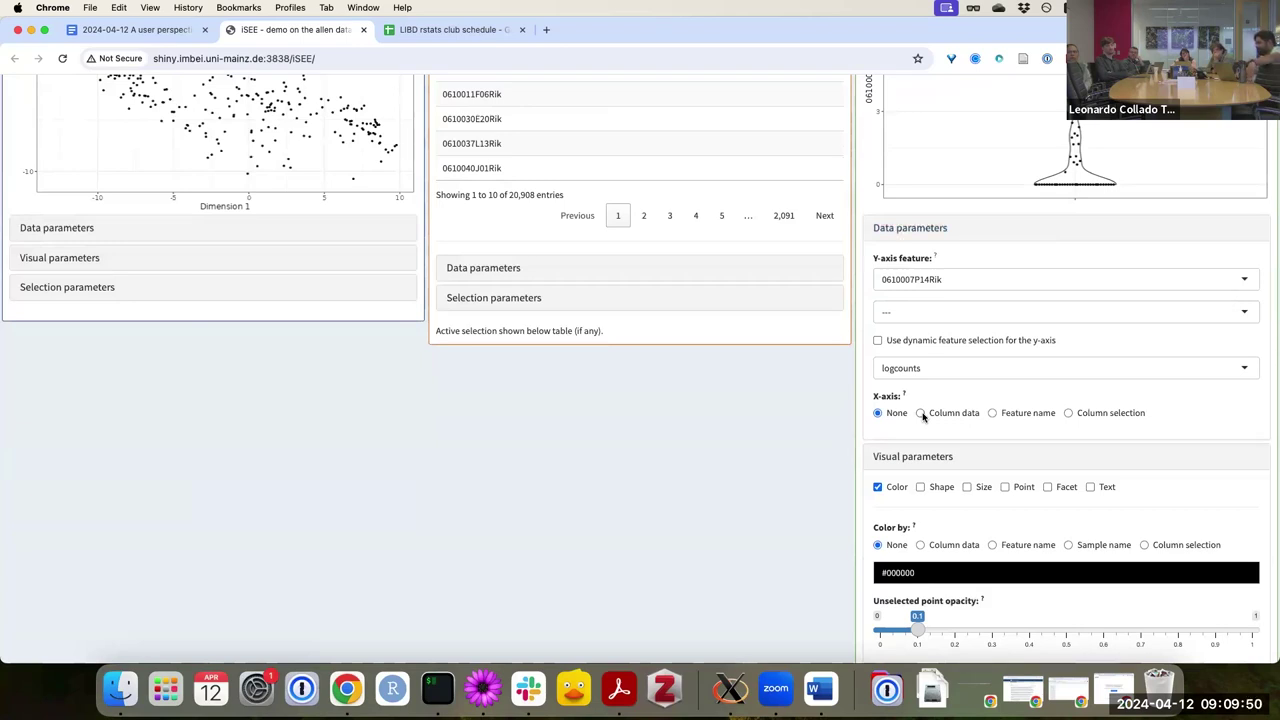
click(929, 457)
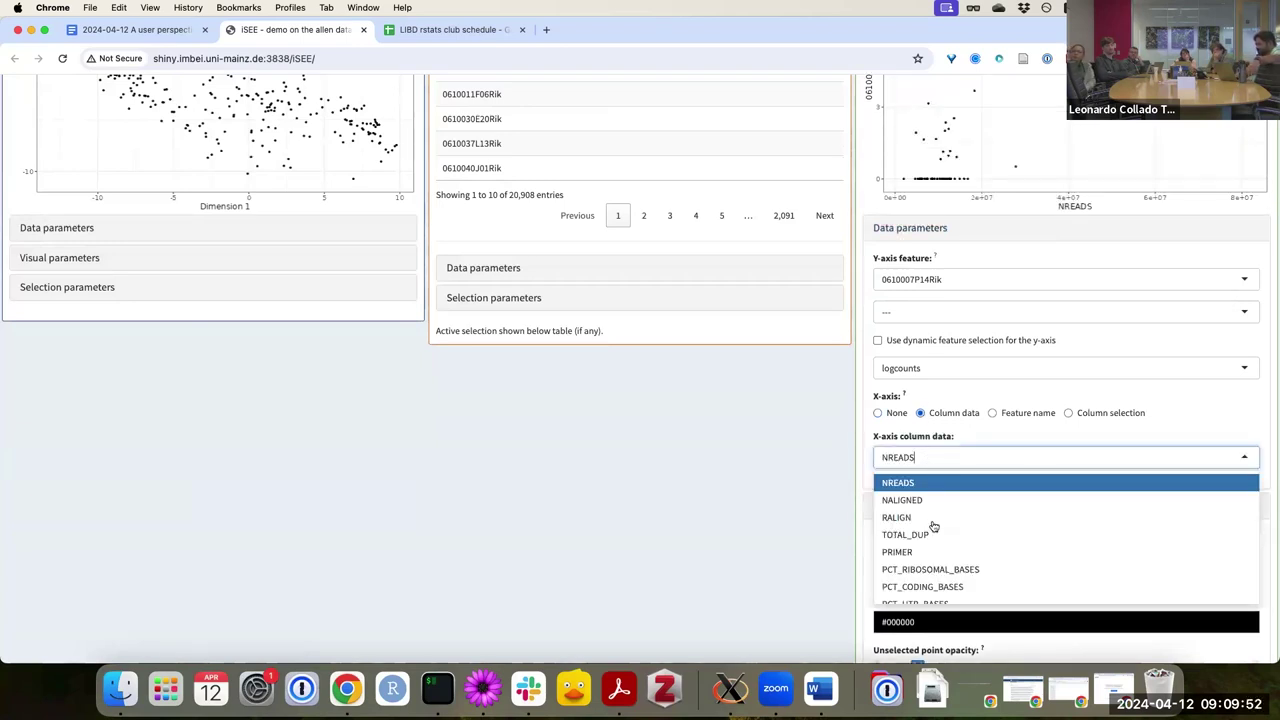
scroll(930, 531, down, 10)
scroll(931, 531, down, 1)
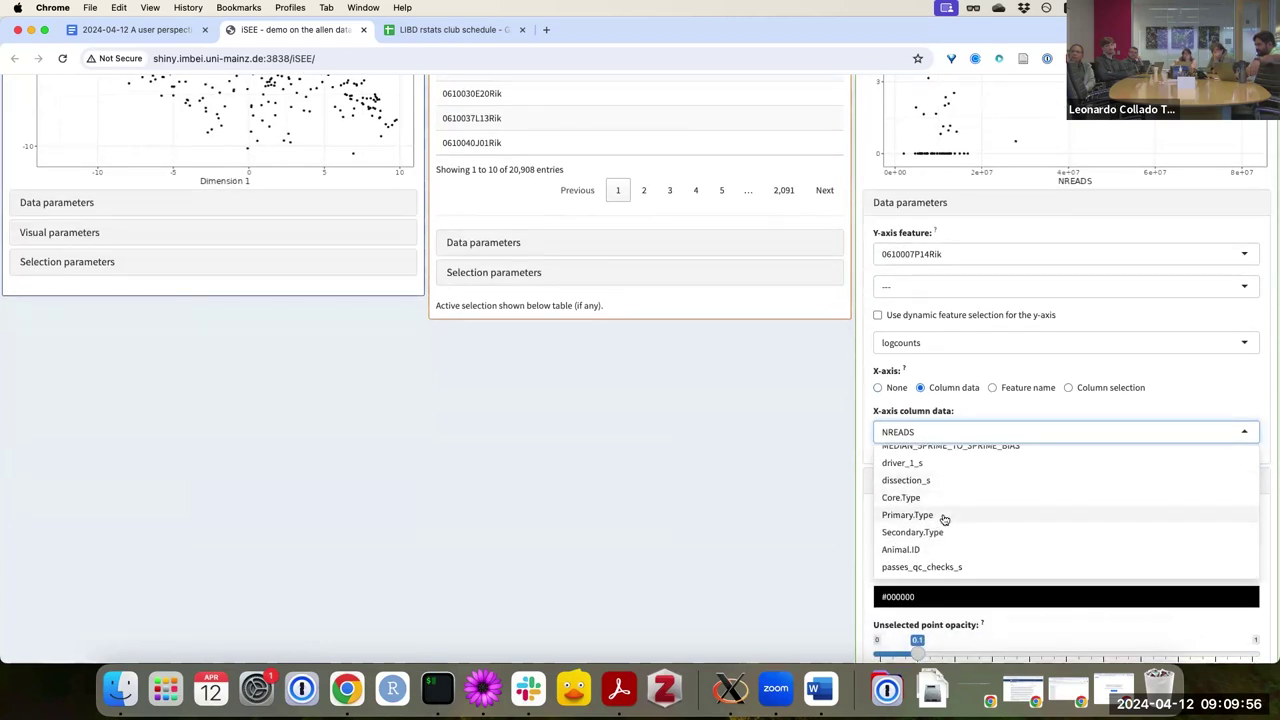
click(942, 519)
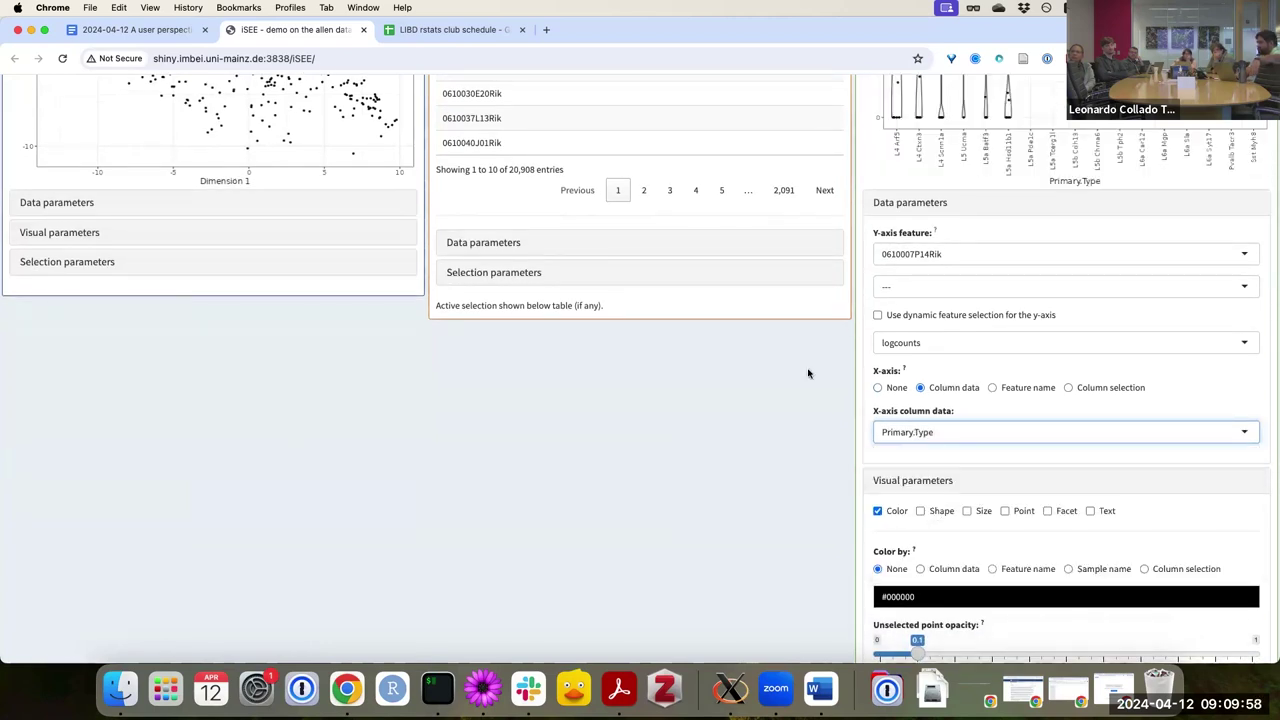
scroll(808, 373, up, 4)
scroll(808, 373, up, 2)
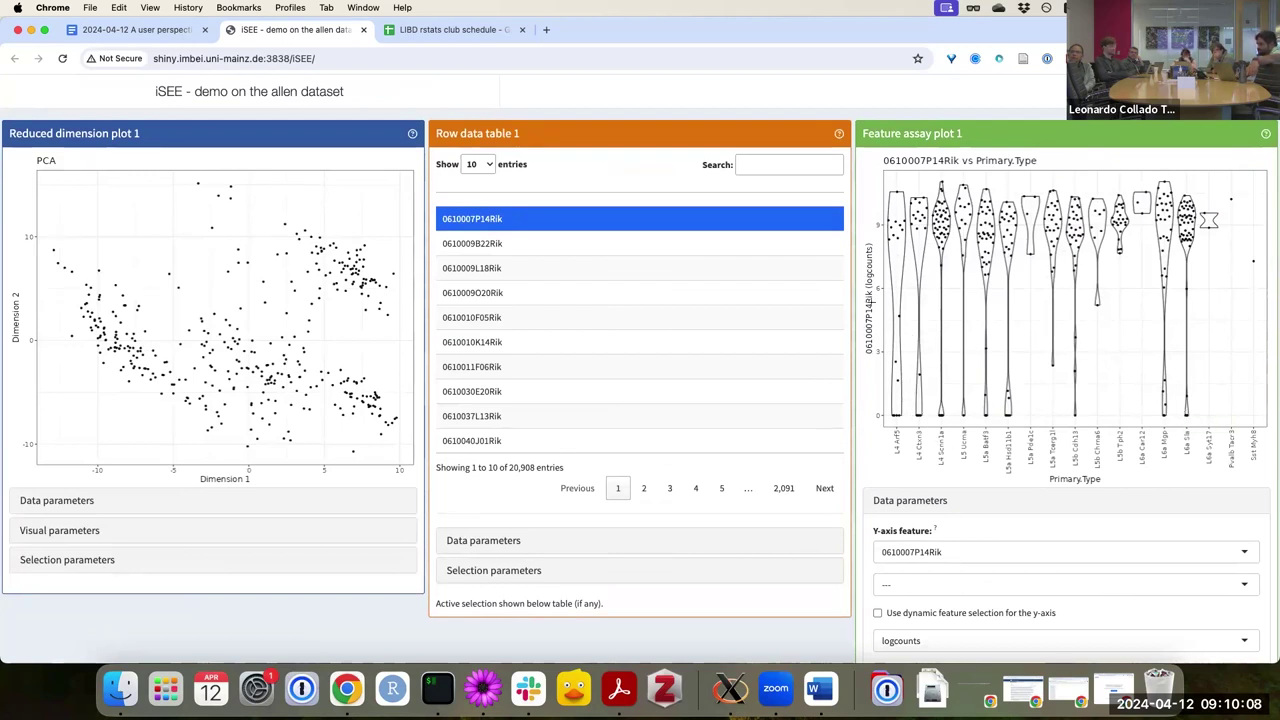
scroll(882, 323, down, 3)
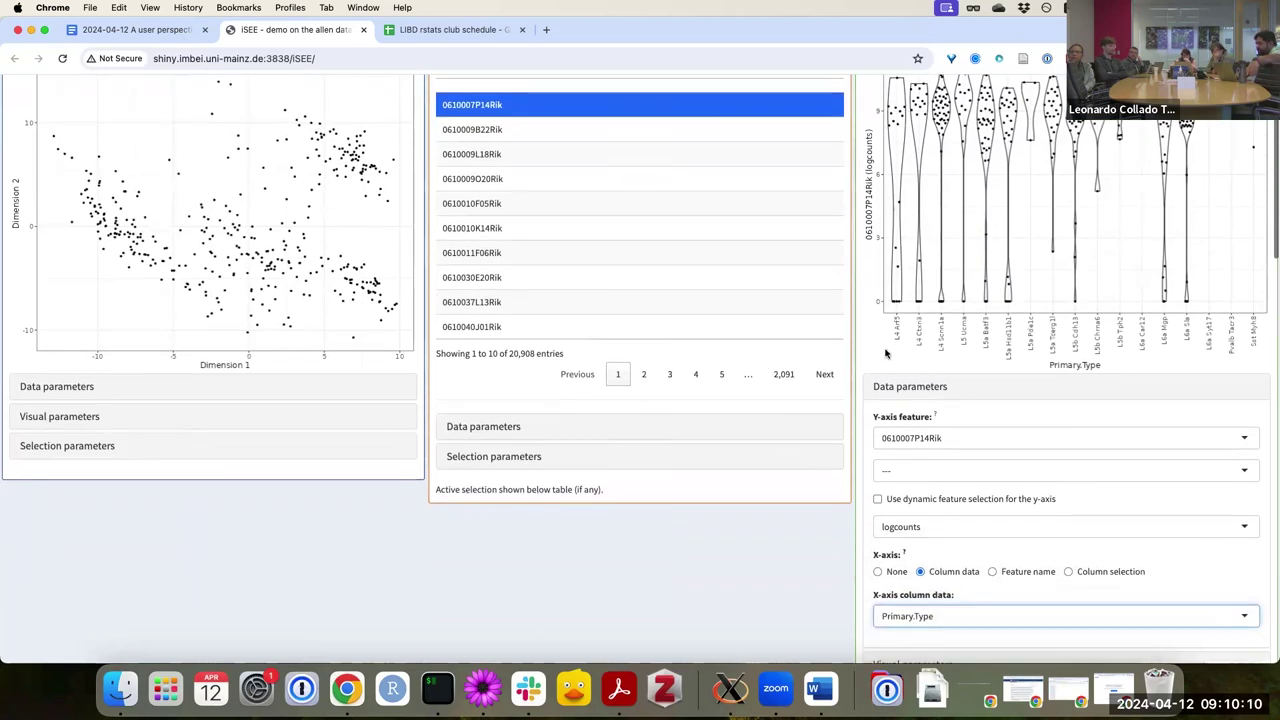
scroll(895, 342, up, 1)
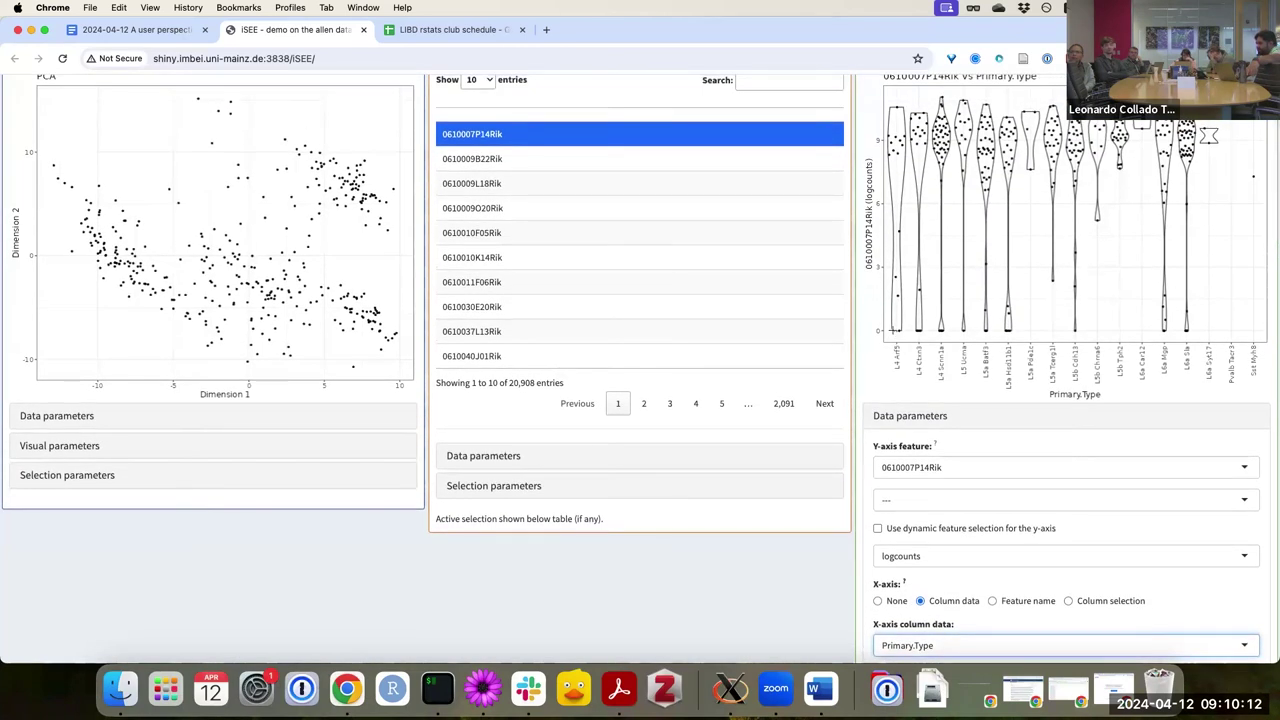
Take the Y-axis gene from Row data table 1 and pick 0610030E20Rik in that table
click(966, 472)
click(981, 449)
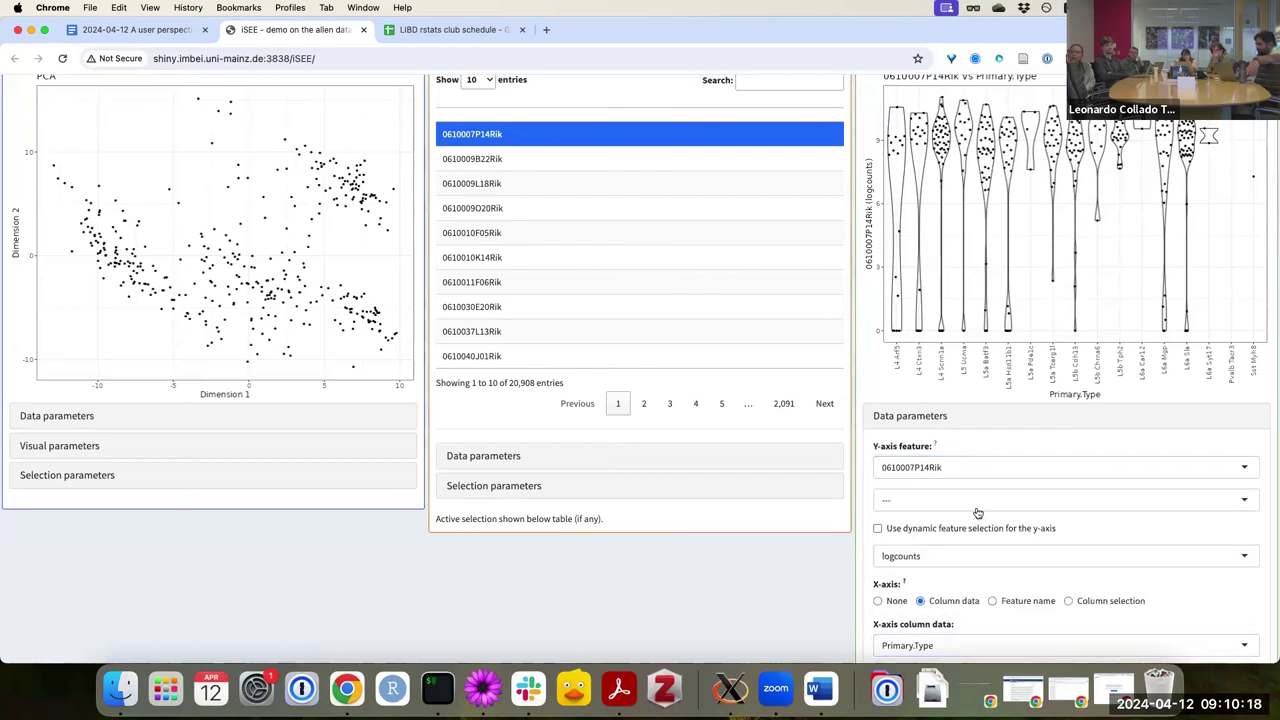
click(986, 468)
click(983, 448)
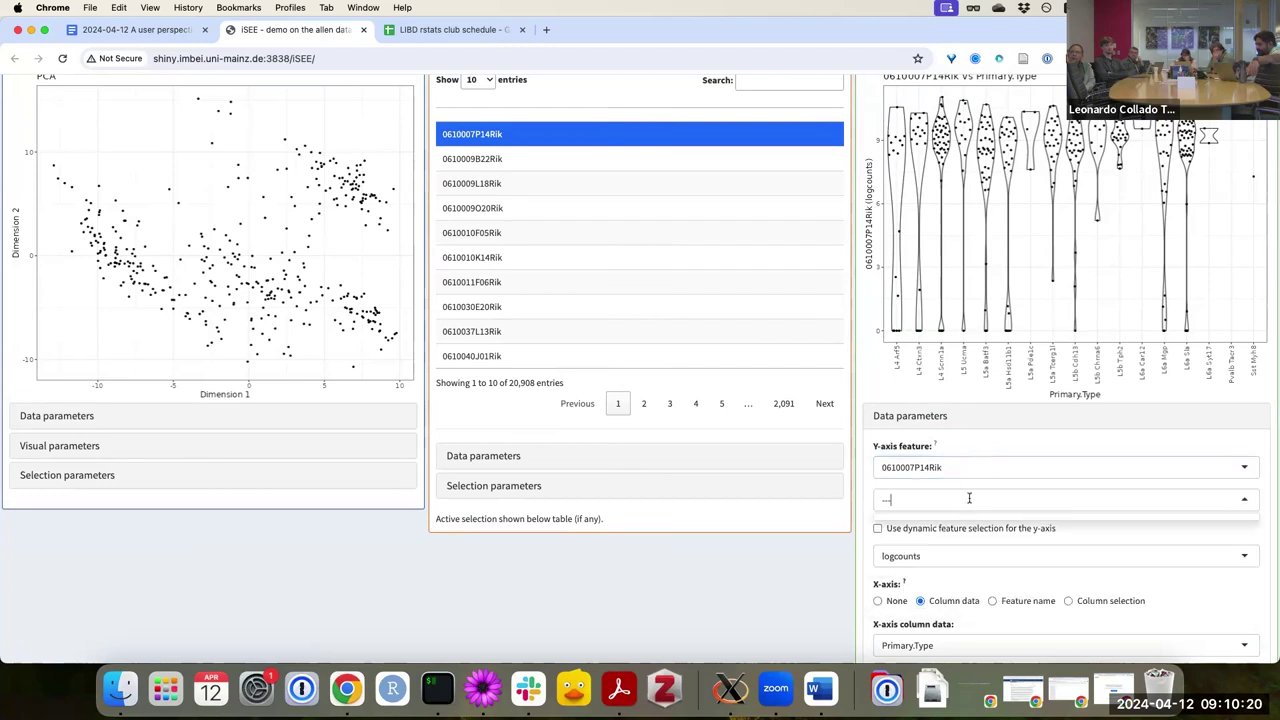
click(972, 499)
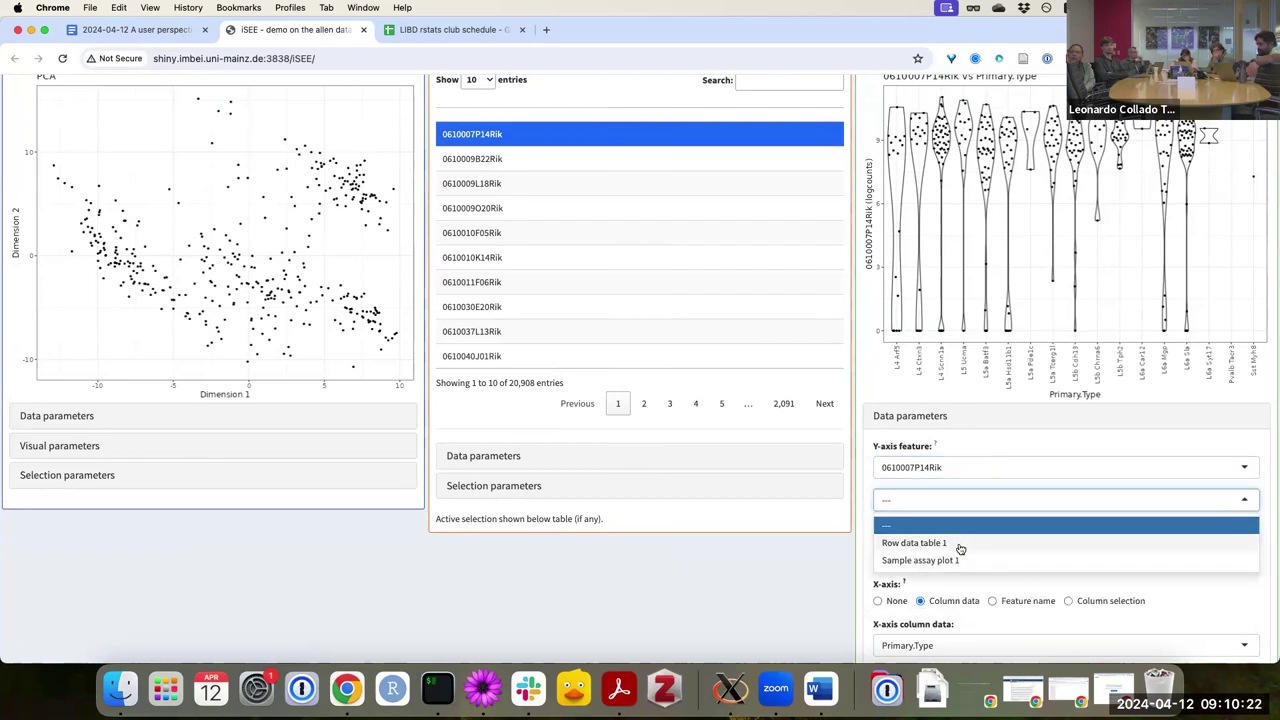
click(960, 549)
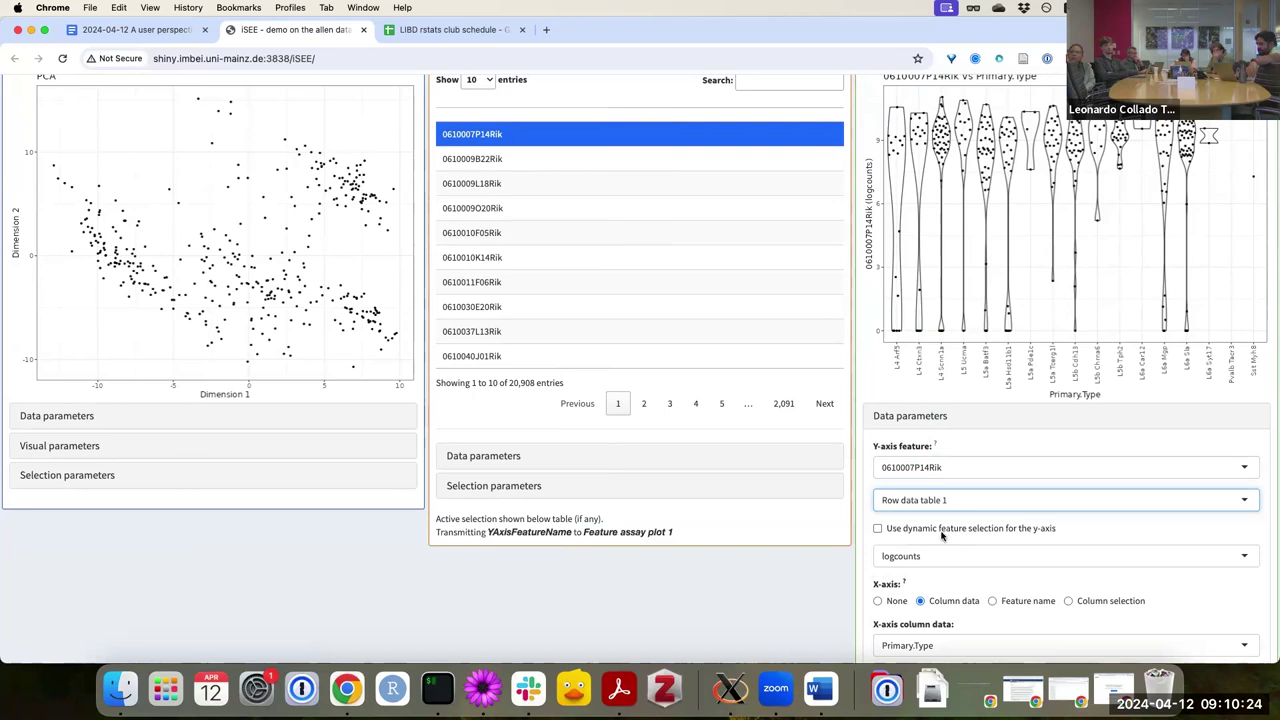
scroll(560, 320, up, 1)
click(490, 286)
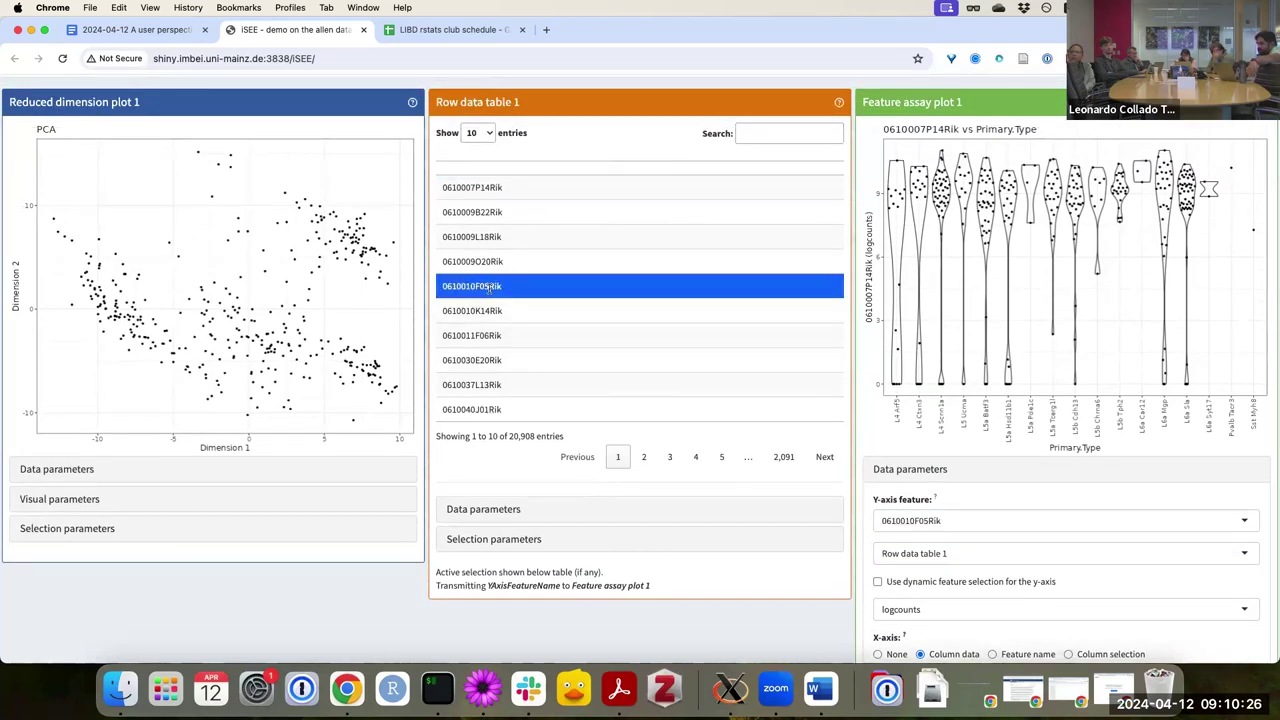
click(481, 362)
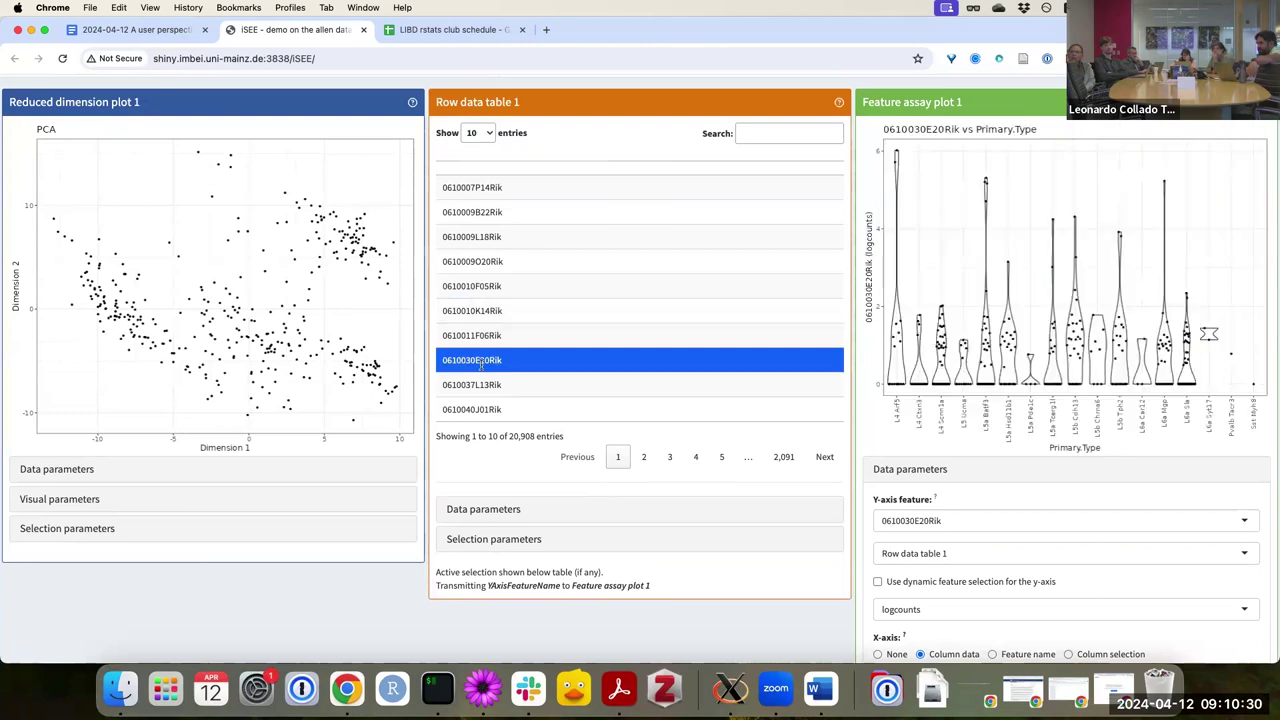
Set Feature assay plot 1's Color by to Column data Secondary.Type
scroll(749, 374, down, 3)
scroll(840, 395, down, 3)
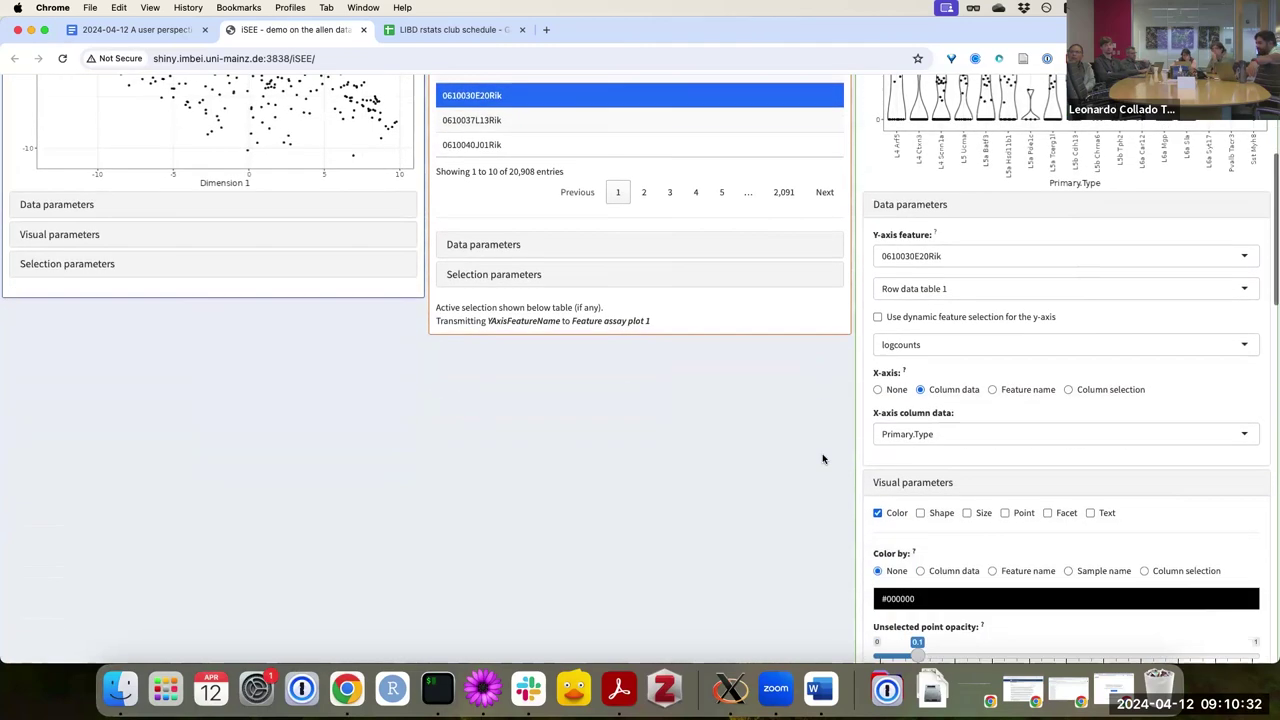
scroll(935, 467, down, 2)
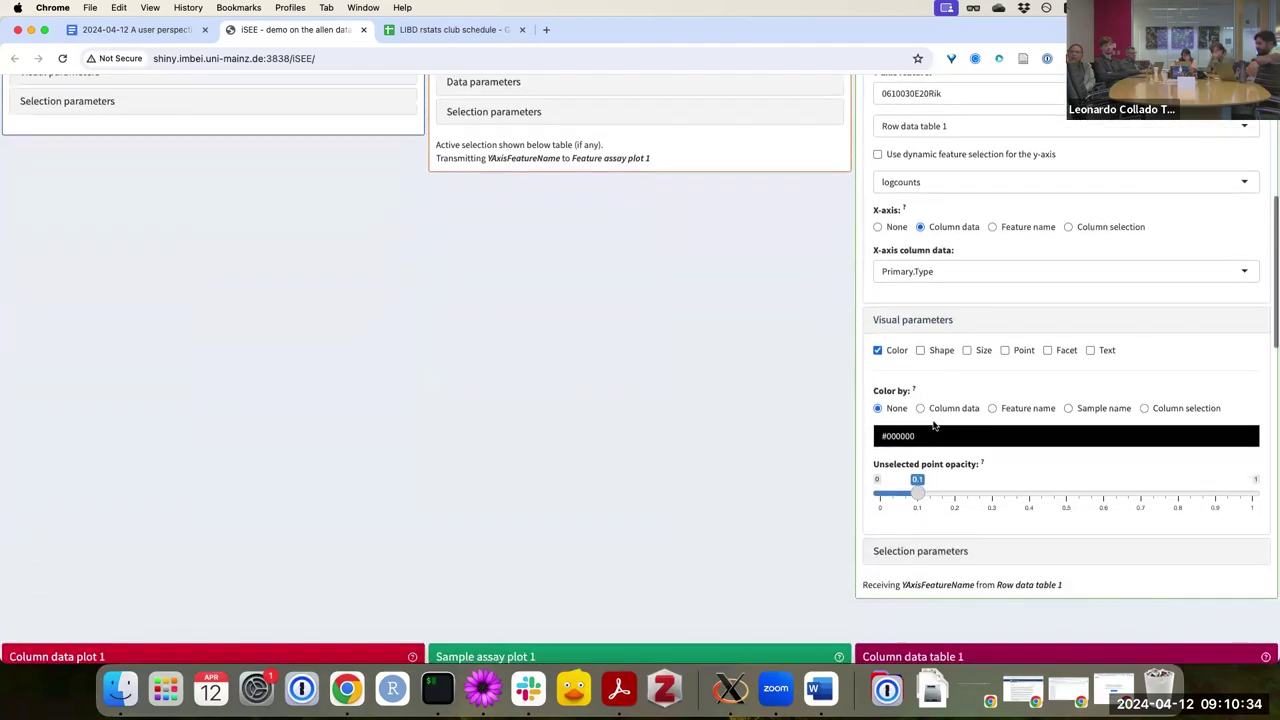
click(920, 409)
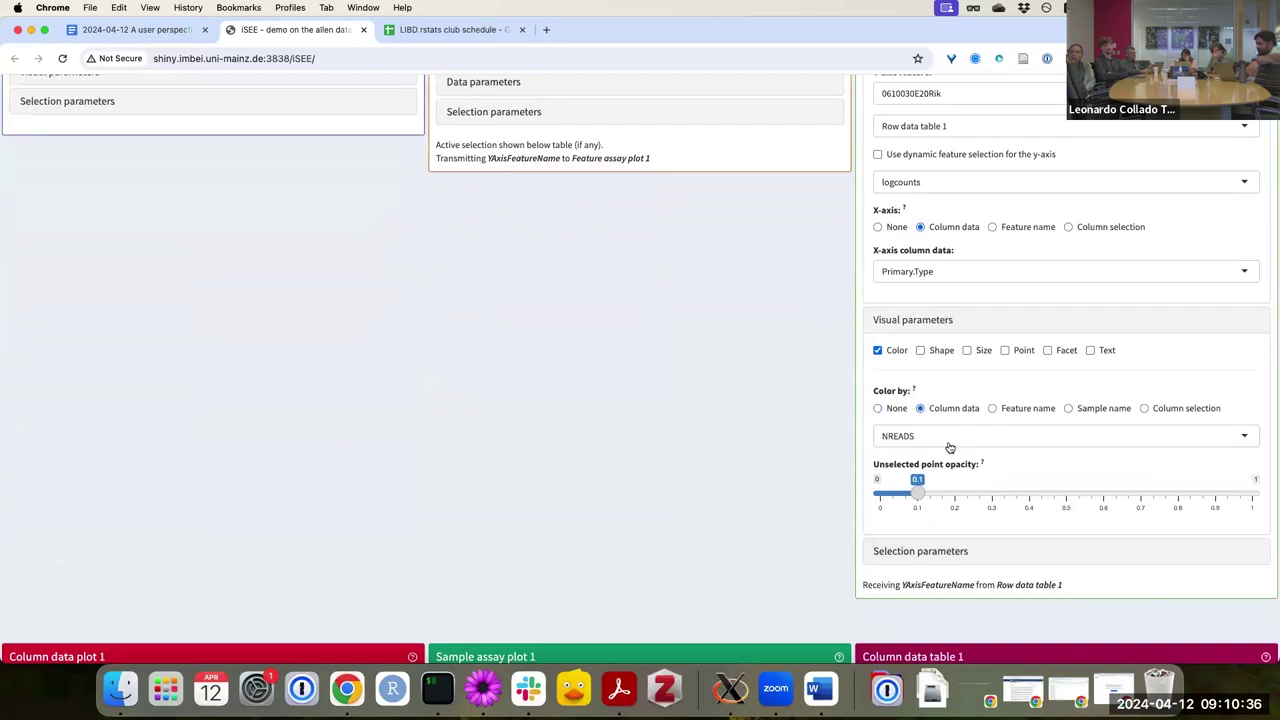
click(951, 440)
scroll(951, 515, down, 10)
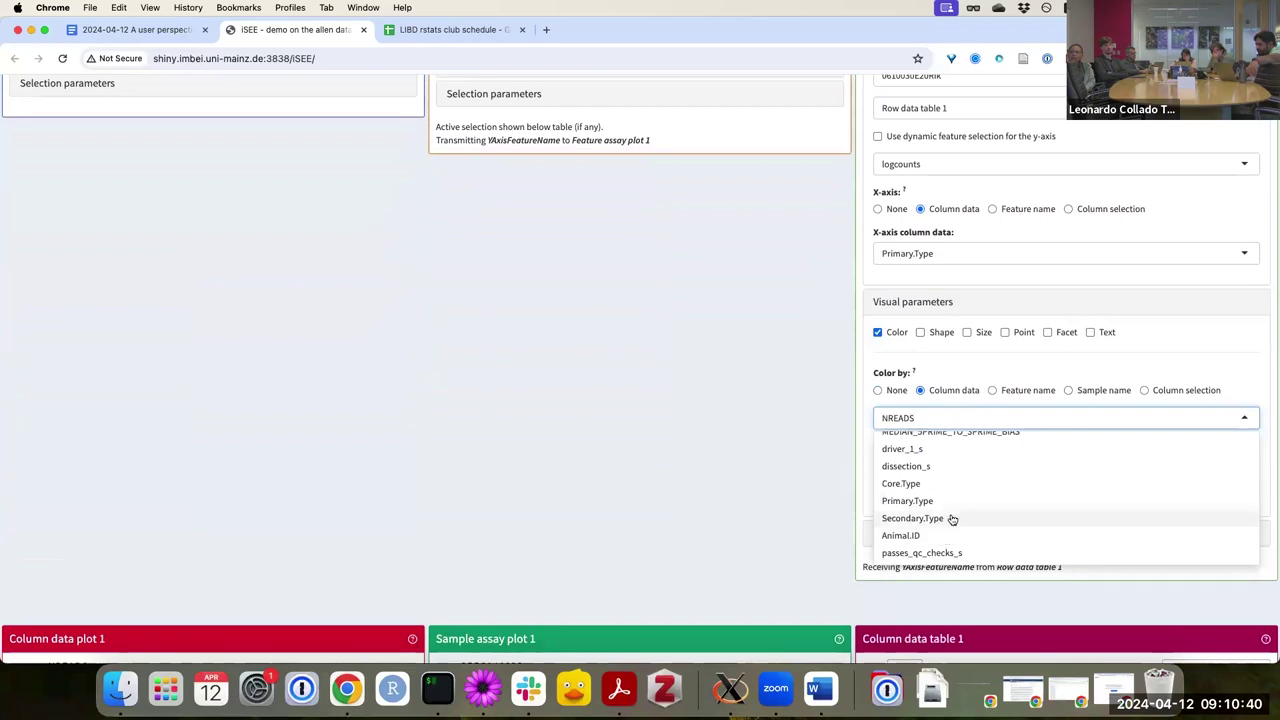
click(952, 518)
scroll(803, 383, up, 5)
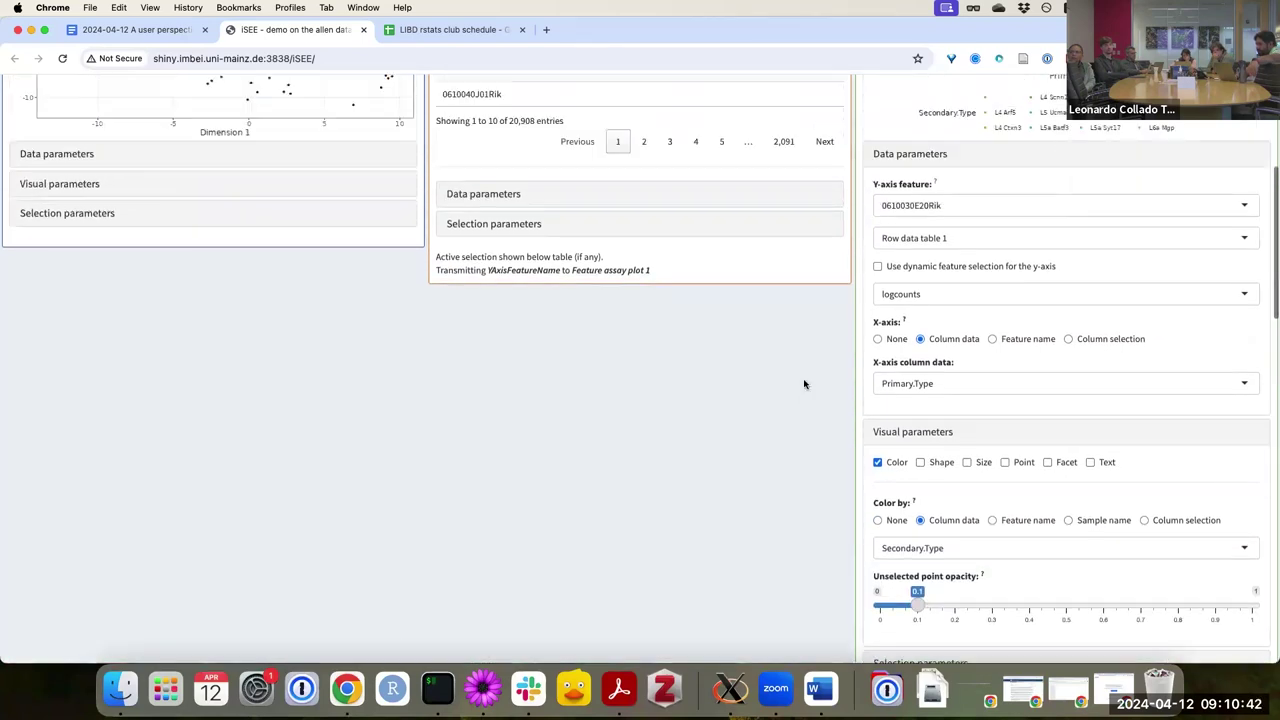
scroll(803, 383, up, 2)
scroll(803, 383, up, 2)
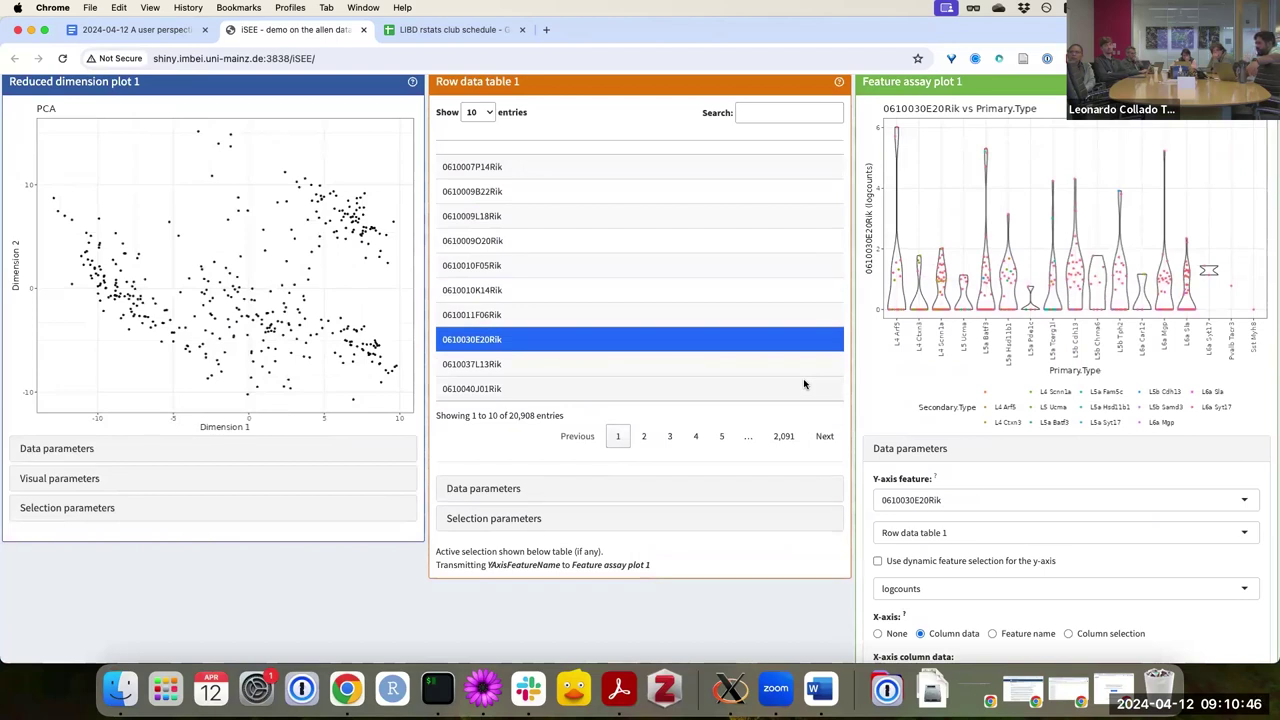
scroll(803, 383, up, 2)
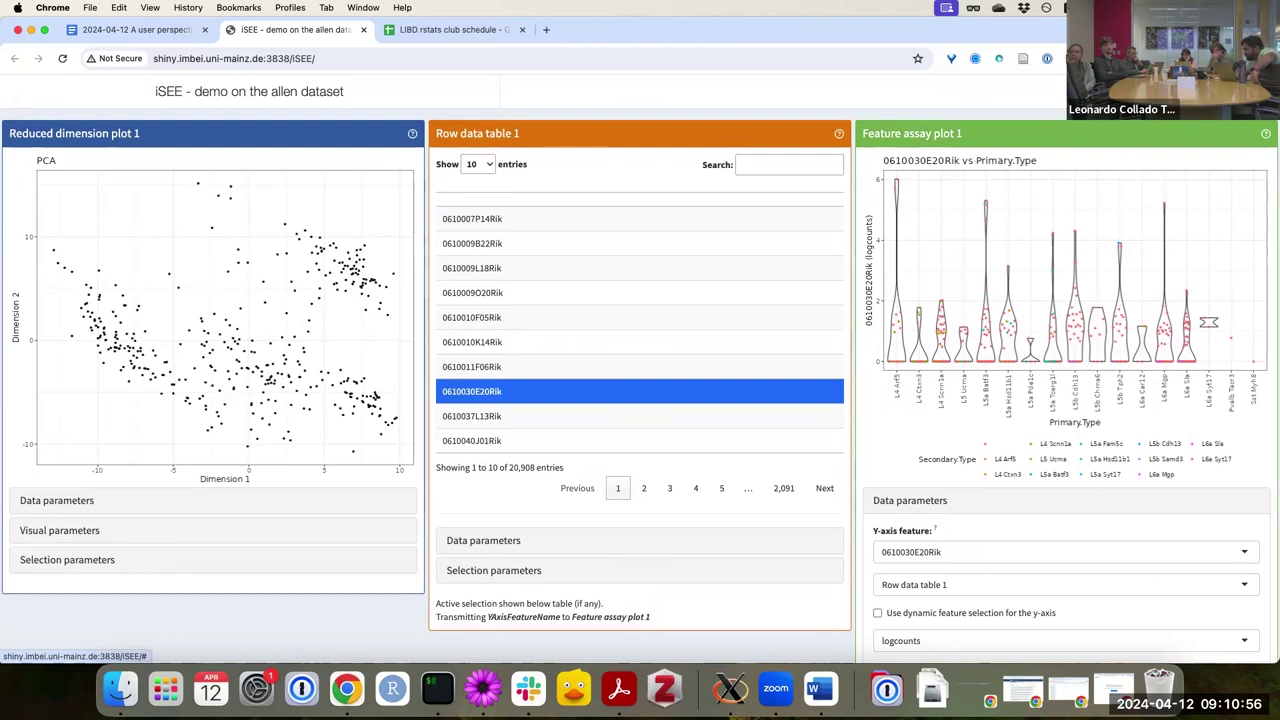
Download panel output with only Feature assay plot 1 selected
click(1200, 112)
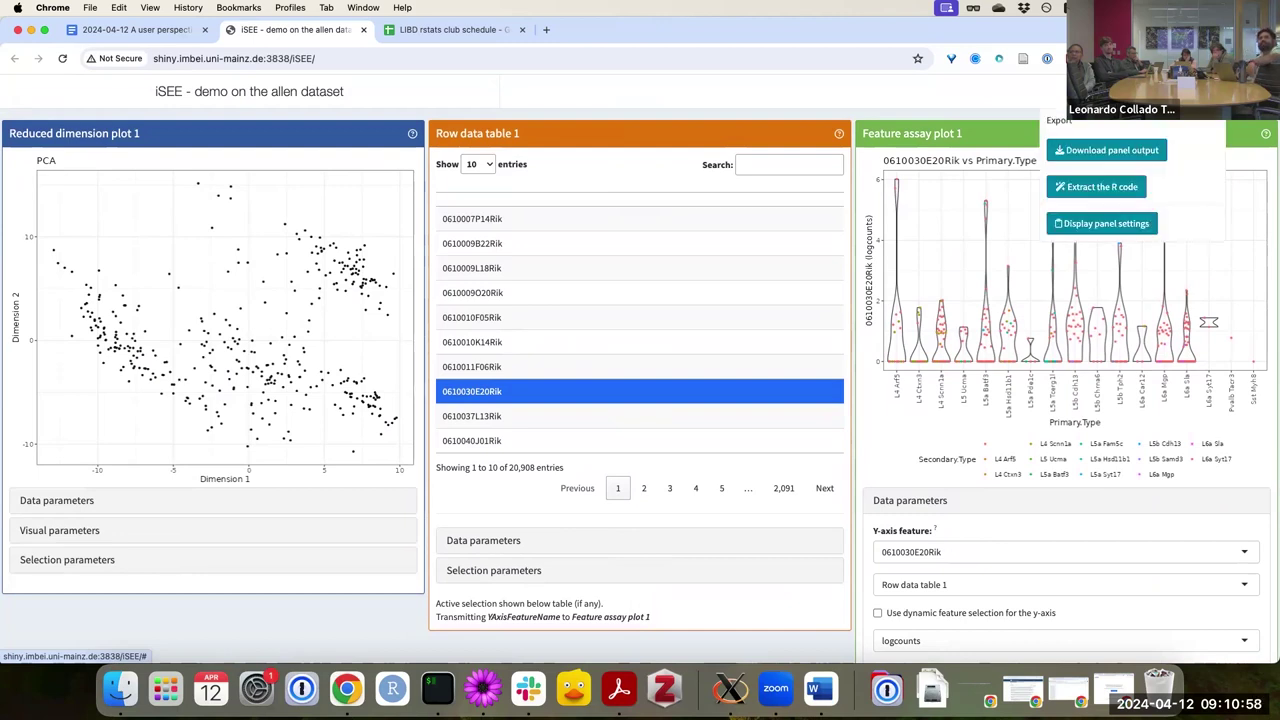
click(1143, 152)
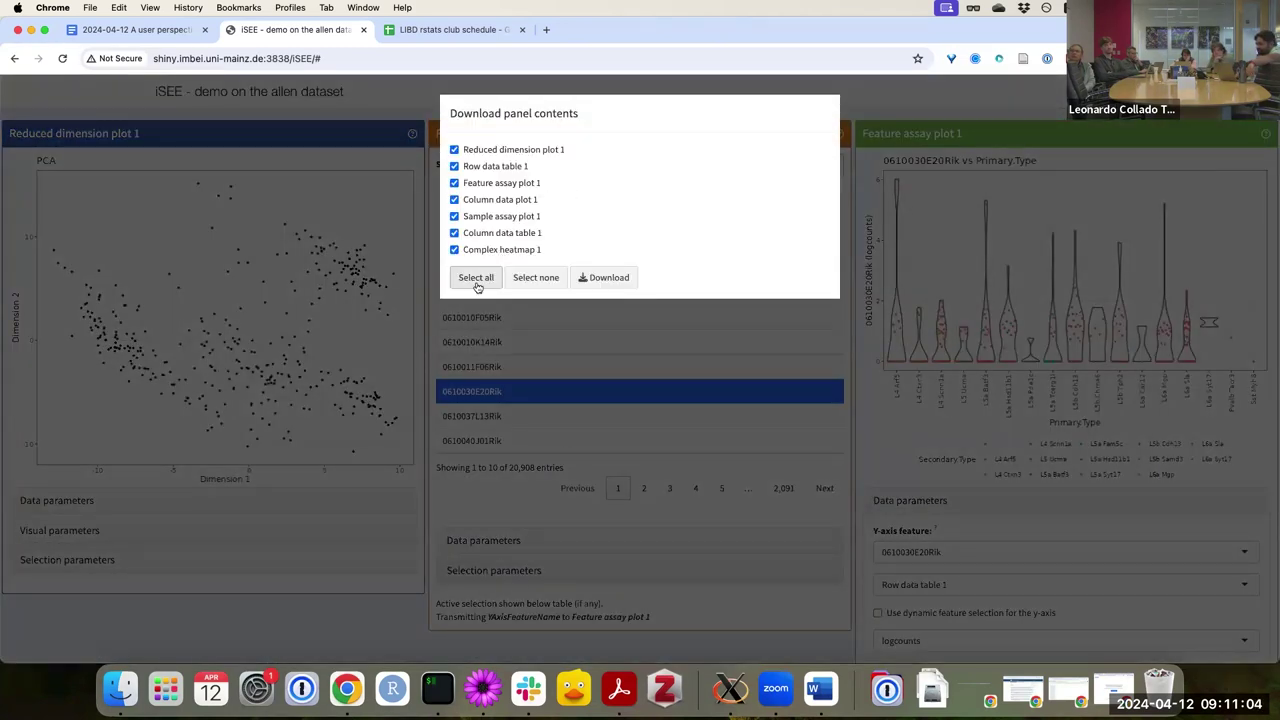
click(530, 279)
click(455, 183)
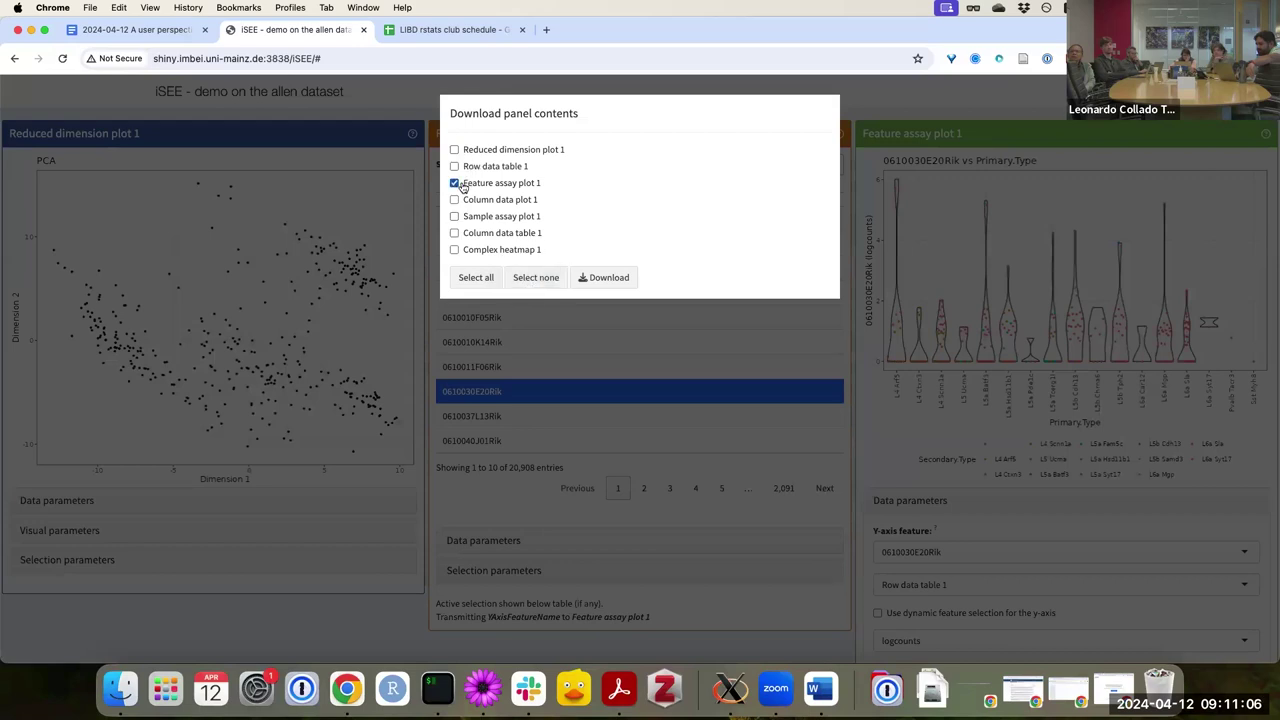
click(615, 282)
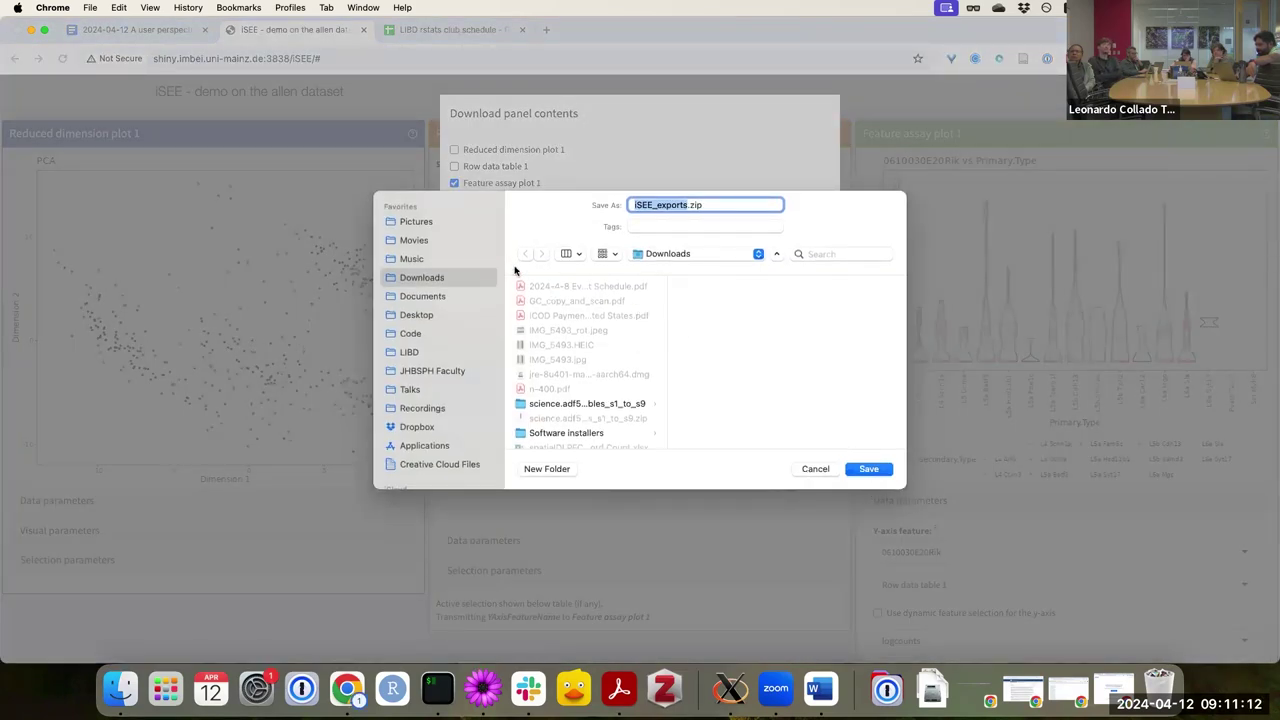
Save iSEE_exports.zip to the Desktop, keep the blocked download, and show it in Finder
click(466, 315)
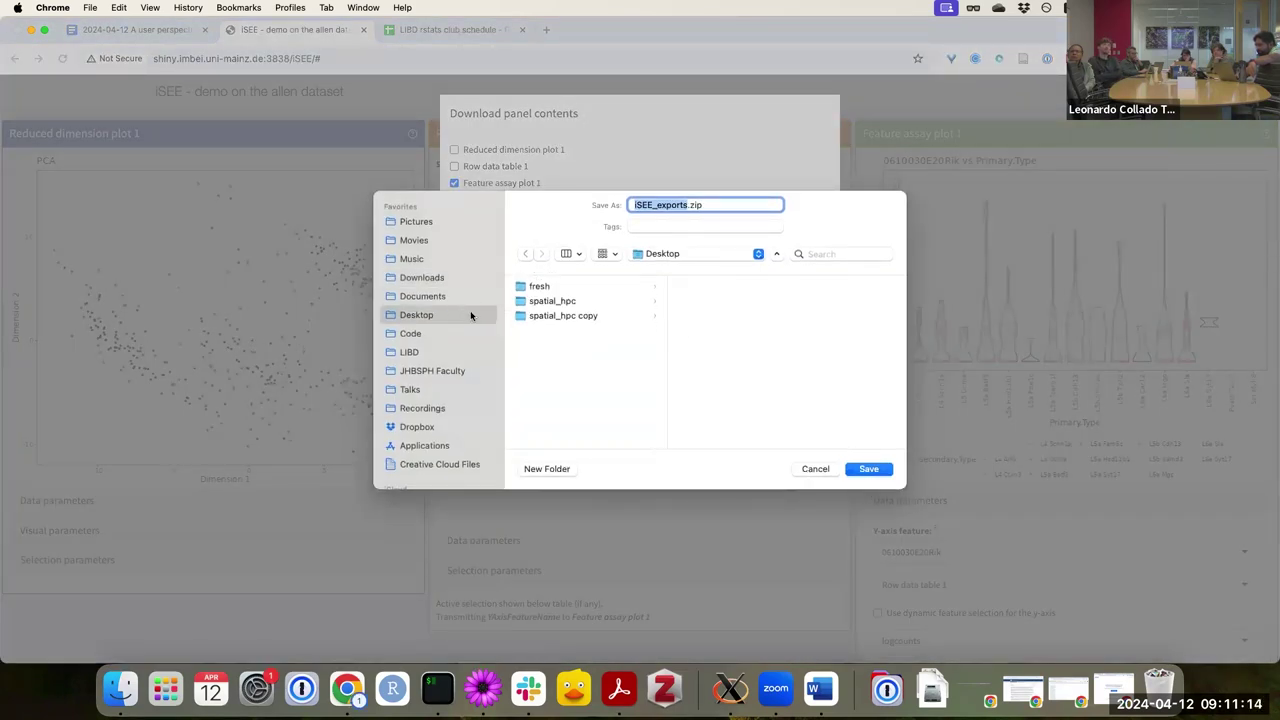
click(868, 472)
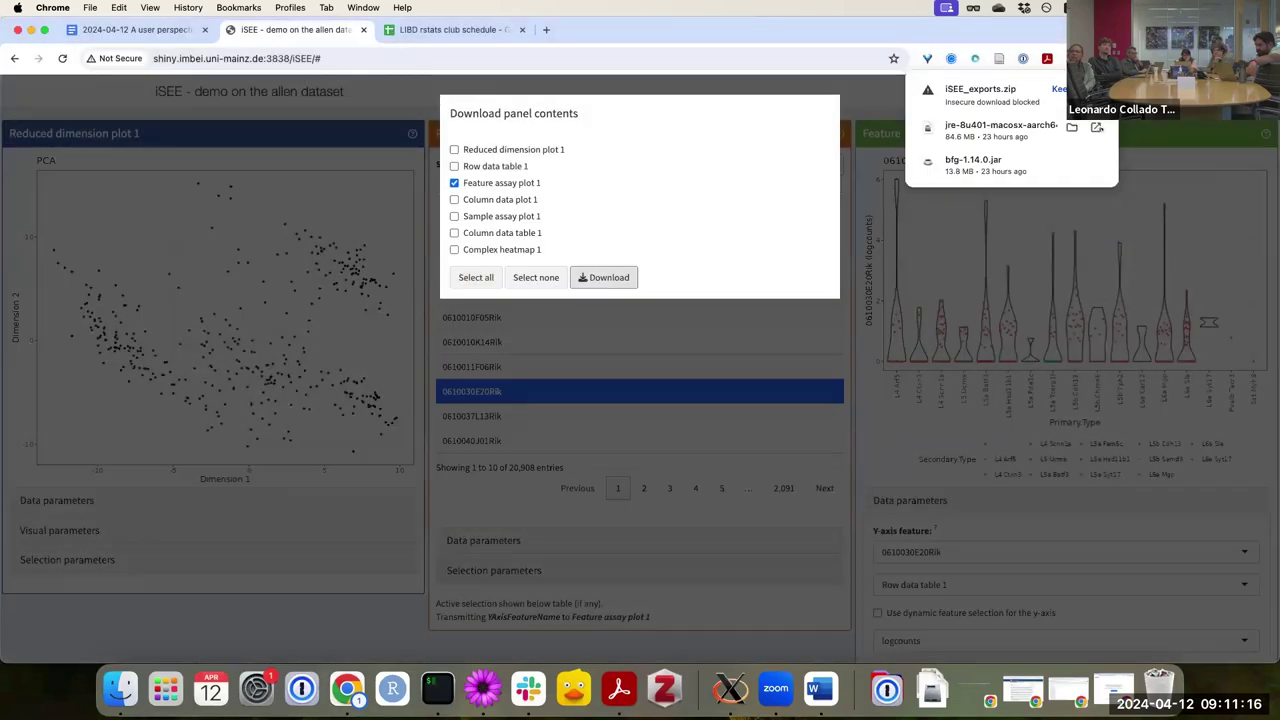
click(980, 95)
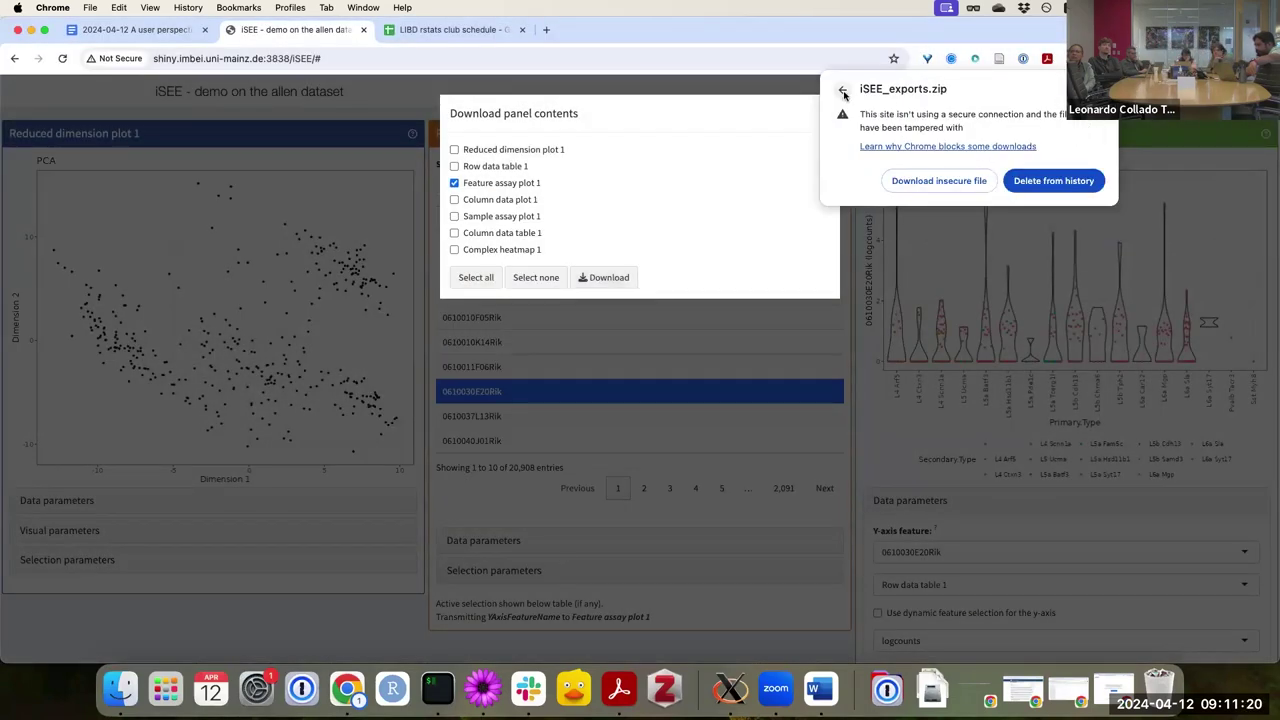
click(931, 178)
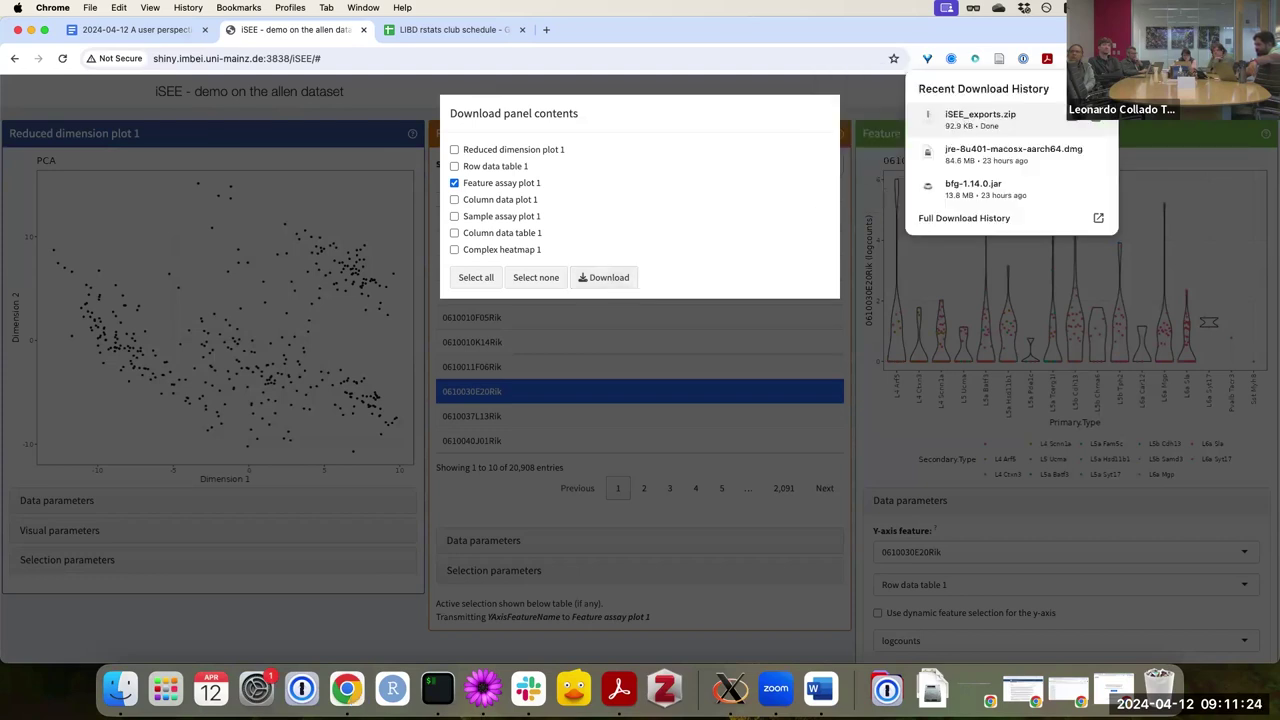
click(1095, 117)
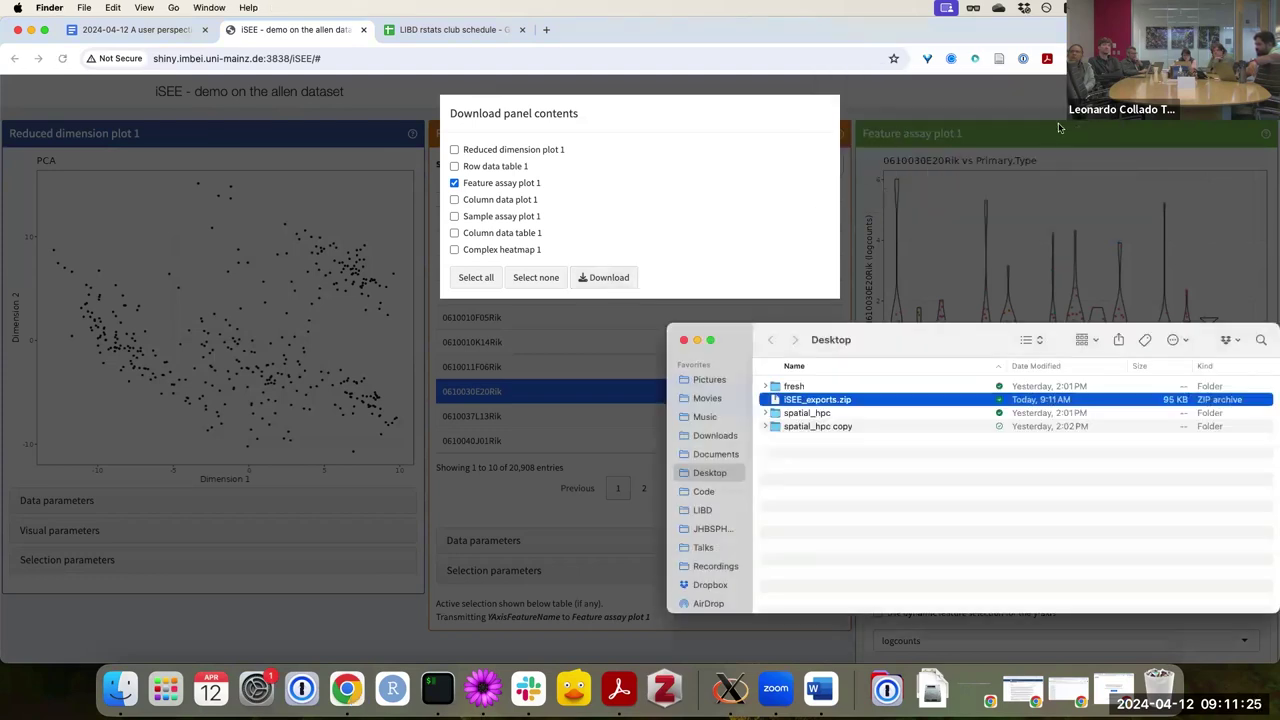
Unzip iSEE_exports.zip, Quick Look FeatureAssayPlot1.pdf, then close it and go back to Chrome
double_click(845, 401)
click(828, 387)
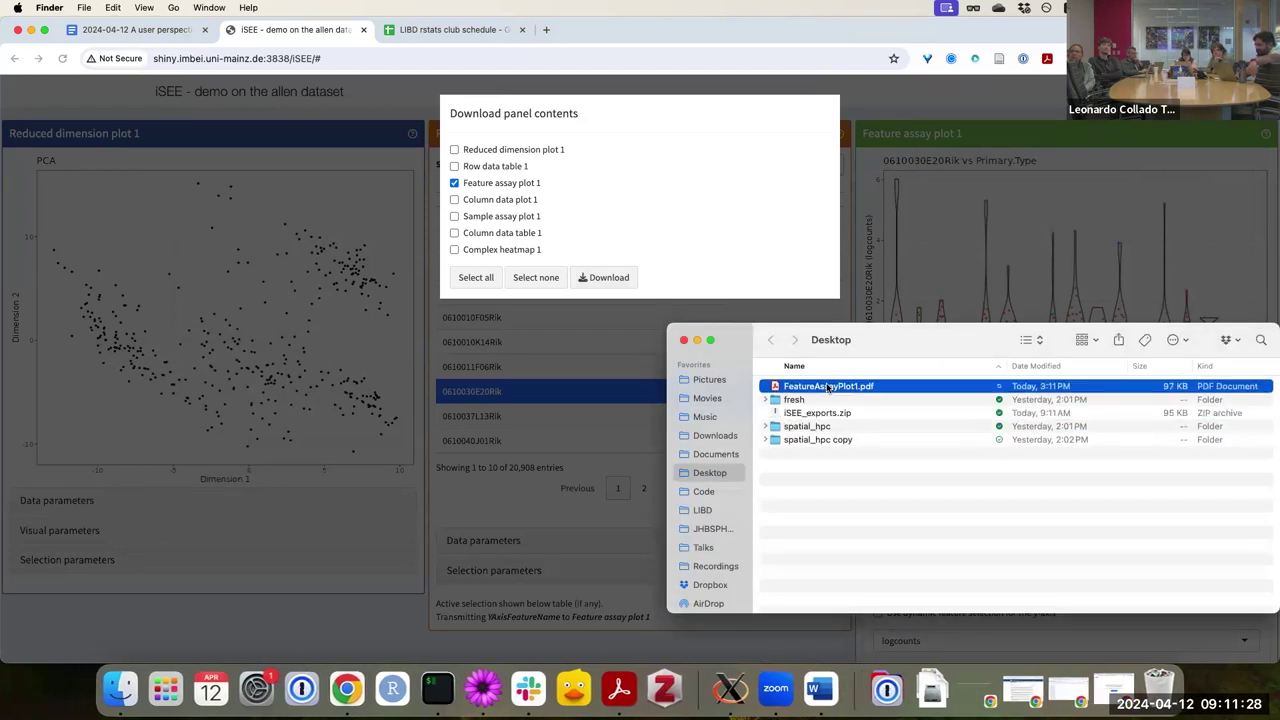
key(space)
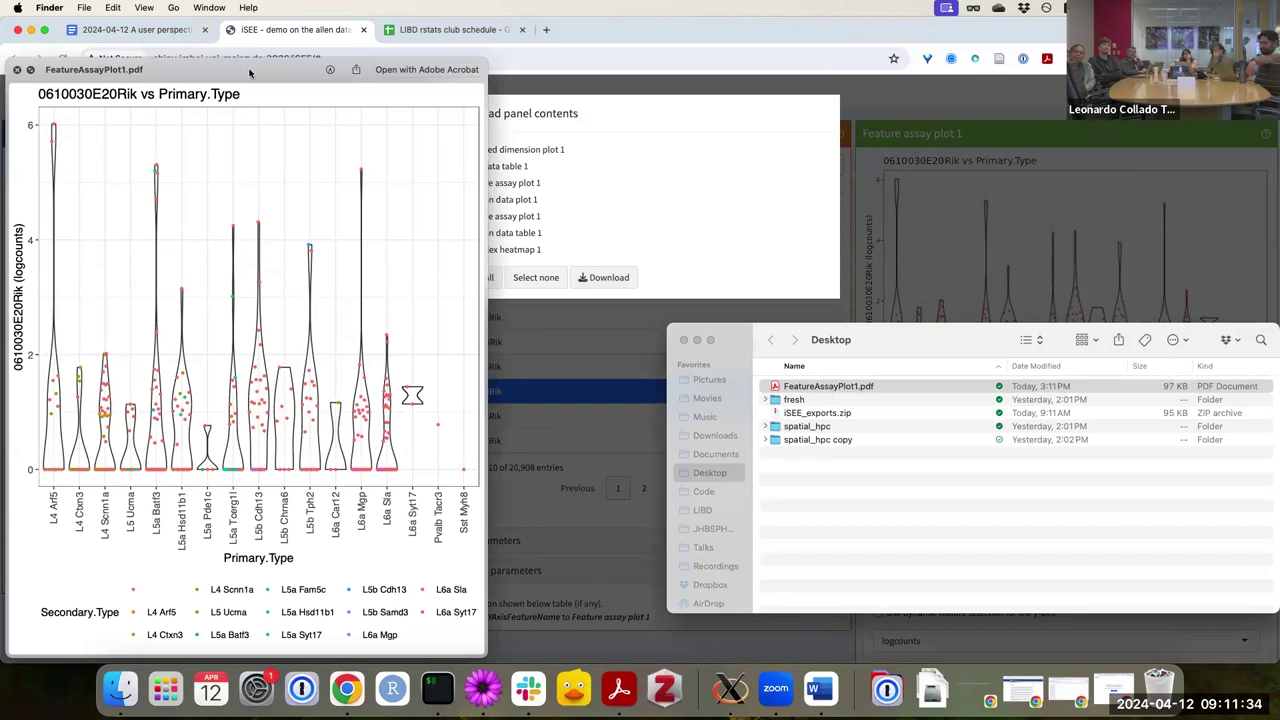
drag(251, 70, 657, 72)
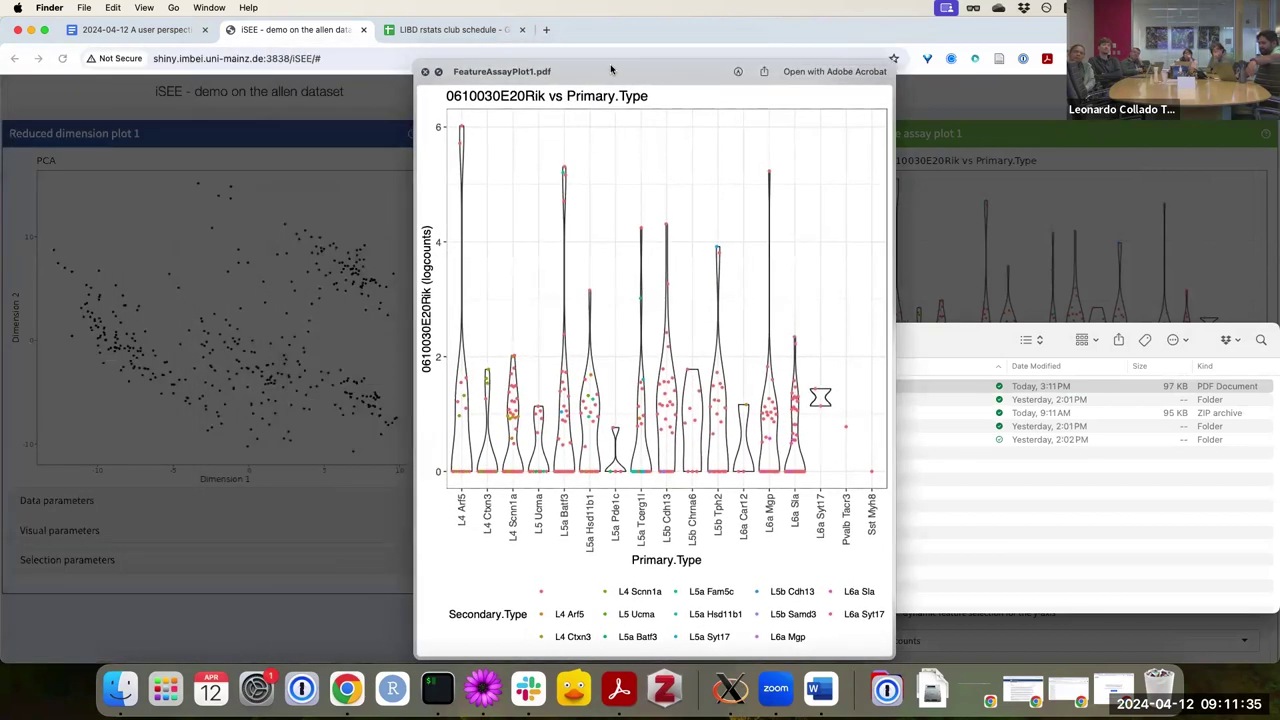
click(425, 72)
click(365, 222)
Set Reduced dimension plot 1's Color by to Column data Primary.Type
scroll(365, 222, down, 1)
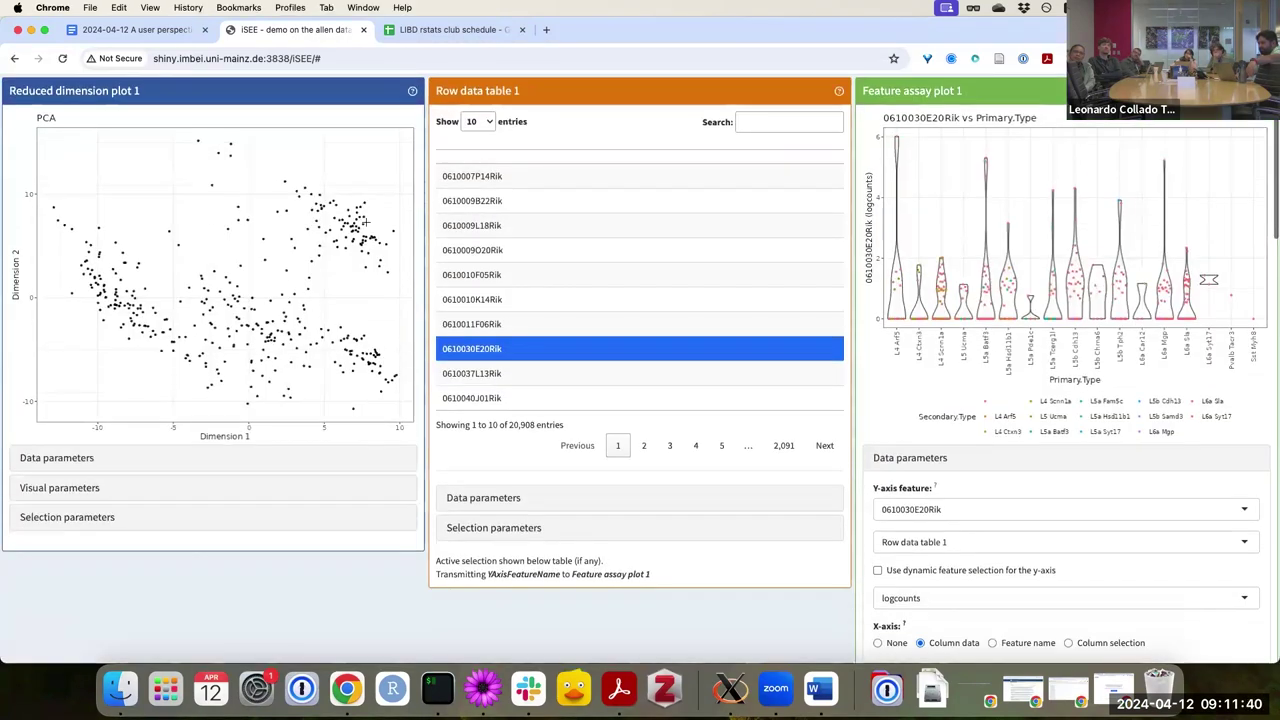
scroll(298, 260, down, 2)
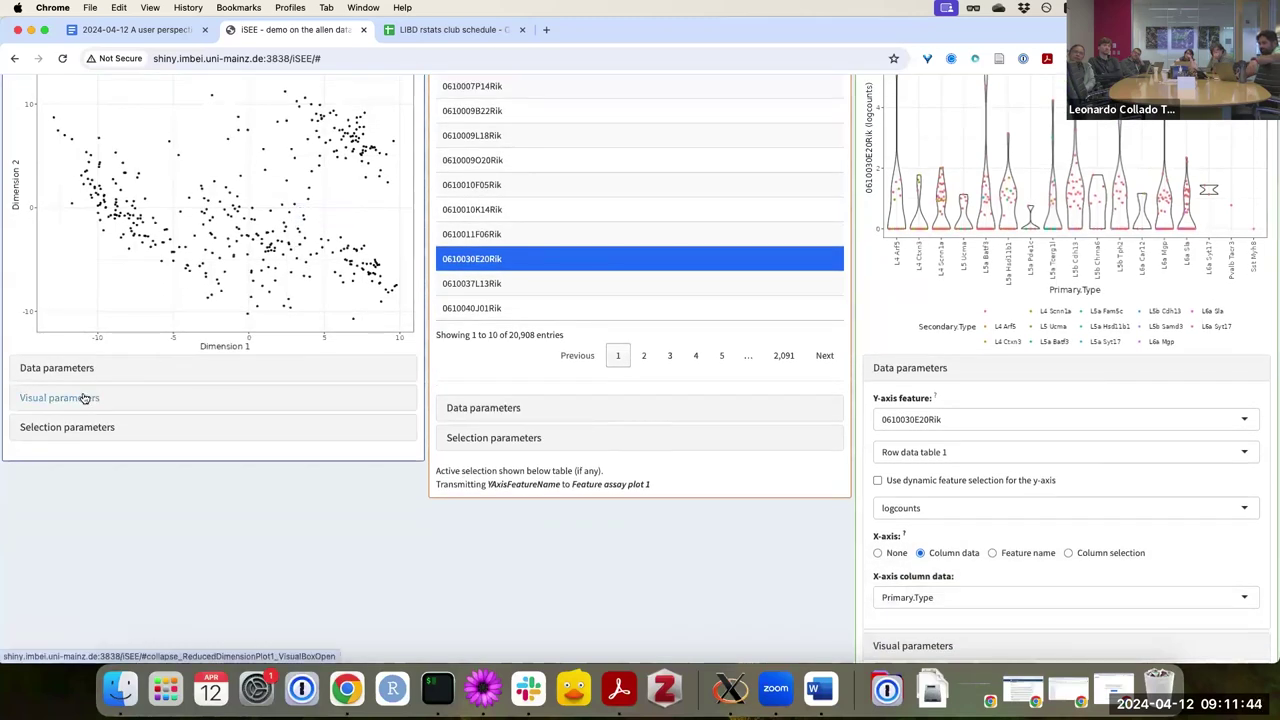
click(86, 398)
scroll(120, 289, down, 5)
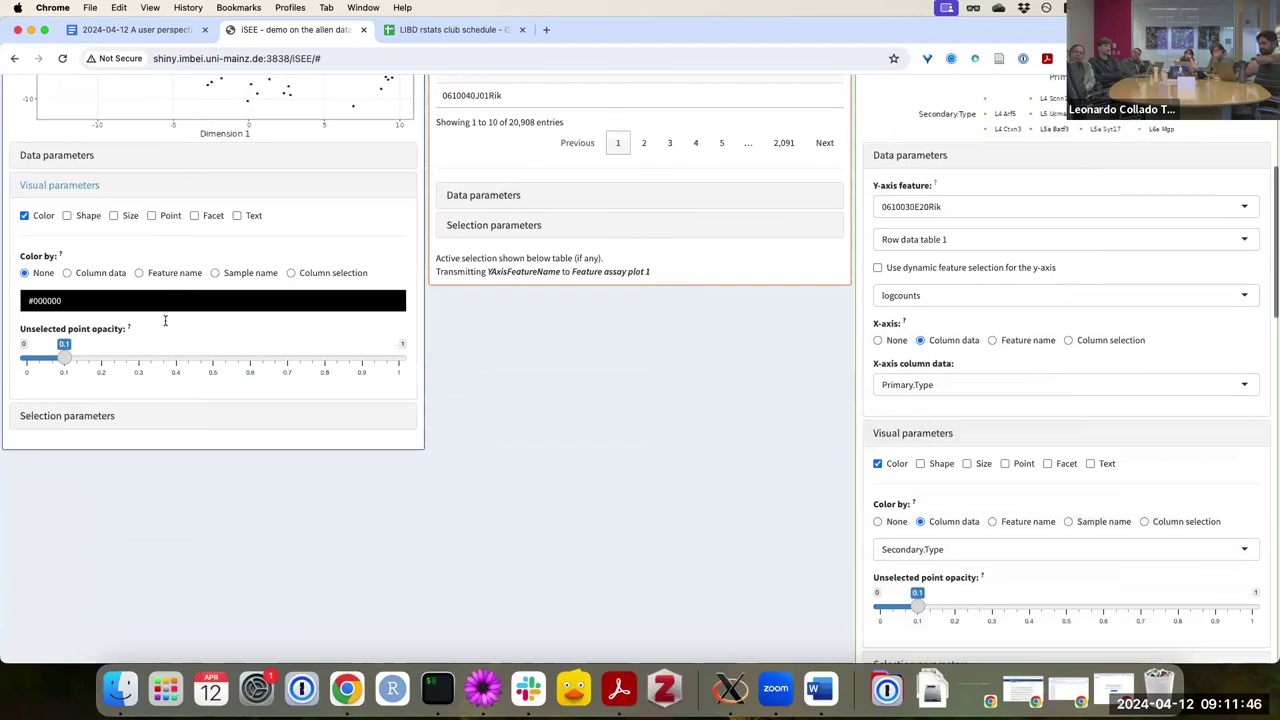
click(68, 273)
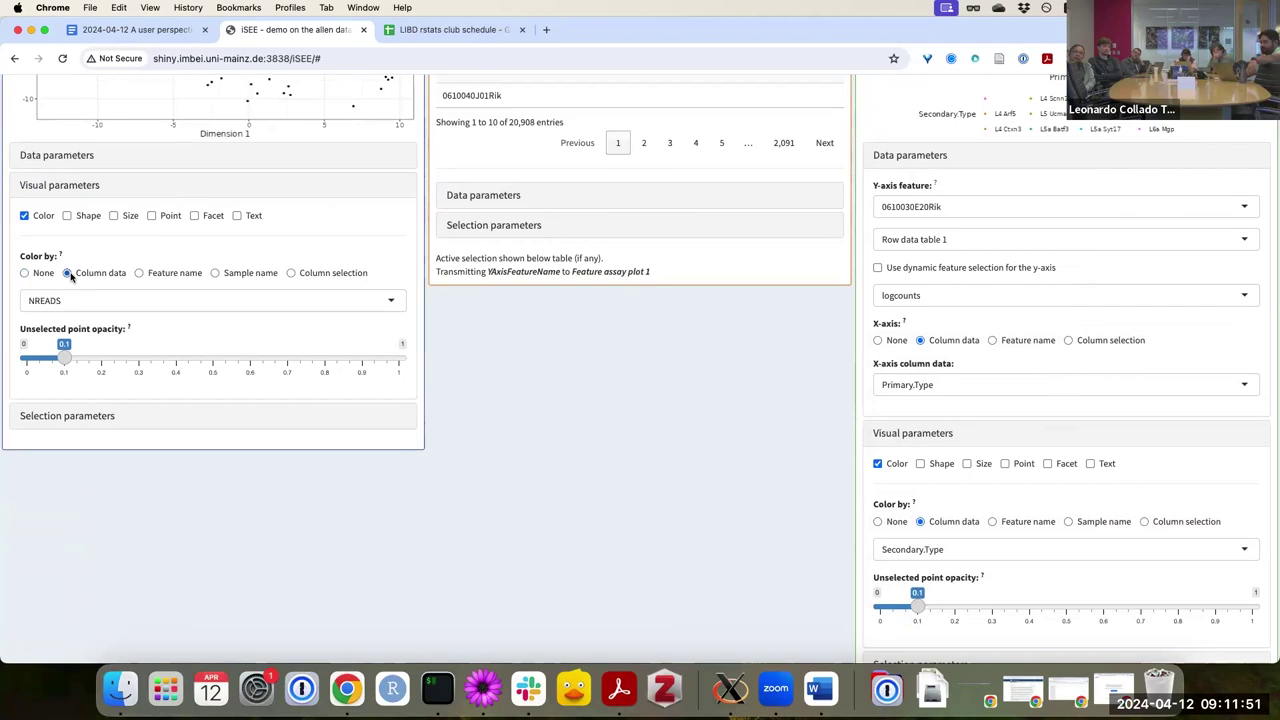
click(271, 300)
scroll(251, 380, down, 10)
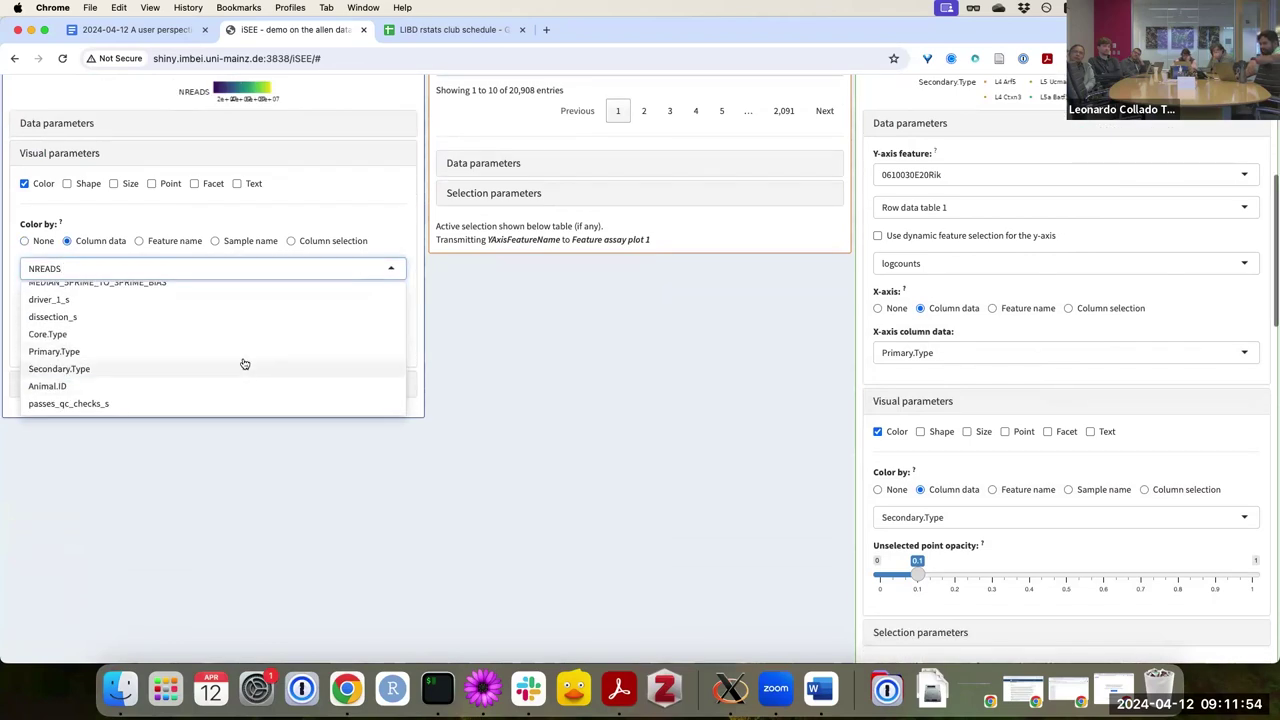
click(229, 353)
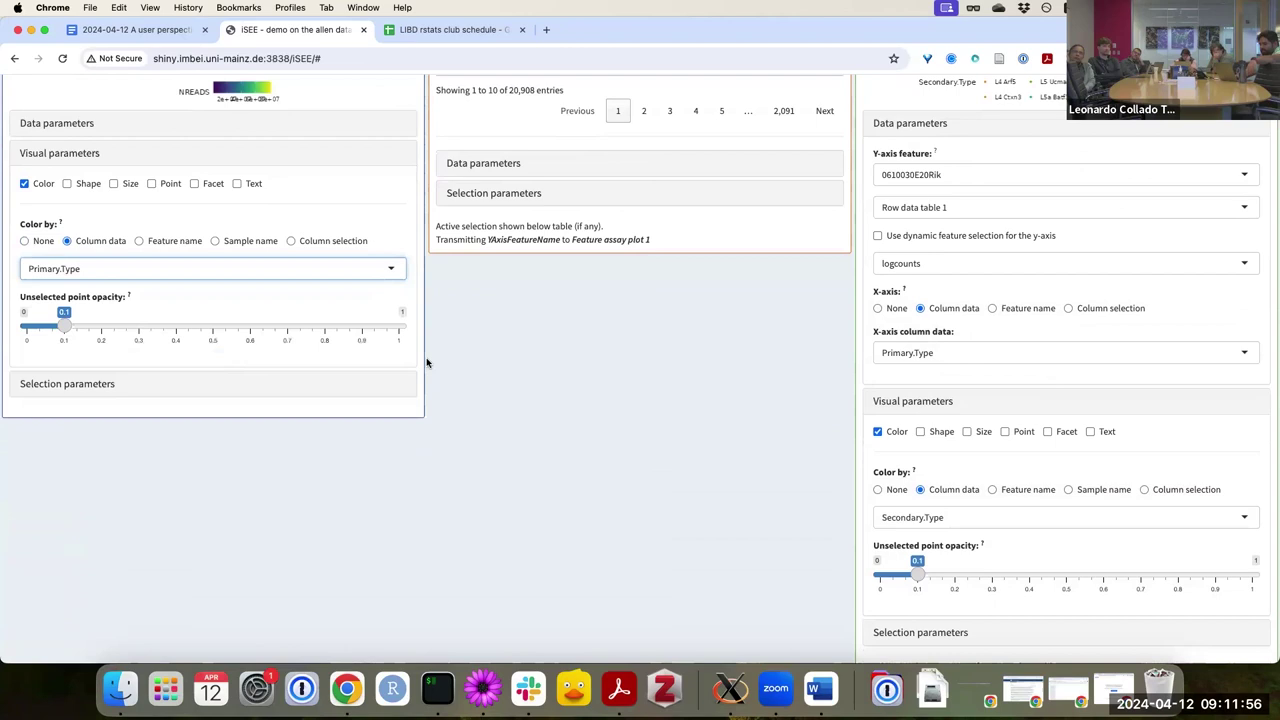
scroll(430, 362, up, 5)
scroll(435, 365, up, 3)
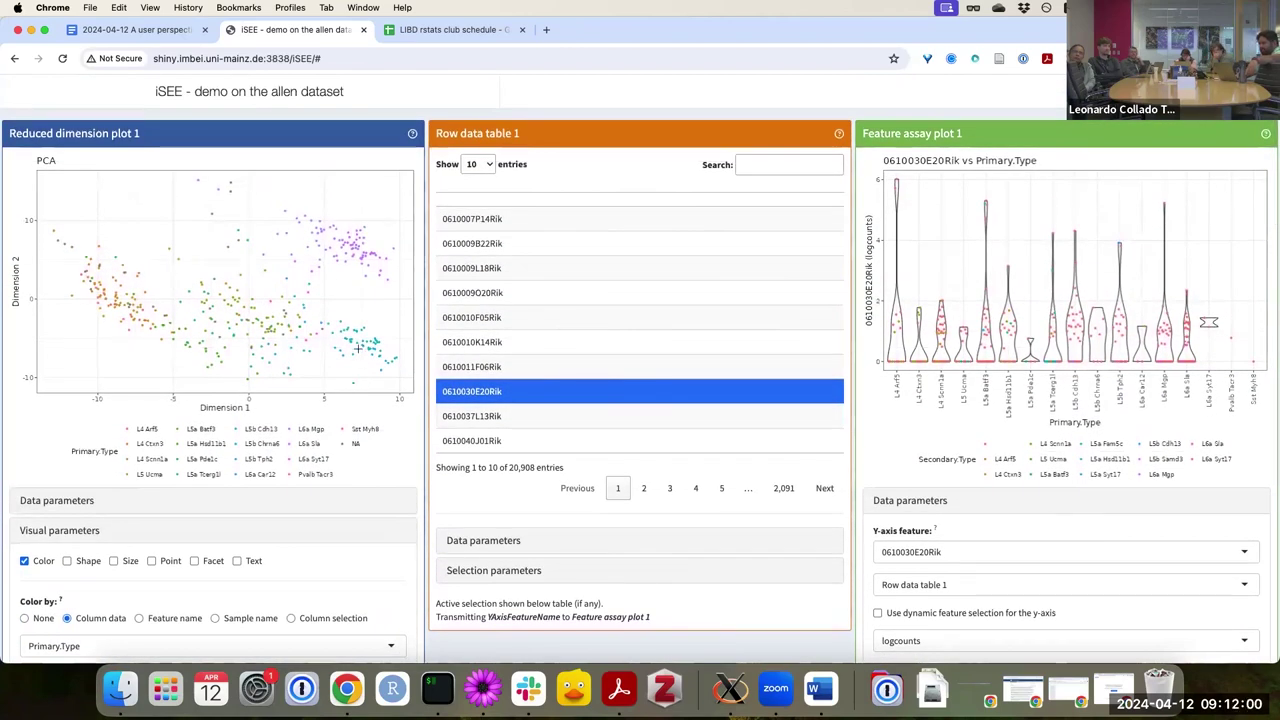
scroll(250, 400, down, 3)
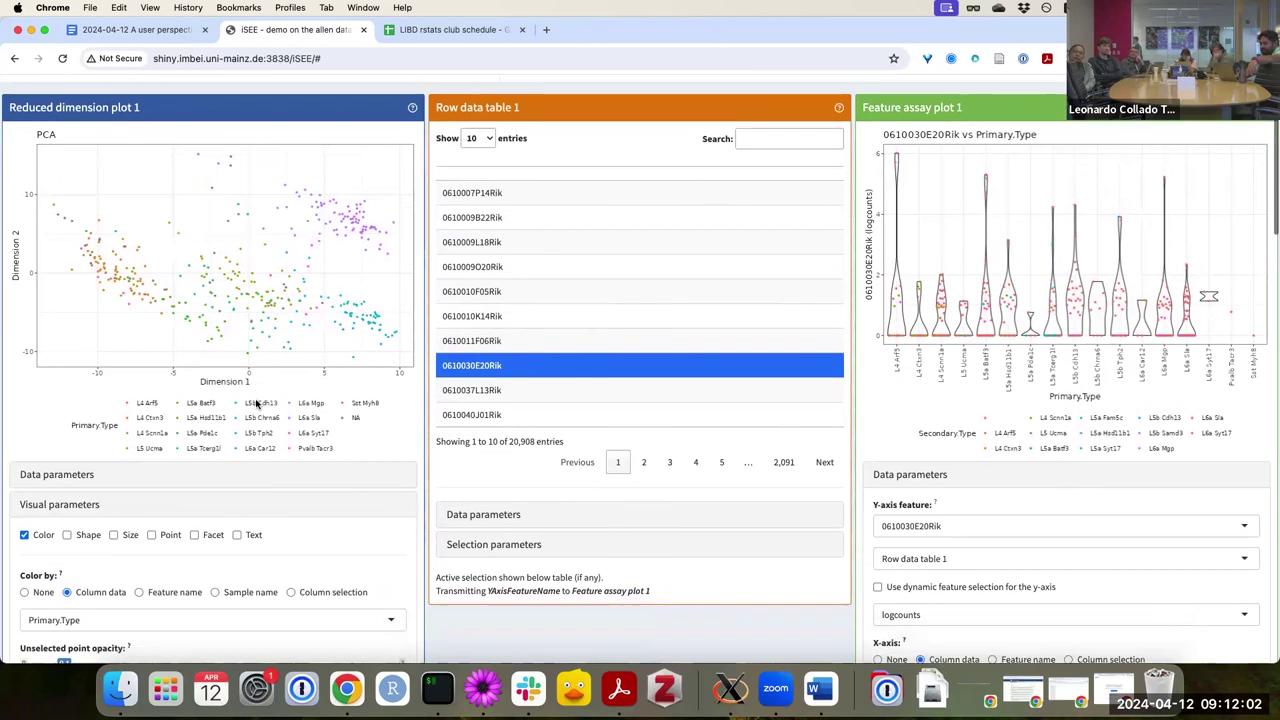
click(90, 358)
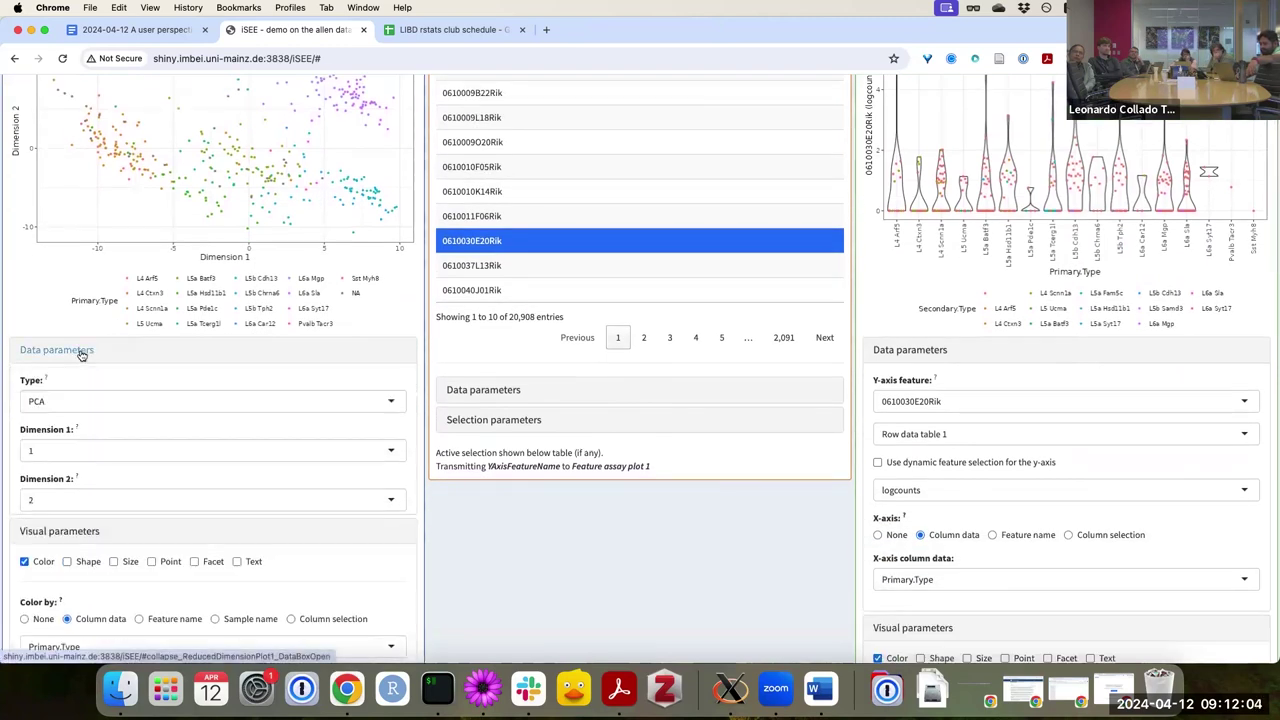
click(100, 400)
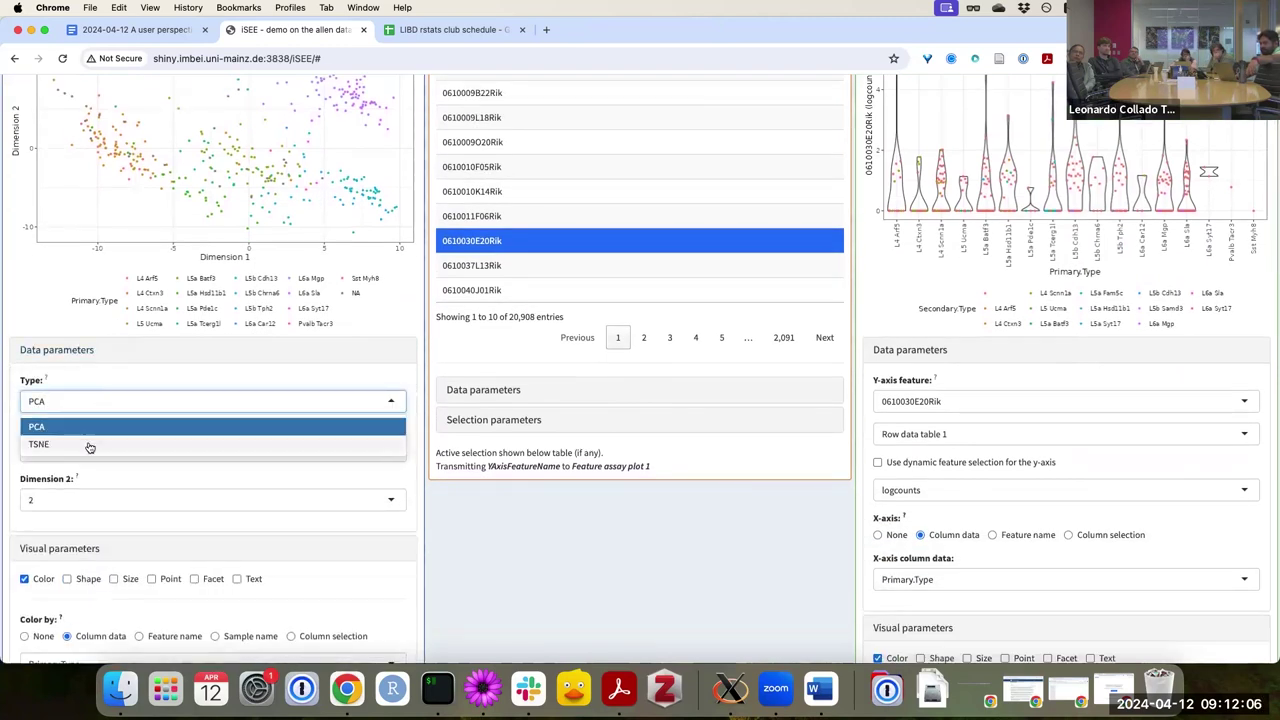
click(89, 447)
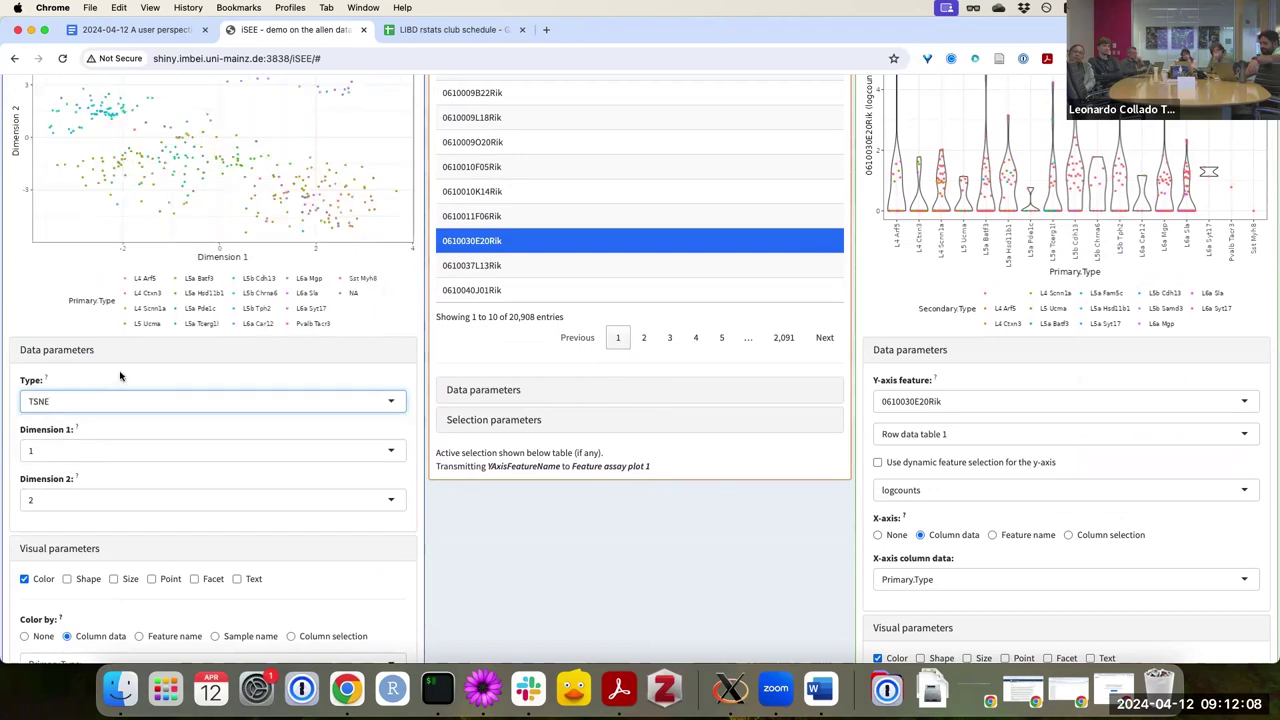
click(95, 452)
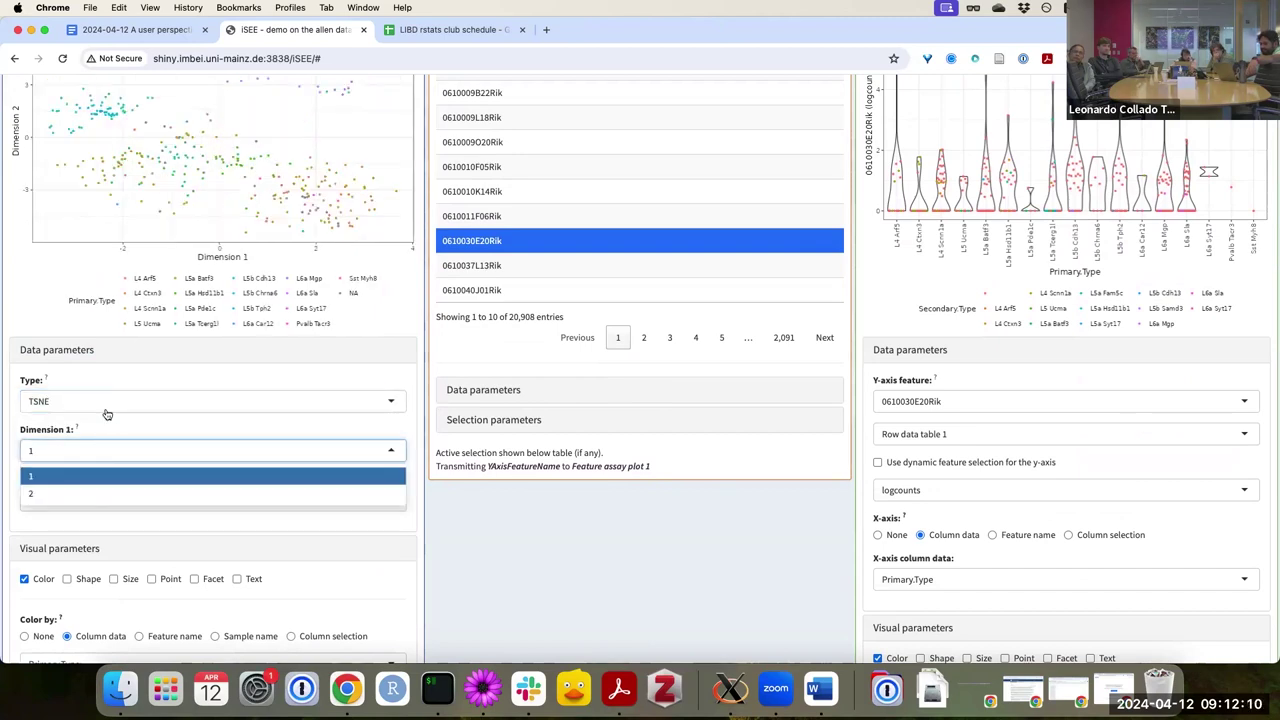
click(105, 404)
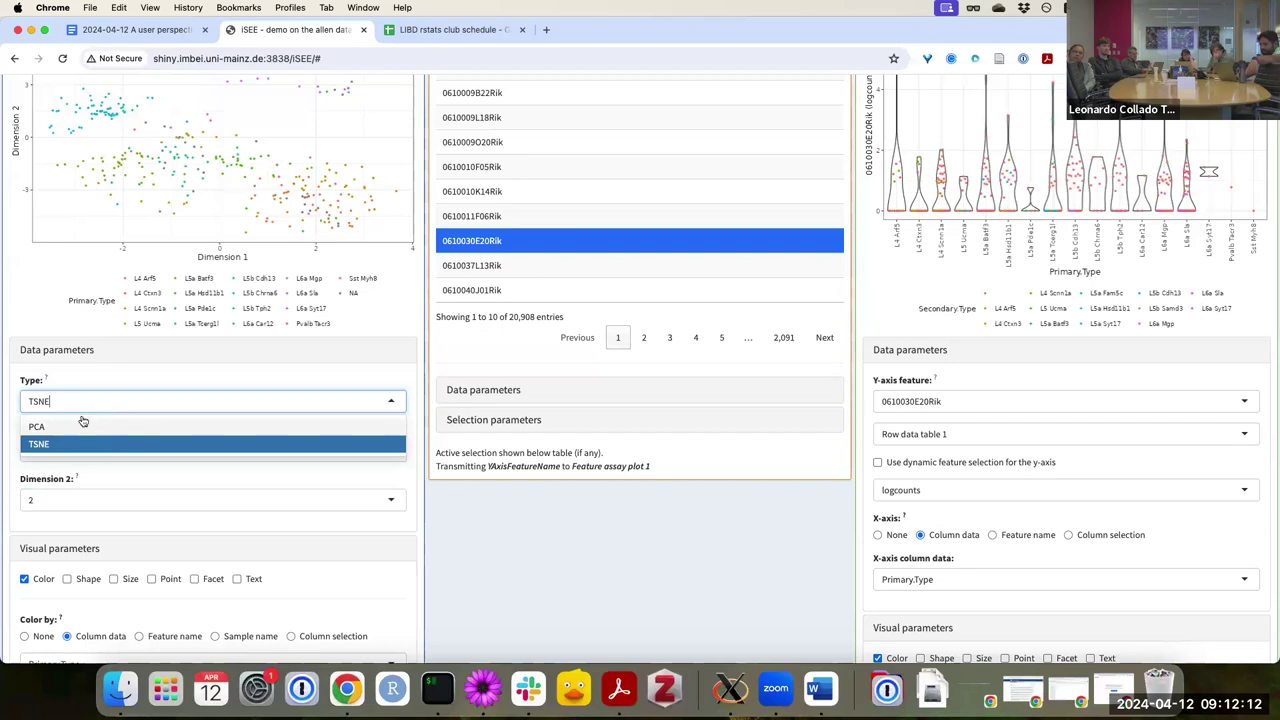
click(83, 425)
click(102, 453)
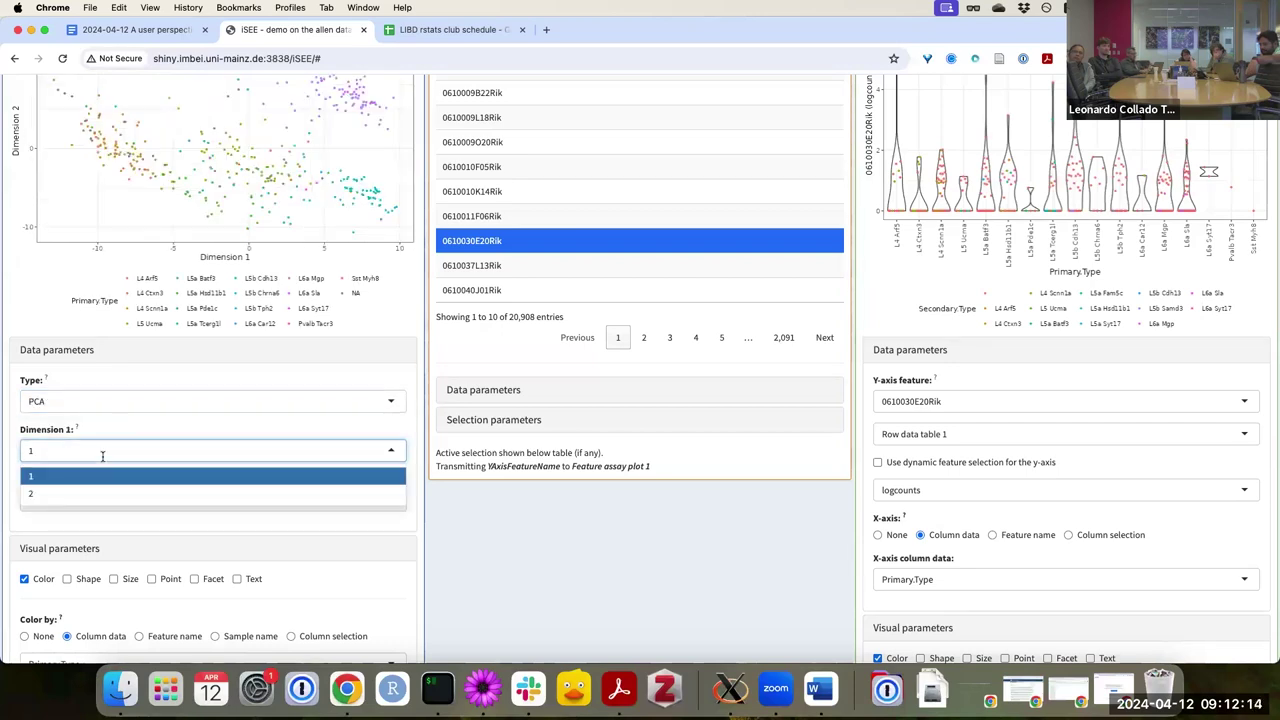
click(100, 385)
scroll(110, 370, up, 2)
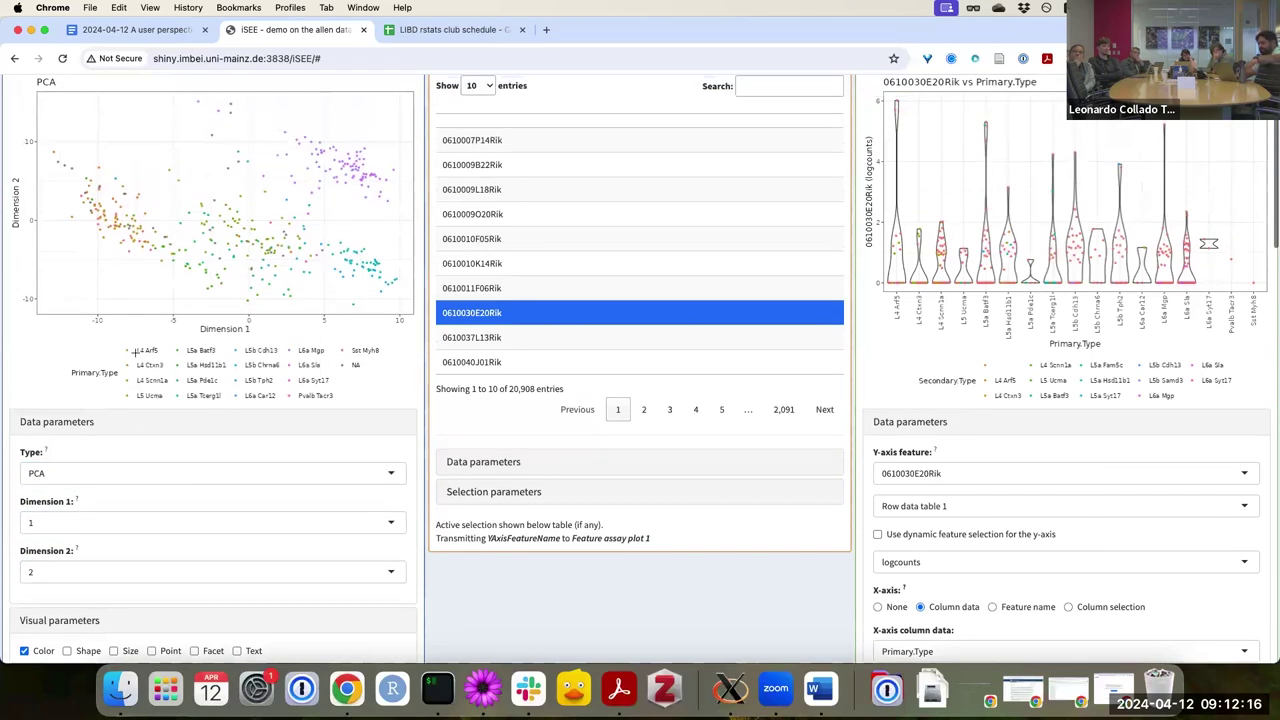
scroll(140, 420, down, 1)
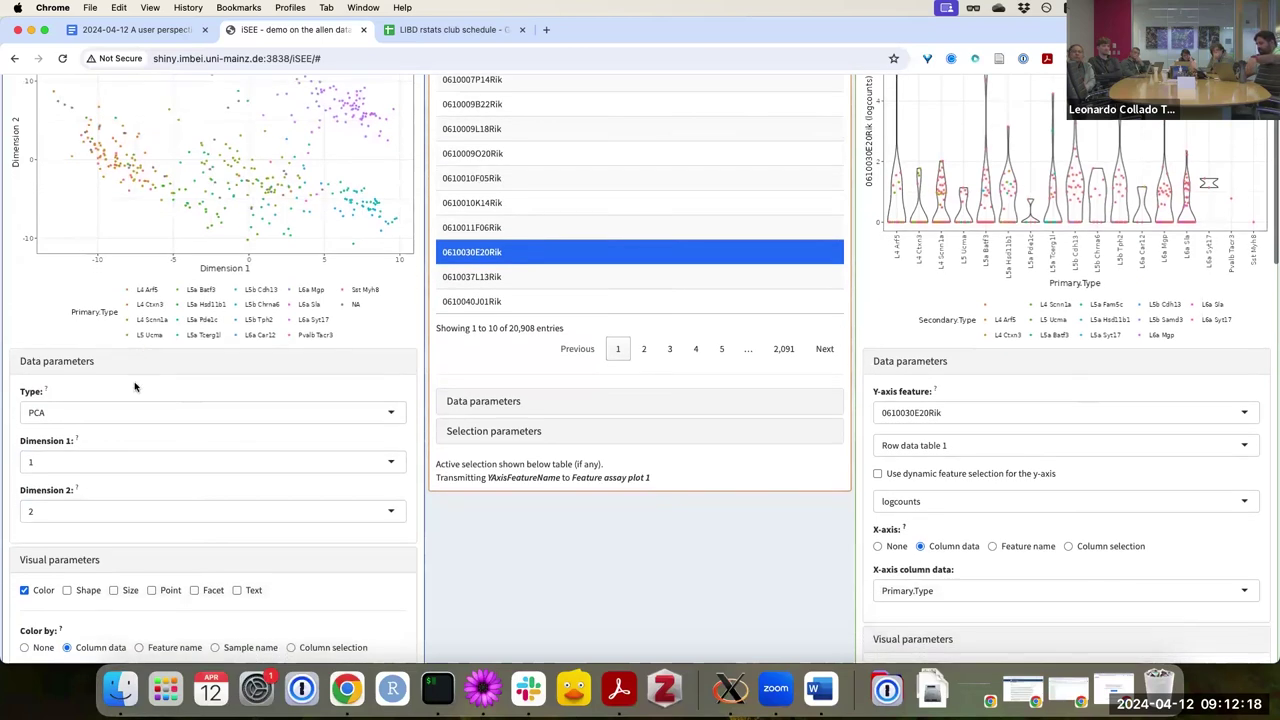
click(143, 464)
click(153, 432)
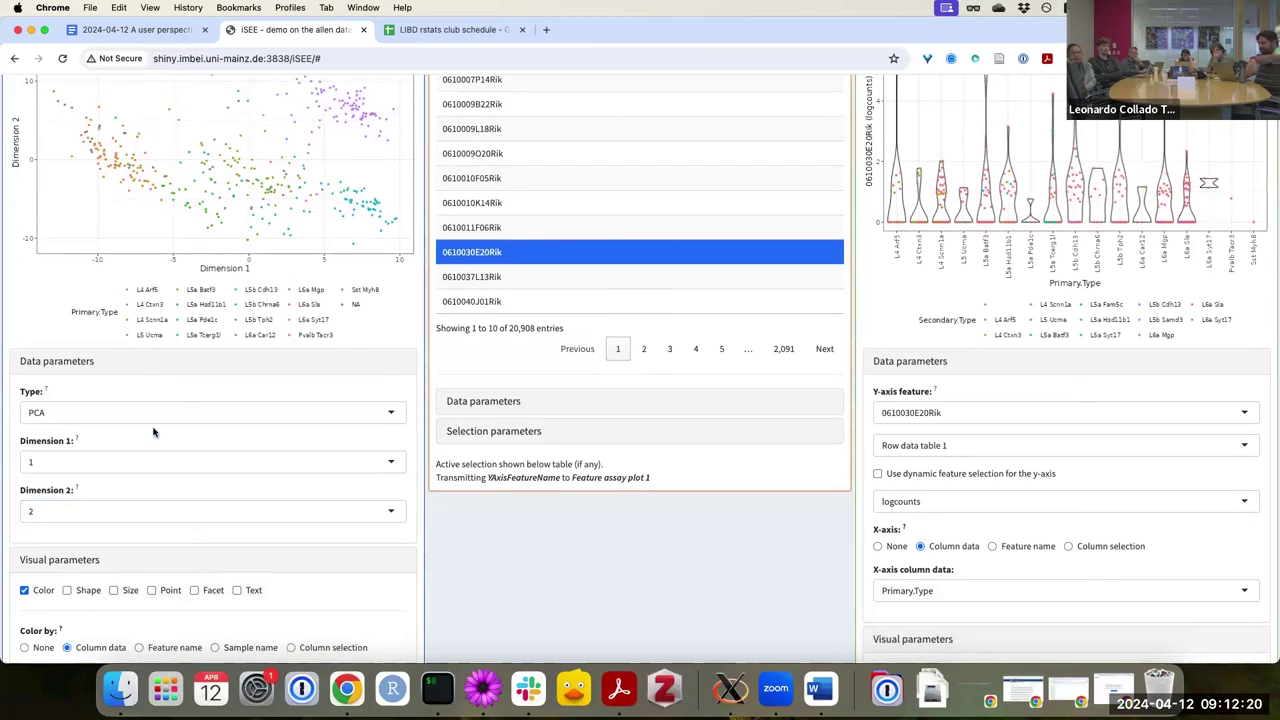
scroll(153, 432, up, 3)
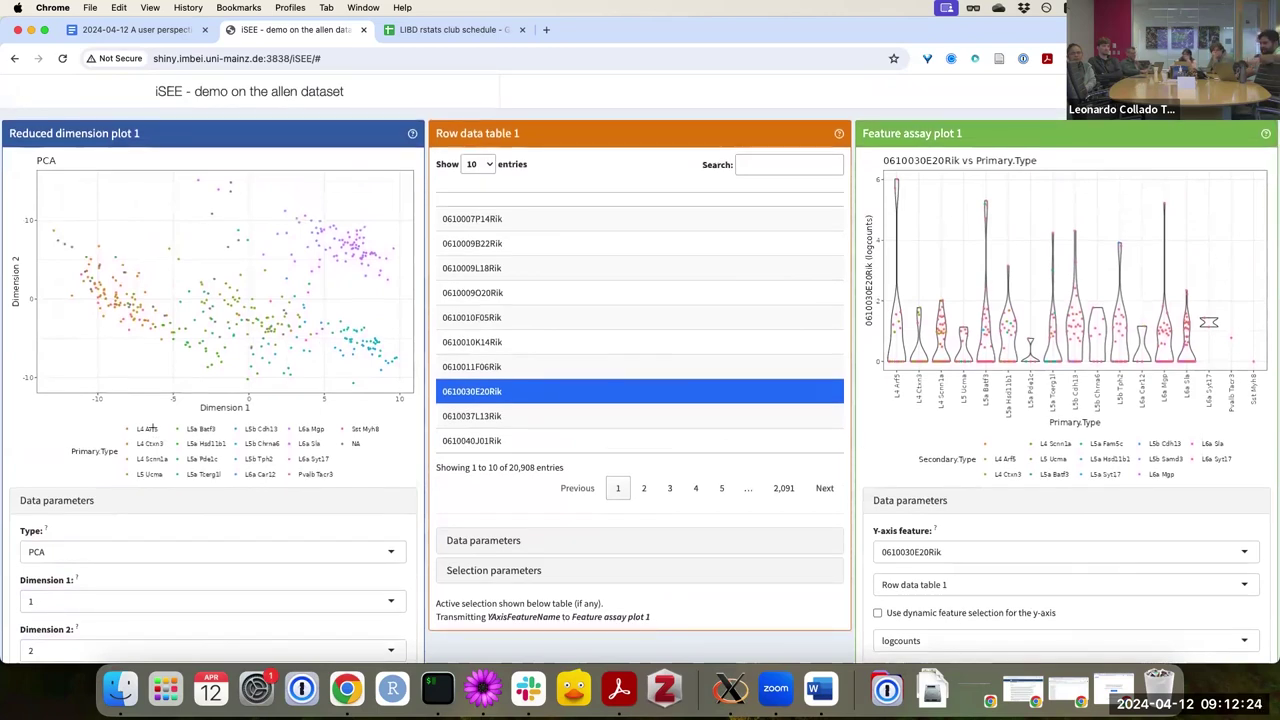
scroll(152, 427, down, 1)
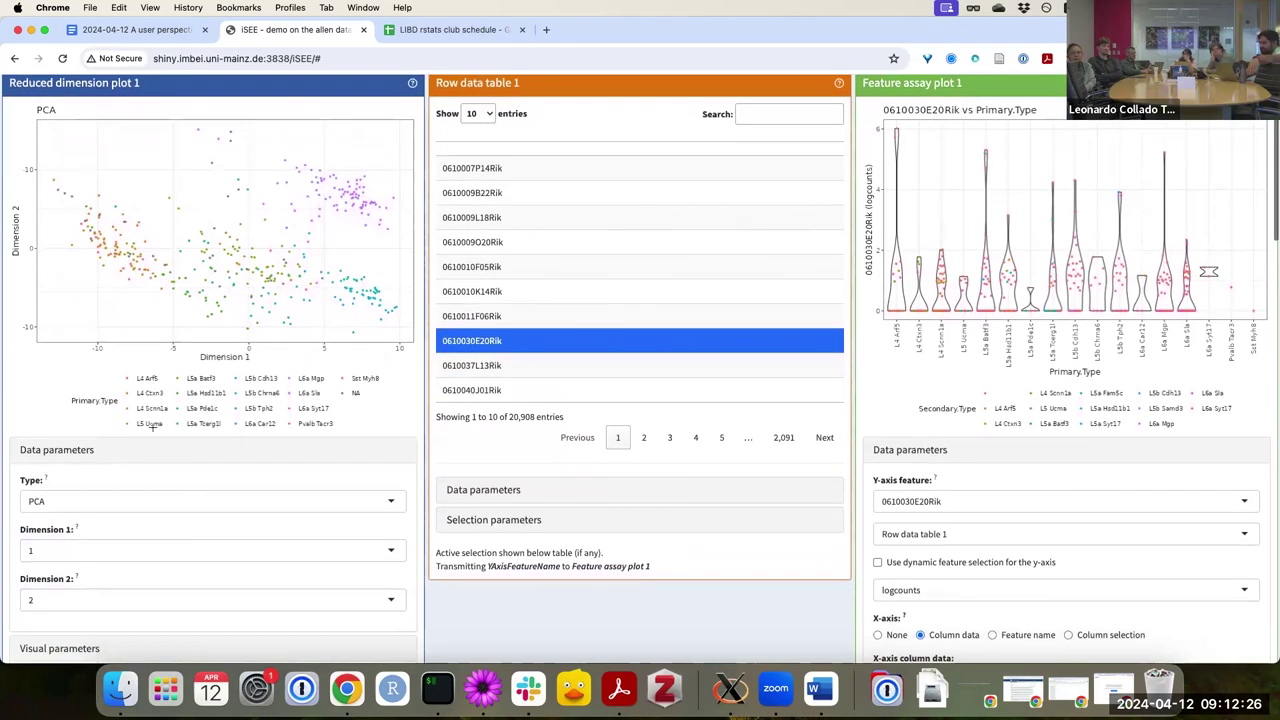
scroll(152, 427, down, 2)
scroll(152, 430, up, 3)
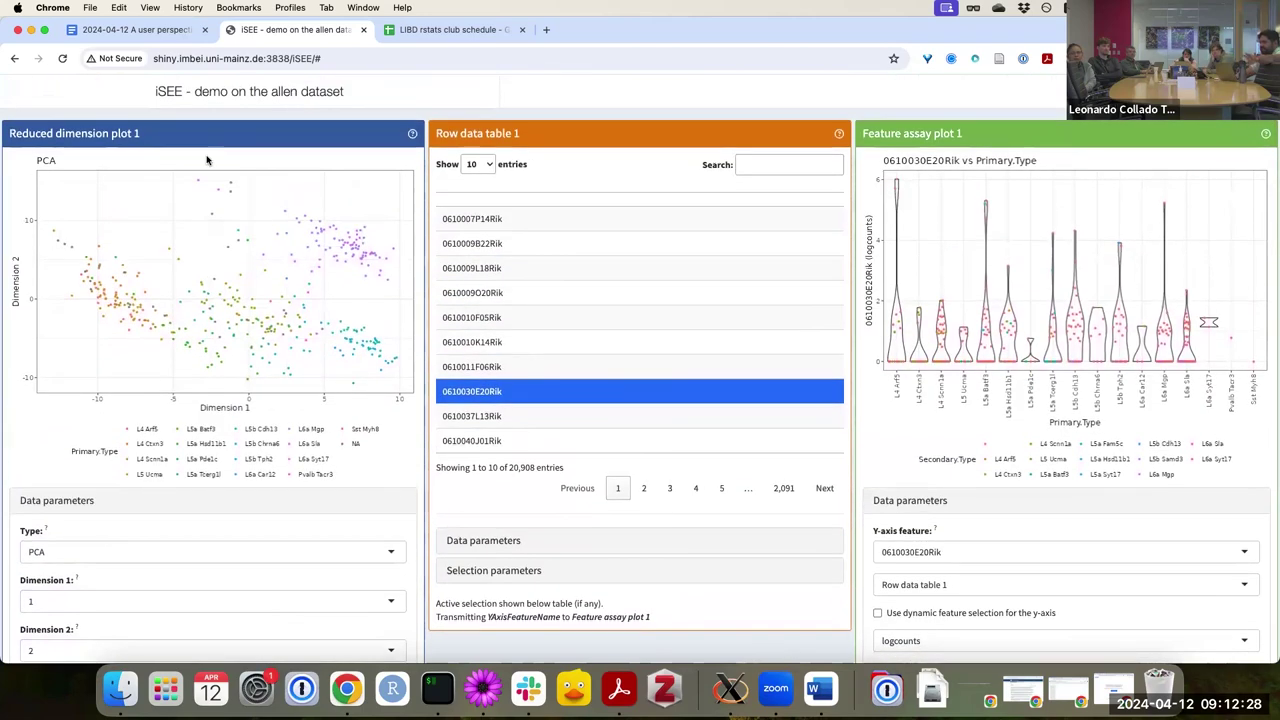
scroll(357, 328, down, 1)
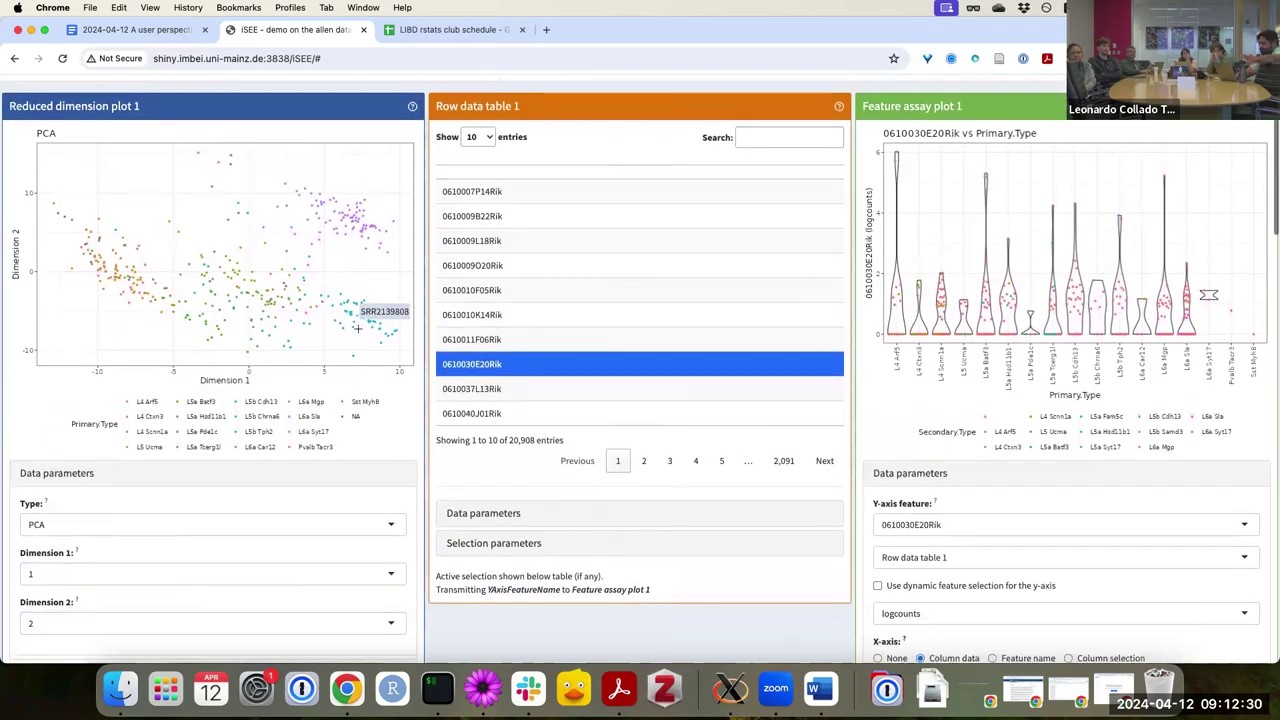
scroll(360, 332, down, 5)
scroll(362, 334, up, 5)
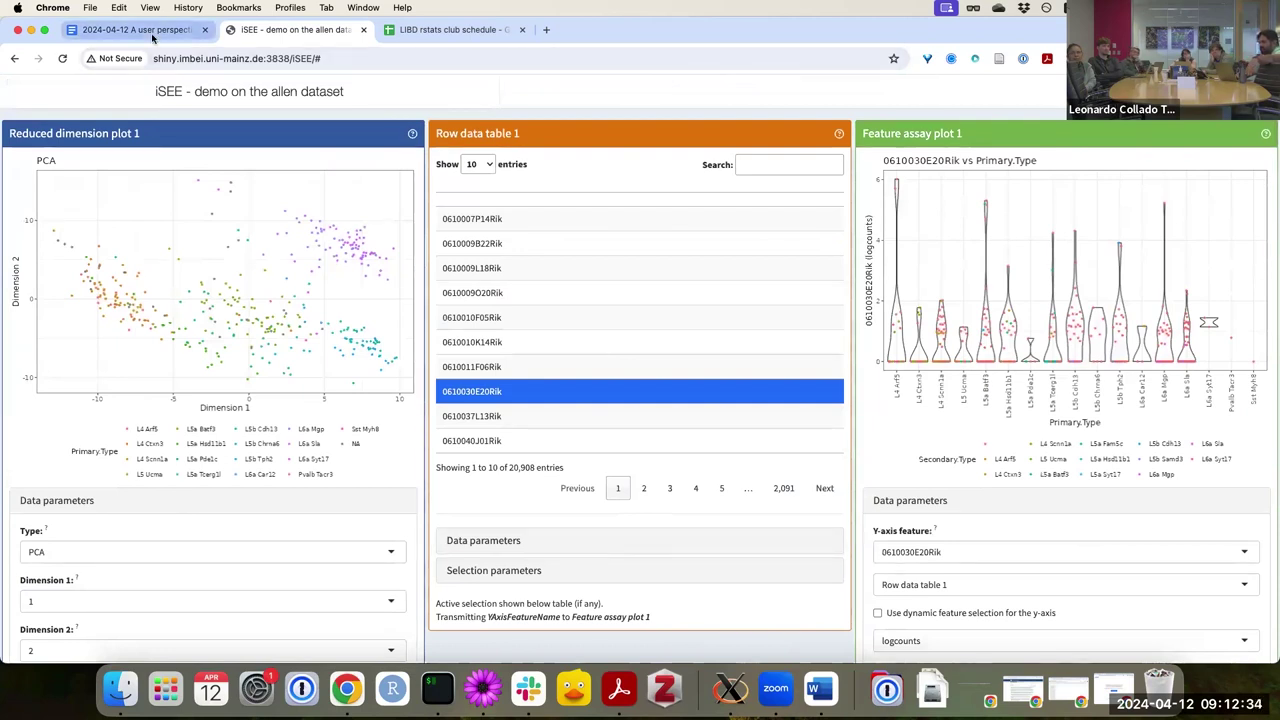
Back in the notes' LIBD iSEE apps list, bring up the link options for the Tran et al. GitHub link
key(ctrl+shift+Tab)
click(429, 326)
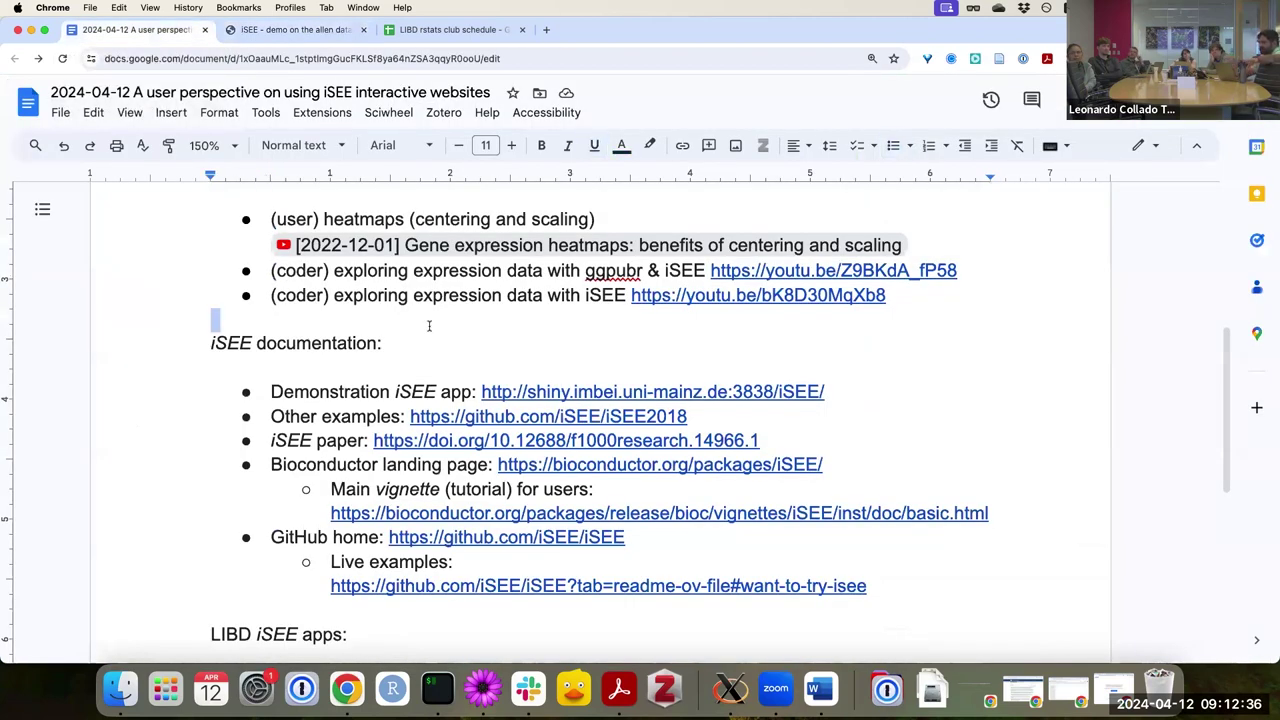
scroll(429, 326, down, 5)
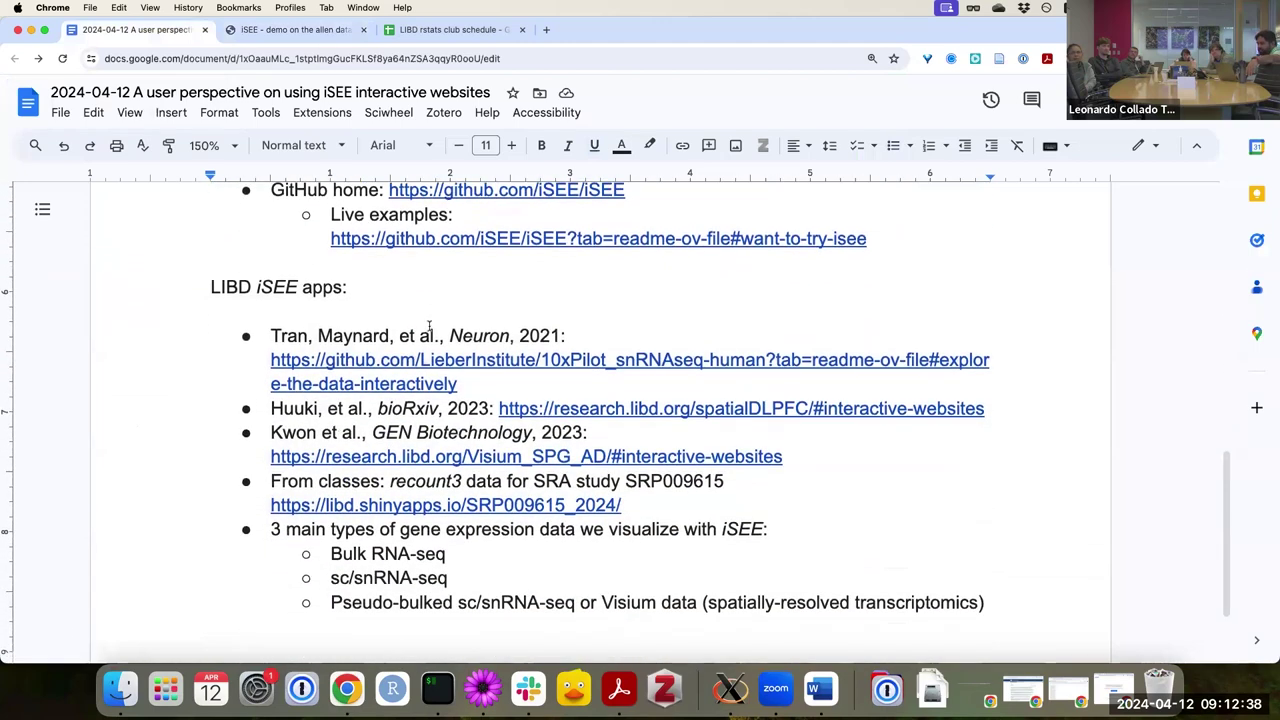
scroll(429, 326, up, 7)
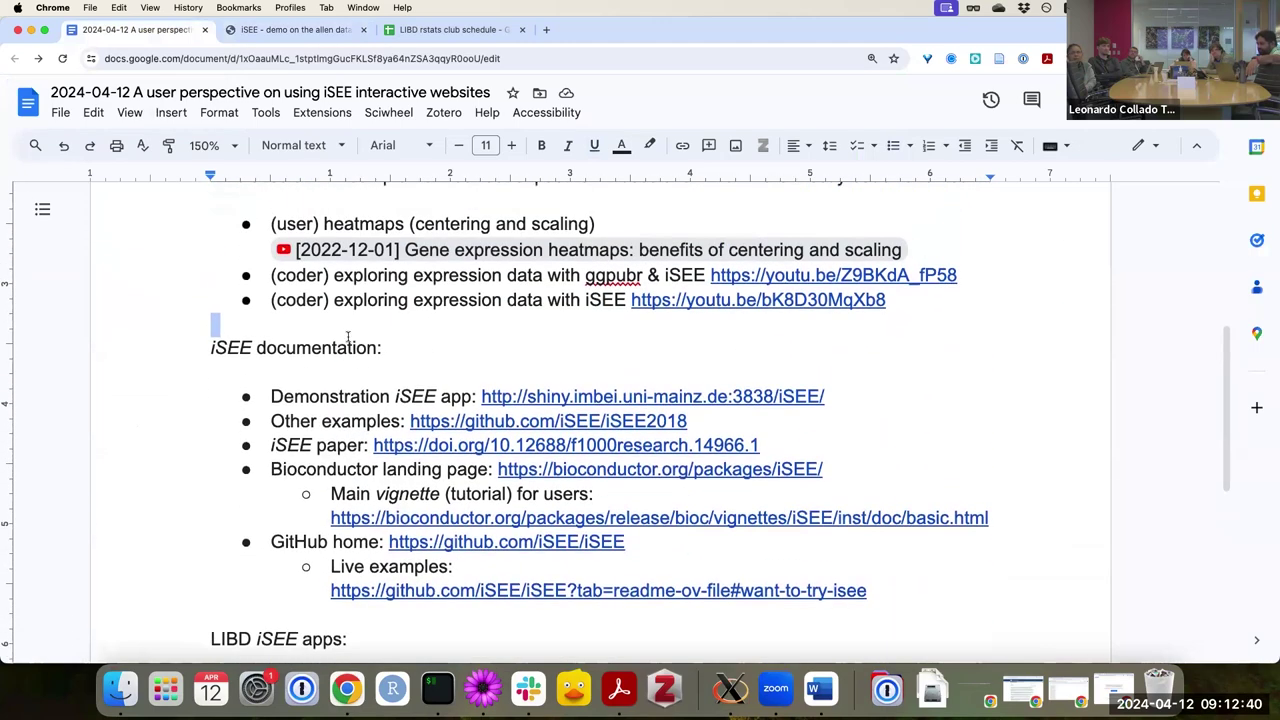
scroll(308, 432, down, 8)
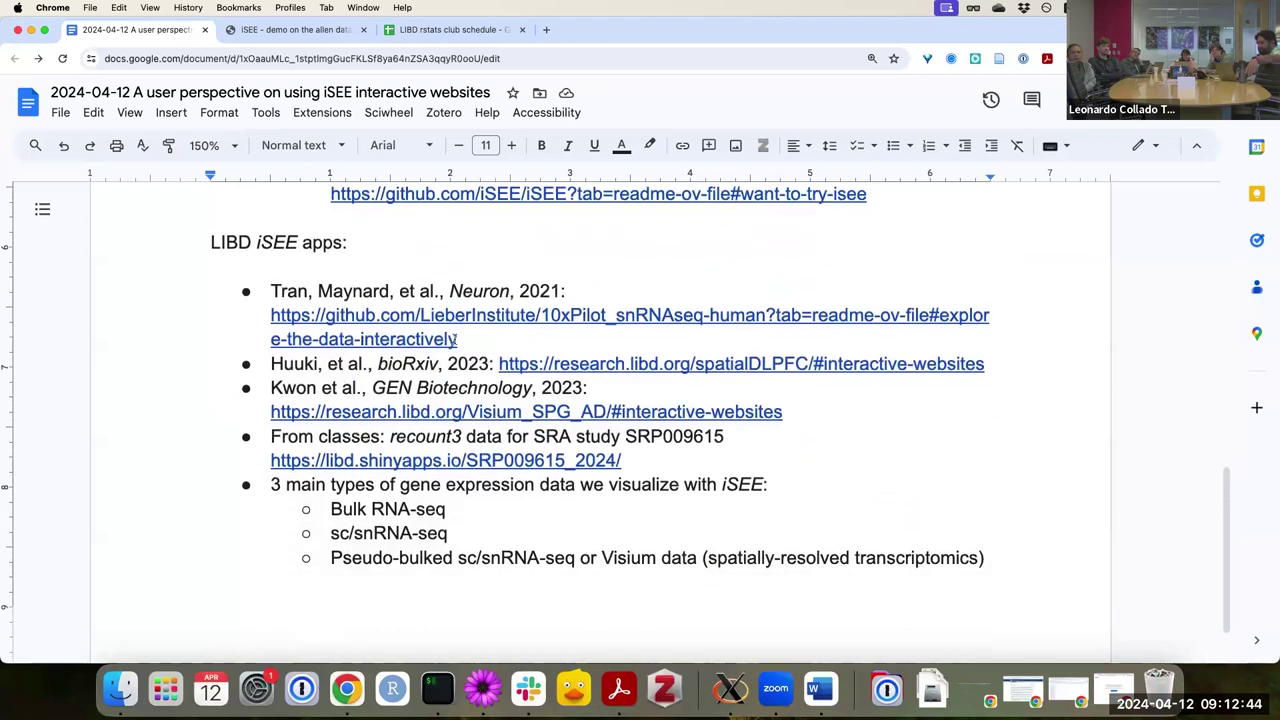
click(445, 363)
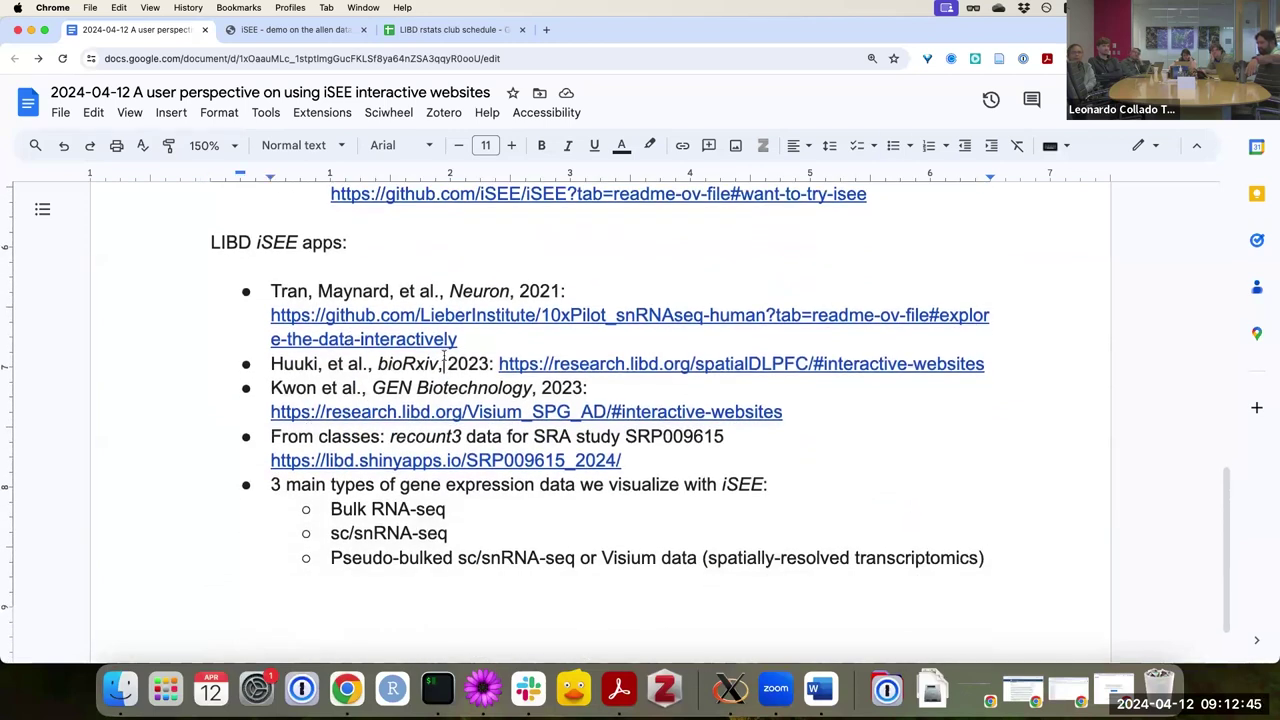
click(413, 314)
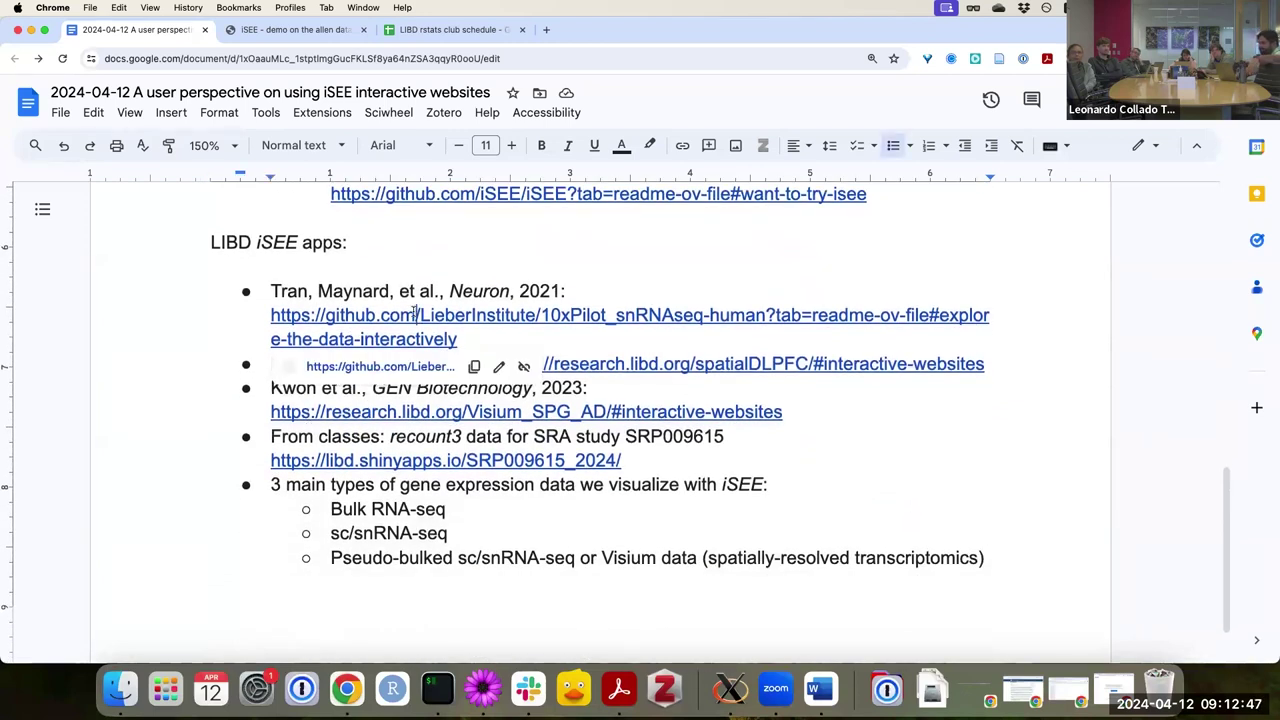
right_click(364, 366)
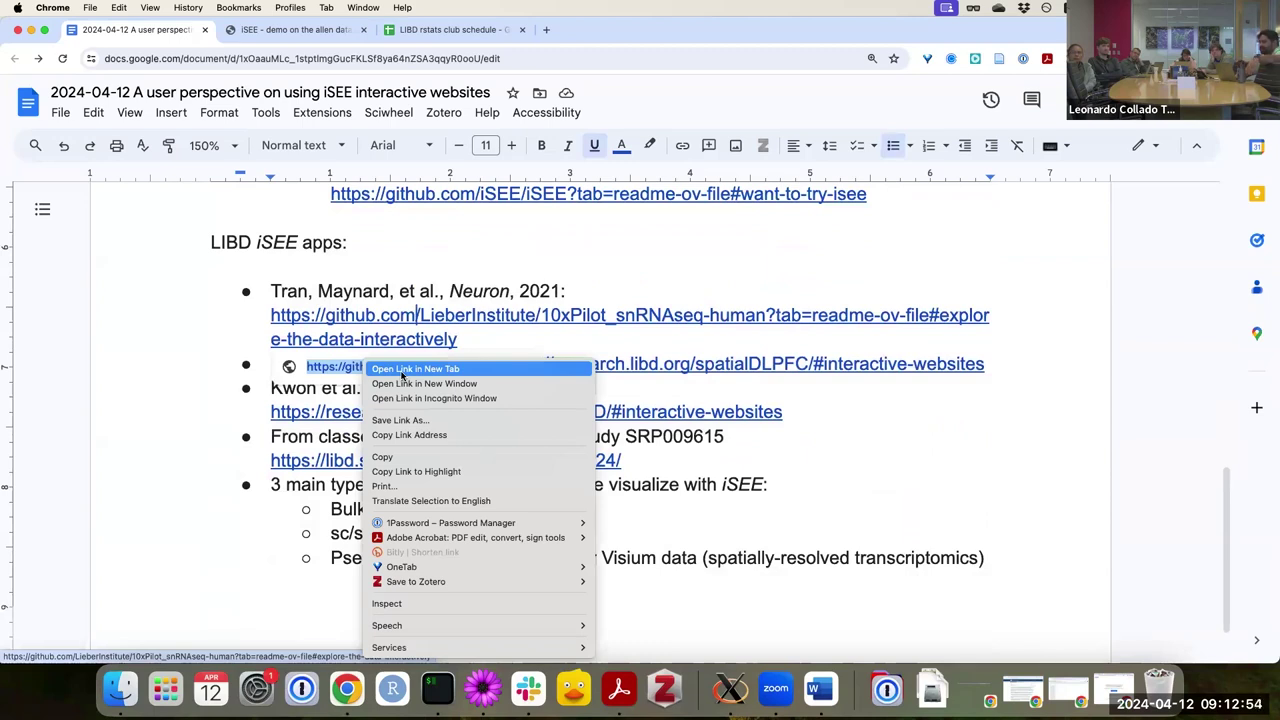
Open the Tran et al. GitHub README in a new tab and scroll through it
click(402, 370)
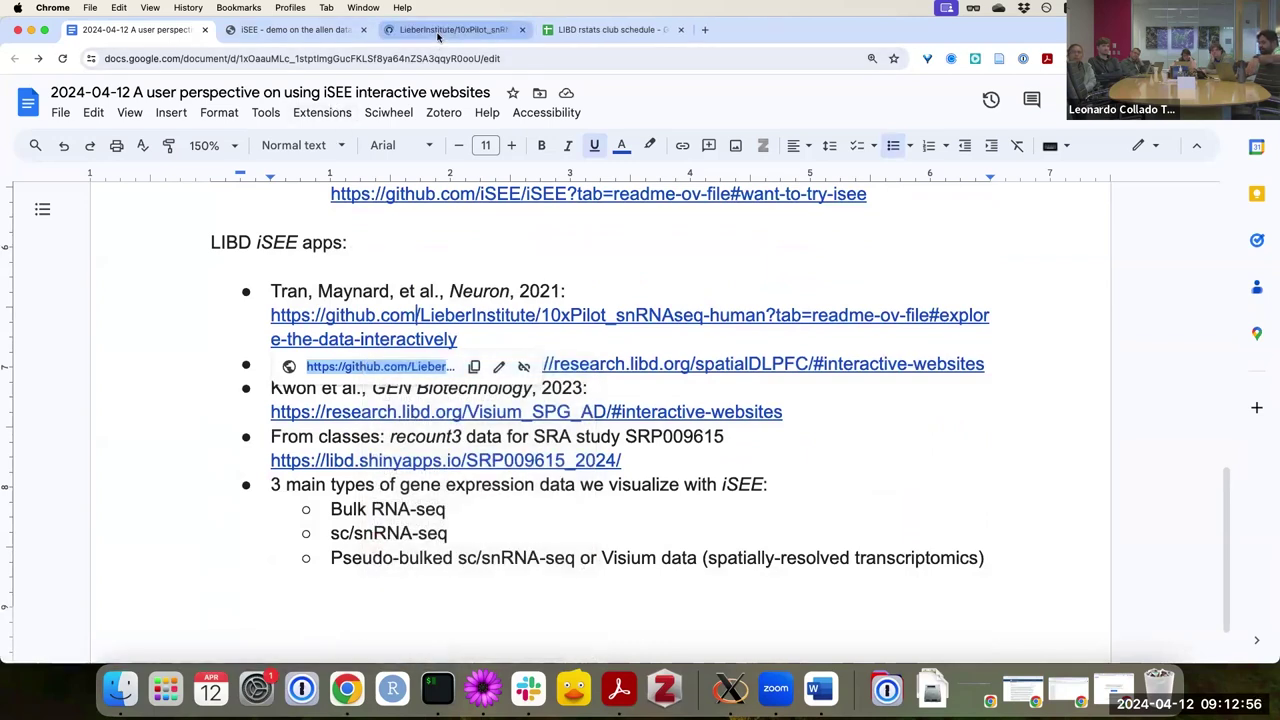
click(438, 30)
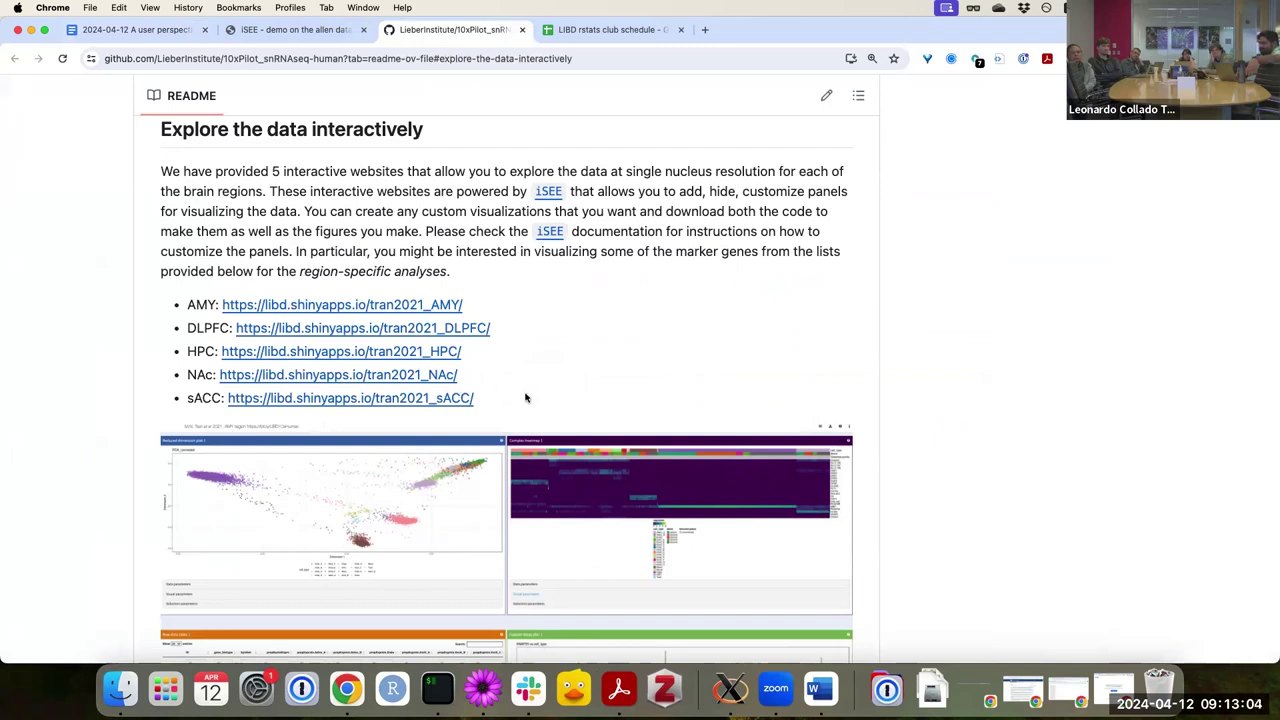
scroll(525, 398, down, 1)
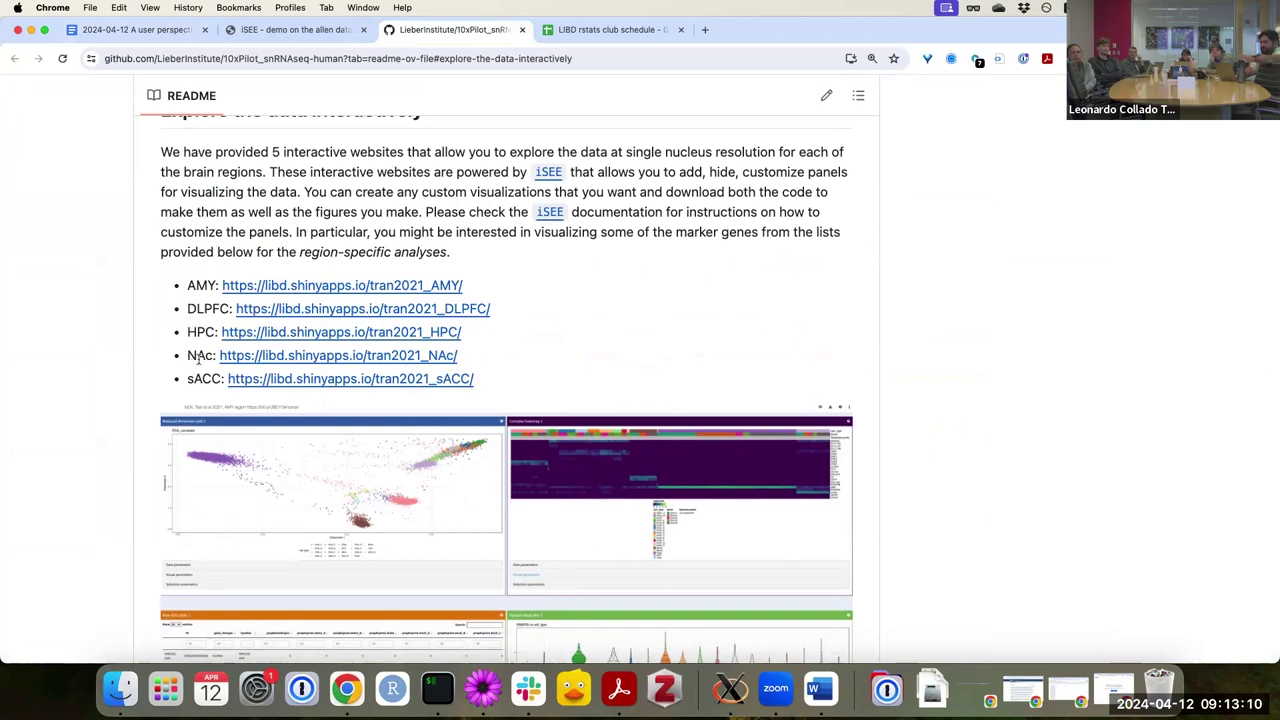
scroll(200, 385, down, 1)
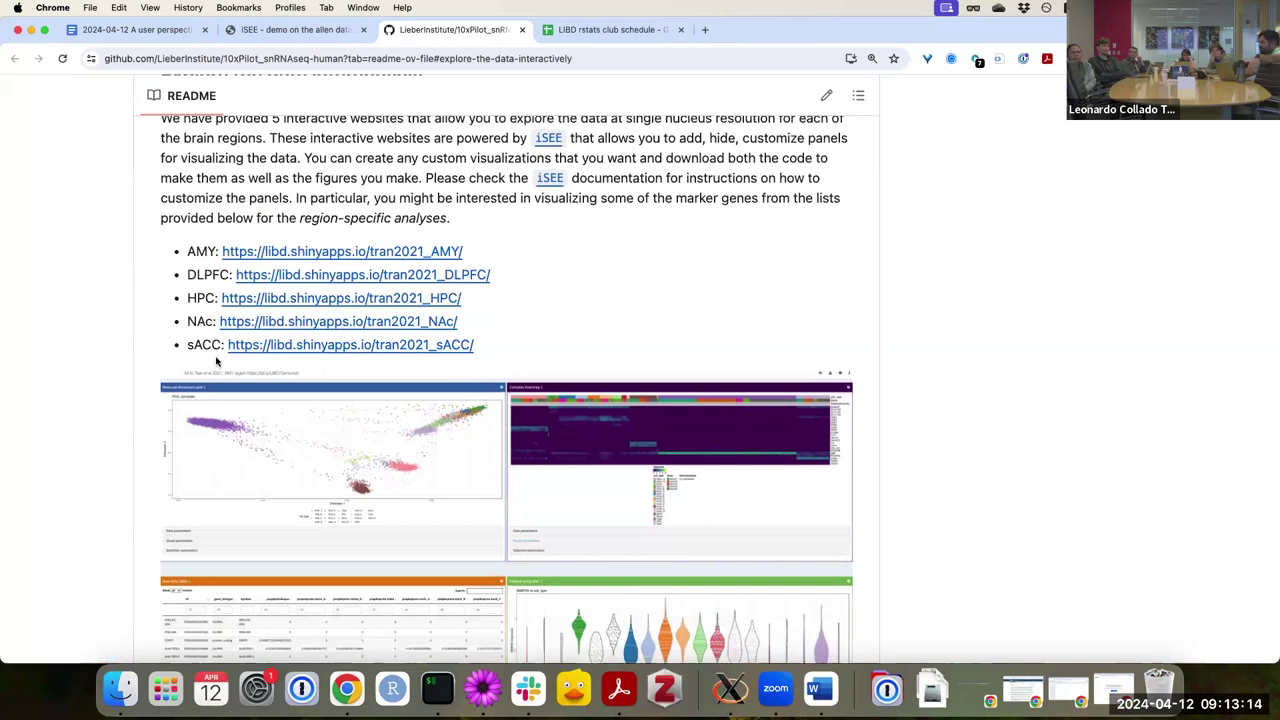
scroll(214, 348, down, 4)
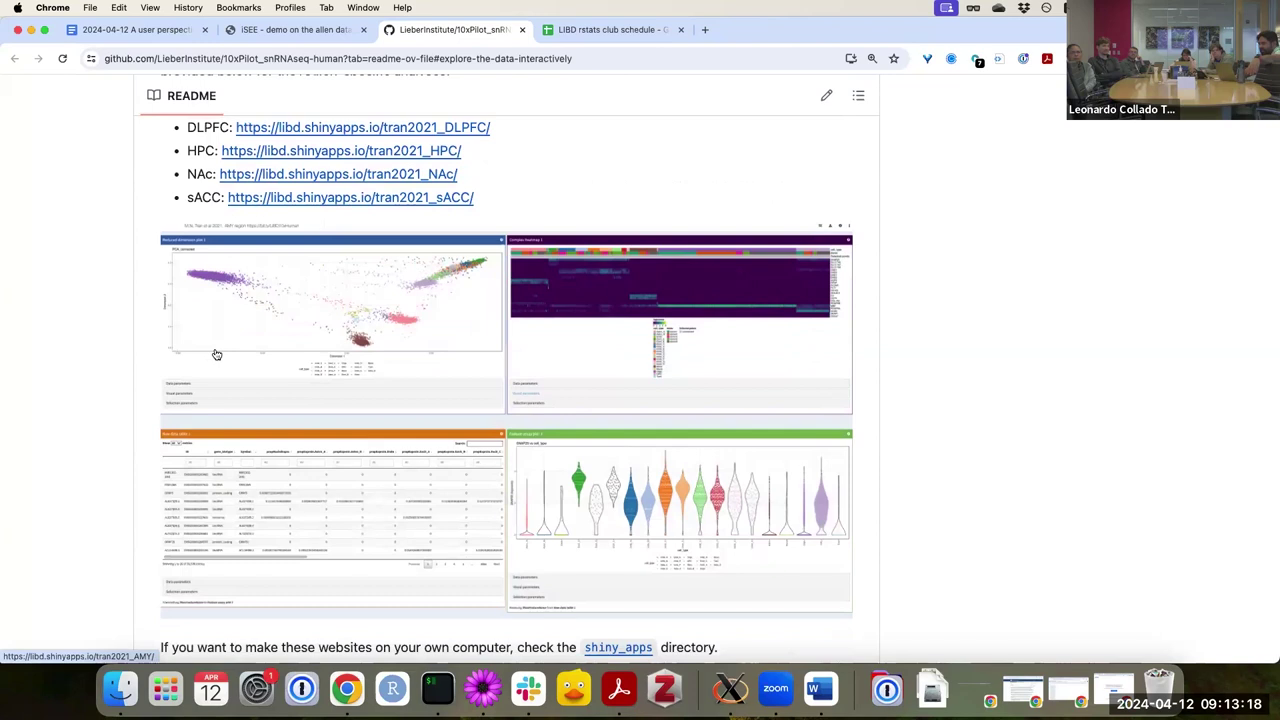
scroll(216, 354, down, 4)
Open the README's DLPFC iSEE app link in a new tab
scroll(216, 350, up, 7)
scroll(216, 350, up, 1)
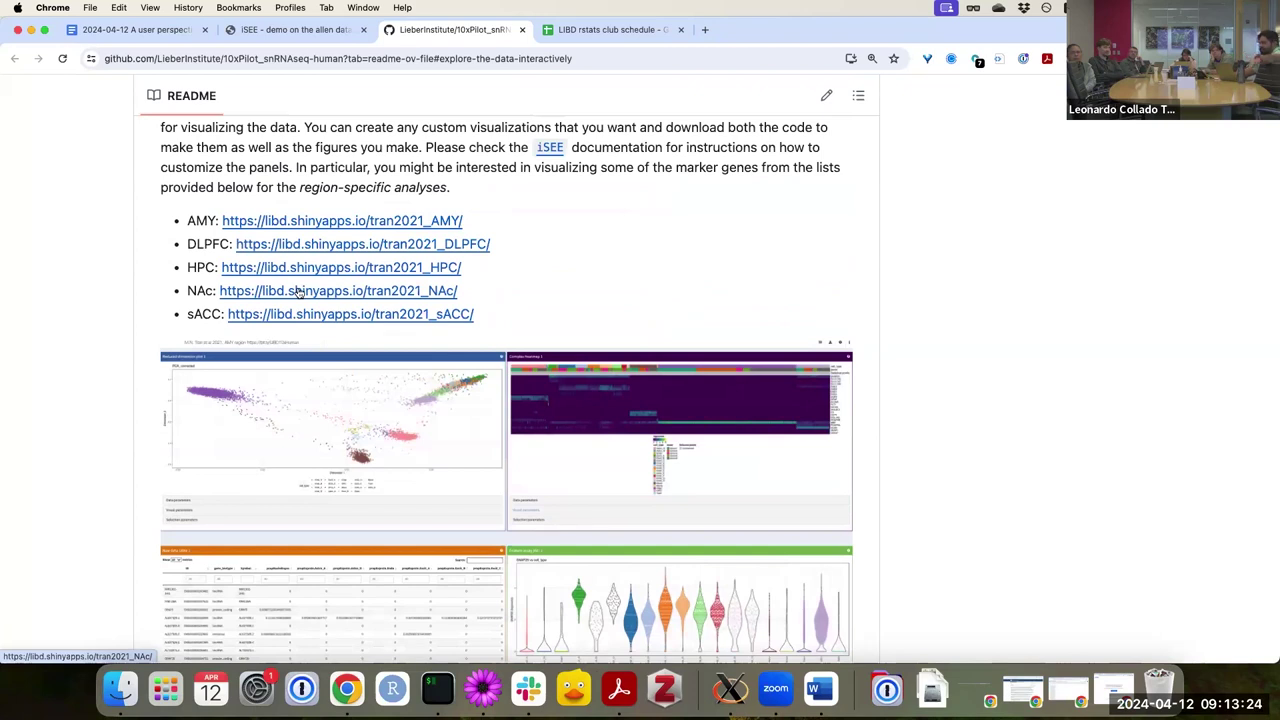
scroll(297, 291, down, 12)
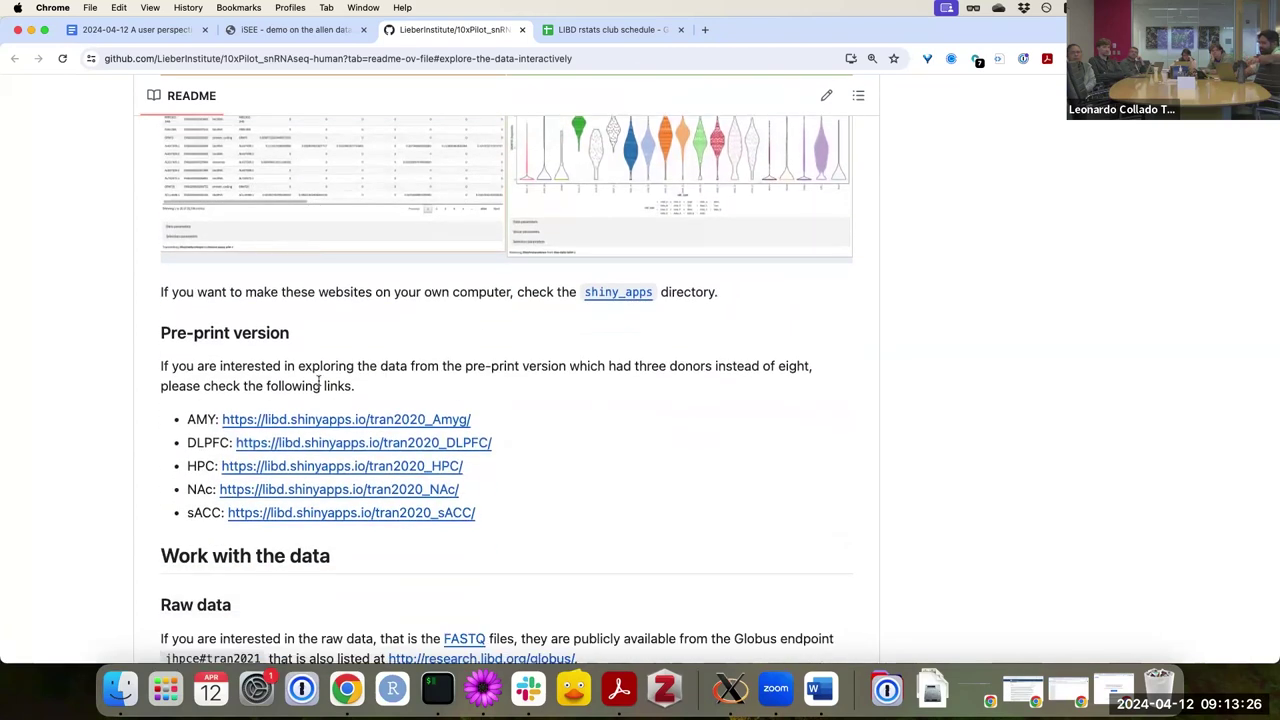
scroll(319, 383, up, 15)
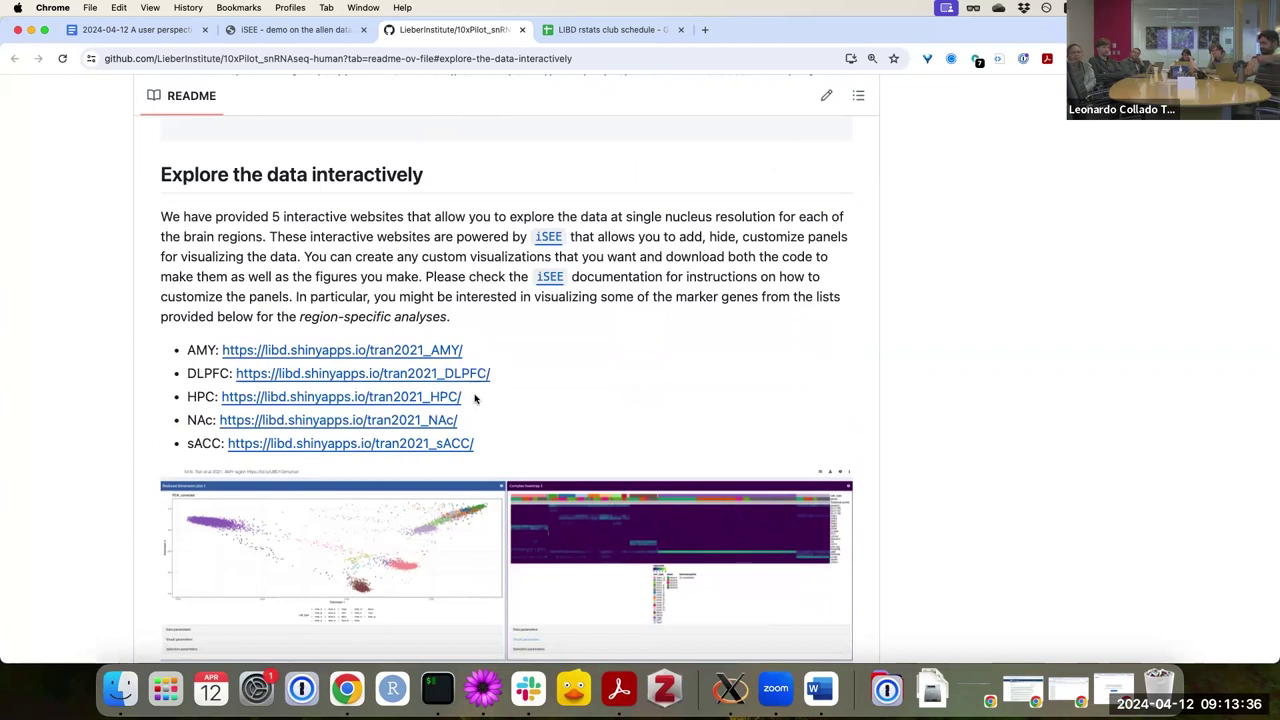
right_click(464, 376)
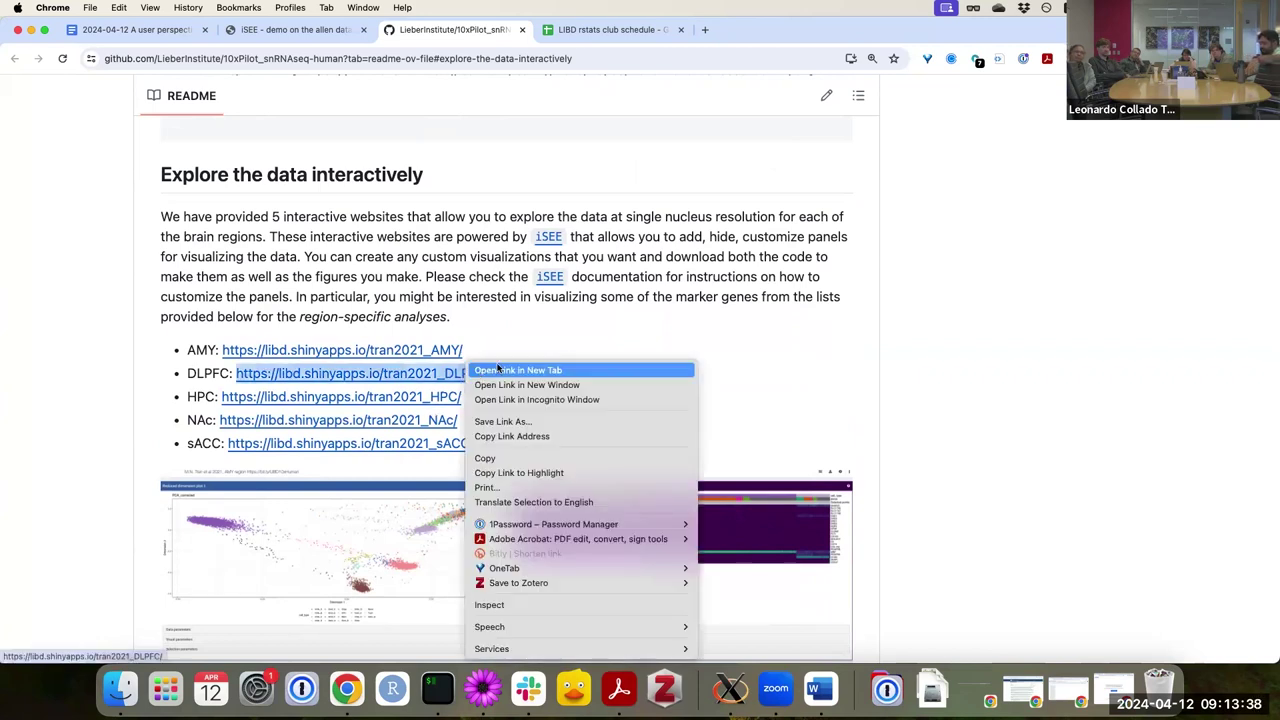
click(497, 369)
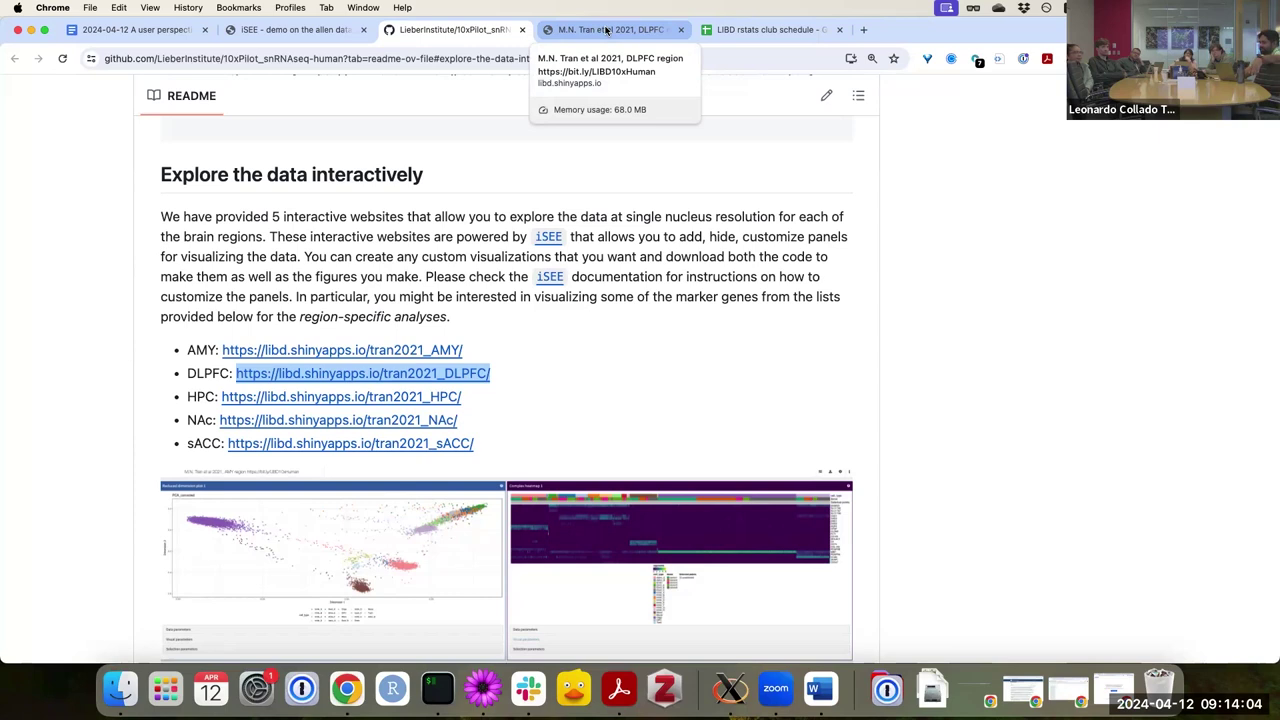
Switch to the DLPFC iSEE app and bring the 33,538-gene row table and SNAP25 violin plot into view
click(606, 30)
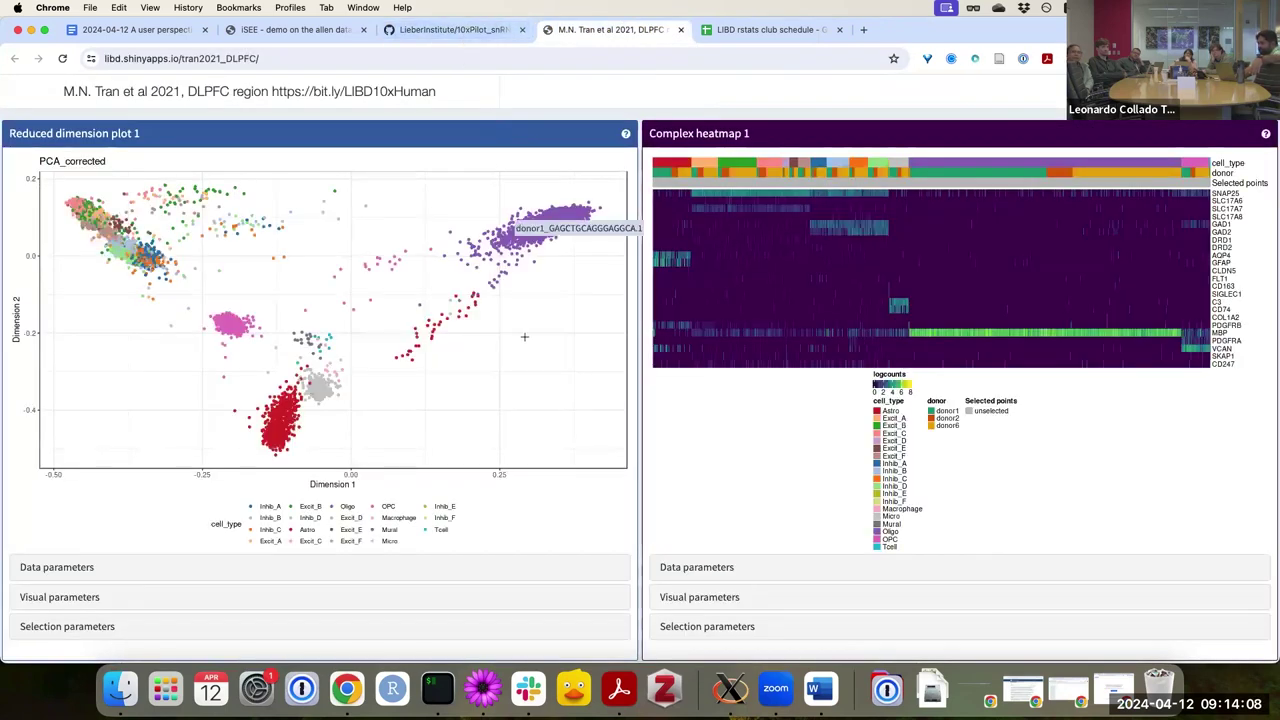
scroll(524, 337, down, 10)
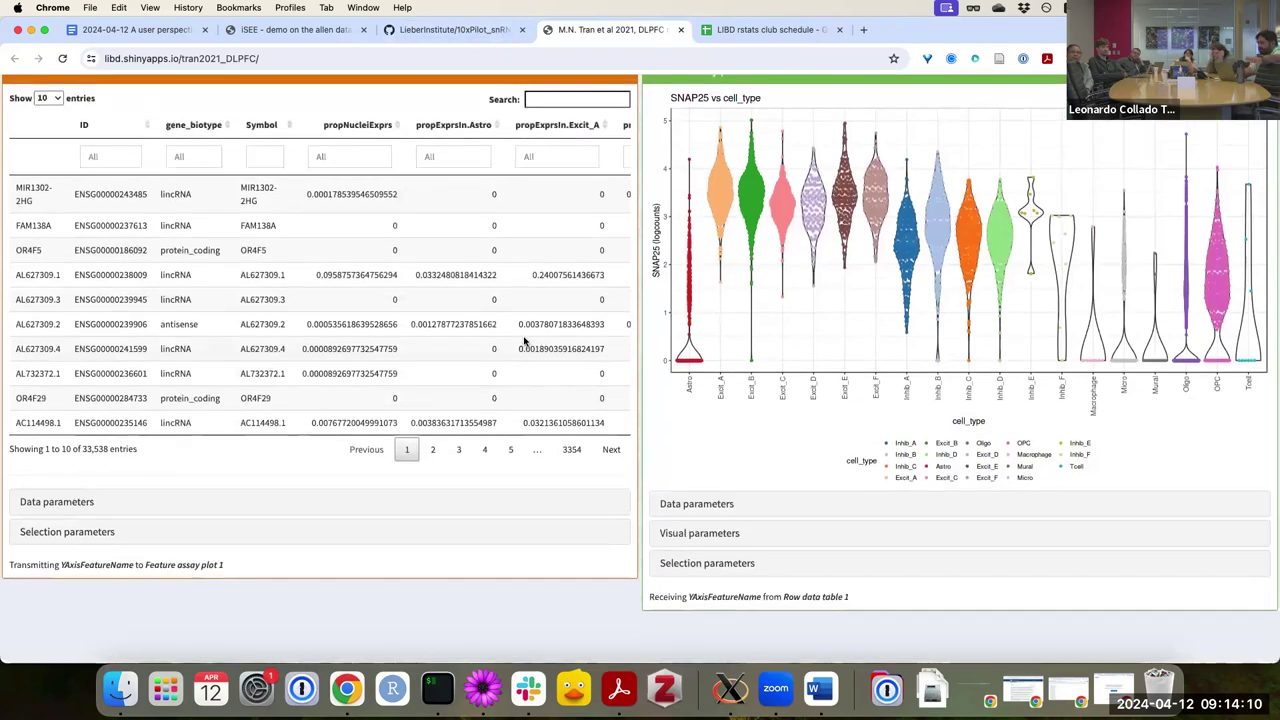
scroll(524, 341, up, 10)
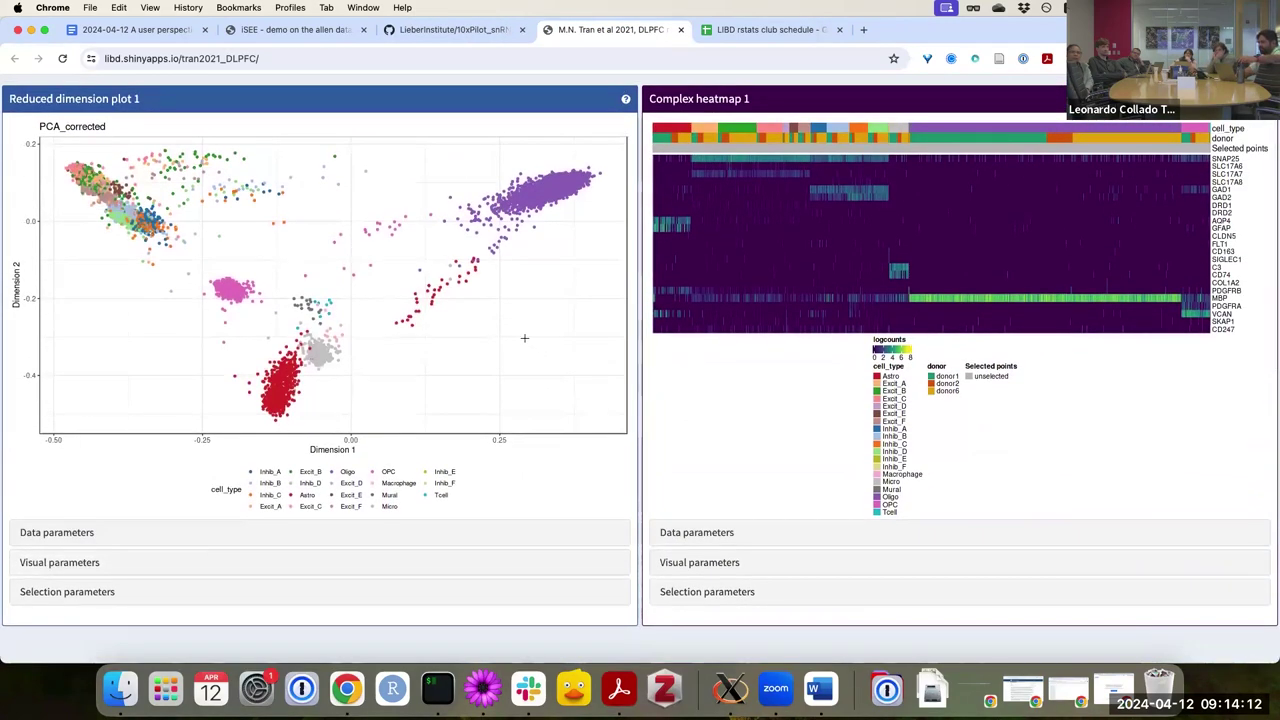
scroll(525, 334, up, 1)
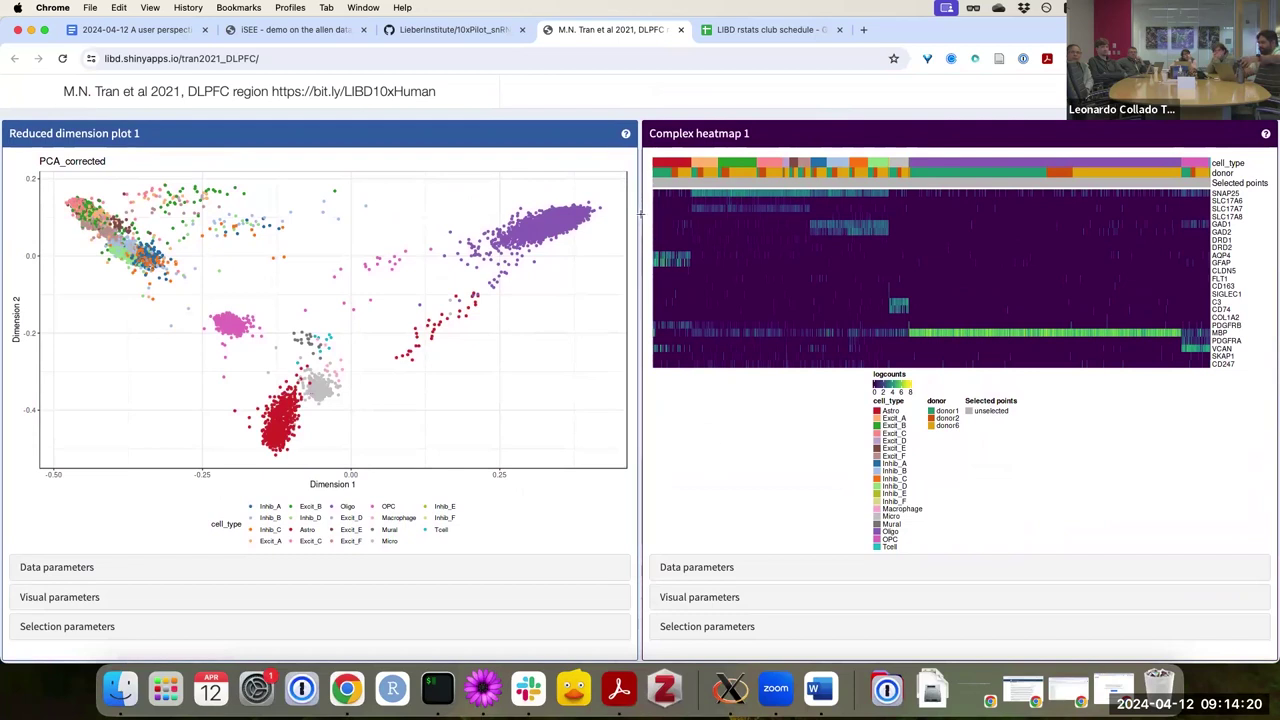
scroll(558, 320, up, 1)
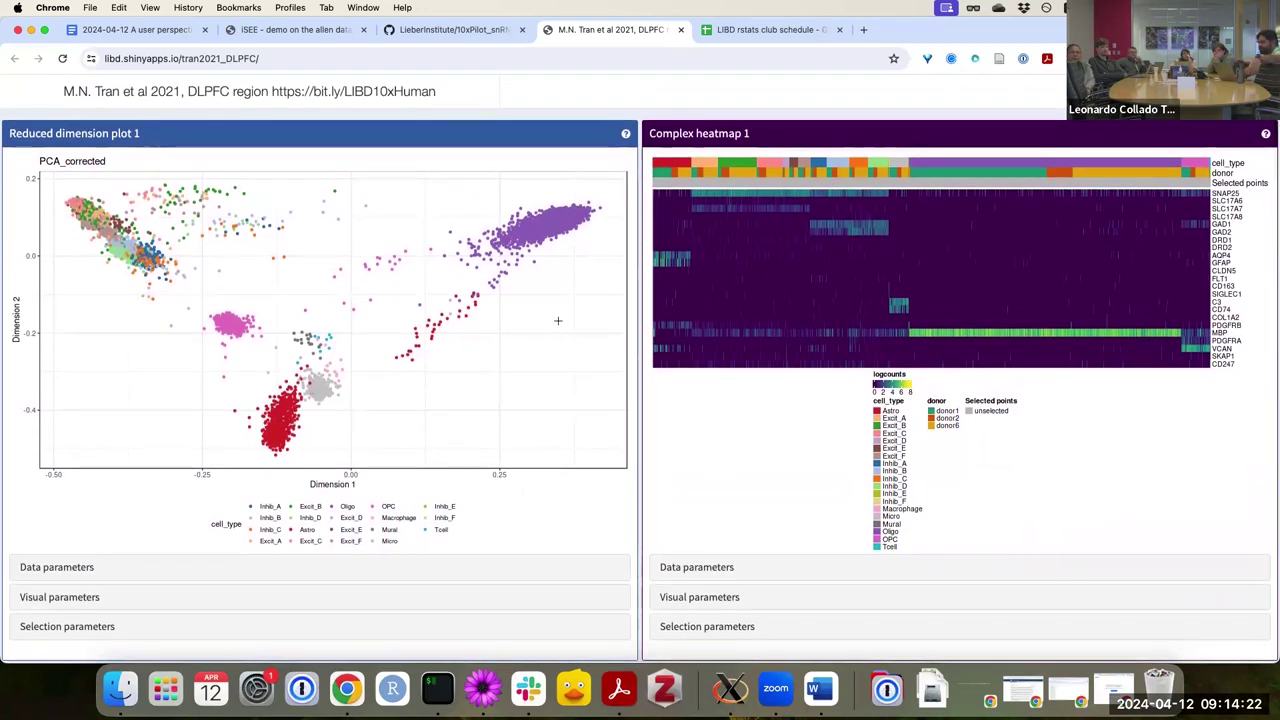
scroll(558, 320, down, 1)
scroll(558, 320, up, 1)
scroll(558, 320, down, 1)
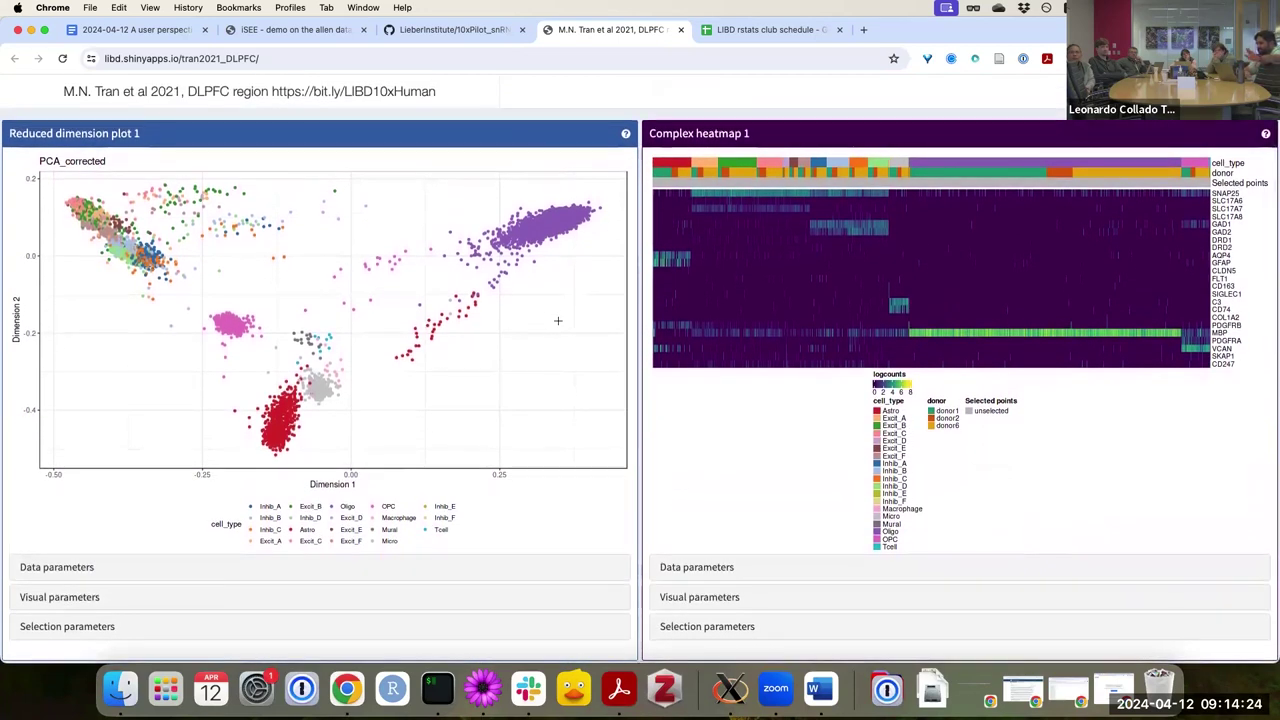
scroll(537, 360, down, 1)
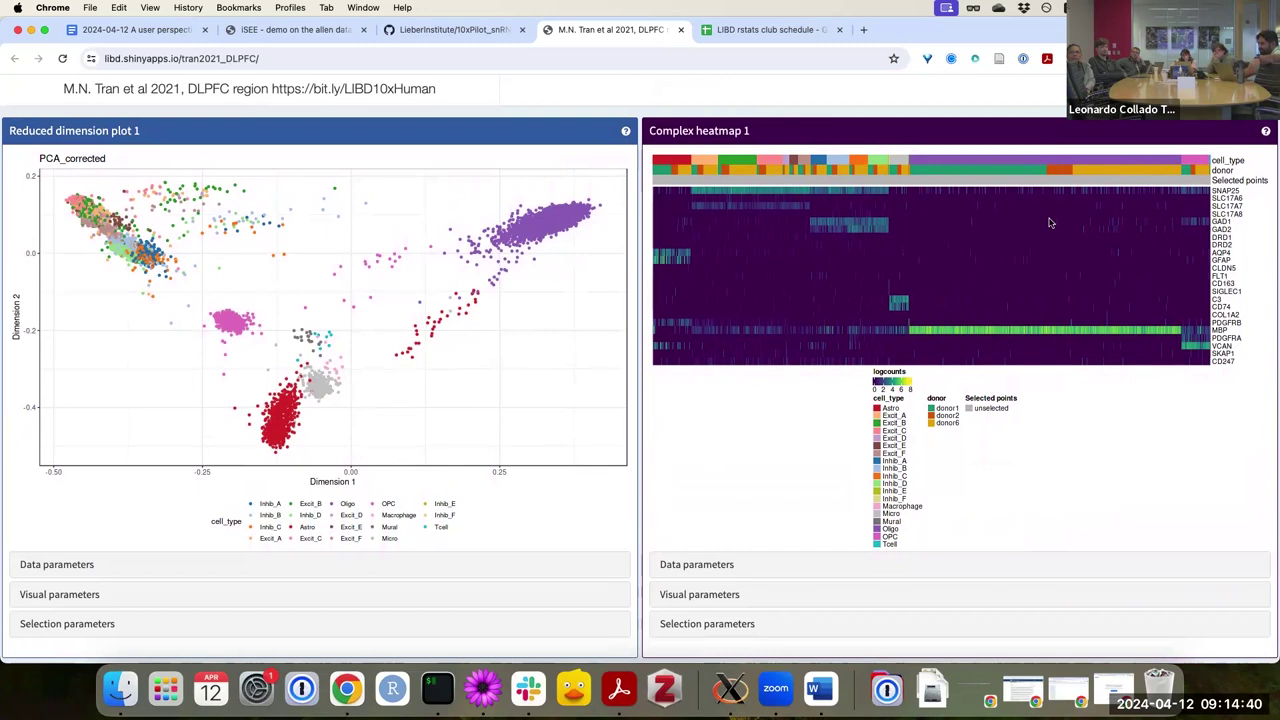
scroll(547, 410, down, 5)
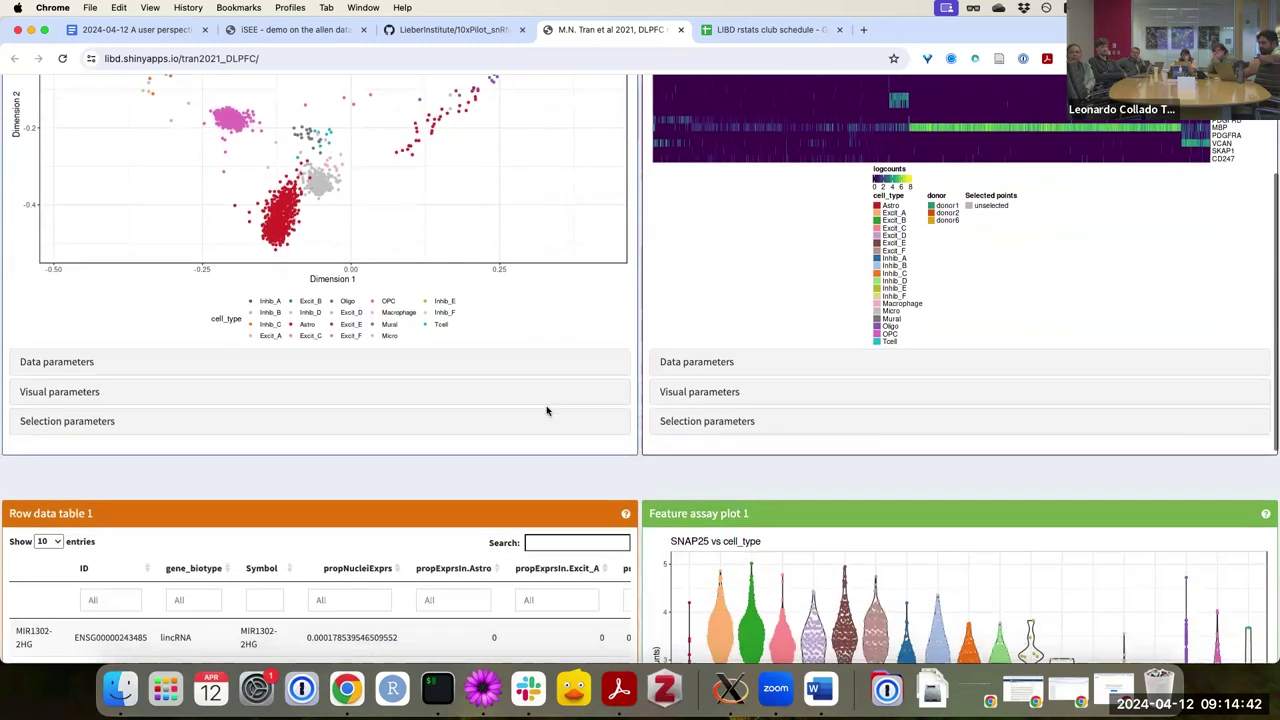
scroll(446, 334, up, 5)
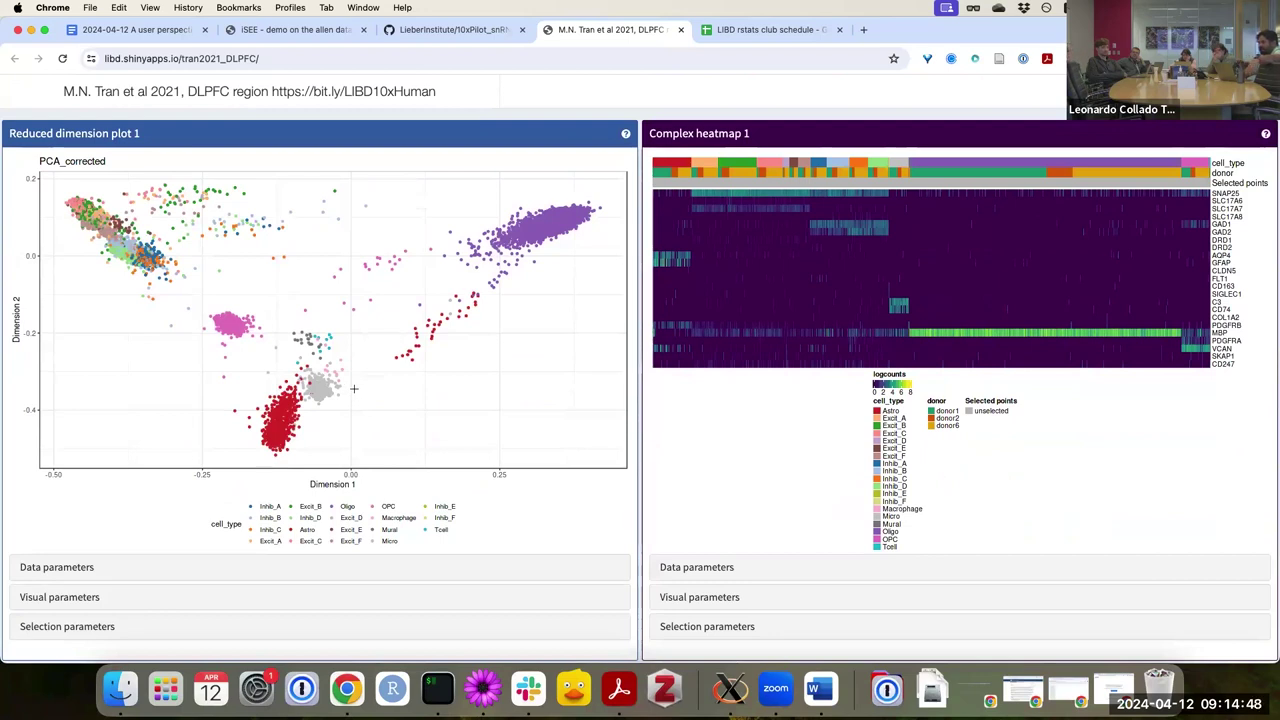
scroll(353, 388, down, 2)
scroll(790, 362, up, 1)
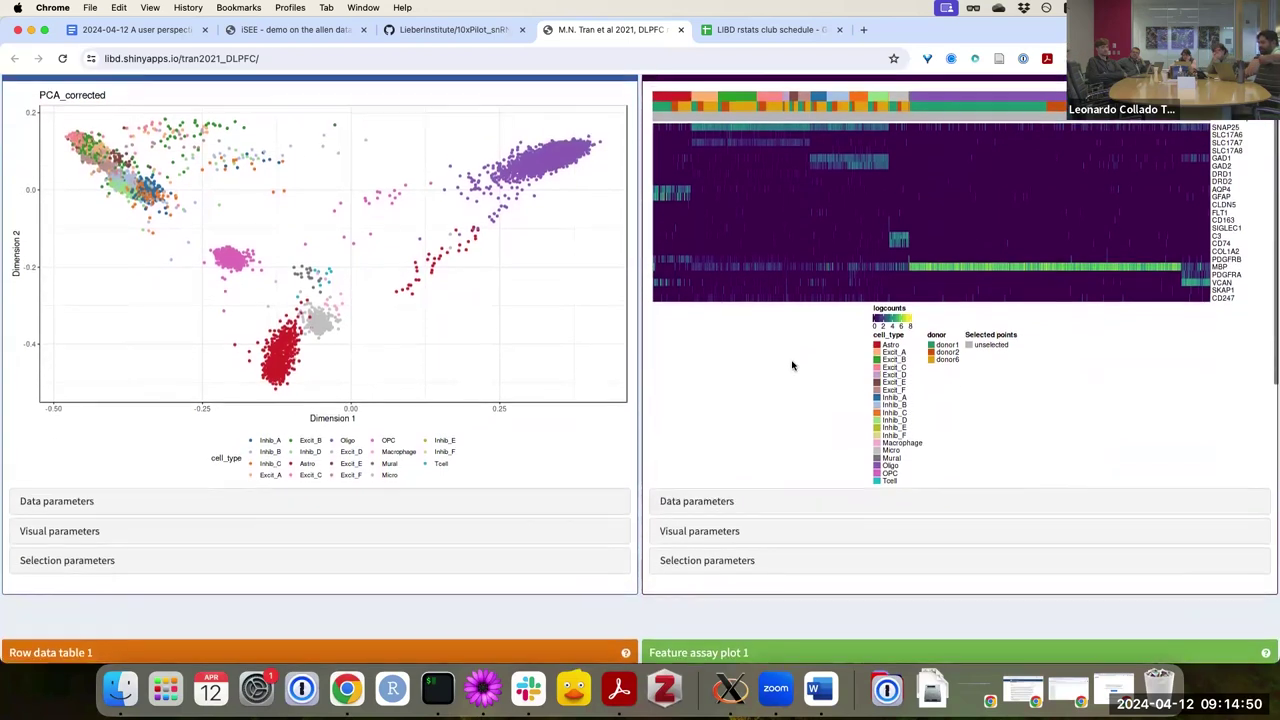
scroll(790, 362, down, 5)
scroll(760, 362, down, 3)
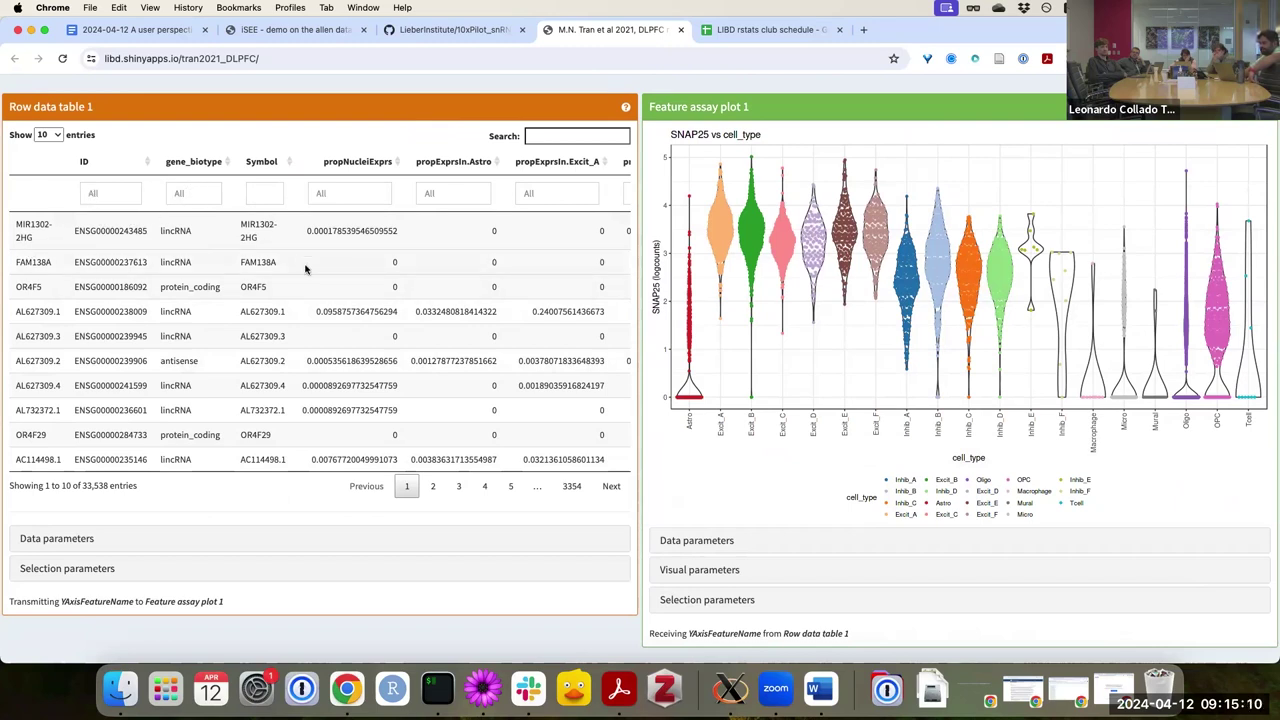
Sort the gene table by the propExprsIn.Inhib_B column
scroll(338, 311, right, 4)
scroll(338, 311, right, 10)
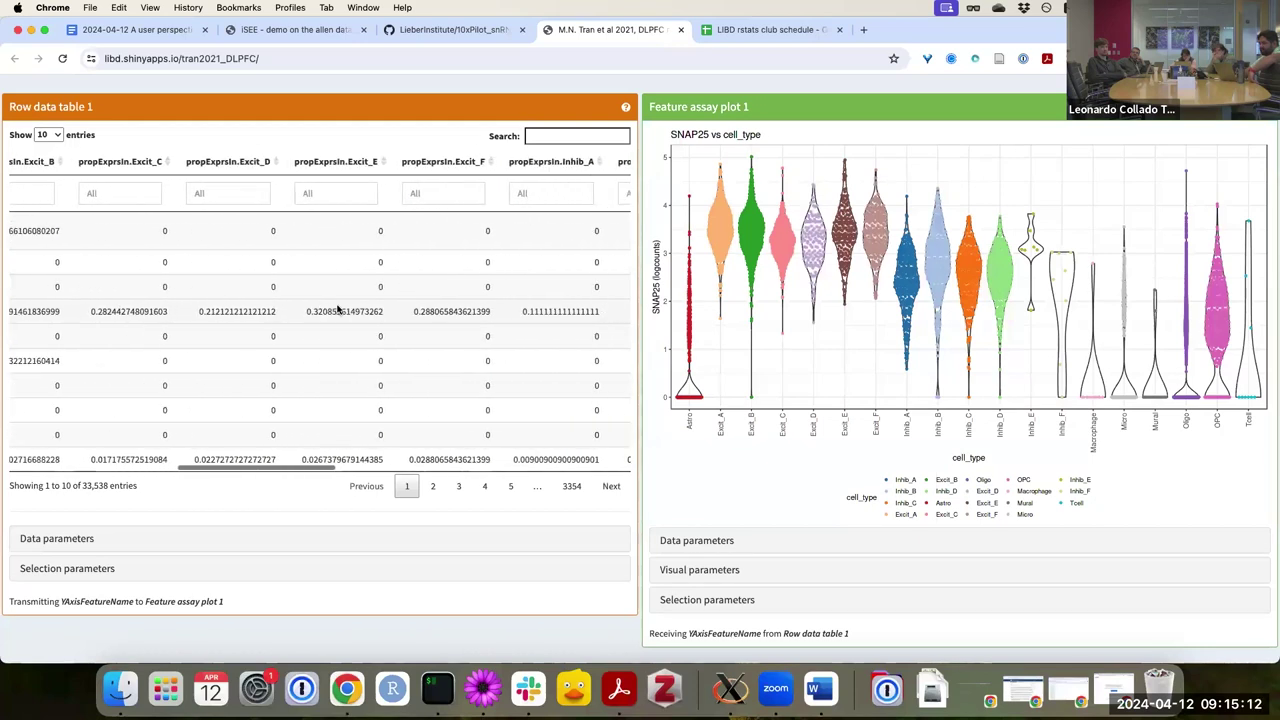
scroll(403, 283, right, 5)
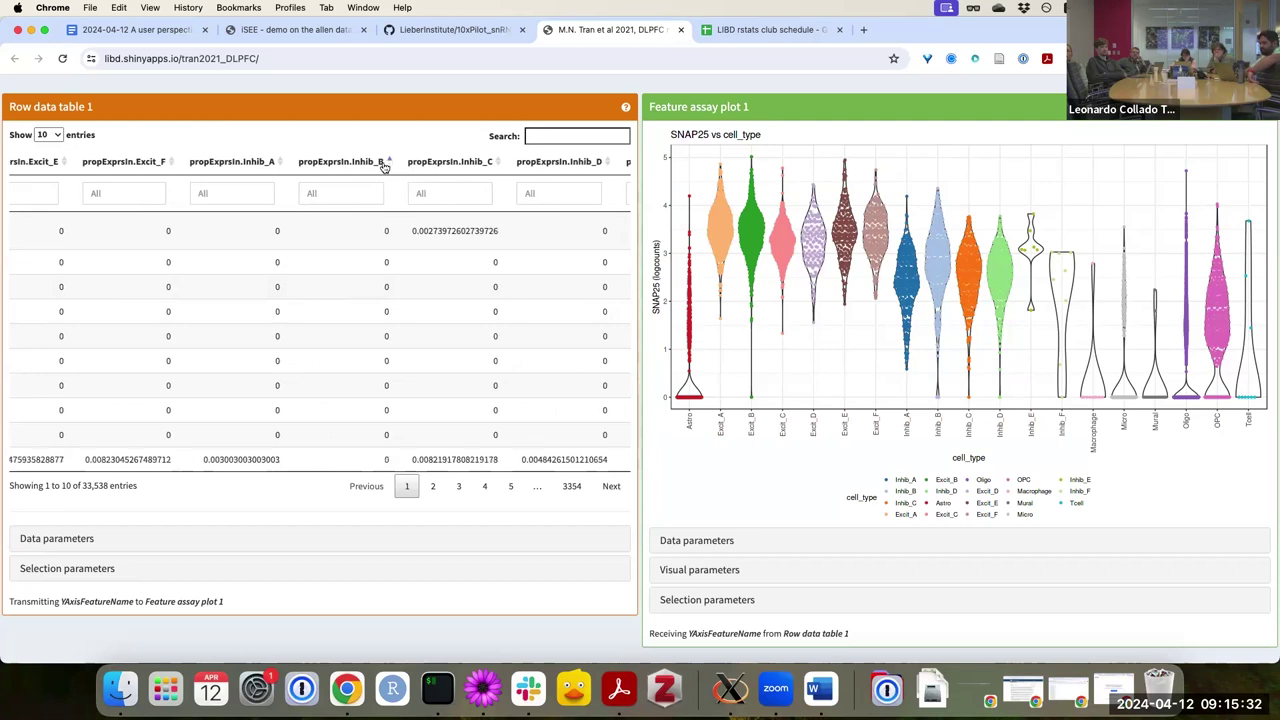
click(383, 167)
Plot KAZN across cell types from the top row, then switch to MYT1L from the second row
scroll(357, 243, left, 5)
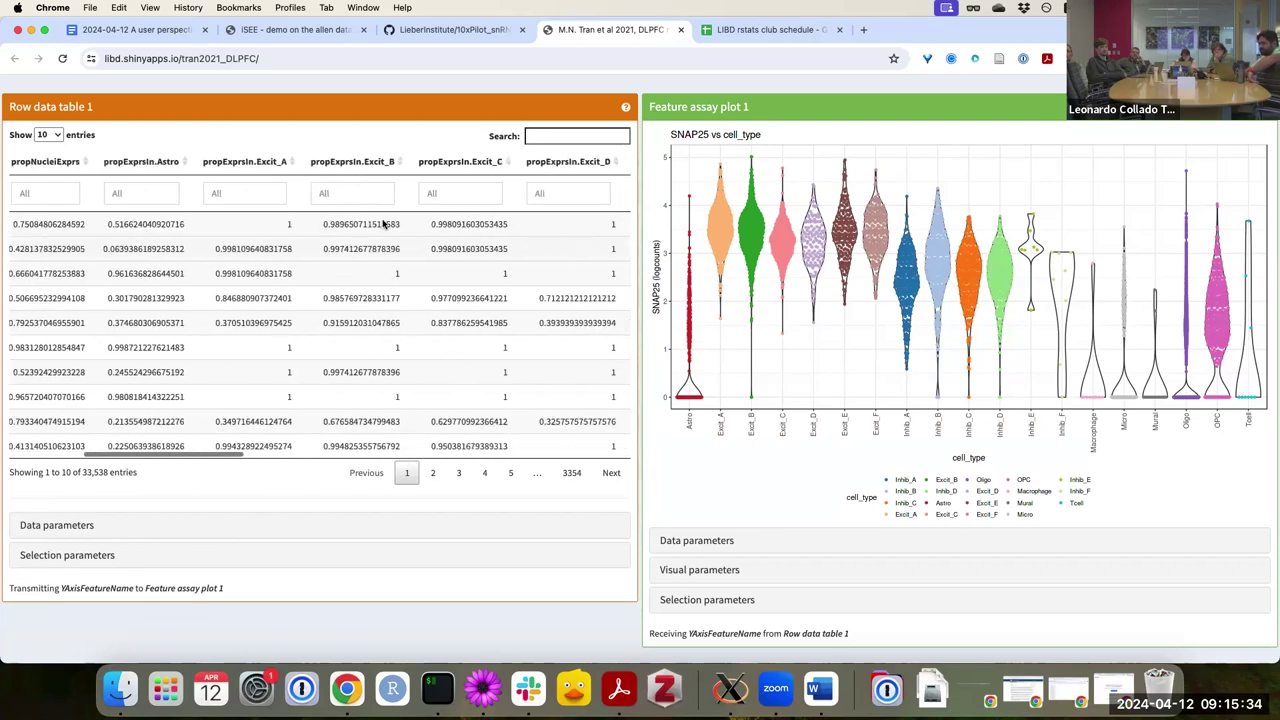
scroll(383, 224, right, 4)
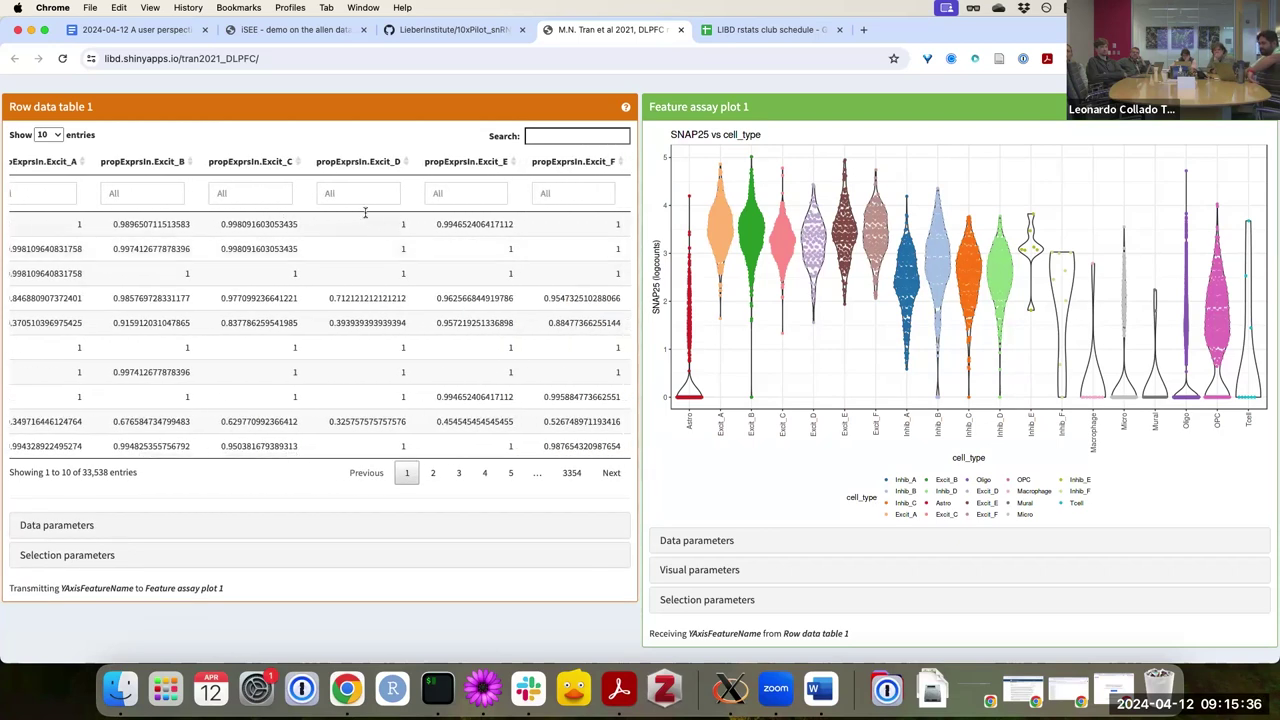
scroll(381, 236, right, 2)
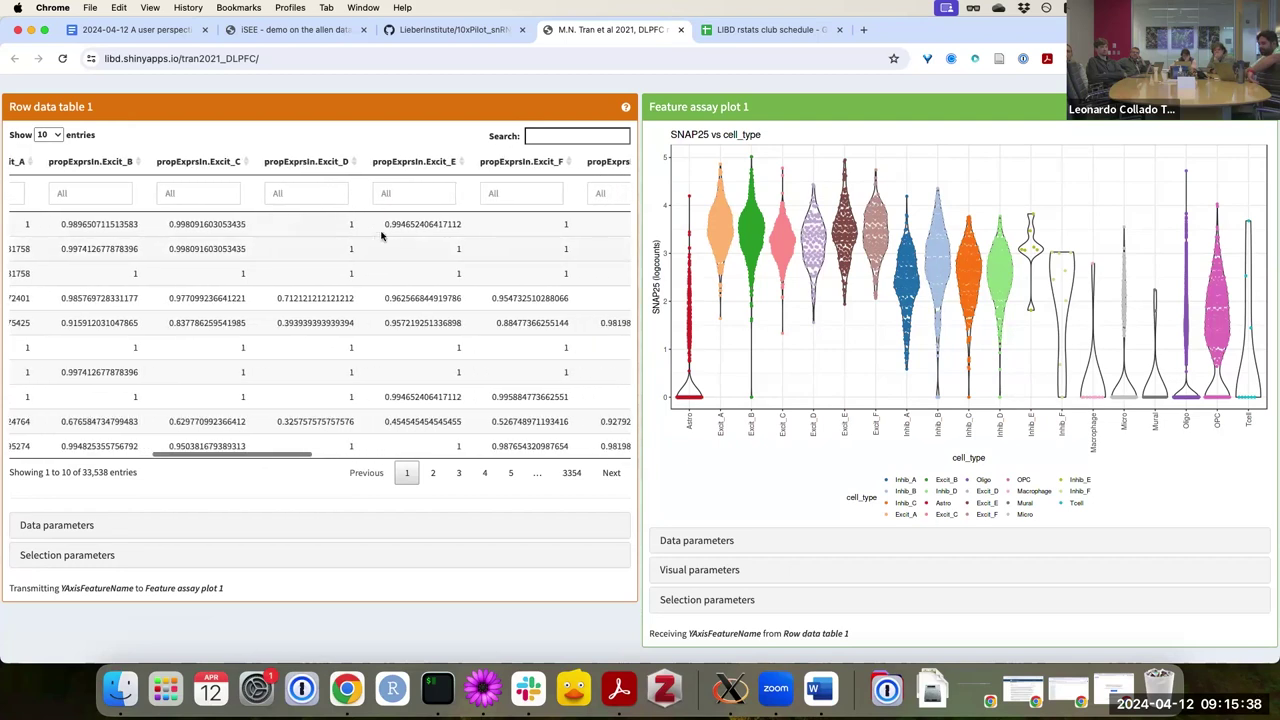
scroll(381, 236, right, 2)
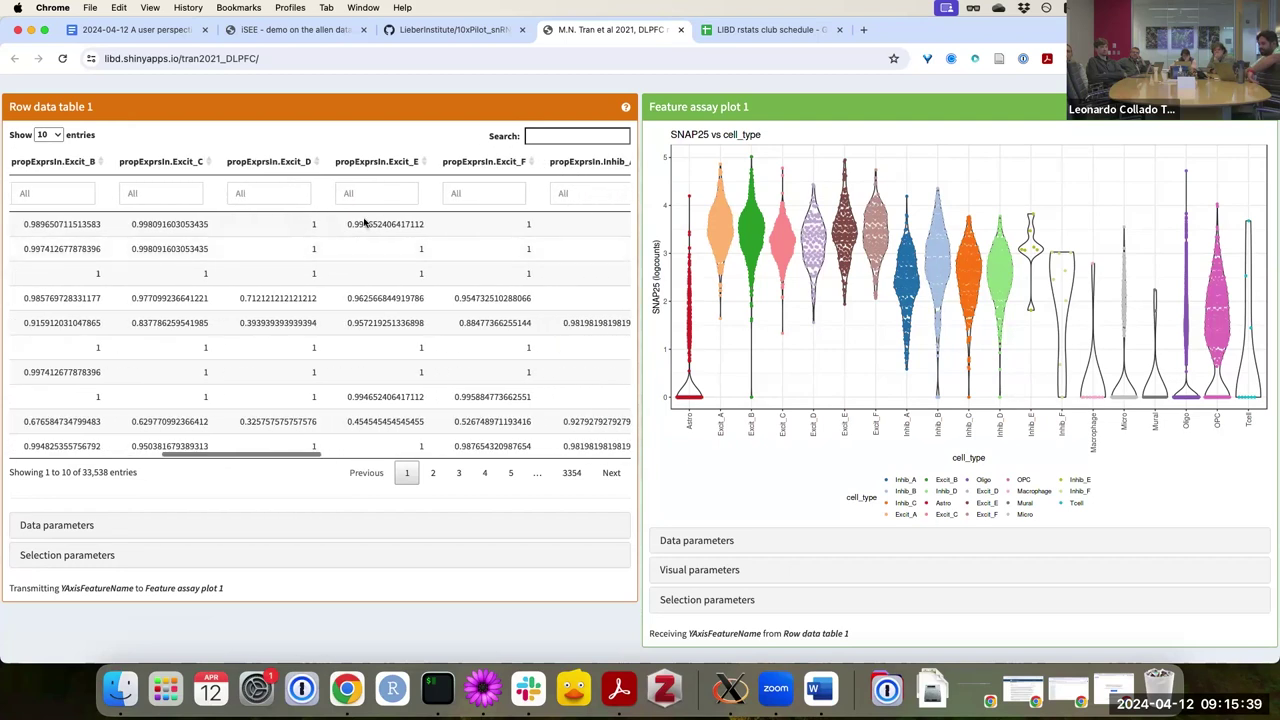
click(285, 229)
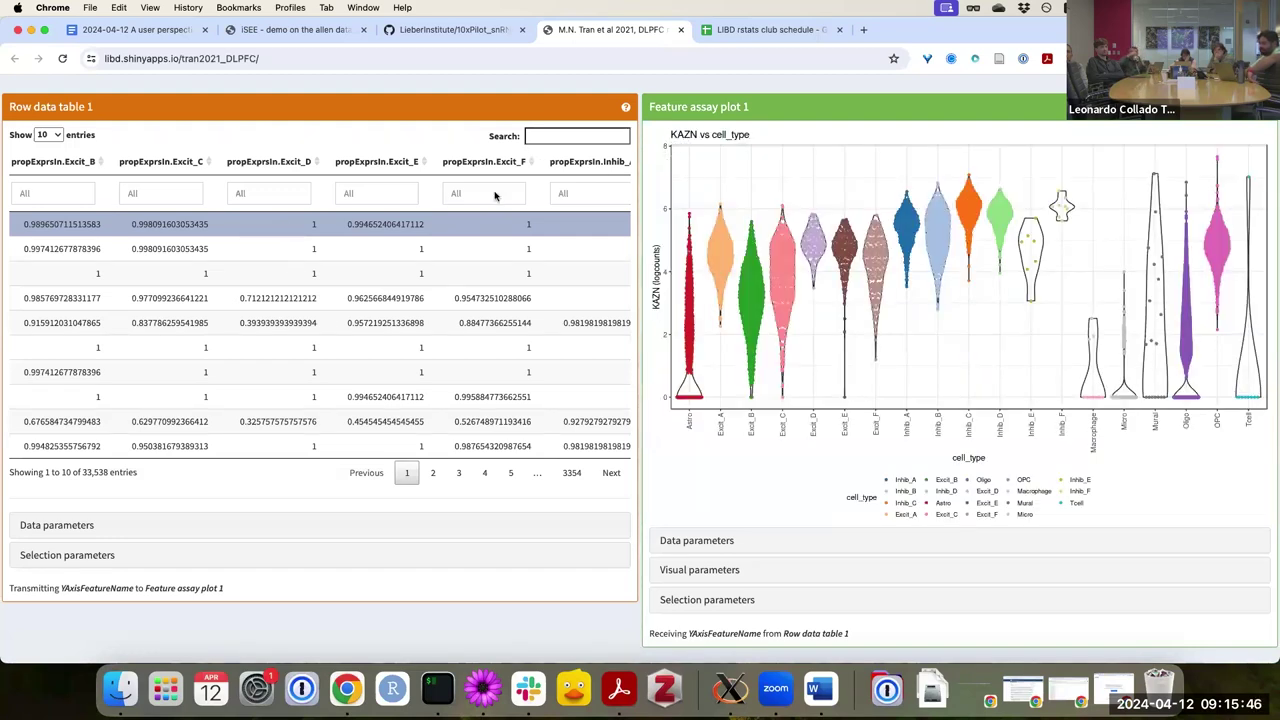
click(302, 250)
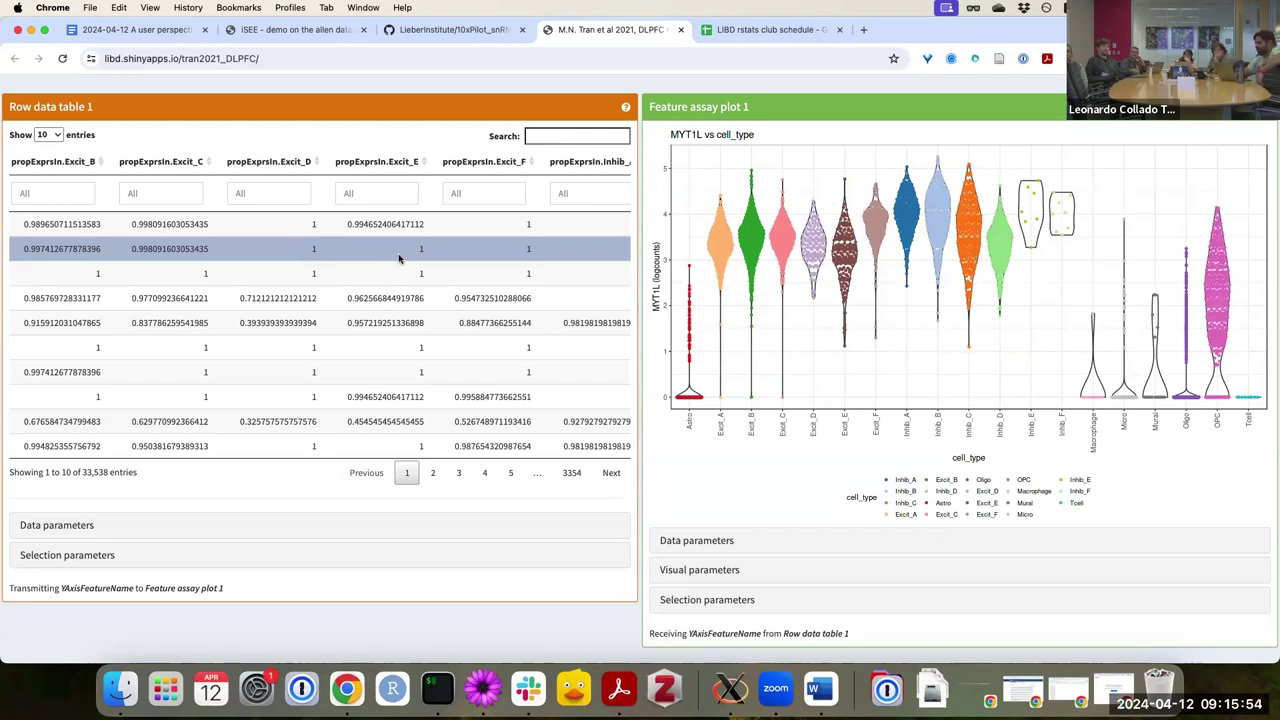
scroll(482, 265, right, 2)
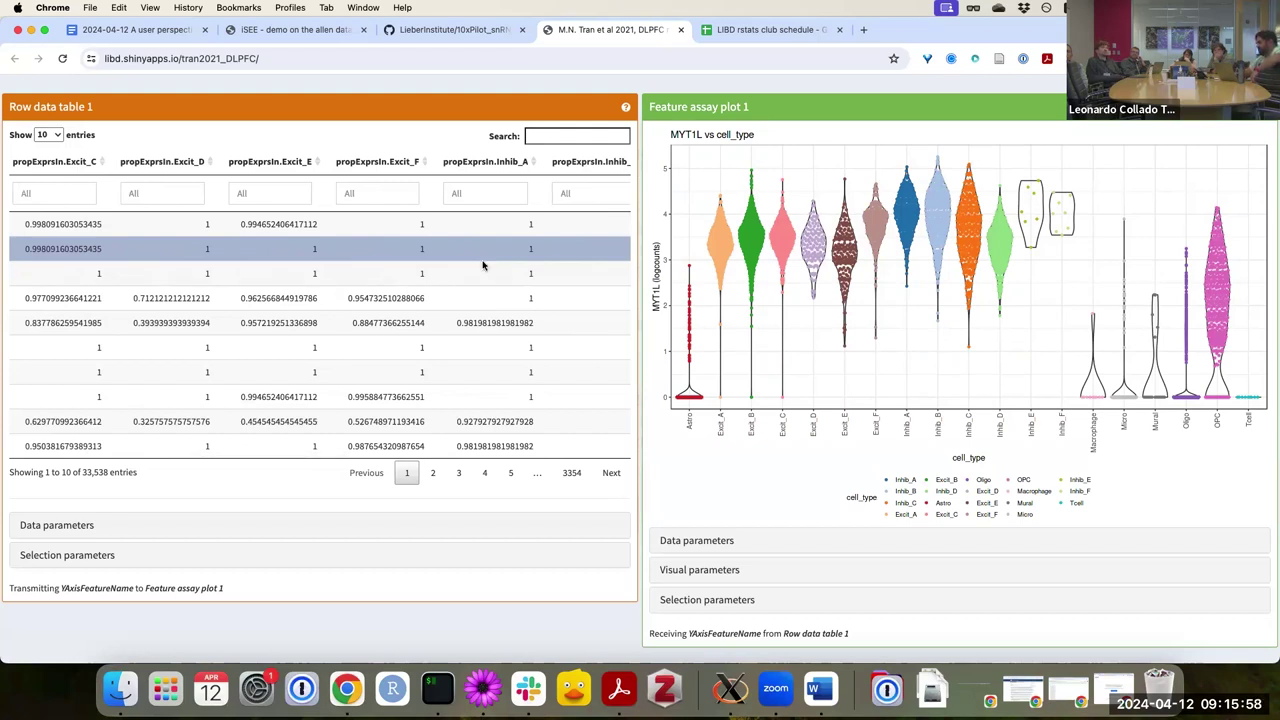
scroll(482, 265, right, 6)
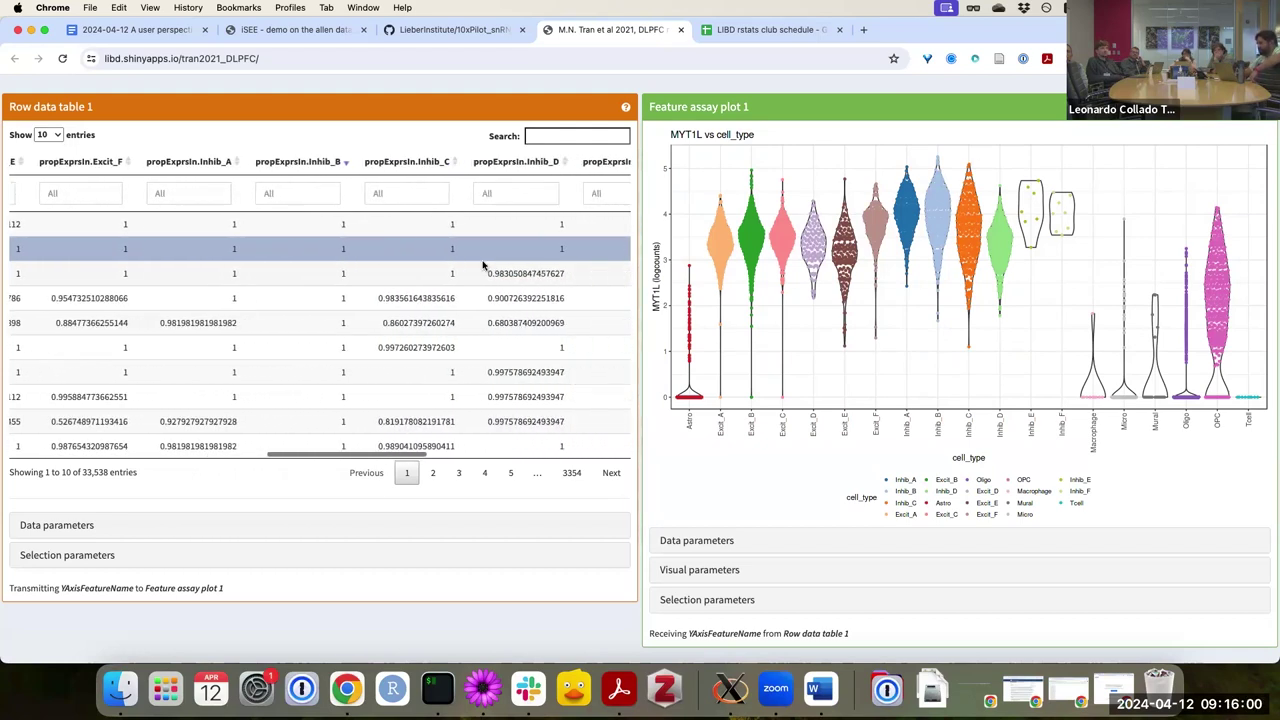
scroll(482, 265, right, 8)
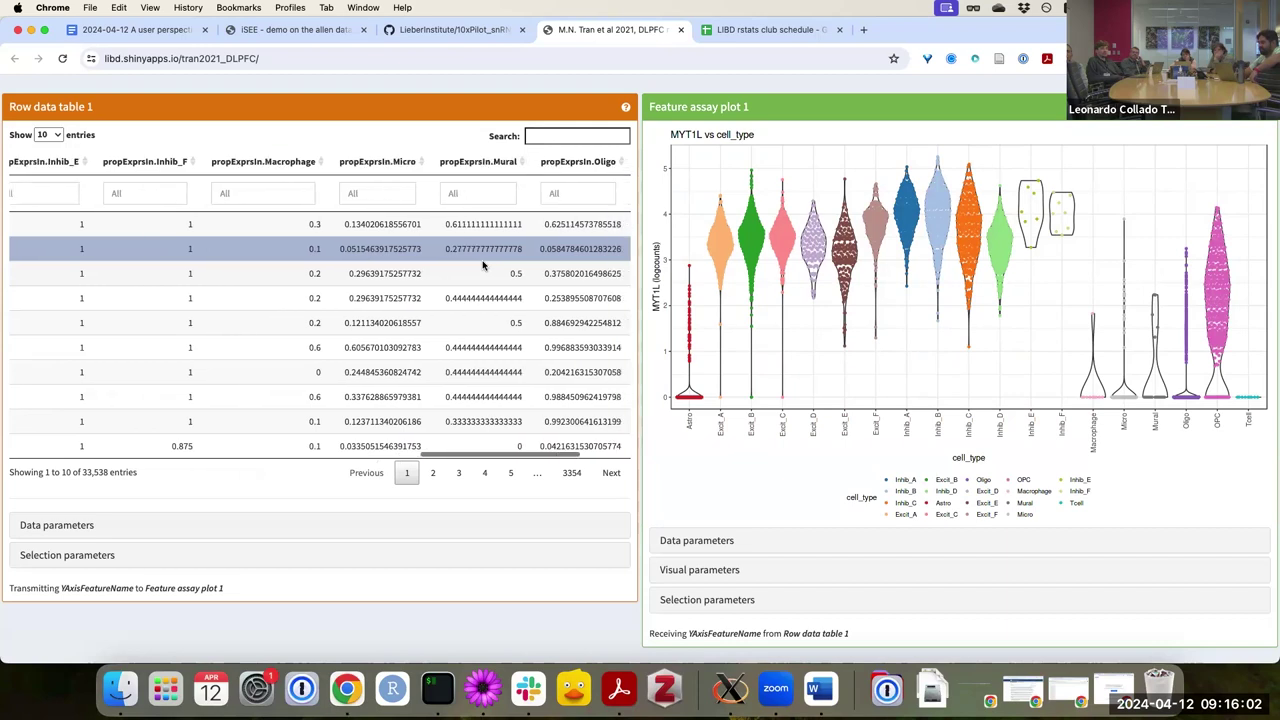
scroll(482, 265, right, 3)
Search the gene table for SNAP25, narrowing it to 2 of 33,538 genes
click(573, 137)
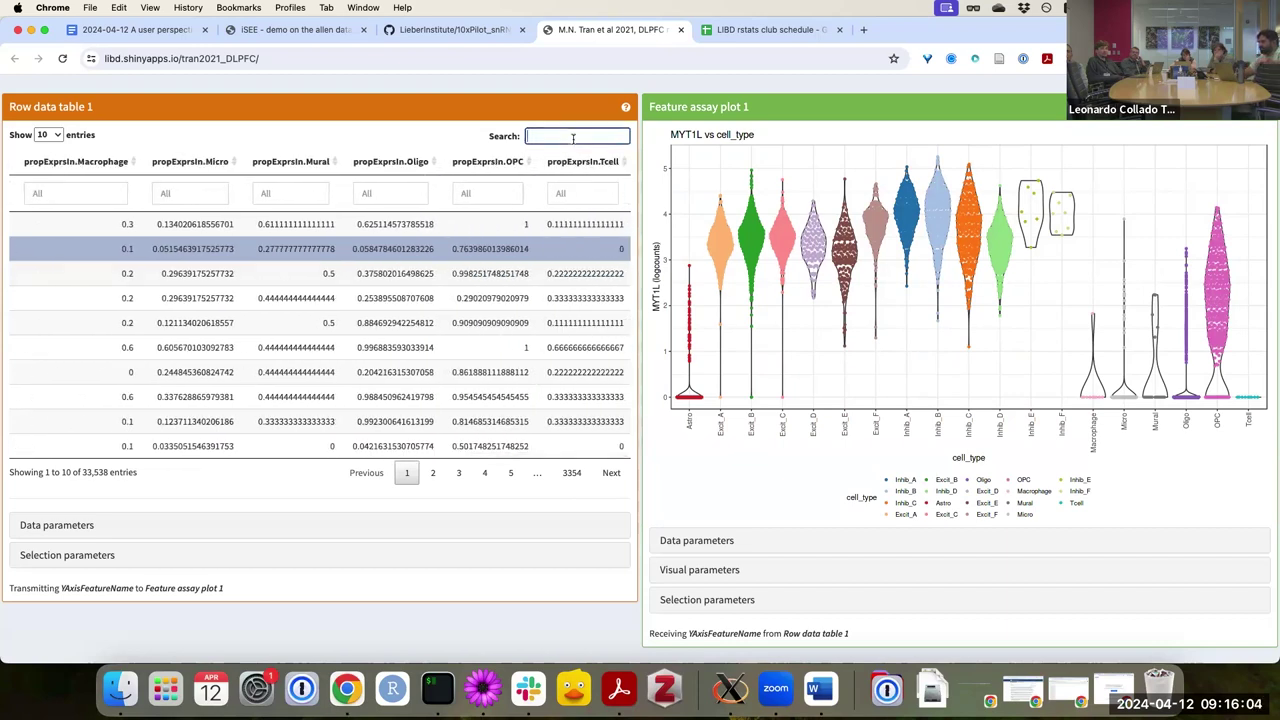
text(SN)
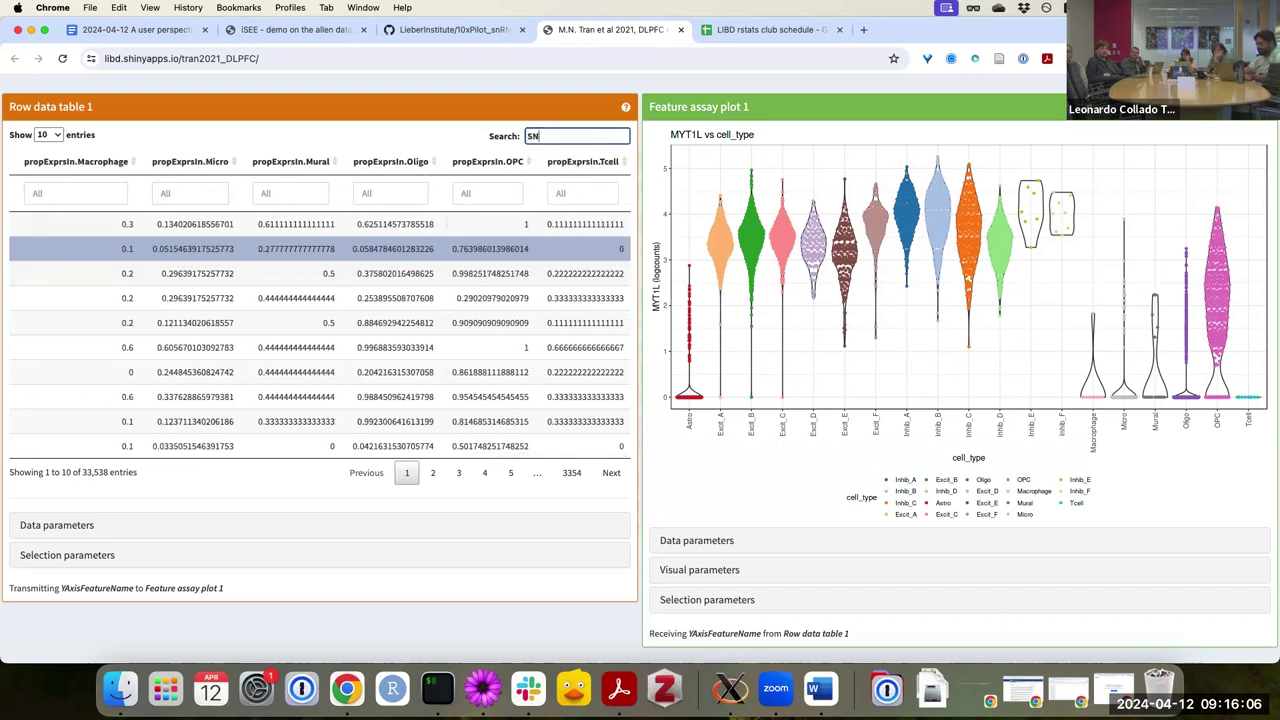
text(AP25)
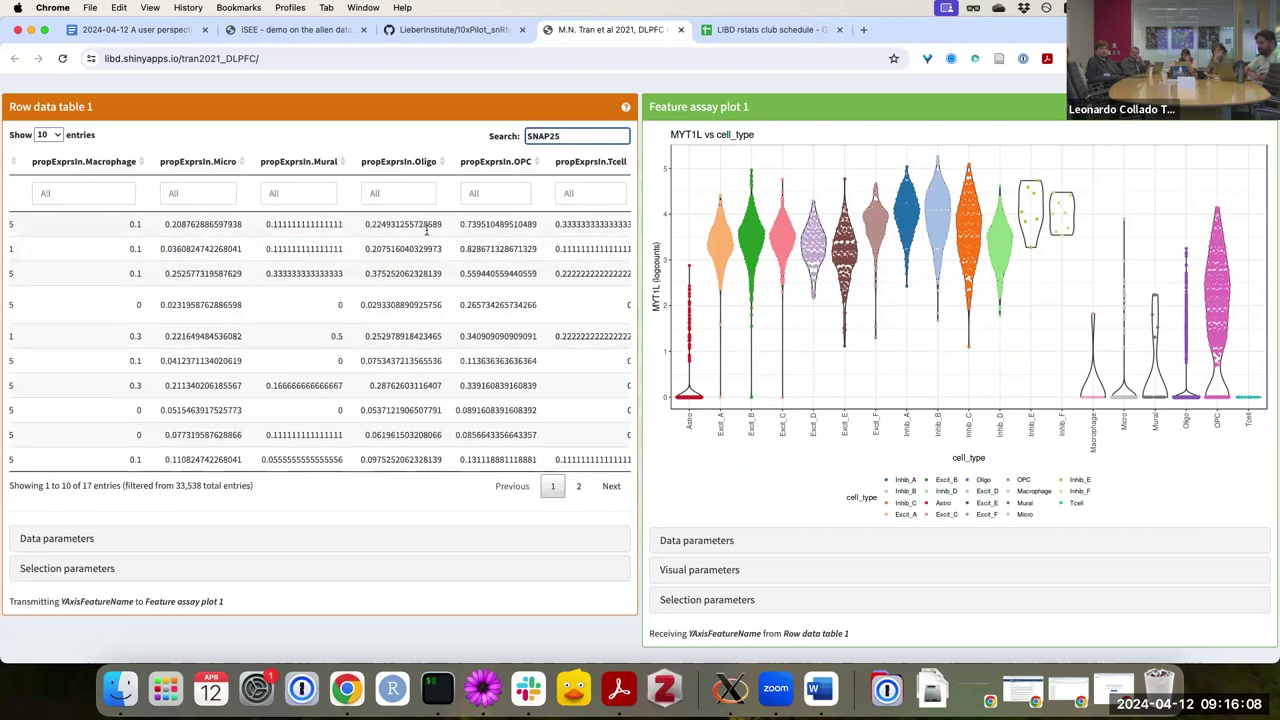
scroll(337, 251, left, 3)
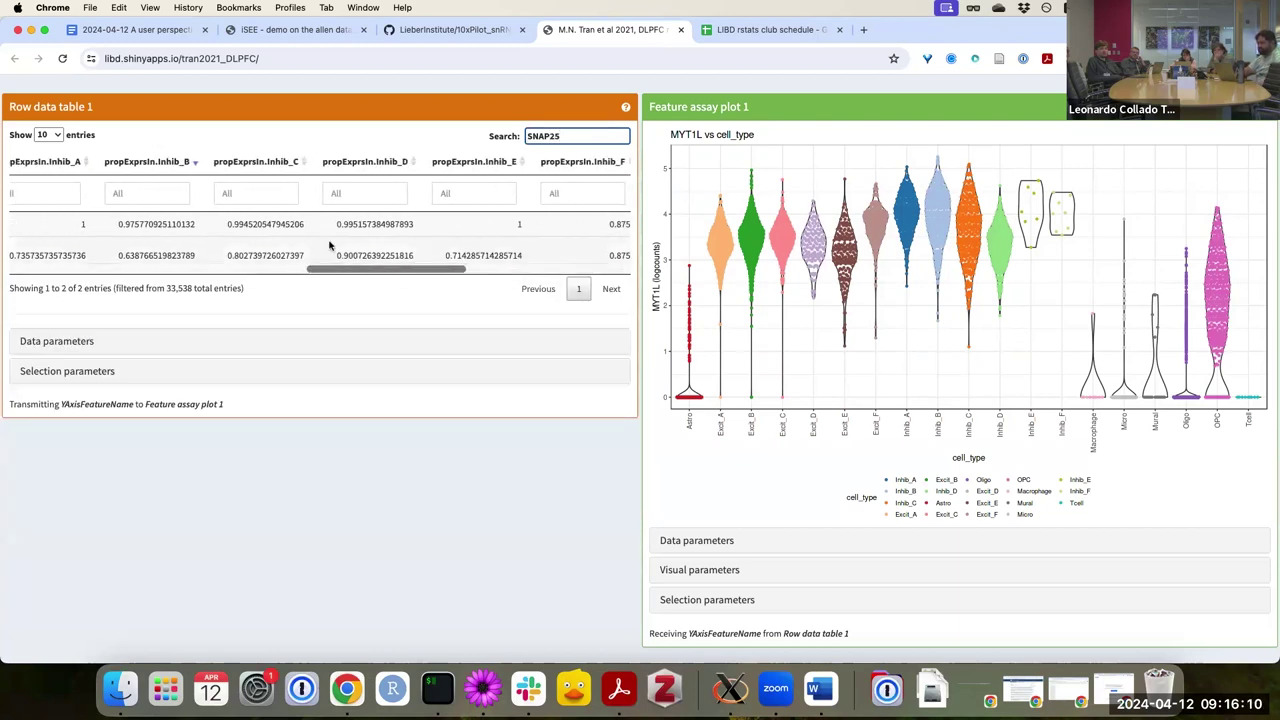
scroll(375, 238, left, 5)
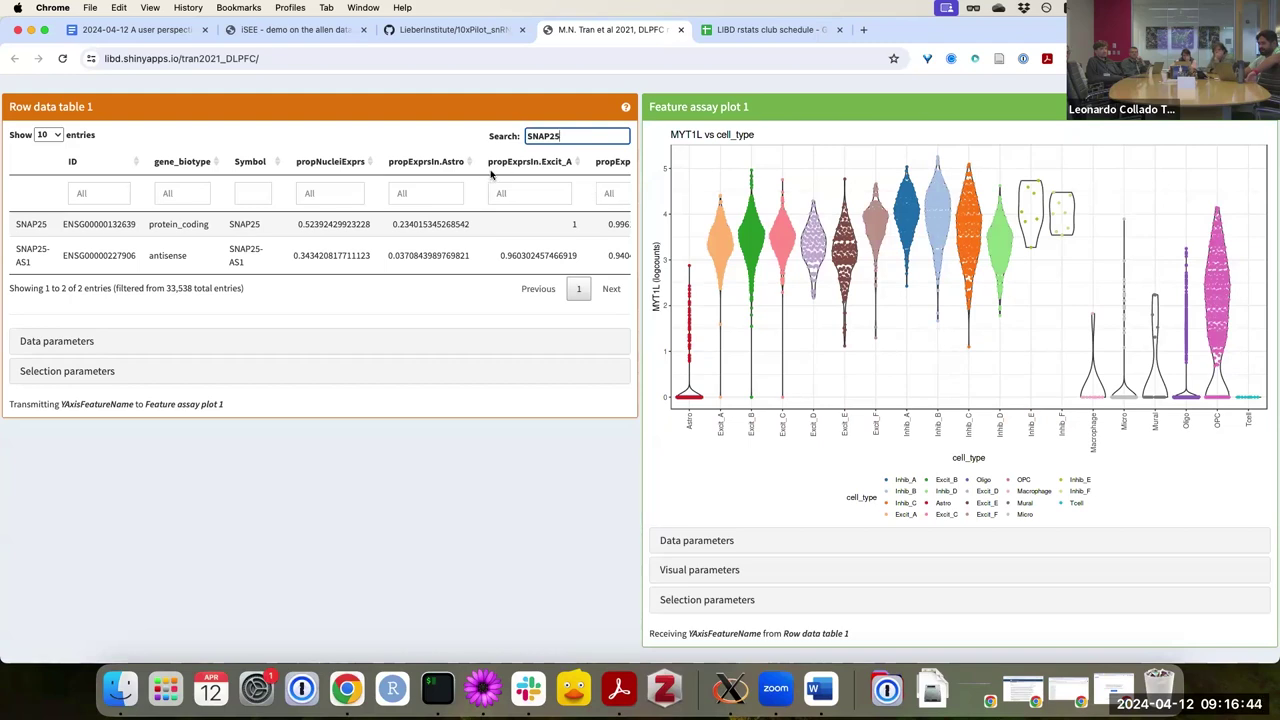
Select the SNAP25 row and inspect its cell-type violin plot points
click(250, 224)
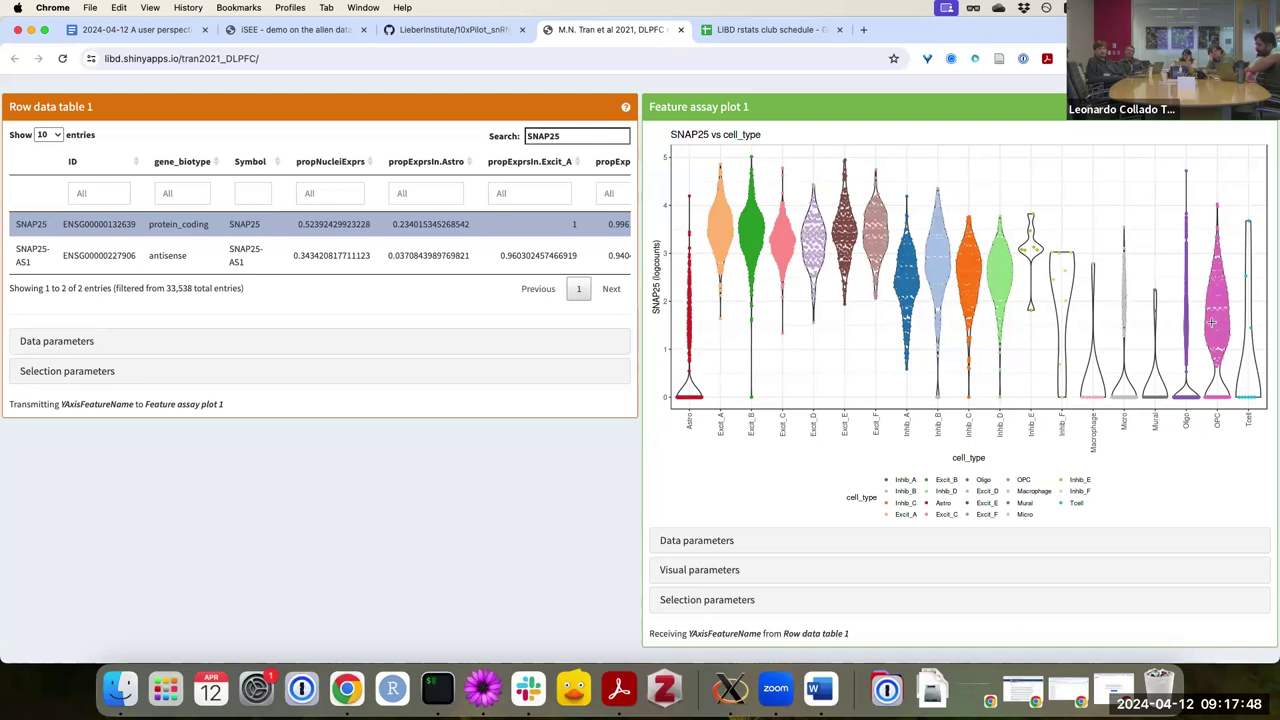
mouse_move(1212, 368)
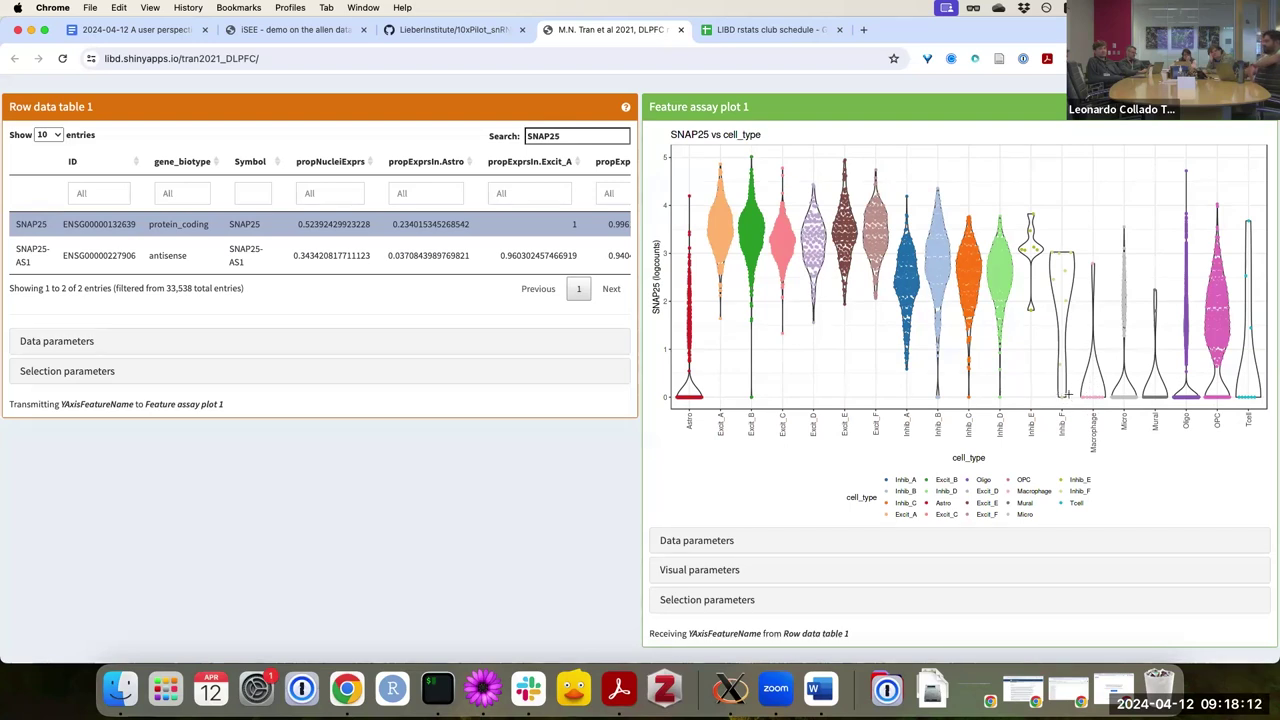
mouse_move(1162, 399)
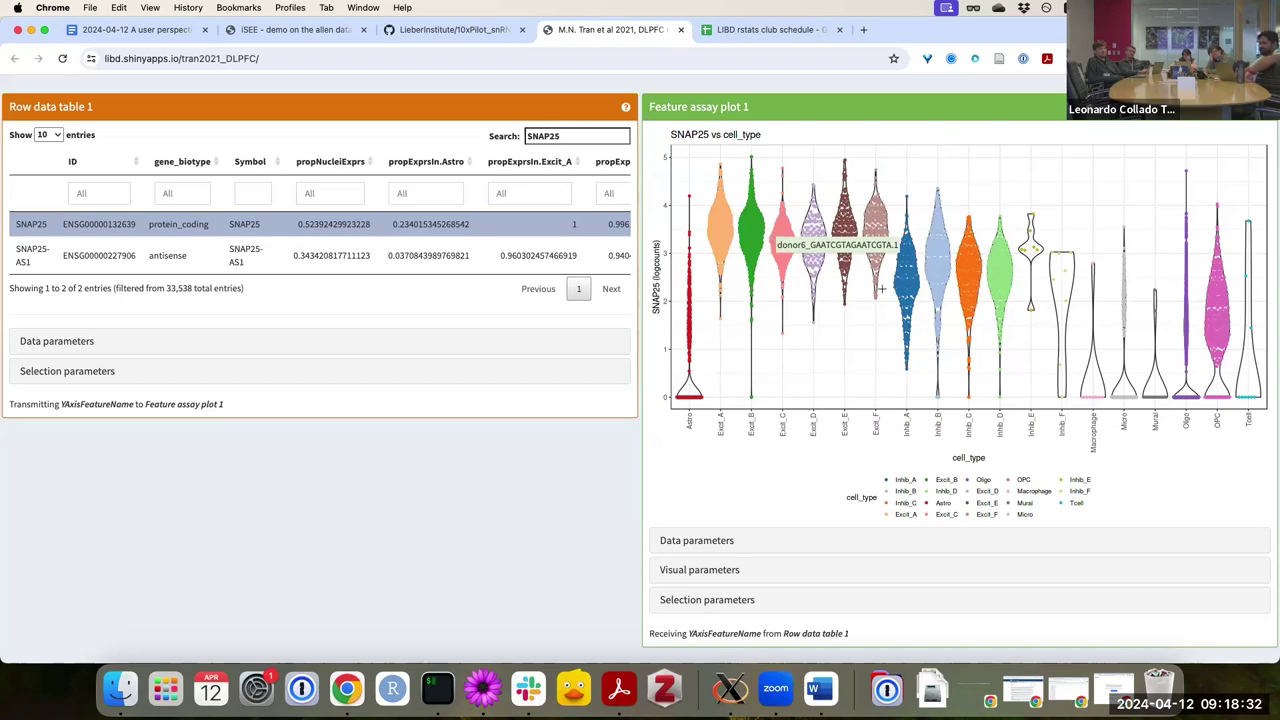
click(480, 138)
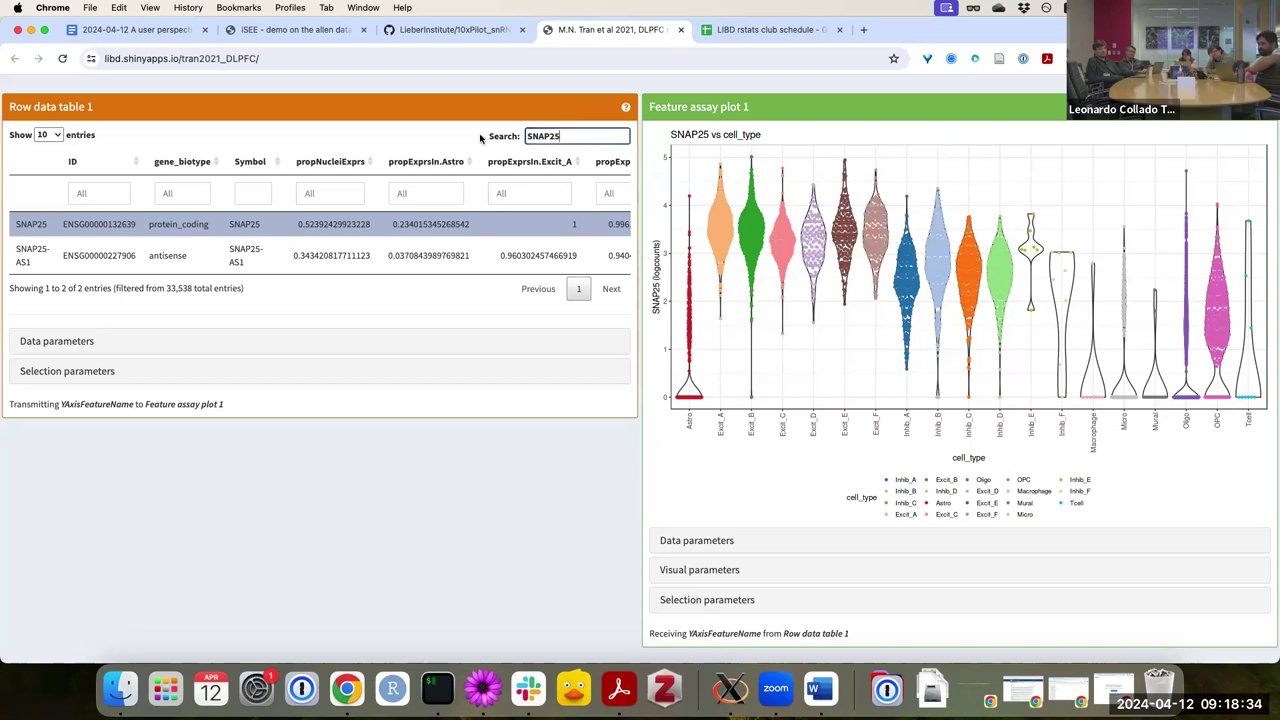
key(super+a)
key(BackSpace)
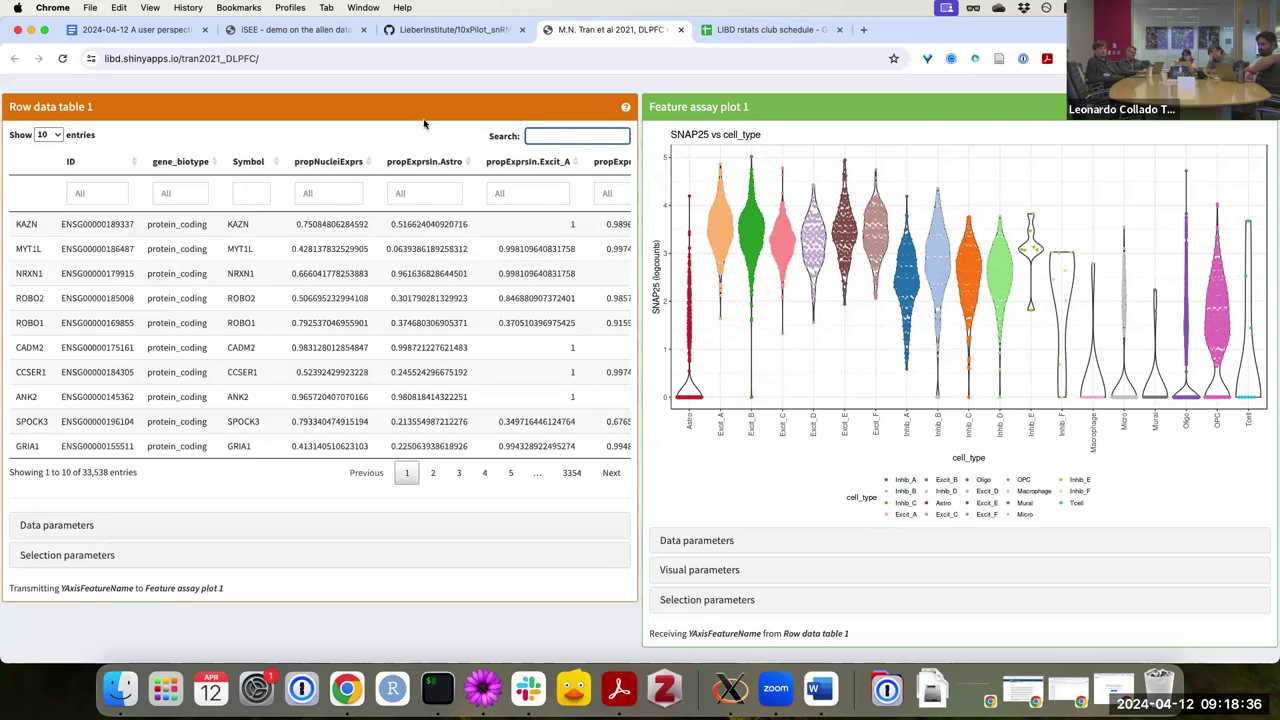
scroll(320, 290, down, 1)
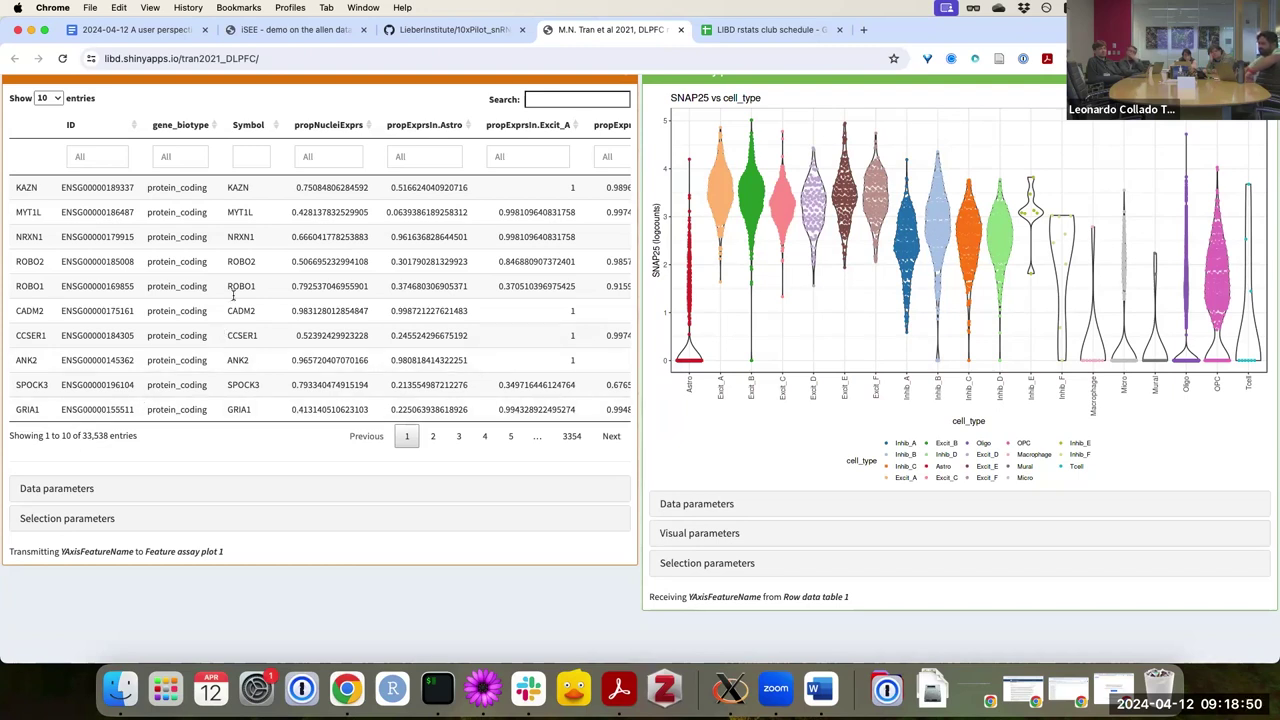
scroll(233, 295, up, 1)
scroll(233, 295, up, 3)
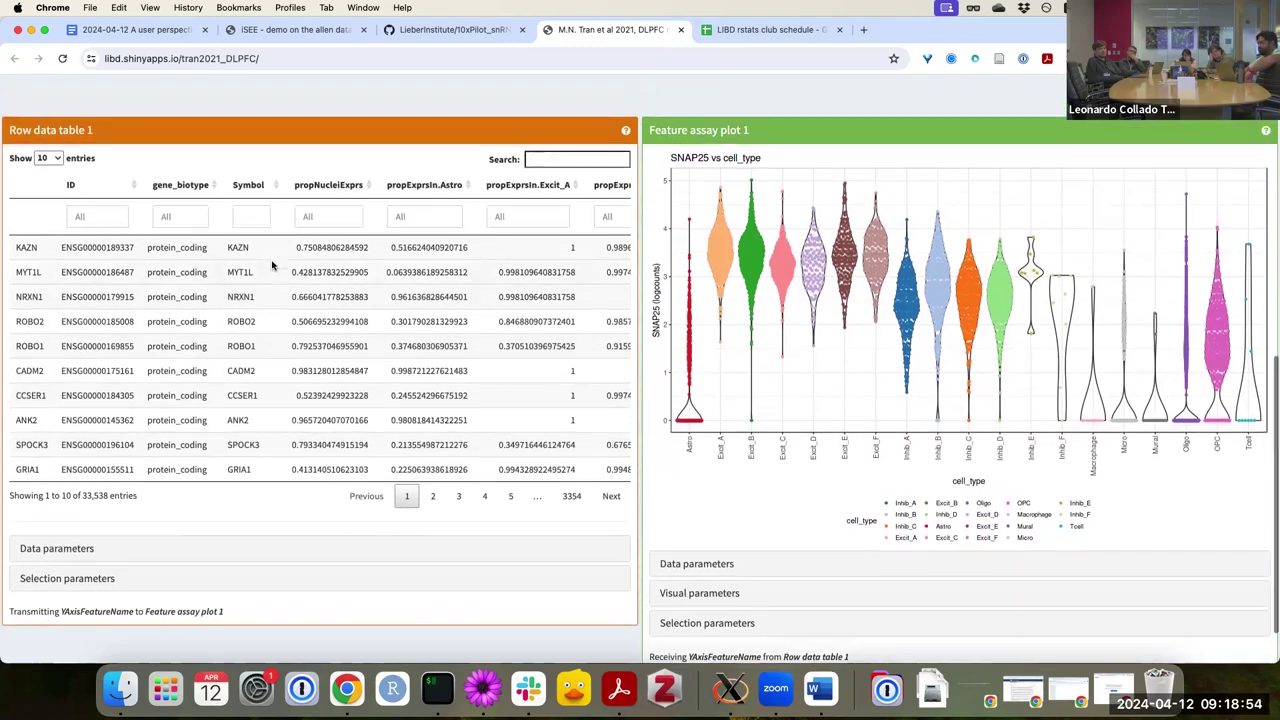
scroll(262, 266, up, 3)
scroll(268, 265, down, 2)
scroll(271, 263, up, 10)
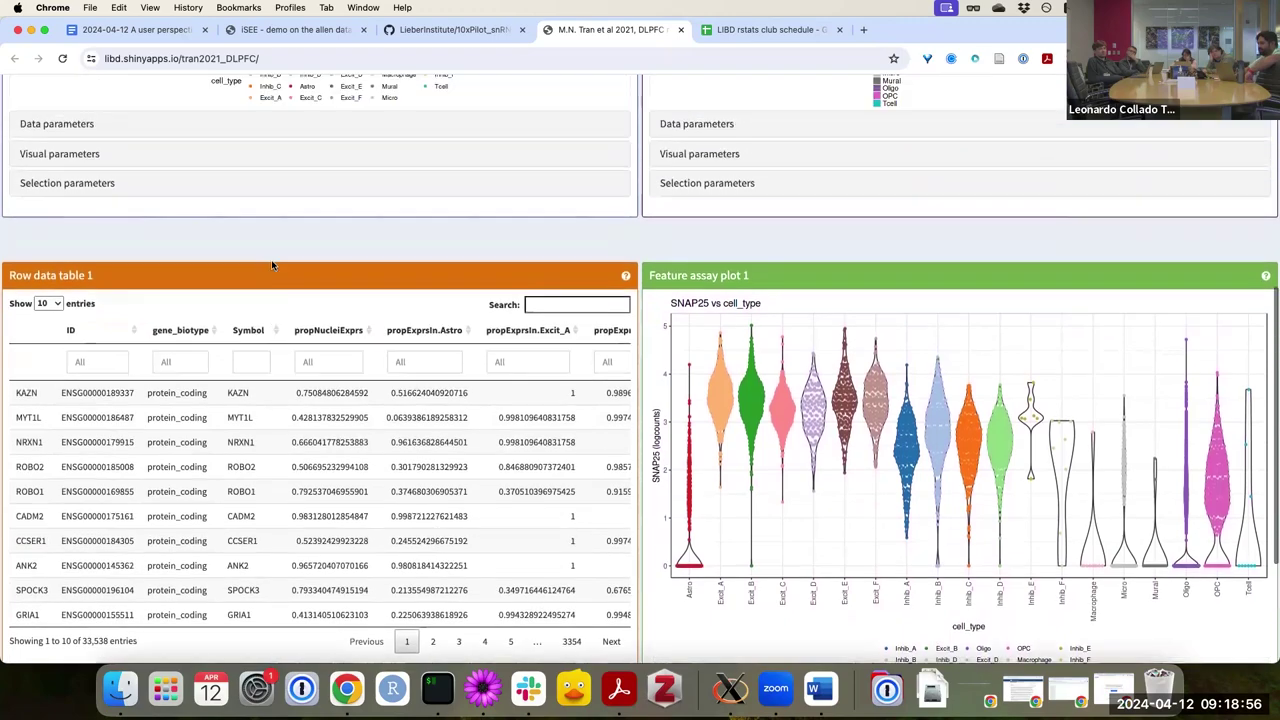
scroll(271, 262, down, 10)
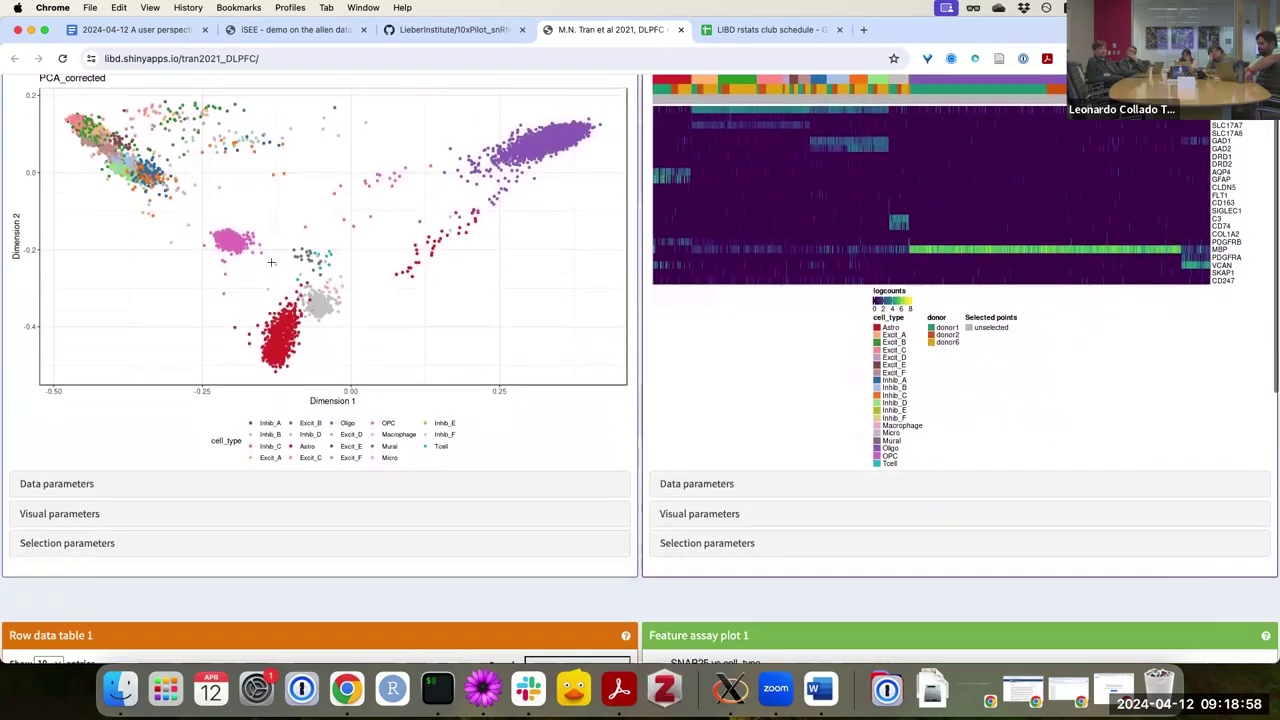
scroll(520, 330, up, 1)
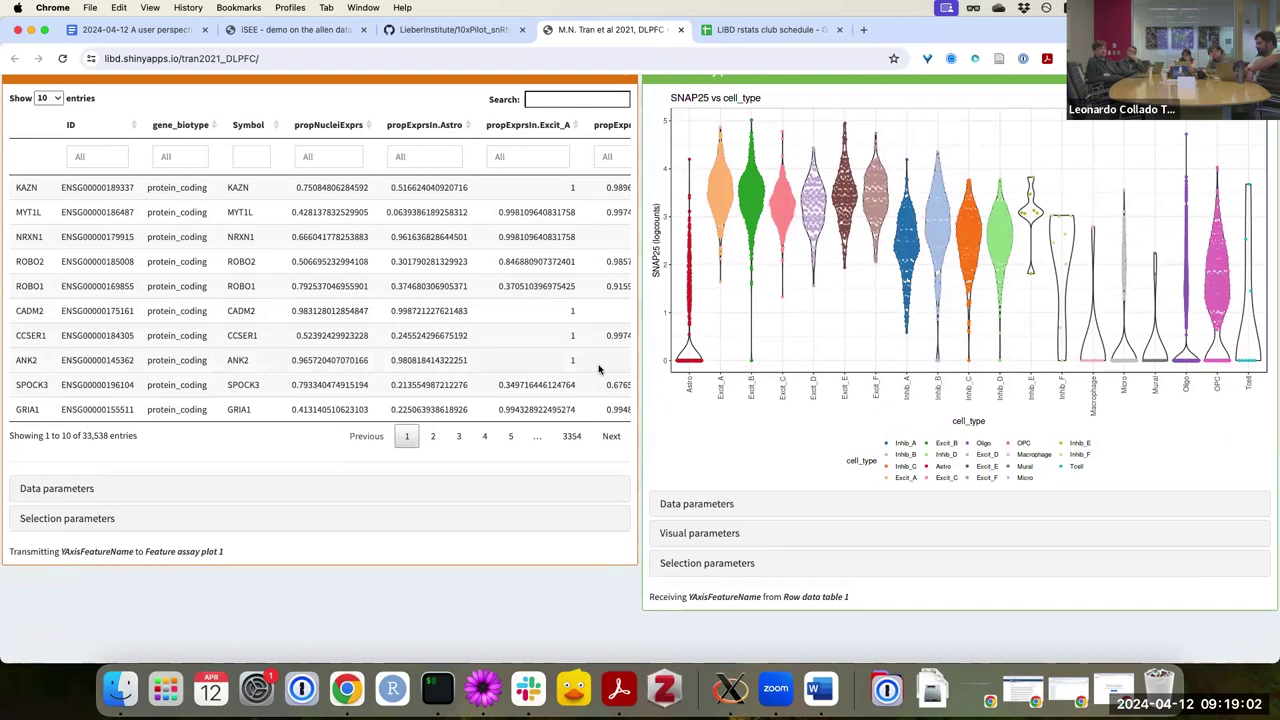
scroll(598, 369, up, 2)
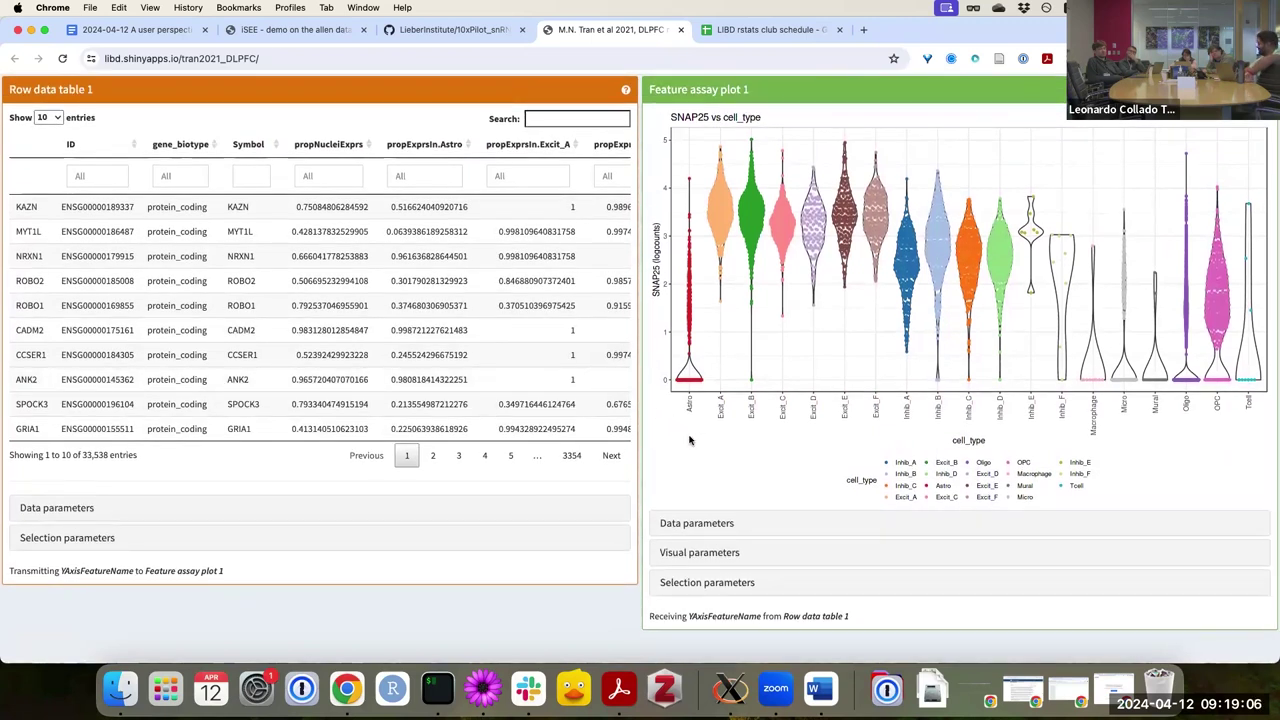
scroll(689, 440, down, 2)
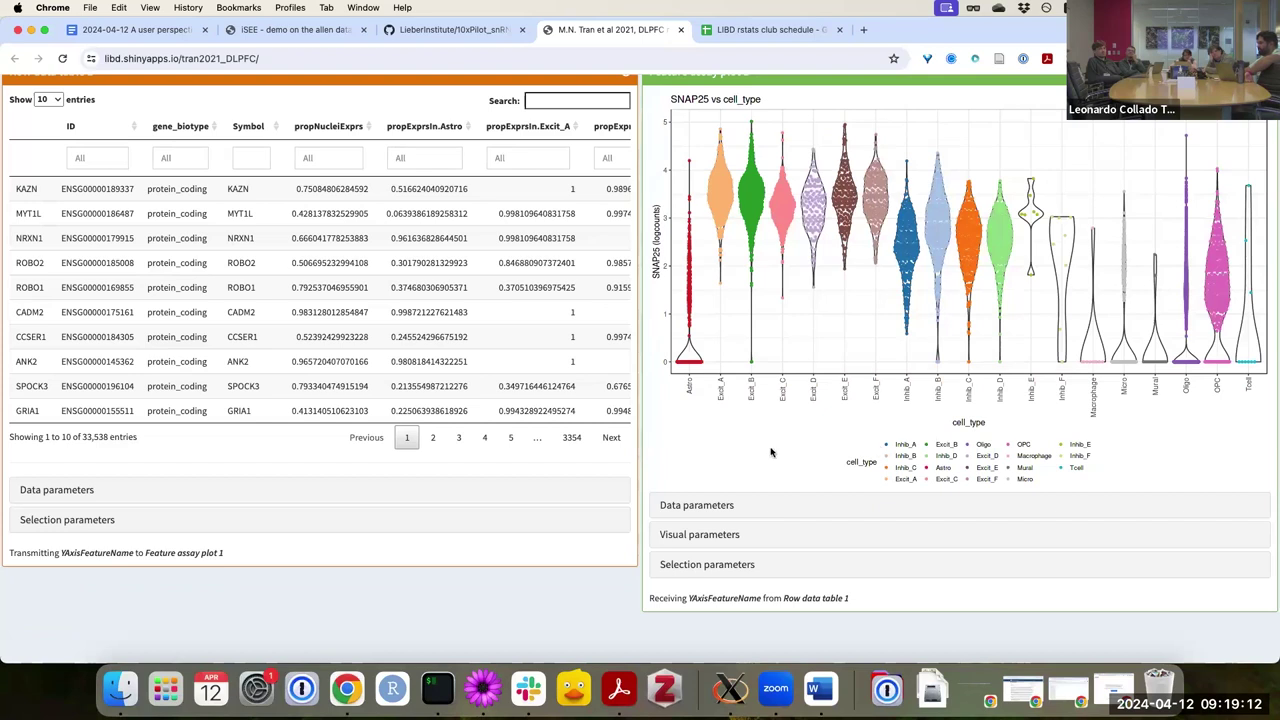
scroll(735, 435, down, 1)
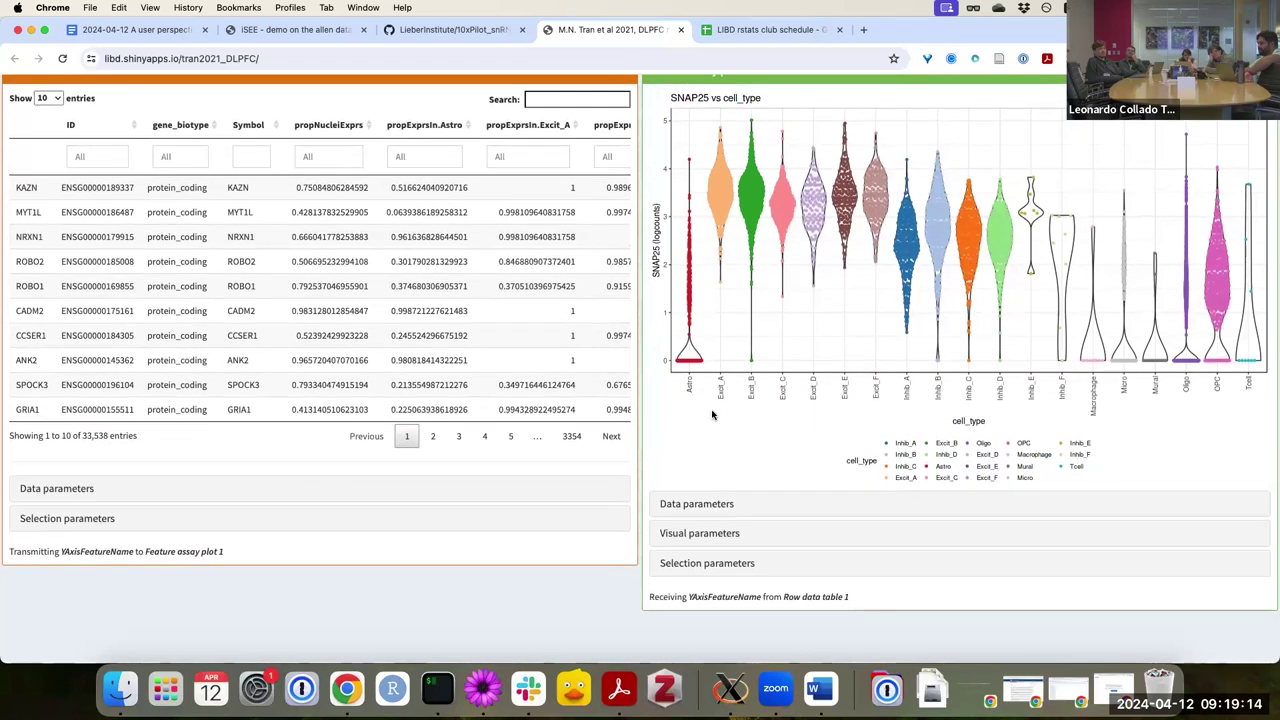
Check the available y-axis assays, then group the SNAP25 violins by donor
click(697, 504)
scroll(730, 430, down, 5)
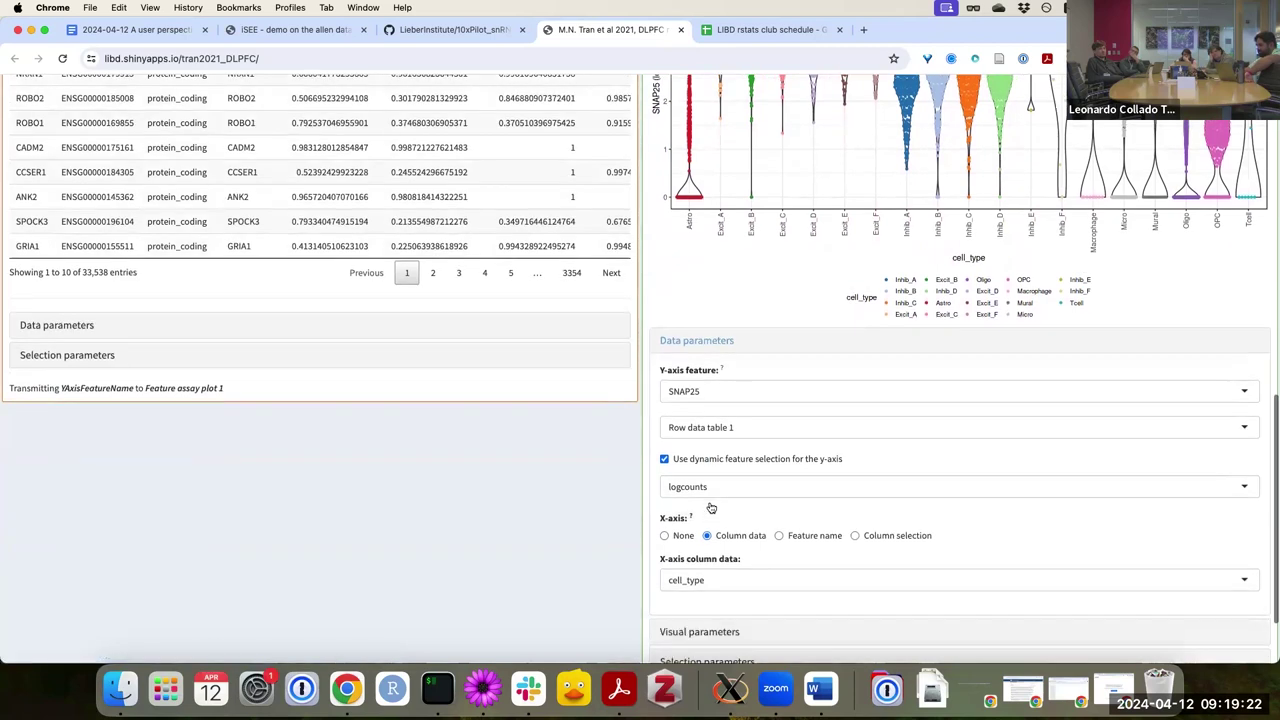
click(746, 399)
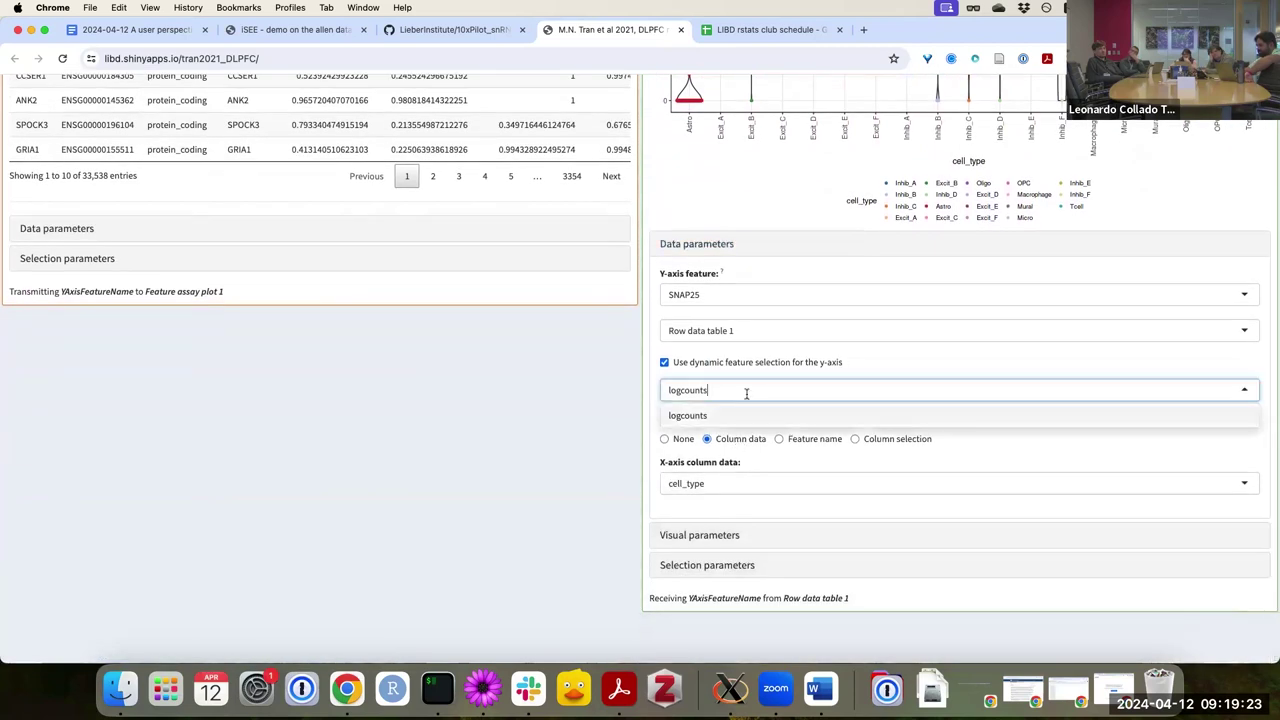
click(629, 404)
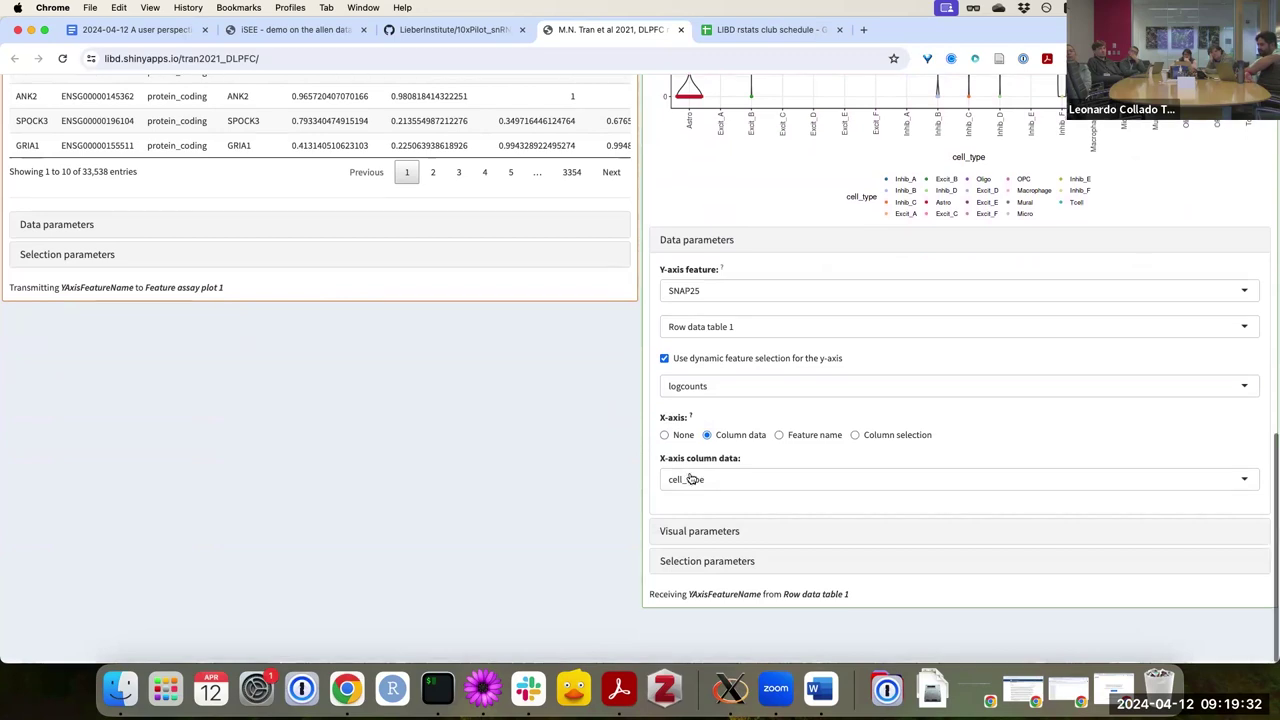
click(743, 481)
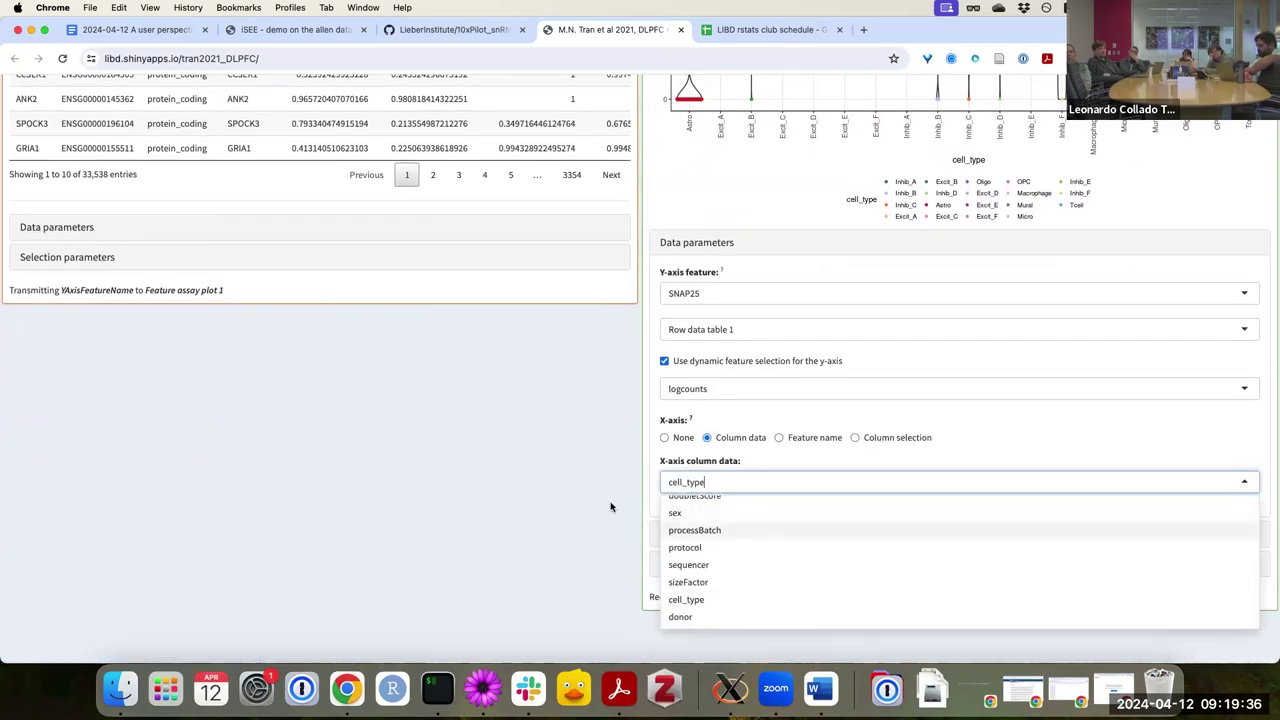
click(710, 482)
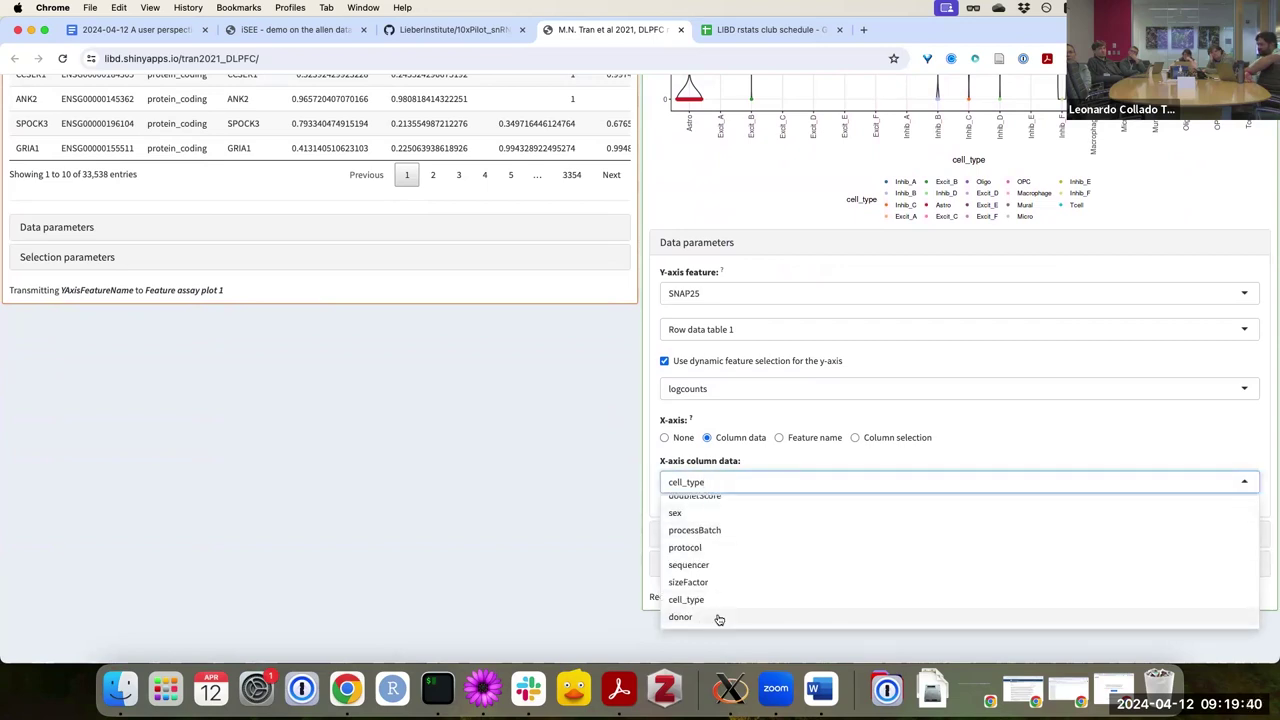
click(680, 617)
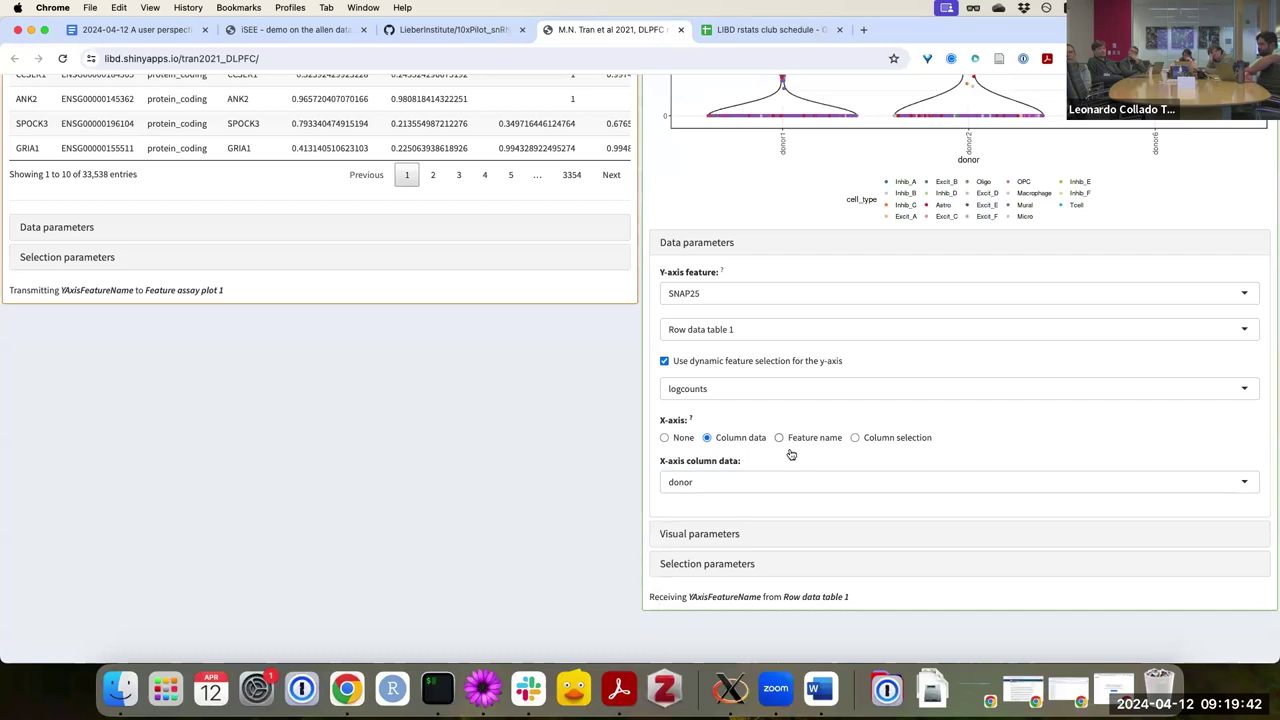
Regroup the SNAP25 violins by processBatch
scroll(790, 454, up, 5)
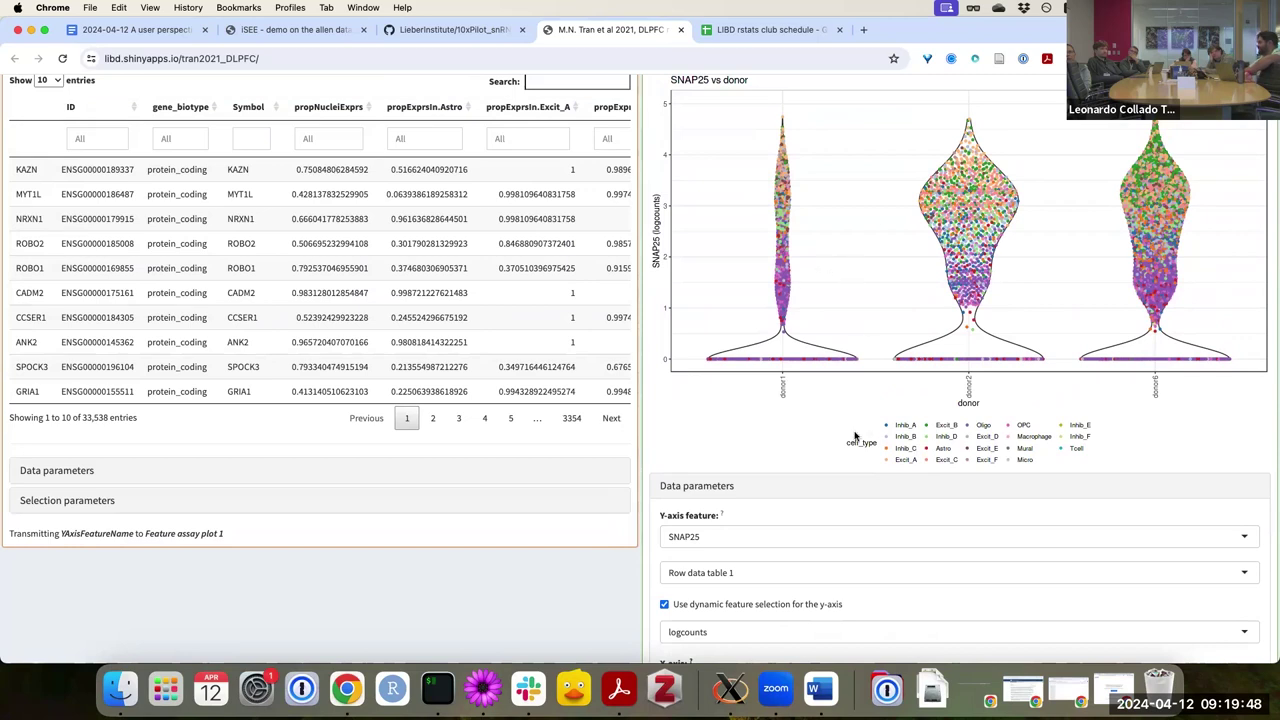
scroll(855, 436, down, 1)
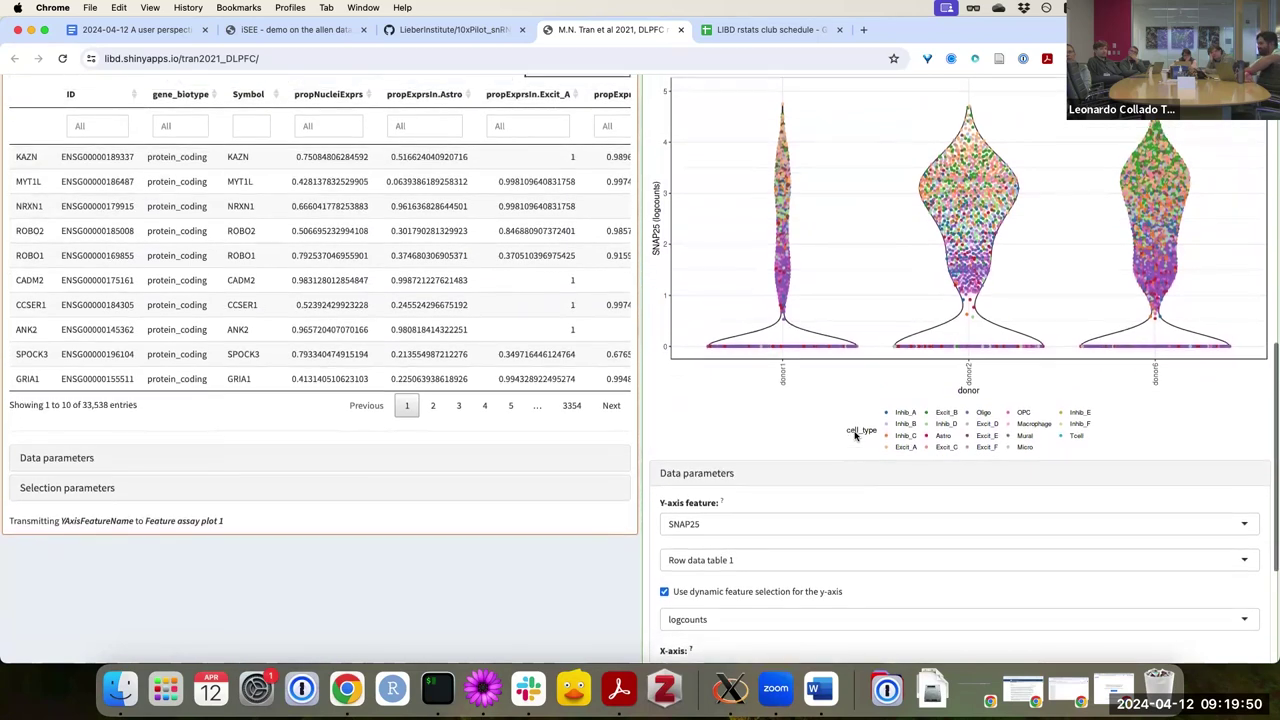
scroll(855, 436, up, 2)
scroll(817, 437, down, 5)
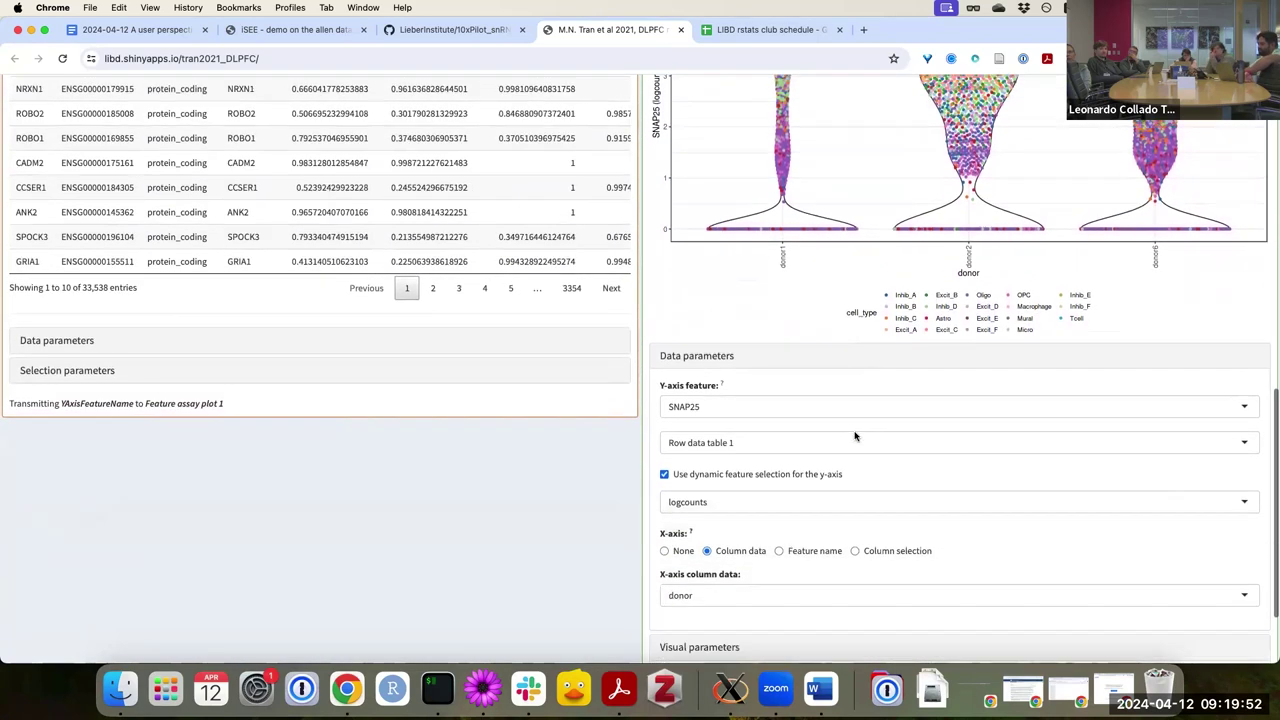
click(779, 481)
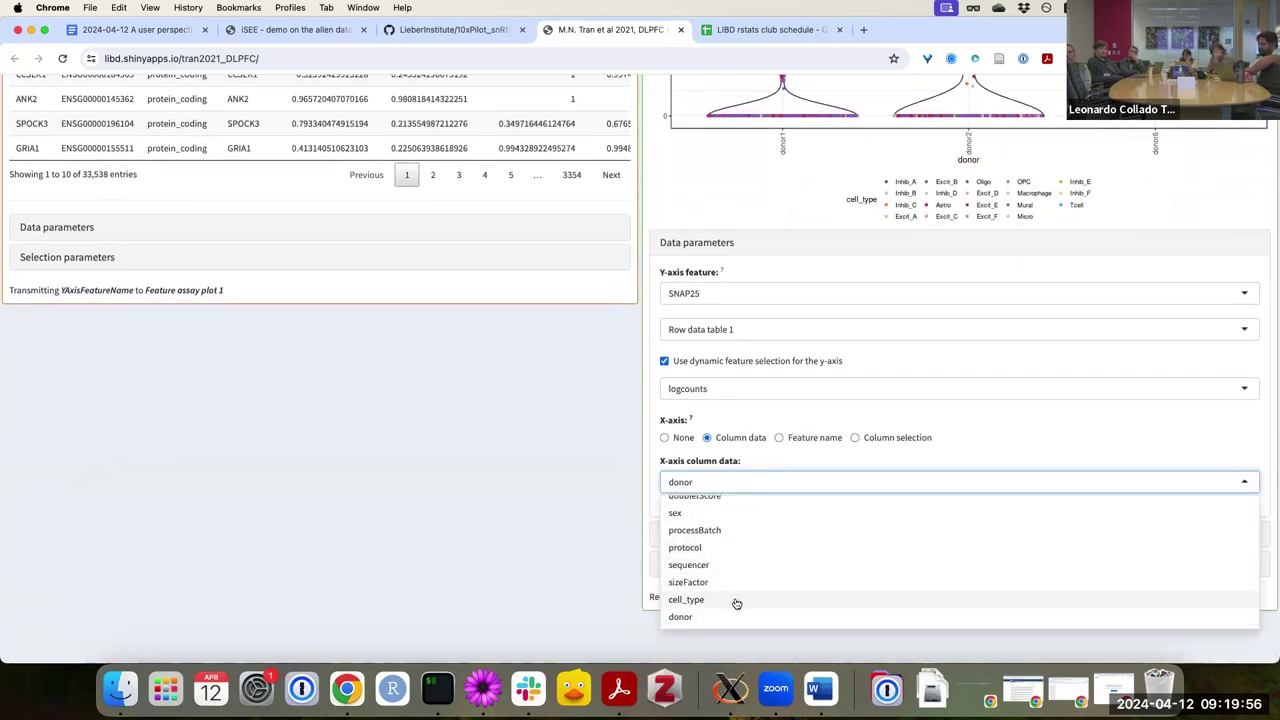
click(737, 531)
Regroup the SNAP25 violins by sex
scroll(790, 435, up, 3)
scroll(792, 433, up, 4)
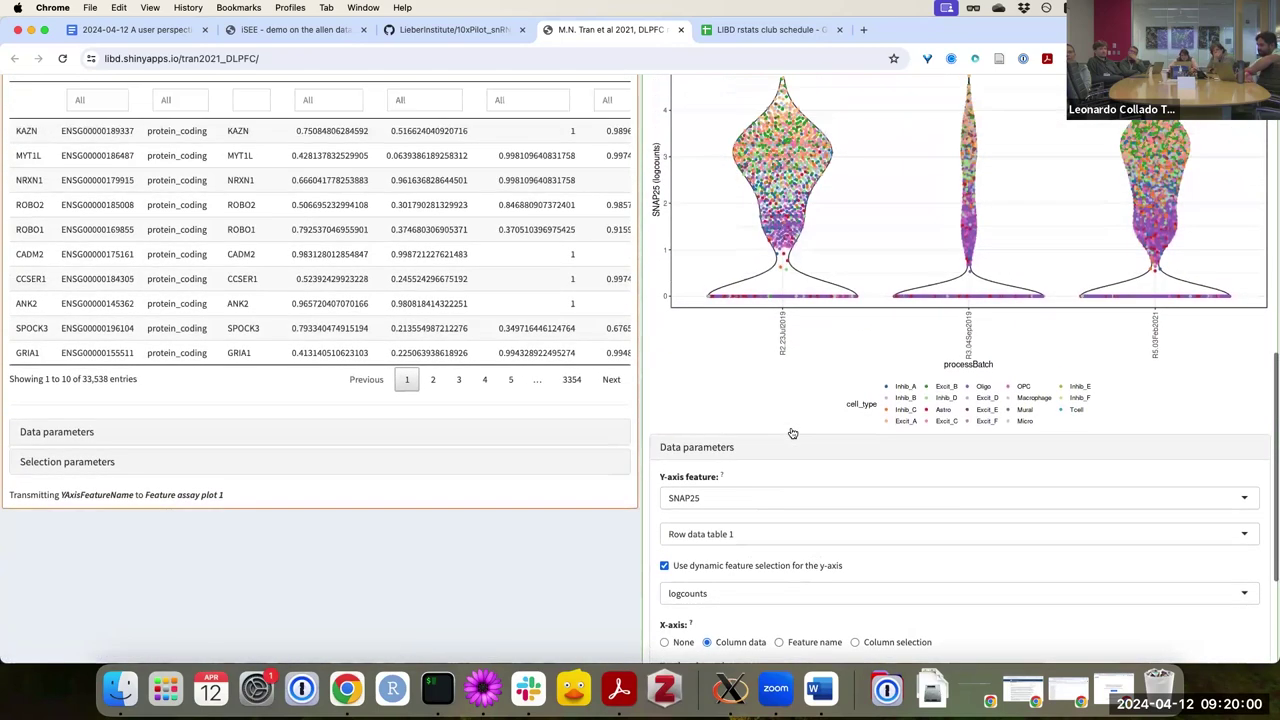
scroll(790, 427, down, 7)
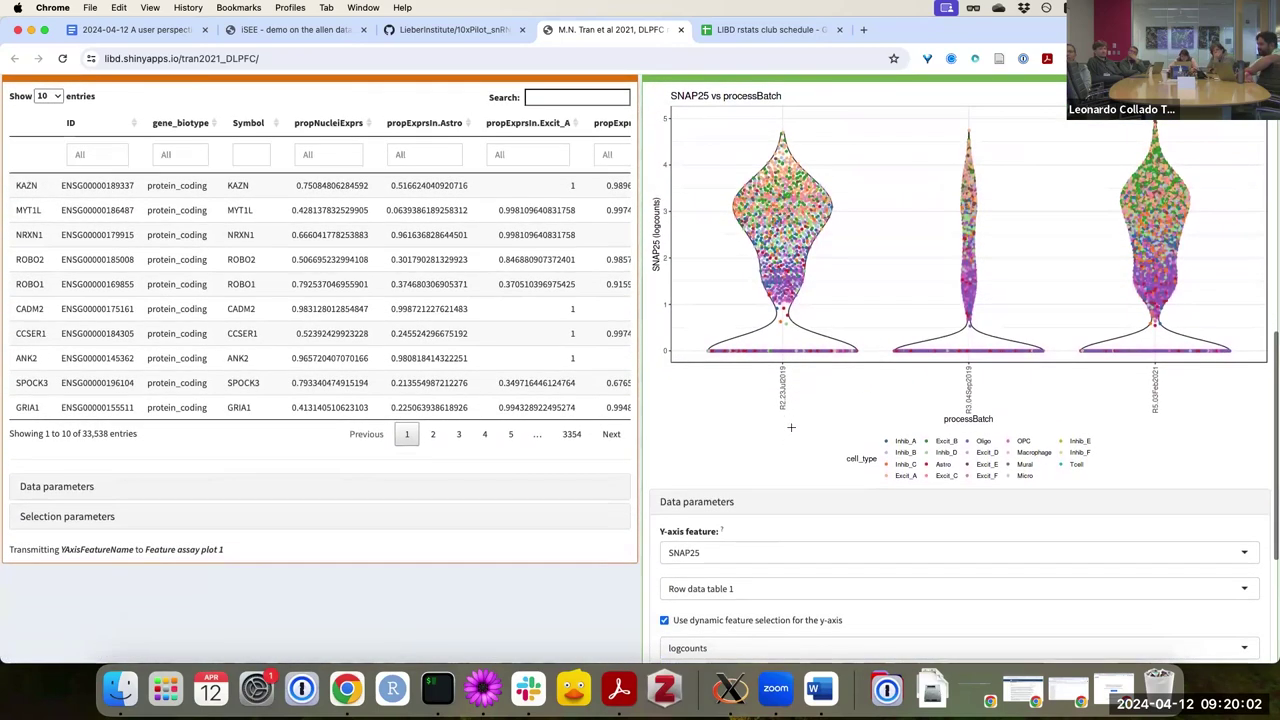
click(766, 479)
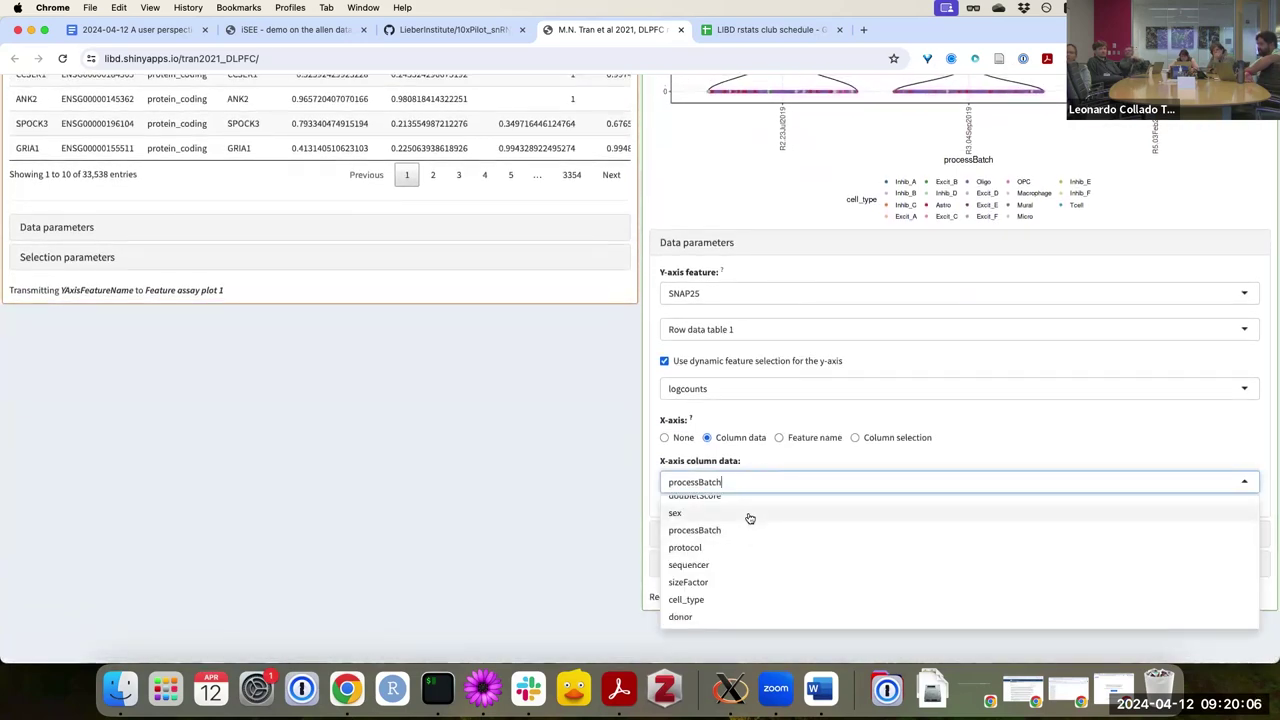
click(750, 513)
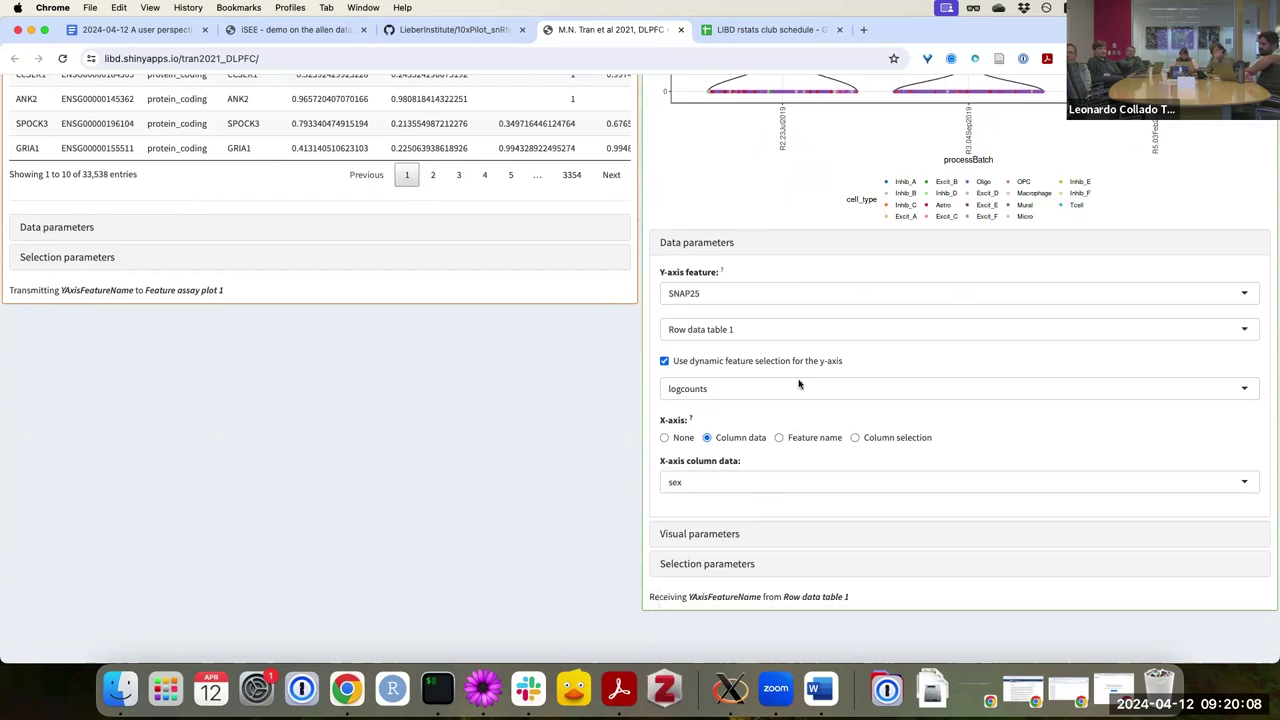
Set the violin plot's x-axis grouping back to cell_type
scroll(800, 380, up, 5)
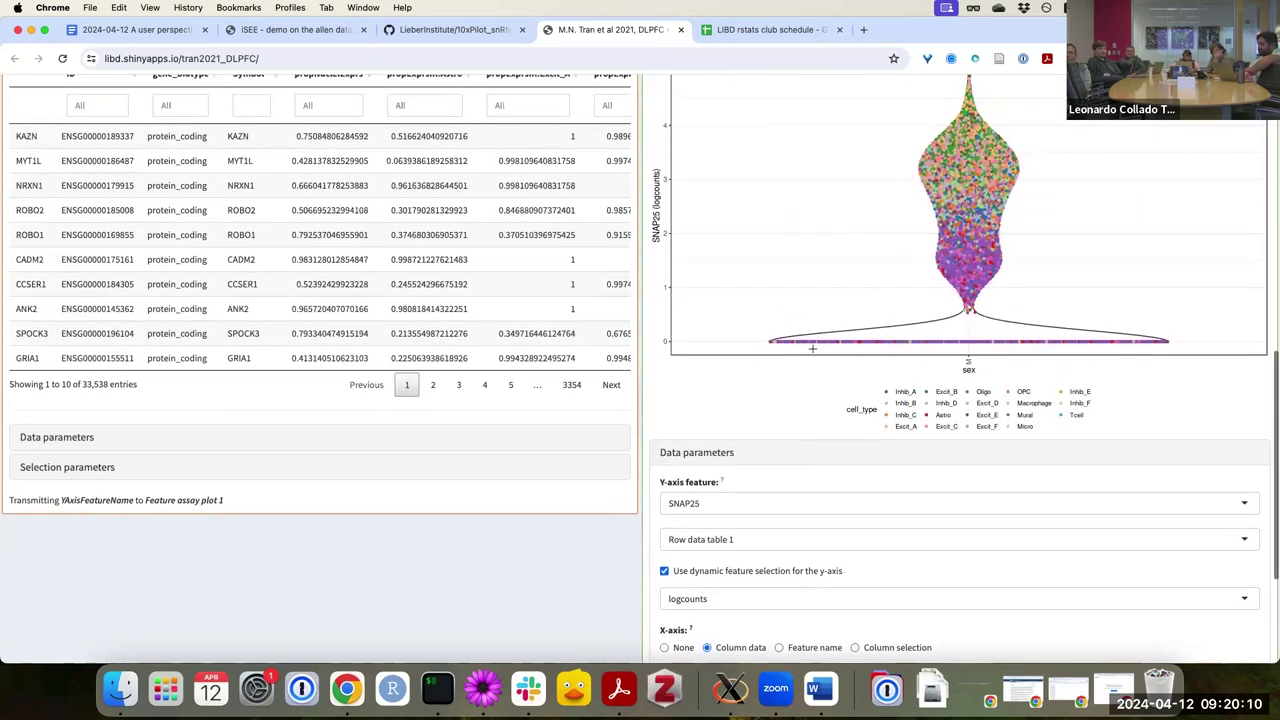
scroll(810, 353, up, 3)
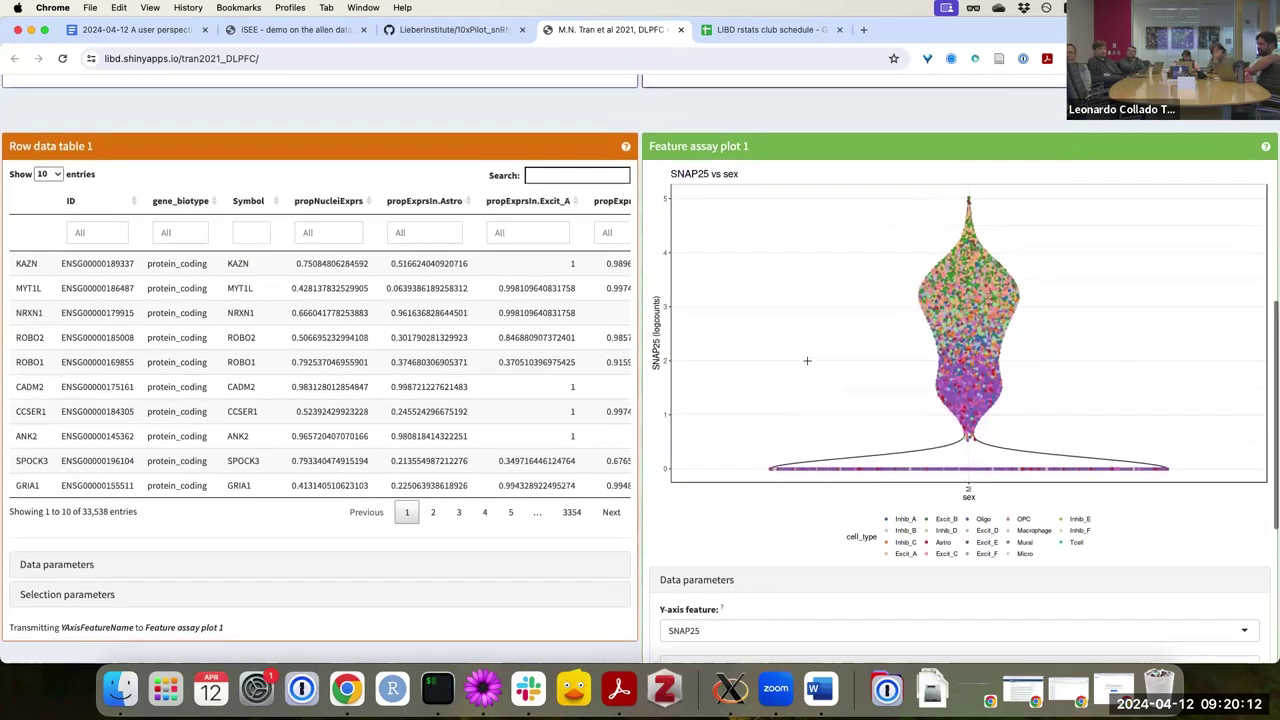
scroll(807, 360, down, 2)
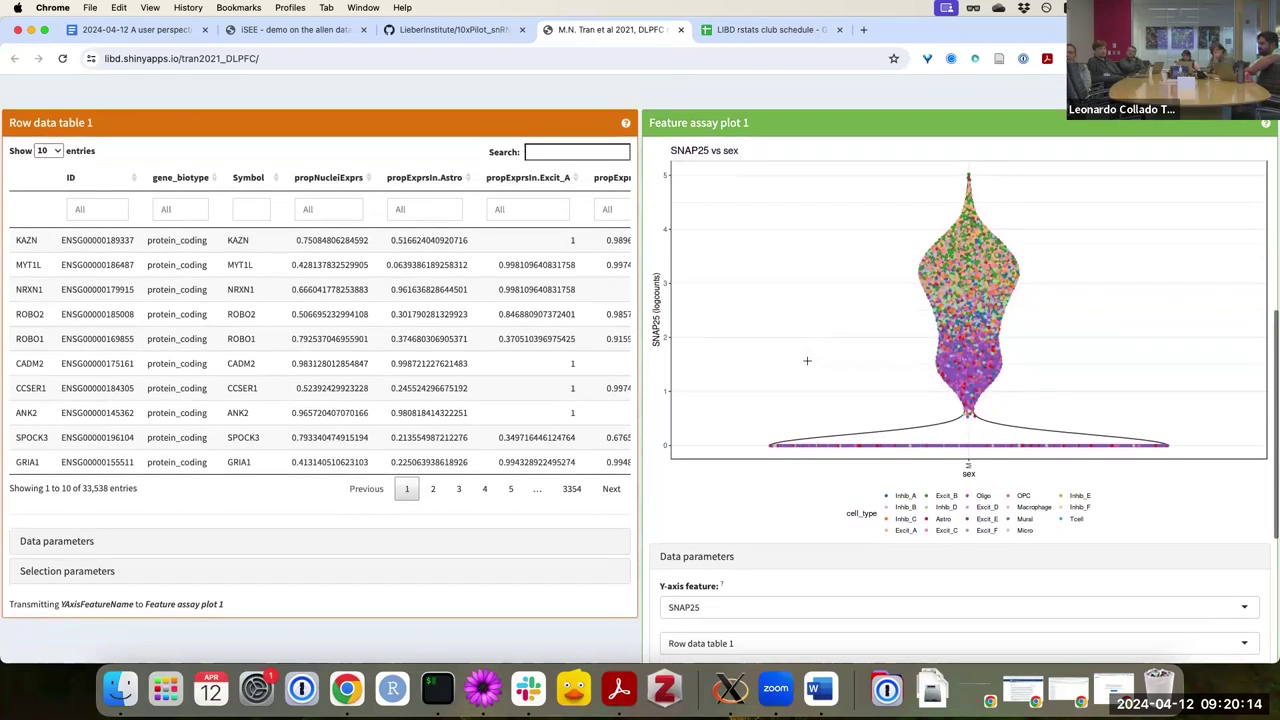
scroll(795, 440, down, 6)
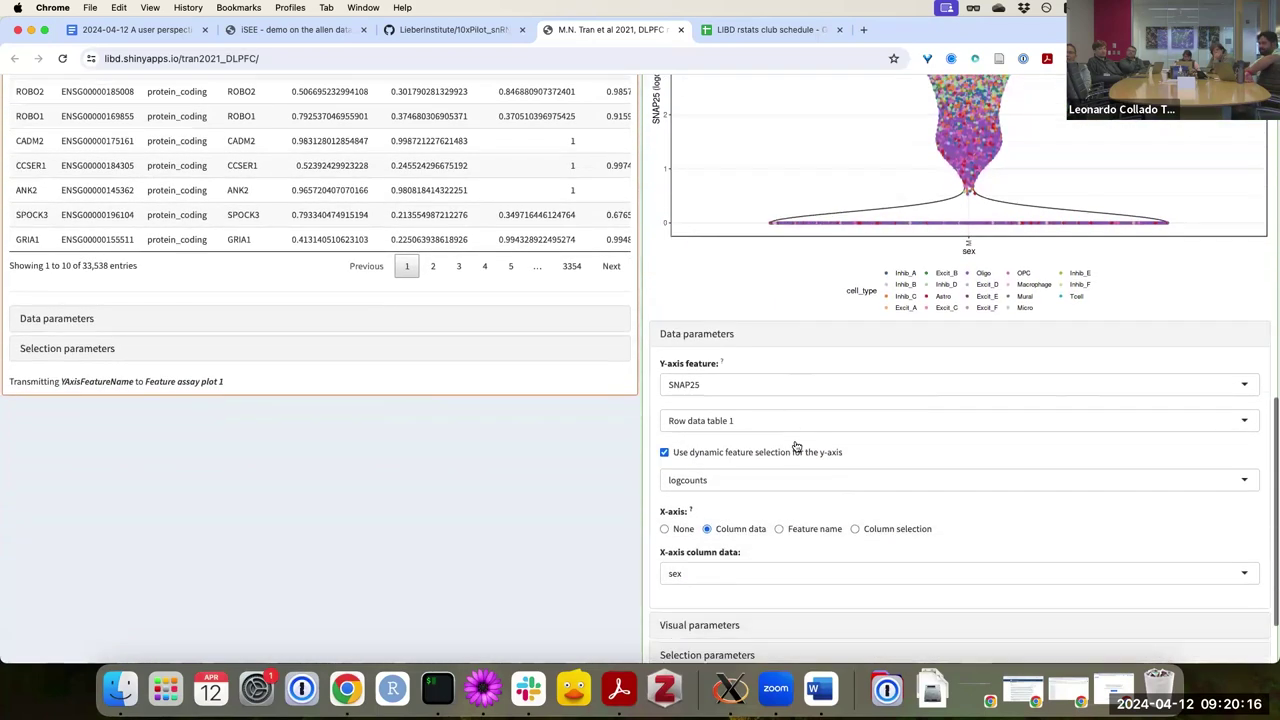
click(749, 482)
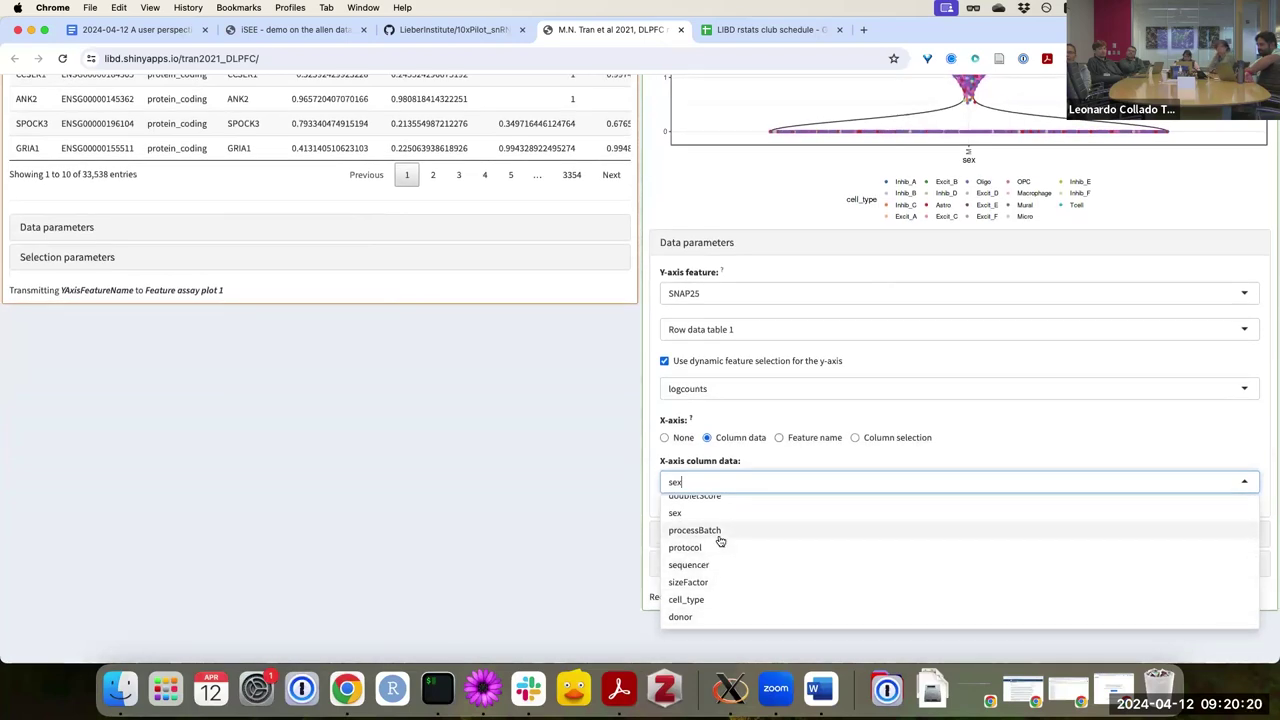
scroll(718, 550, up, 3)
scroll(720, 540, up, 1)
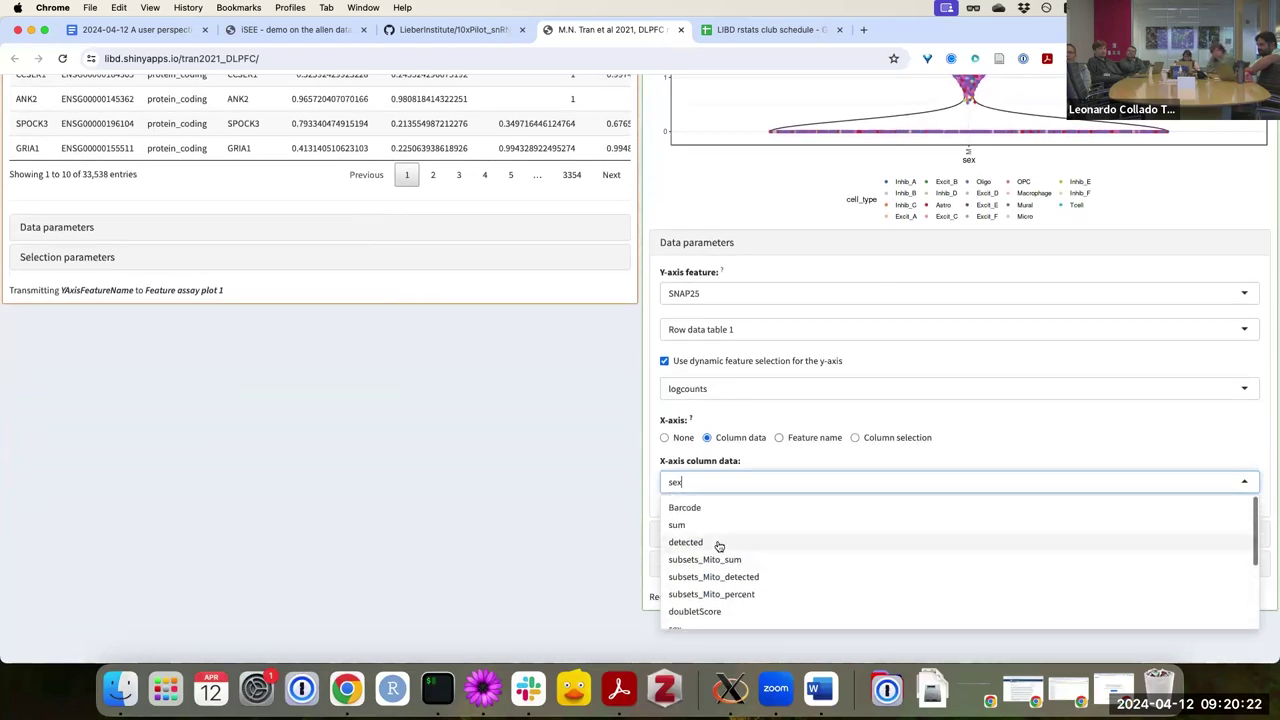
scroll(717, 543, down, 5)
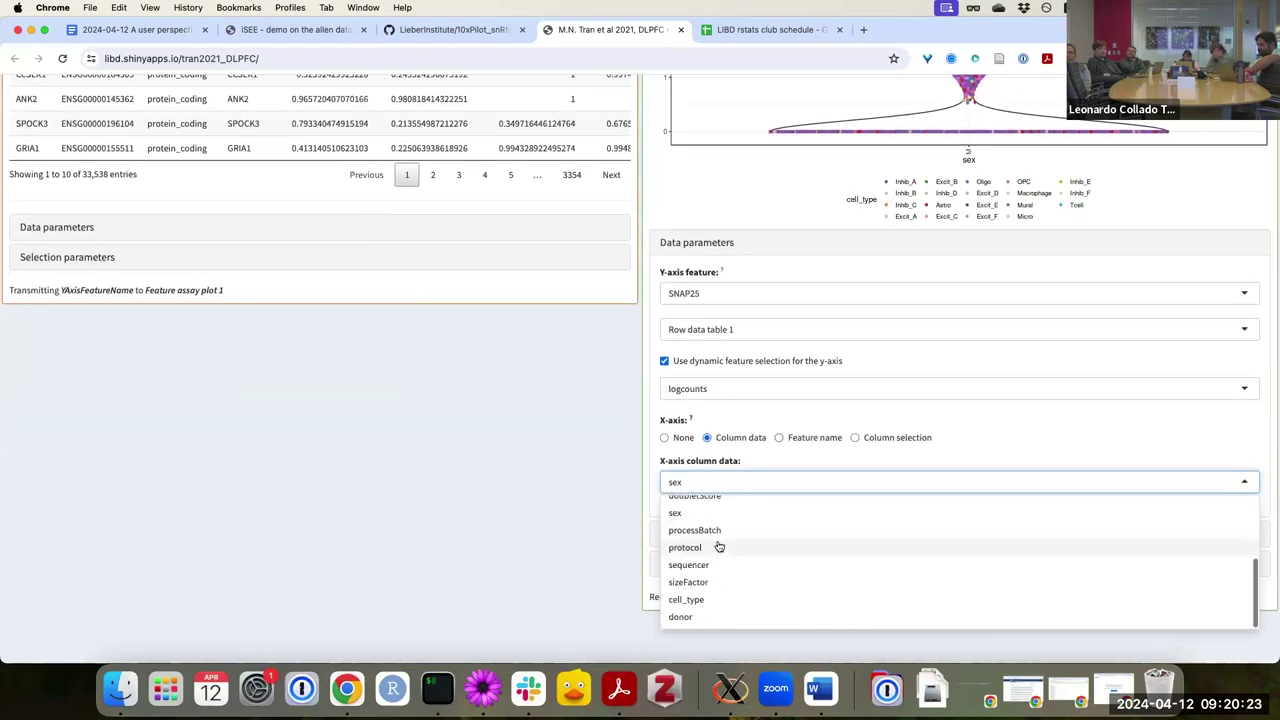
click(711, 597)
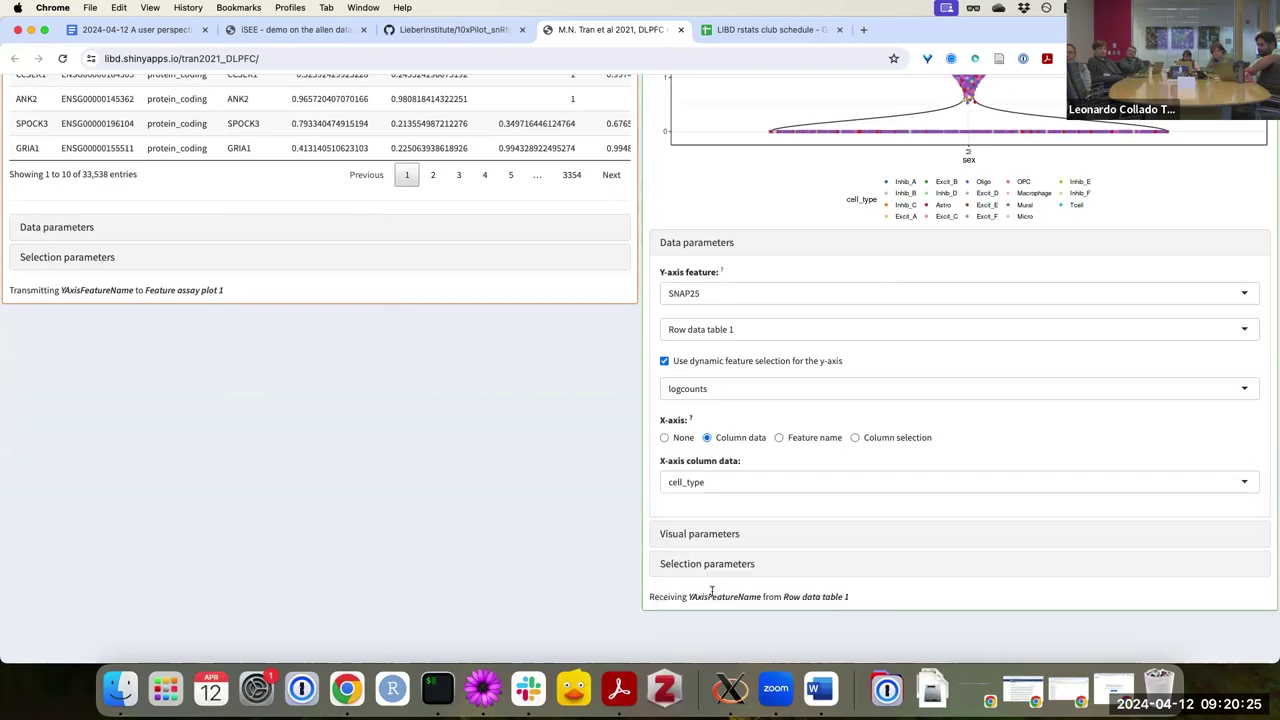
Keep cell_type grouping and review the Feature assay plot's Visual parameters, including point size options
click(743, 481)
click(597, 501)
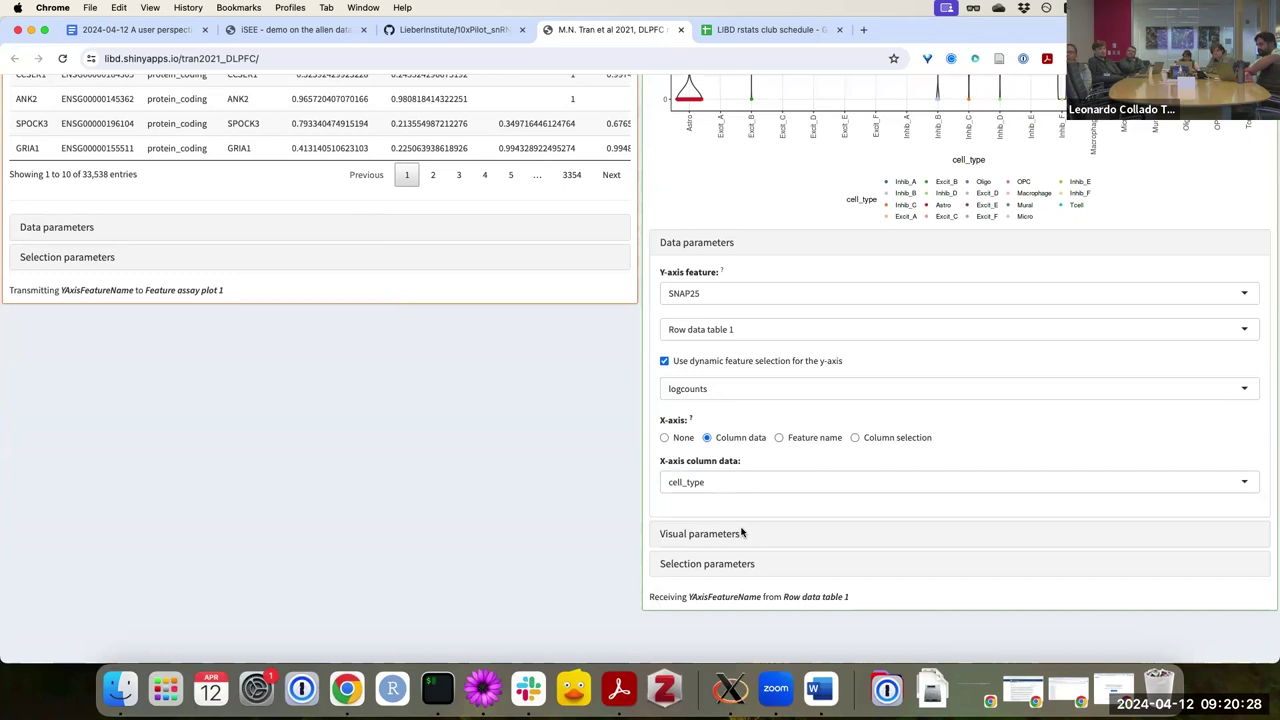
click(742, 533)
scroll(780, 515, down, 4)
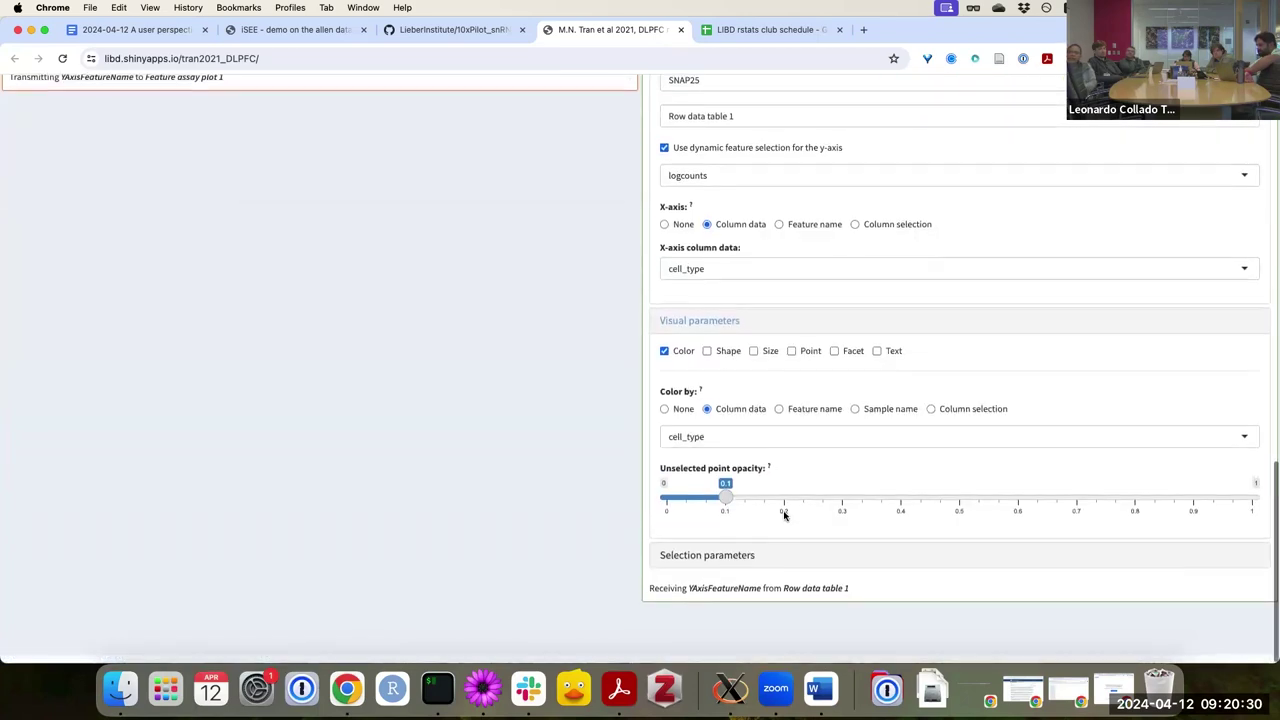
click(754, 361)
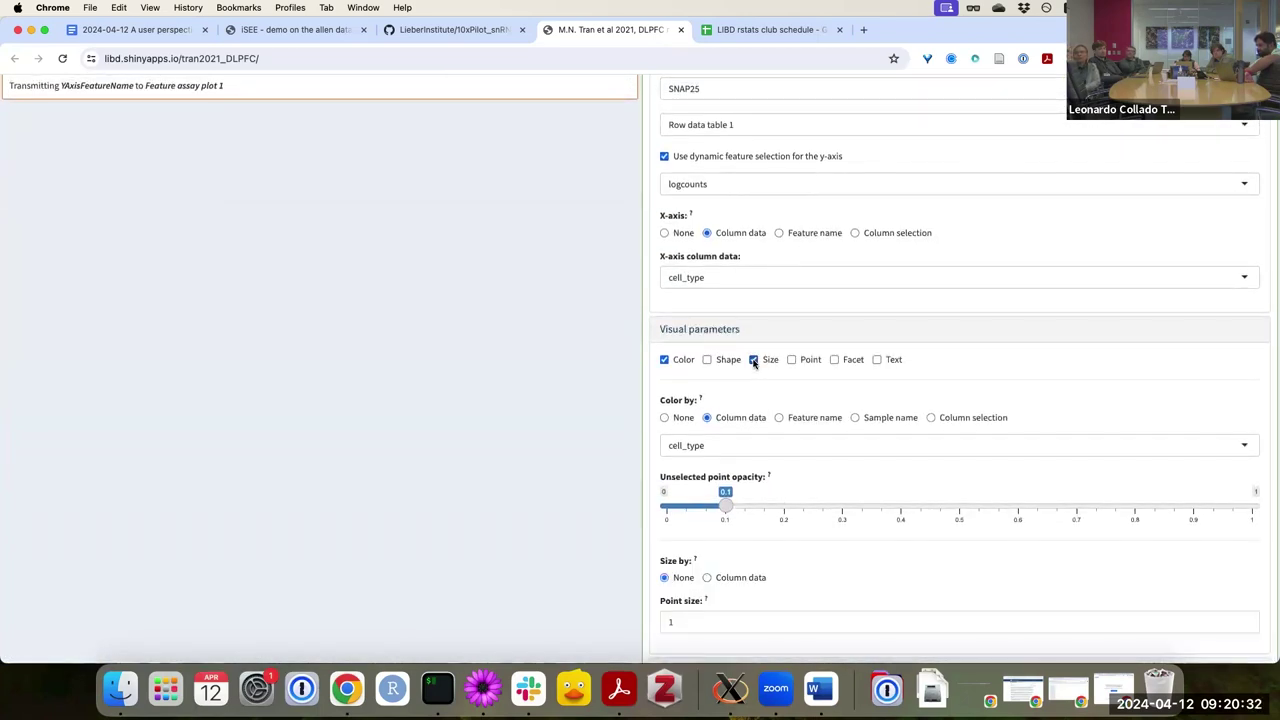
scroll(760, 418, down, 1)
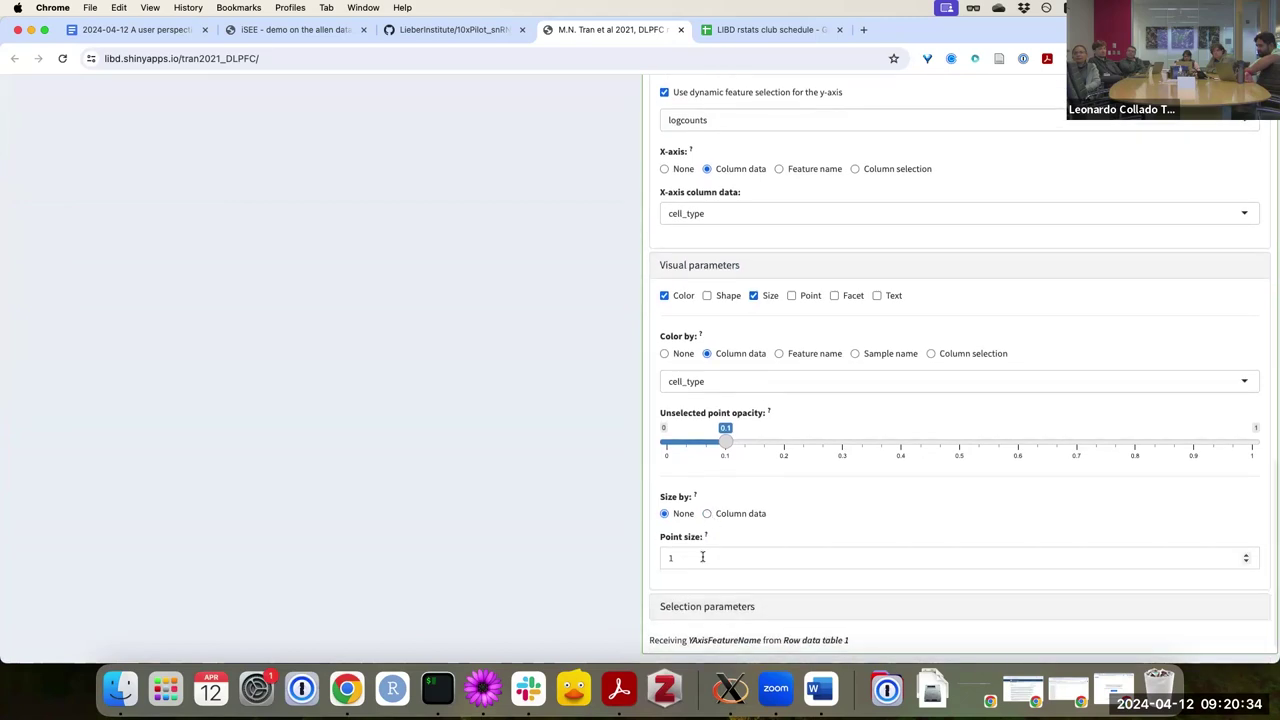
scroll(735, 450, up, 5)
scroll(745, 430, down, 8)
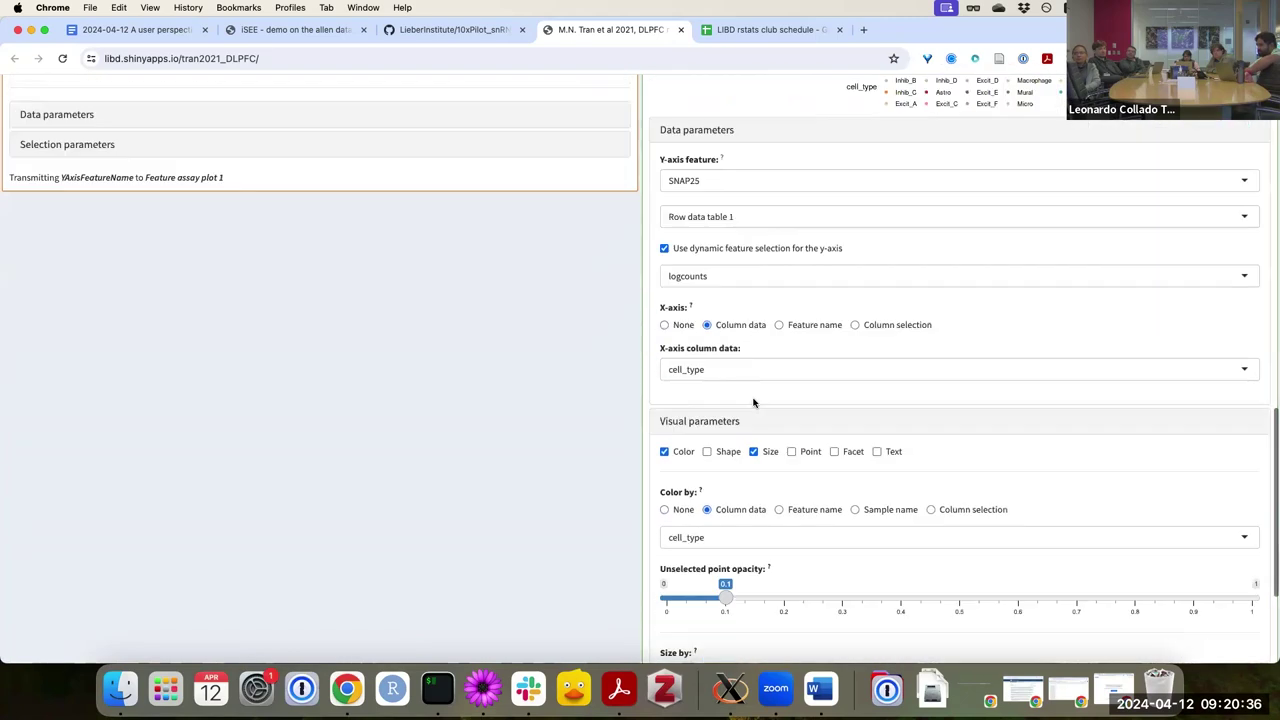
double_click(700, 513)
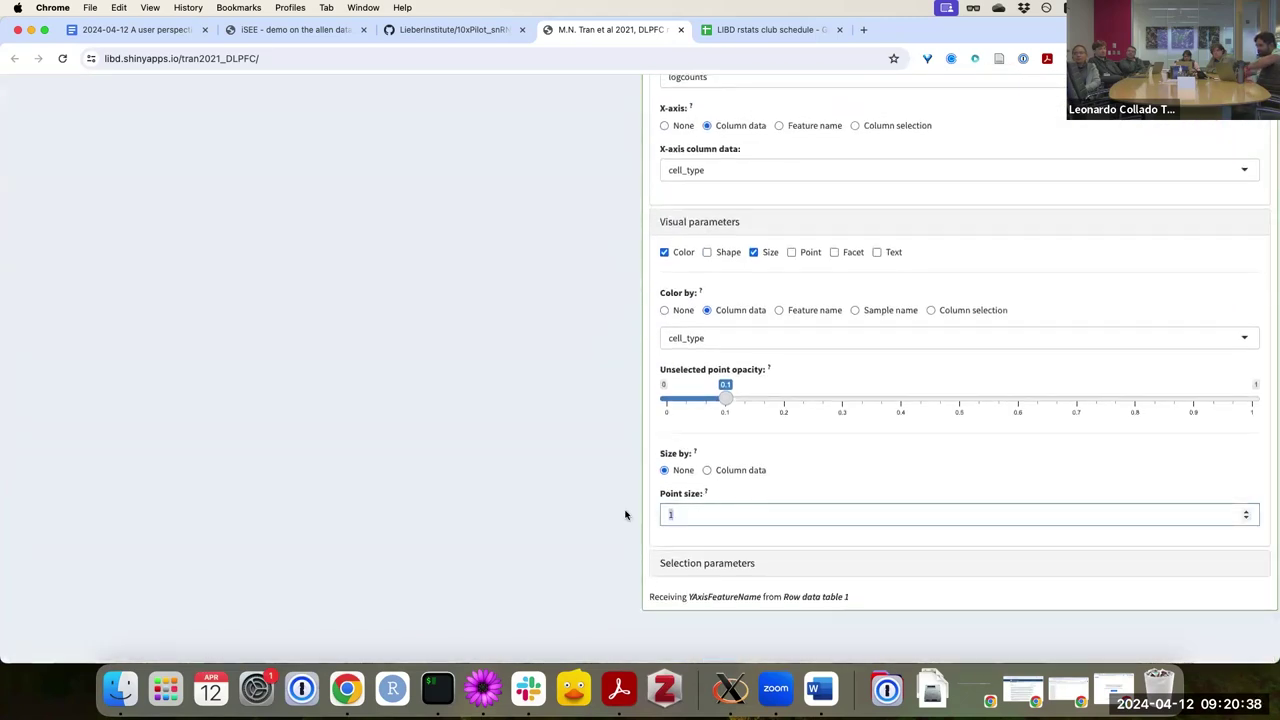
Scroll up to the cell_type-coloured reduced dimension plot and the Complex heatmap 1 panel
scroll(579, 466, up, 9)
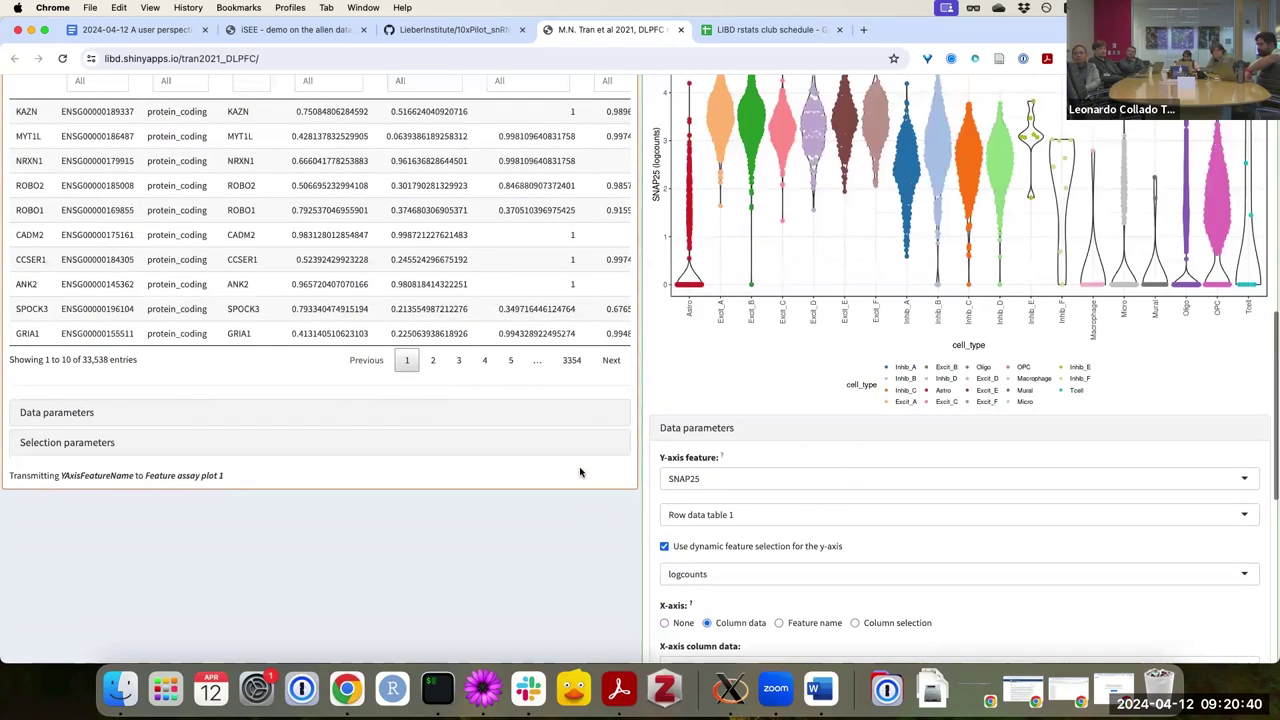
scroll(579, 472, up, 3)
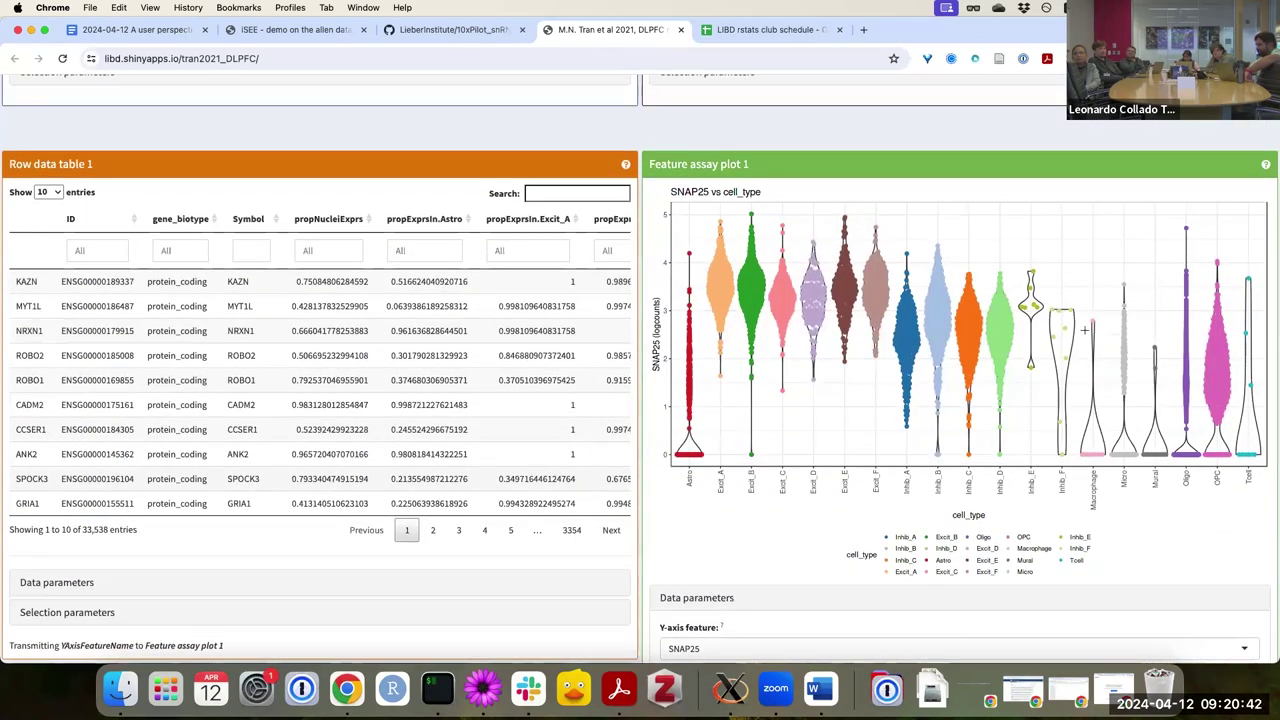
mouse_move(1058, 396)
scroll(917, 407, down, 10)
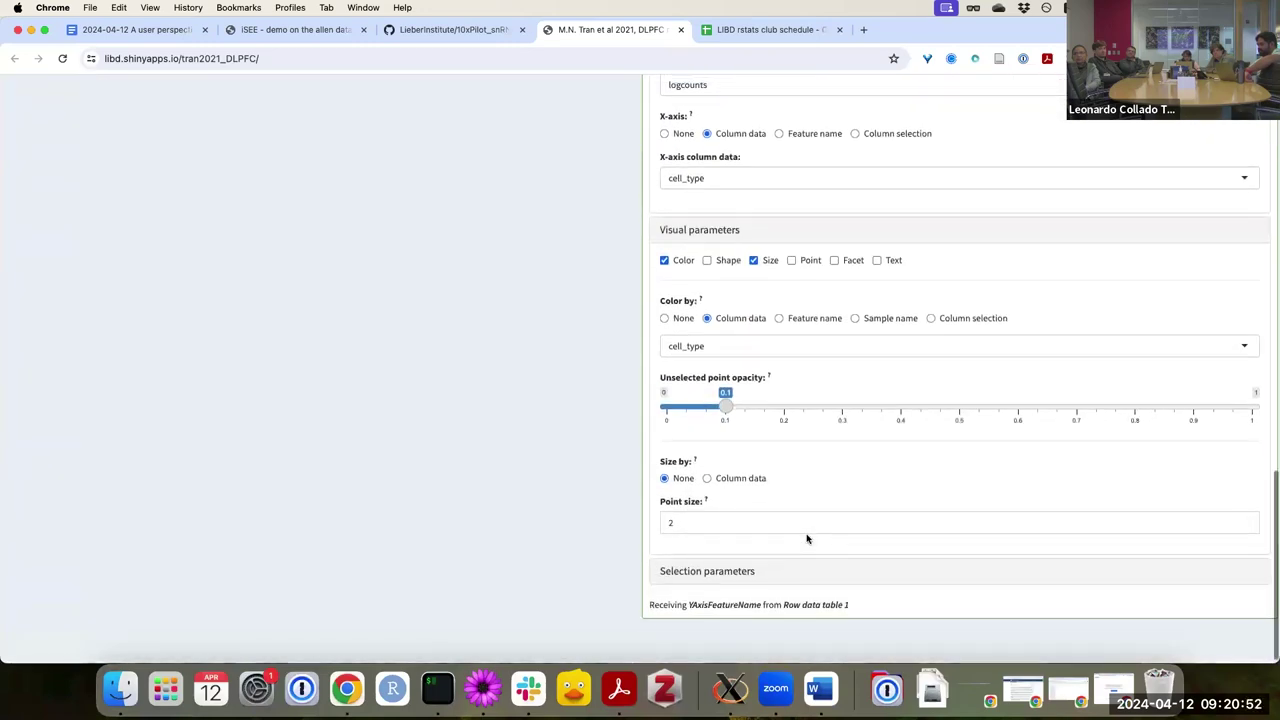
scroll(806, 534, up, 15)
Show Reduced dimension plot 1's data settings and set its Type to TSNE
scroll(507, 451, down, 3)
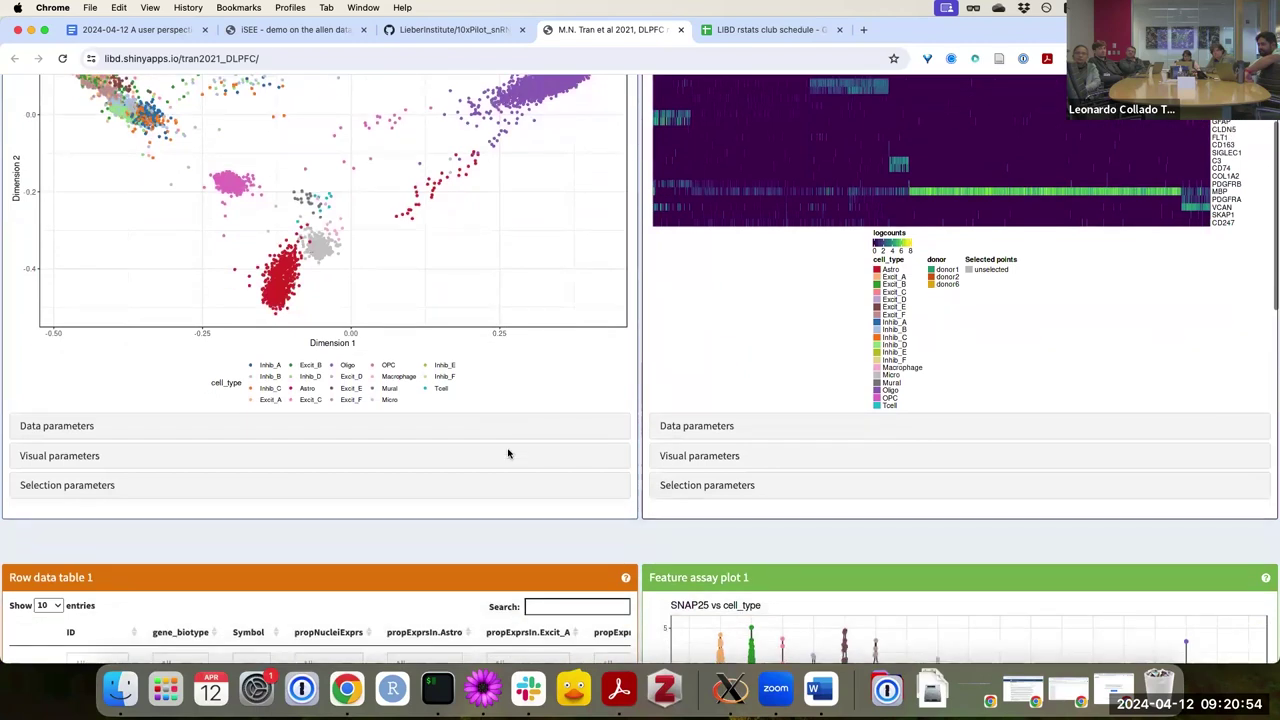
scroll(507, 451, up, 2)
scroll(507, 453, down, 2)
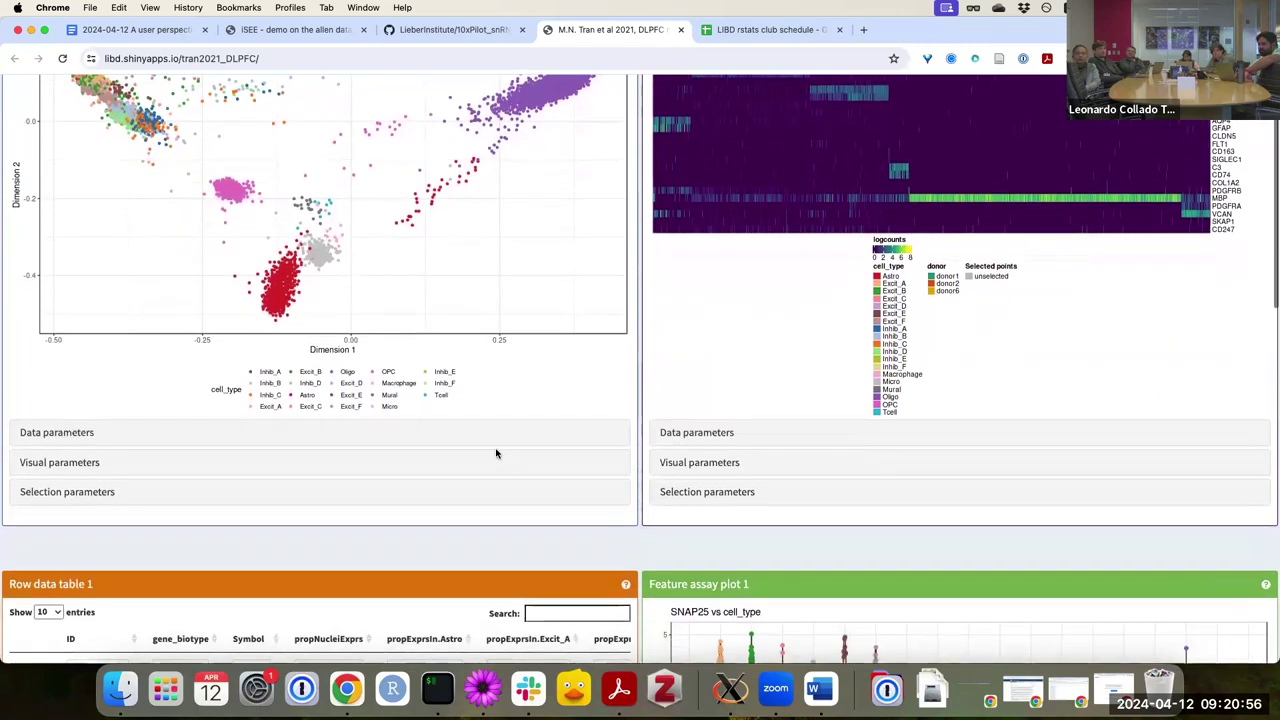
click(80, 433)
scroll(121, 410, down, 3)
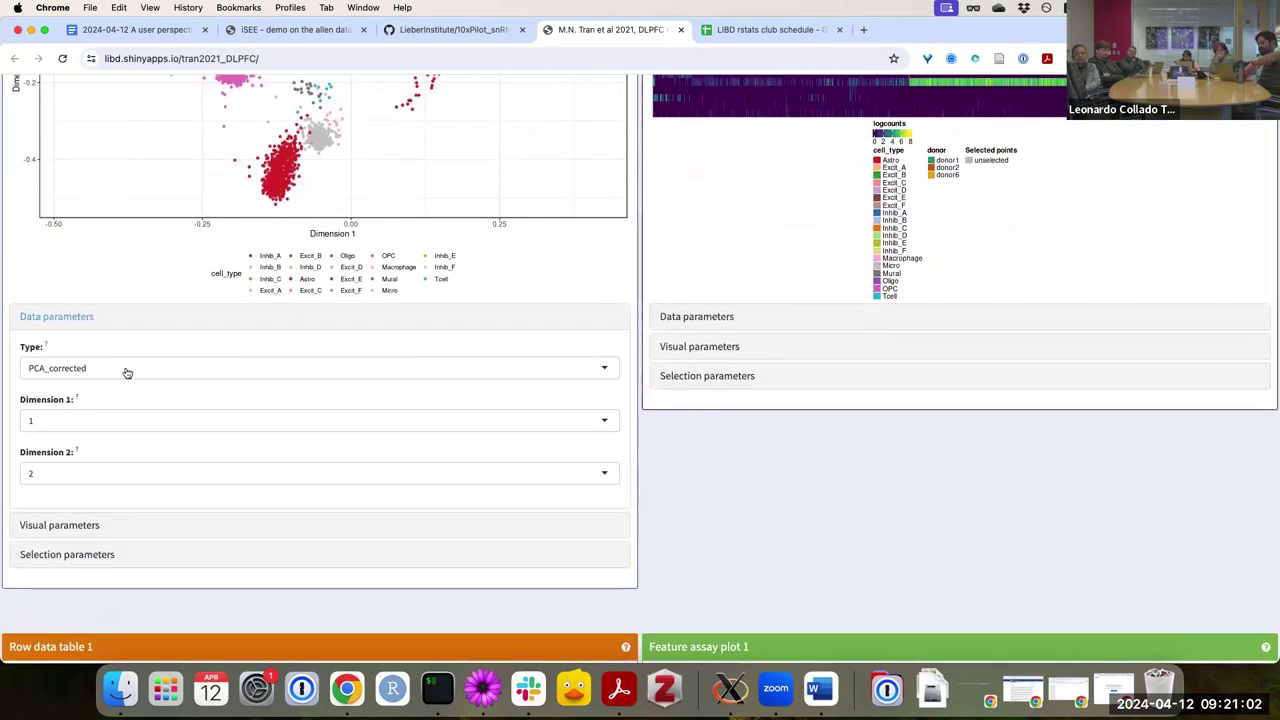
click(127, 370)
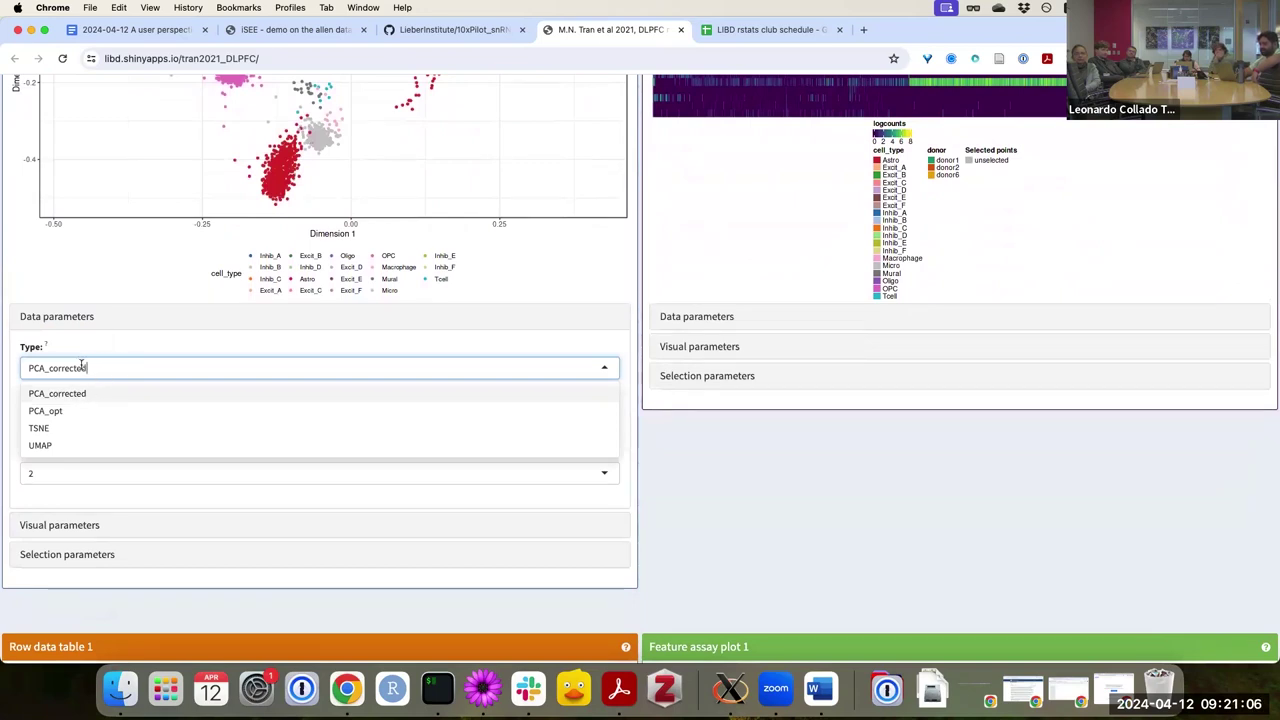
click(88, 428)
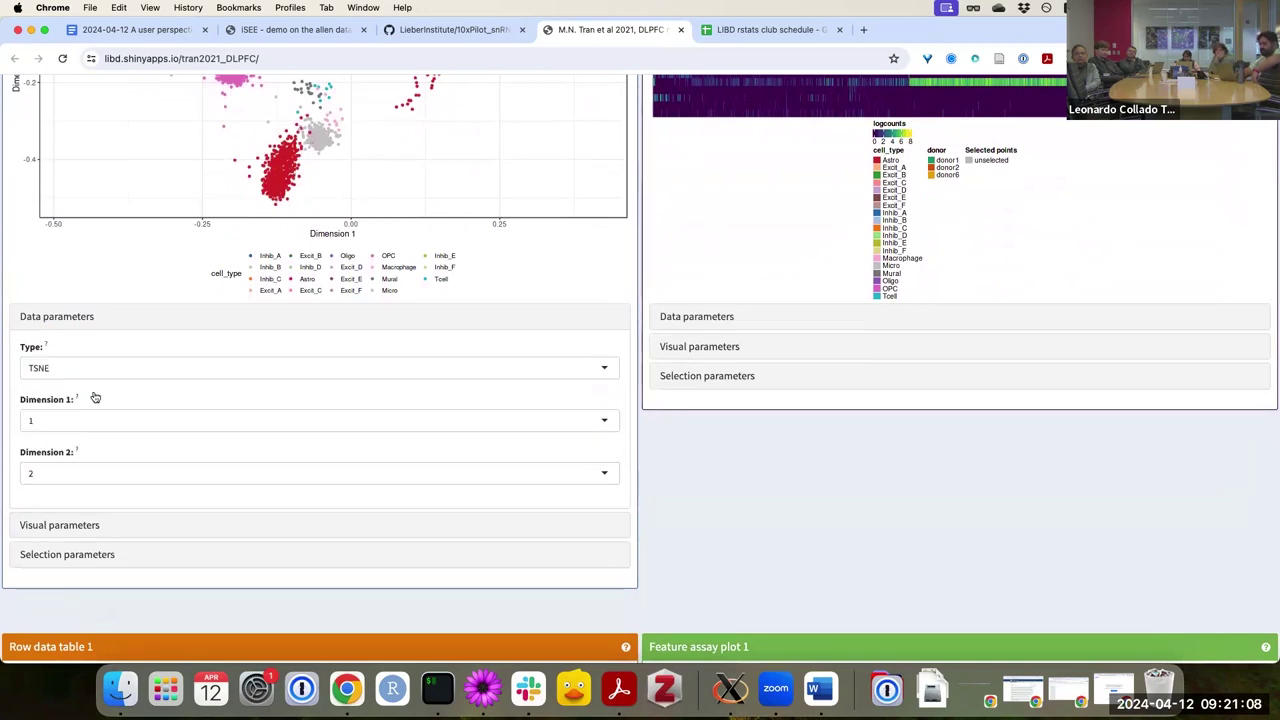
scroll(105, 336, up, 3)
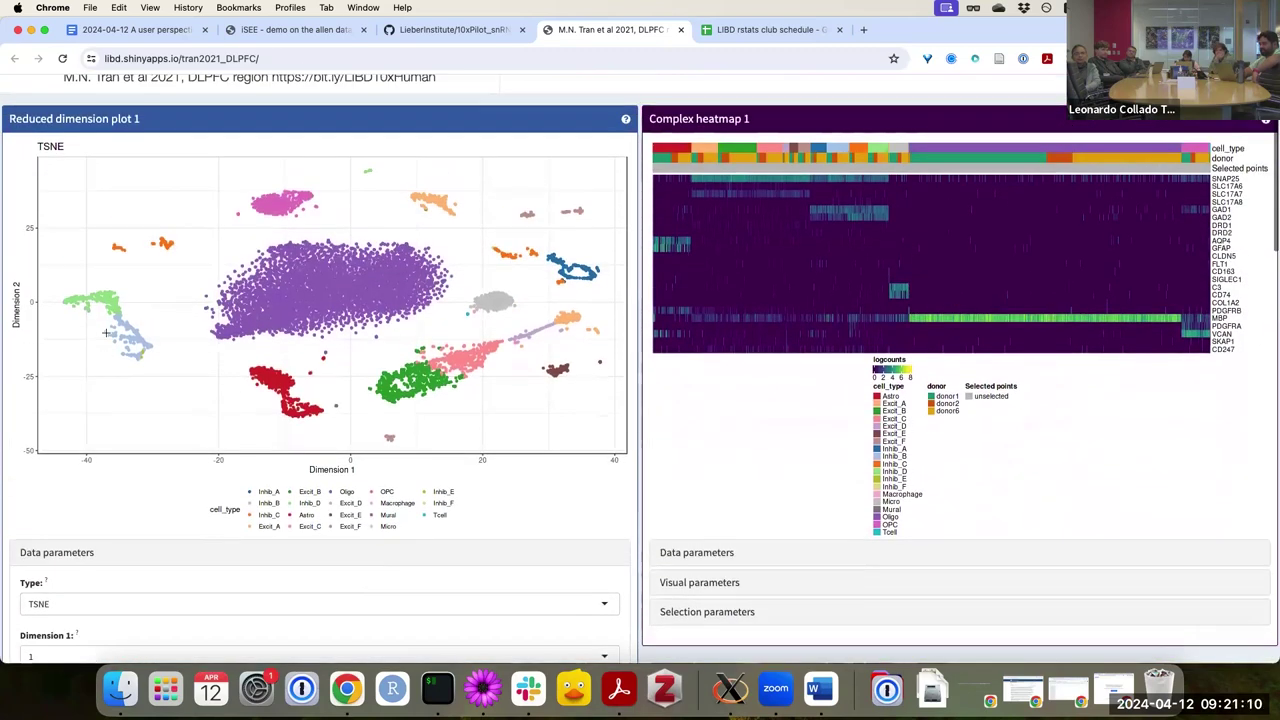
scroll(87, 404, down, 1)
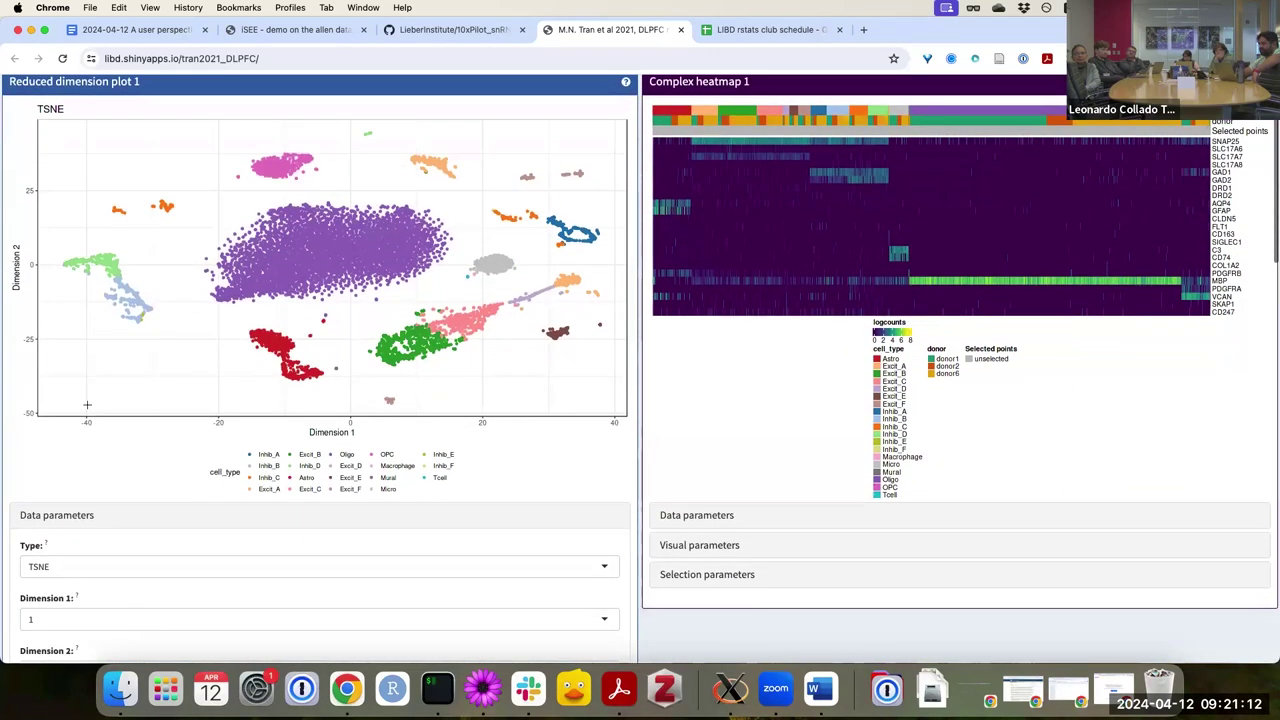
scroll(87, 404, down, 1)
scroll(90, 430, down, 2)
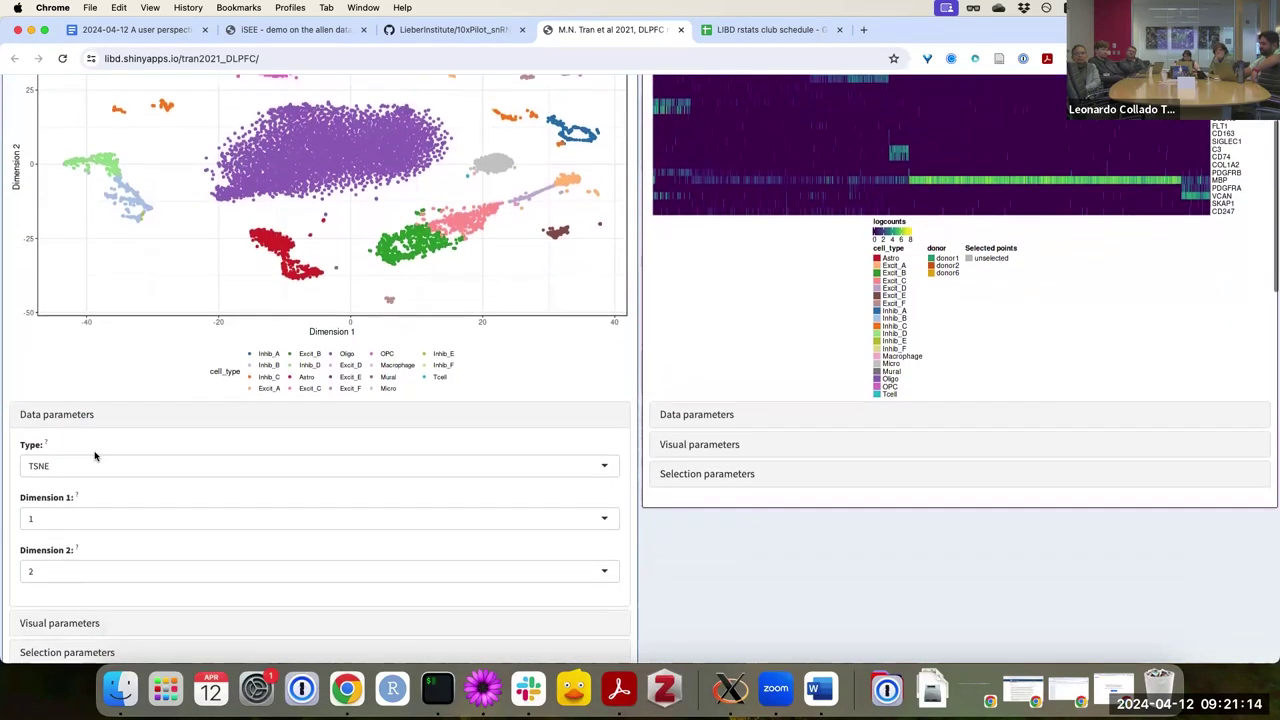
Change the reduced dimension Type to UMAP
click(94, 457)
scroll(95, 505, down, 1)
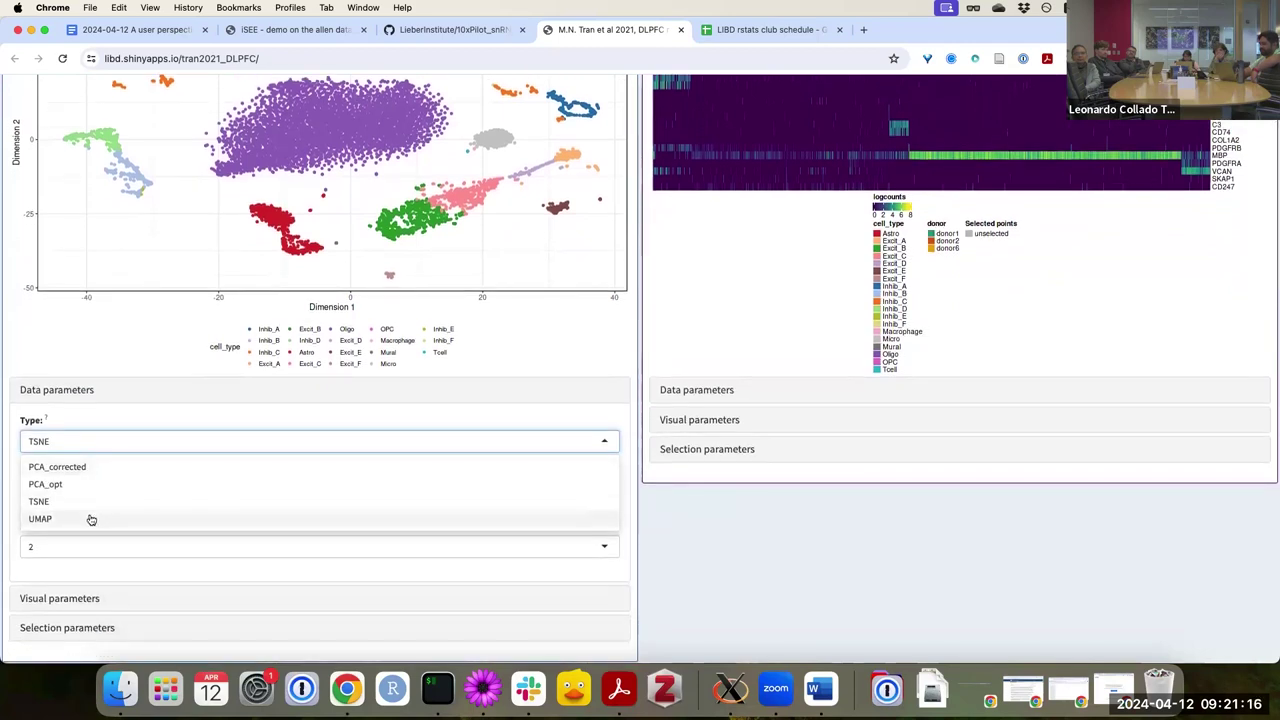
click(90, 518)
scroll(125, 390, up, 3)
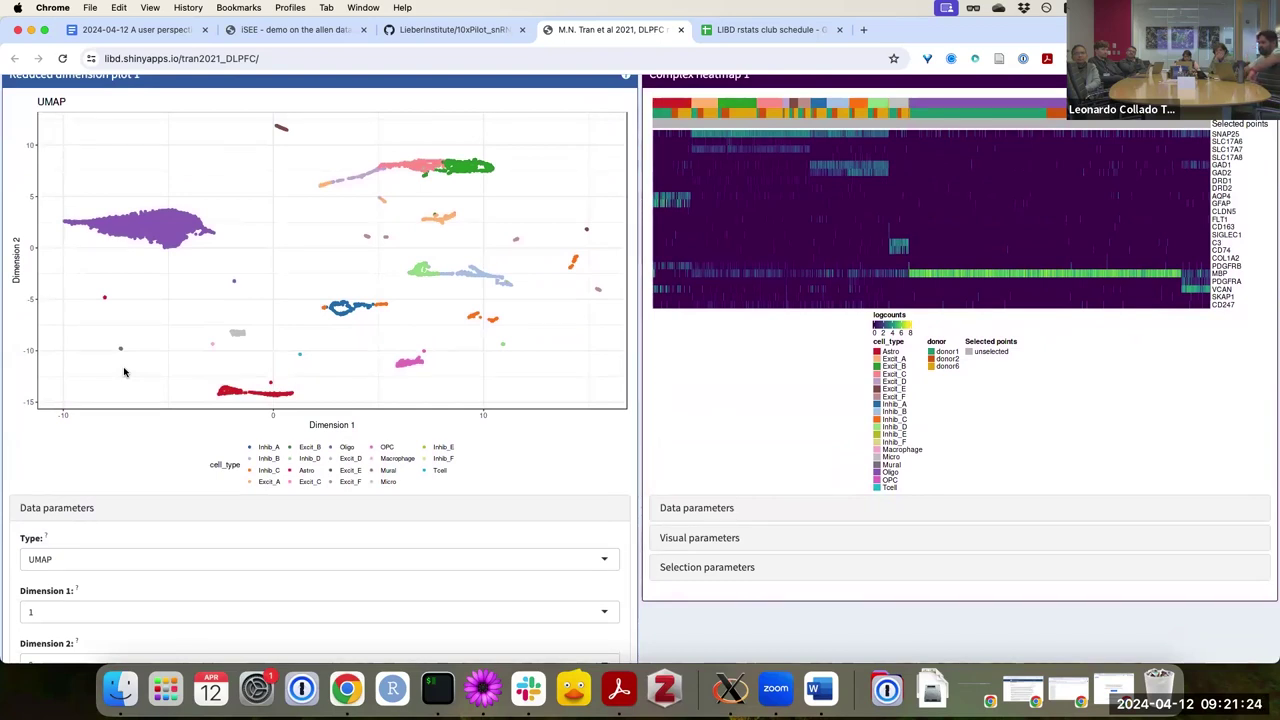
scroll(153, 440, down, 5)
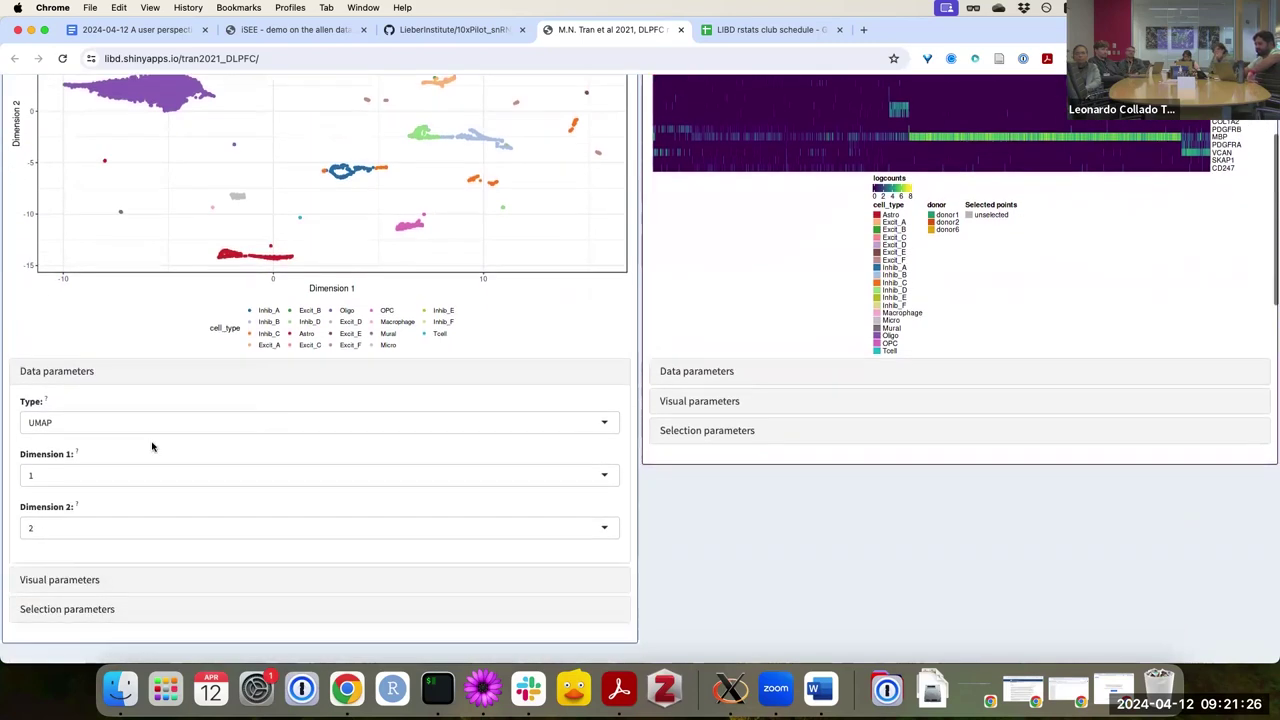
scroll(177, 388, up, 6)
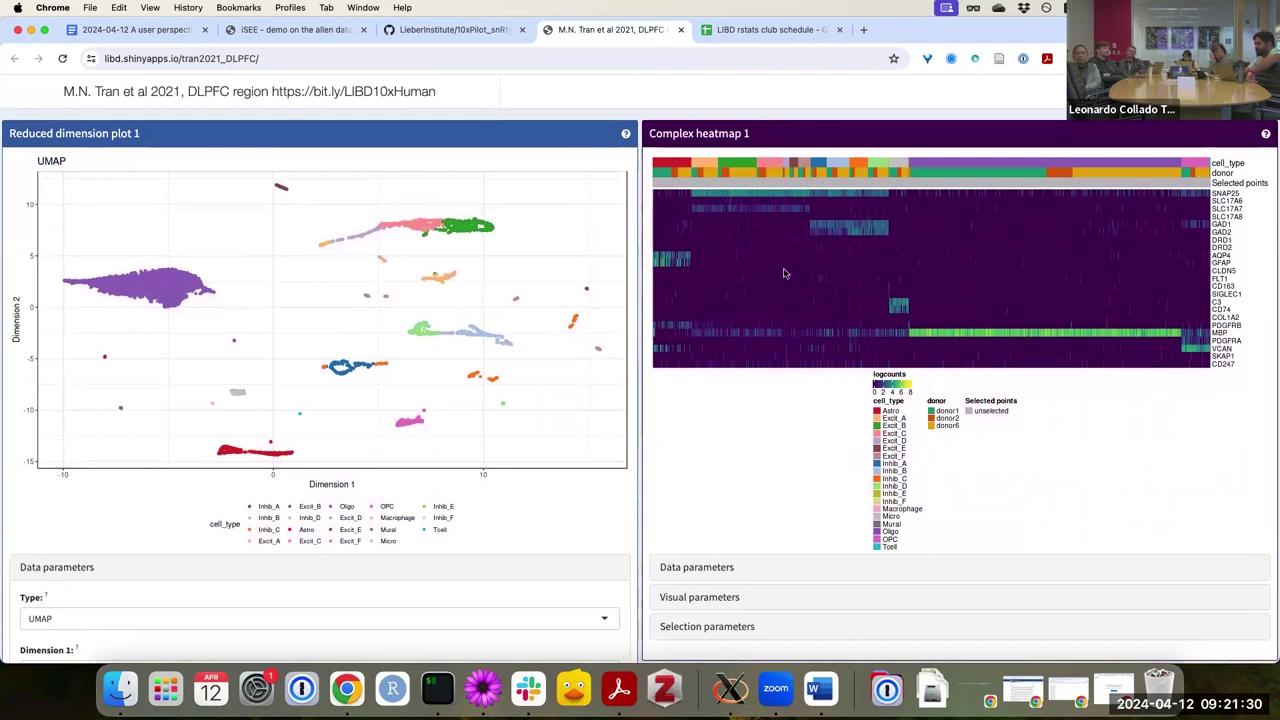
scroll(703, 438, down, 2)
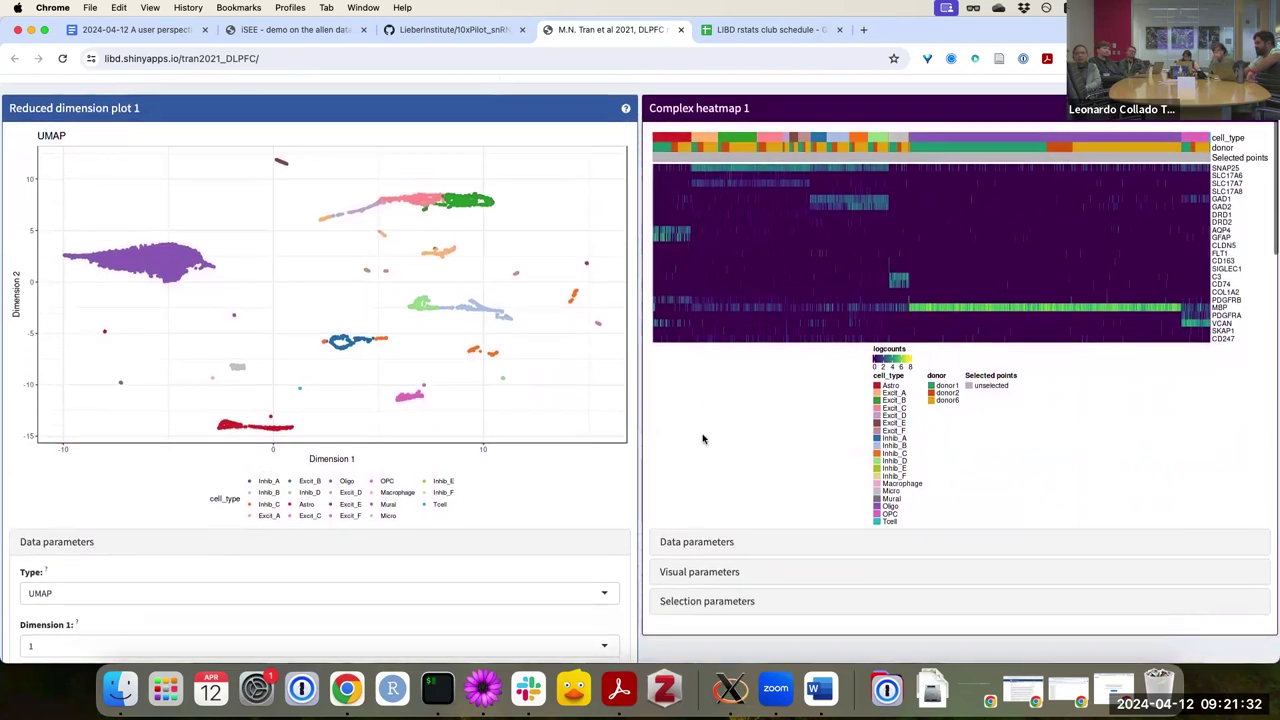
scroll(490, 500, down, 2)
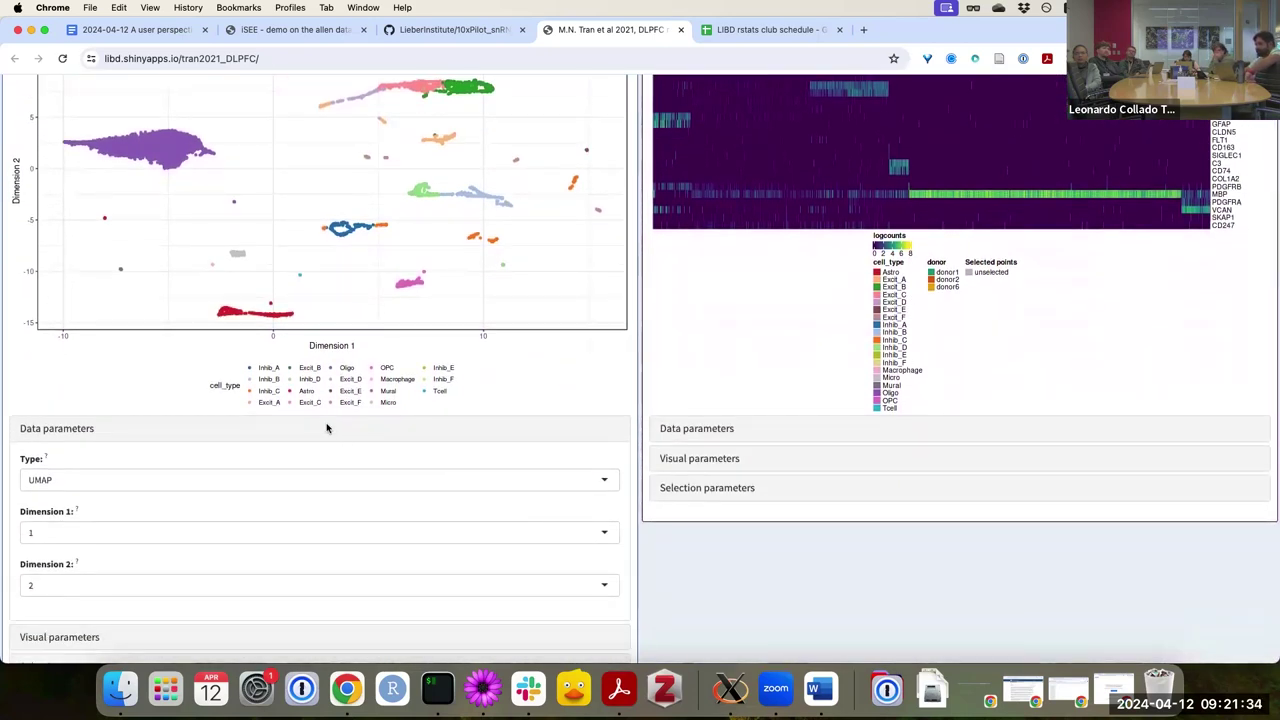
Collapse the reduced dimension plot's Data parameters and expand Complex heatmap 1's logcounts data settings
click(80, 430)
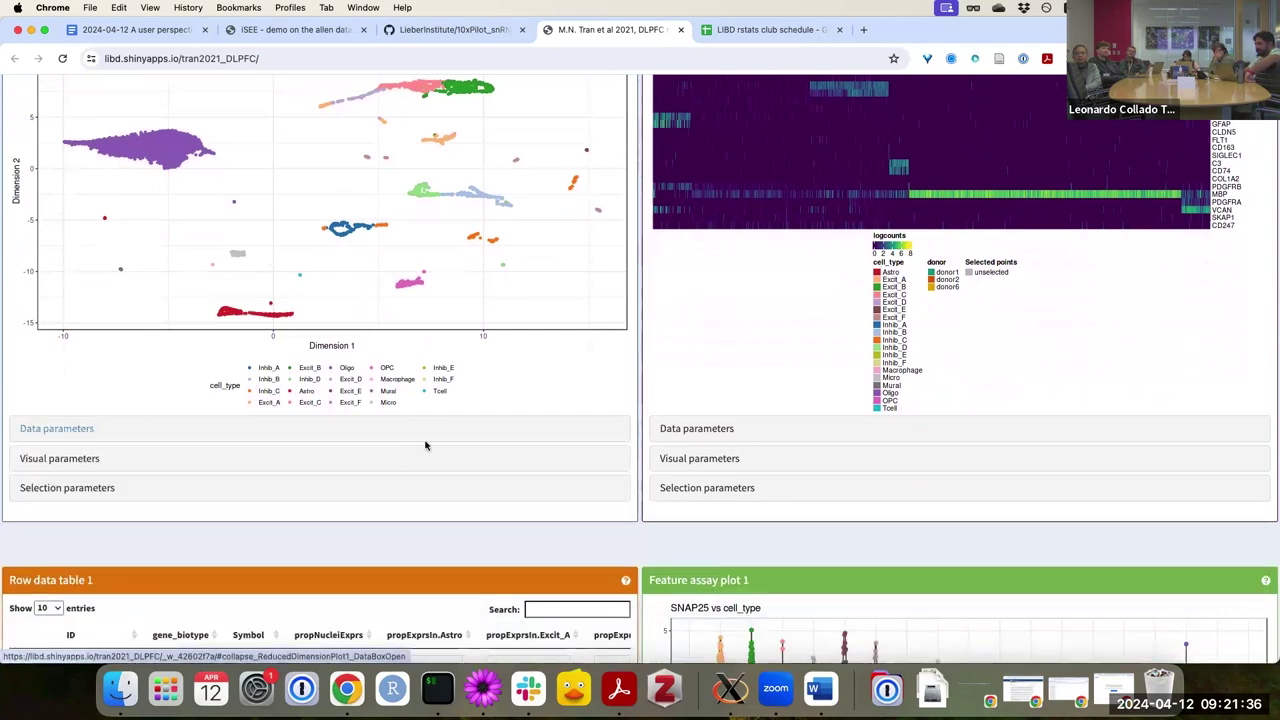
scroll(723, 371, up, 1)
scroll(723, 371, up, 1)
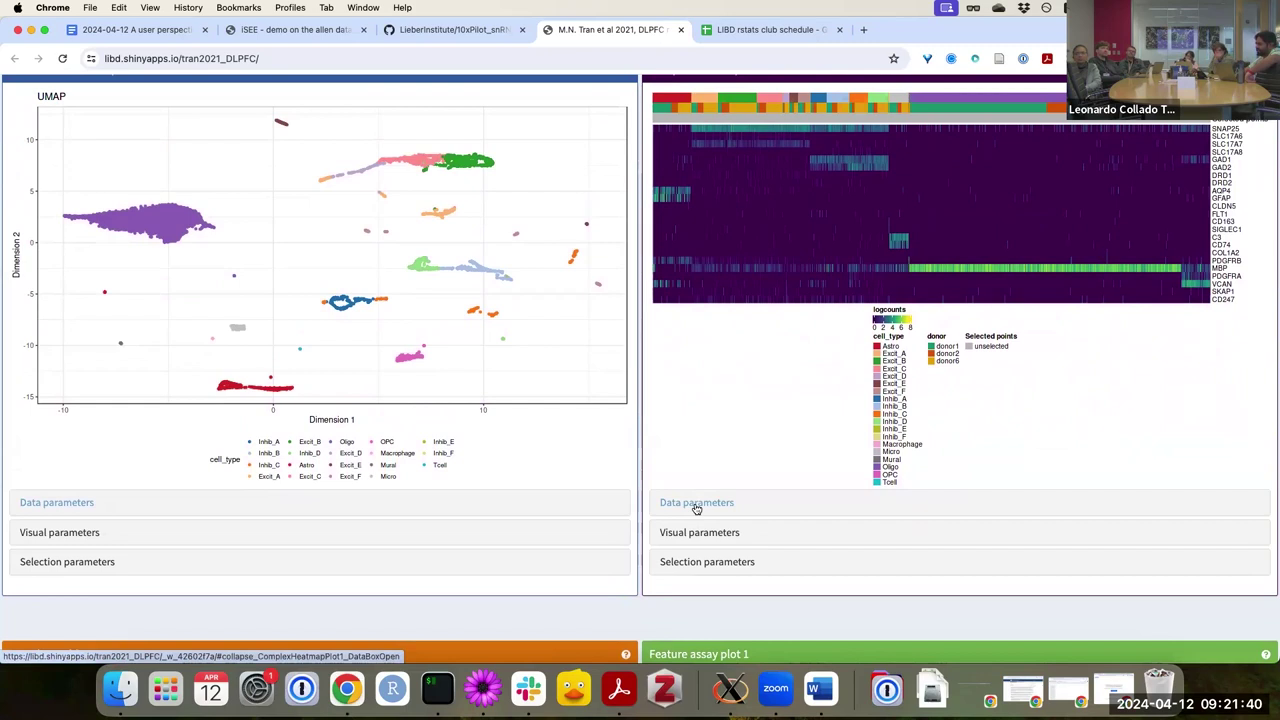
click(696, 506)
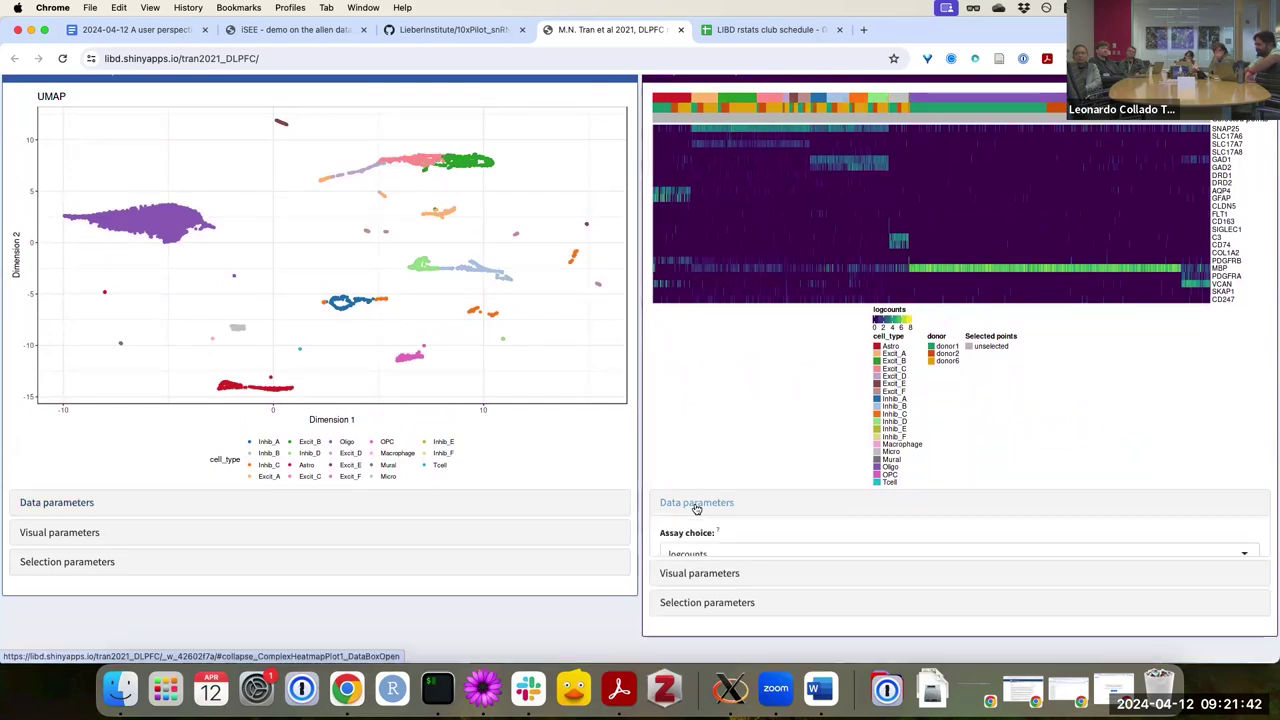
scroll(700, 480, down, 4)
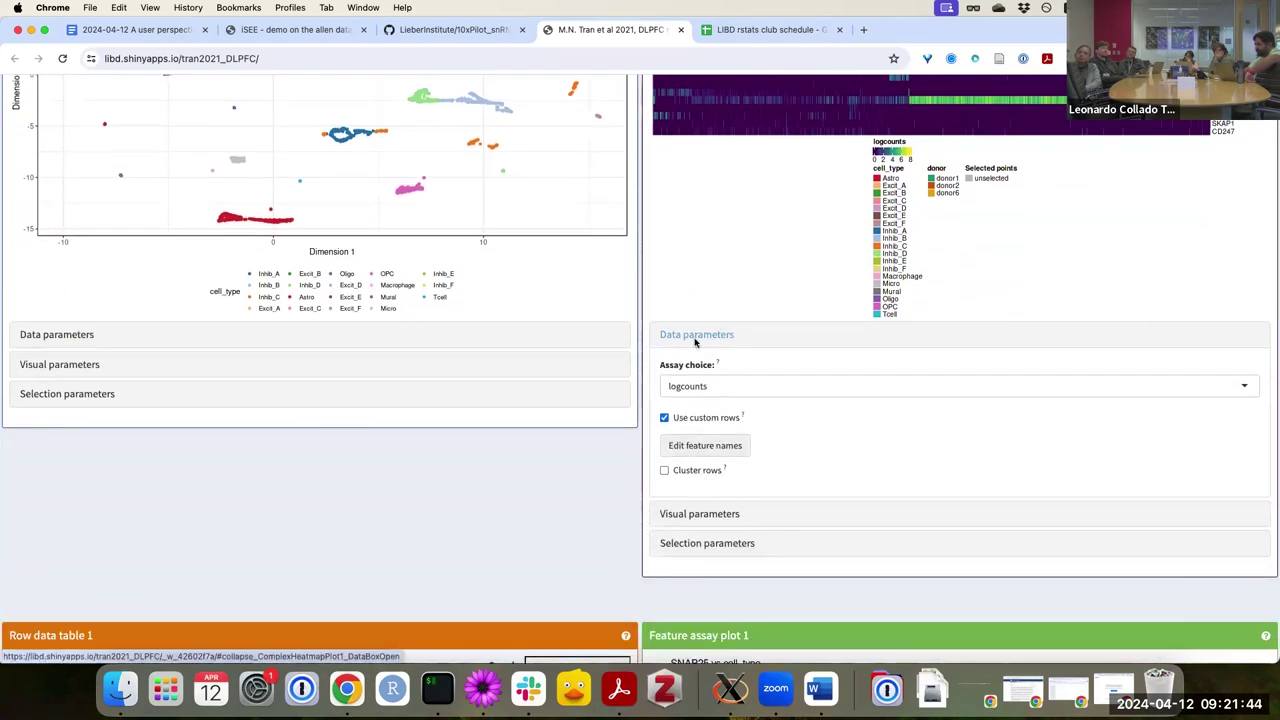
In the heatmap's feature name editor, replace CD247 with MOBP and validate the names
click(717, 445)
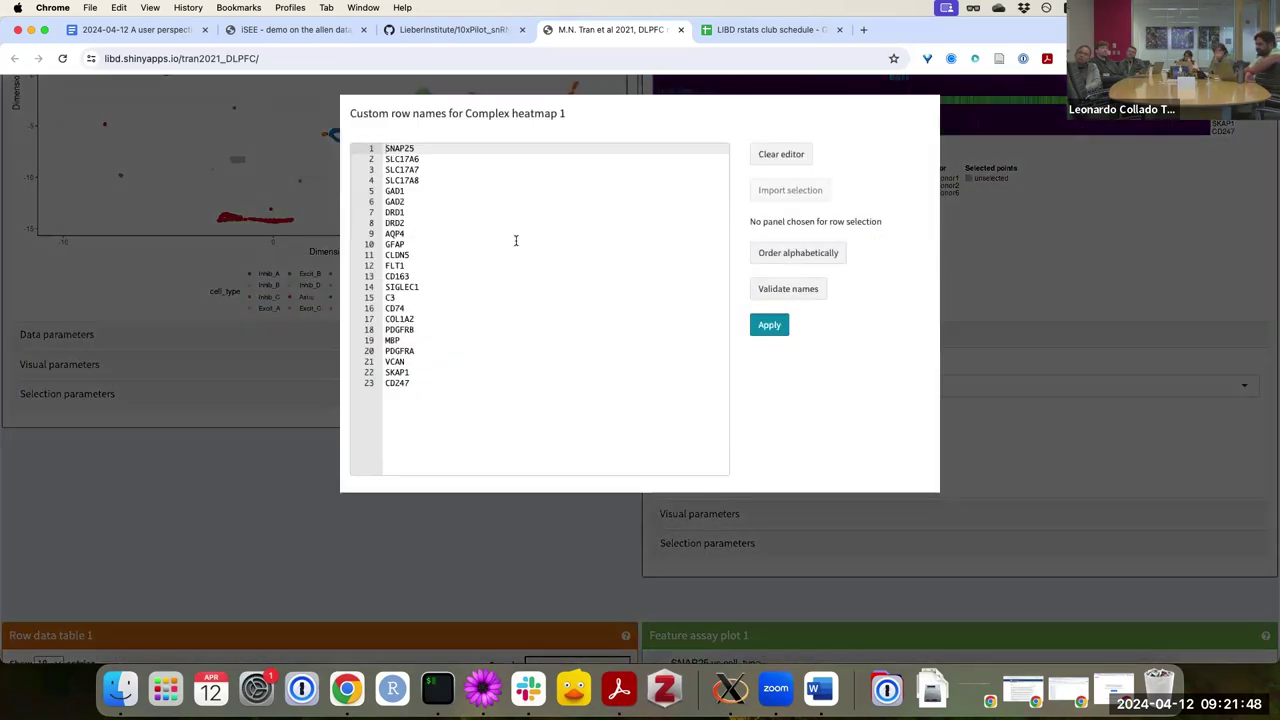
click(419, 373)
click(418, 391)
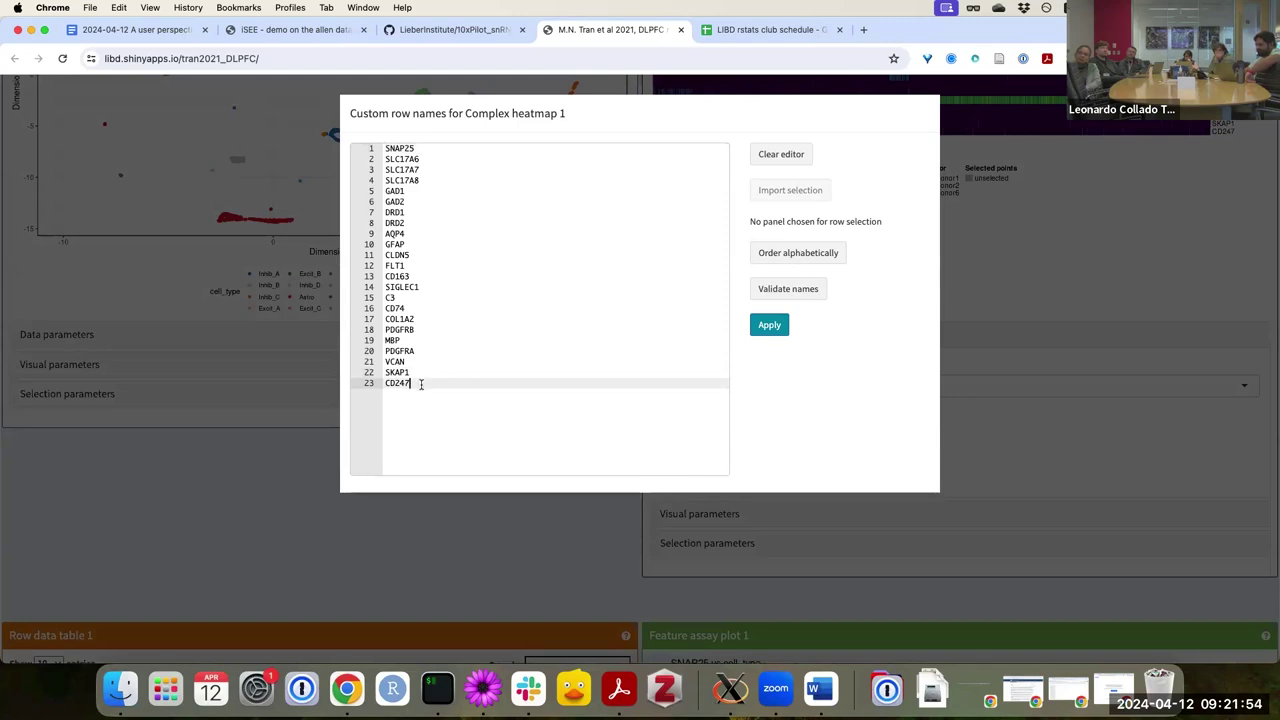
double_click(404, 383)
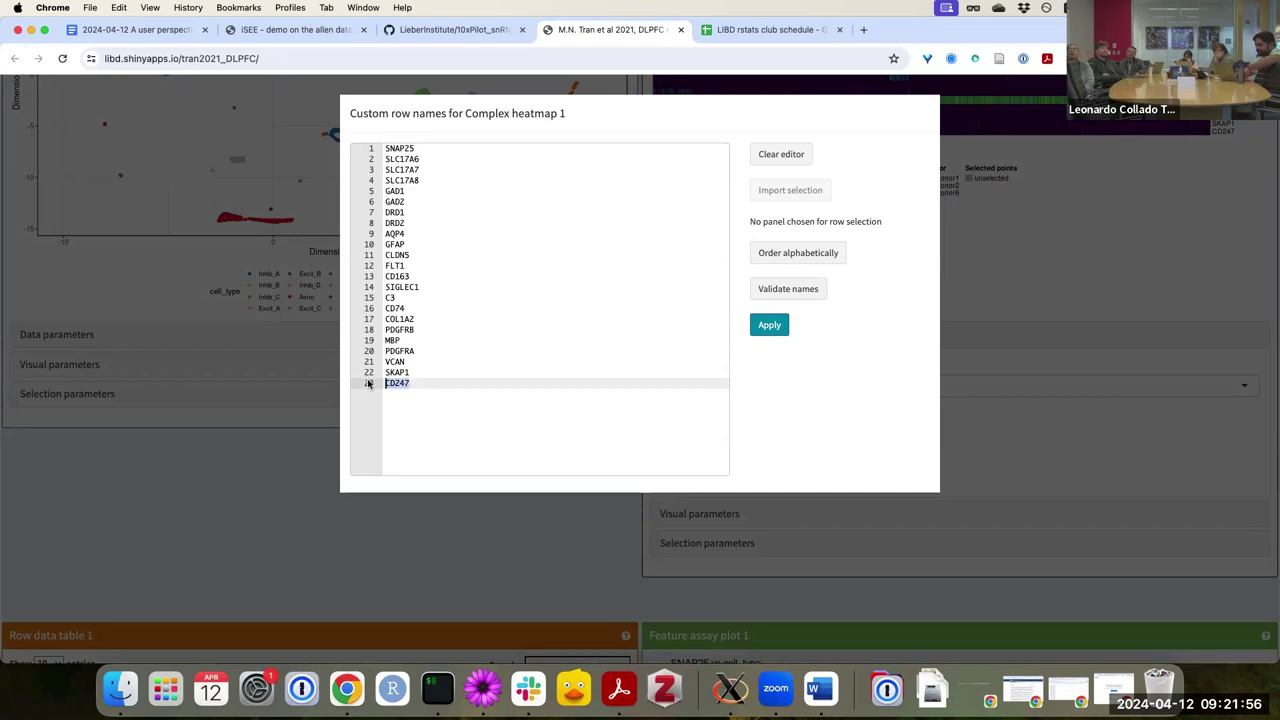
text(MOBP)
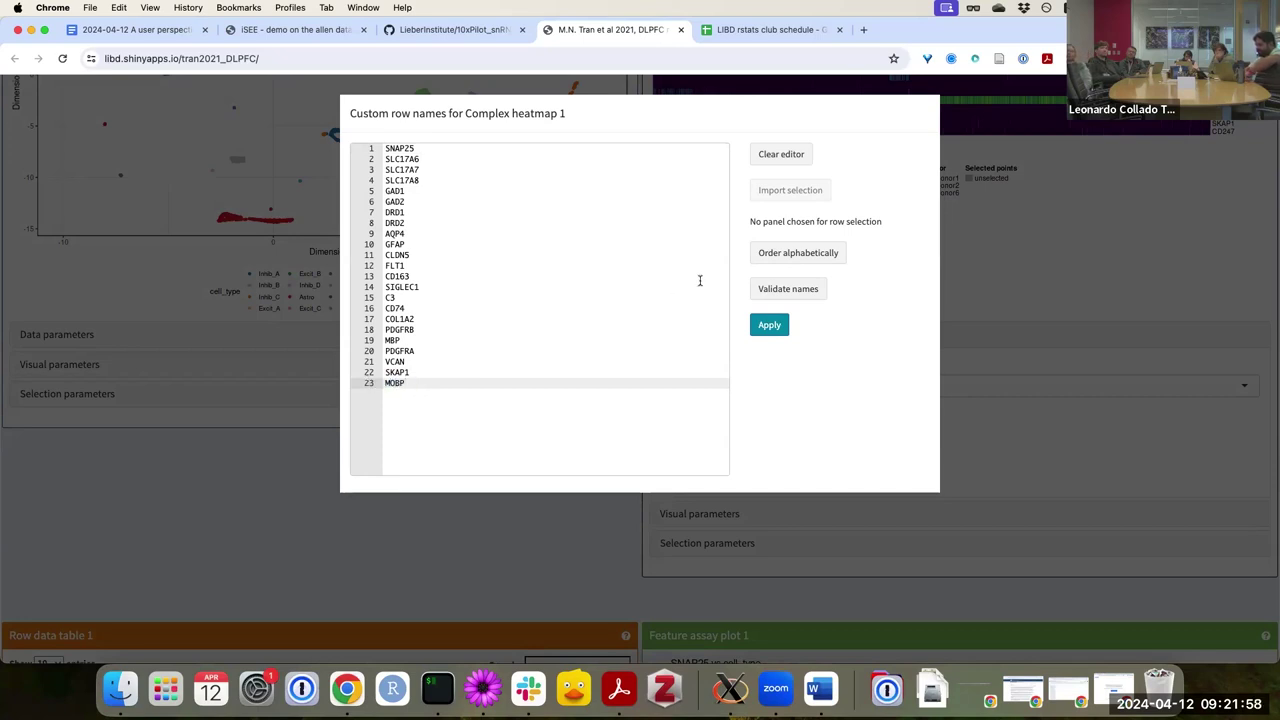
click(787, 292)
click(483, 392)
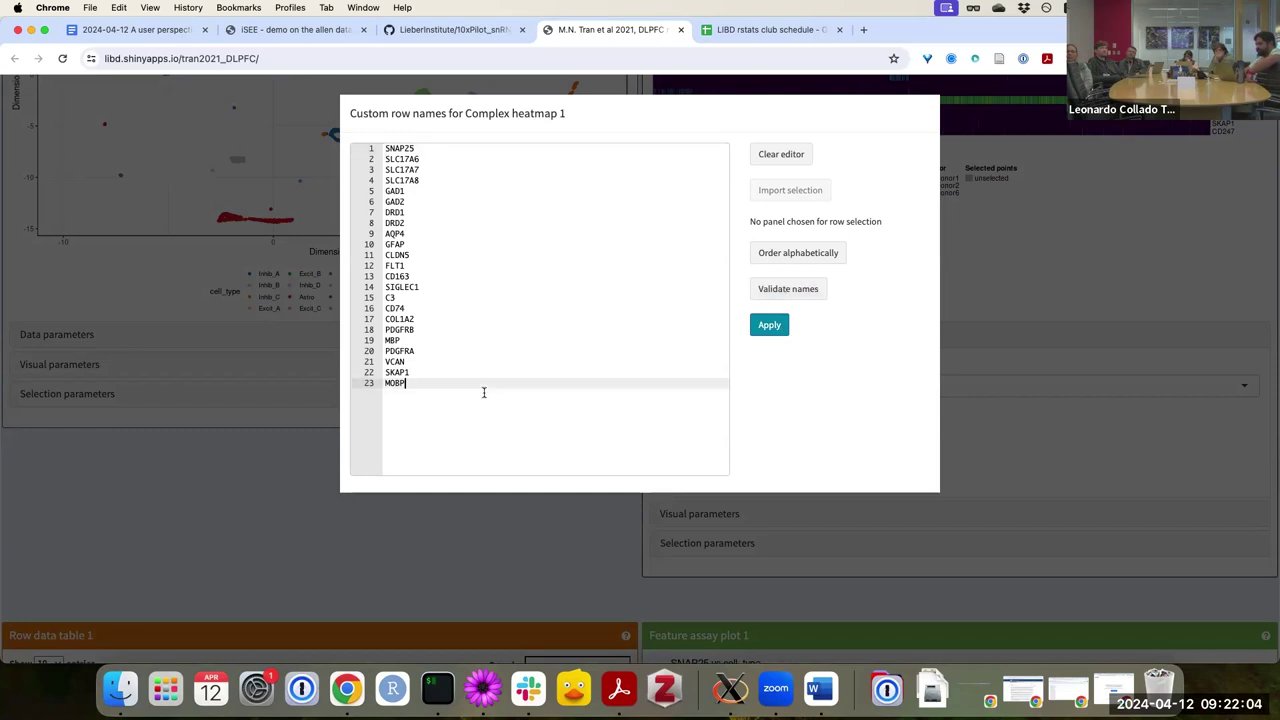
Apply the edited gene list and review the heatmap's new MOBP bottom row
click(768, 327)
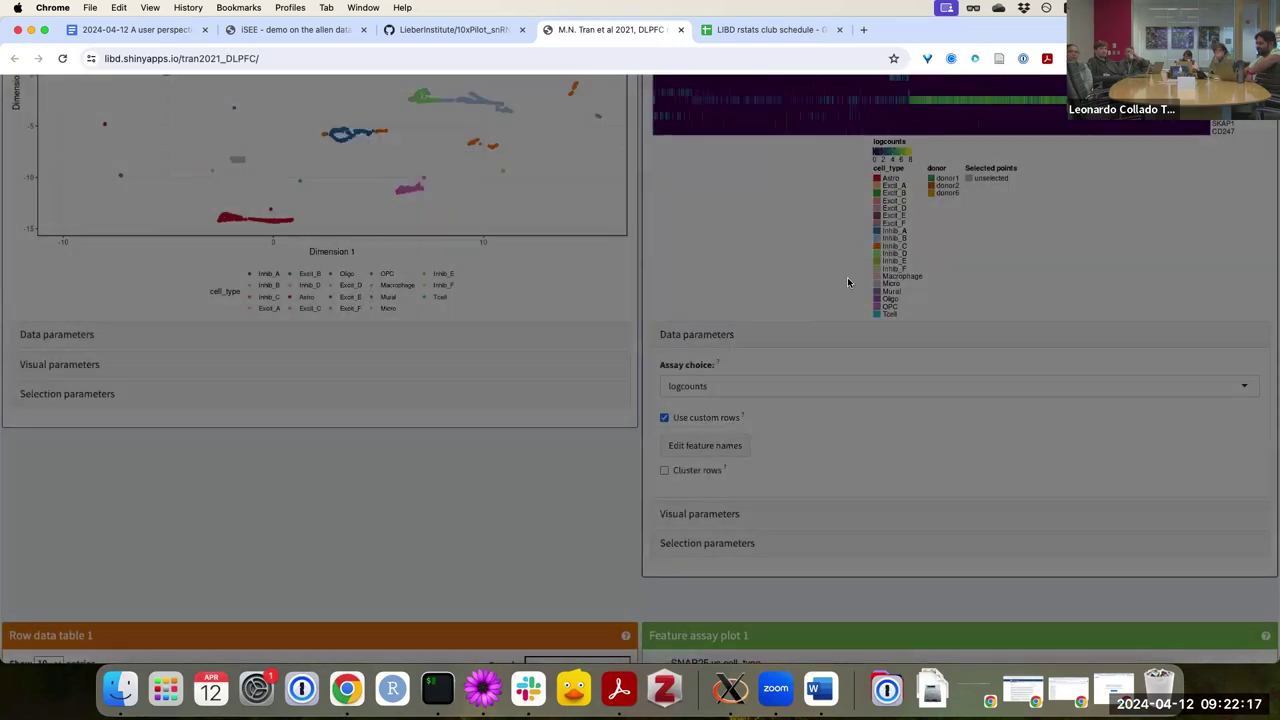
scroll(838, 265, up, 3)
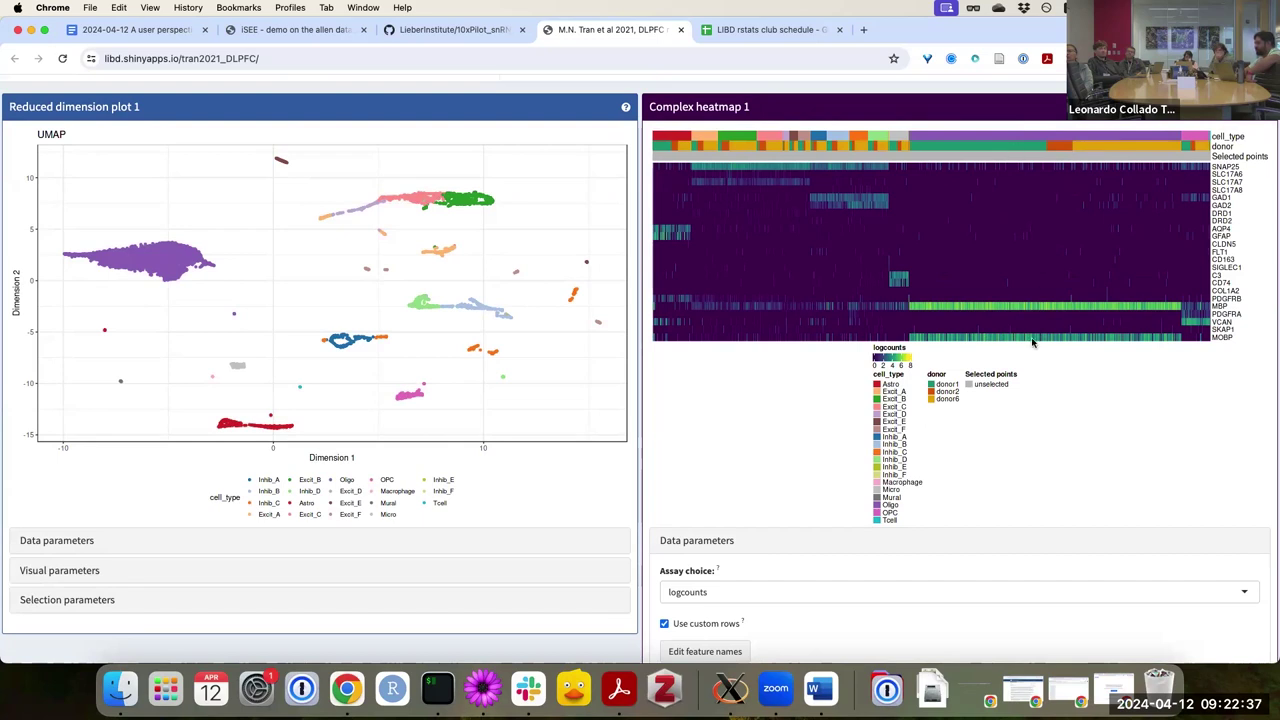
scroll(1017, 475, down, 3)
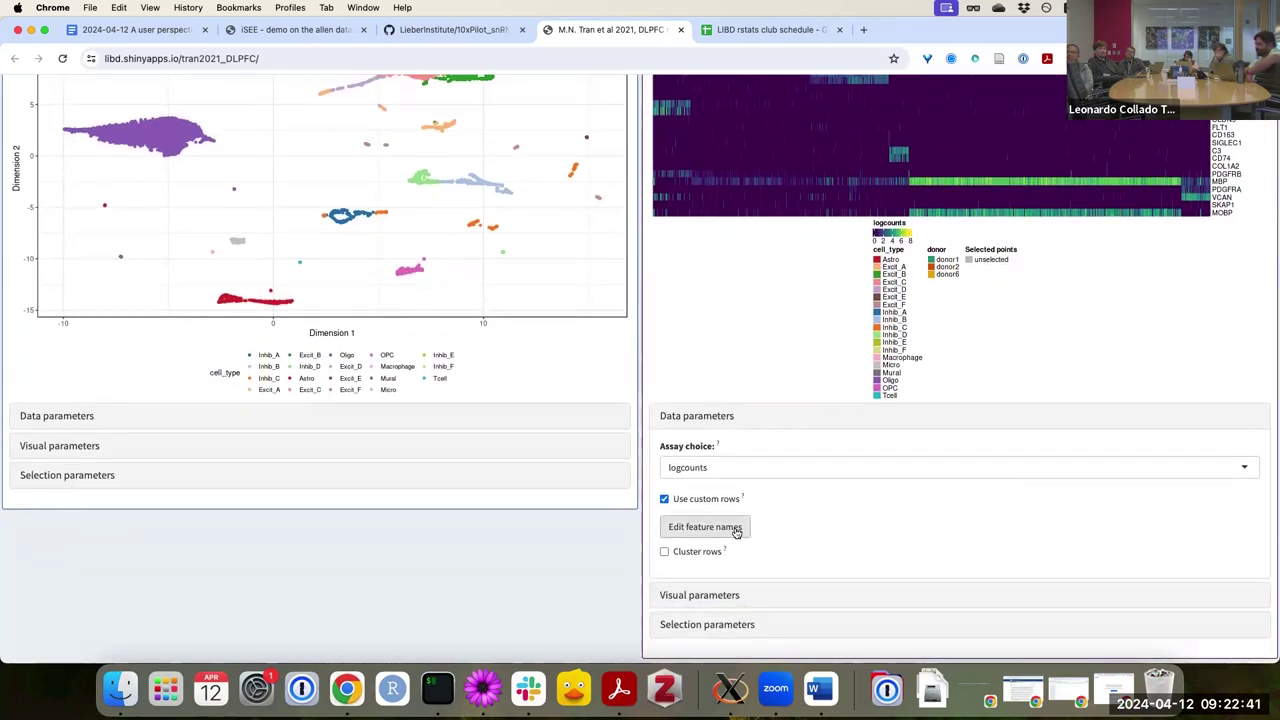
Turn on Cluster rows with spearman distance and ward.D2, then check the reordered genes
click(685, 554)
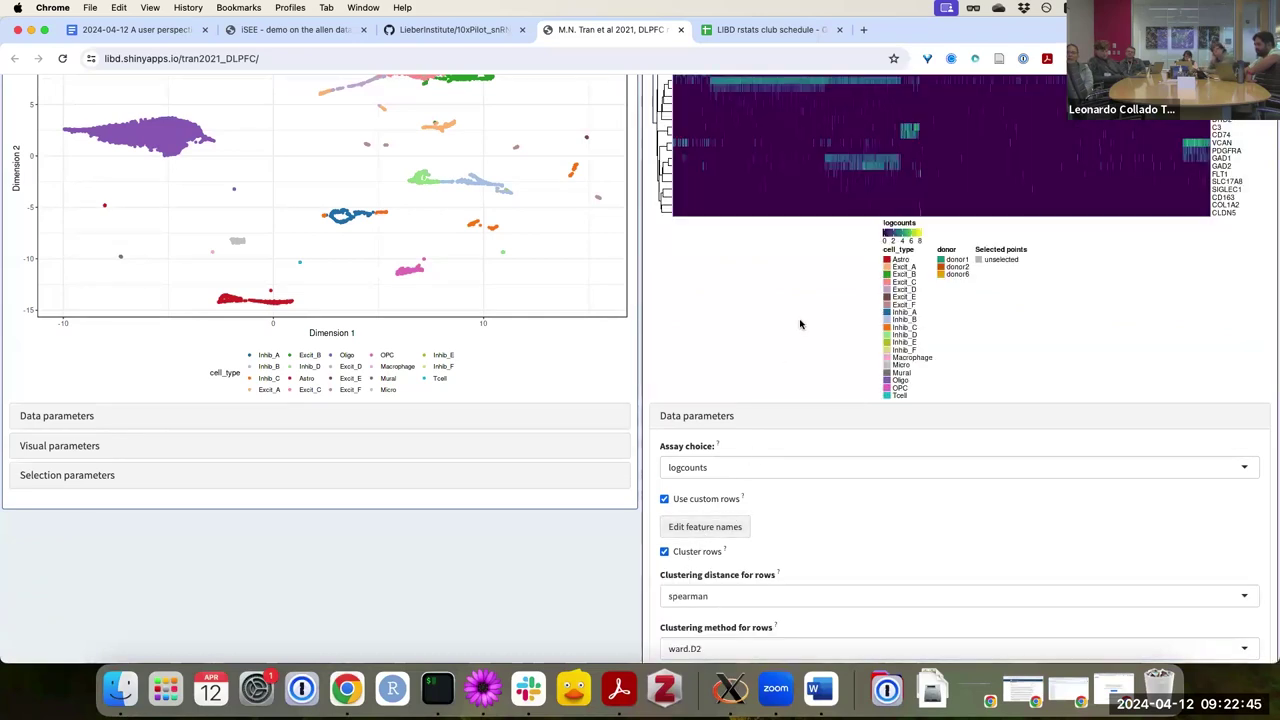
scroll(800, 323, up, 2)
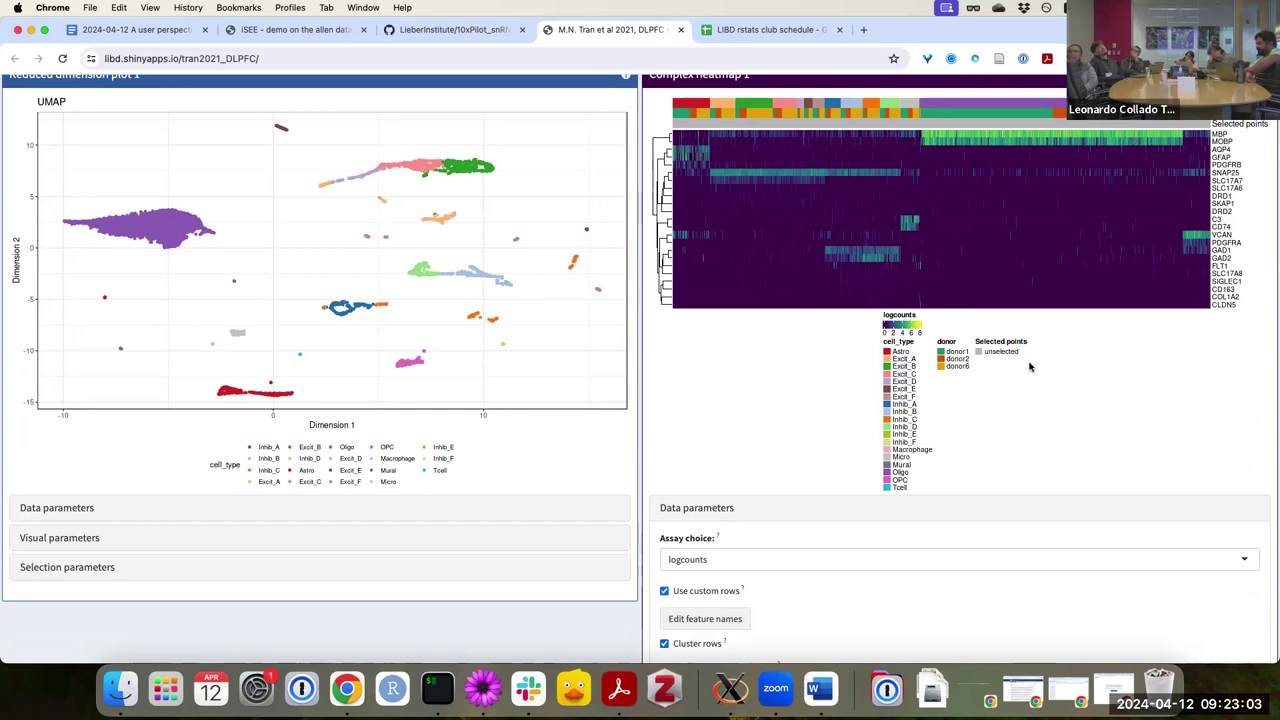
scroll(1015, 381, down, 1)
scroll(1015, 381, down, 5)
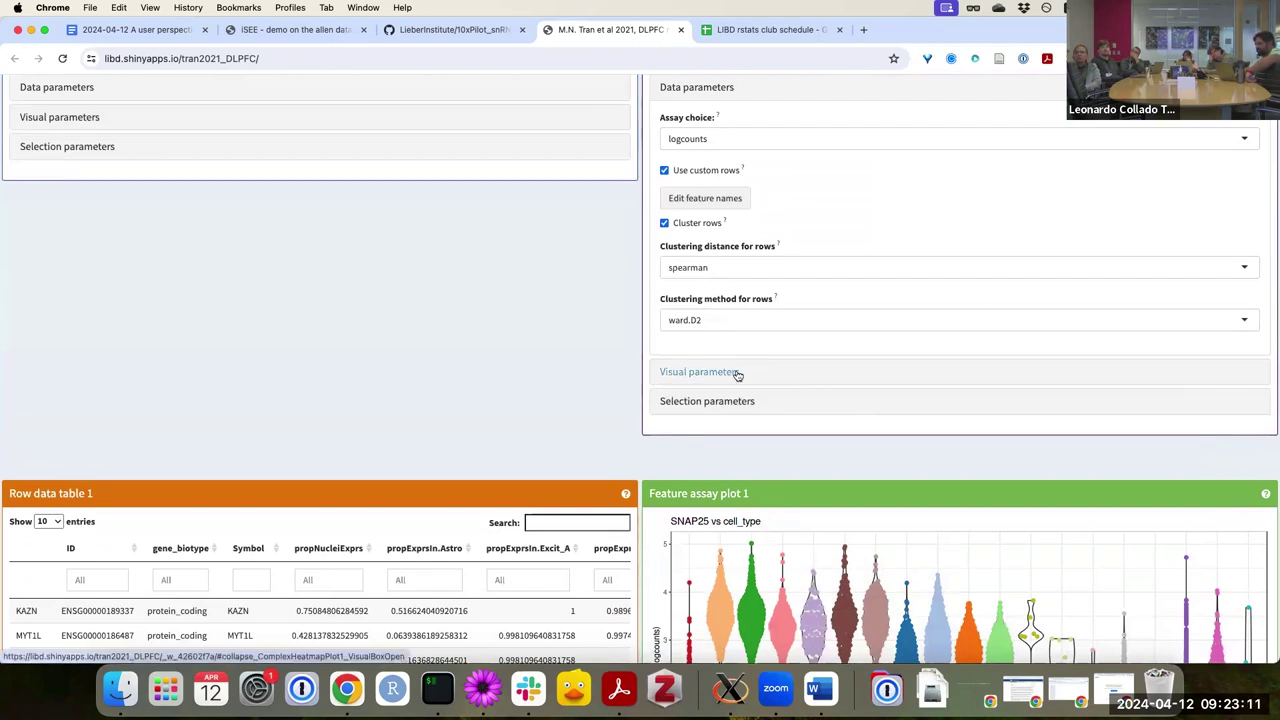
In Complex heatmap 1's visual parameters, add processBatch to the column annotations
click(737, 374)
scroll(750, 375, down, 2)
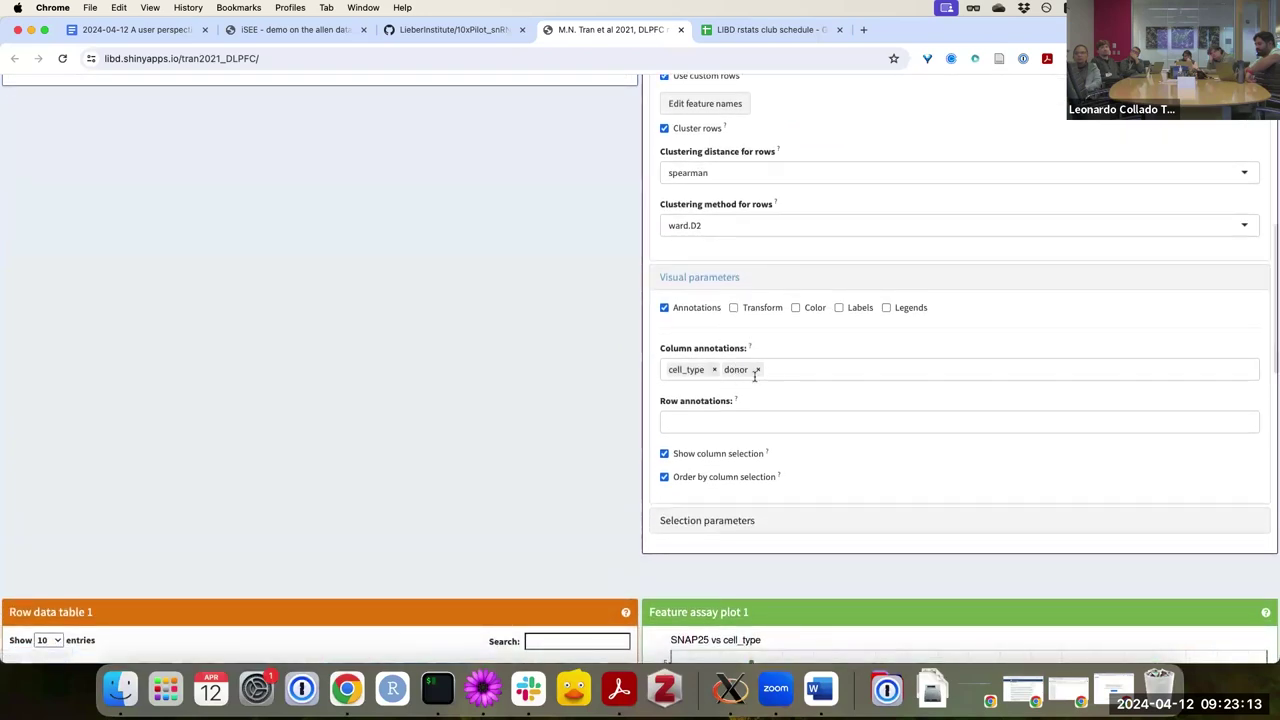
scroll(784, 368, up, 10)
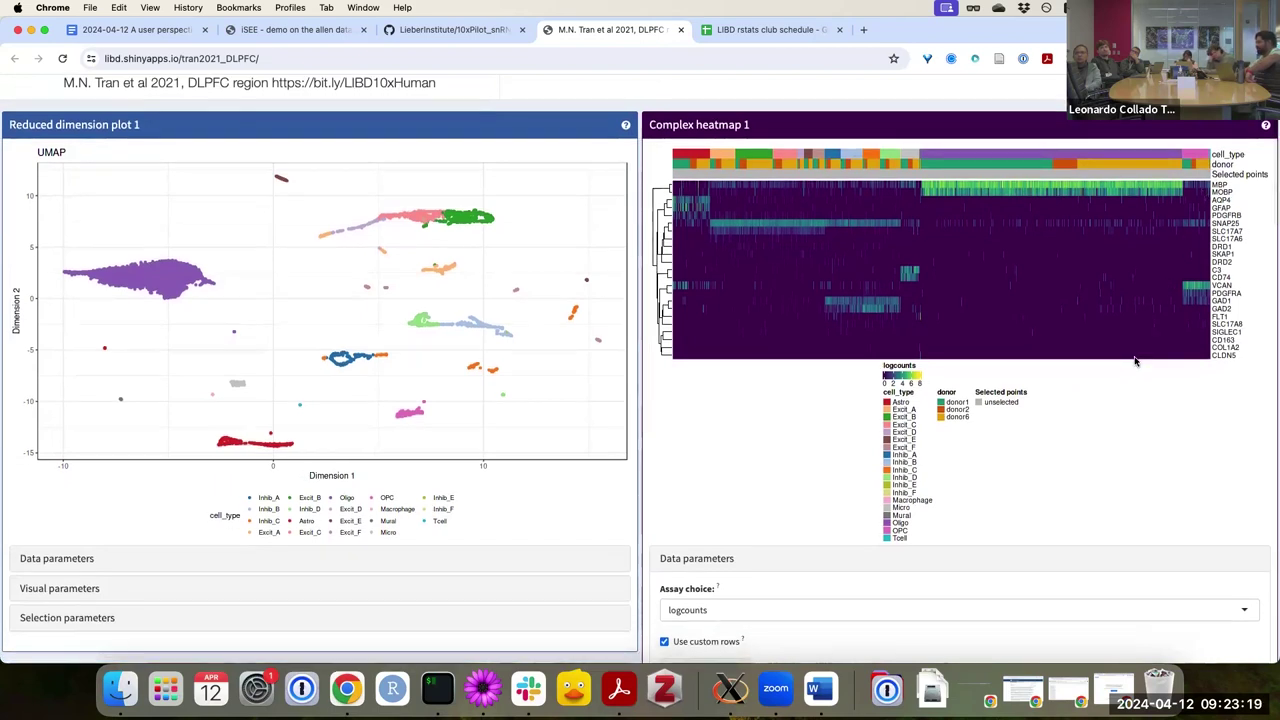
scroll(1000, 375, down, 5)
scroll(935, 390, down, 2)
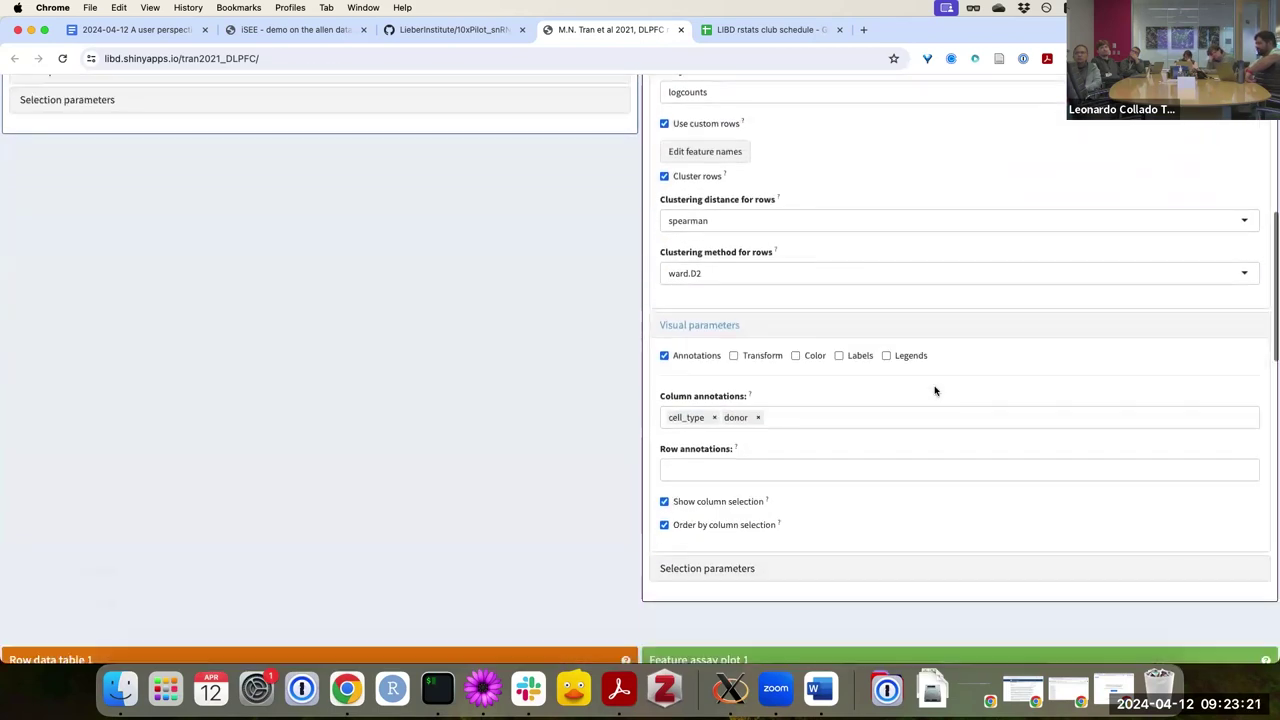
click(803, 420)
scroll(795, 484, down, 2)
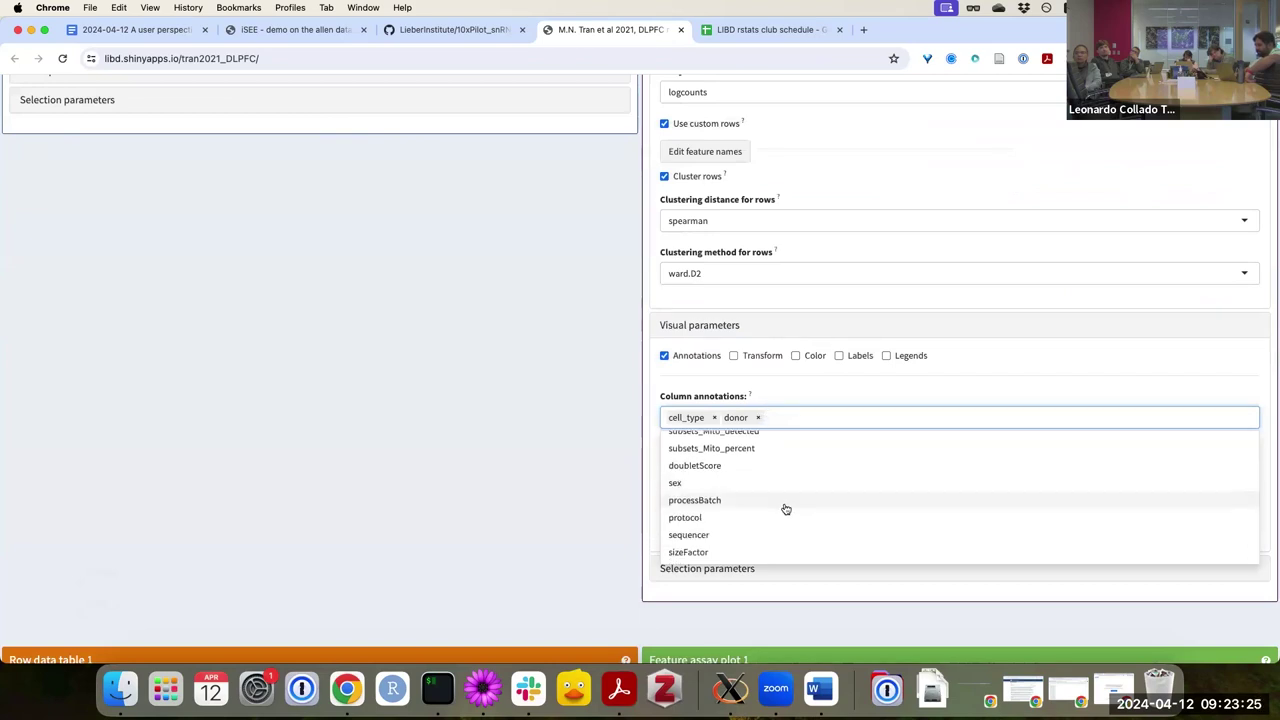
click(786, 509)
click(920, 392)
scroll(920, 392, up, 5)
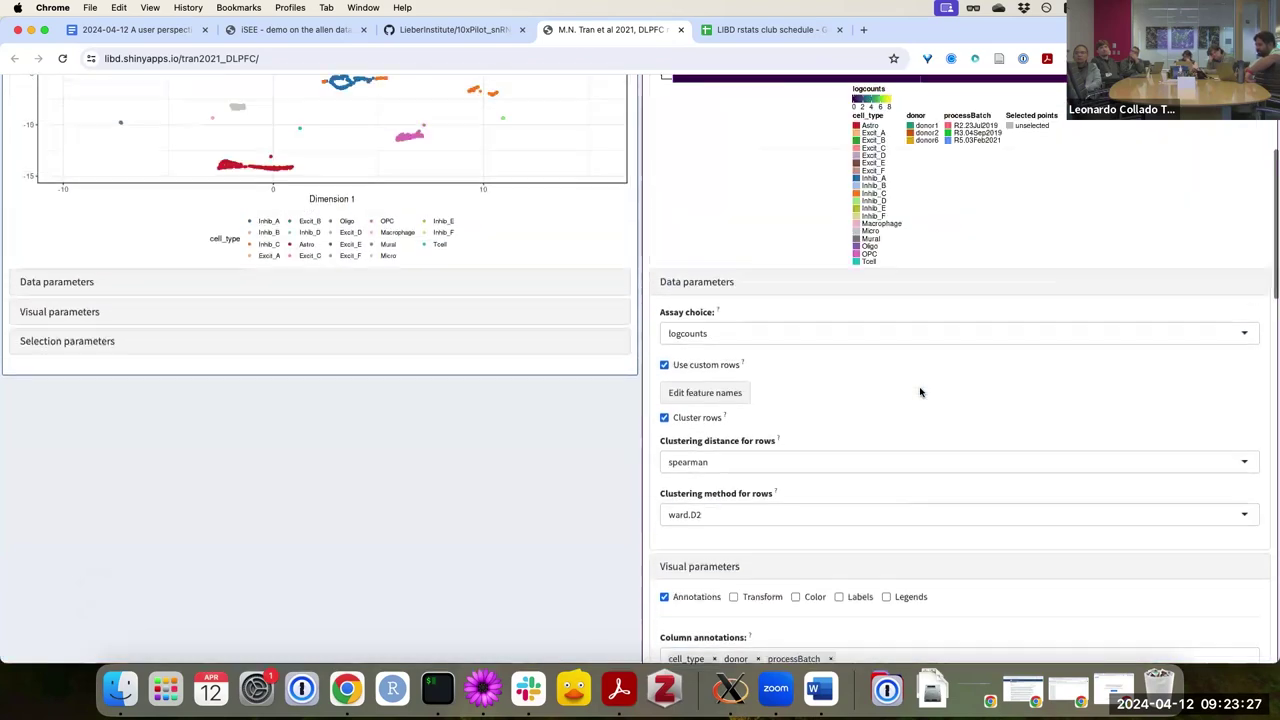
scroll(920, 392, up, 3)
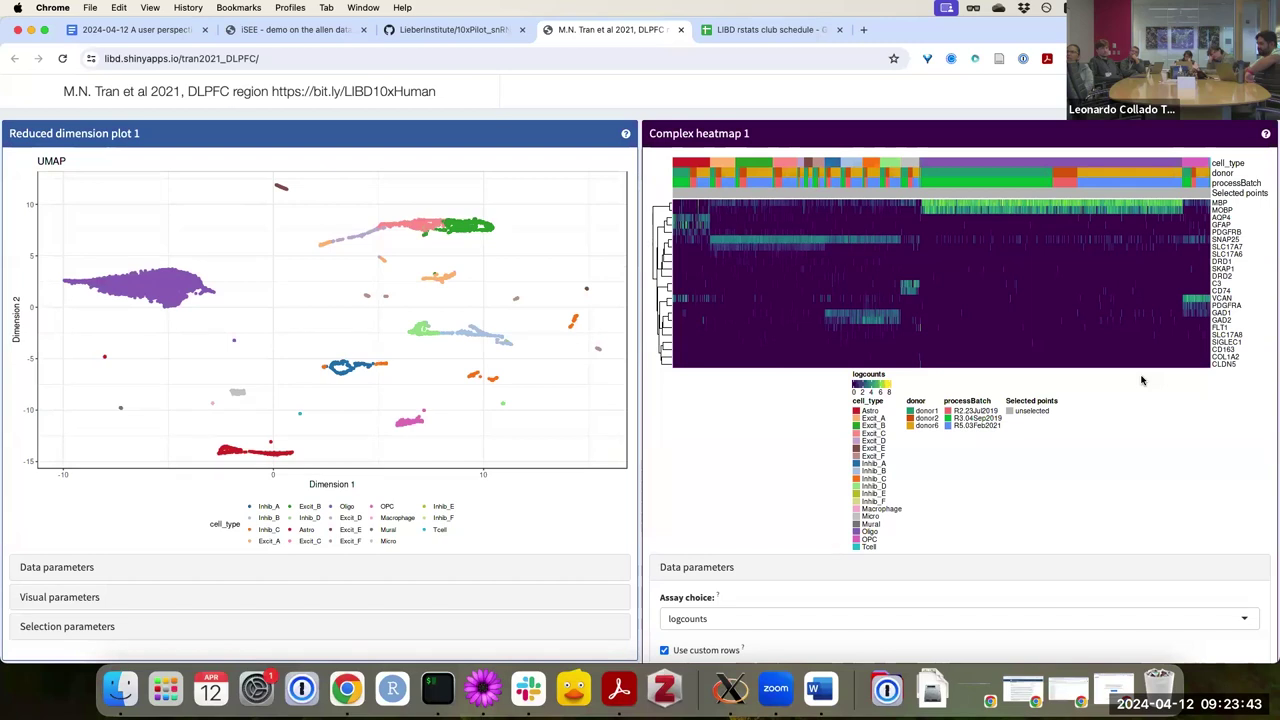
scroll(1080, 471, down, 10)
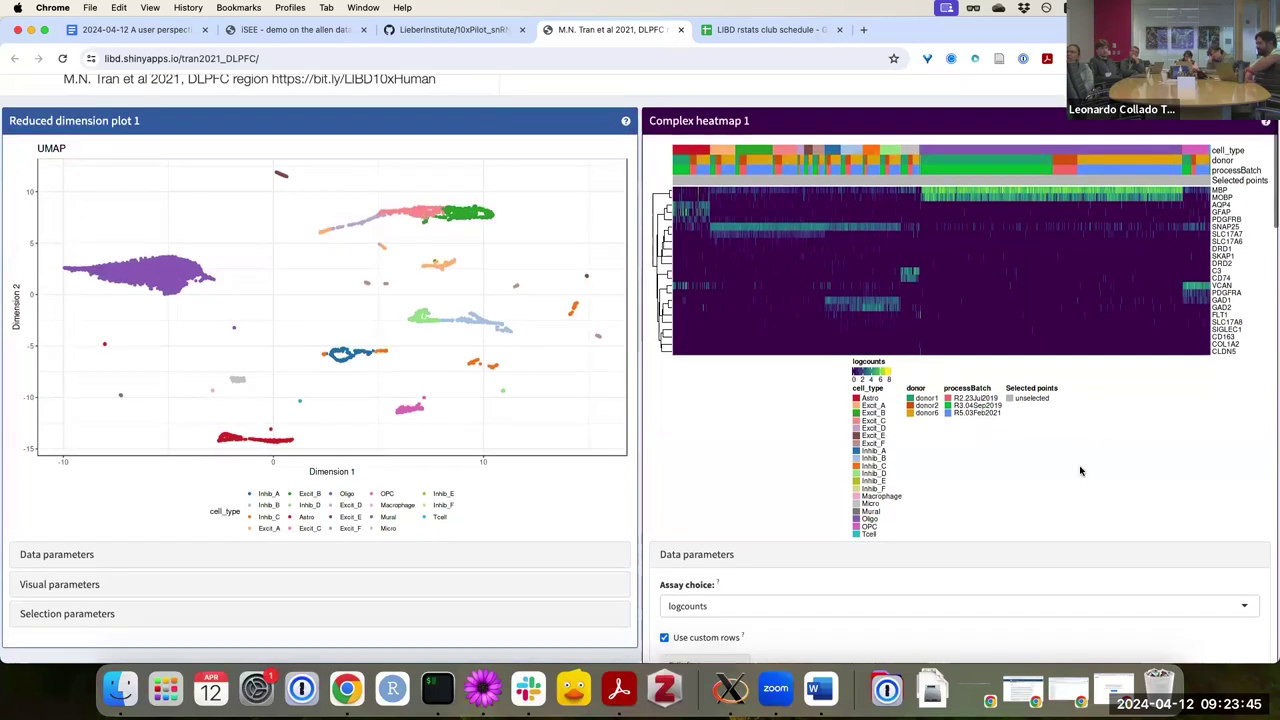
scroll(1080, 471, down, 5)
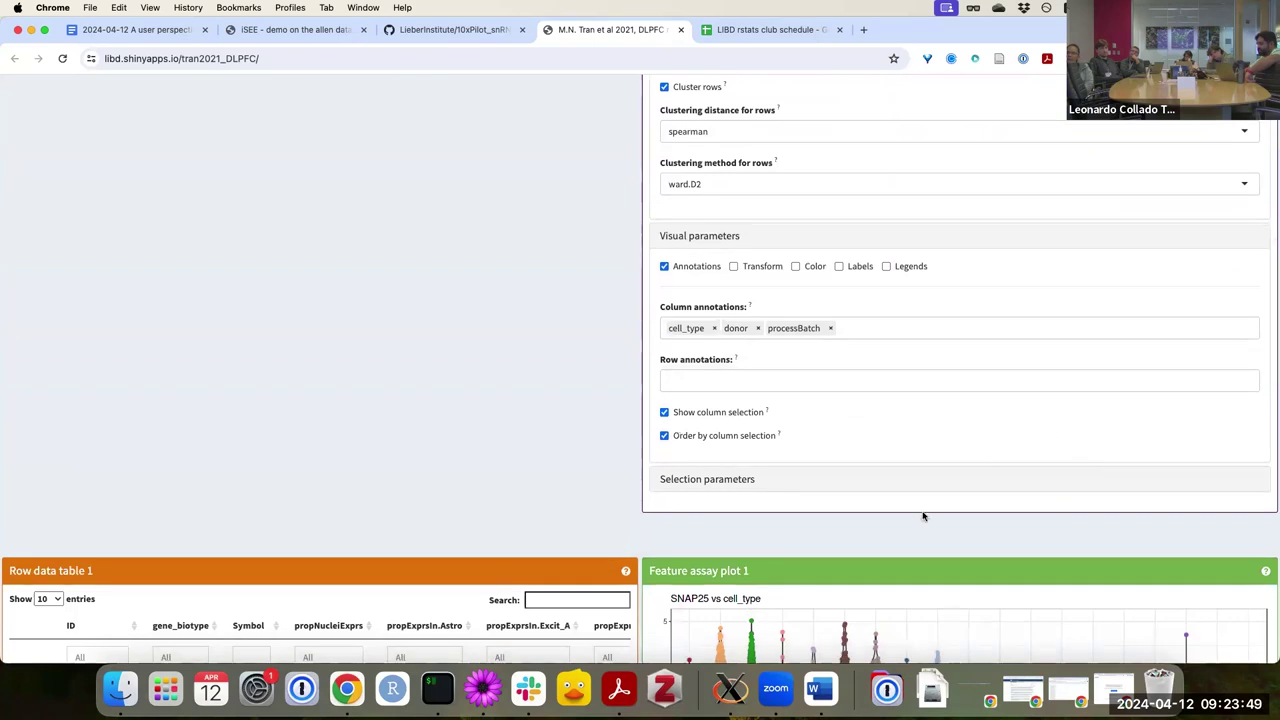
Enable Transform and tick Scale so heatmap gene rows are centered and scaled
click(764, 272)
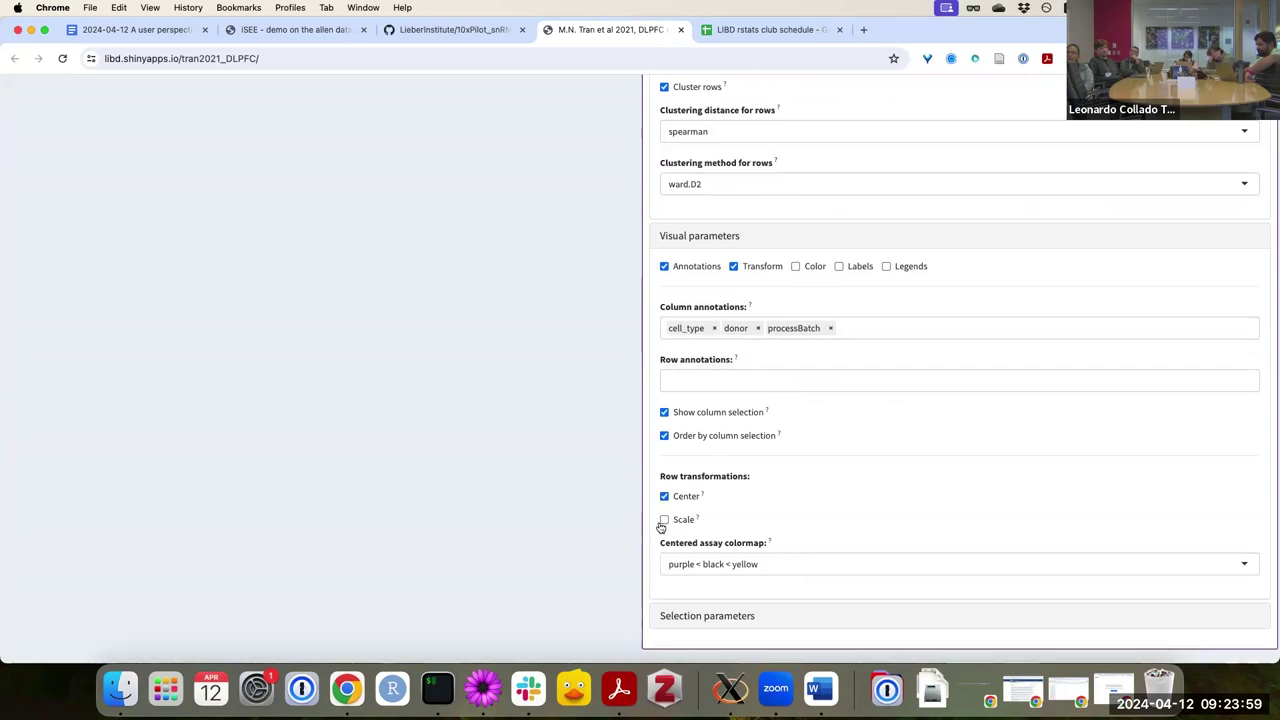
click(664, 519)
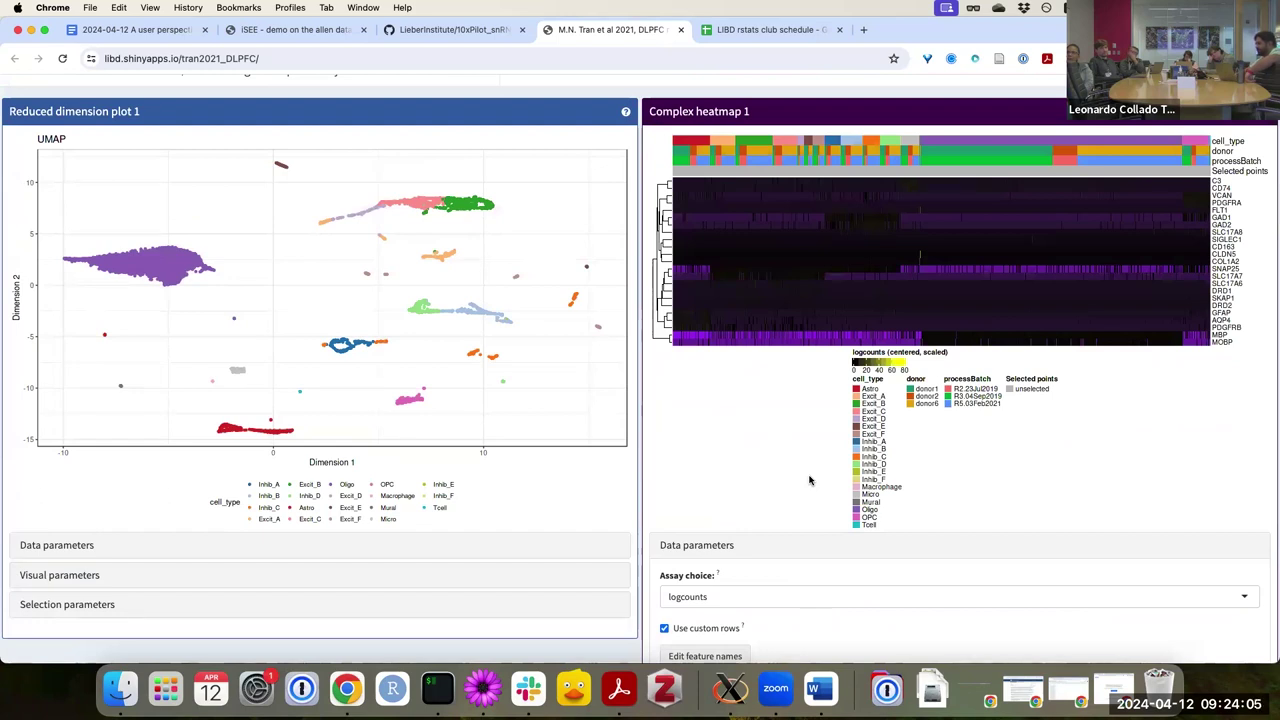
scroll(754, 487, down, 1)
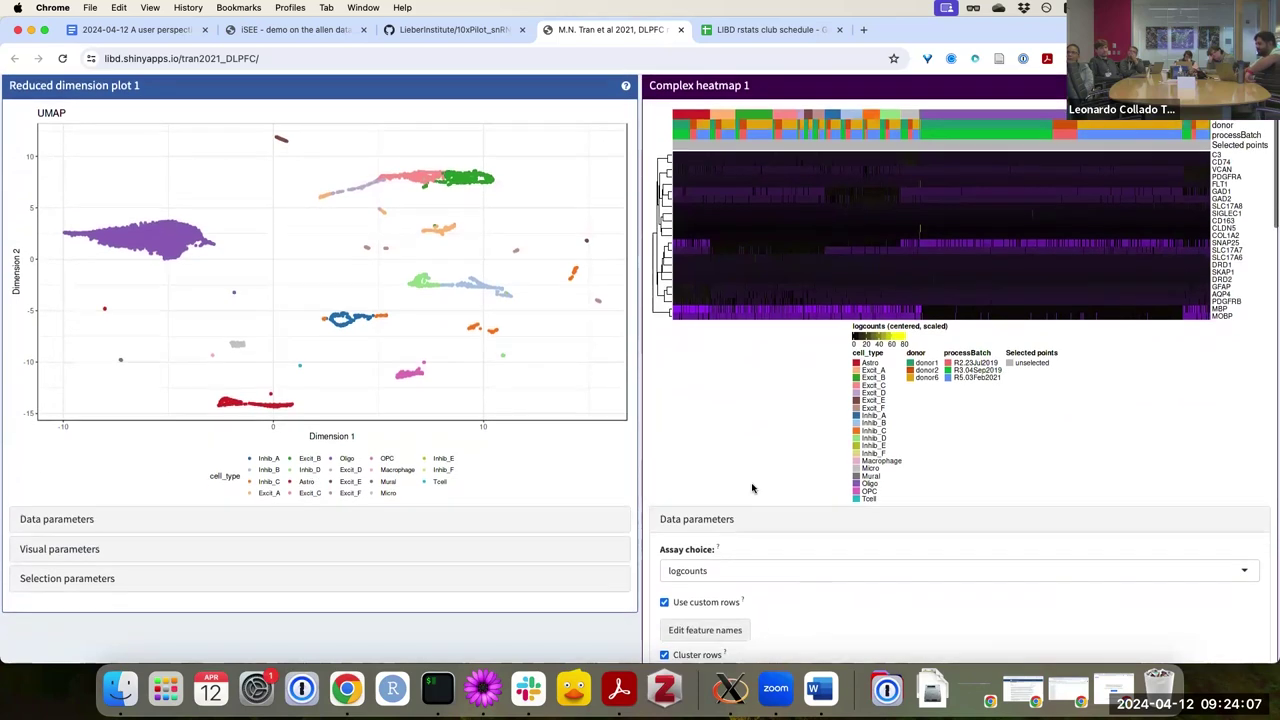
scroll(752, 488, down, 10)
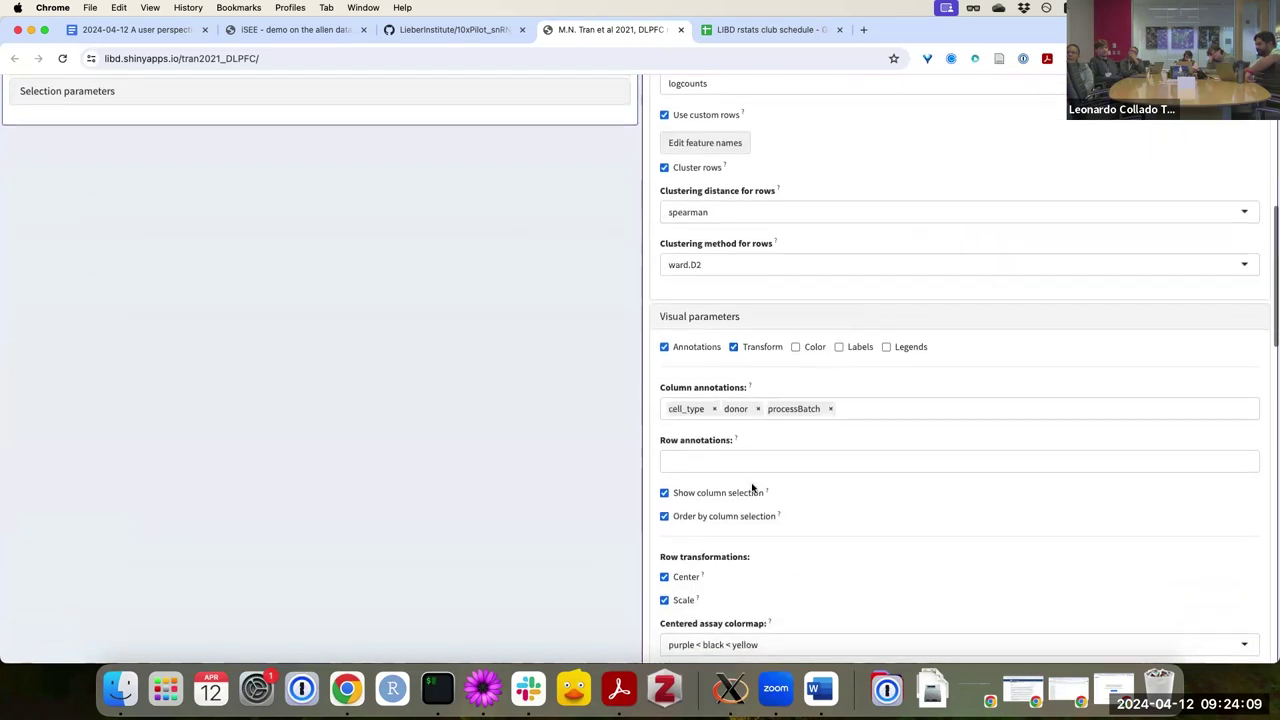
scroll(752, 488, down, 1)
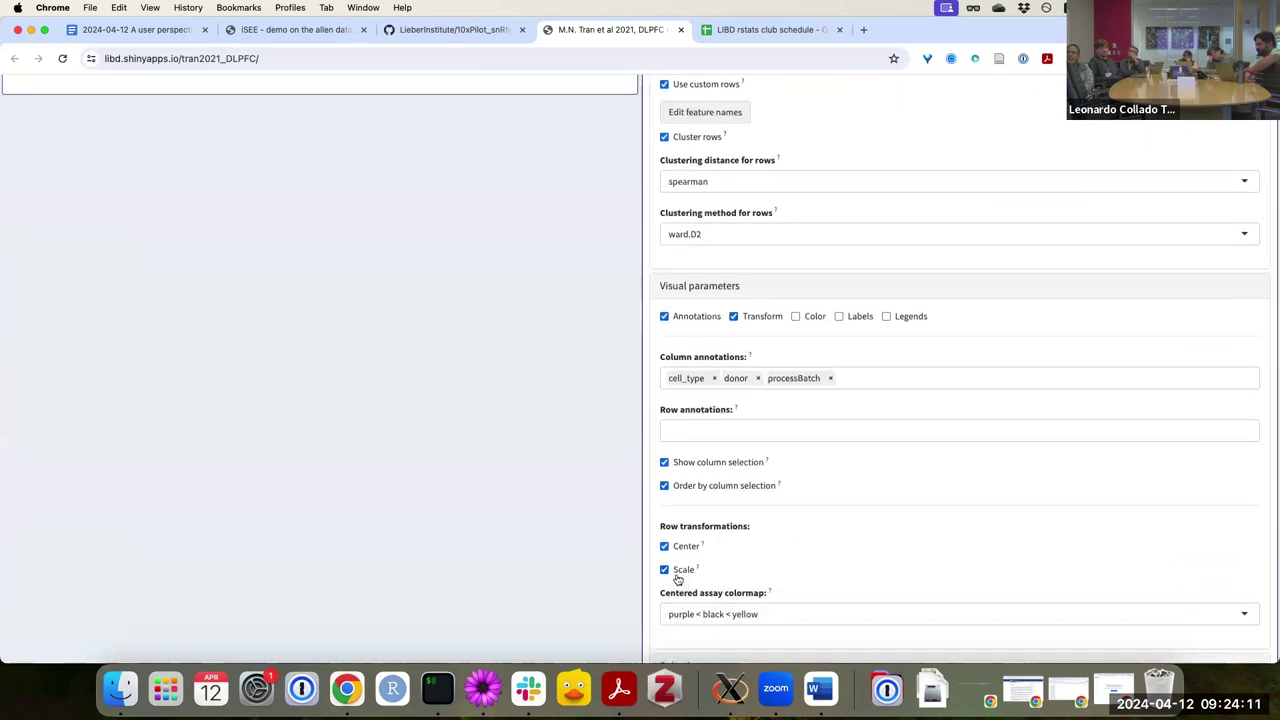
scroll(779, 511, up, 10)
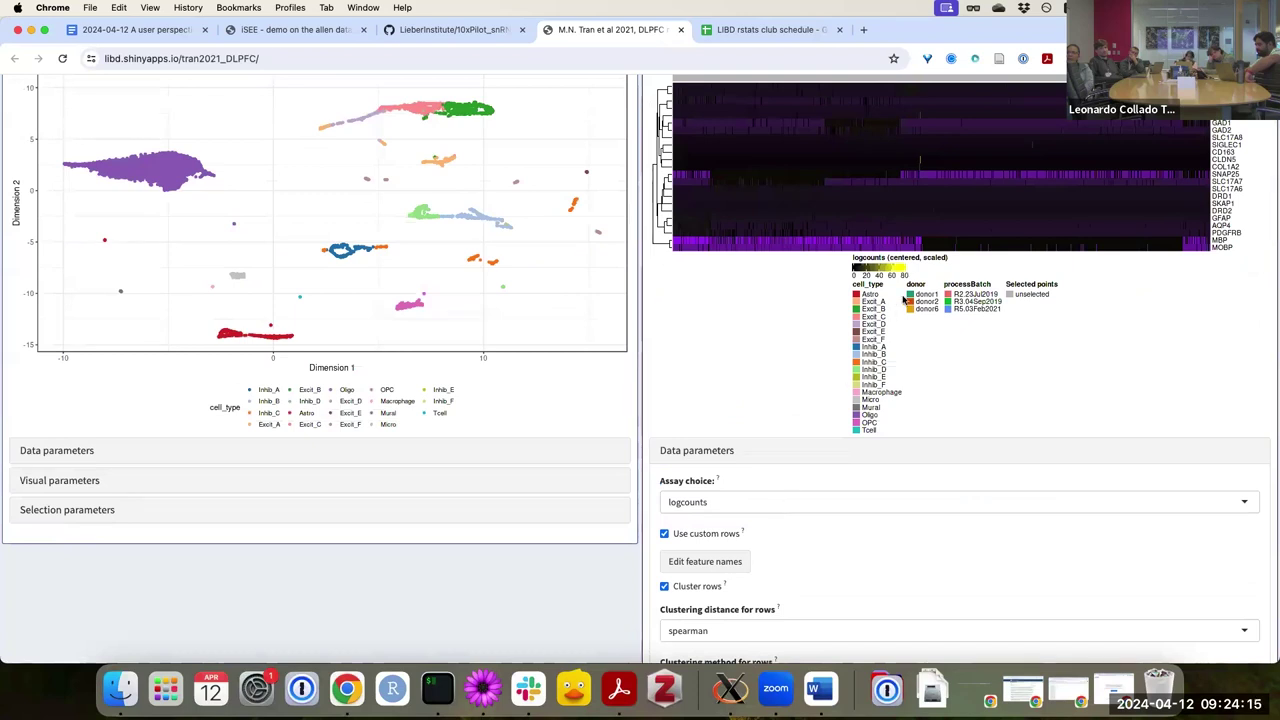
scroll(874, 278, up, 2)
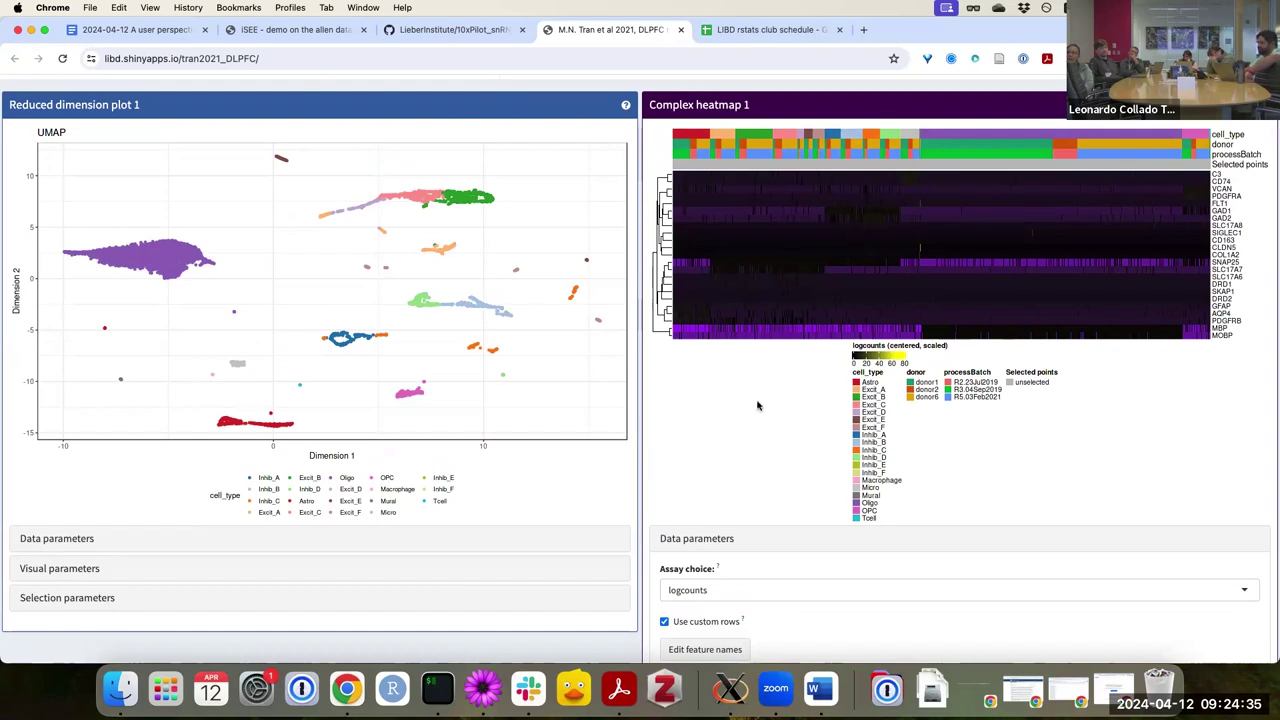
scroll(757, 405, down, 10)
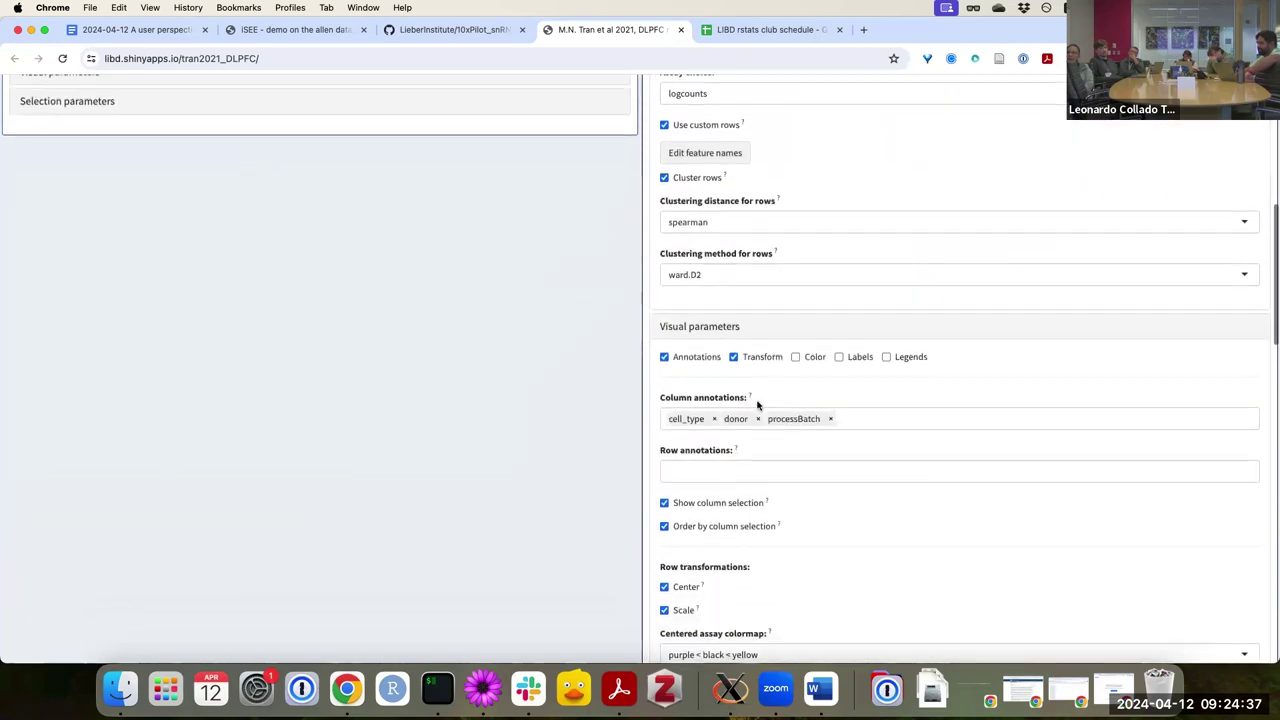
scroll(757, 405, down, 6)
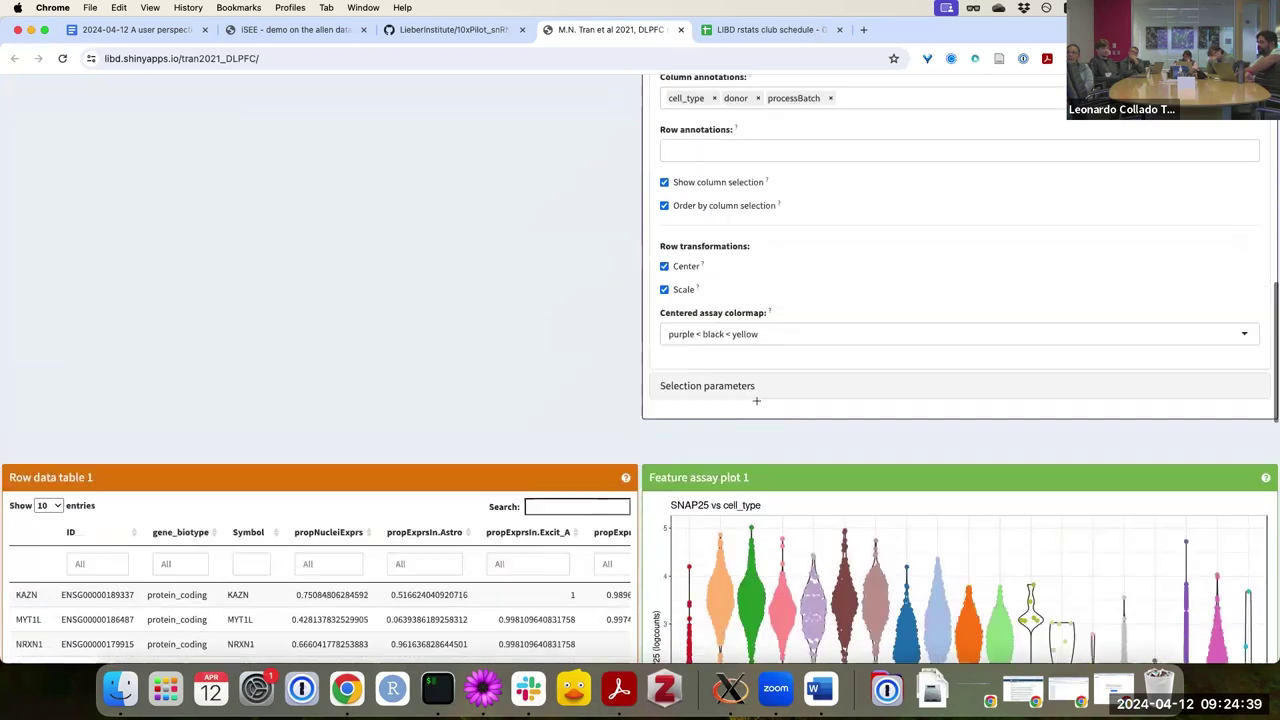
scroll(756, 400, up, 15)
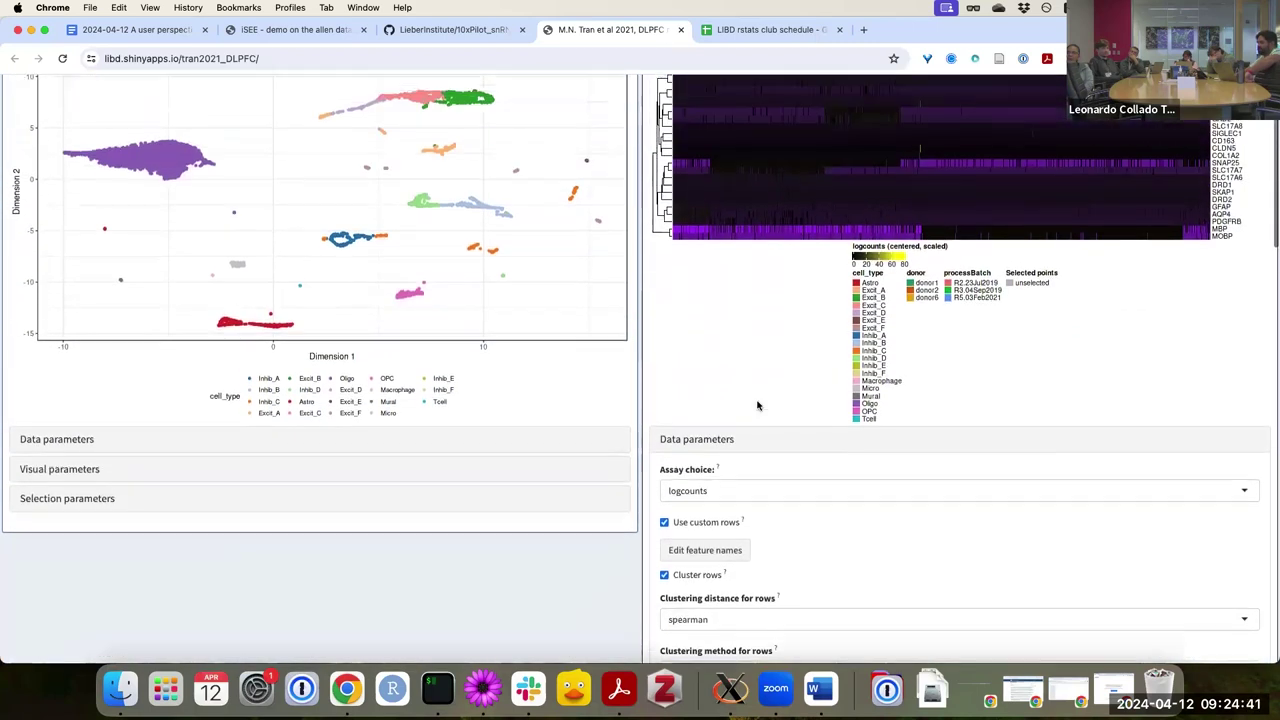
scroll(757, 405, up, 2)
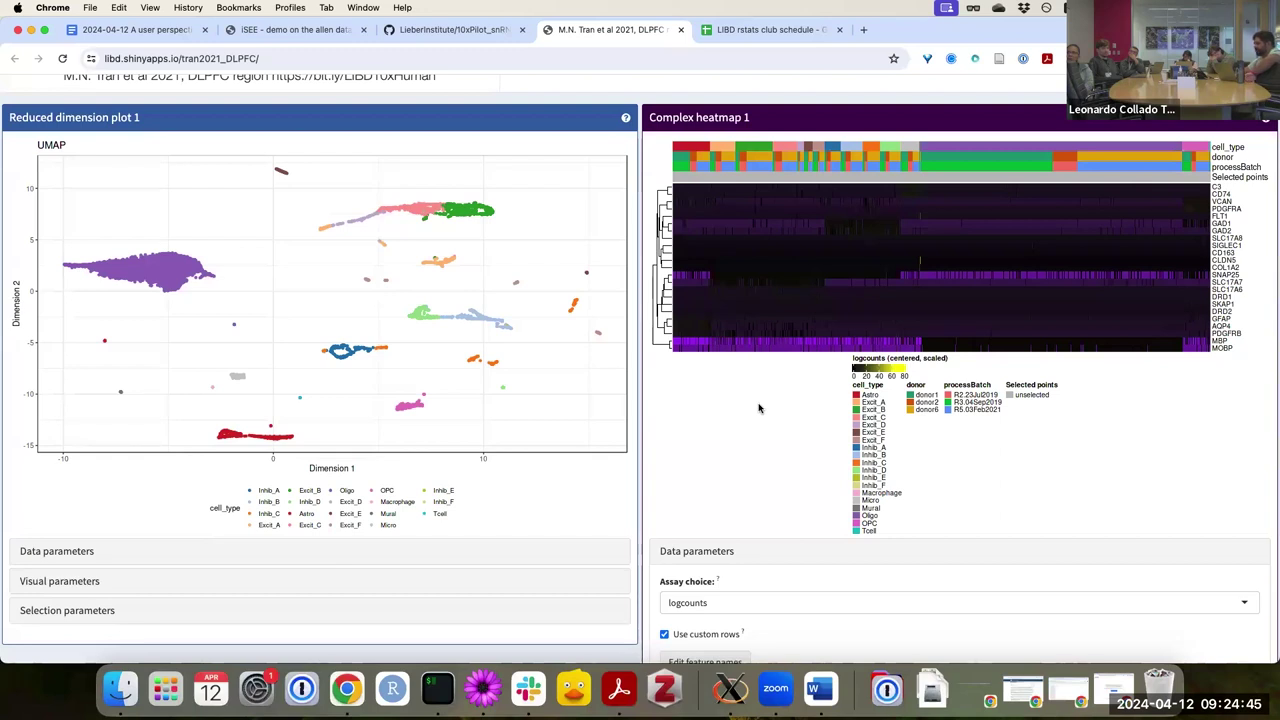
scroll(758, 408, down, 1)
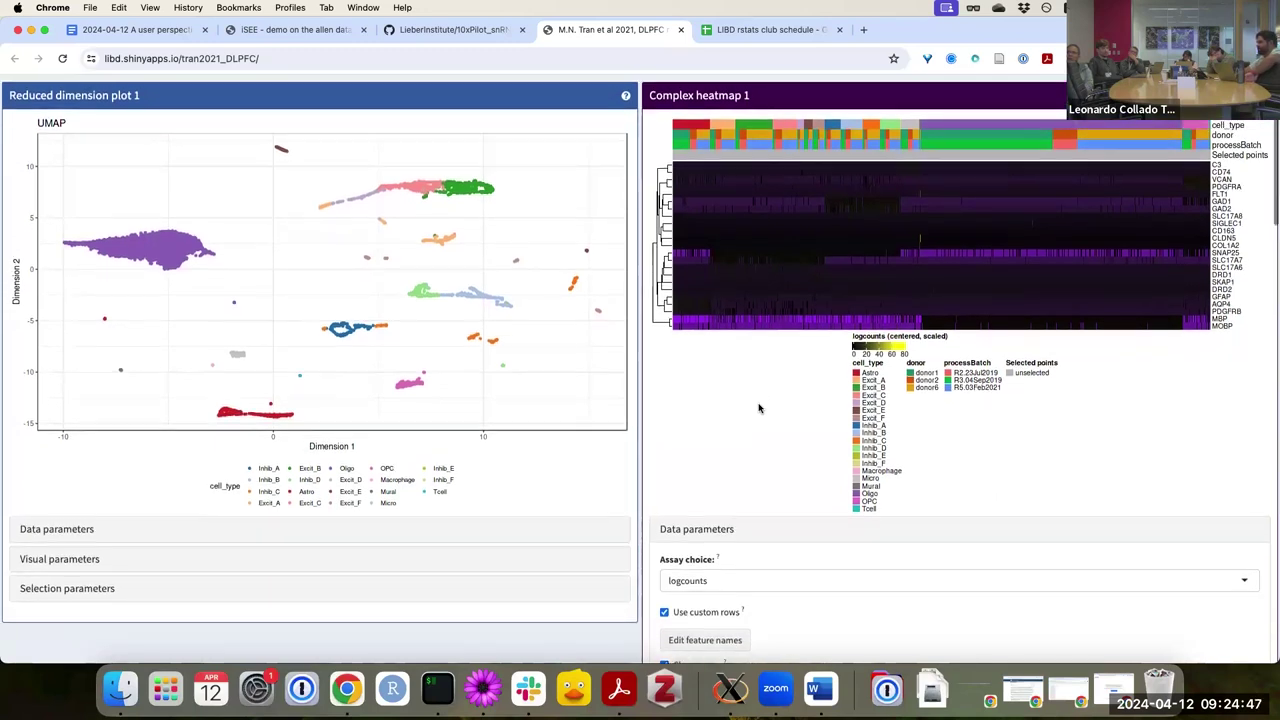
scroll(758, 408, up, 1)
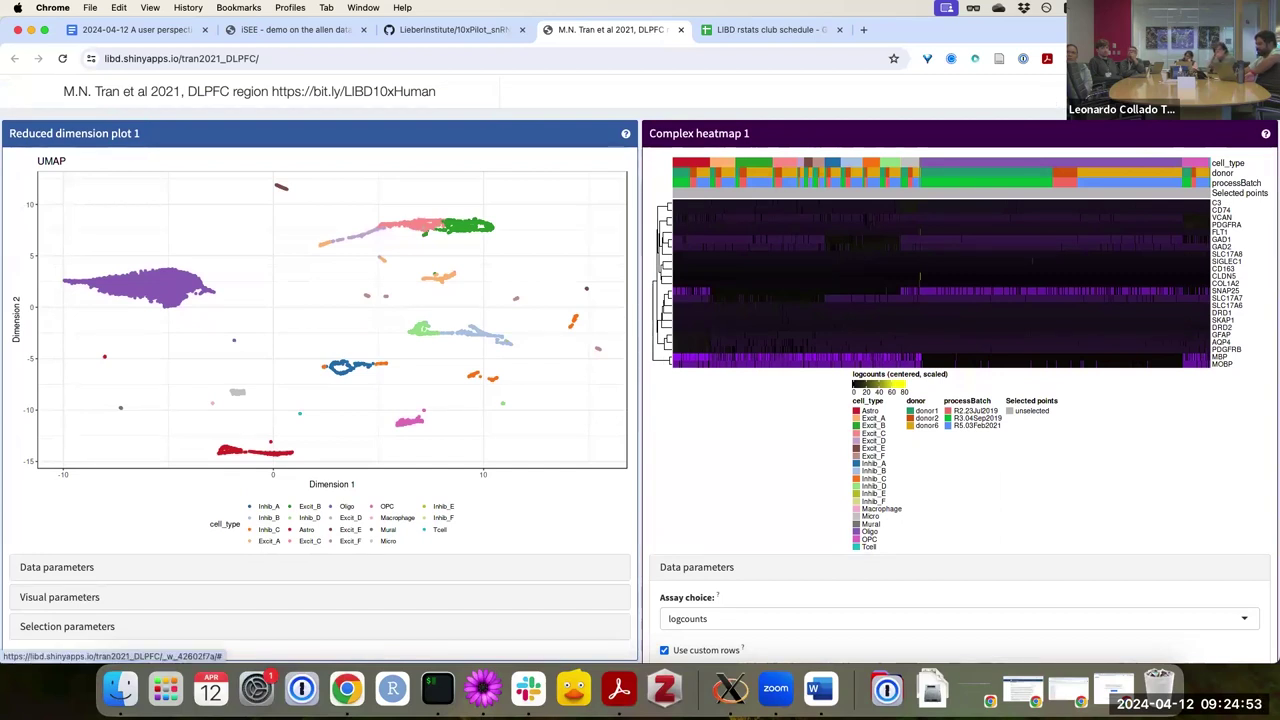
Add a Column data table panel in the Organize panels settings
click(1175, 91)
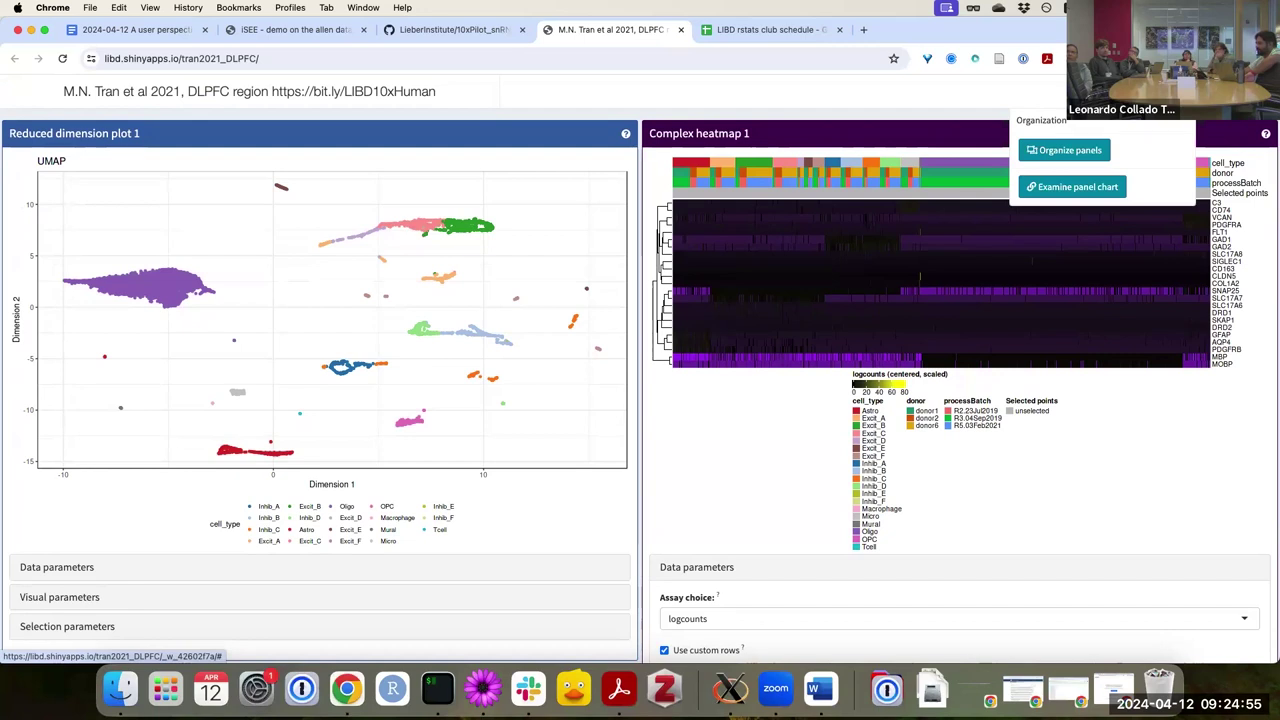
click(1088, 152)
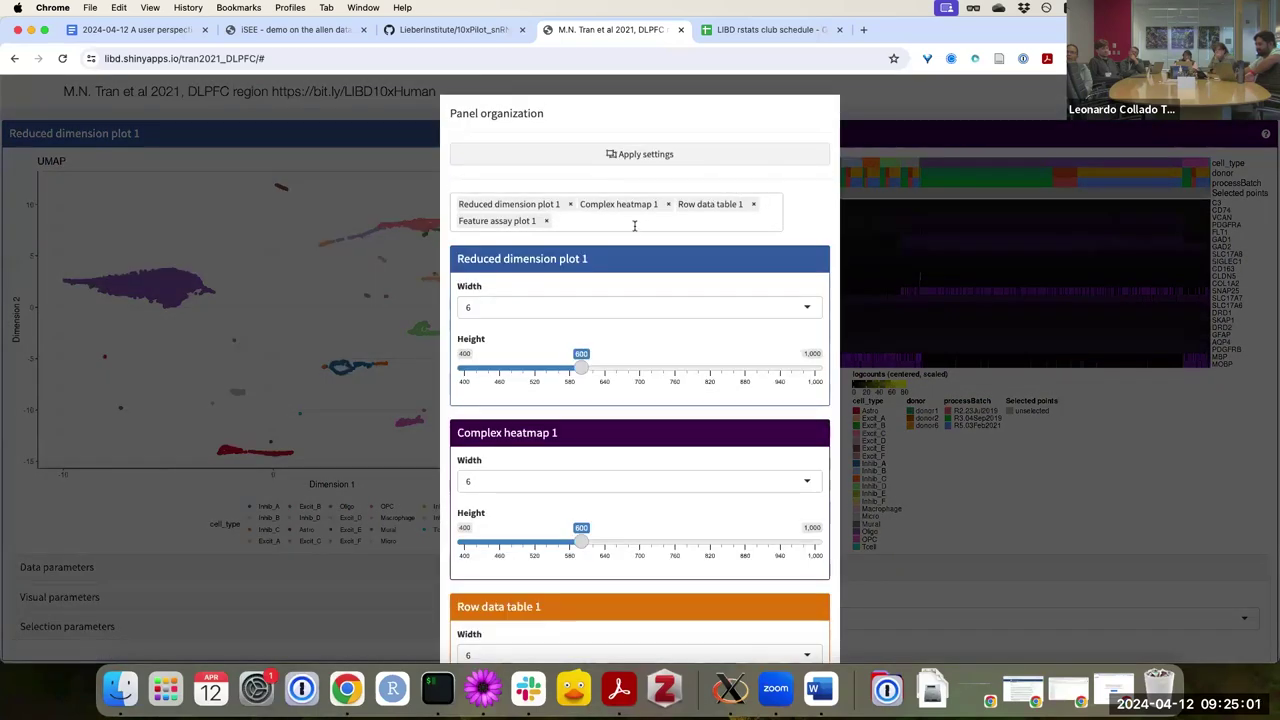
click(634, 226)
scroll(611, 334, down, 1)
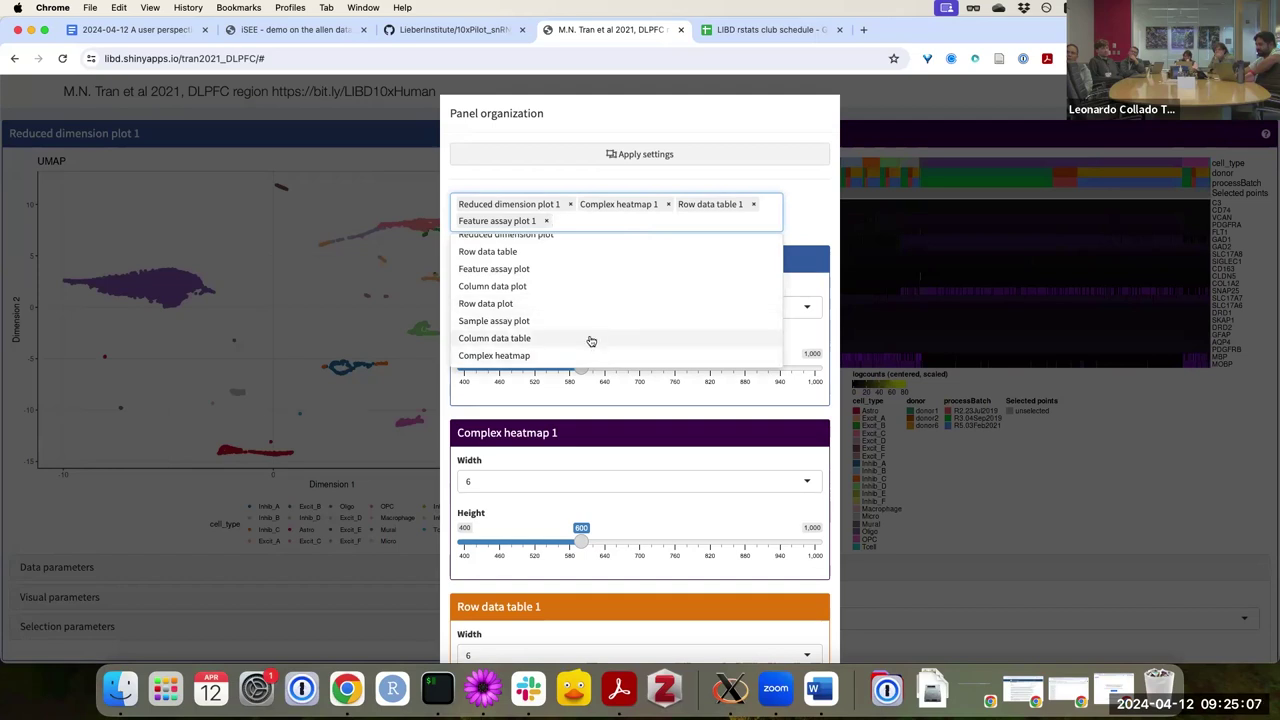
click(591, 339)
scroll(770, 355, down, 5)
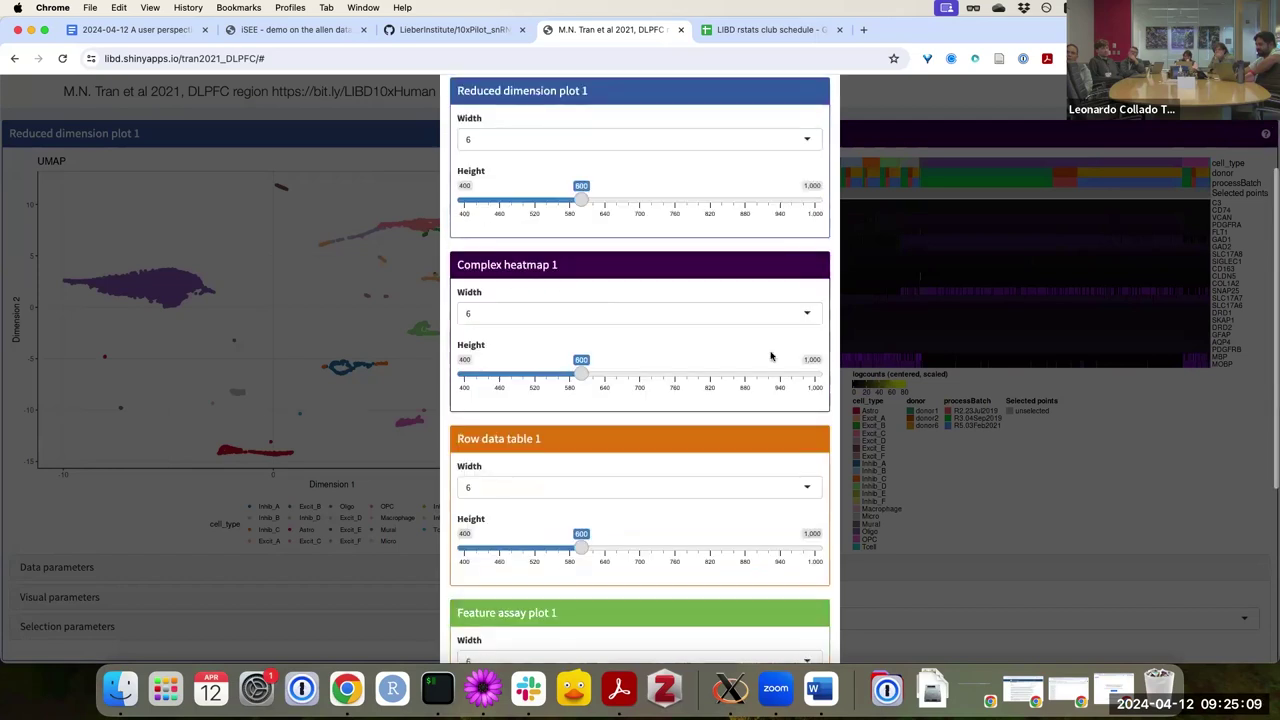
scroll(770, 355, up, 3)
scroll(770, 355, up, 1)
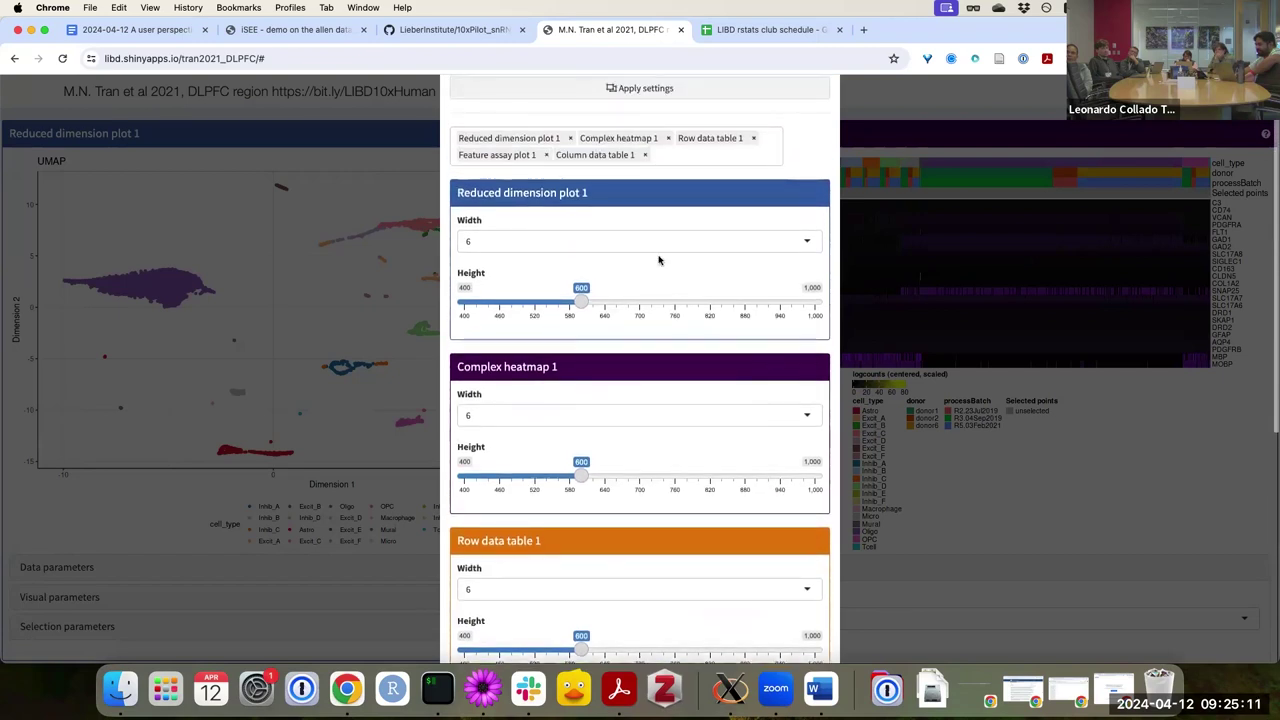
Set reduced dimension plot width 4, heatmap width 8 and height 900, then apply
click(535, 242)
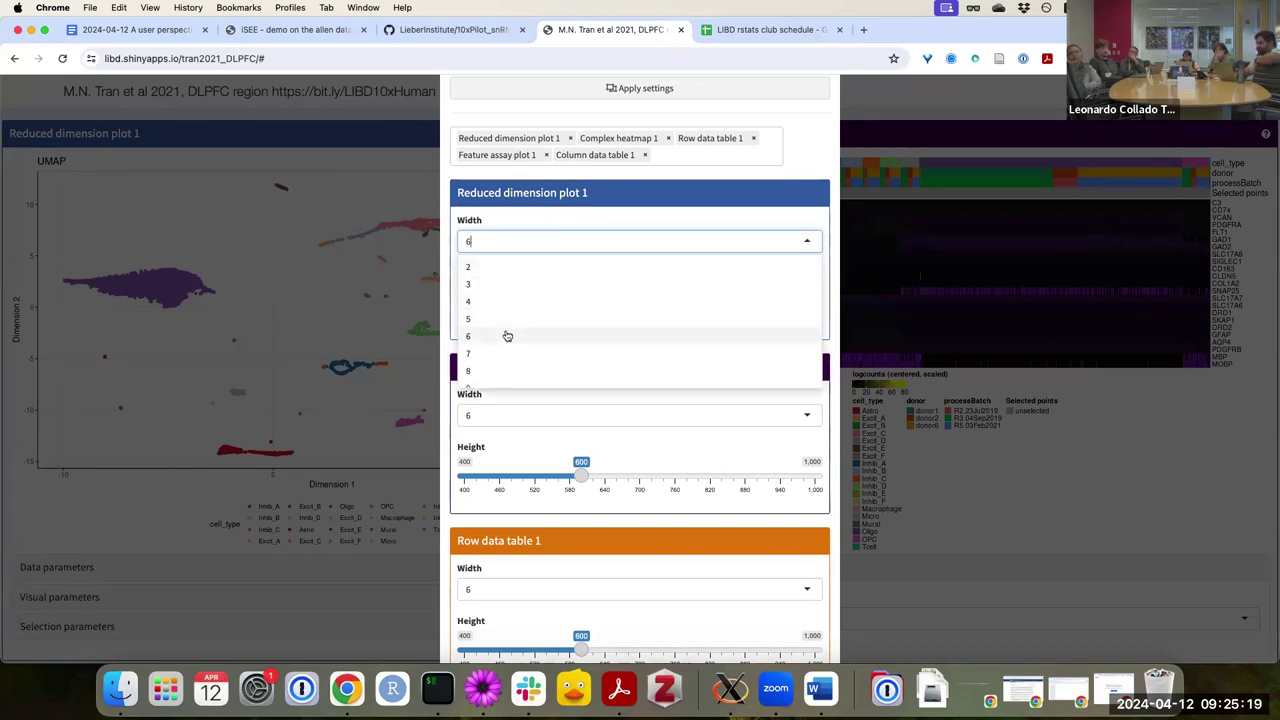
click(514, 300)
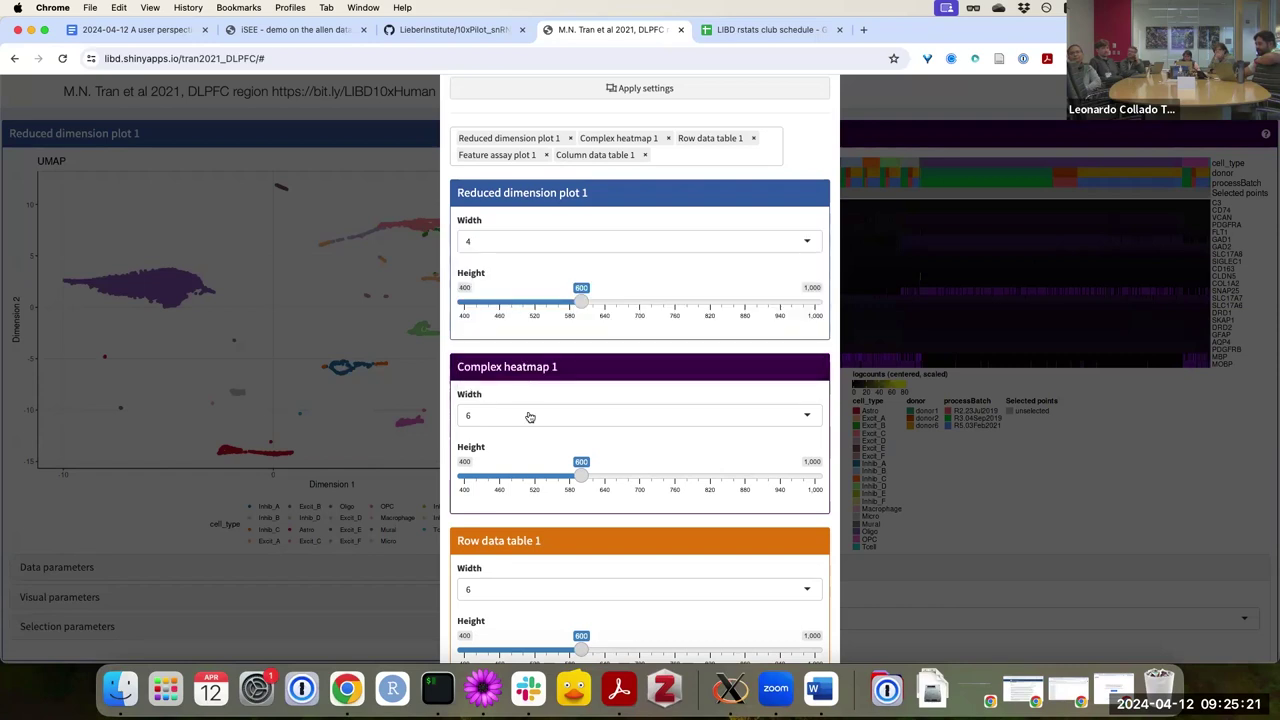
click(530, 417)
click(502, 540)
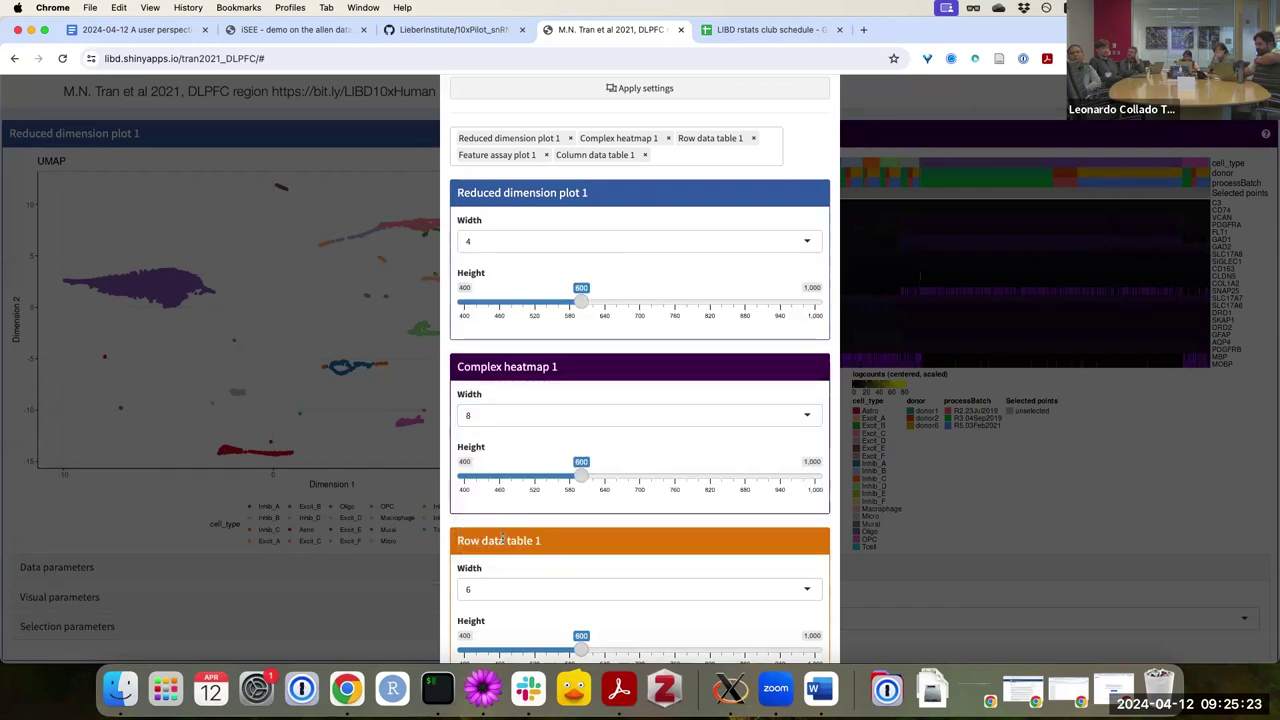
scroll(608, 372, down, 2)
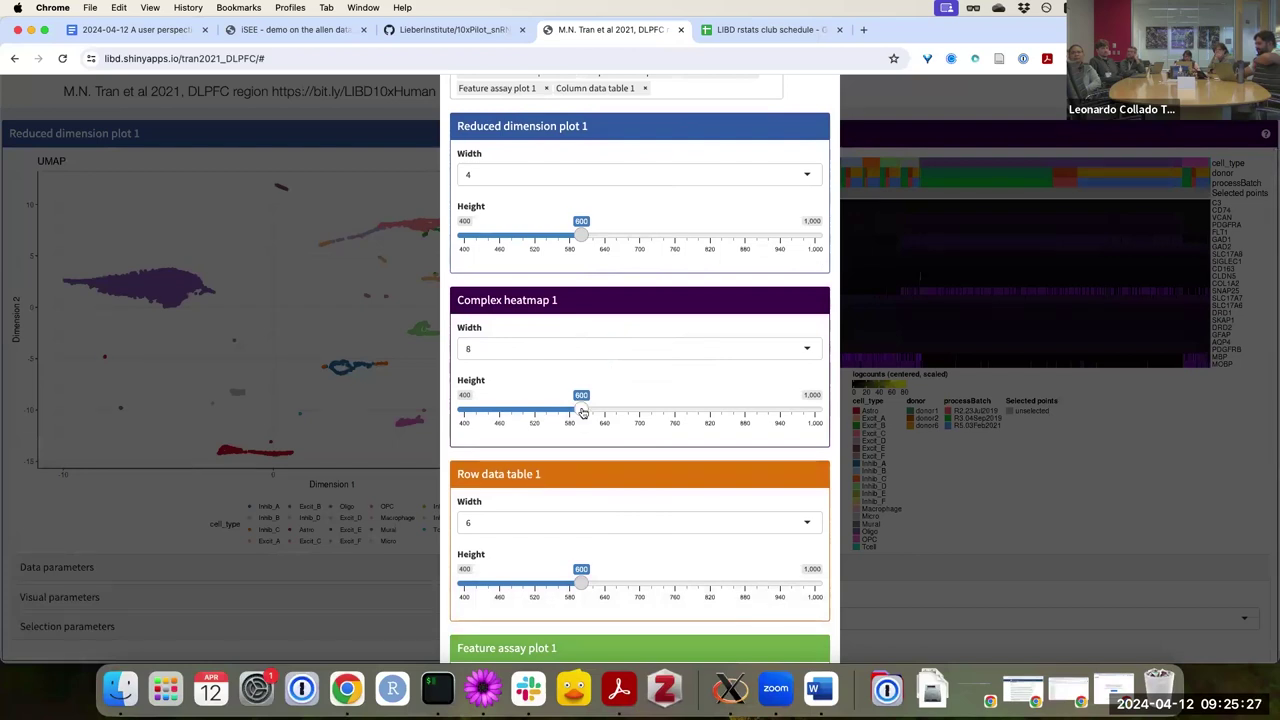
drag(583, 412, 745, 419)
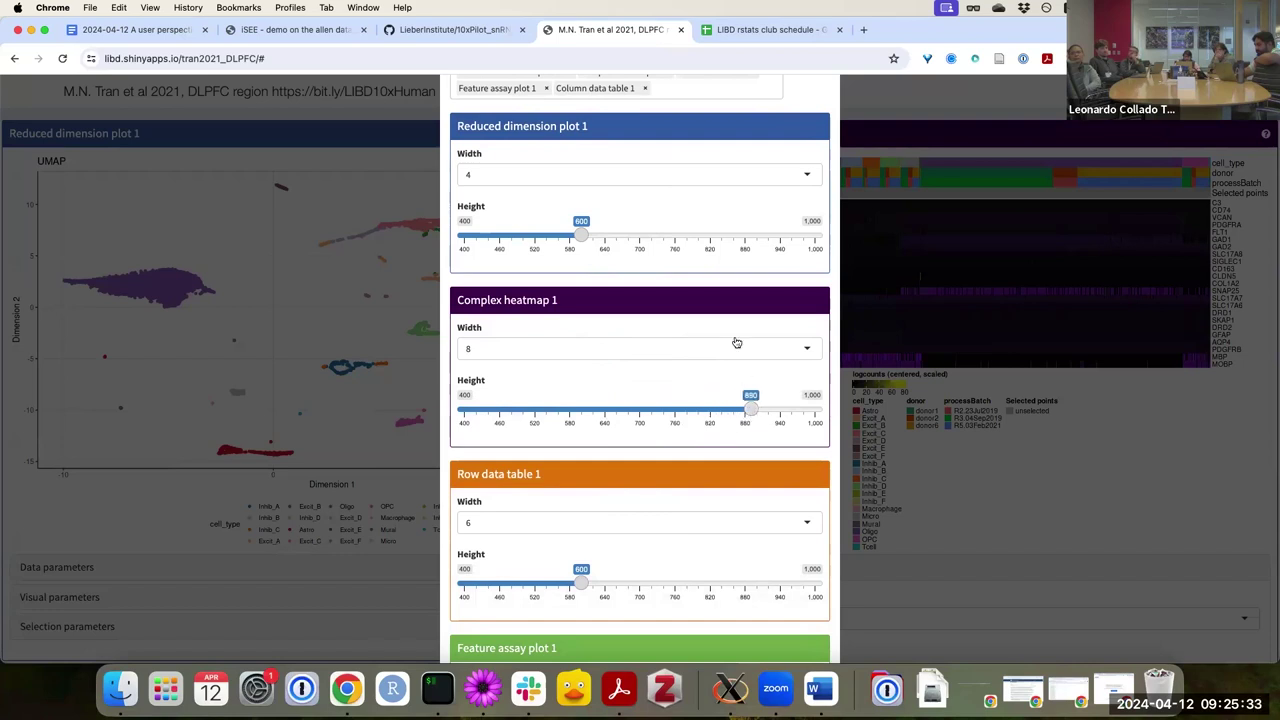
scroll(737, 343, down, 1)
drag(751, 373, 758, 382)
scroll(741, 341, down, 2)
scroll(741, 341, down, 5)
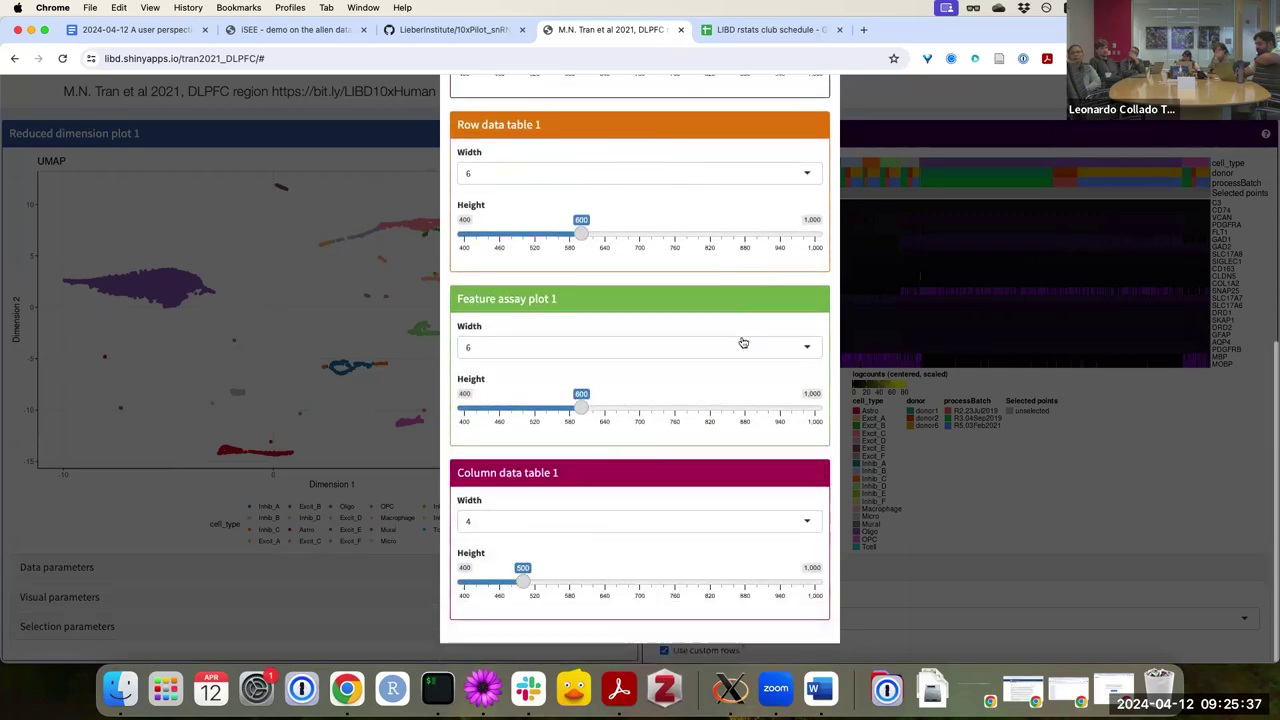
scroll(654, 500, up, 8)
click(662, 155)
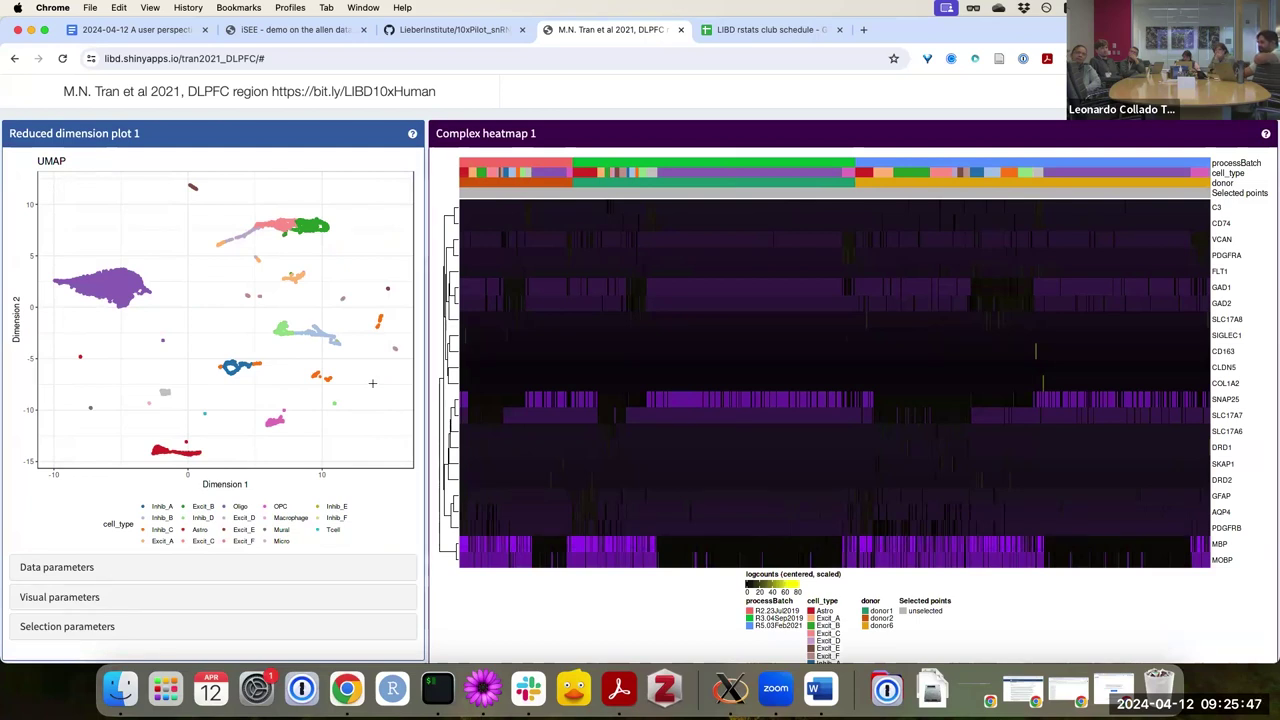
scroll(636, 505, down, 2)
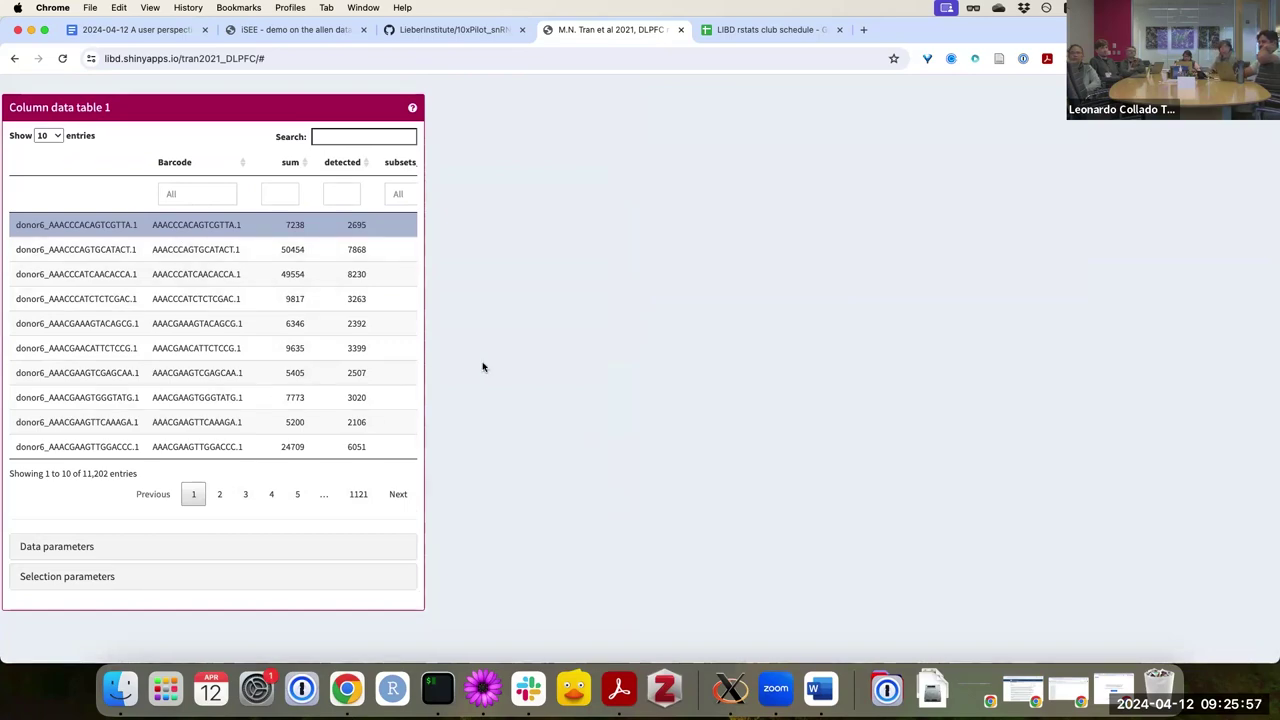
scroll(483, 367, up, 1)
scroll(483, 367, up, 15)
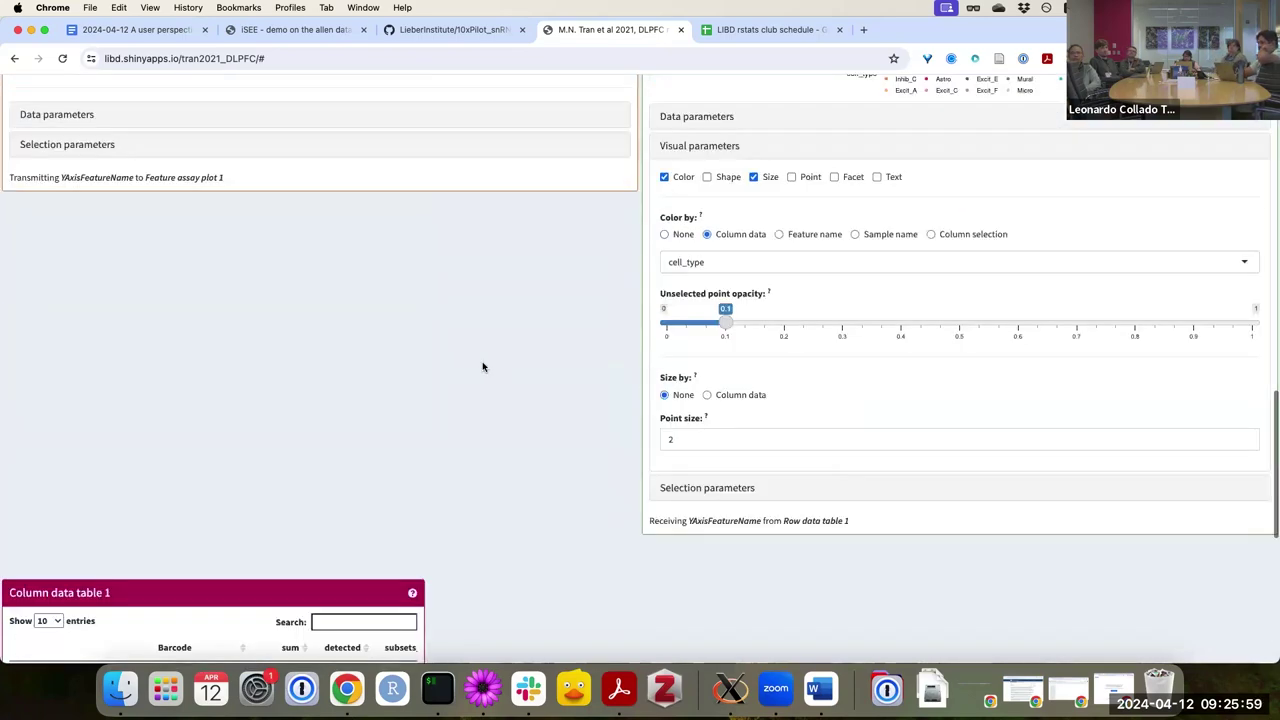
scroll(483, 367, up, 6)
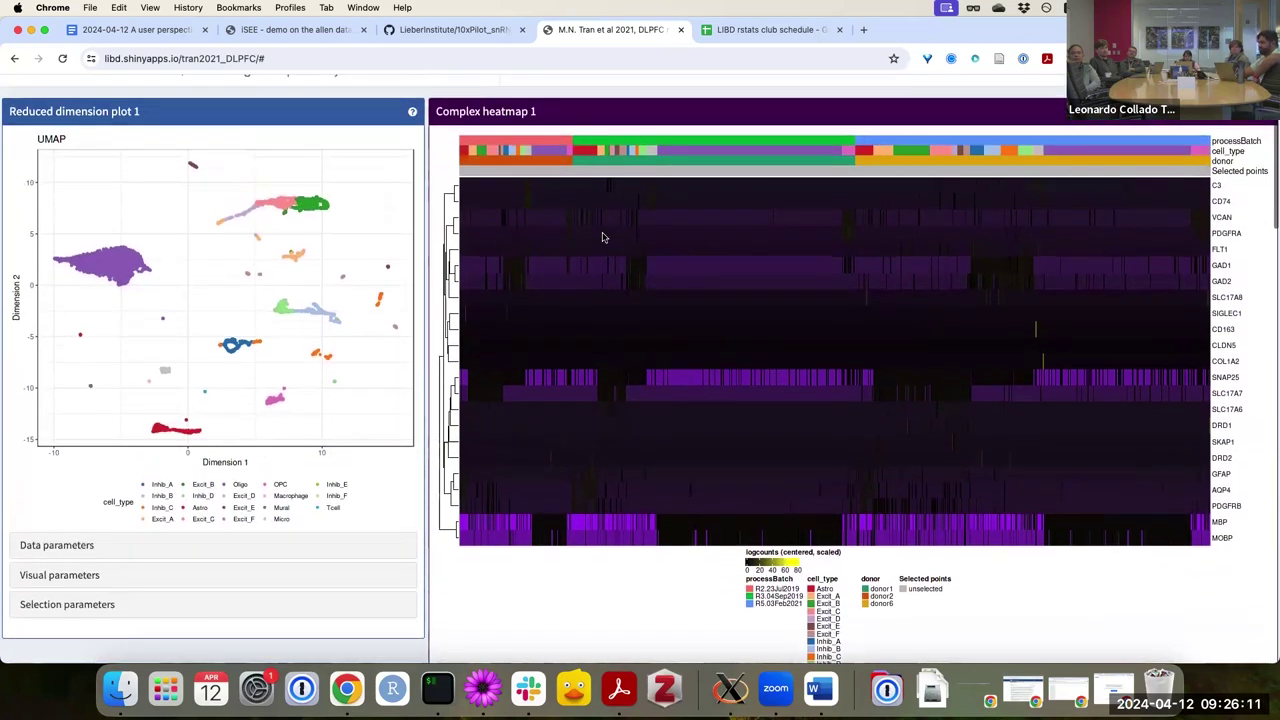
scroll(603, 237, up, 1)
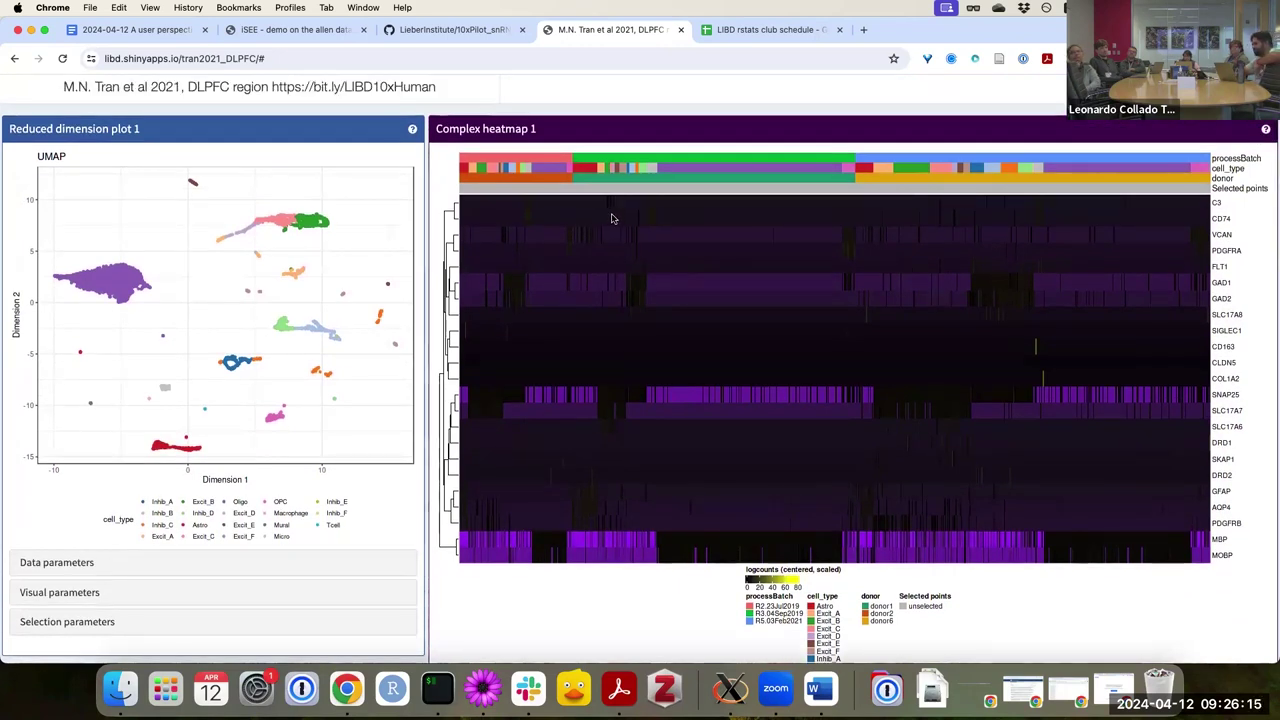
scroll(613, 218, down, 1)
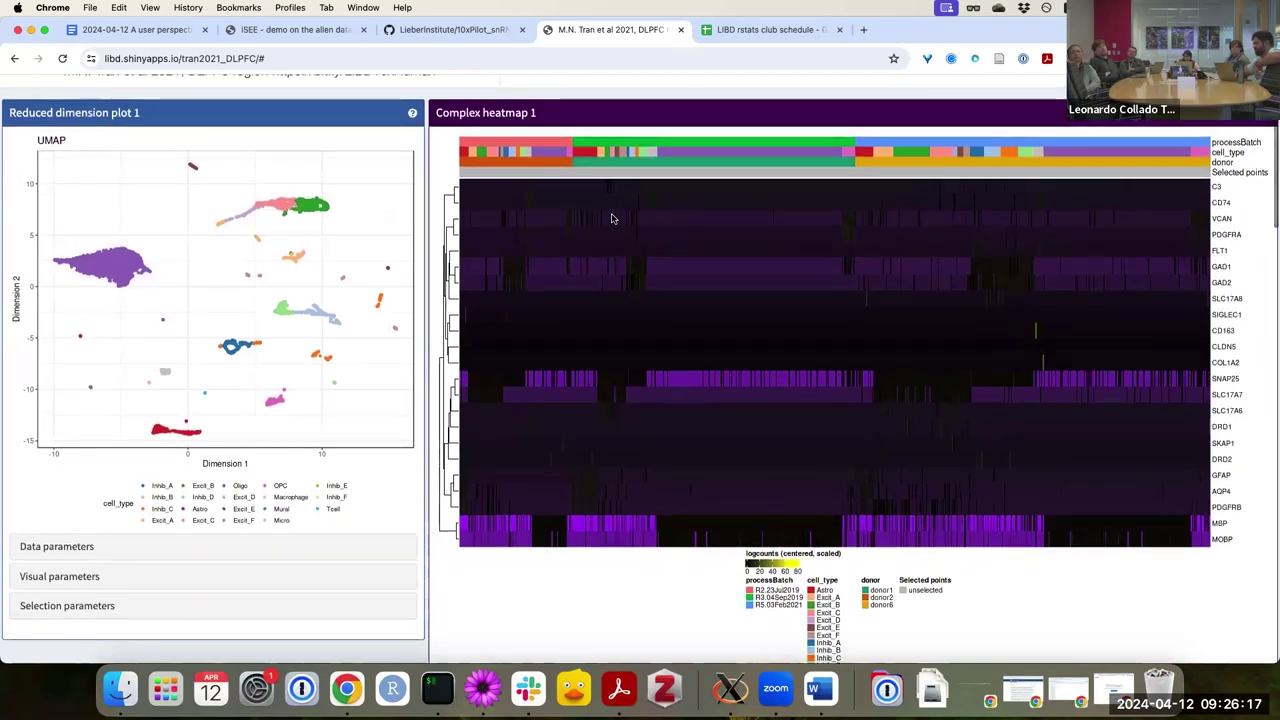
scroll(613, 218, down, 1)
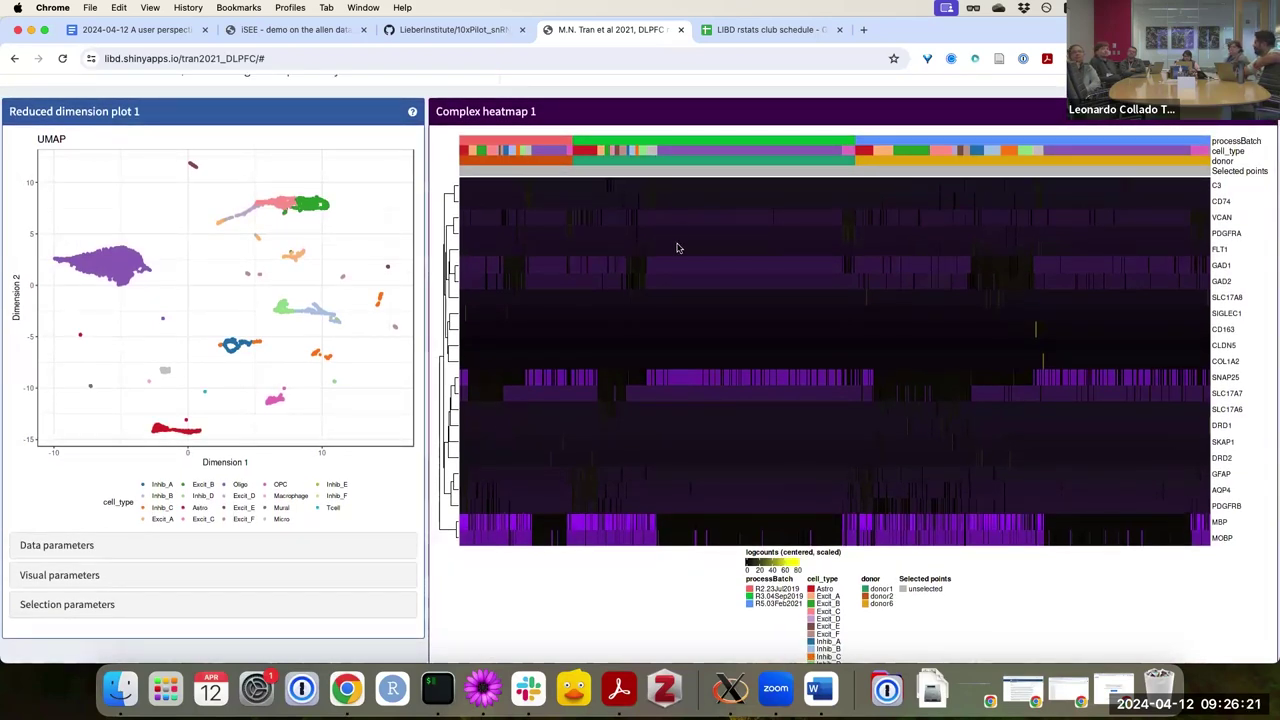
scroll(677, 247, down, 15)
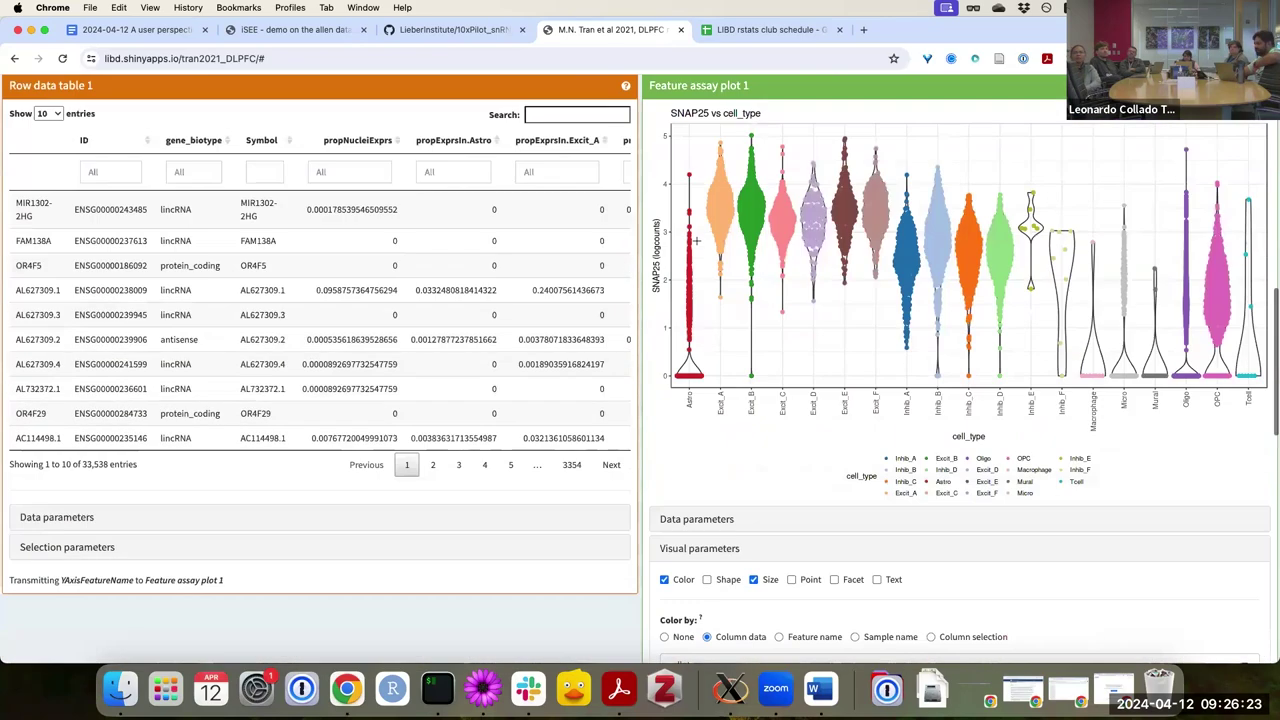
mouse_move(752, 378)
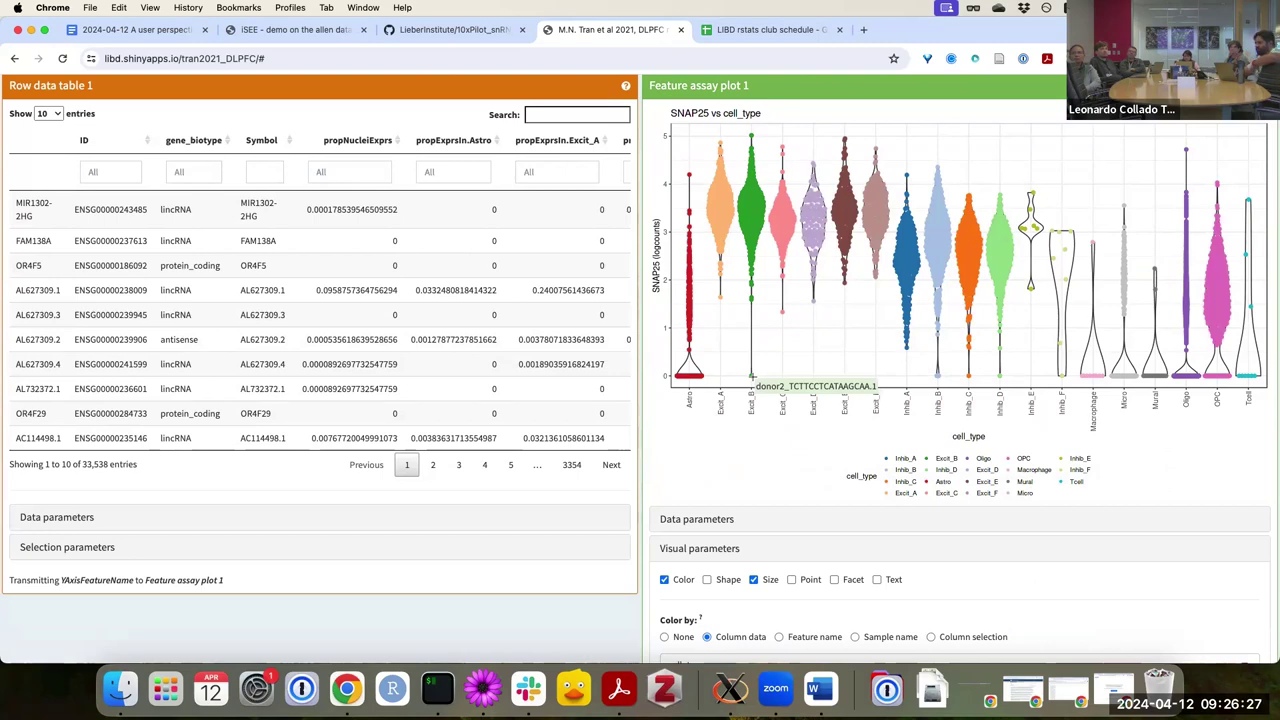
scroll(752, 377, up, 3)
scroll(752, 377, up, 5)
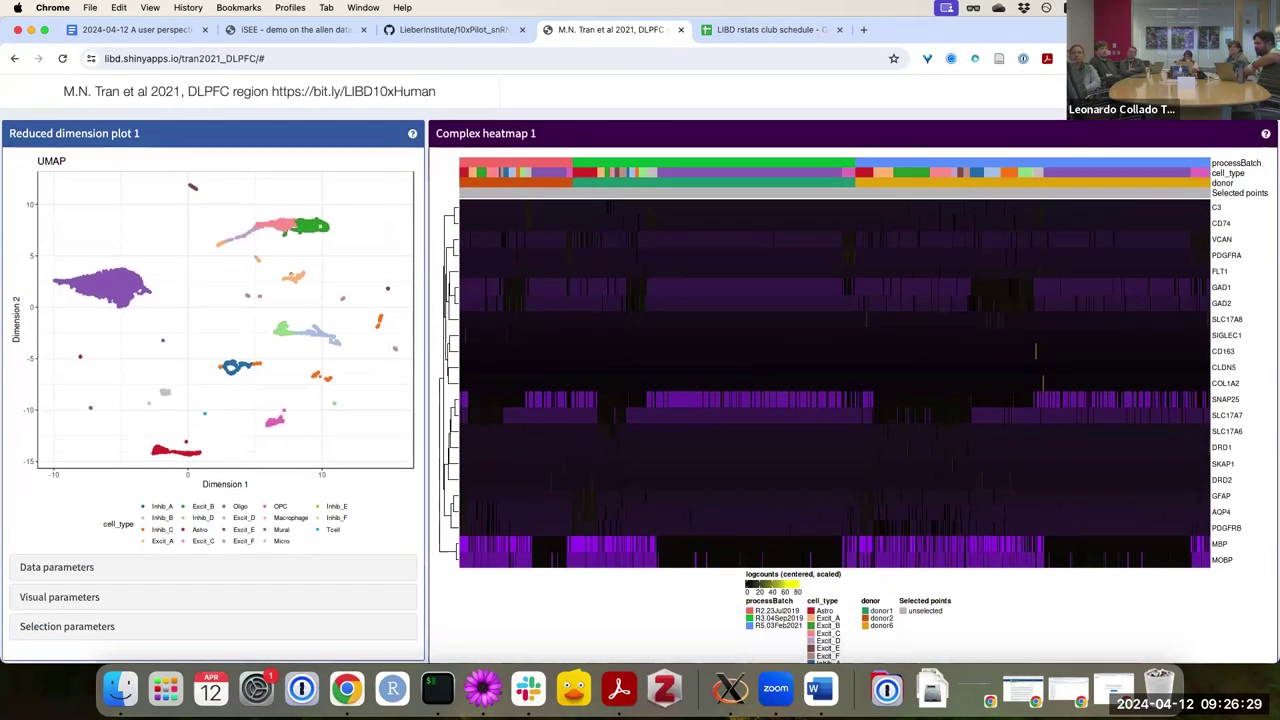
Set Feature assay plot 1's width to 12 in the Organize panels settings
click(1095, 91)
click(1071, 151)
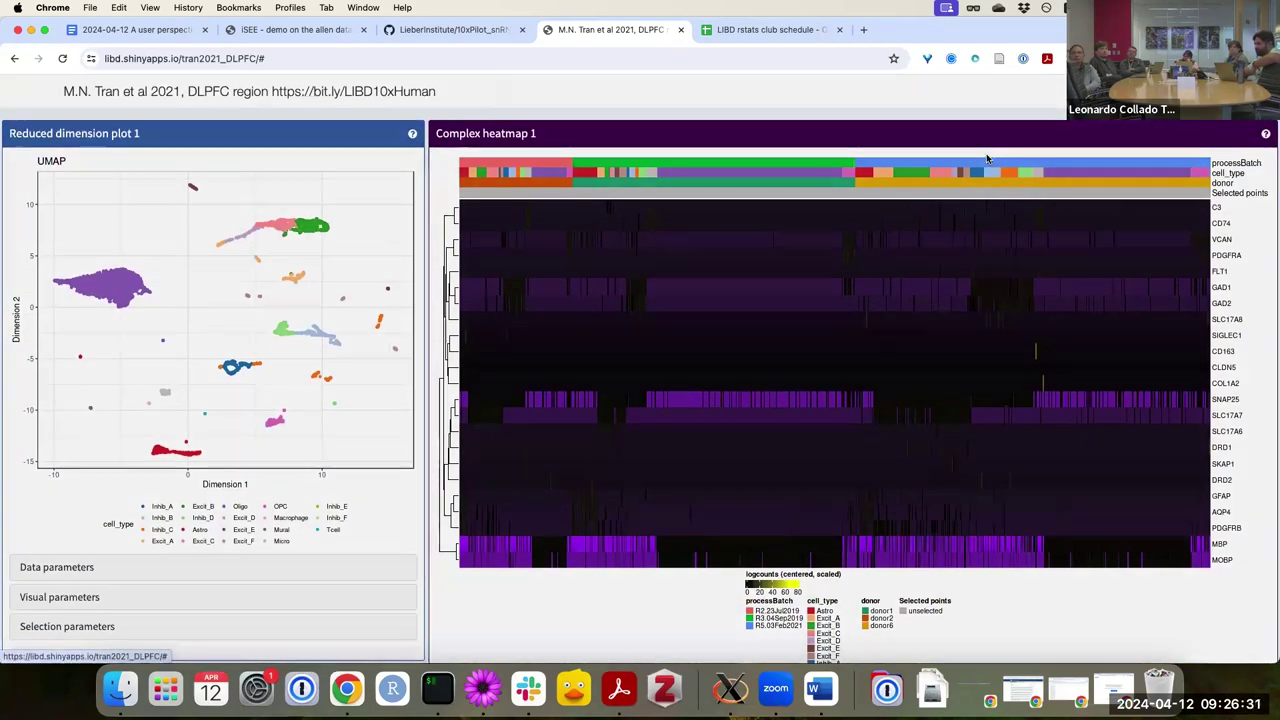
scroll(657, 357, down, 5)
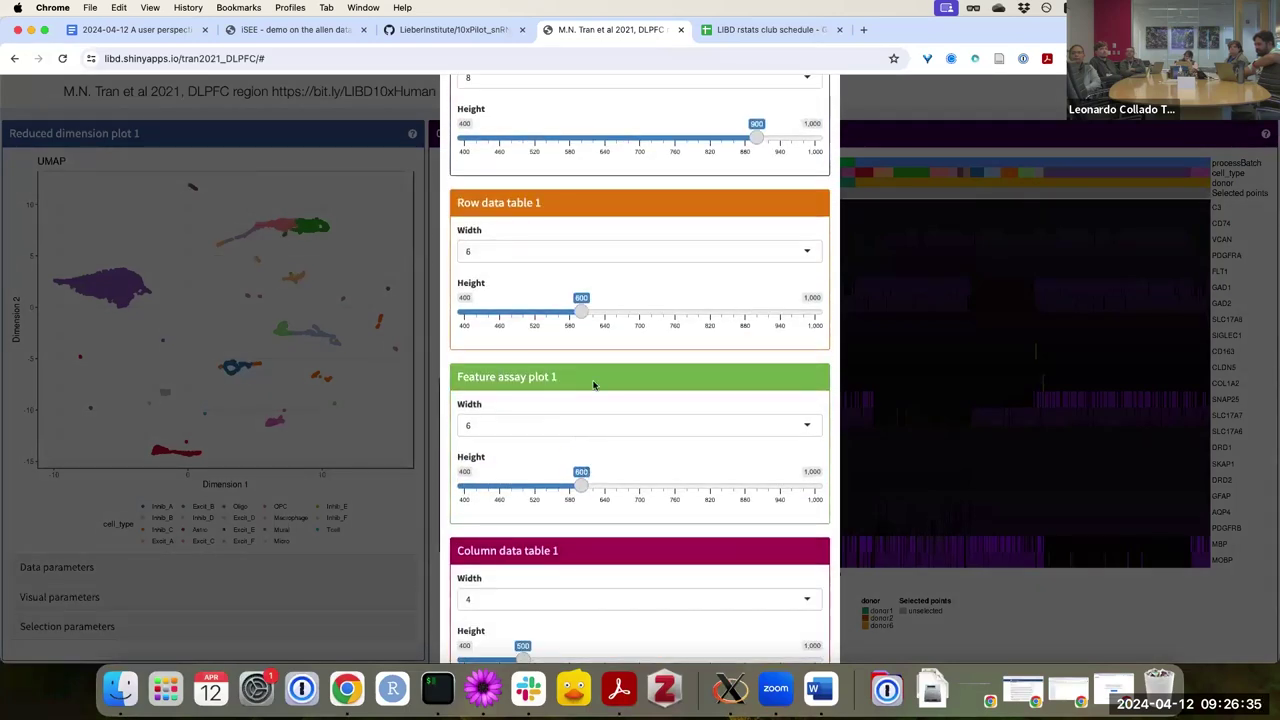
scroll(594, 464, down, 2)
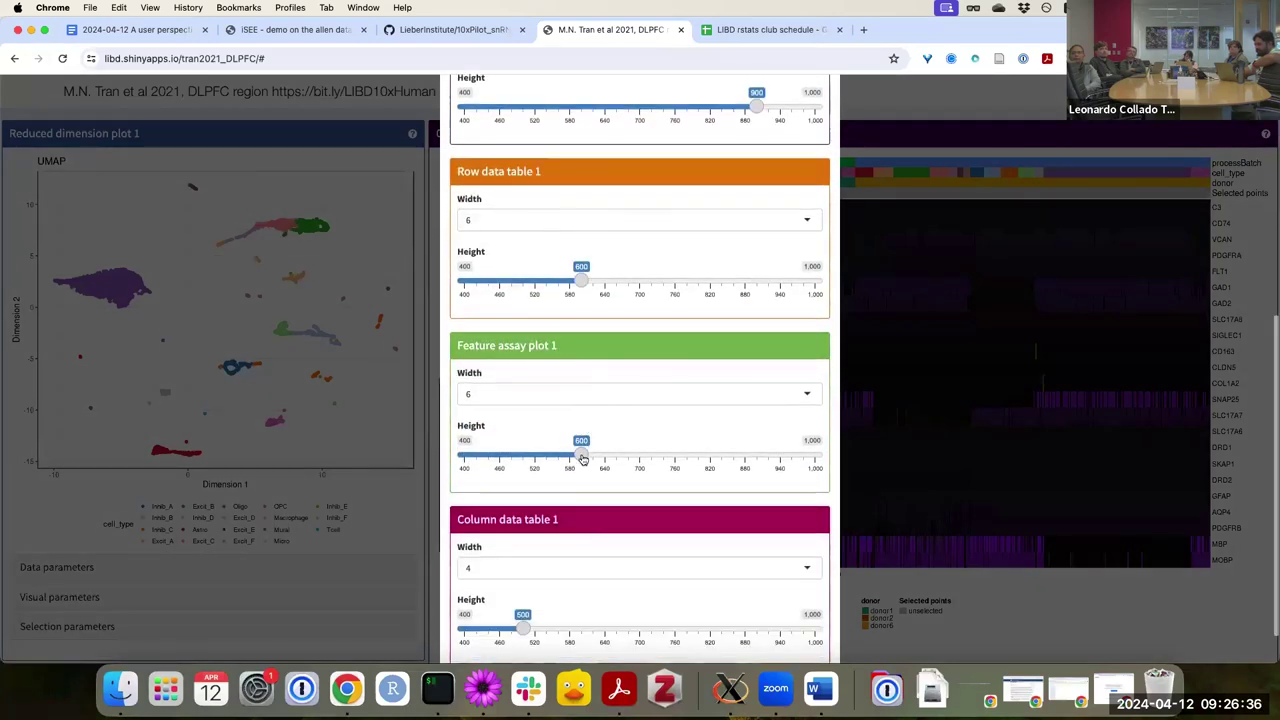
click(622, 394)
scroll(578, 505, down, 3)
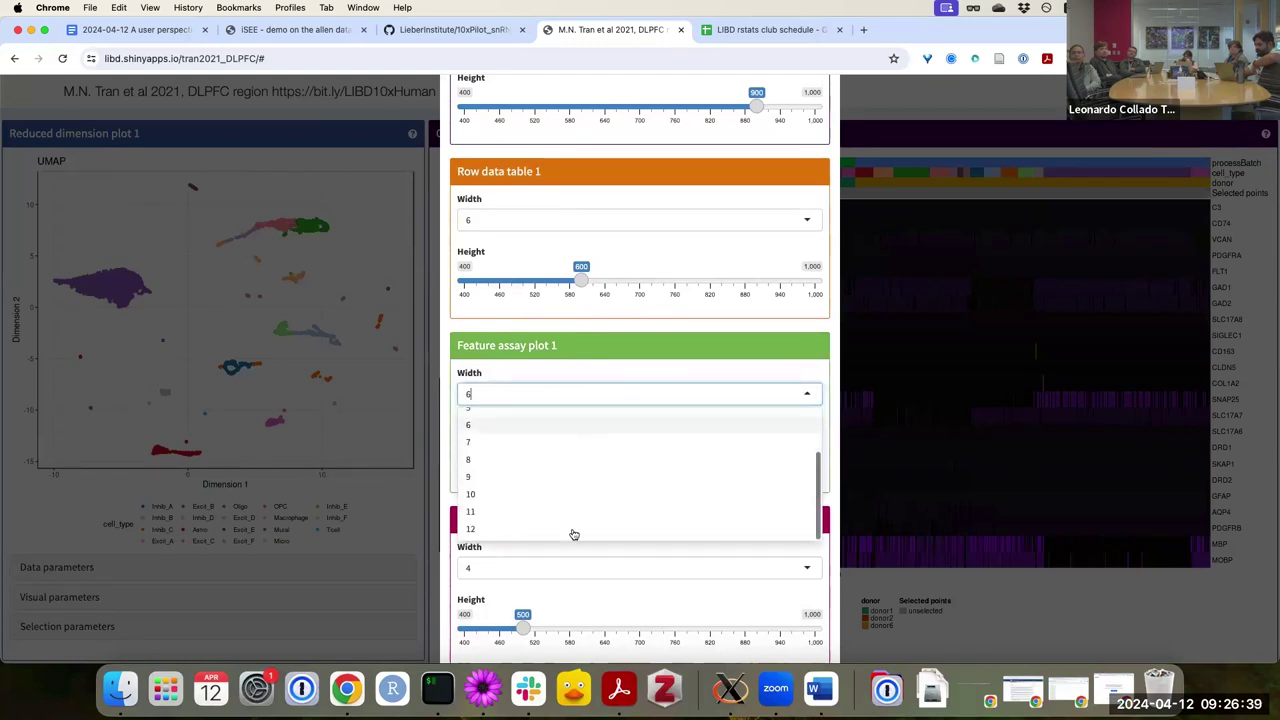
click(572, 533)
scroll(617, 438, up, 8)
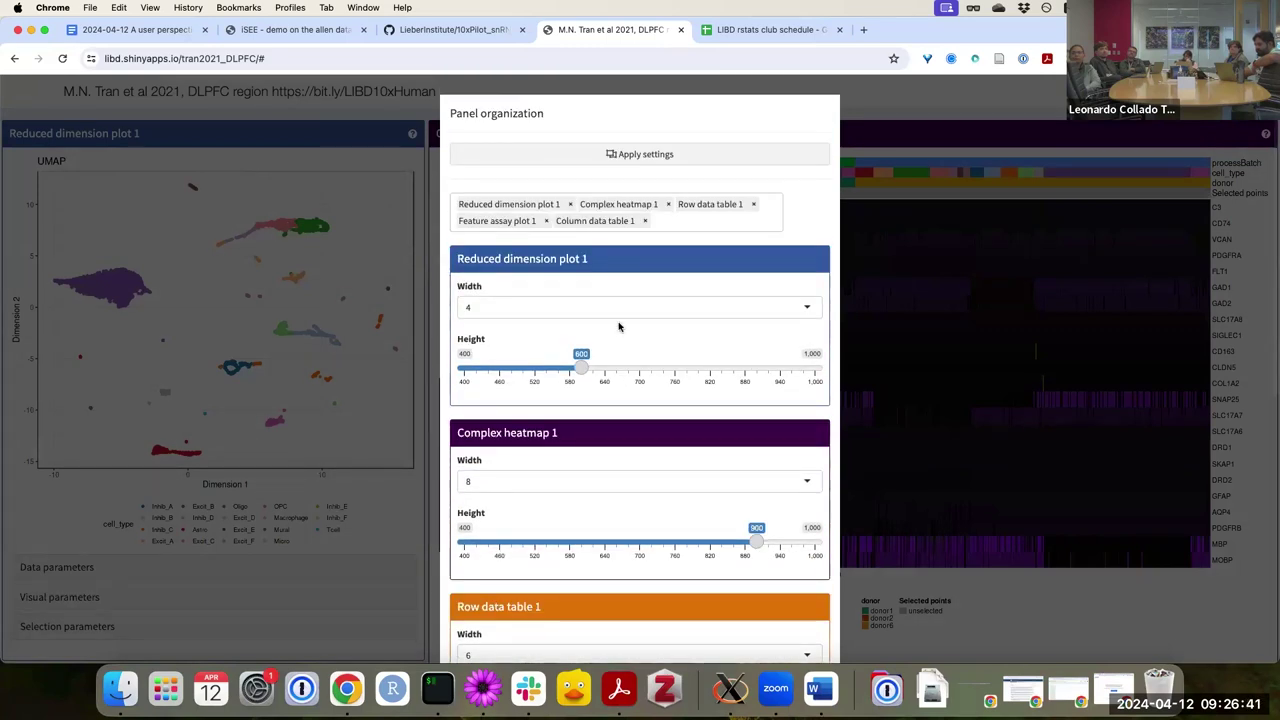
Move Feature assay plot 1 after Column data table 1, set the table's width to 5, and apply
drag(530, 225, 473, 226)
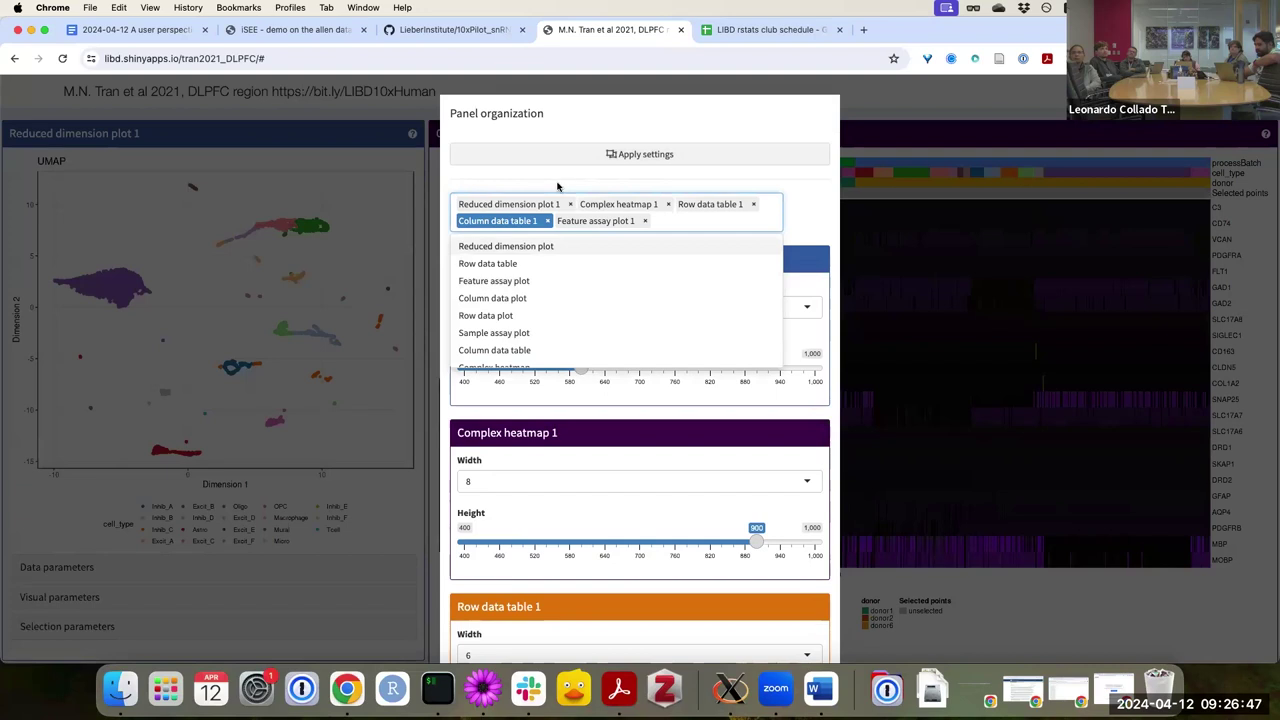
click(560, 187)
scroll(555, 225, down, 4)
scroll(555, 232, down, 3)
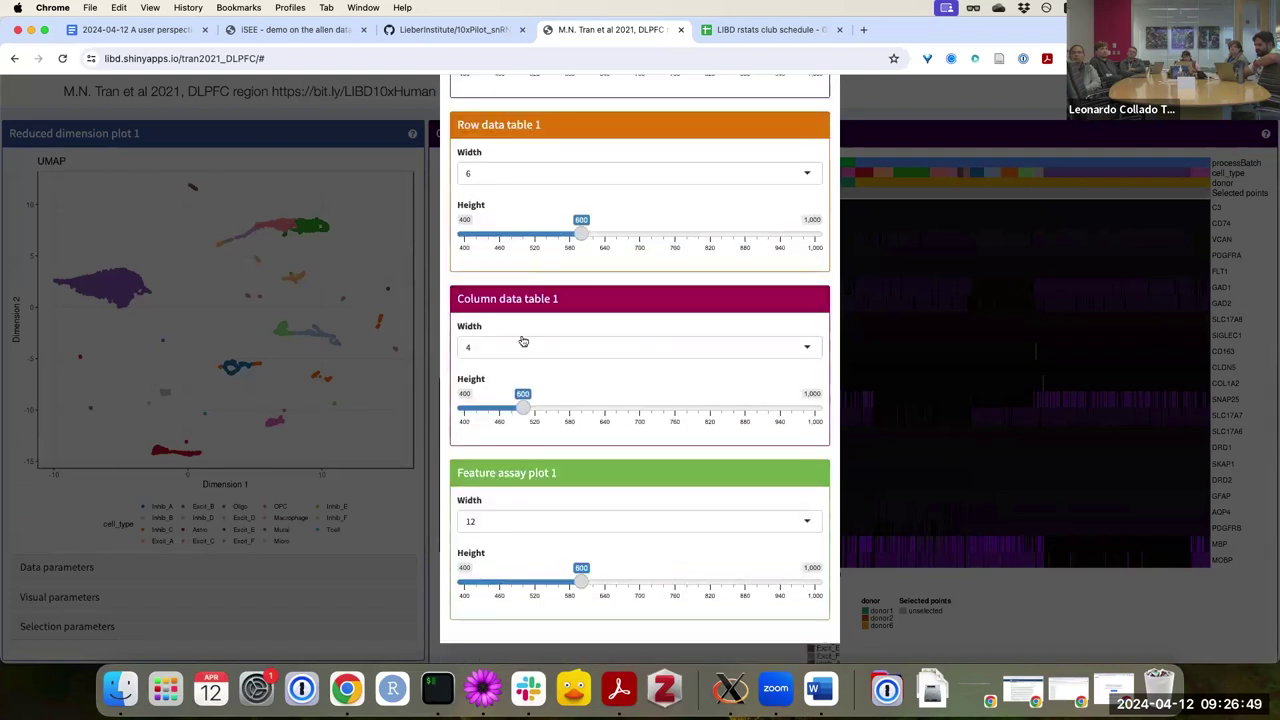
click(519, 345)
click(508, 434)
scroll(554, 391, up, 10)
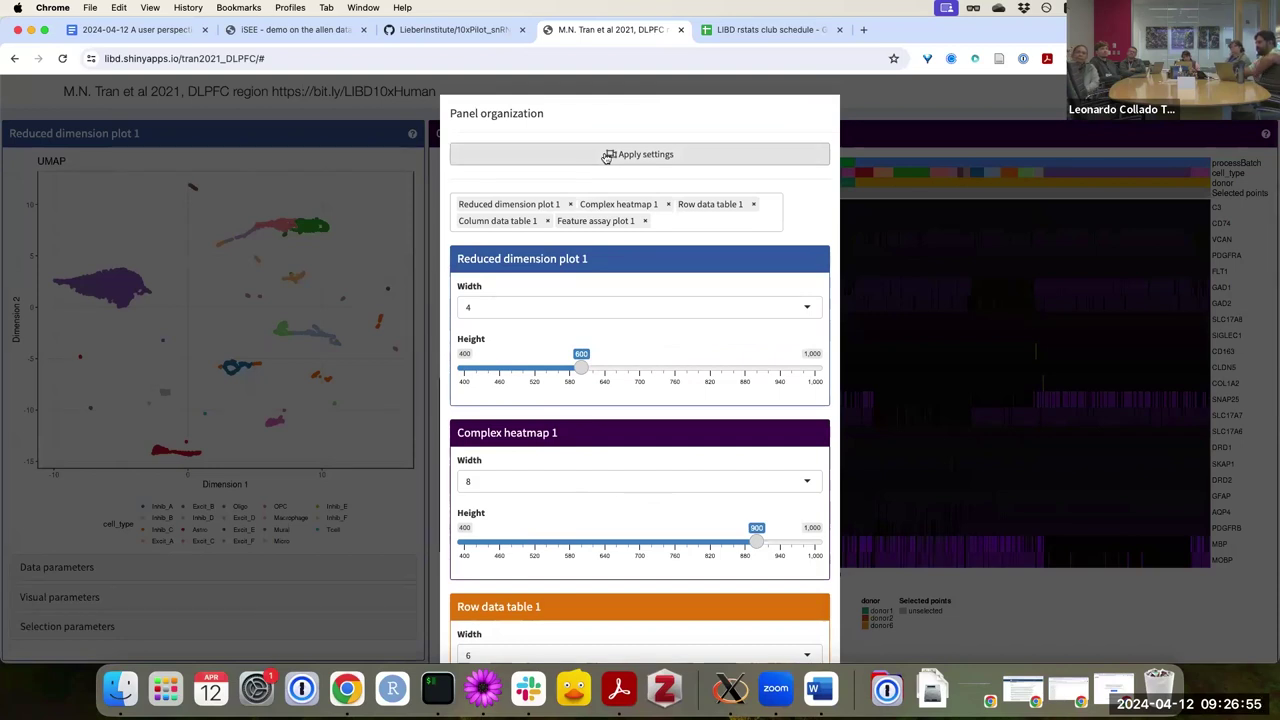
click(607, 155)
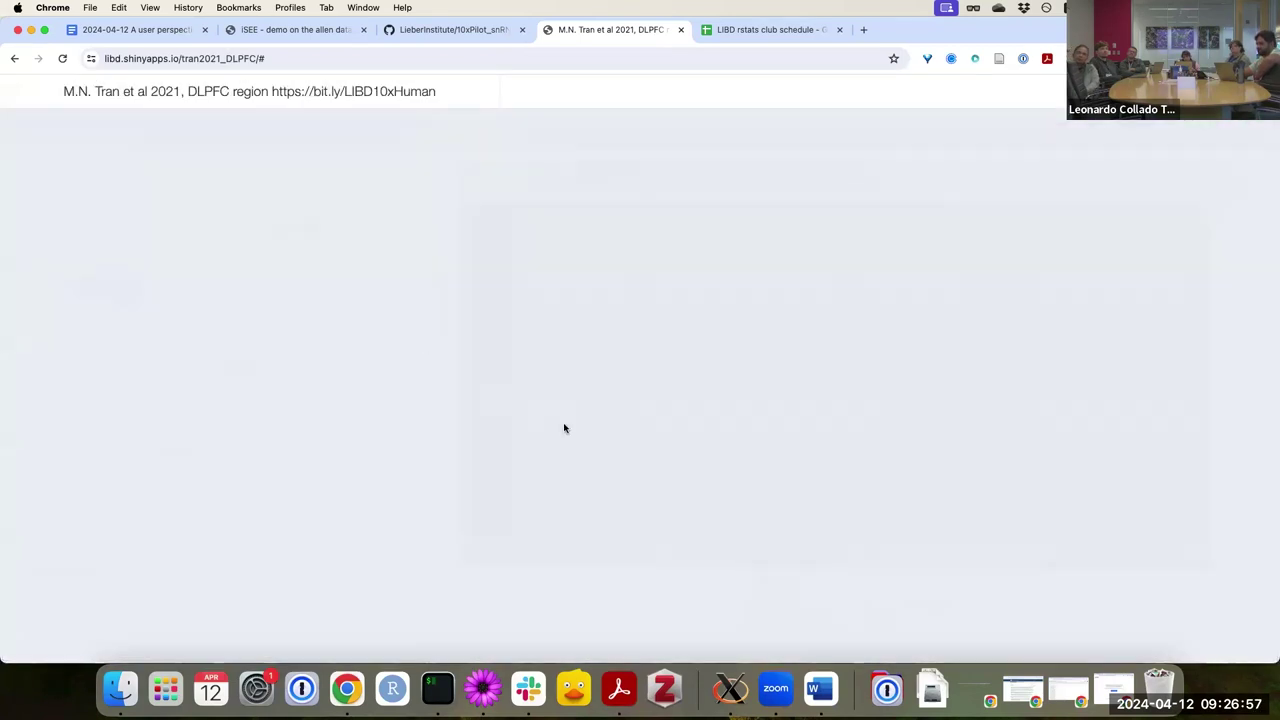
scroll(564, 428, down, 10)
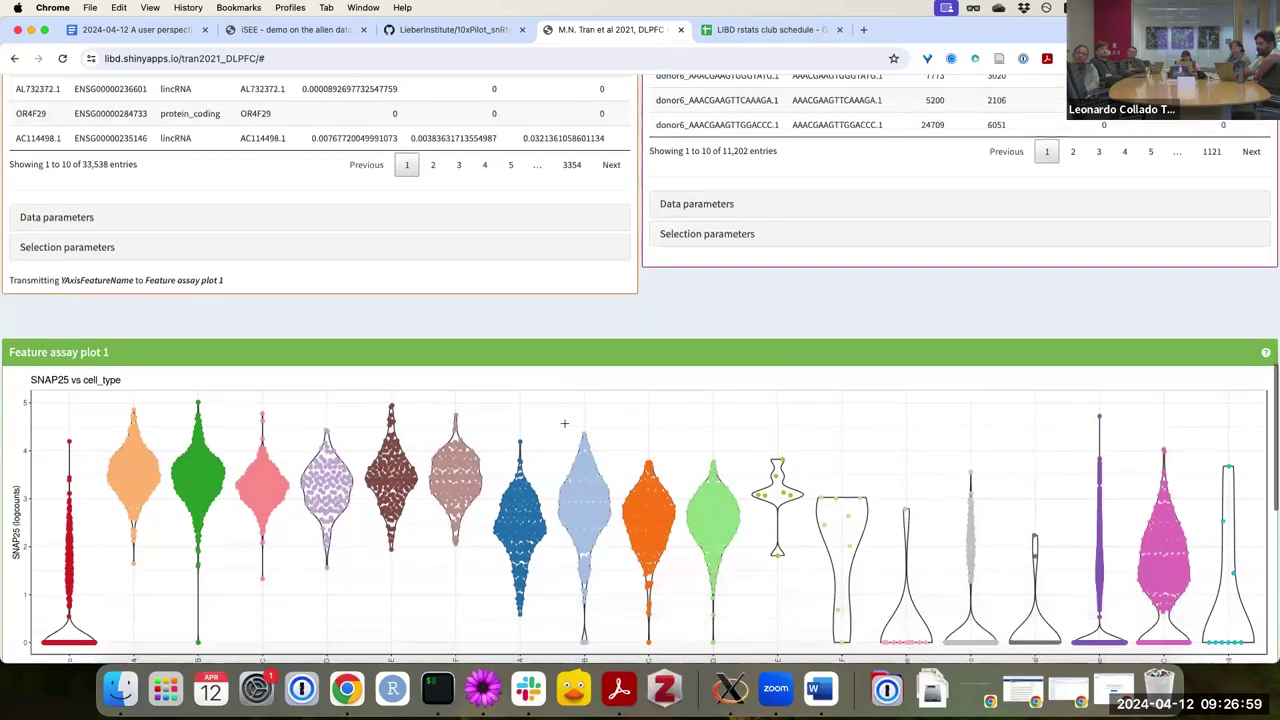
scroll(564, 423, down, 5)
scroll(564, 423, up, 4)
scroll(564, 423, down, 1)
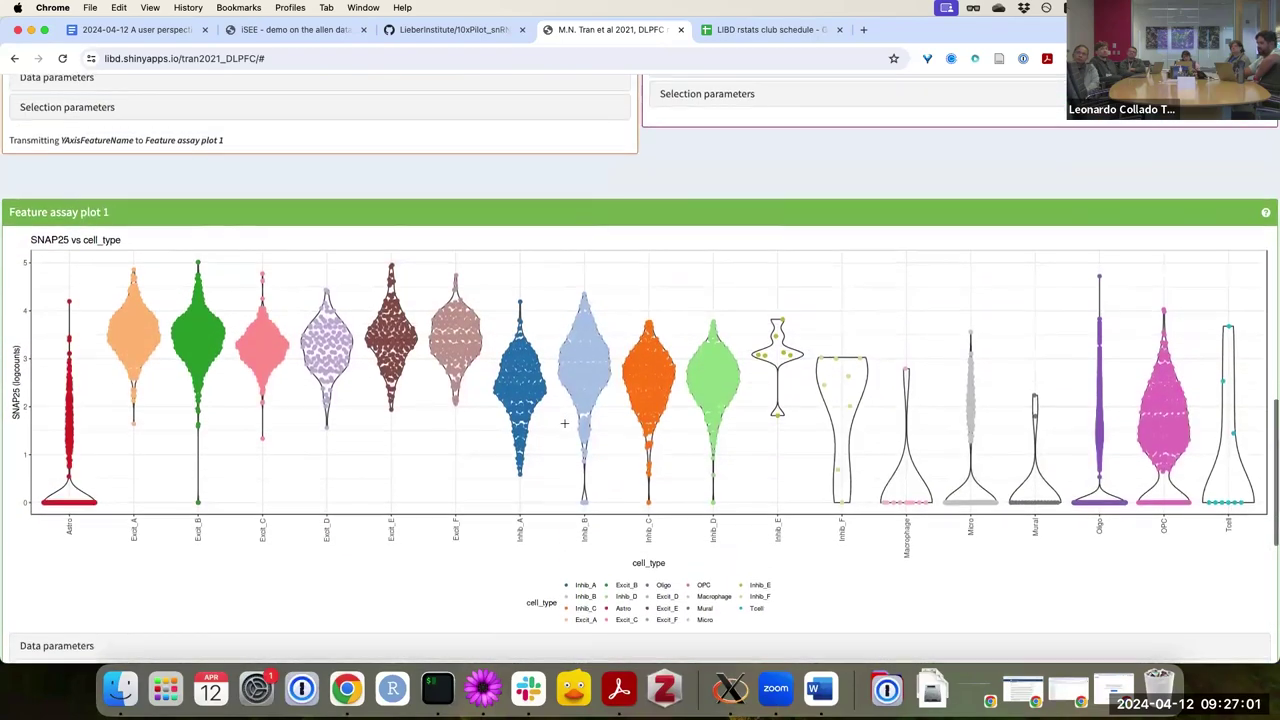
scroll(564, 423, down, 1)
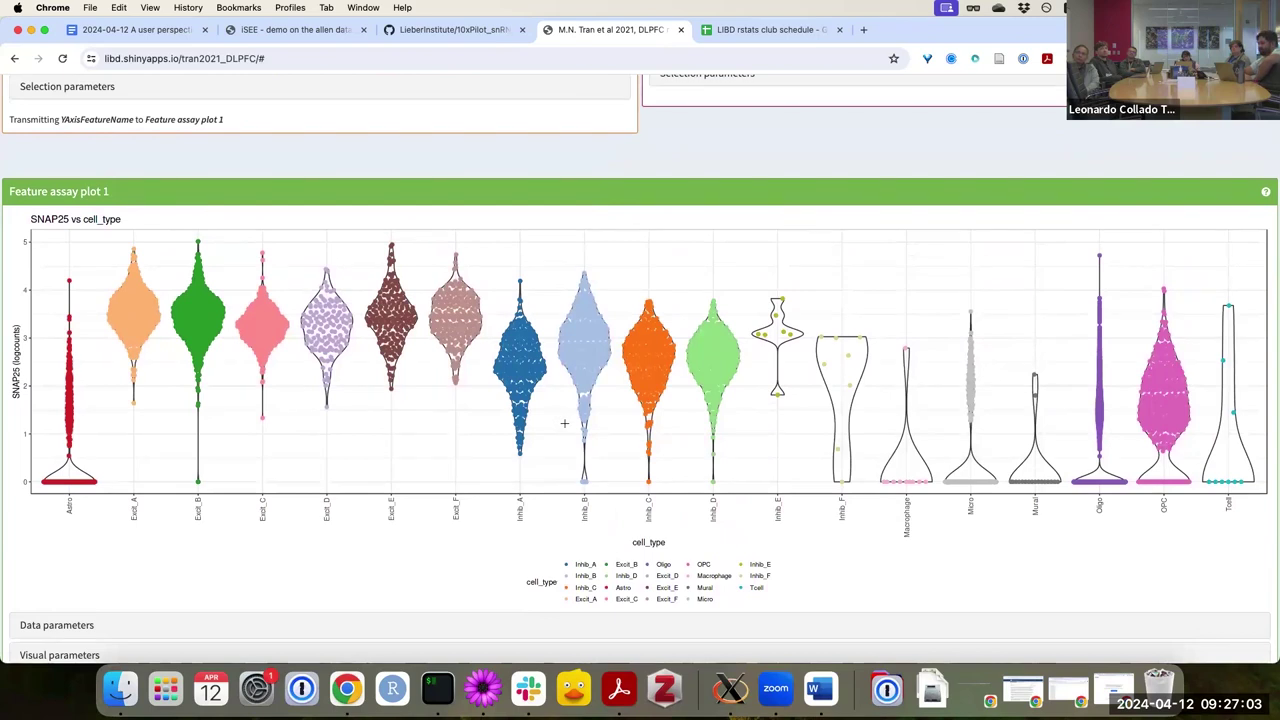
scroll(564, 423, down, 10)
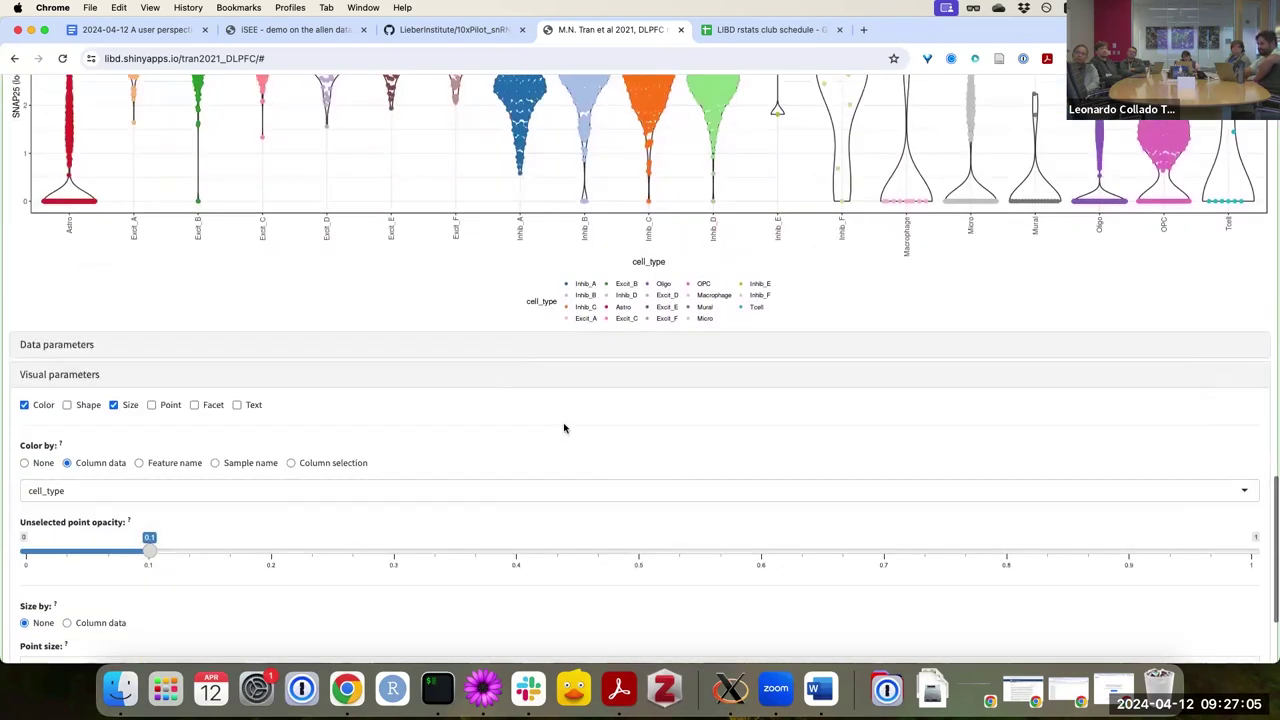
click(134, 509)
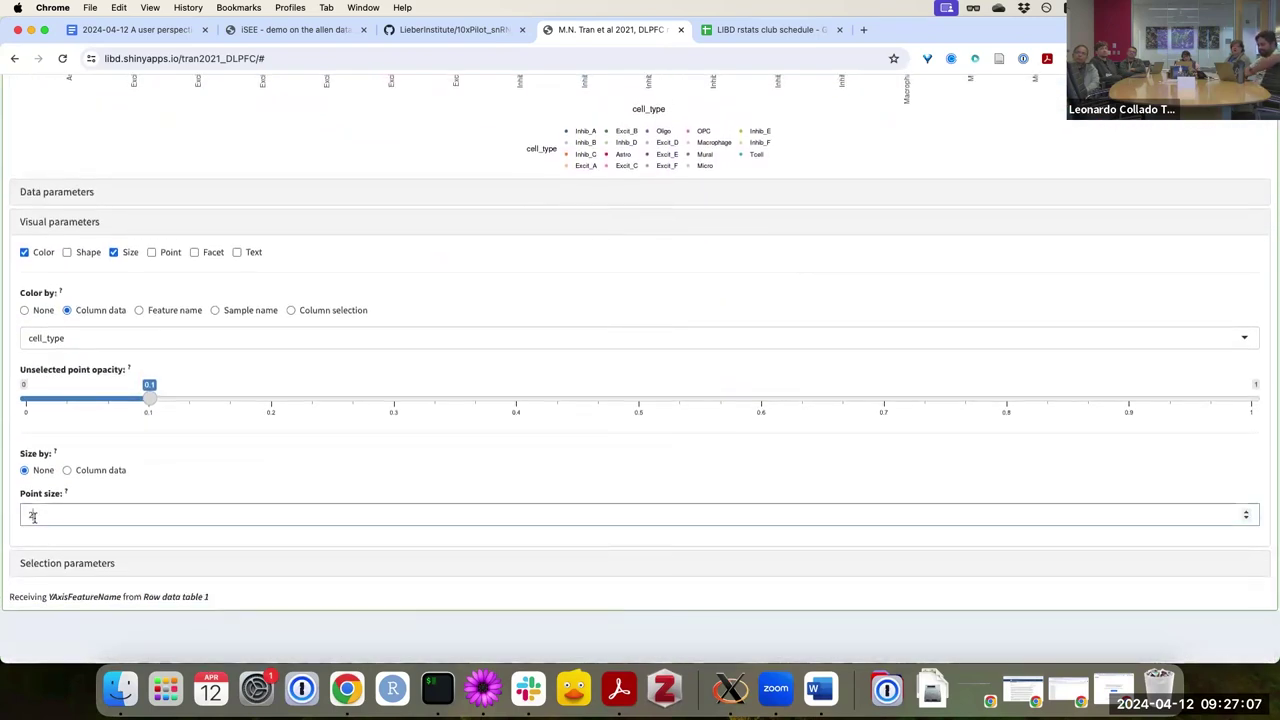
key(BackSpace)
text(1)
scroll(231, 338, up, 2)
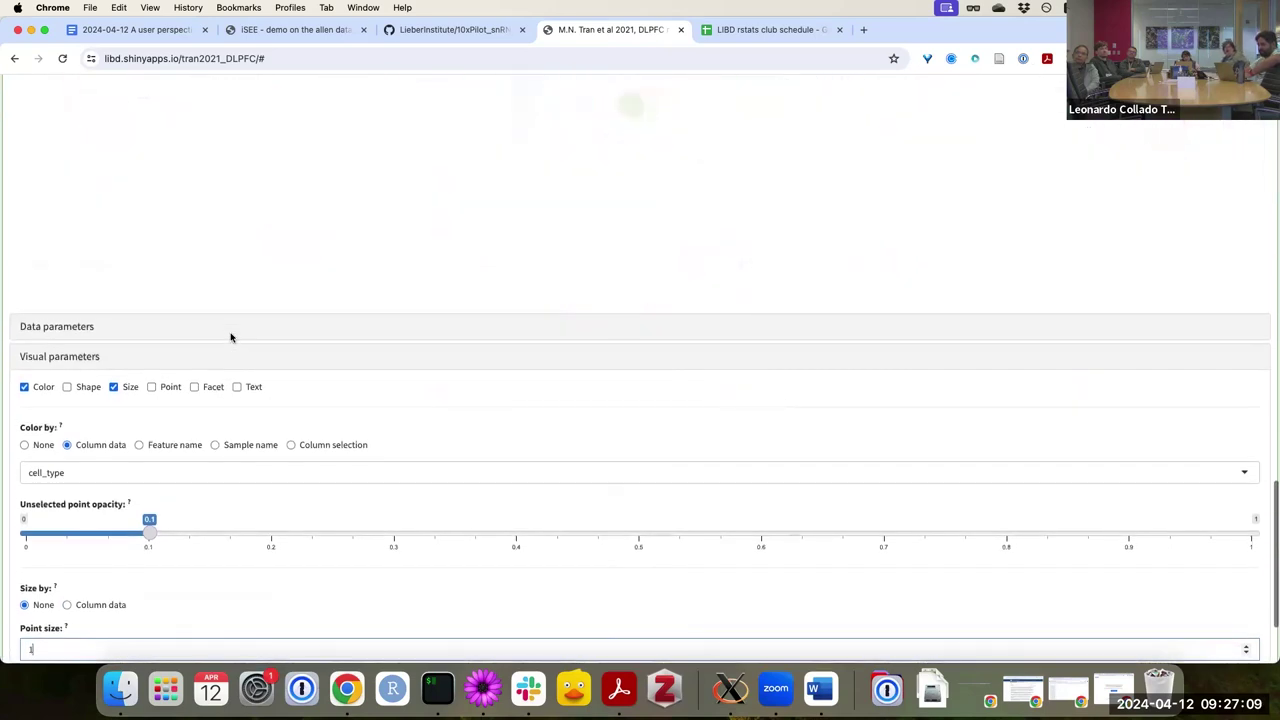
scroll(151, 475, down, 6)
scroll(84, 513, up, 1)
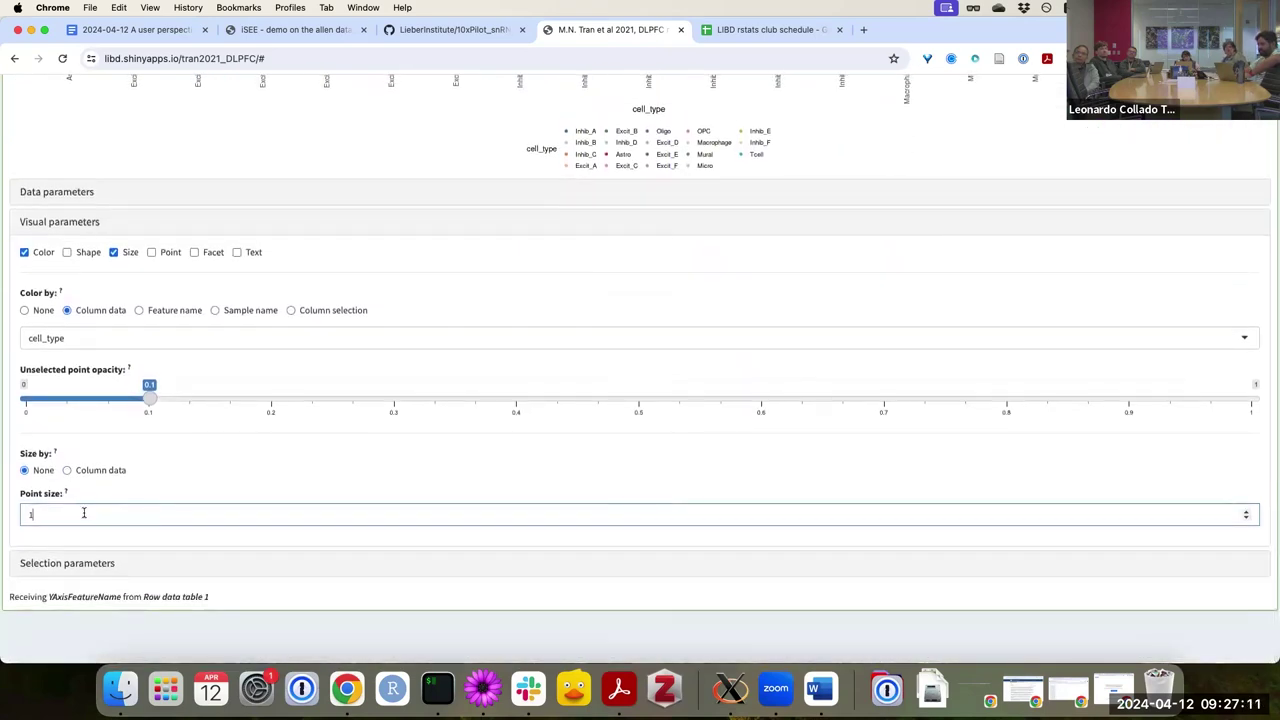
scroll(280, 280, up, 5)
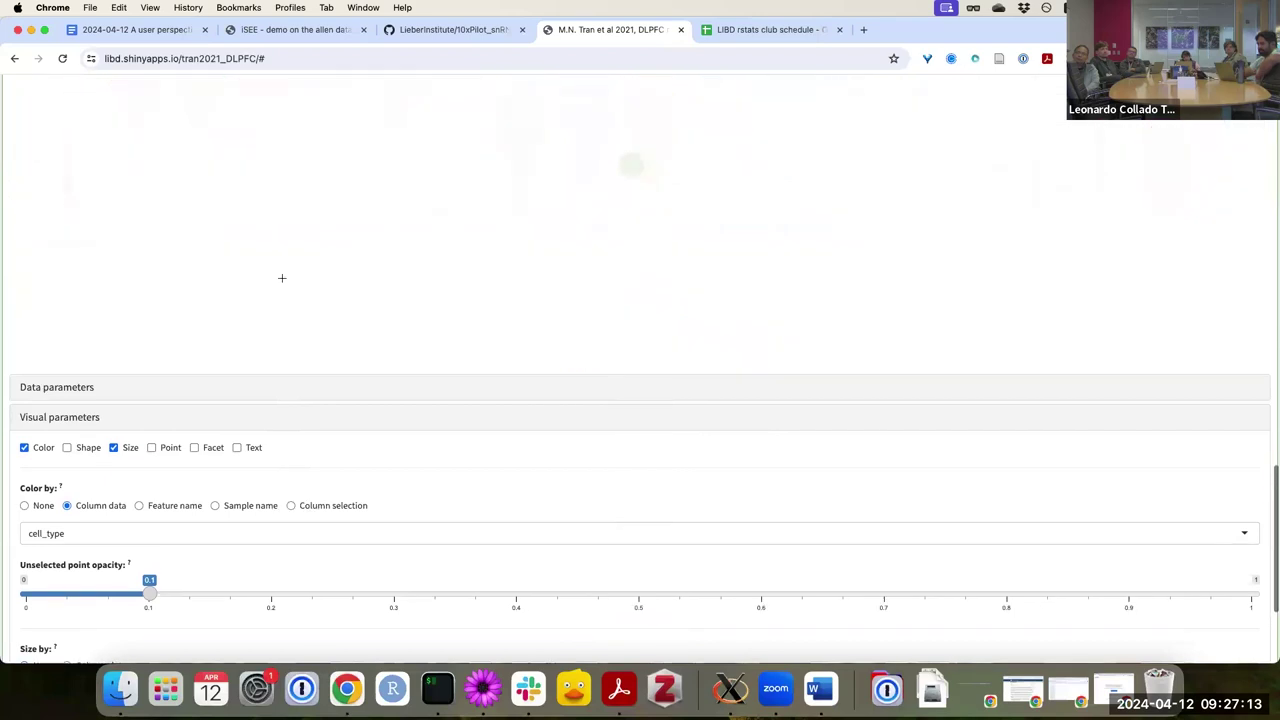
scroll(282, 278, up, 3)
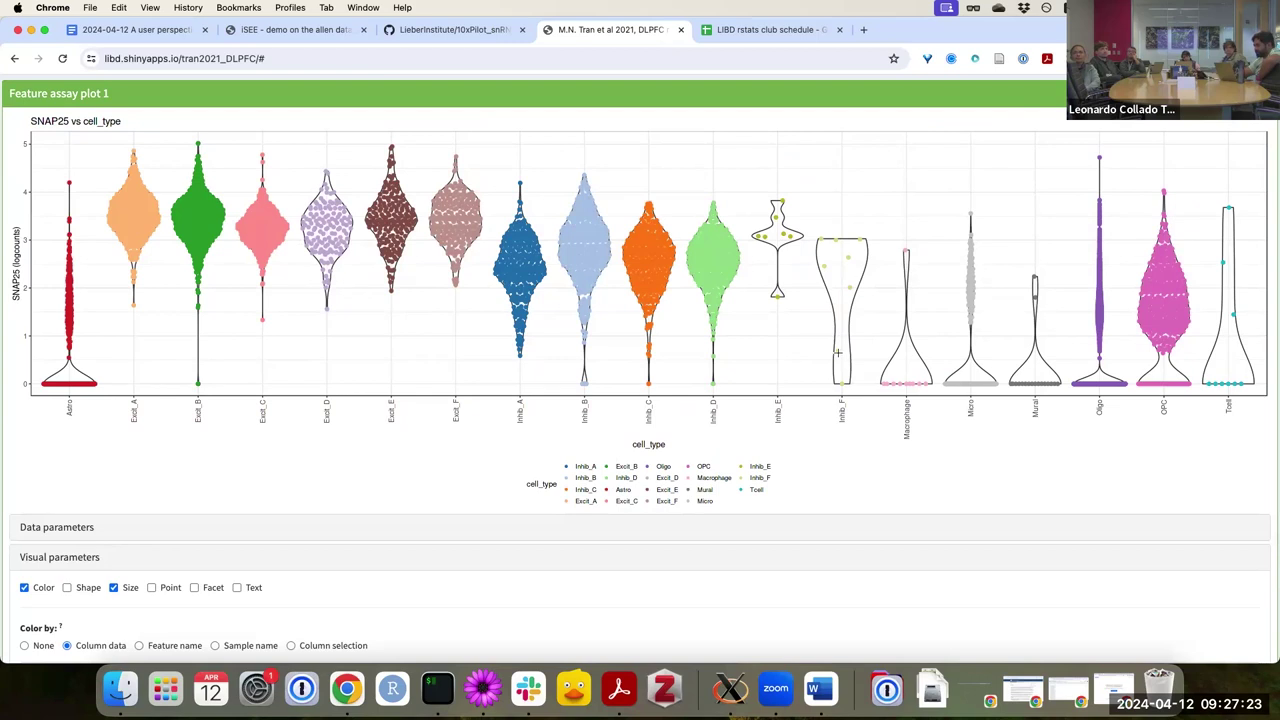
mouse_move(838, 351)
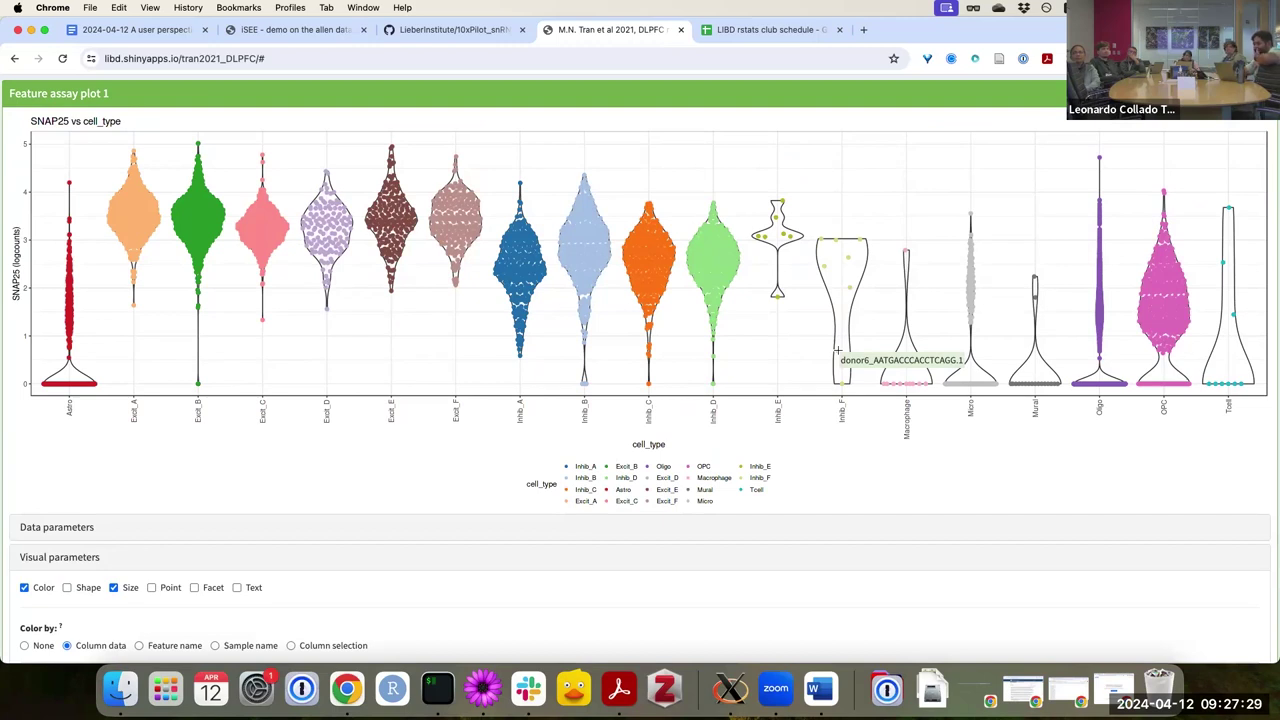
scroll(838, 350, up, 2)
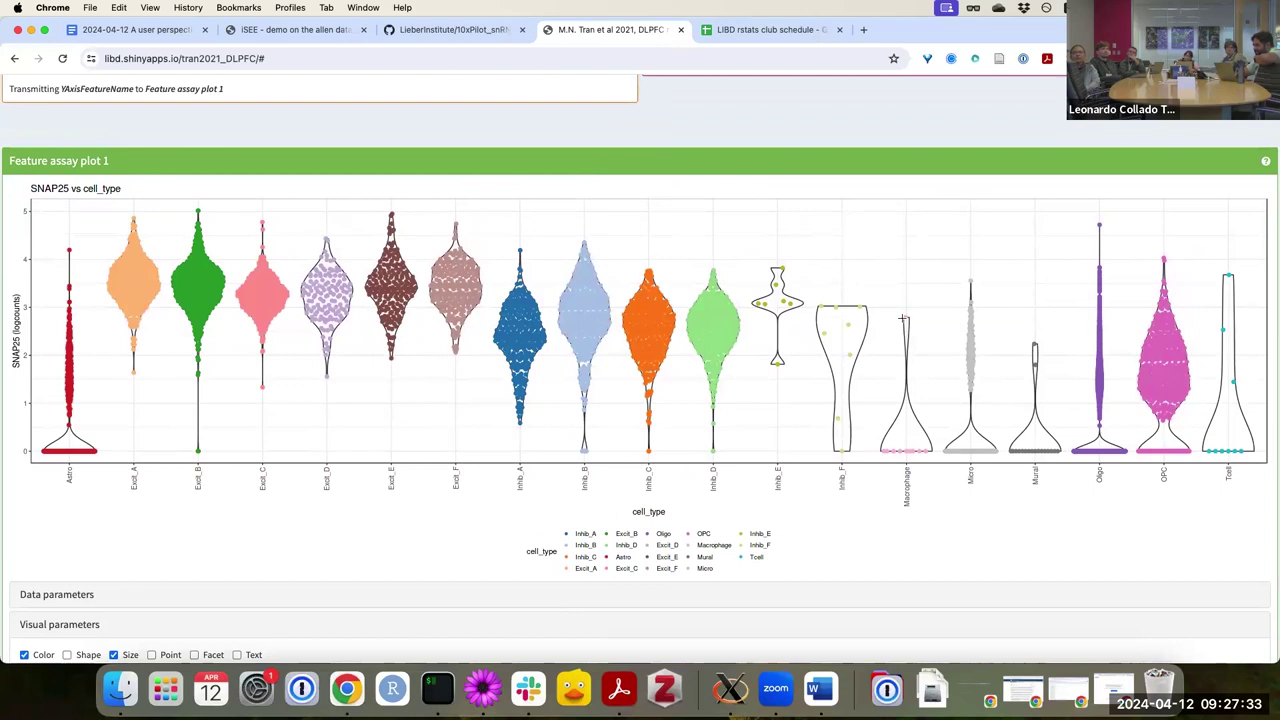
mouse_move(903, 318)
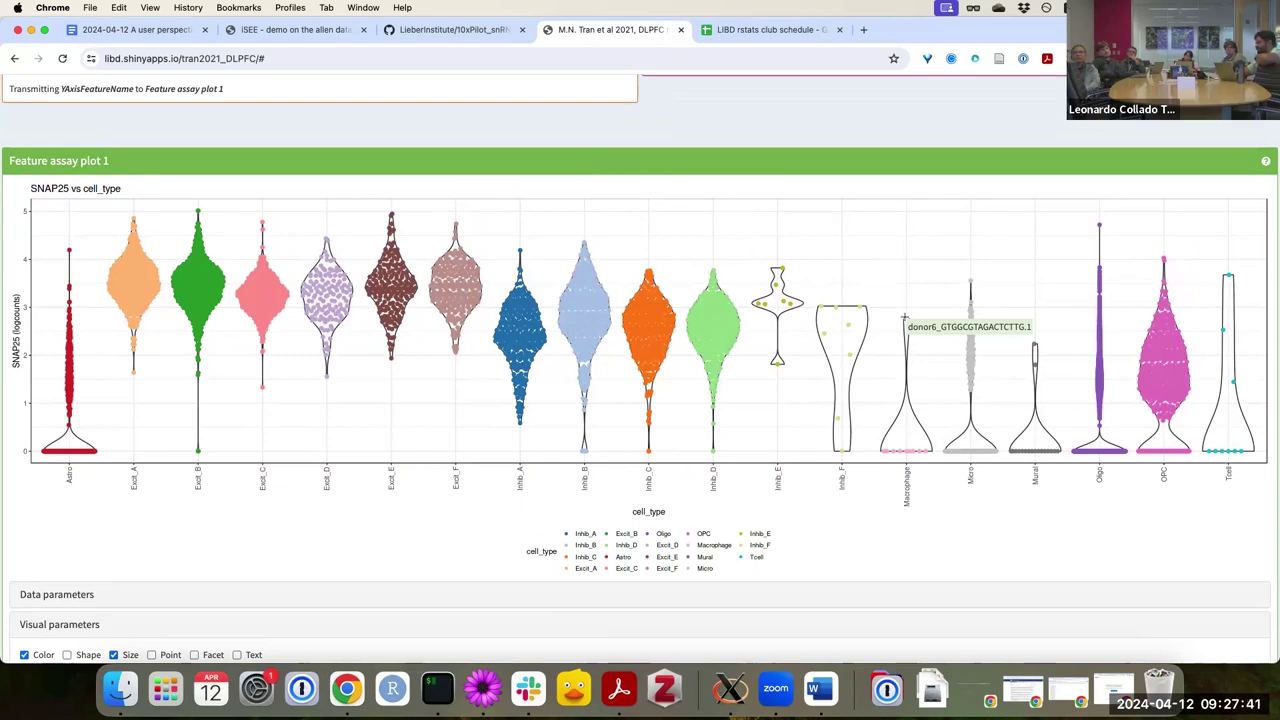
scroll(905, 319, up, 15)
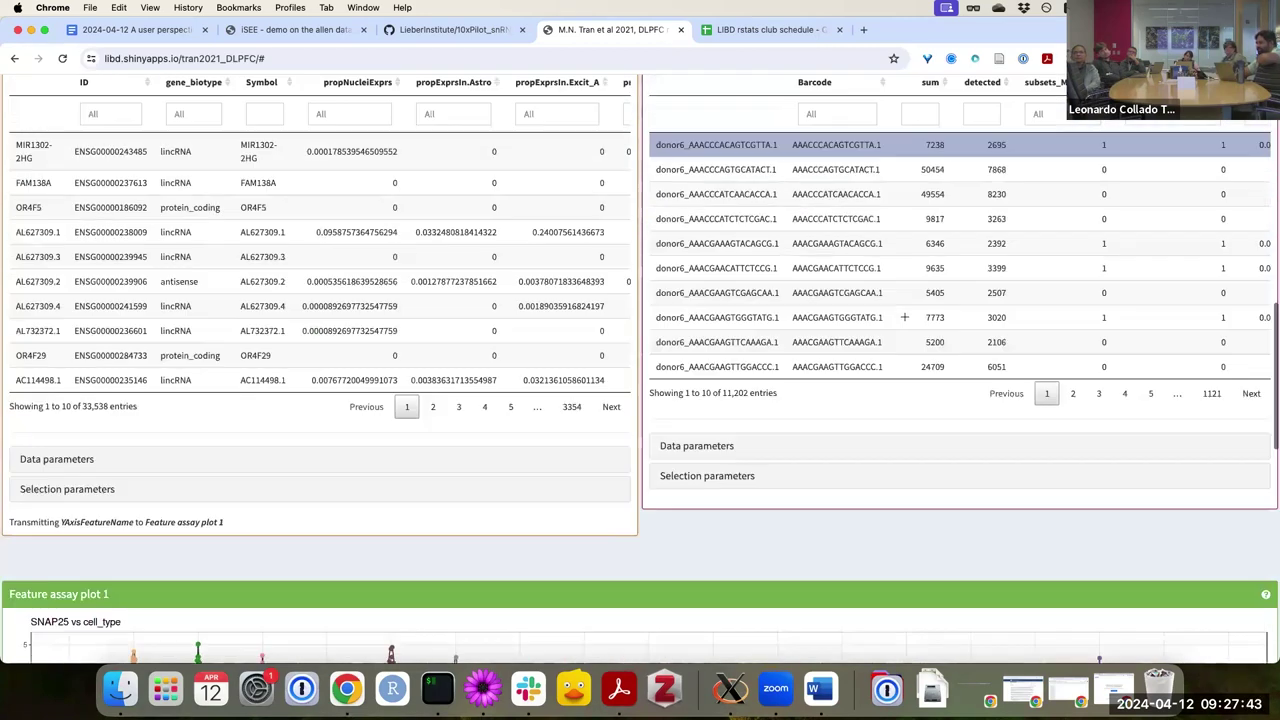
scroll(905, 319, up, 5)
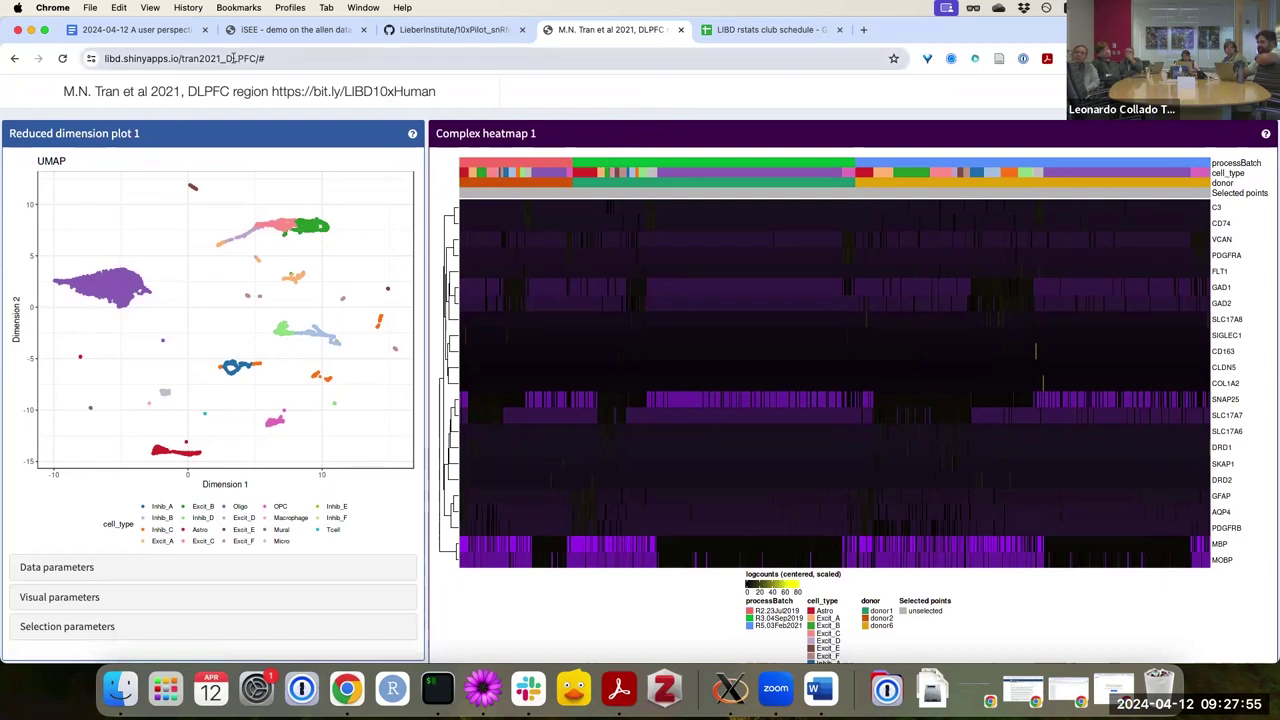
Follow the research.libd.org/spatialDLPFC link under the Huuki et al. entry in the notes
click(160, 30)
scroll(386, 318, down, 2)
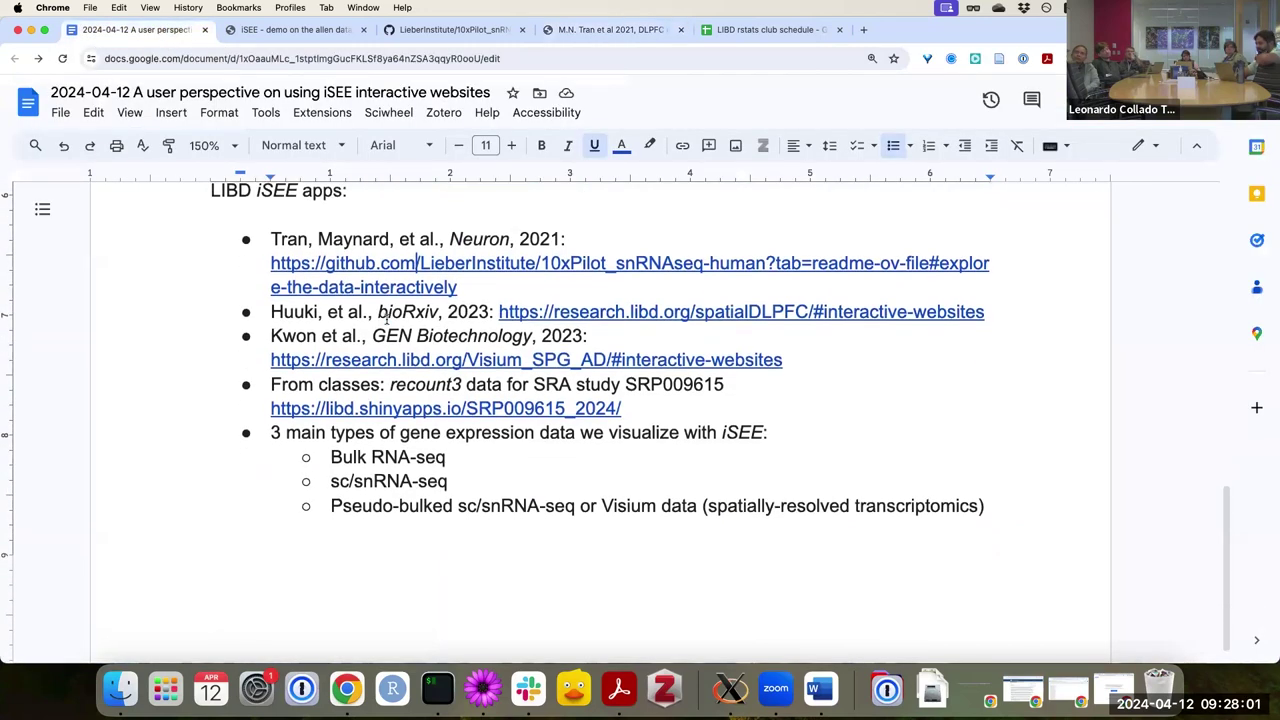
scroll(386, 318, down, 1)
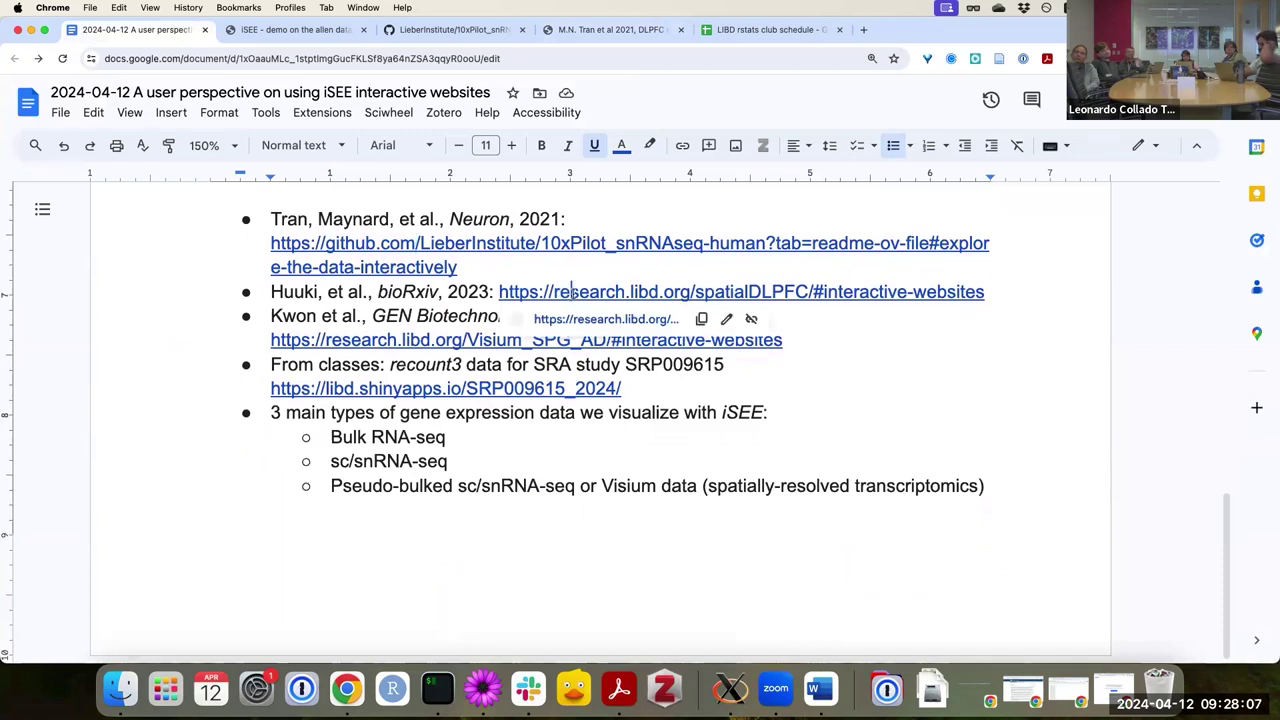
click(573, 292)
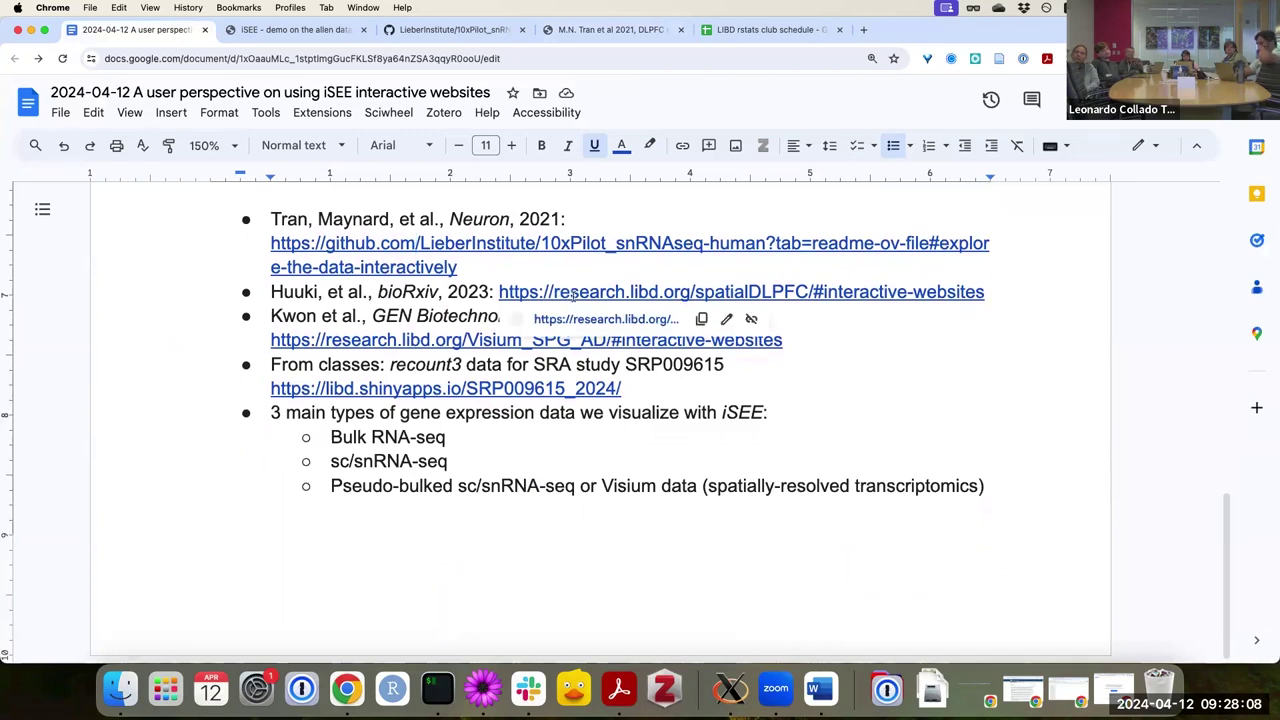
click(571, 320)
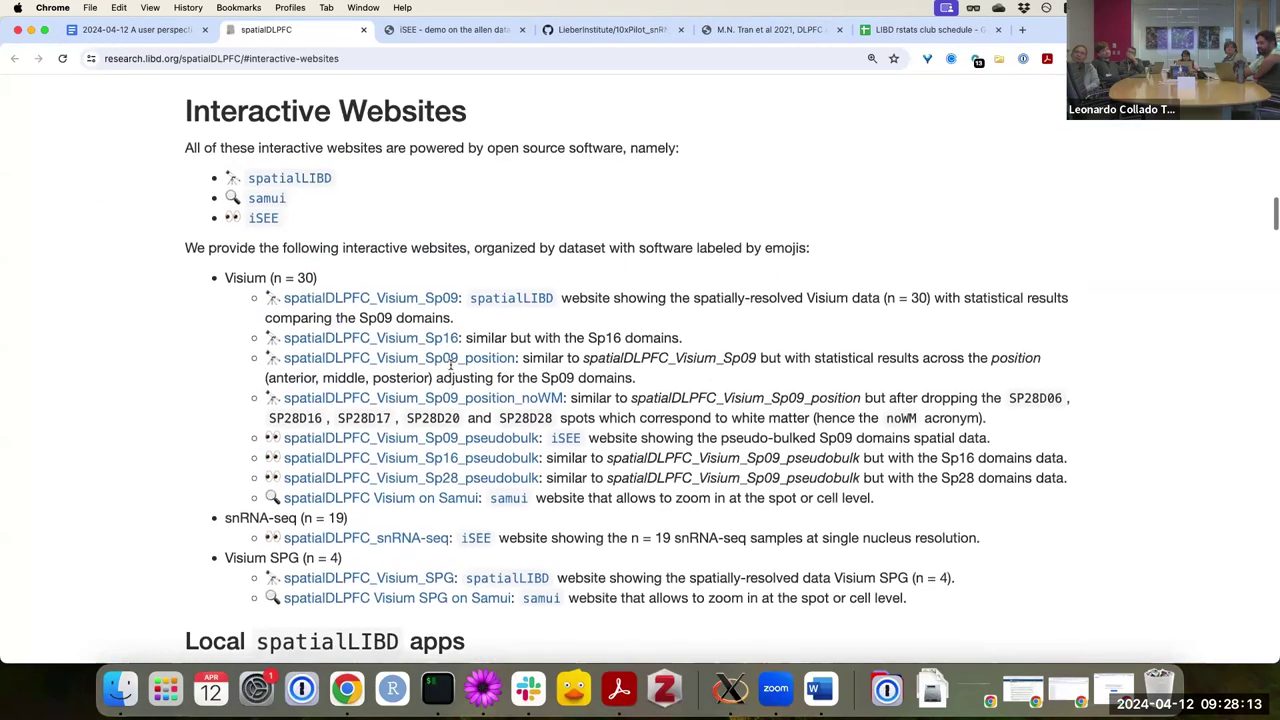
Open spatialDLPFC_snRNA-seq and spatialDLPFC_Visium_Sp09_pseudobulk in new tabs, then switch to snRNA-seq
scroll(451, 369, down, 1)
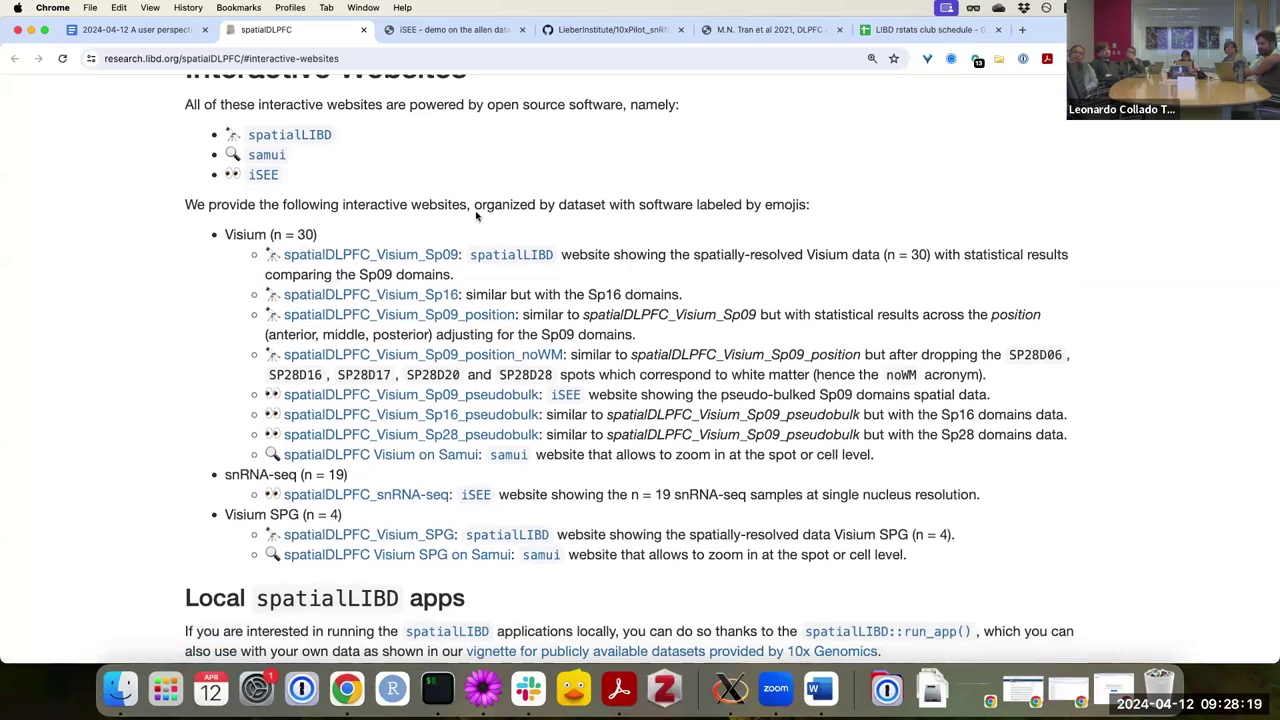
drag(281, 184, 225, 180)
click(301, 183)
scroll(268, 240, down, 3)
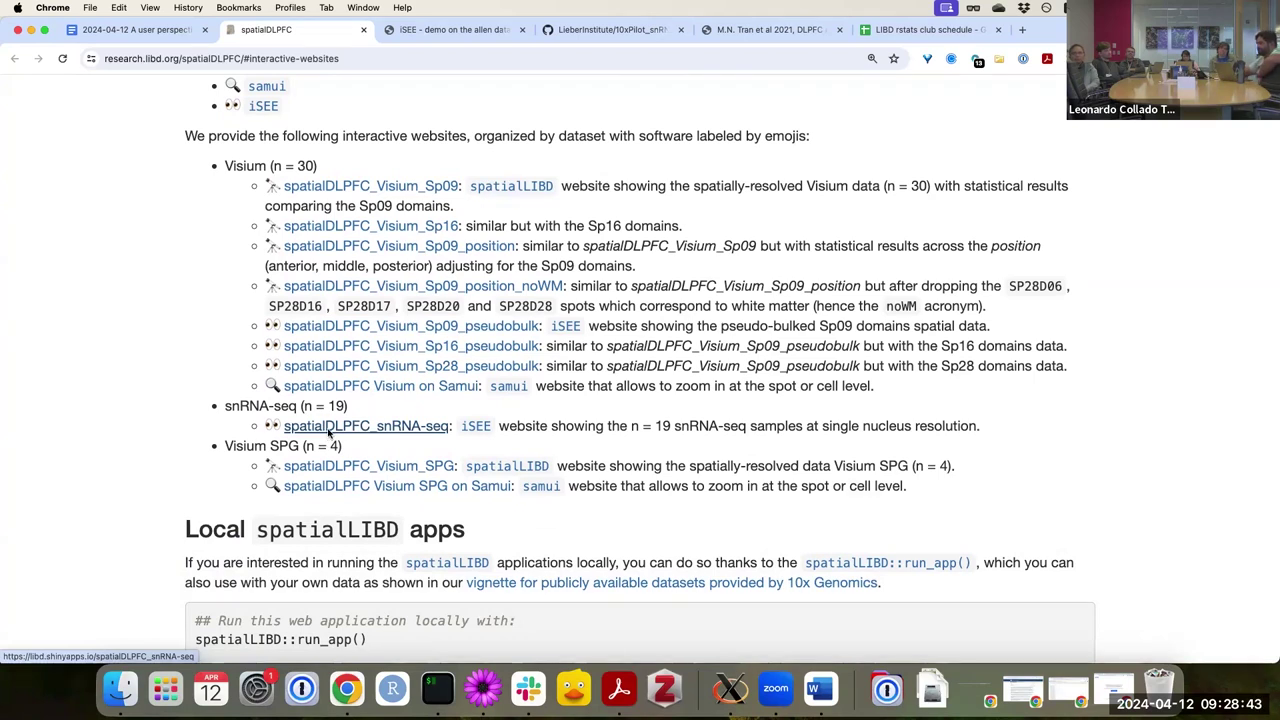
right_click(330, 430)
click(381, 356)
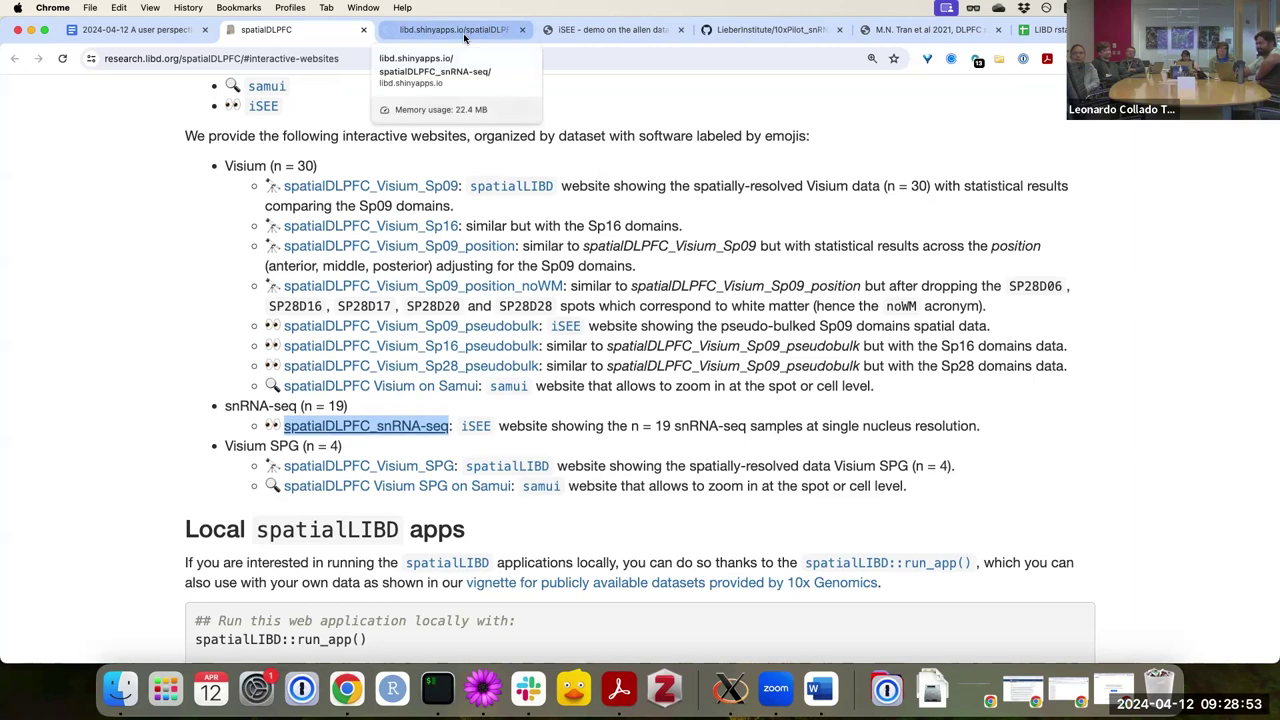
right_click(427, 330)
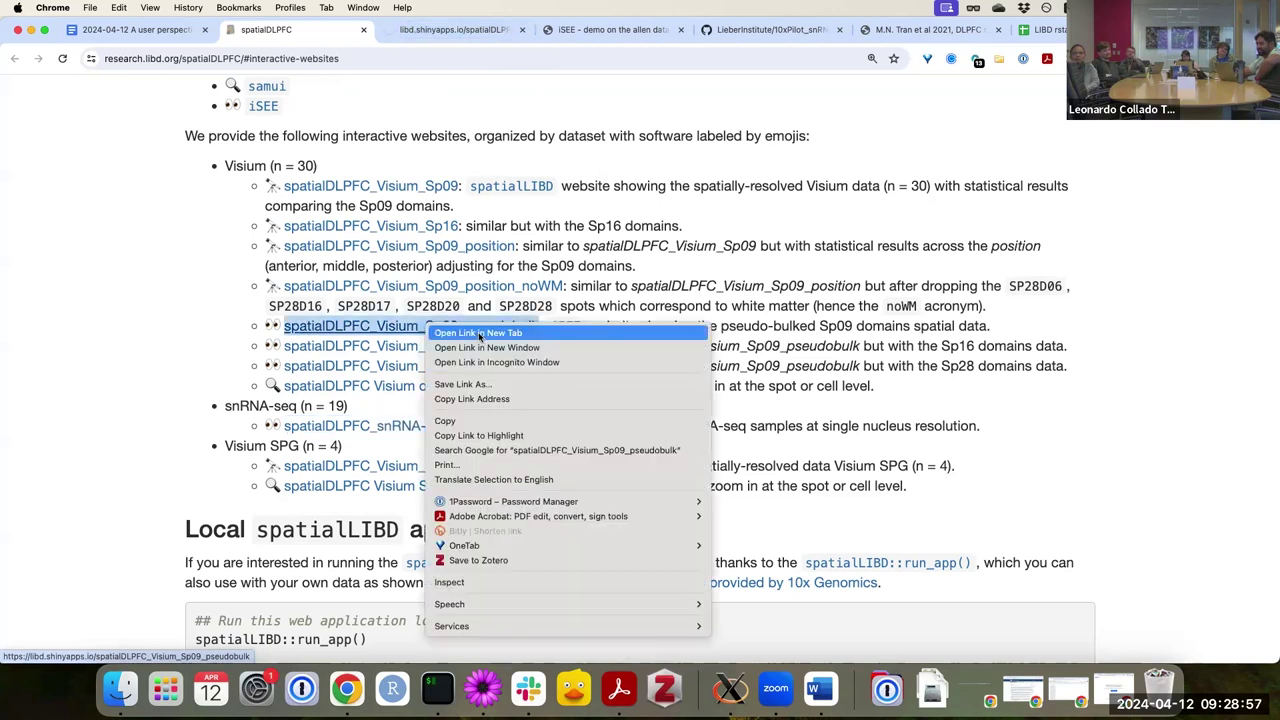
click(479, 333)
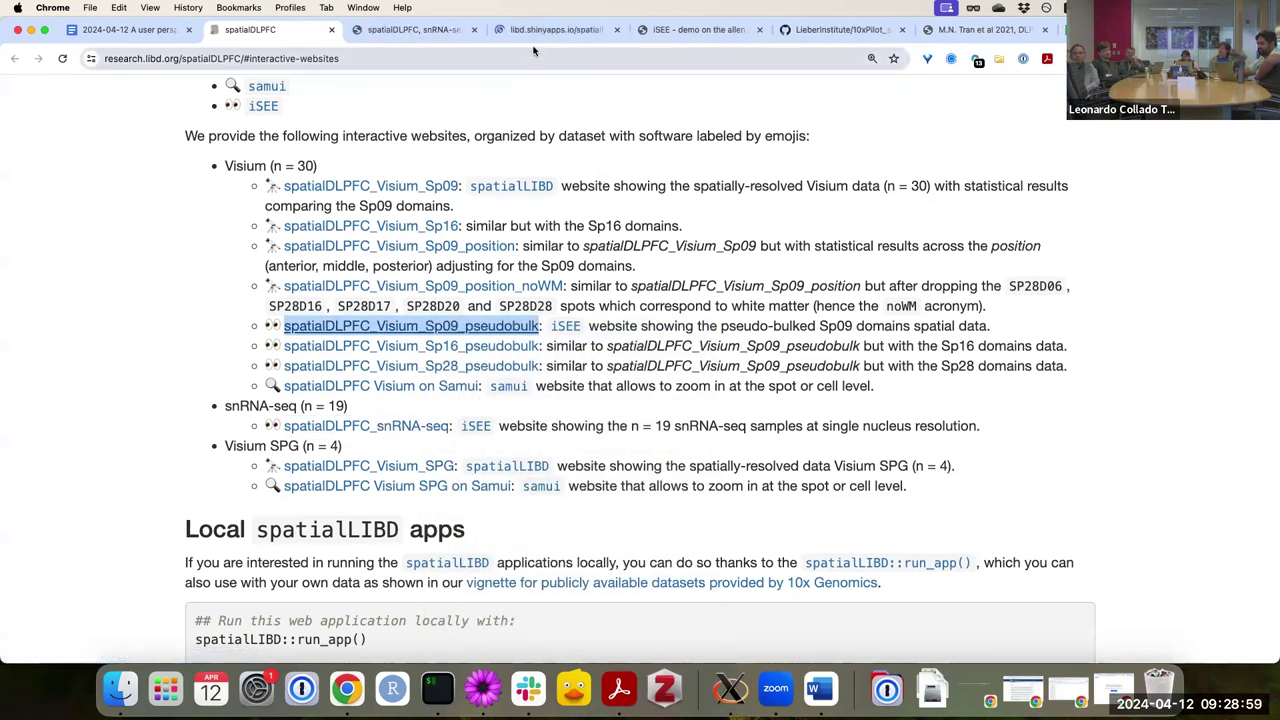
click(403, 30)
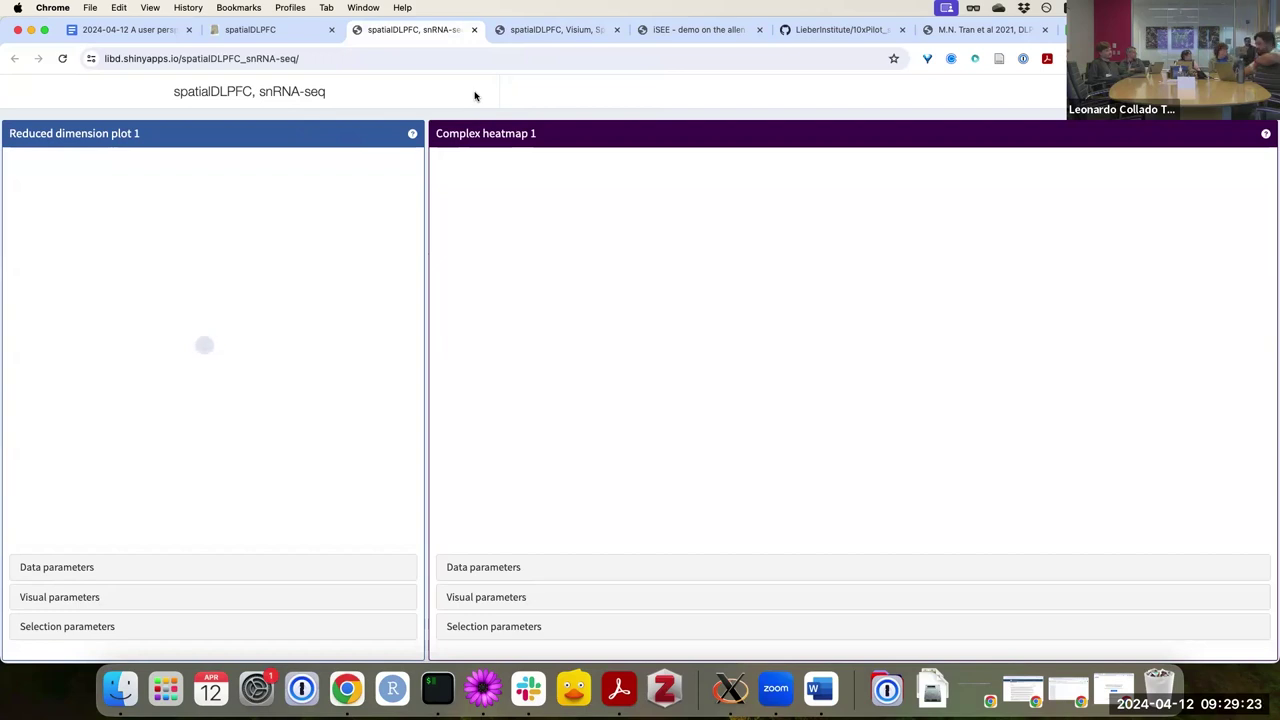
click(537, 36)
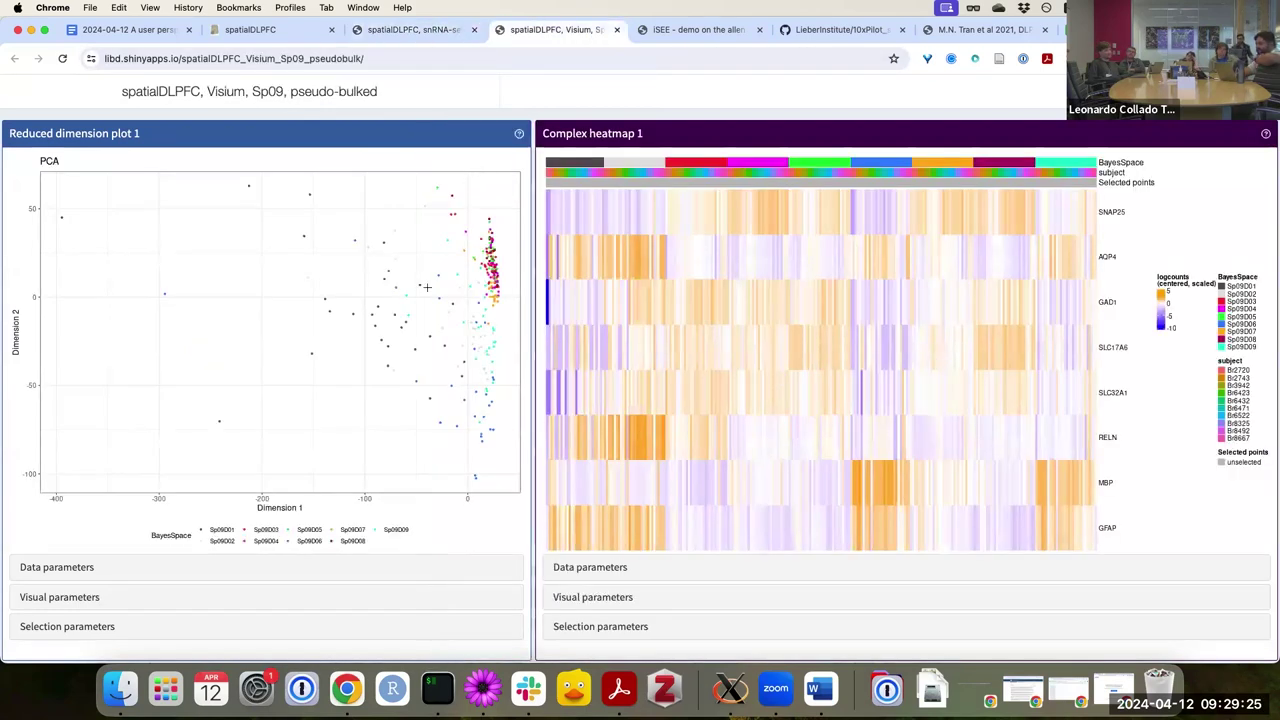
scroll(427, 289, down, 1)
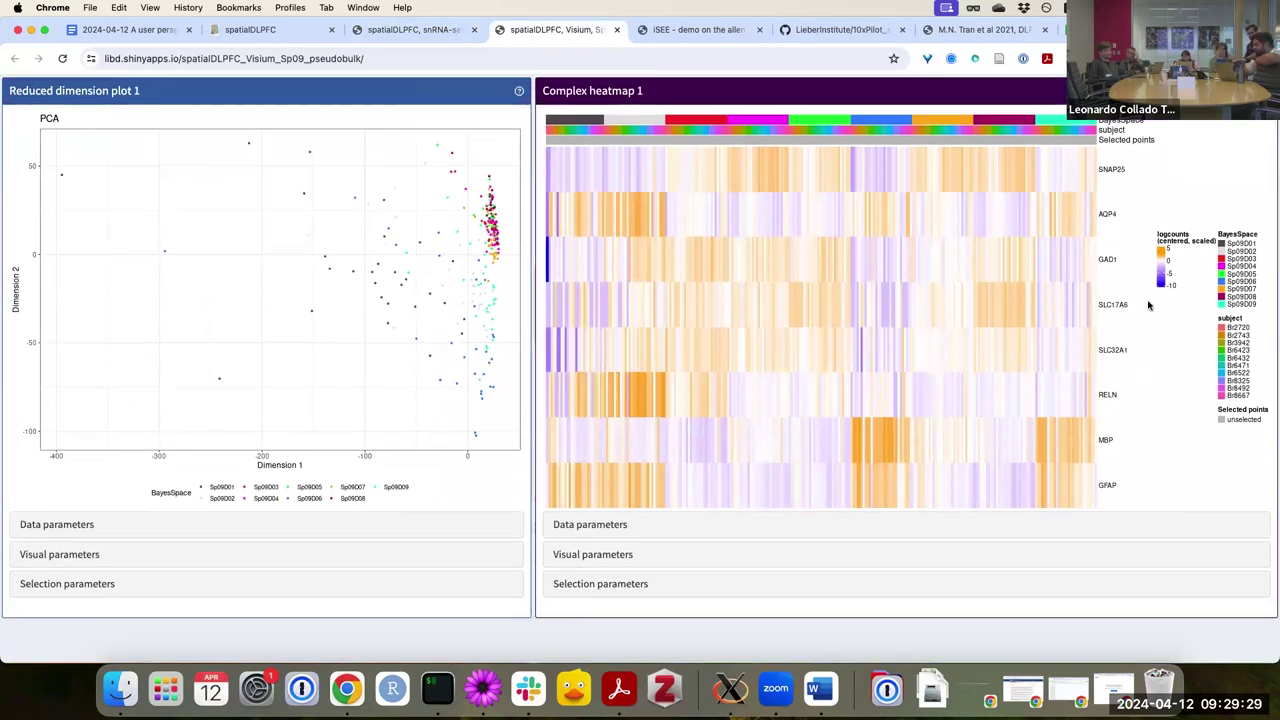
scroll(1059, 385, down, 1)
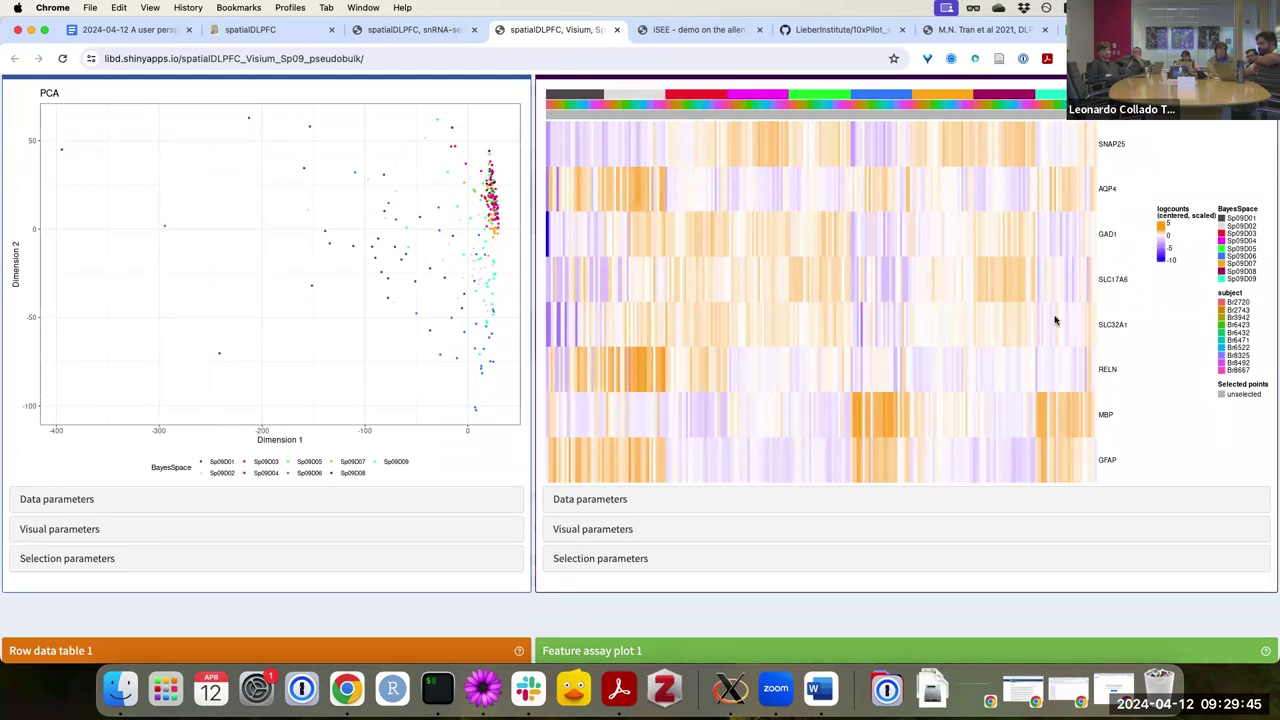
scroll(1055, 320, down, 5)
scroll(1055, 320, down, 12)
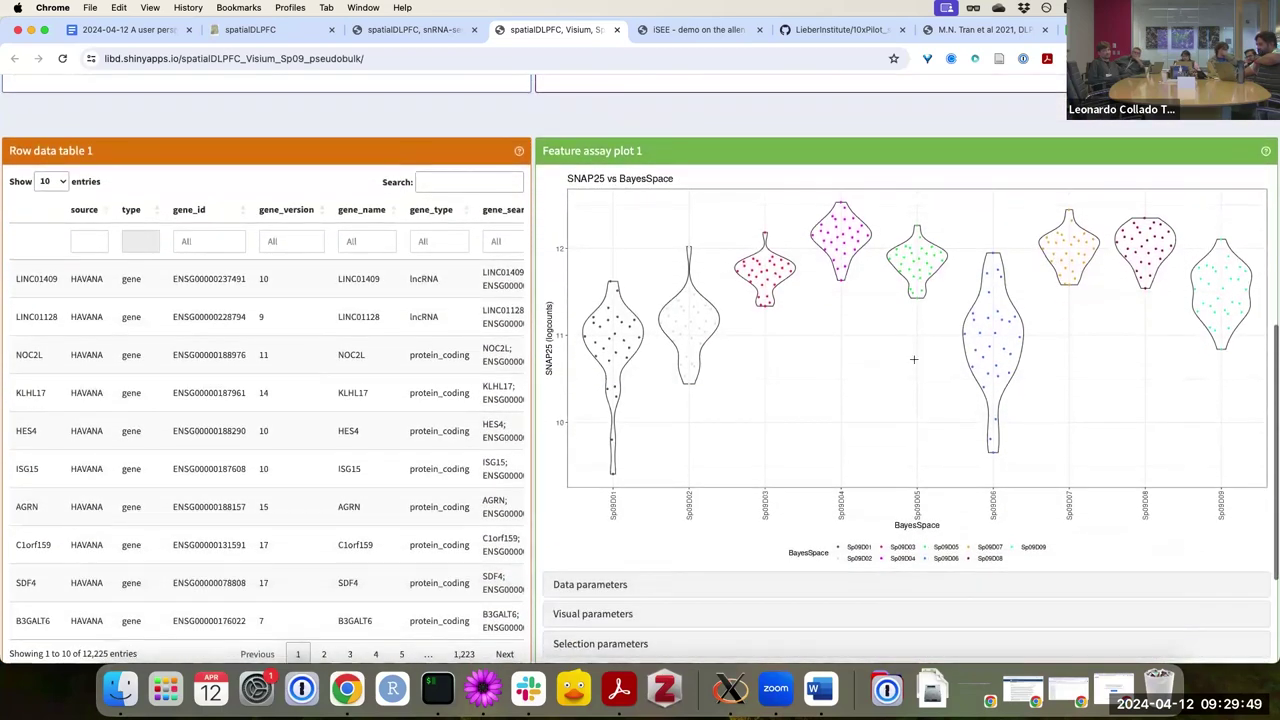
Search MOBP, then MBP, in Row data table 1, plotting each gene in the violin plot
click(448, 183)
text(mo)
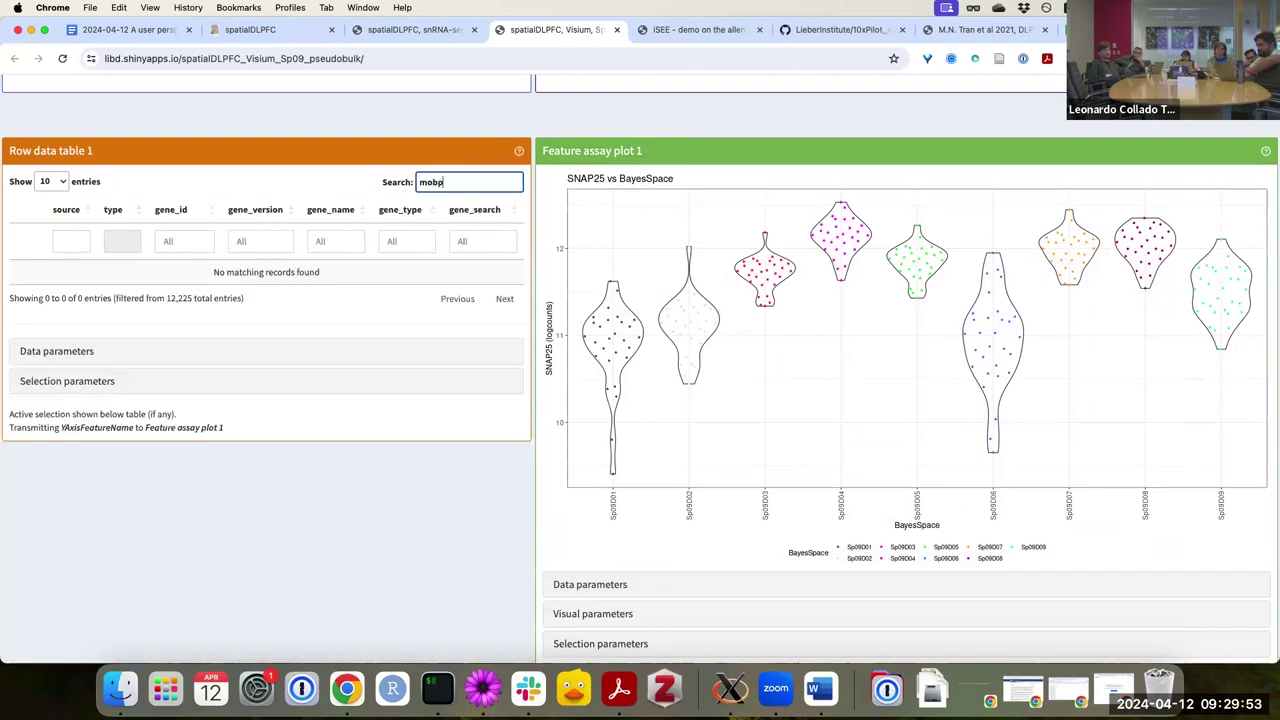
text(bp)
key(super+a)
text(MOBP)
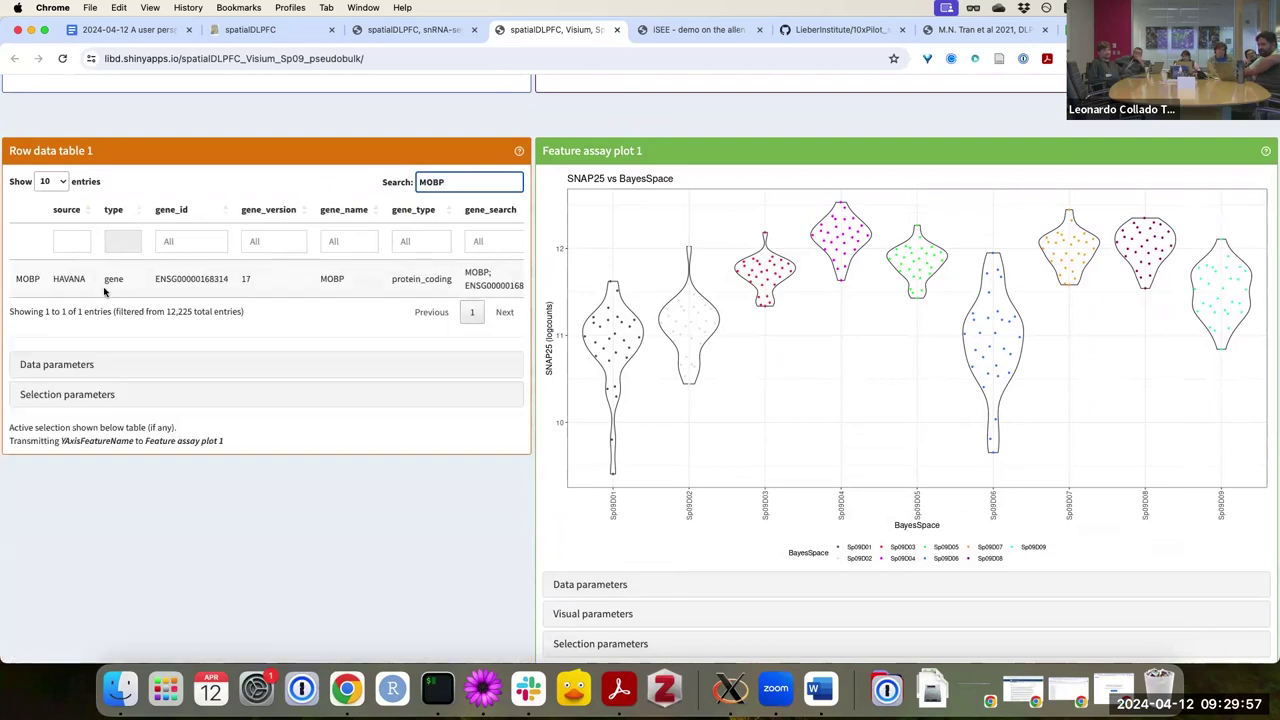
click(31, 278)
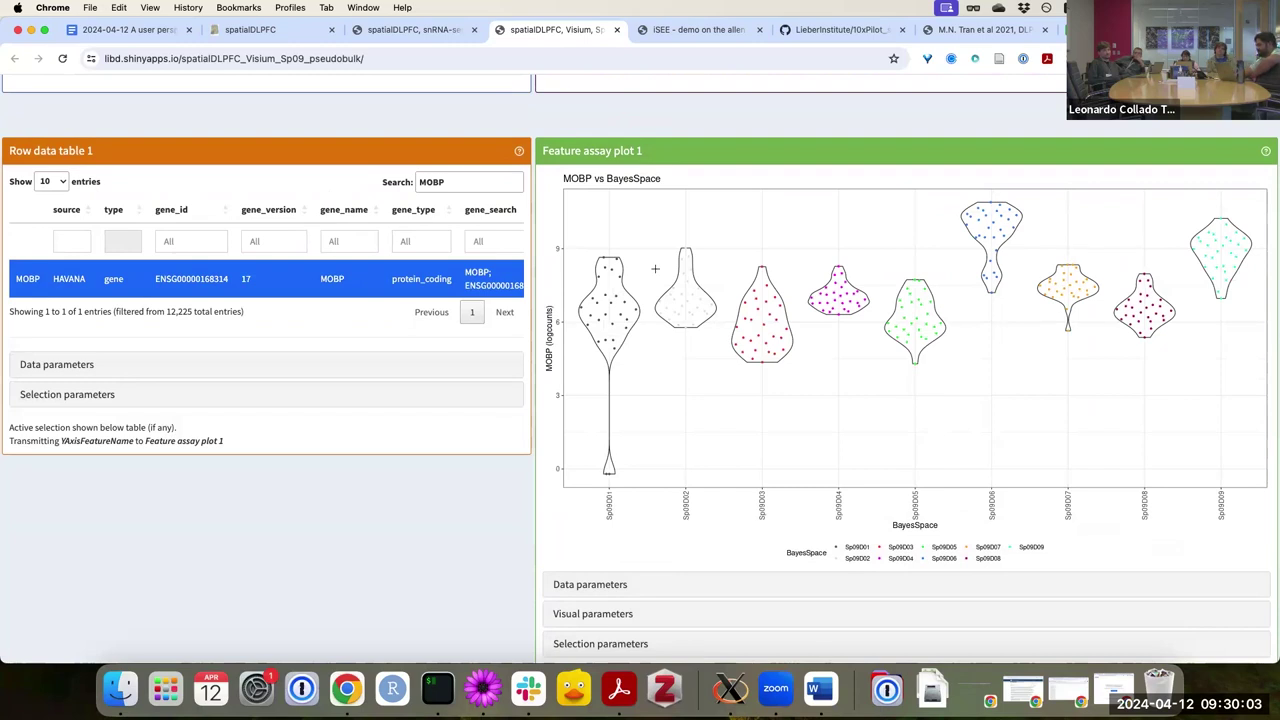
scroll(656, 270, up, 2)
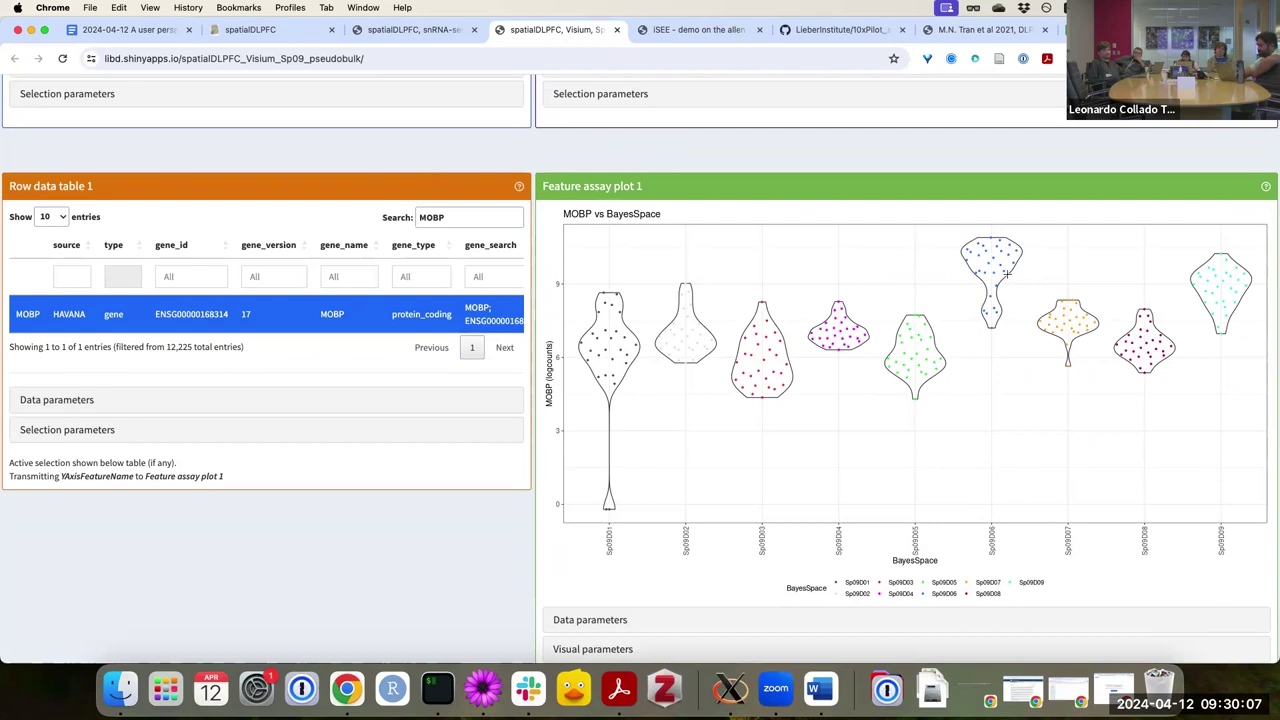
click(432, 217)
key(BackSpace)
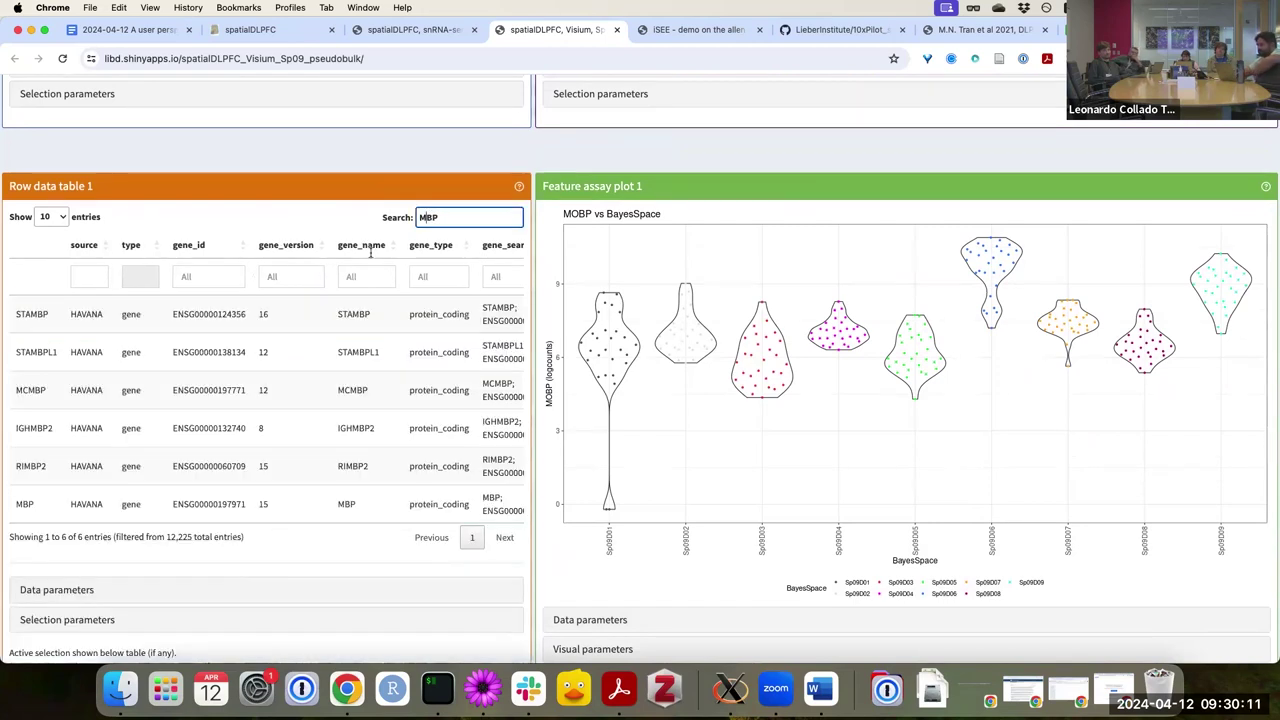
scroll(245, 365, down, 1)
click(347, 502)
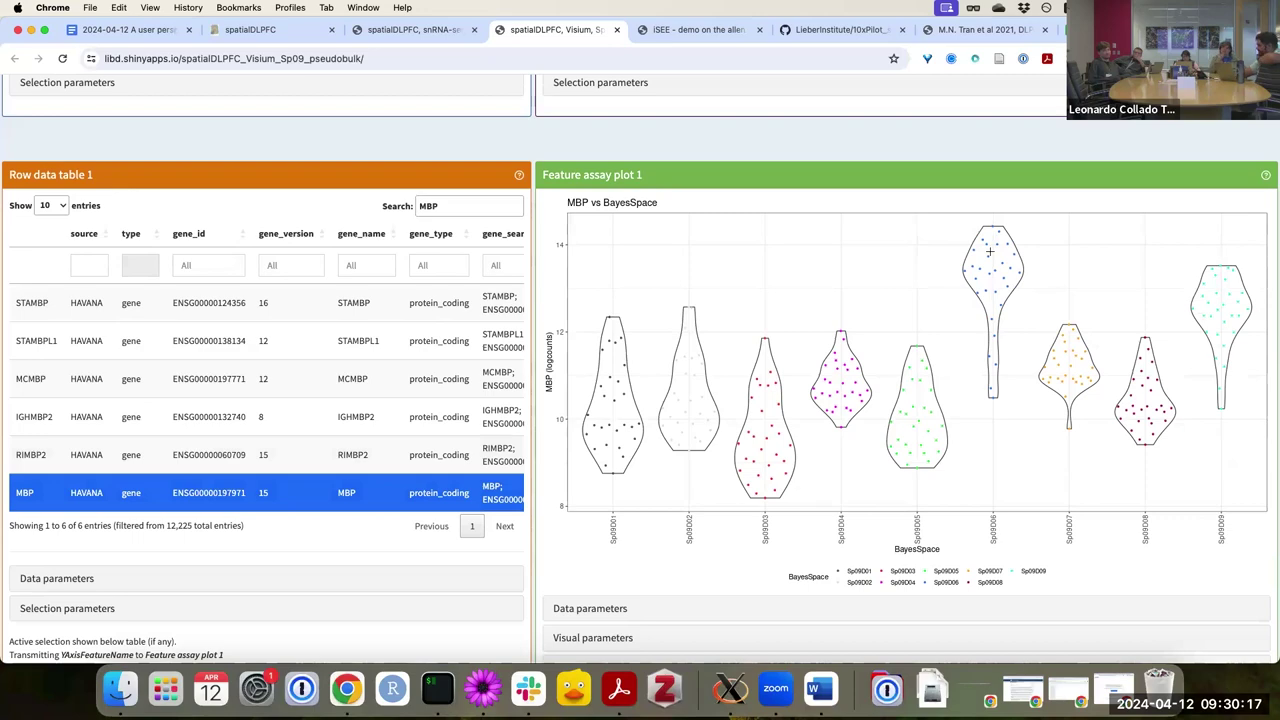
Search PCP and select PCP4 to plot its expression across BayesSpace domains
scroll(989, 252, up, 5)
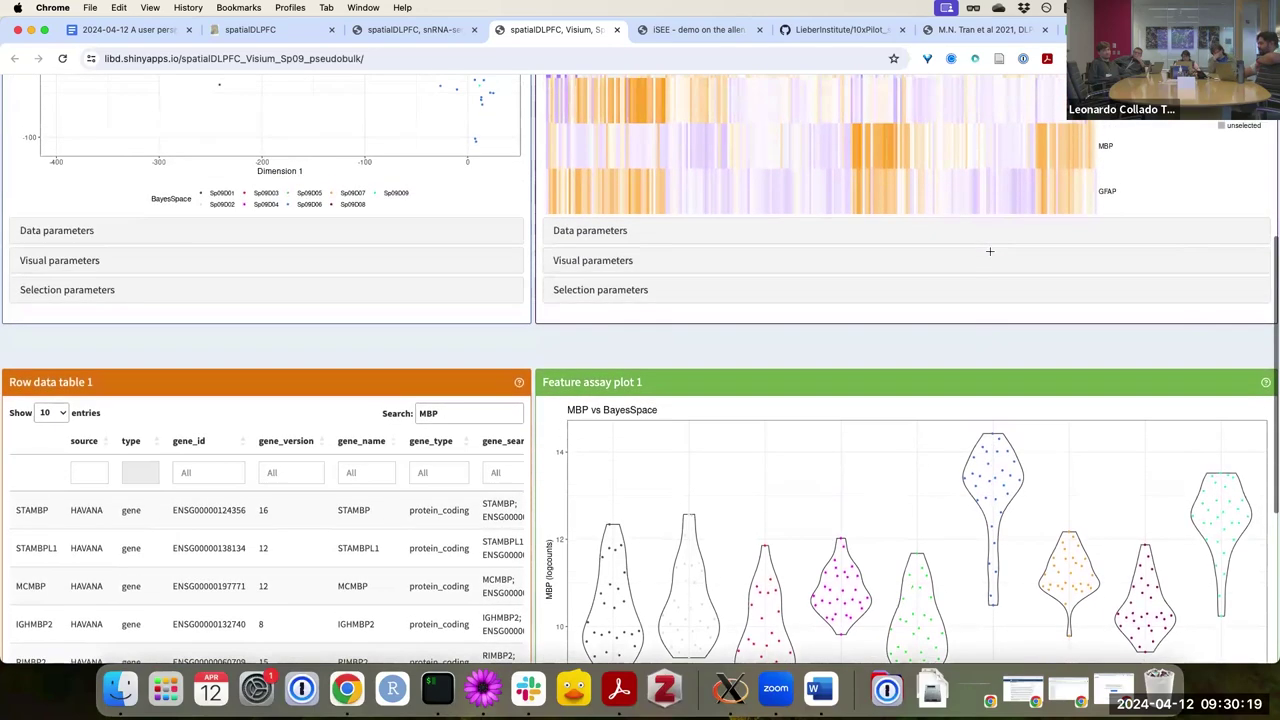
scroll(751, 323, down, 5)
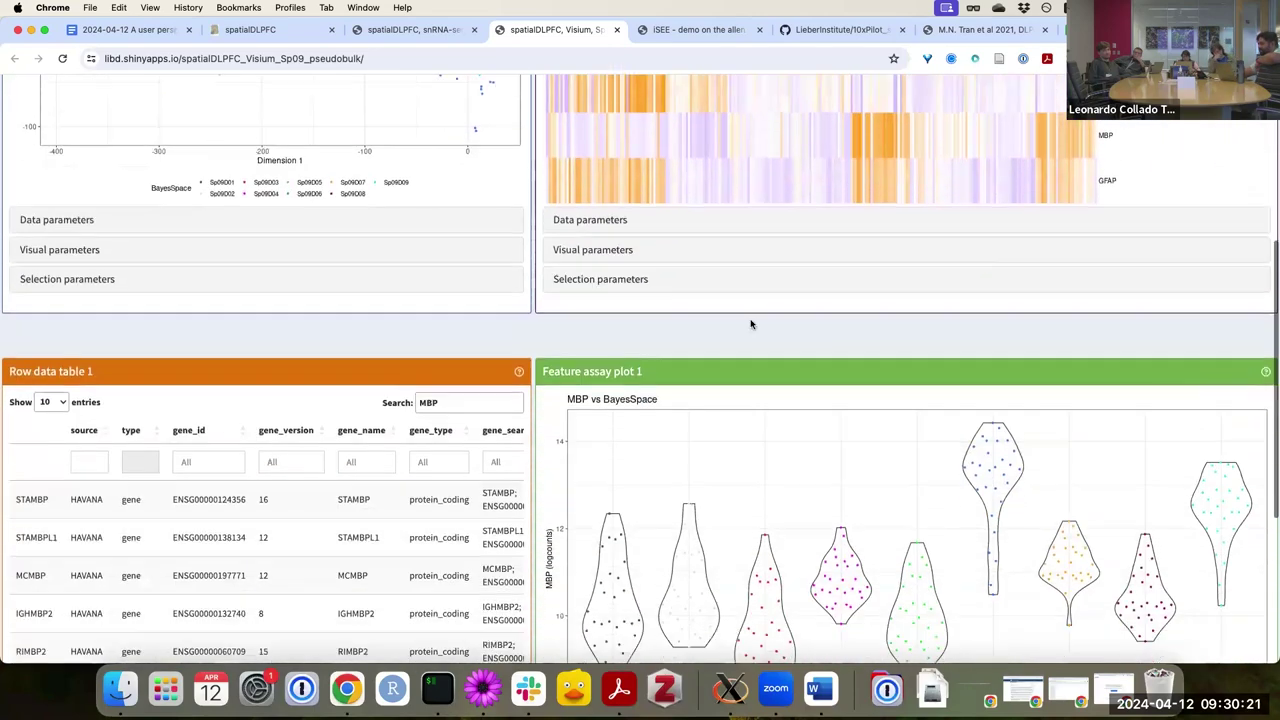
drag(463, 261, 377, 255)
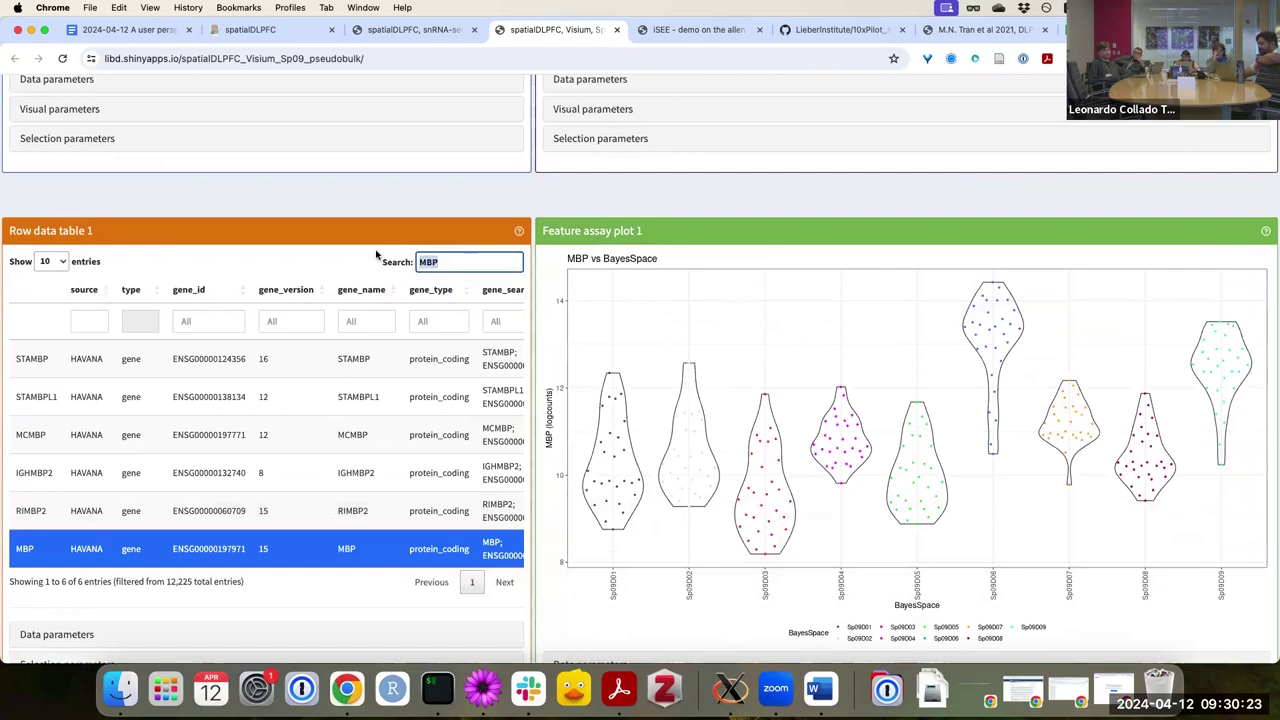
text(PCP4)
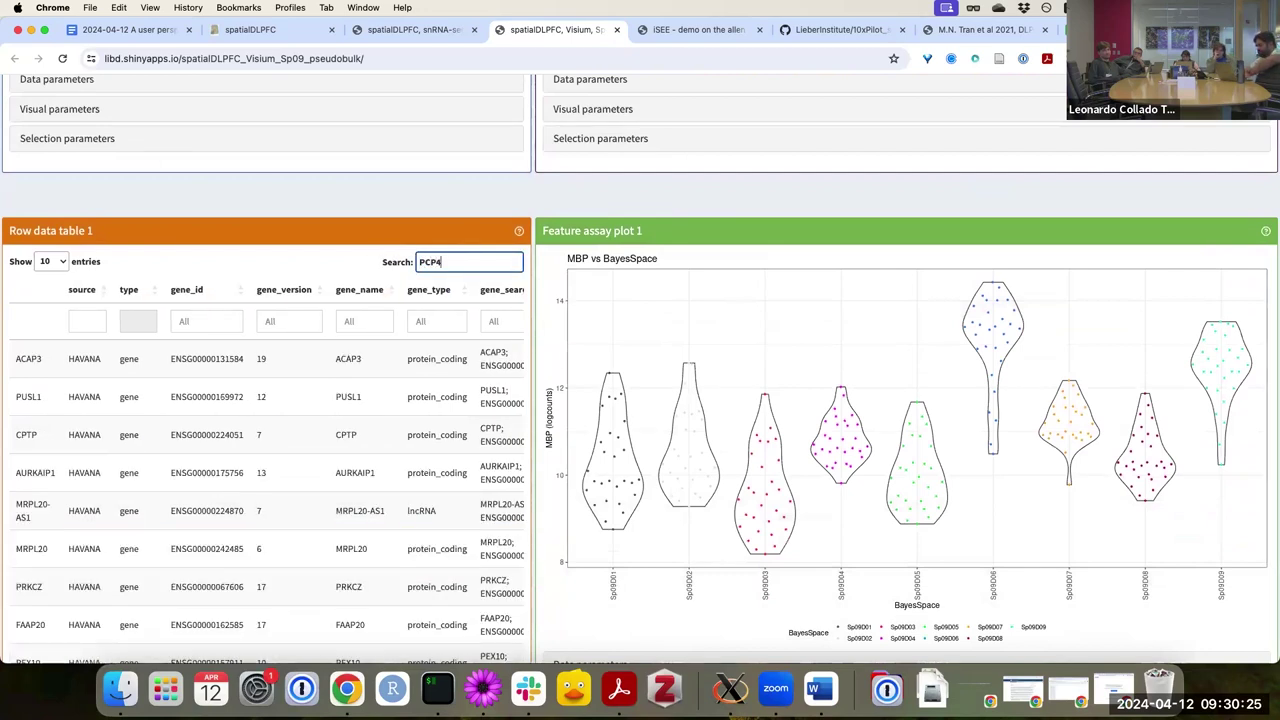
scroll(446, 213, down, 1)
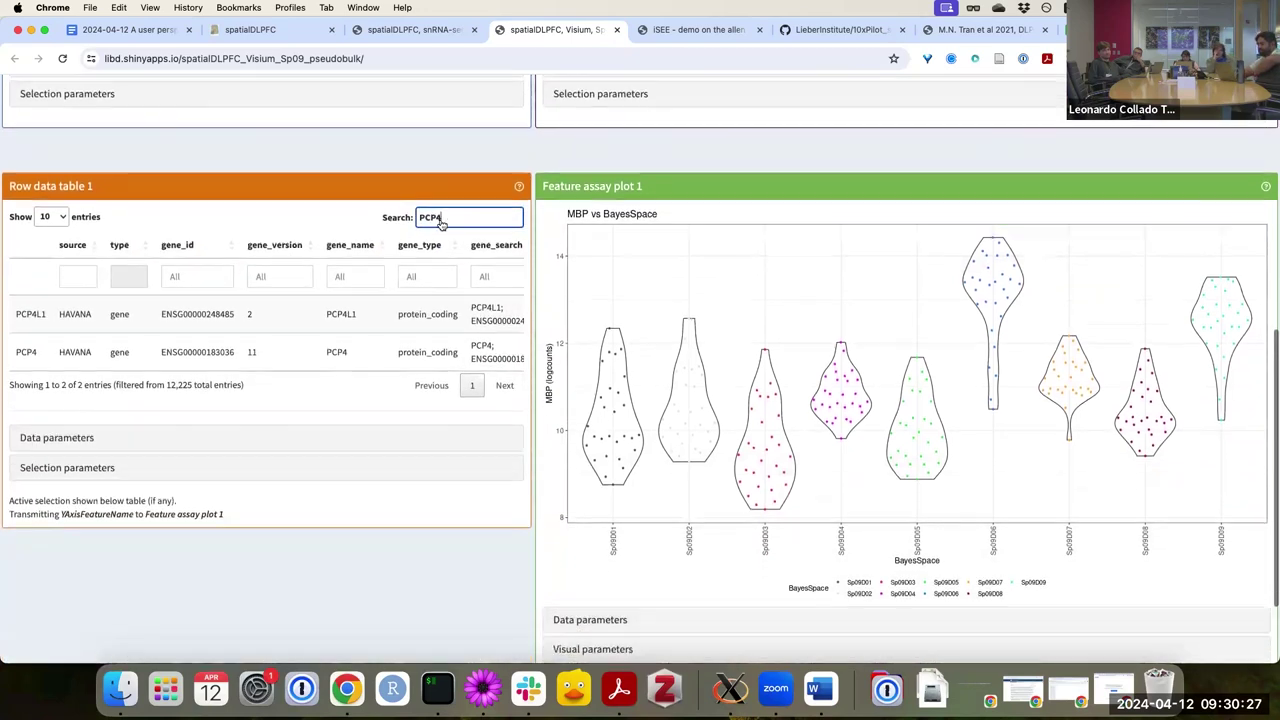
click(238, 348)
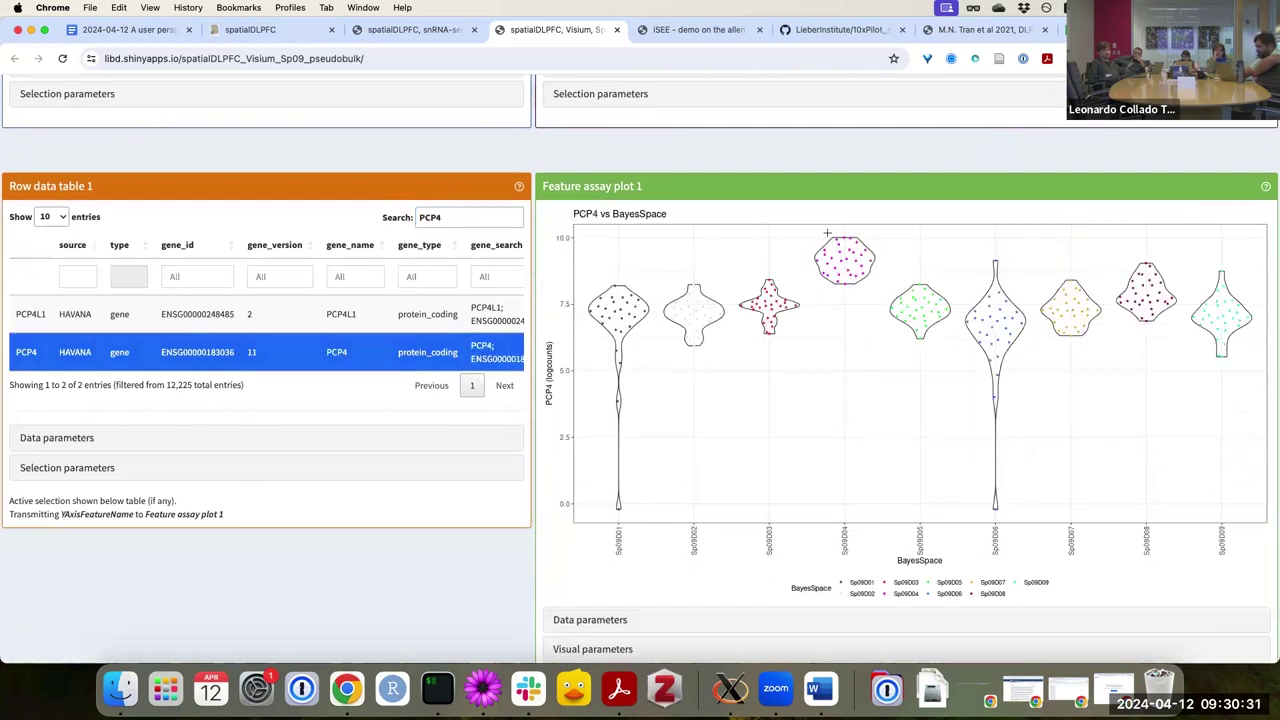
mouse_move(845, 257)
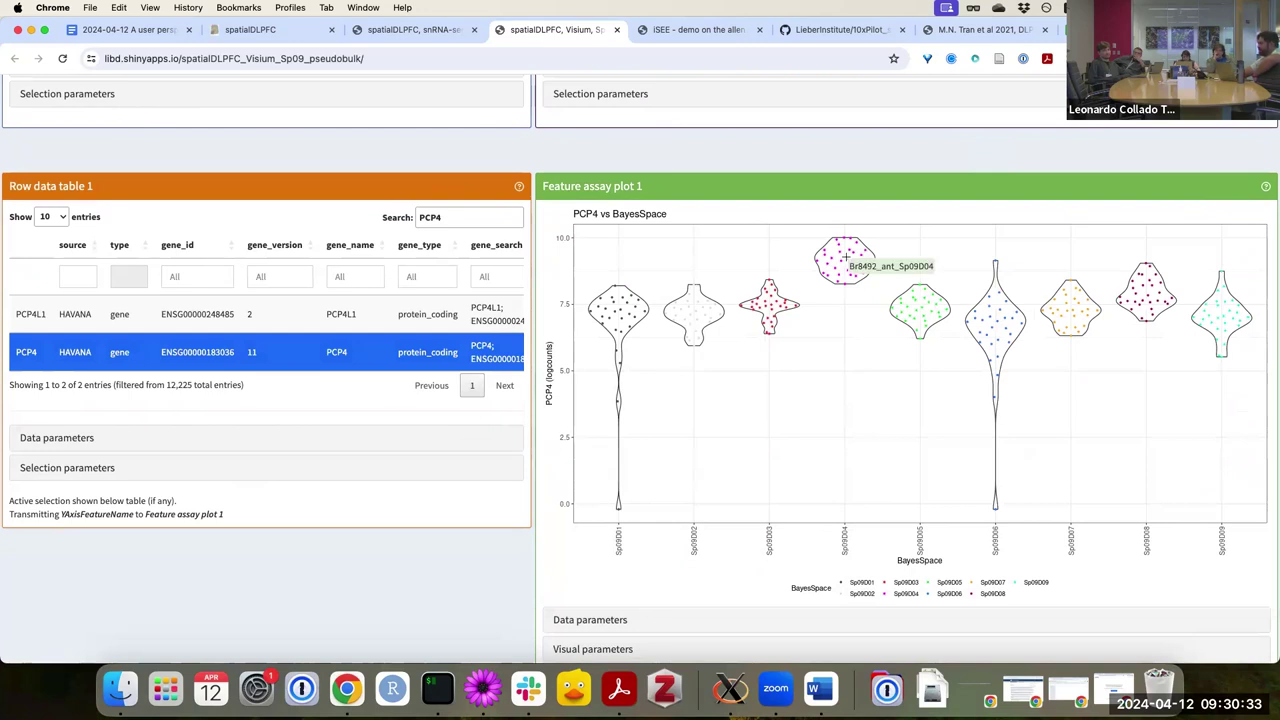
scroll(845, 257, up, 3)
scroll(845, 257, up, 4)
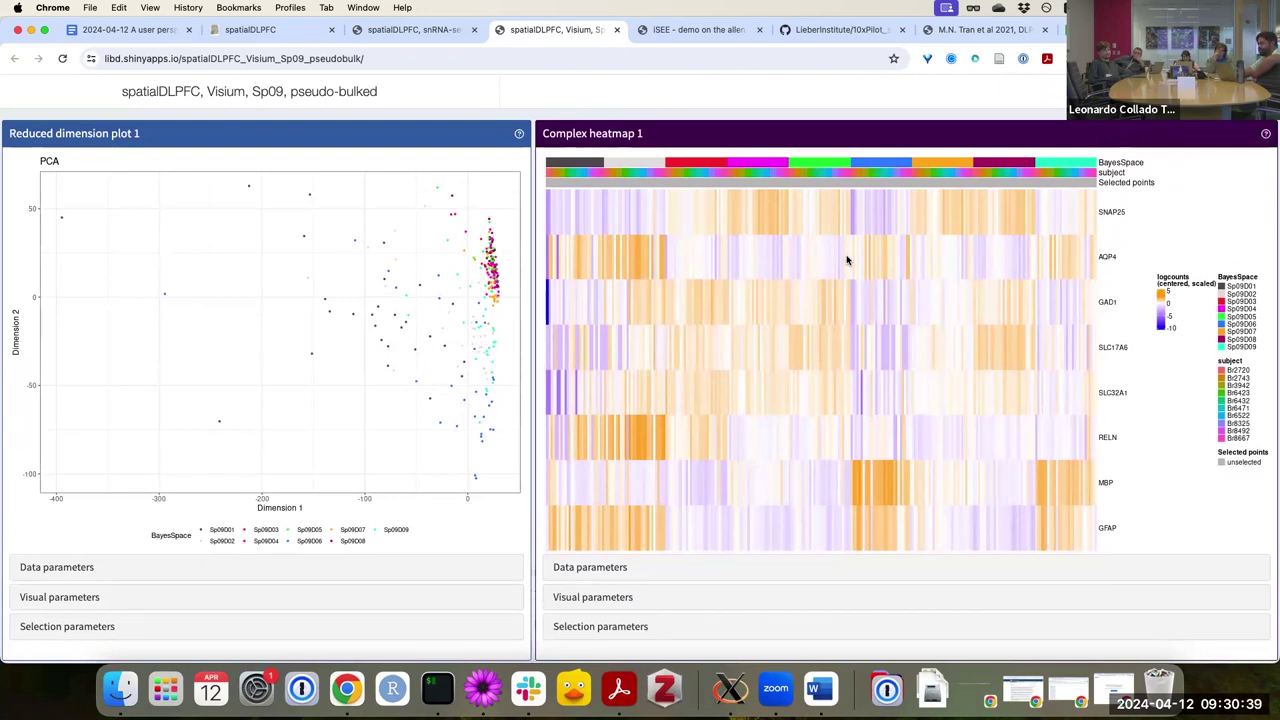
Change Reduced dimension plot 1's Type from PCA to MDS under Data parameters
scroll(846, 260, down, 1)
scroll(846, 260, down, 2)
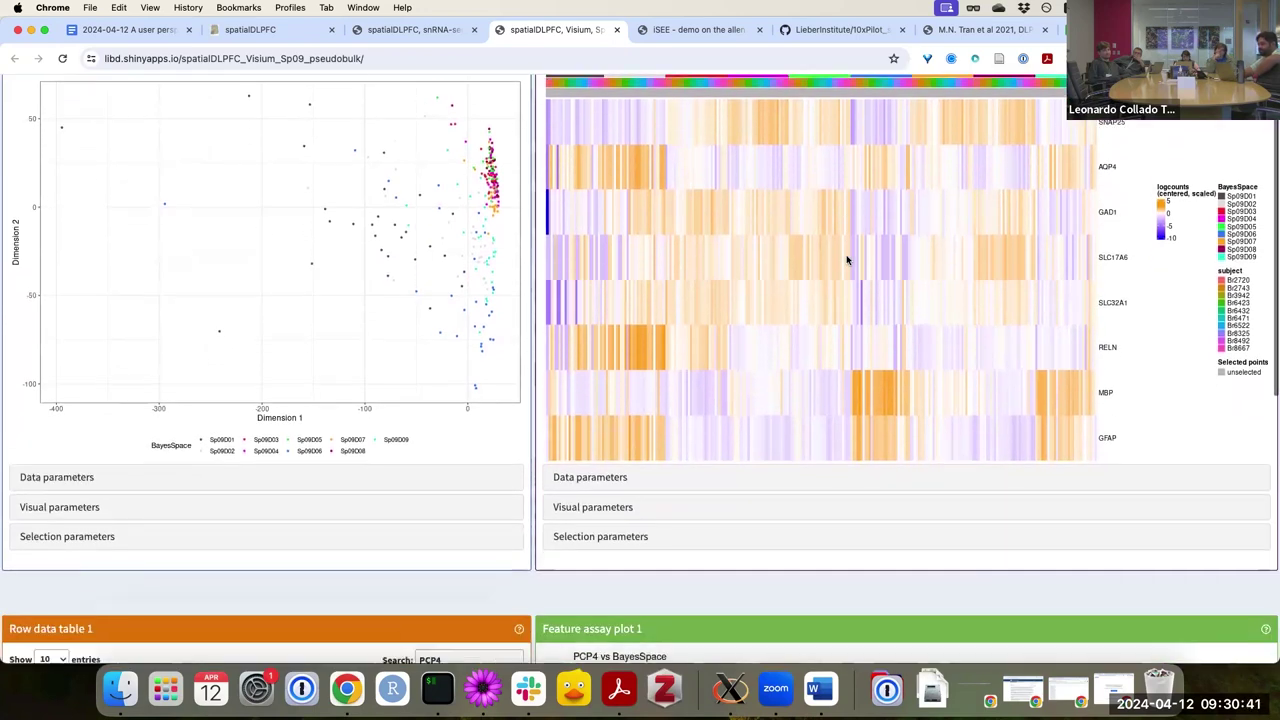
click(83, 460)
scroll(82, 465, down, 2)
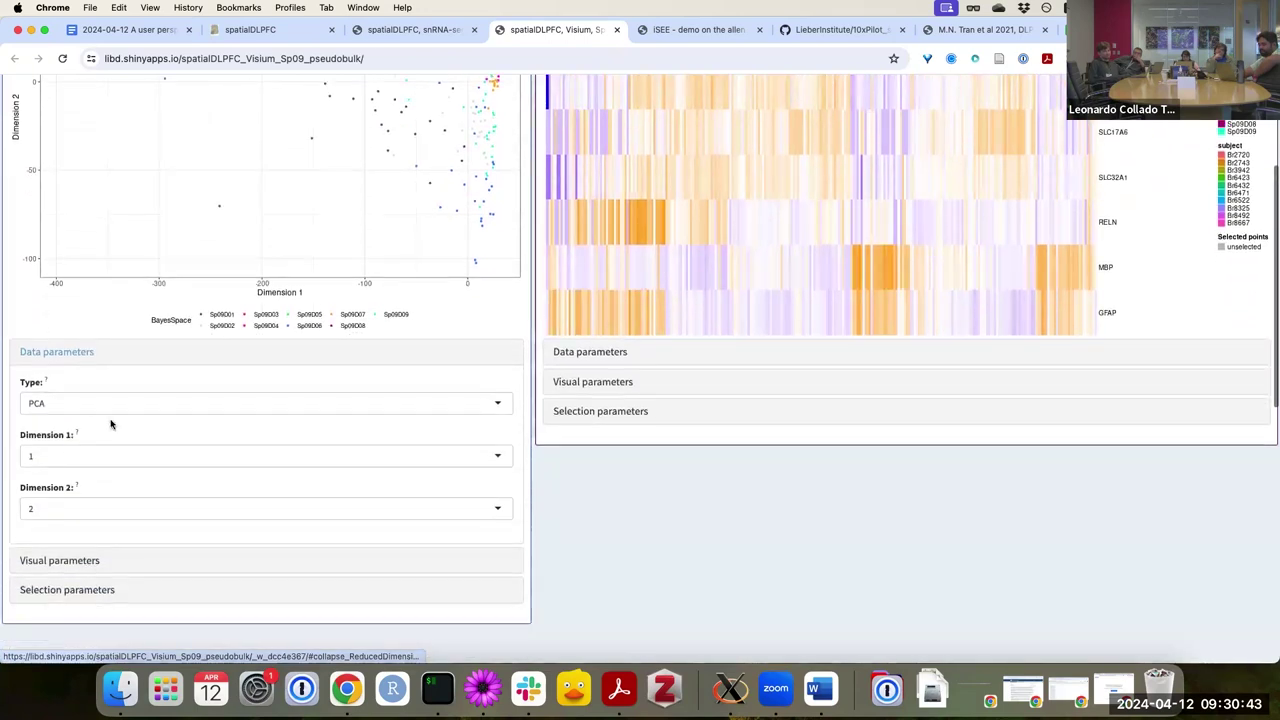
click(114, 406)
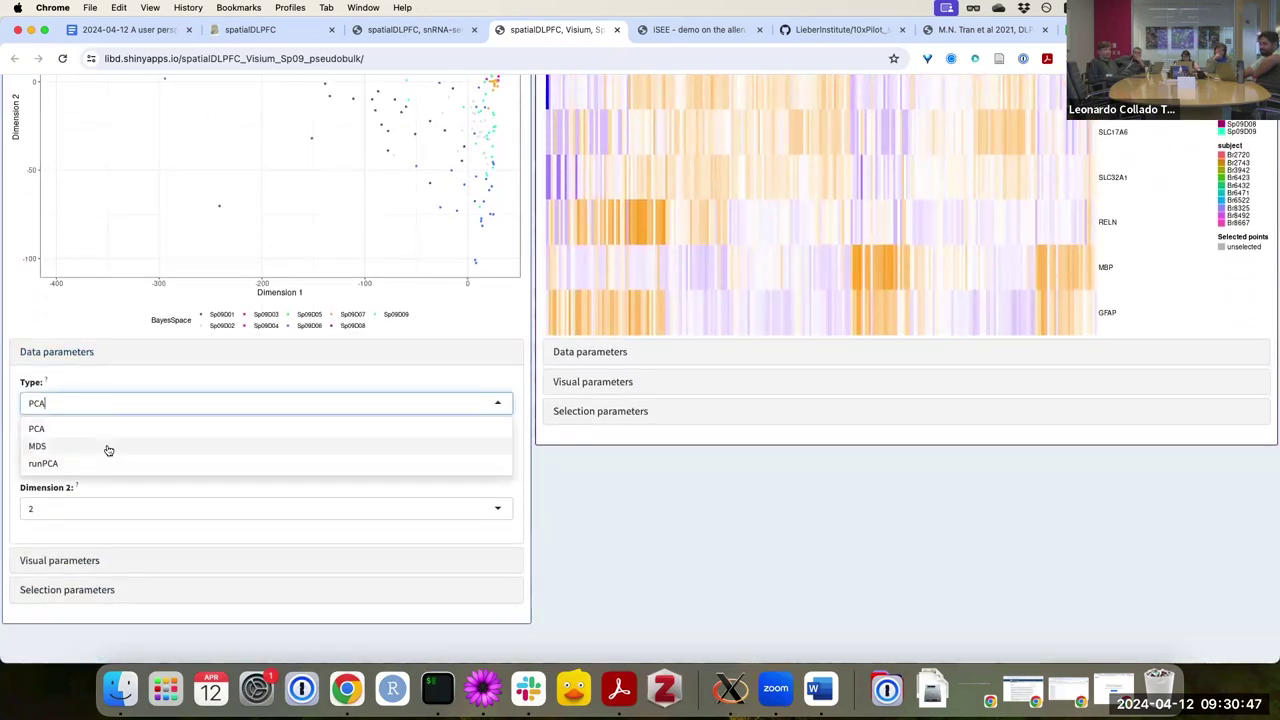
click(107, 448)
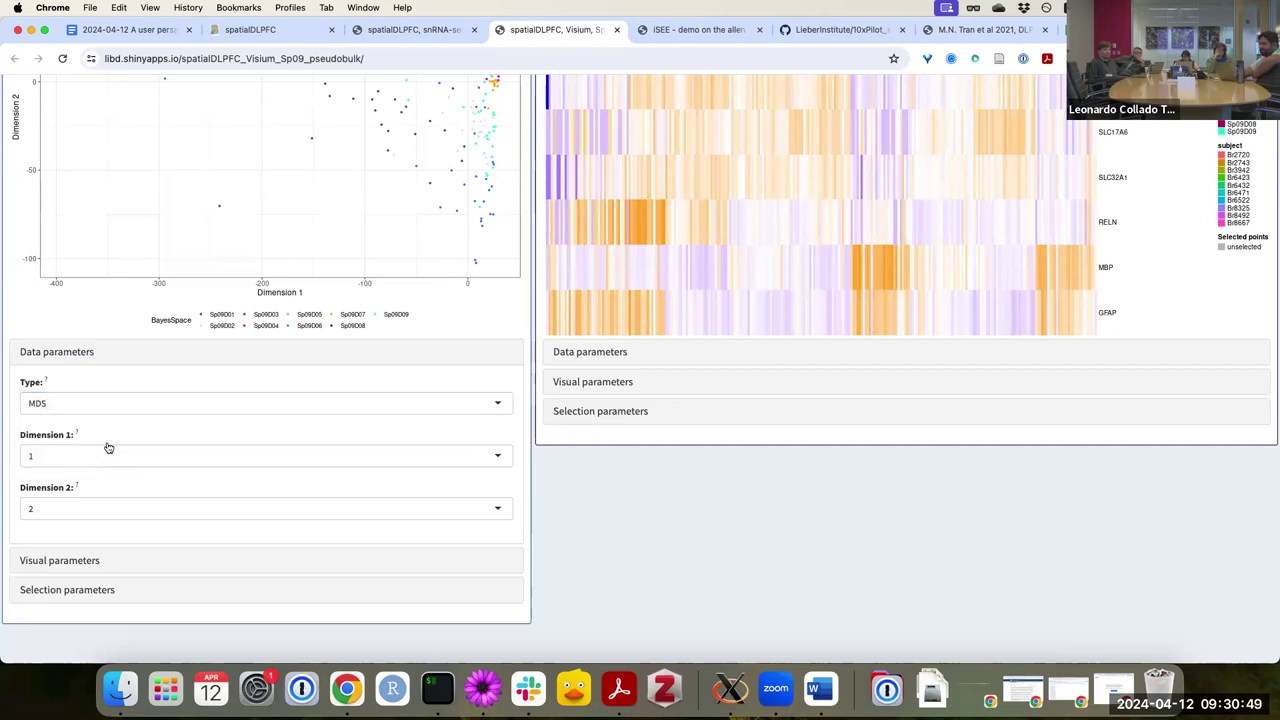
scroll(183, 399, up, 4)
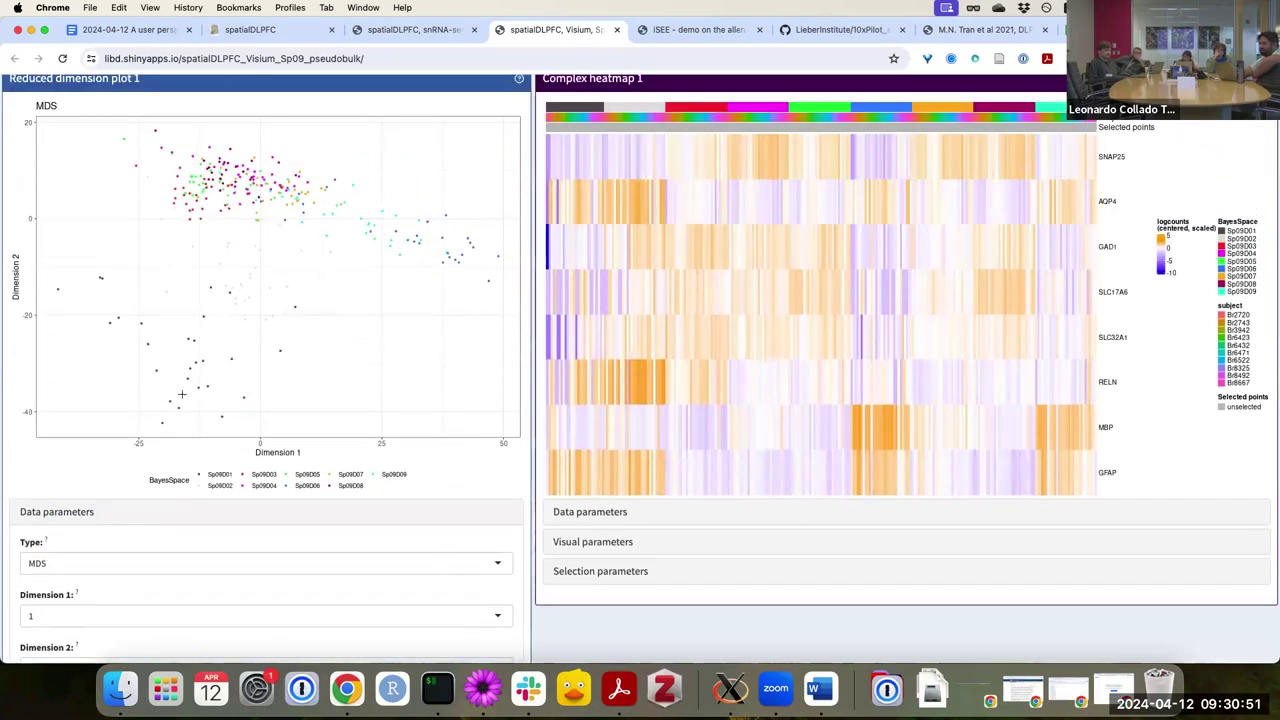
scroll(371, 406, up, 1)
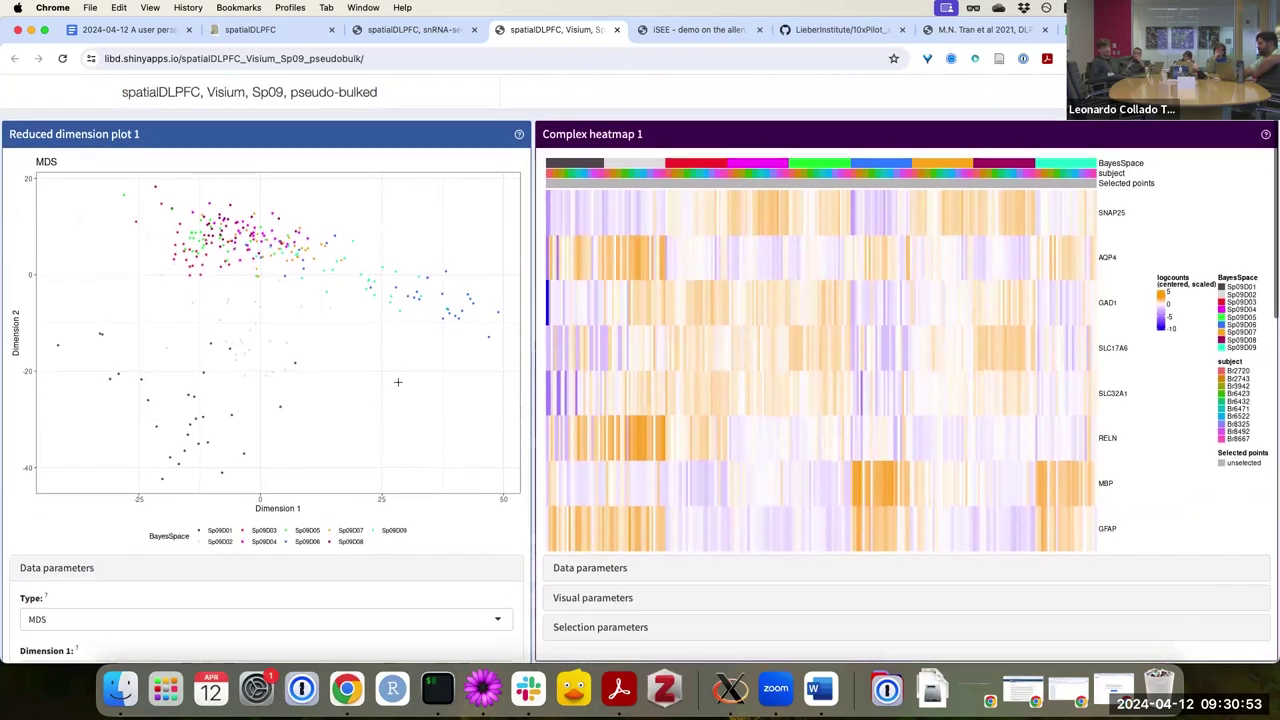
scroll(493, 365, down, 2)
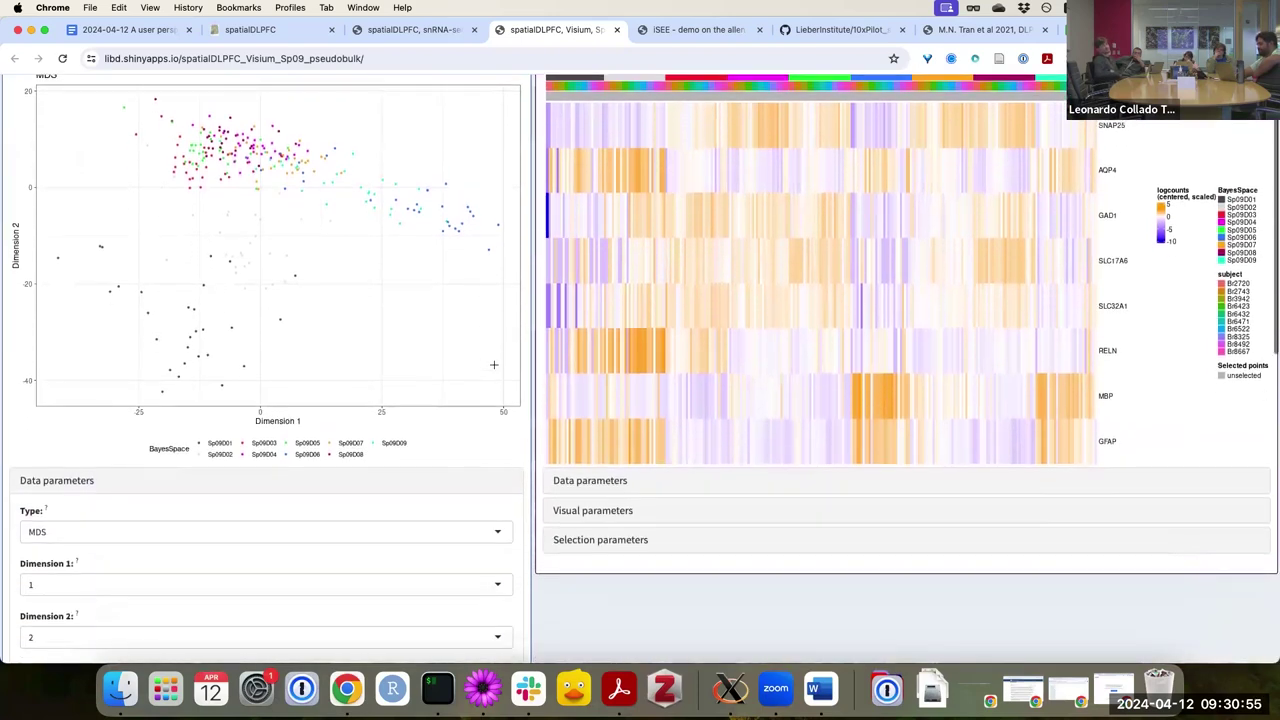
scroll(460, 250, up, 2)
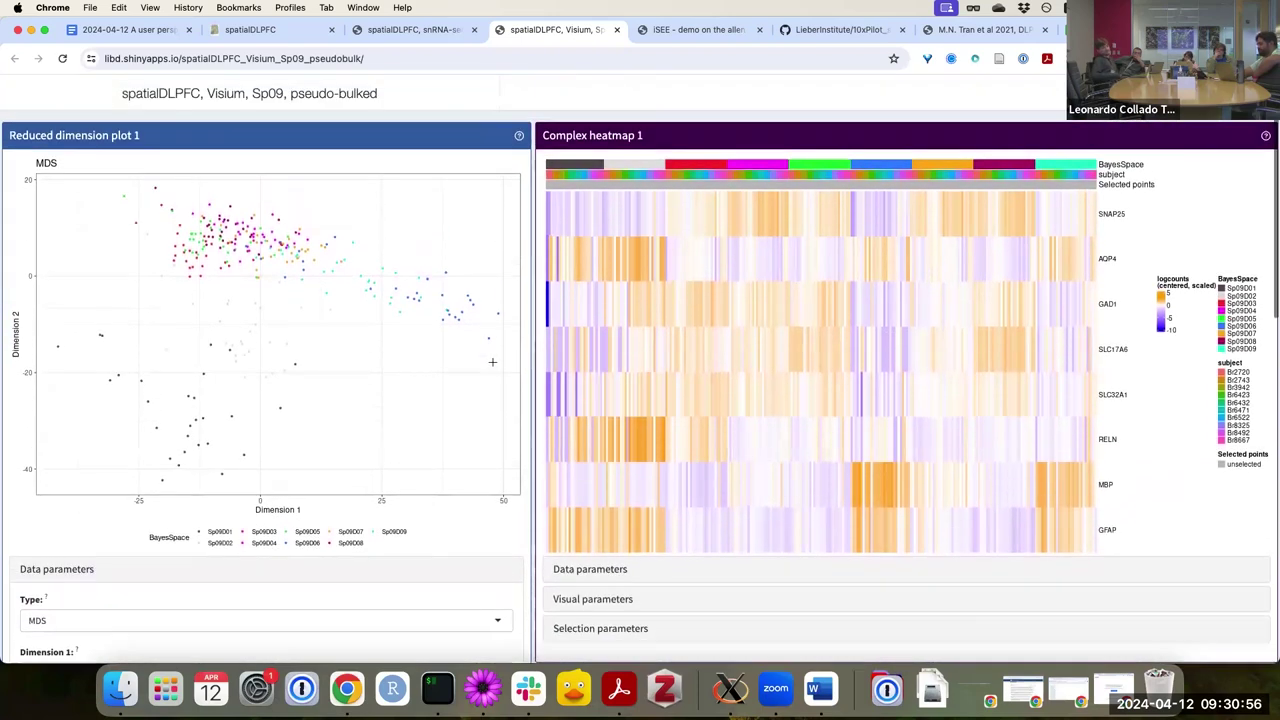
Return to the snRNA-seq app tab and scroll through its UMAP, heatmap and violin plot
click(410, 29)
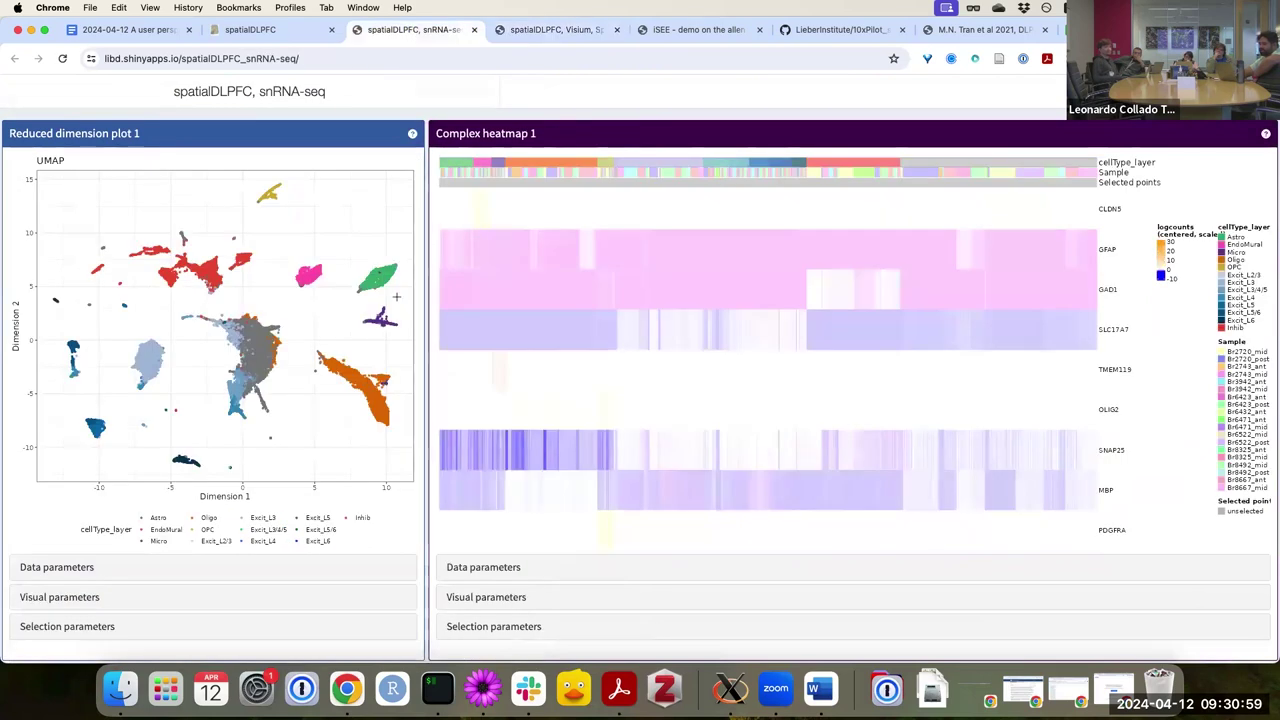
scroll(396, 296, down, 2)
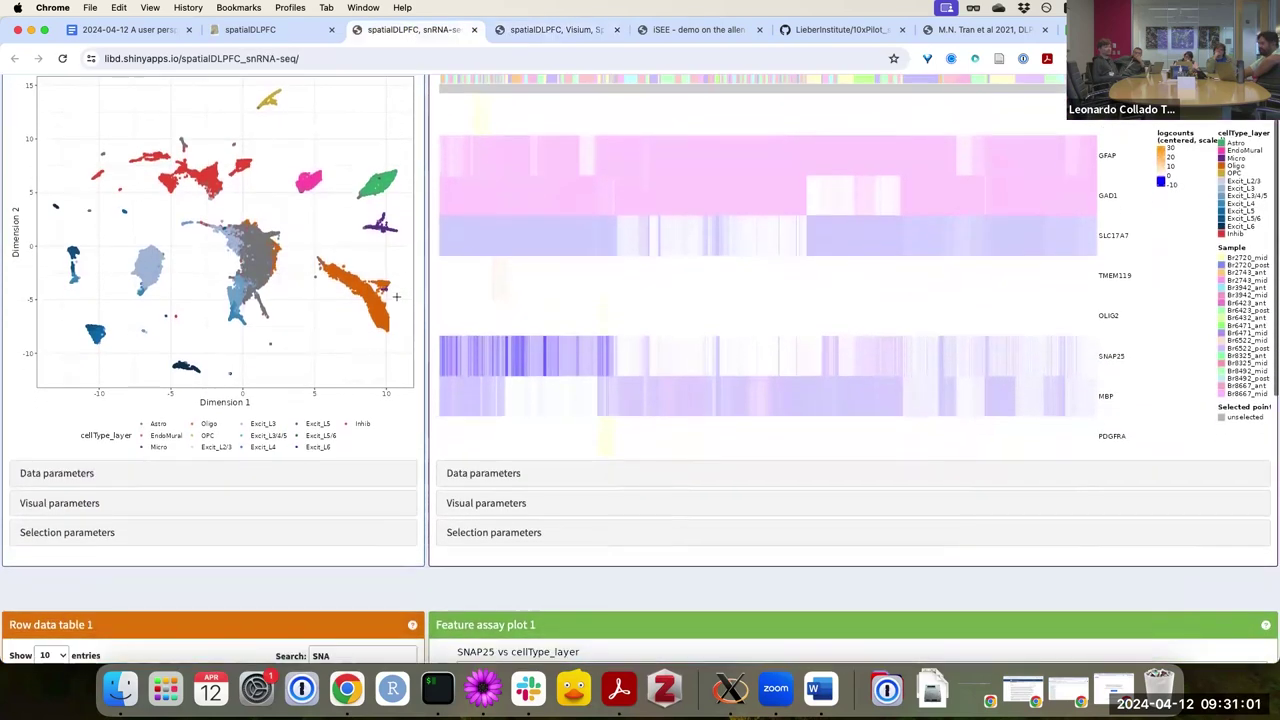
scroll(396, 296, up, 2)
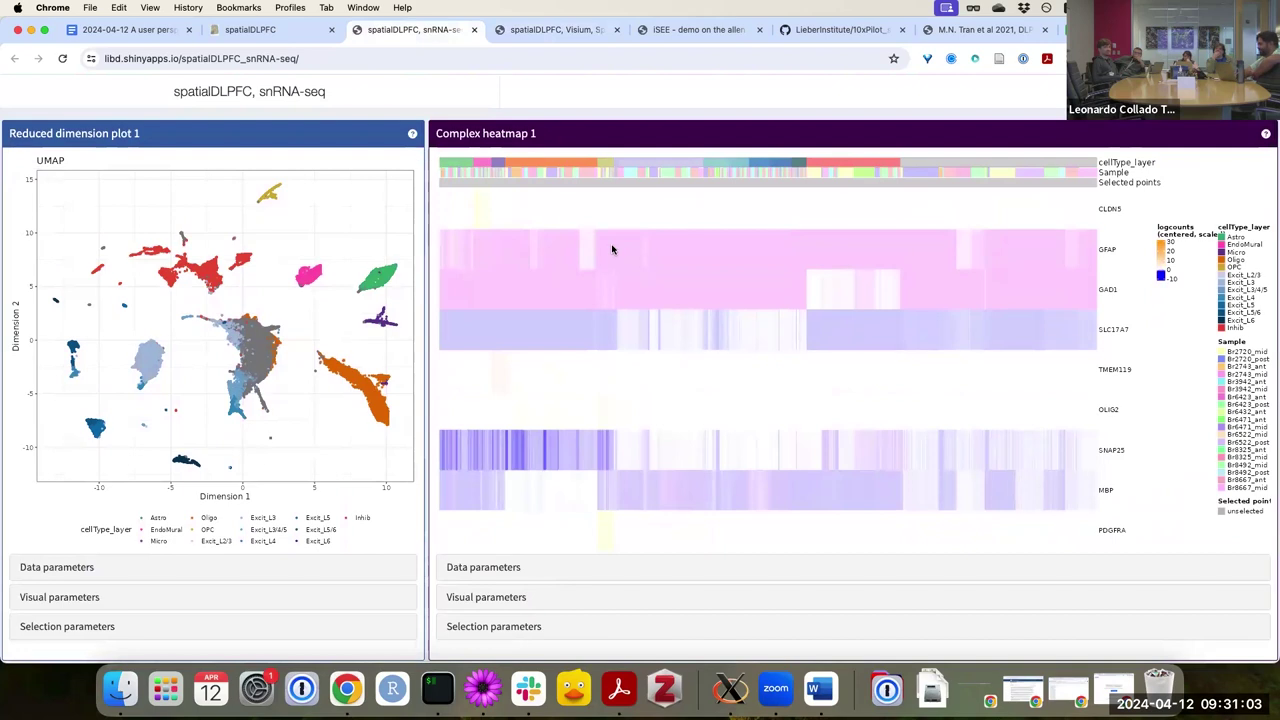
click(556, 29)
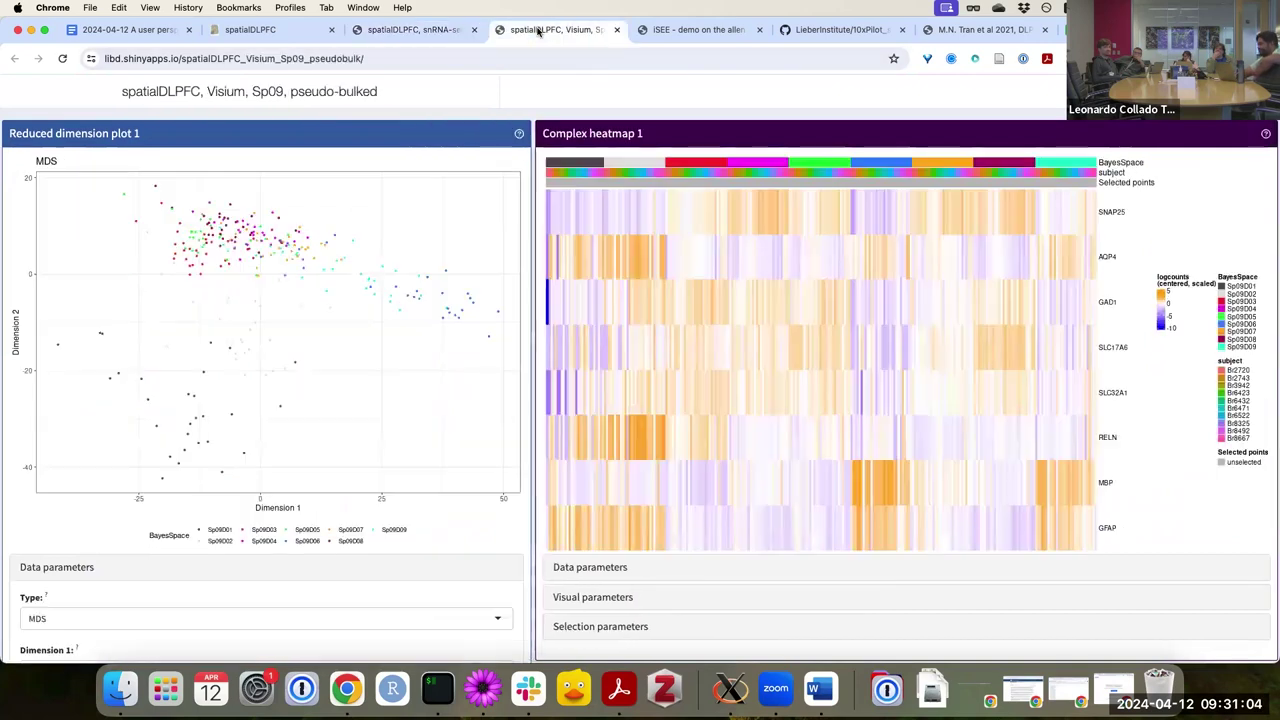
click(435, 30)
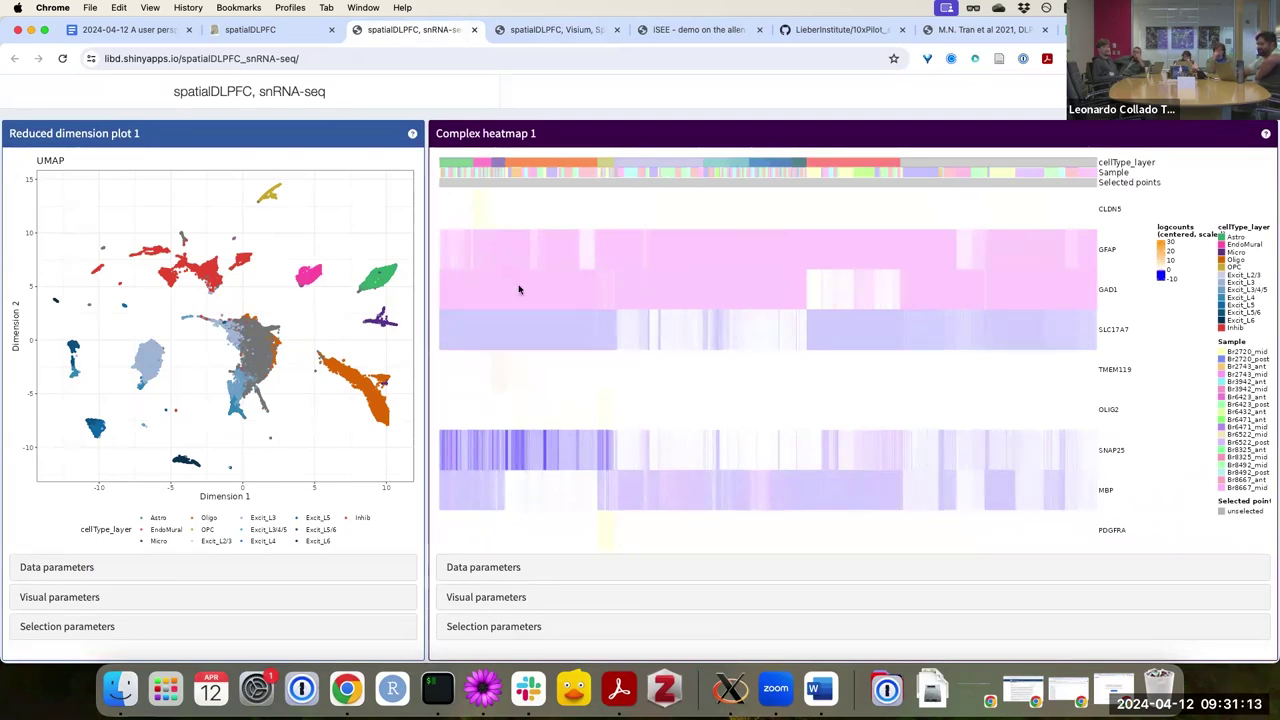
scroll(518, 289, down, 2)
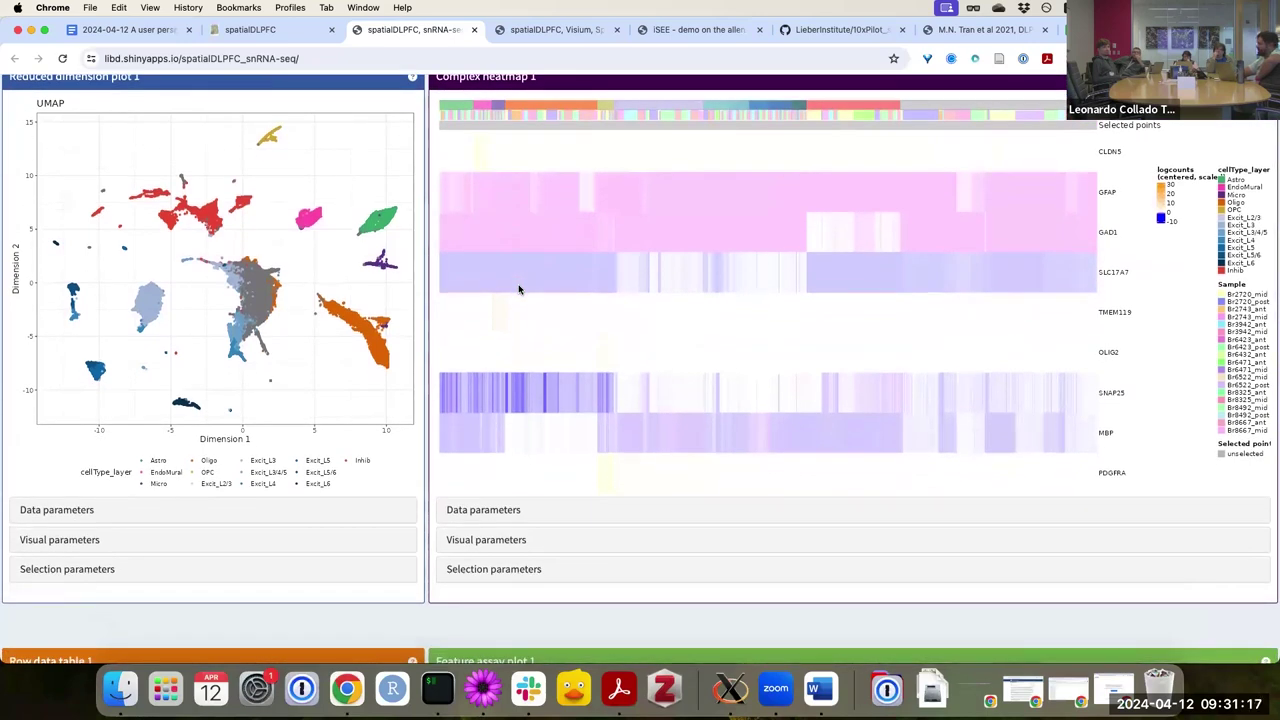
scroll(518, 289, down, 2)
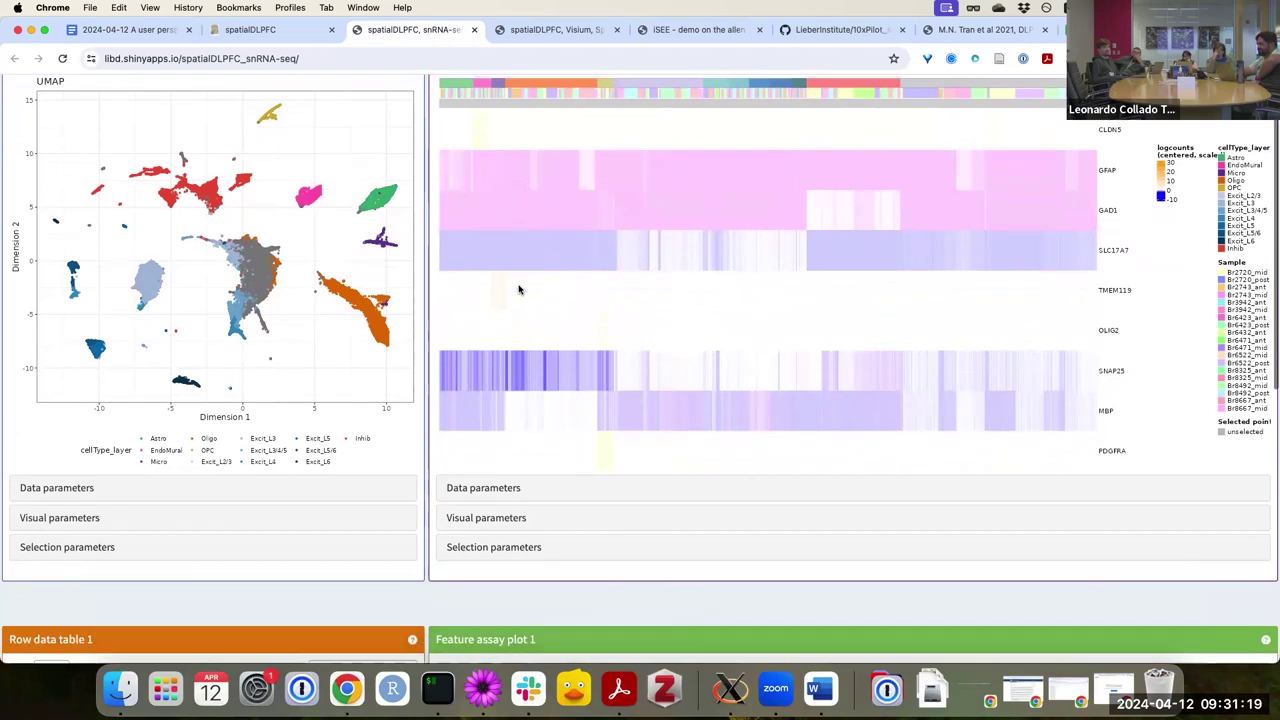
scroll(518, 291, up, 4)
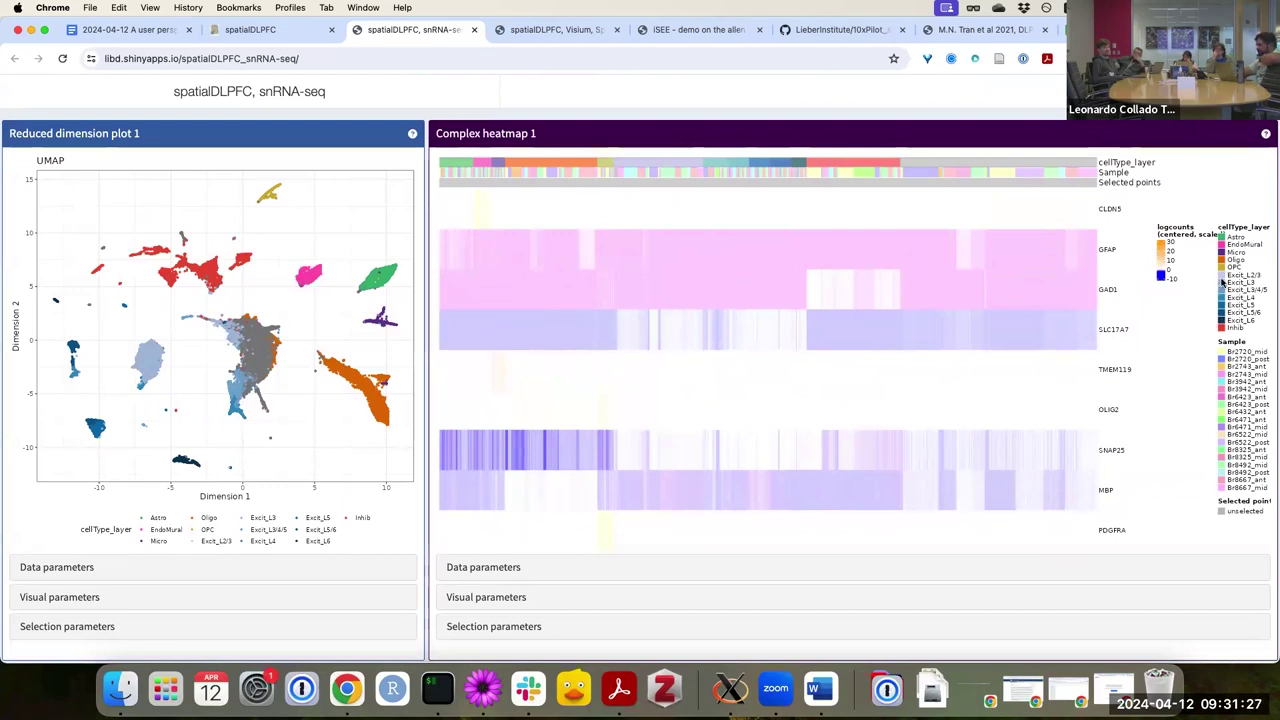
scroll(1215, 300, down, 1)
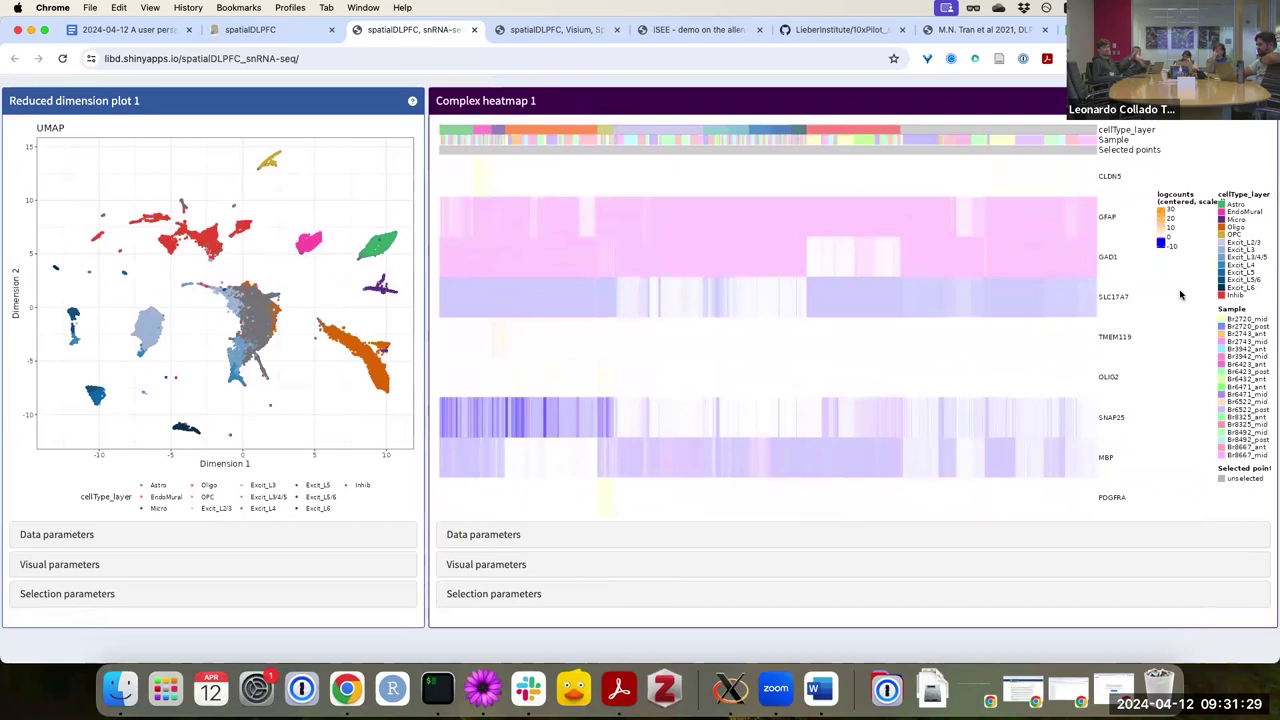
scroll(1180, 295, down, 1)
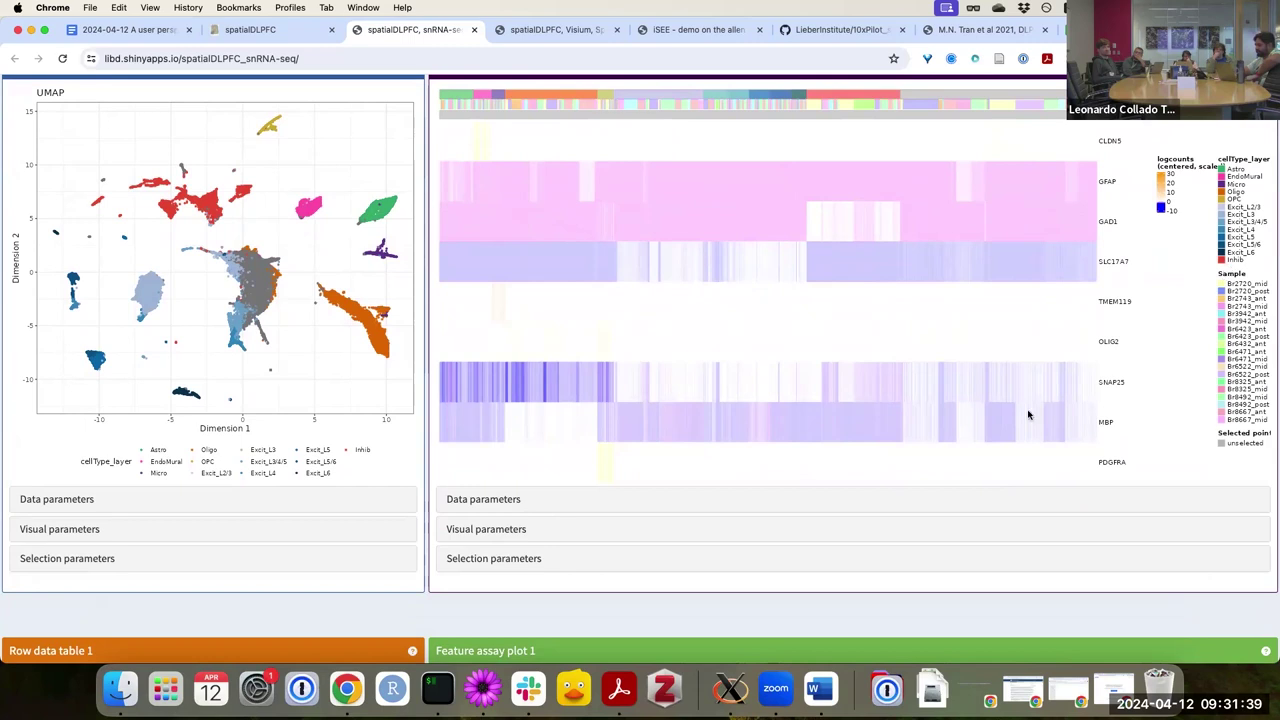
scroll(980, 434, down, 2)
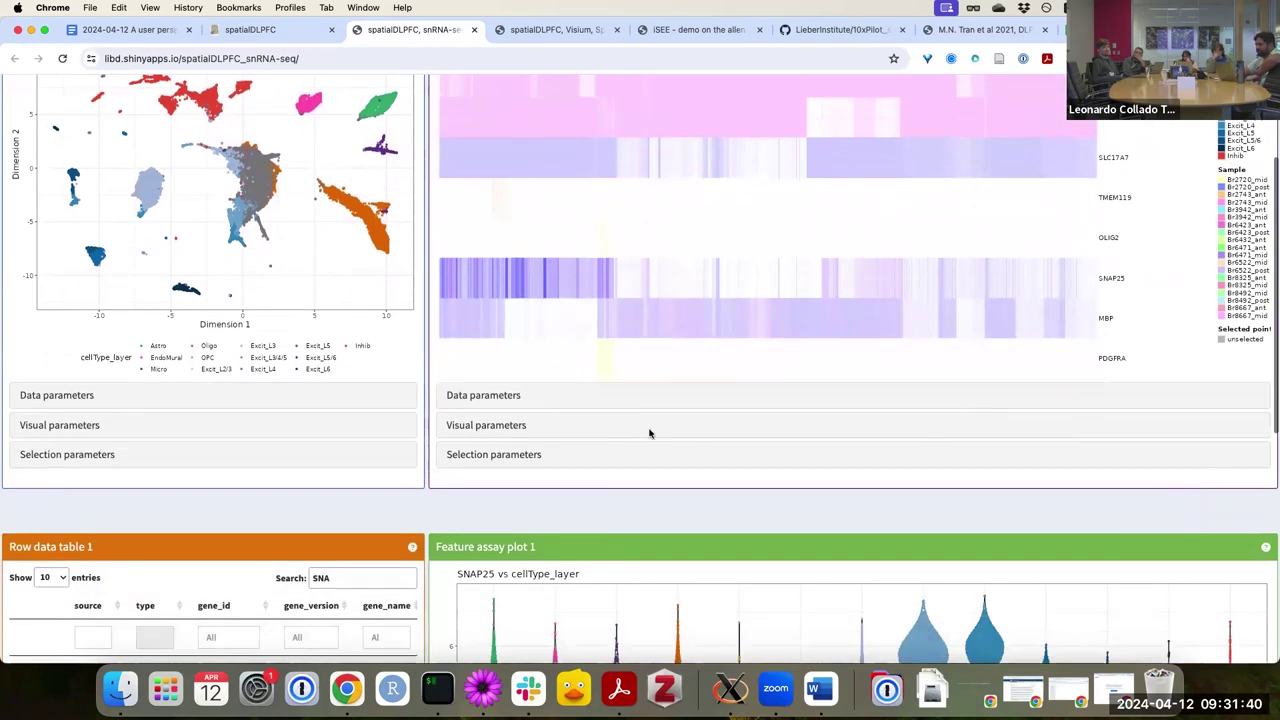
Search 'cell' in the heatmap's Column annotations and add cellType_broad_hc
click(497, 398)
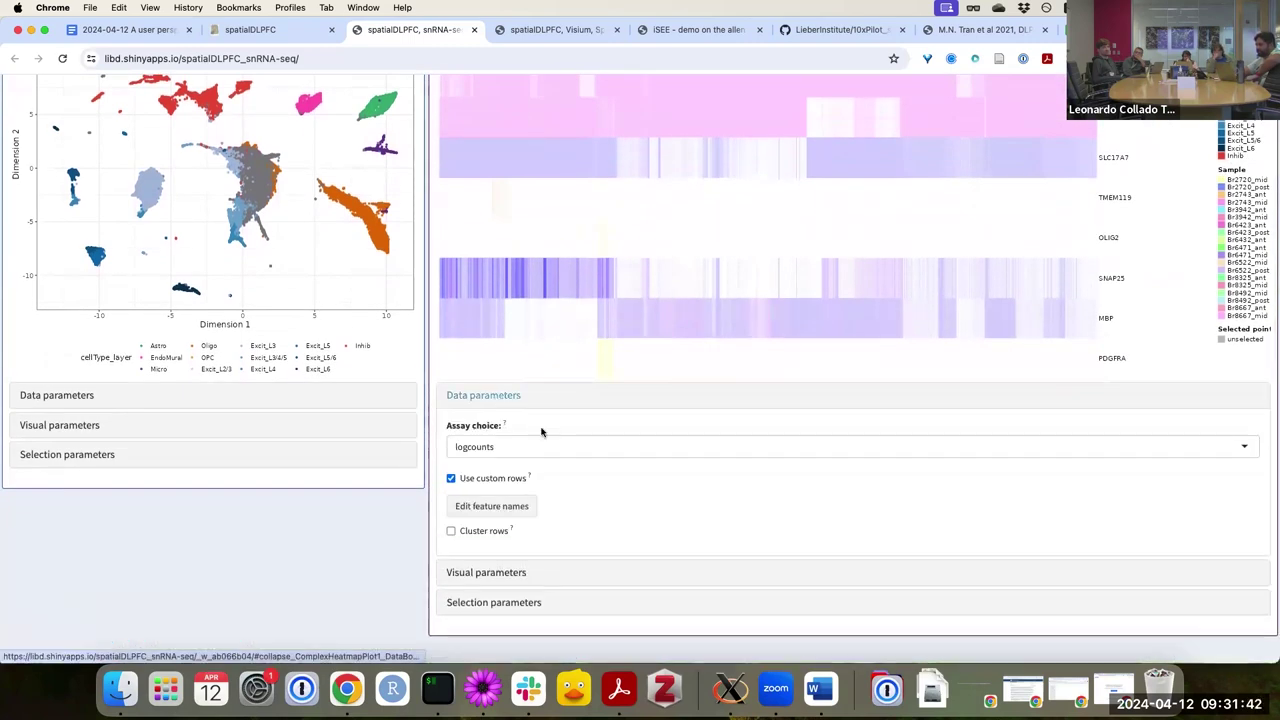
click(520, 574)
scroll(589, 520, down, 4)
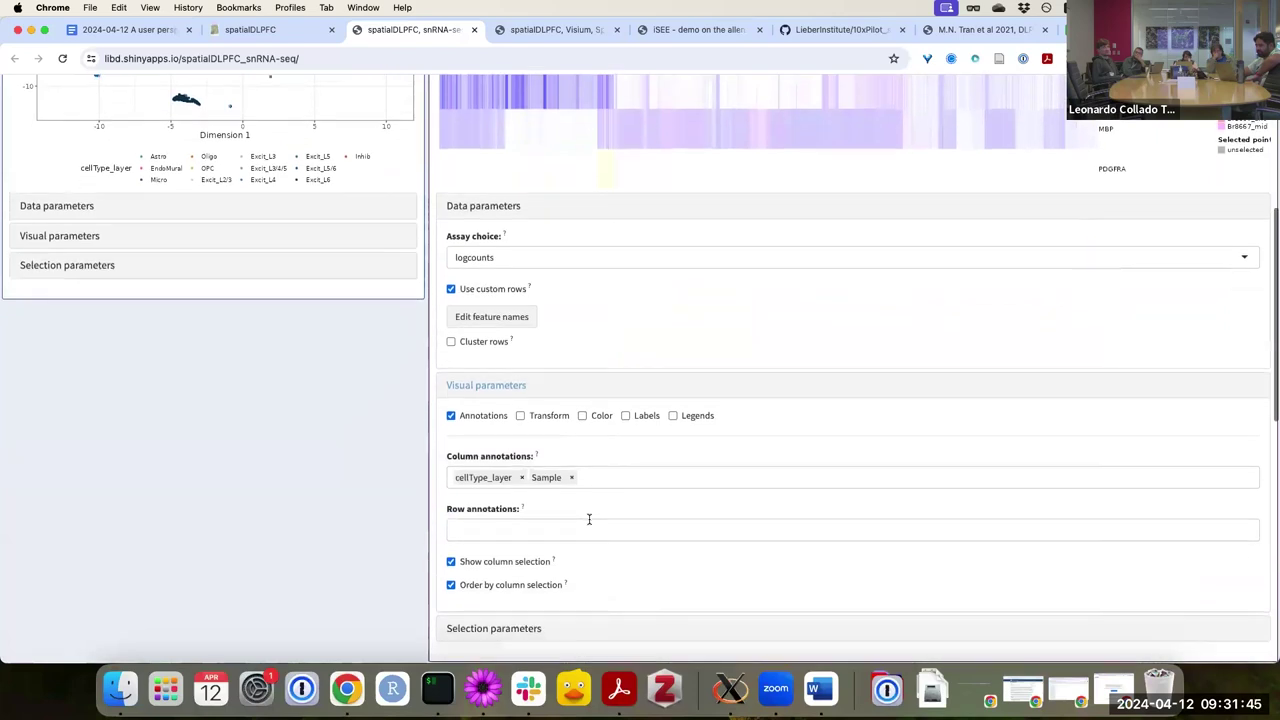
scroll(589, 519, down, 1)
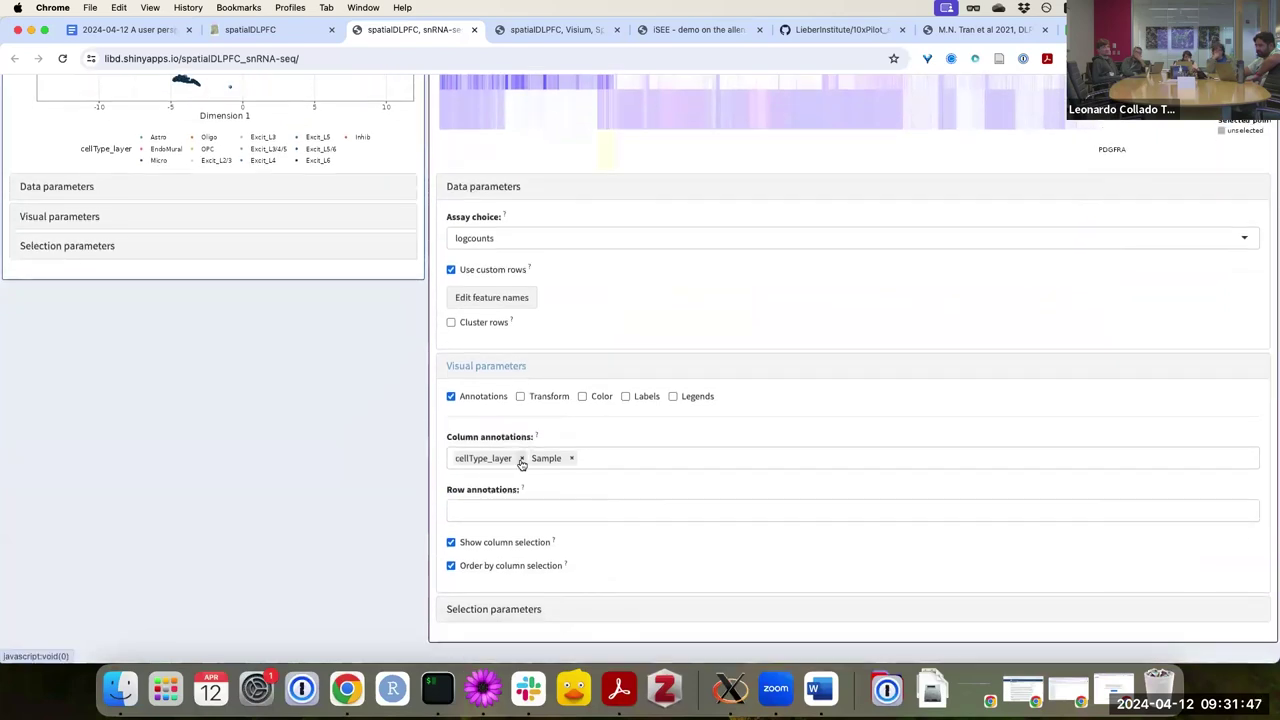
click(624, 459)
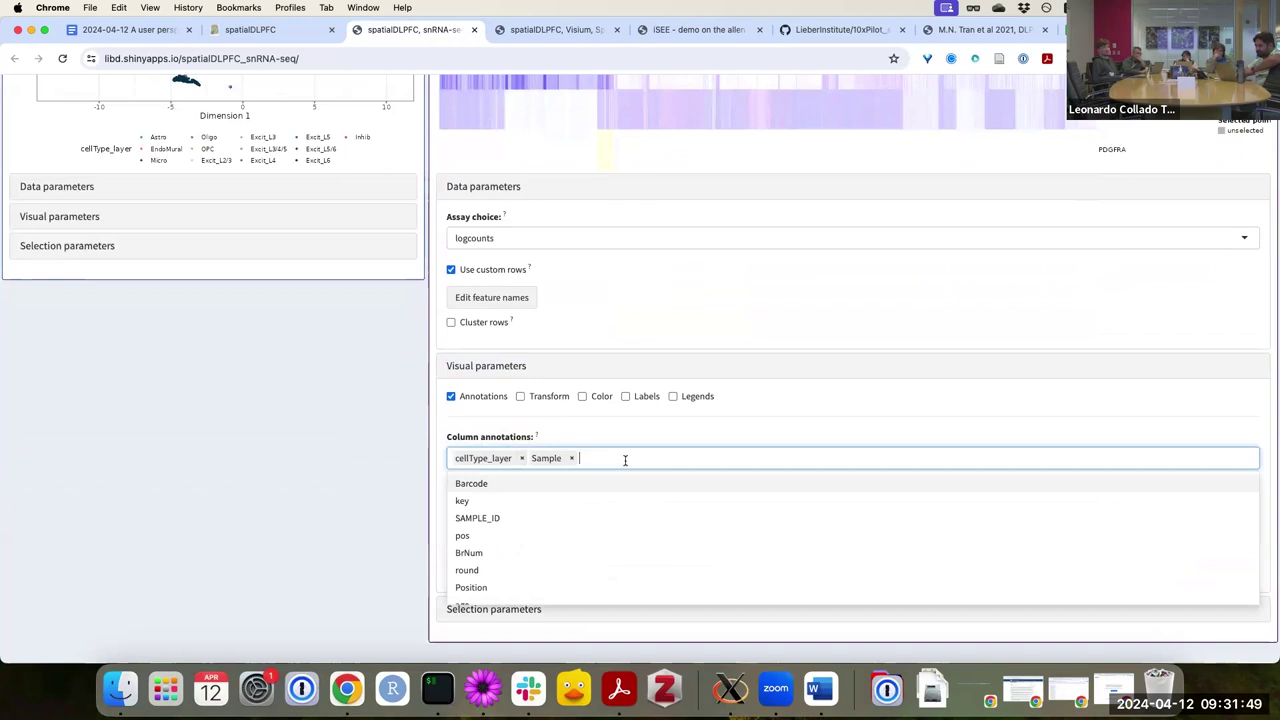
text(cell)
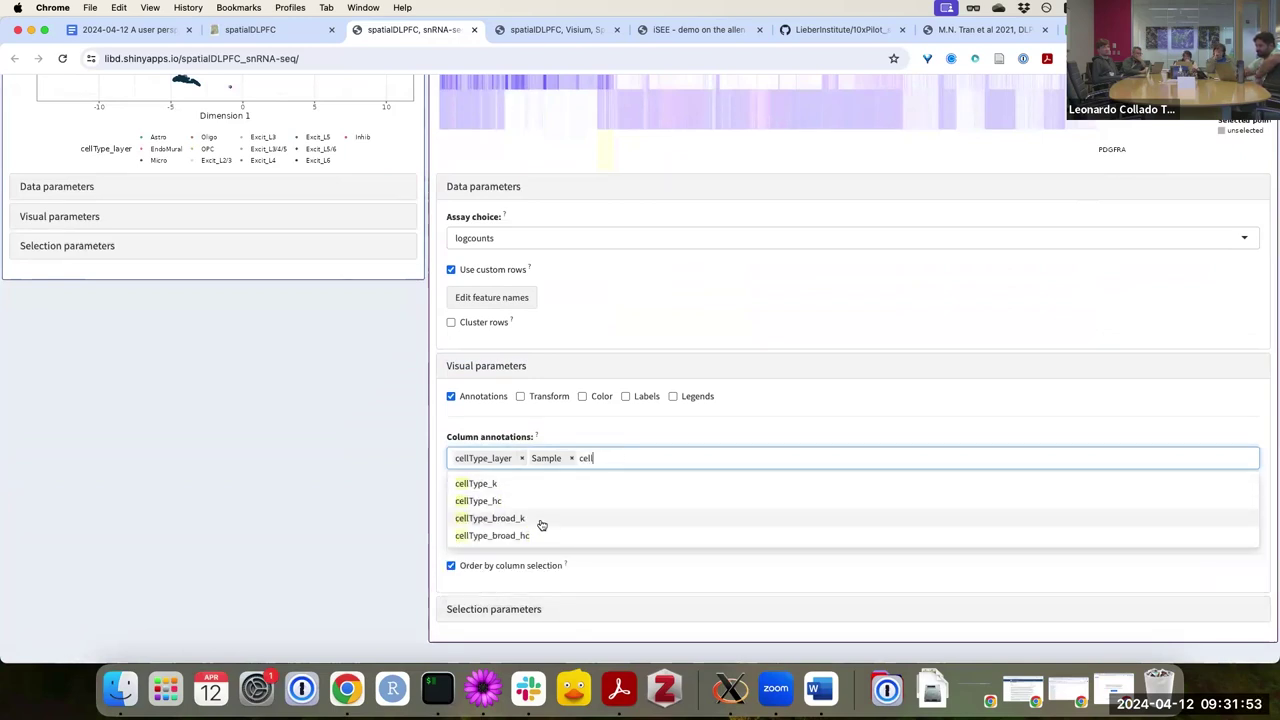
click(537, 535)
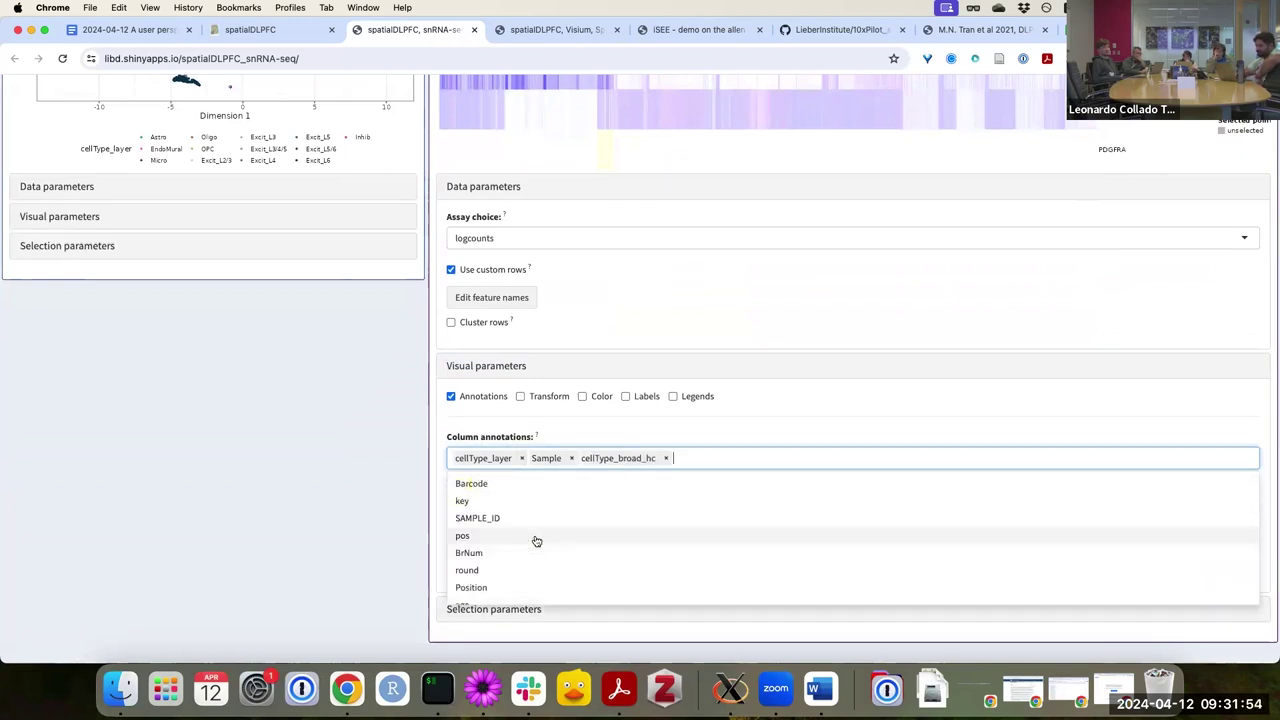
click(370, 424)
scroll(401, 413, up, 8)
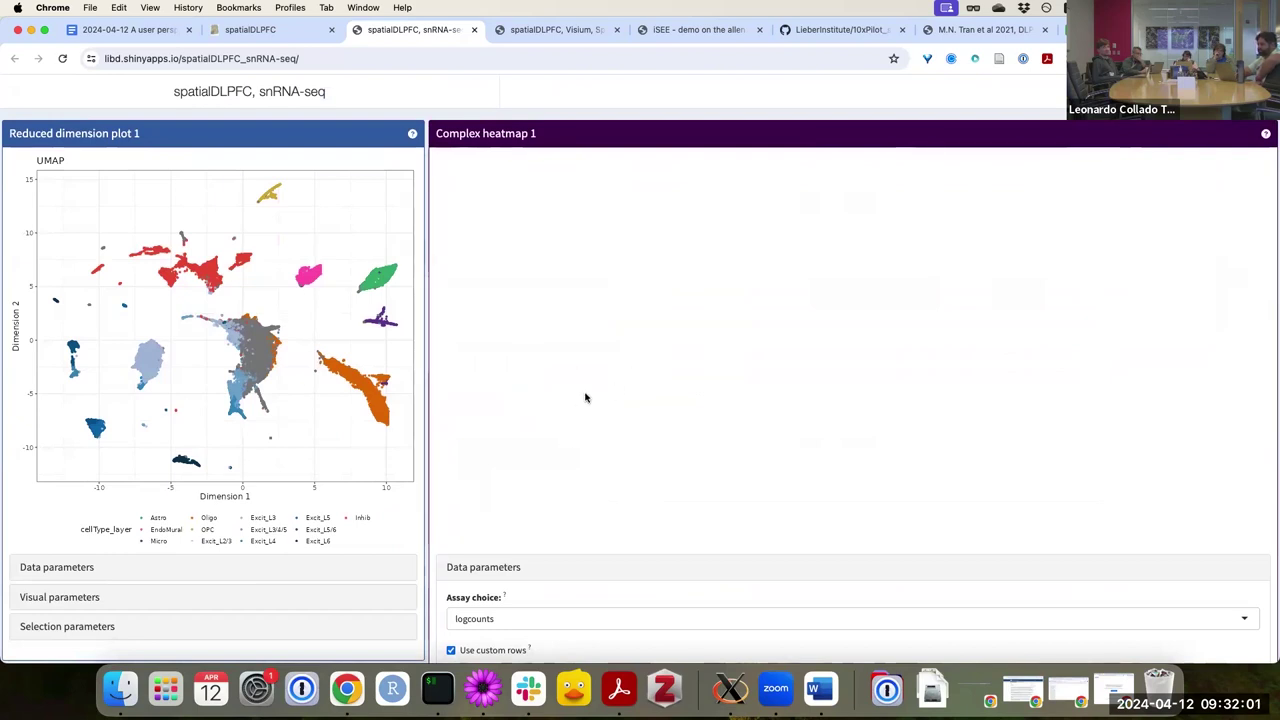
scroll(686, 342, down, 1)
scroll(686, 342, up, 1)
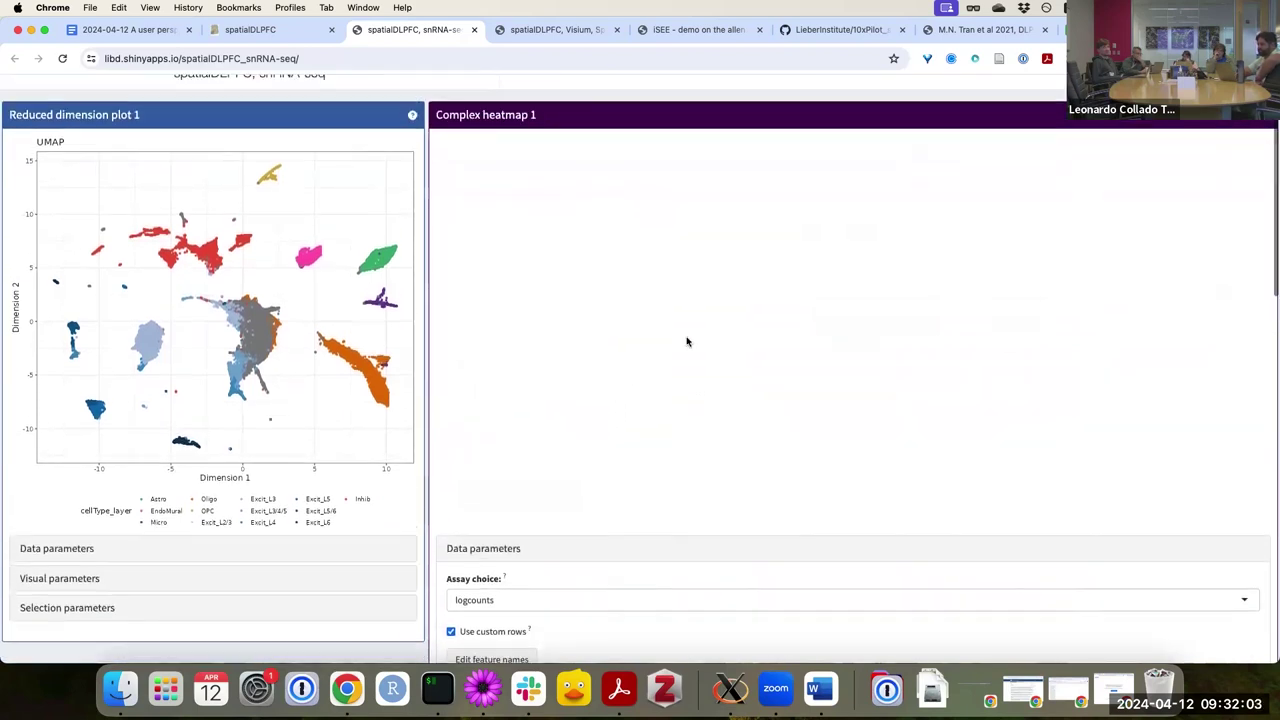
scroll(686, 342, down, 2)
scroll(686, 342, down, 4)
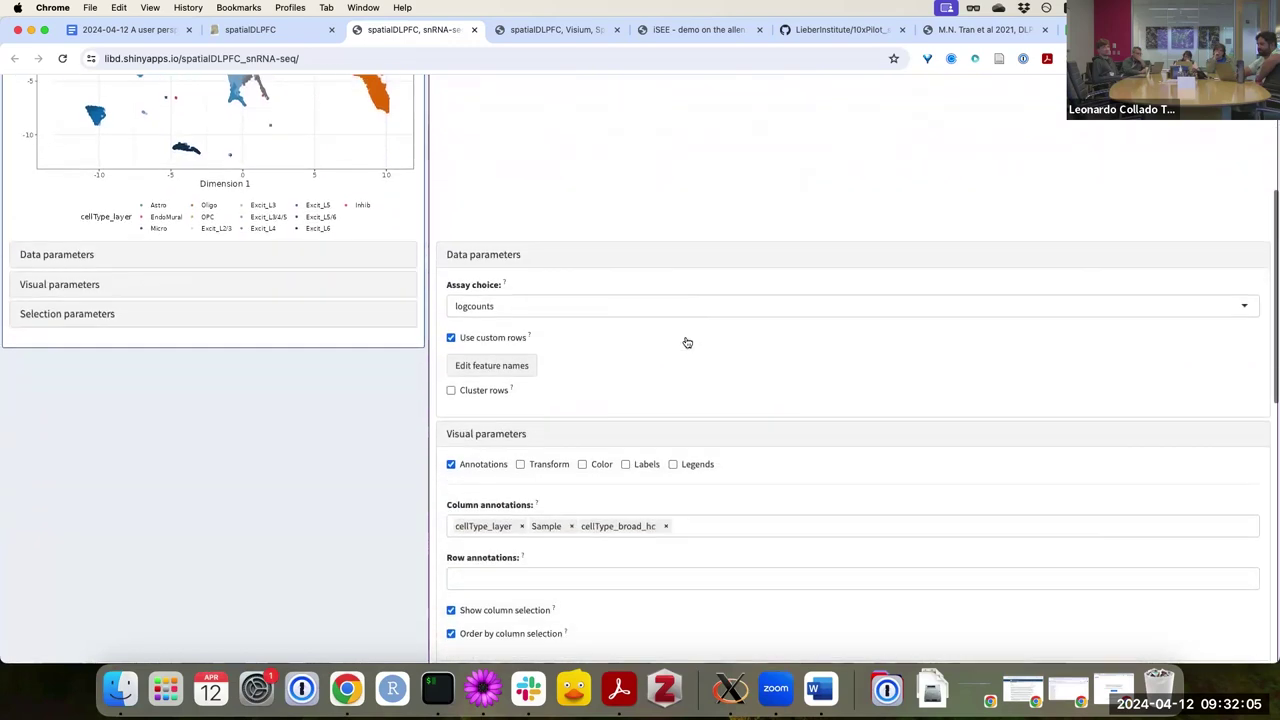
scroll(686, 342, up, 6)
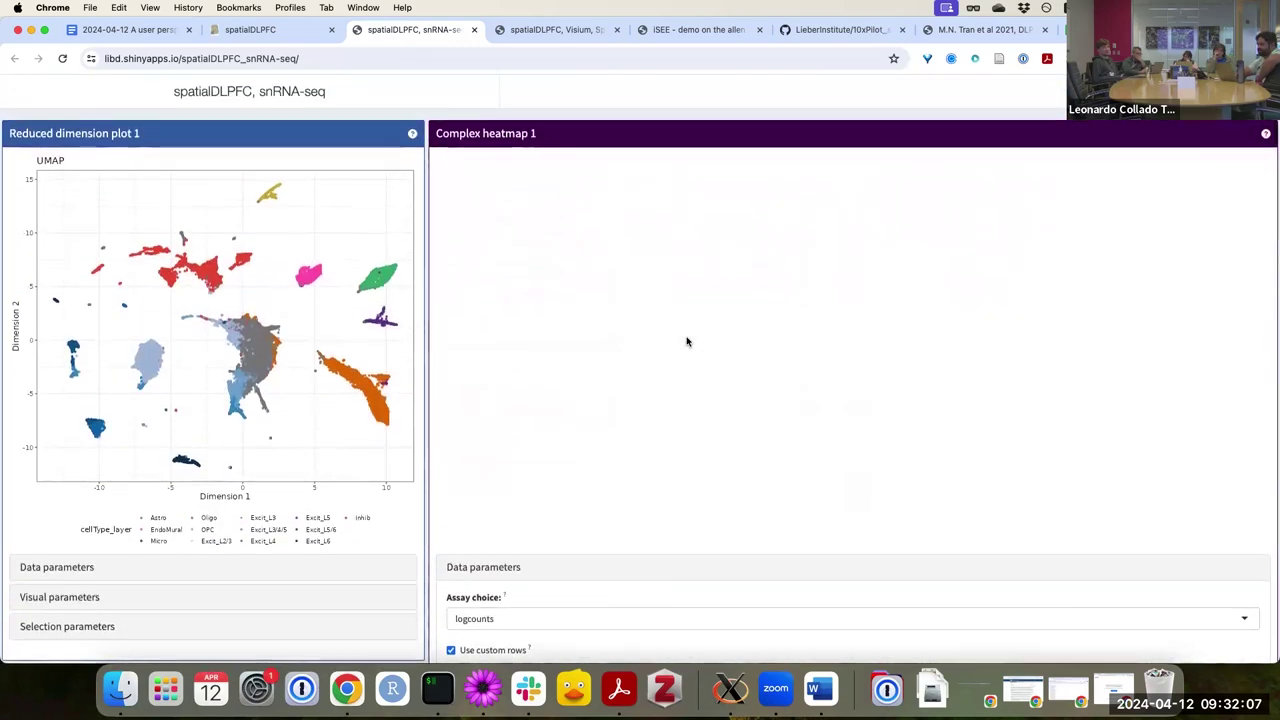
scroll(686, 342, down, 10)
scroll(686, 342, down, 5)
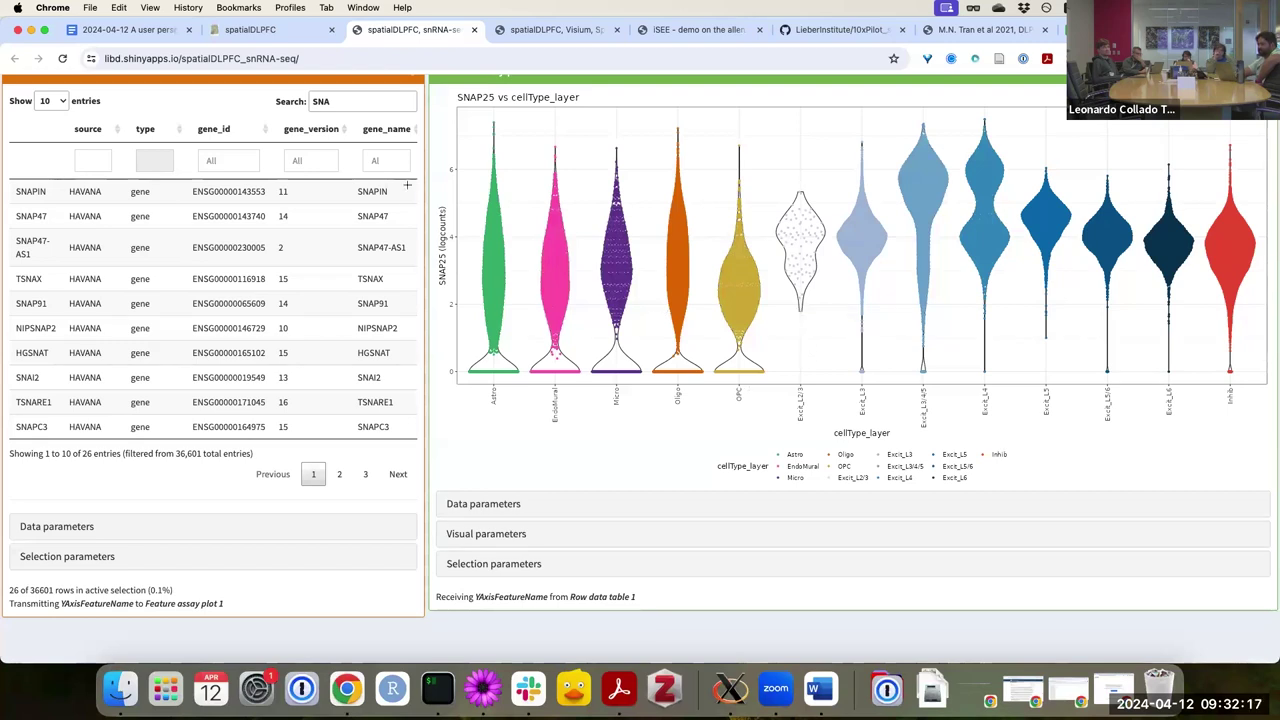
Replace the gene search with 'PCP' and select the PCP4 gene from the filtered table
double_click(335, 101)
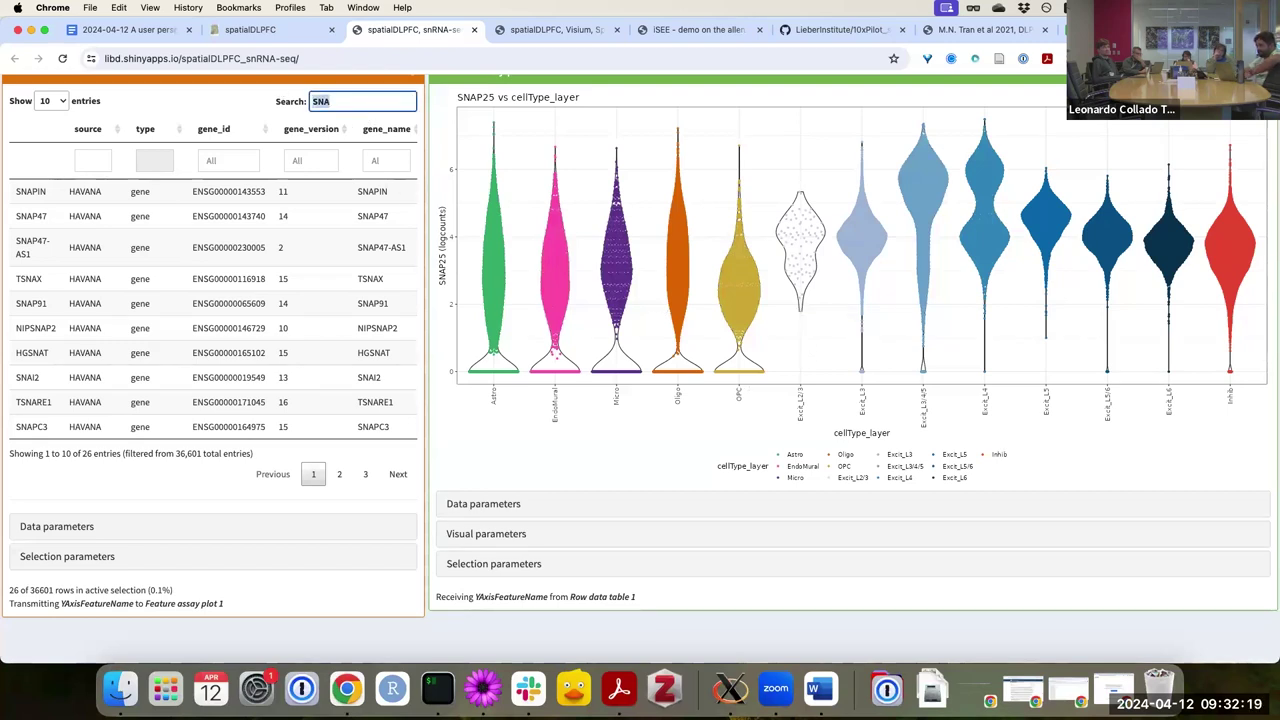
text(PCP4)
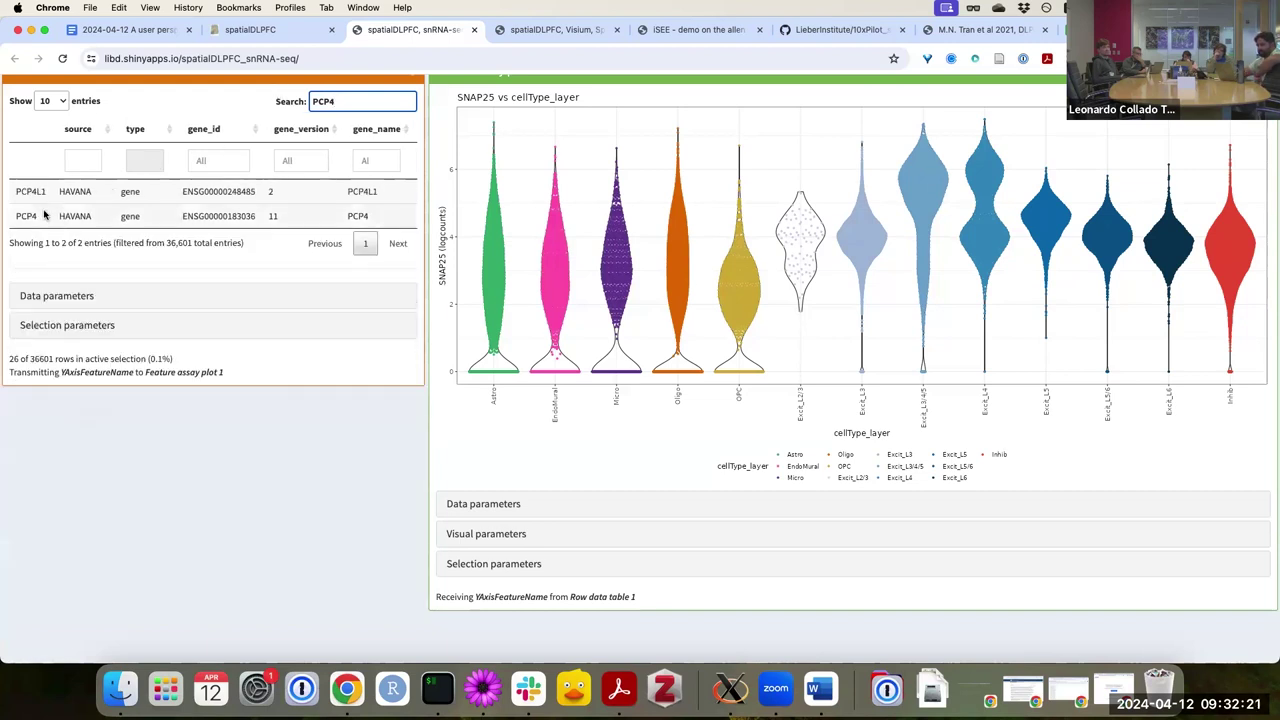
click(44, 214)
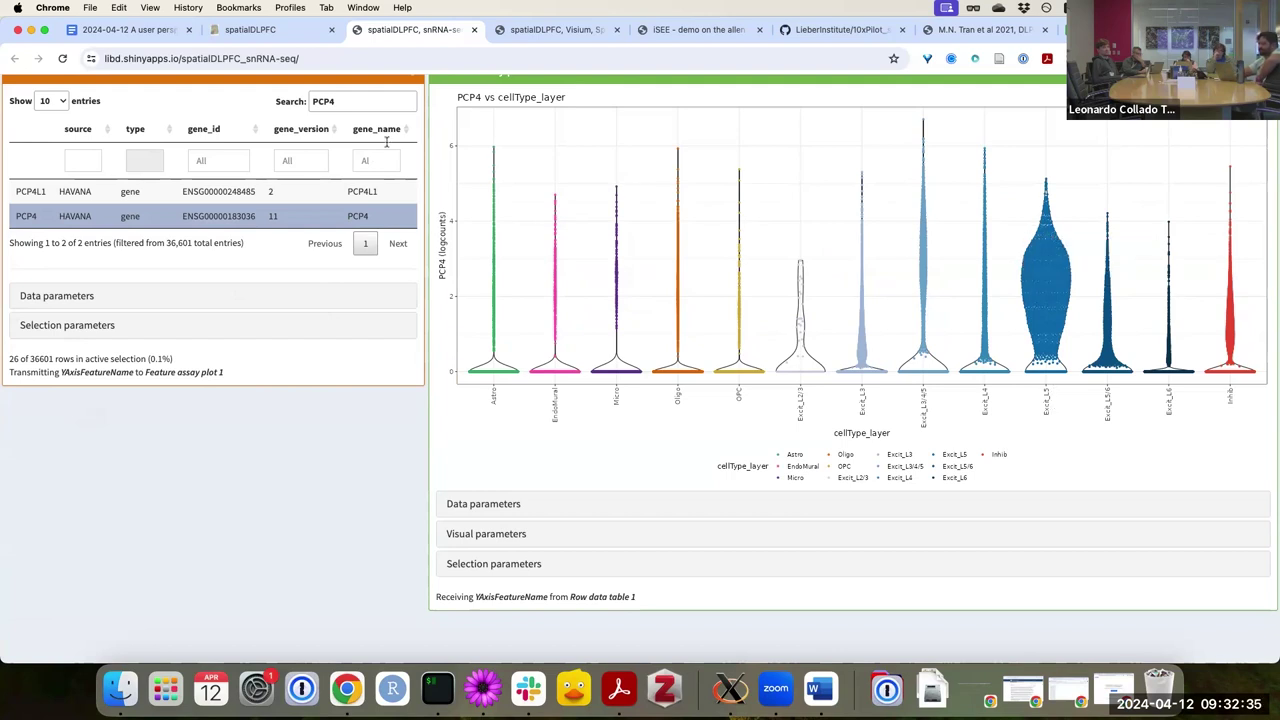
drag(355, 100, 272, 96)
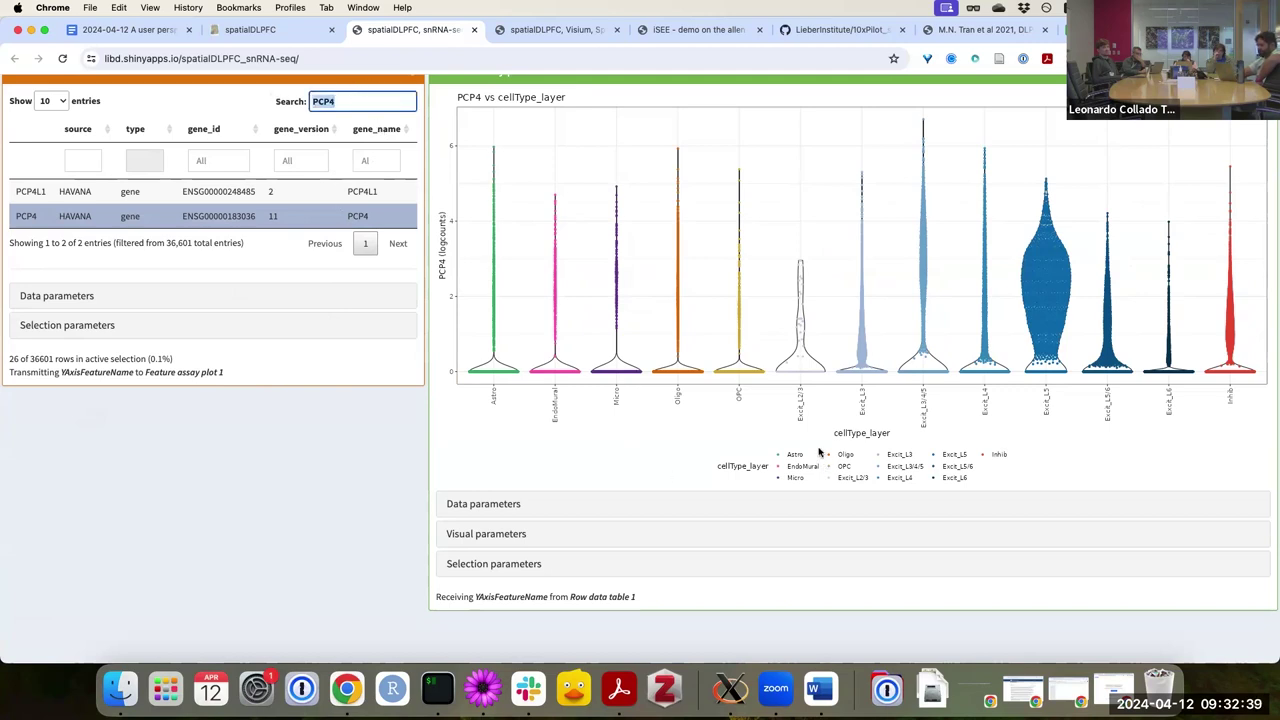
Set Feature assay plot 1's X-axis column data to cellType_broad_hc
click(514, 506)
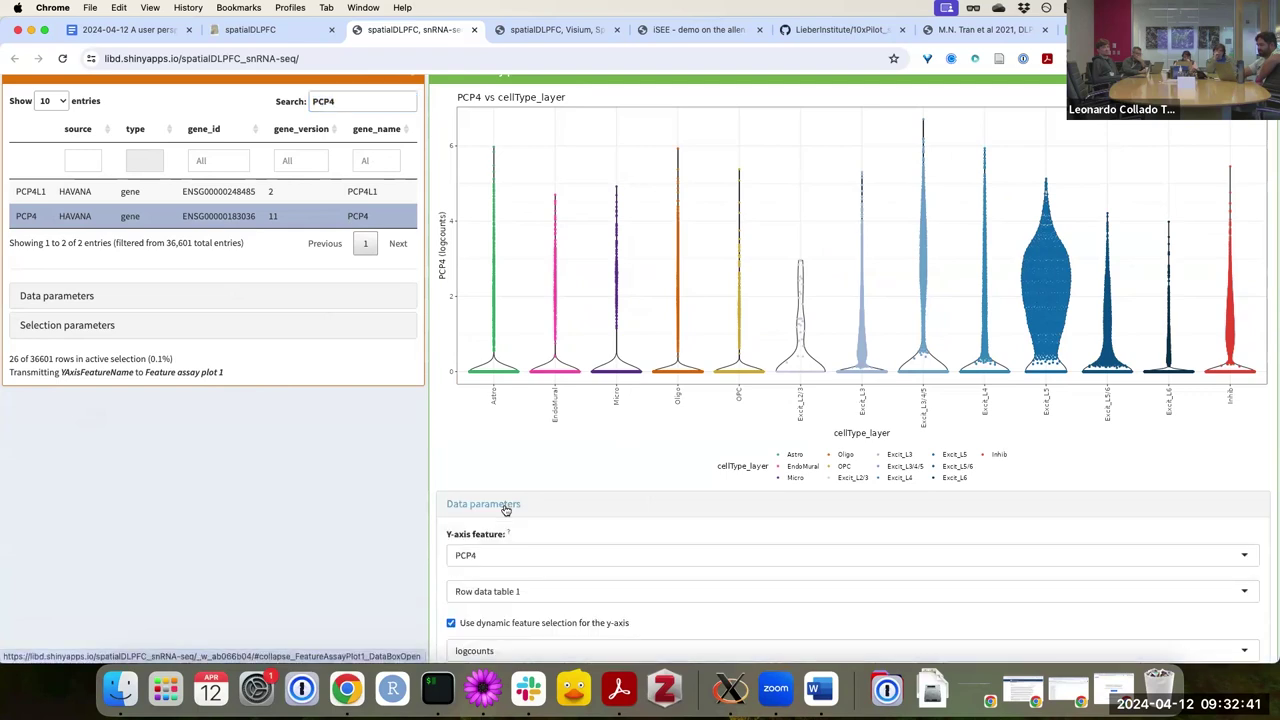
scroll(517, 516, down, 4)
click(517, 525)
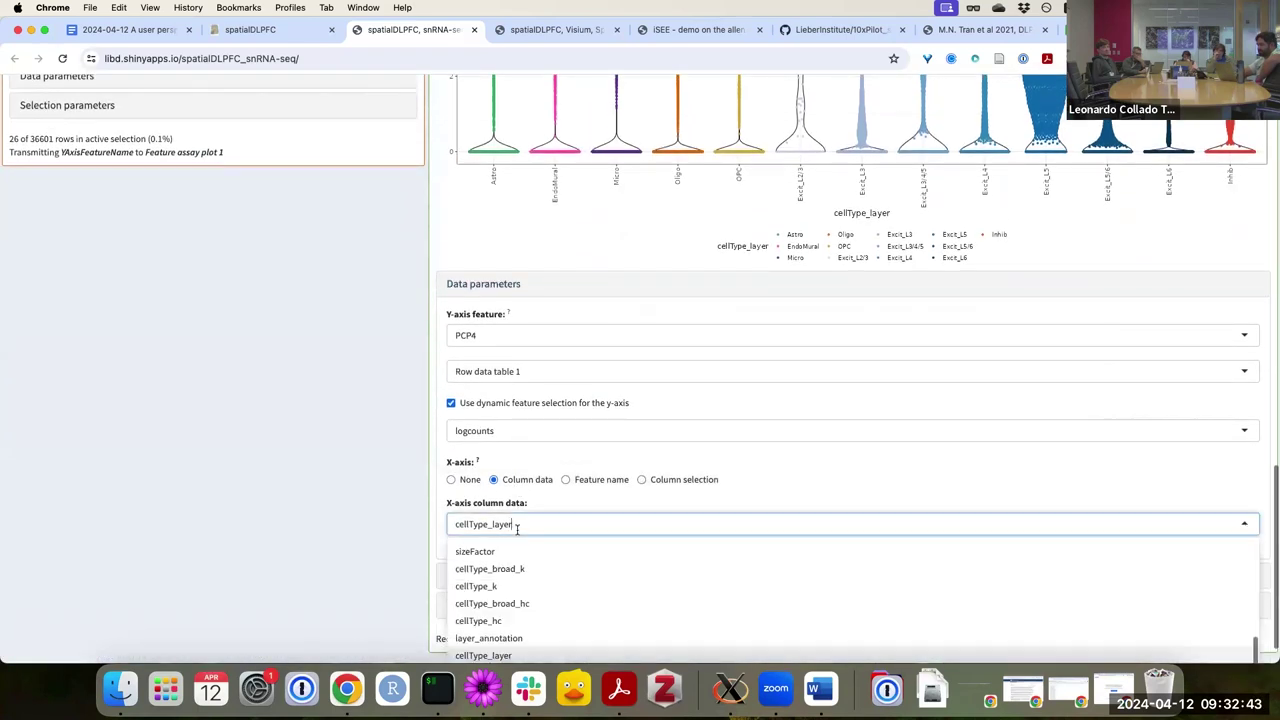
click(553, 594)
scroll(405, 423, up, 5)
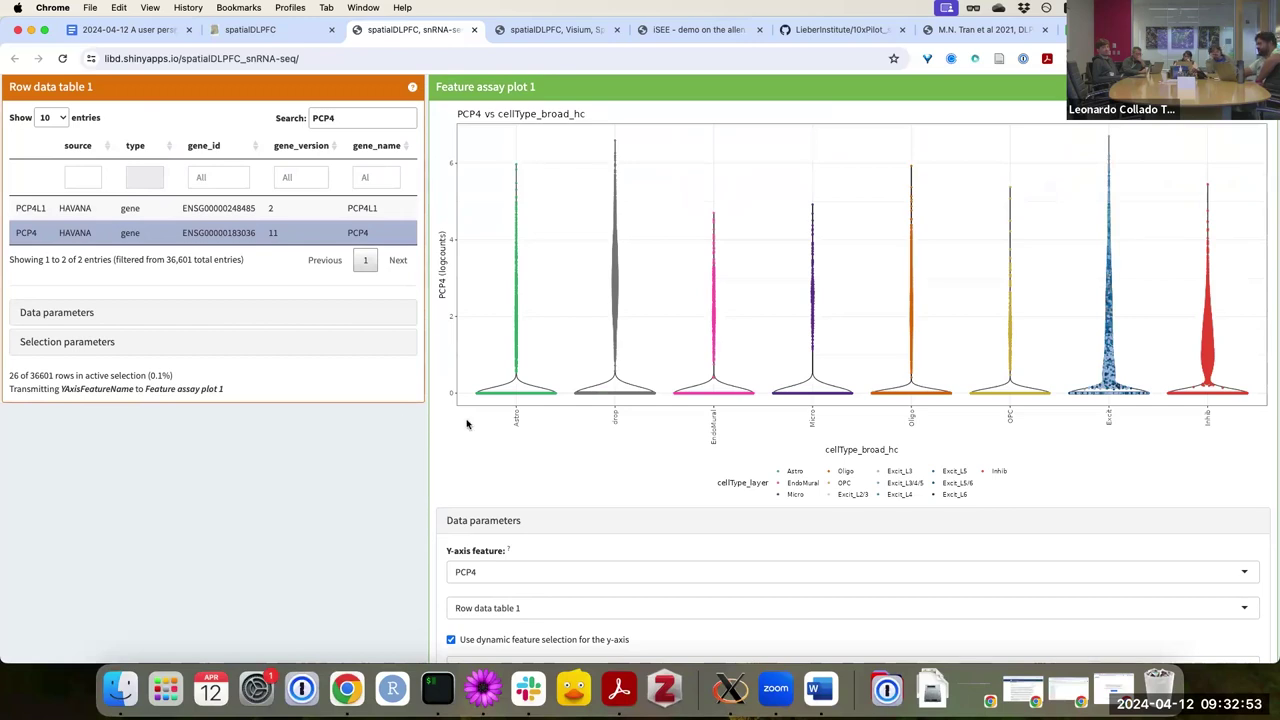
Change the reduced dimension plot's embedding Type from UMAP to TSNE
scroll(466, 424, down, 1)
scroll(469, 356, up, 4)
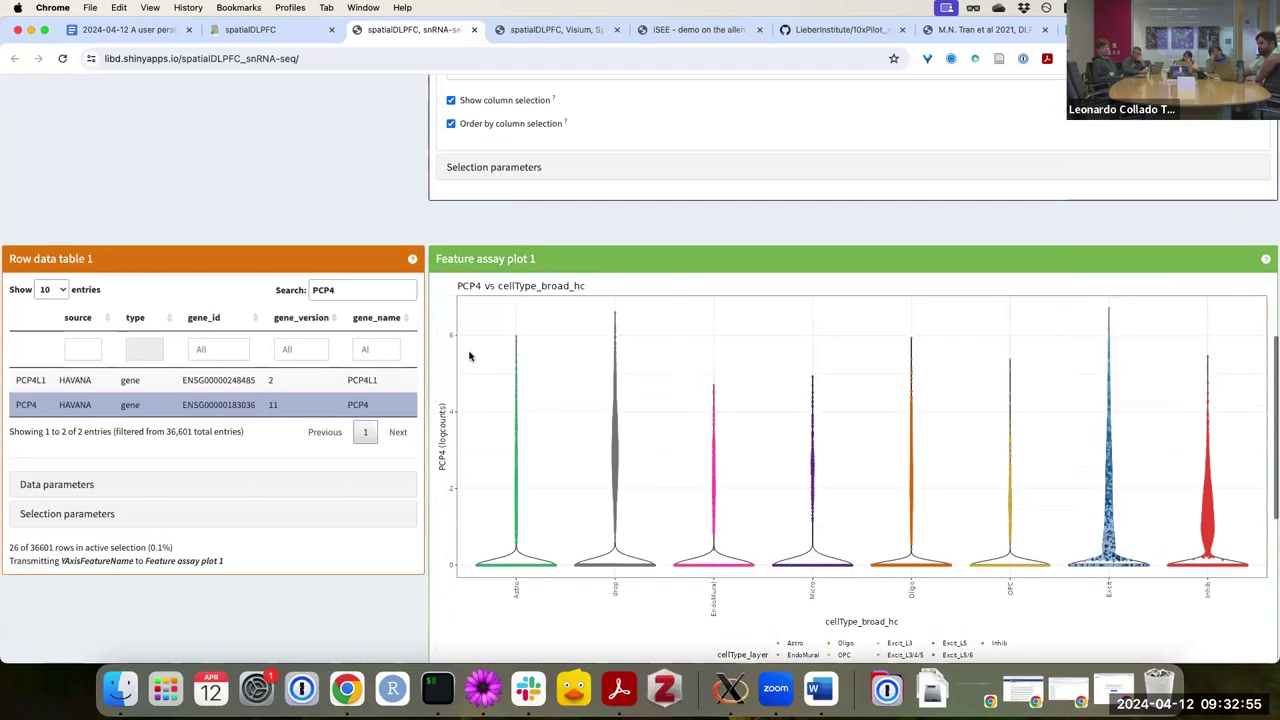
scroll(469, 356, up, 10)
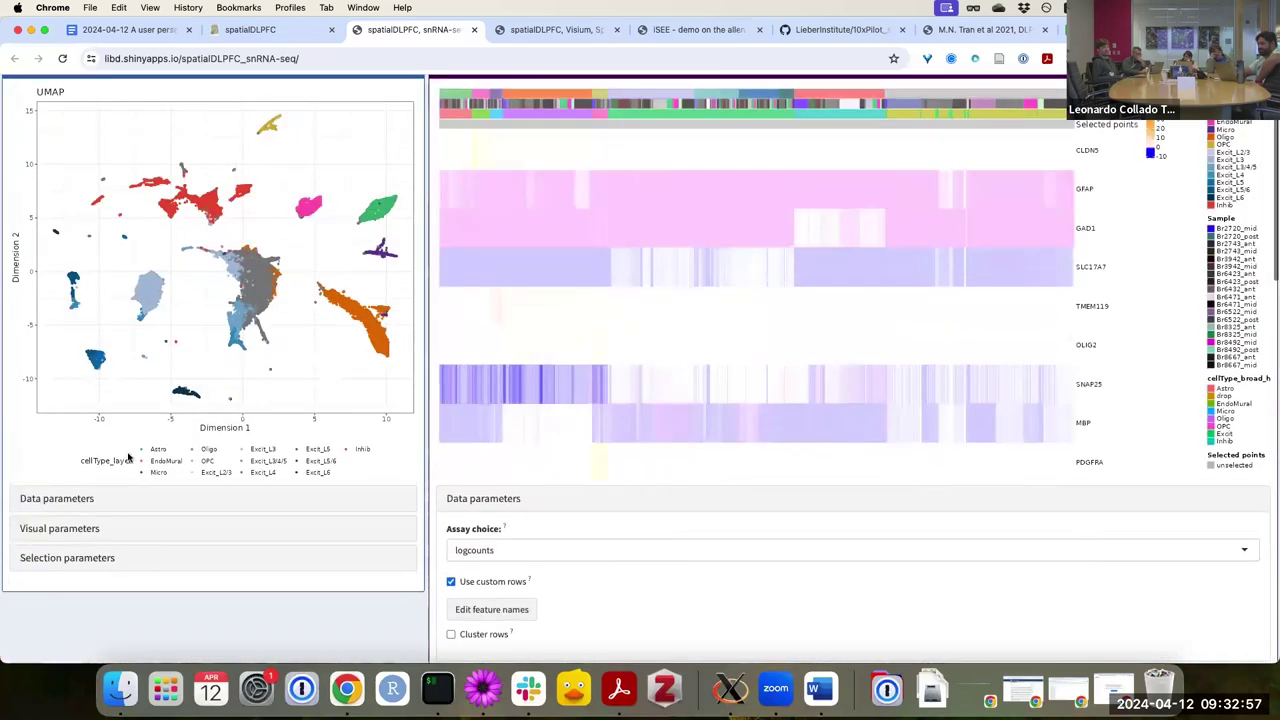
scroll(125, 457, down, 2)
click(23, 421)
click(78, 466)
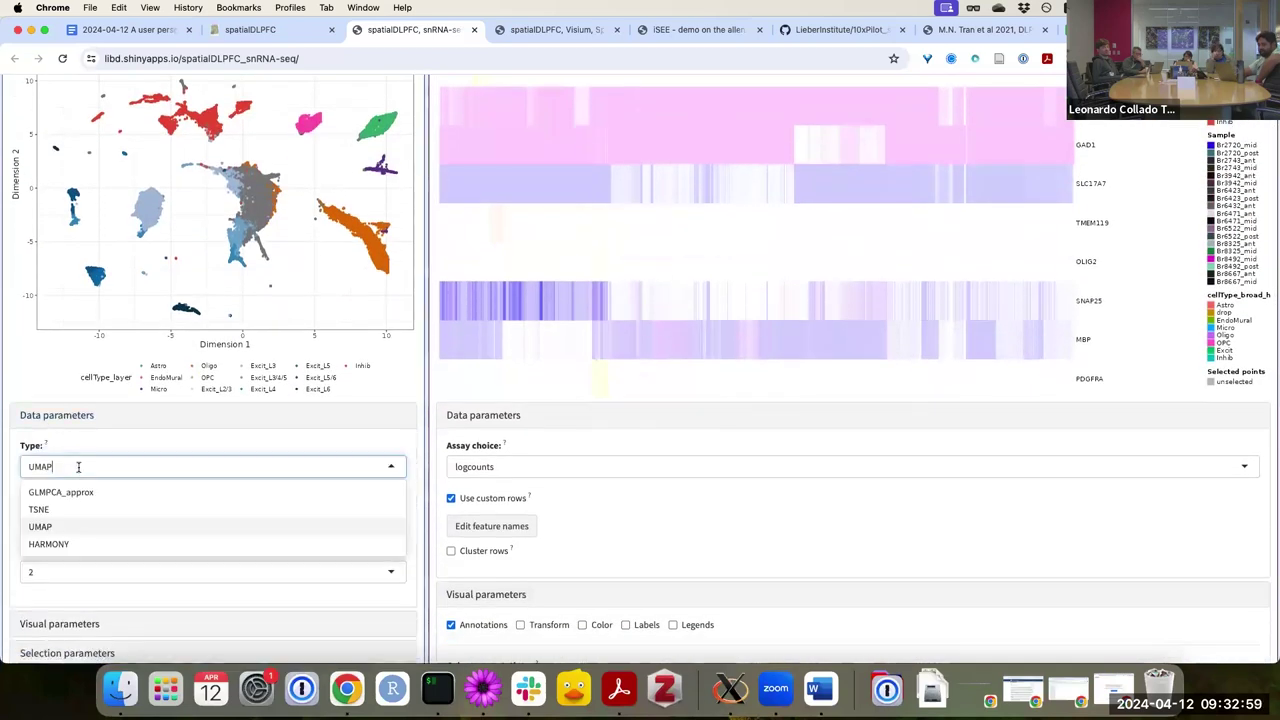
scroll(80, 466, down, 2)
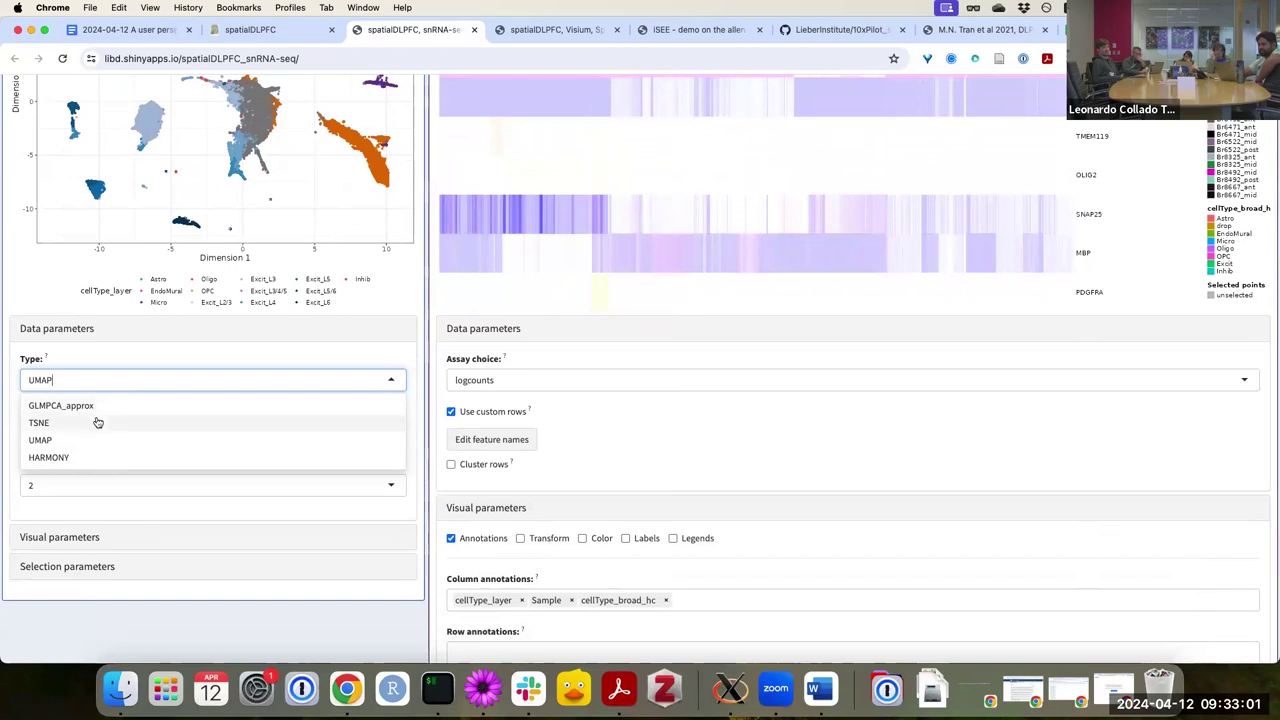
click(97, 422)
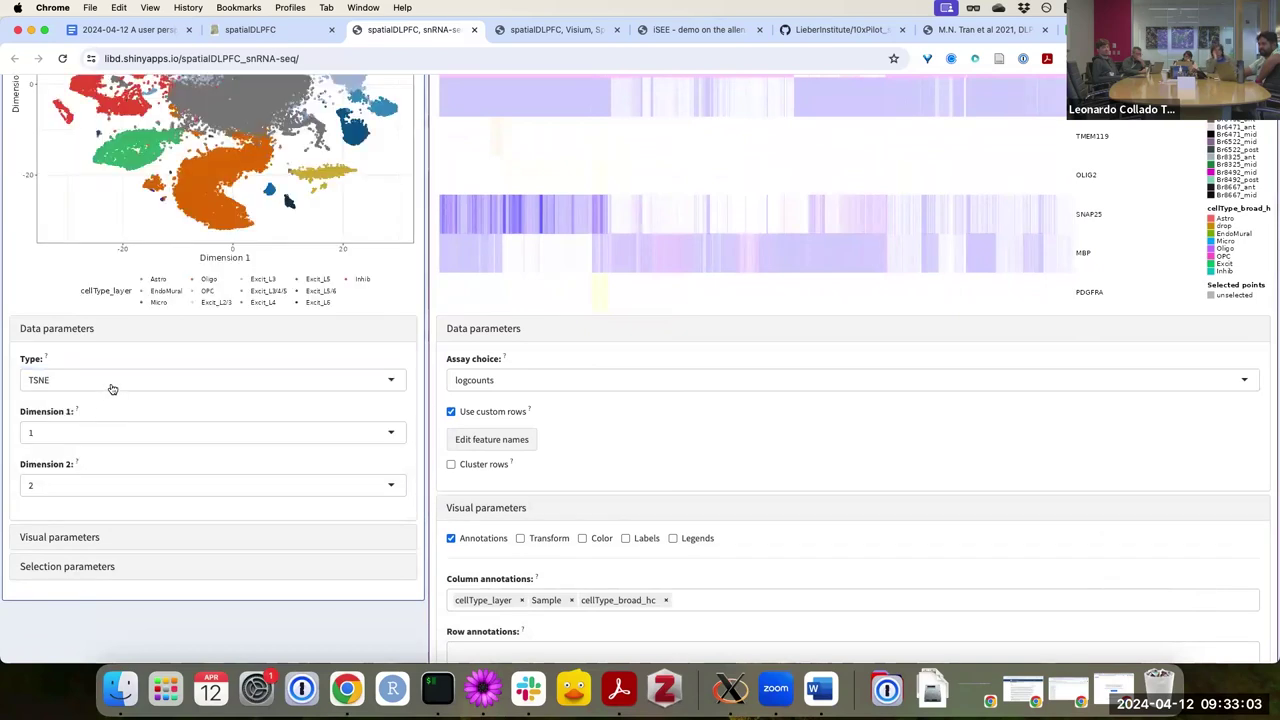
click(110, 382)
click(83, 351)
scroll(80, 345, up, 5)
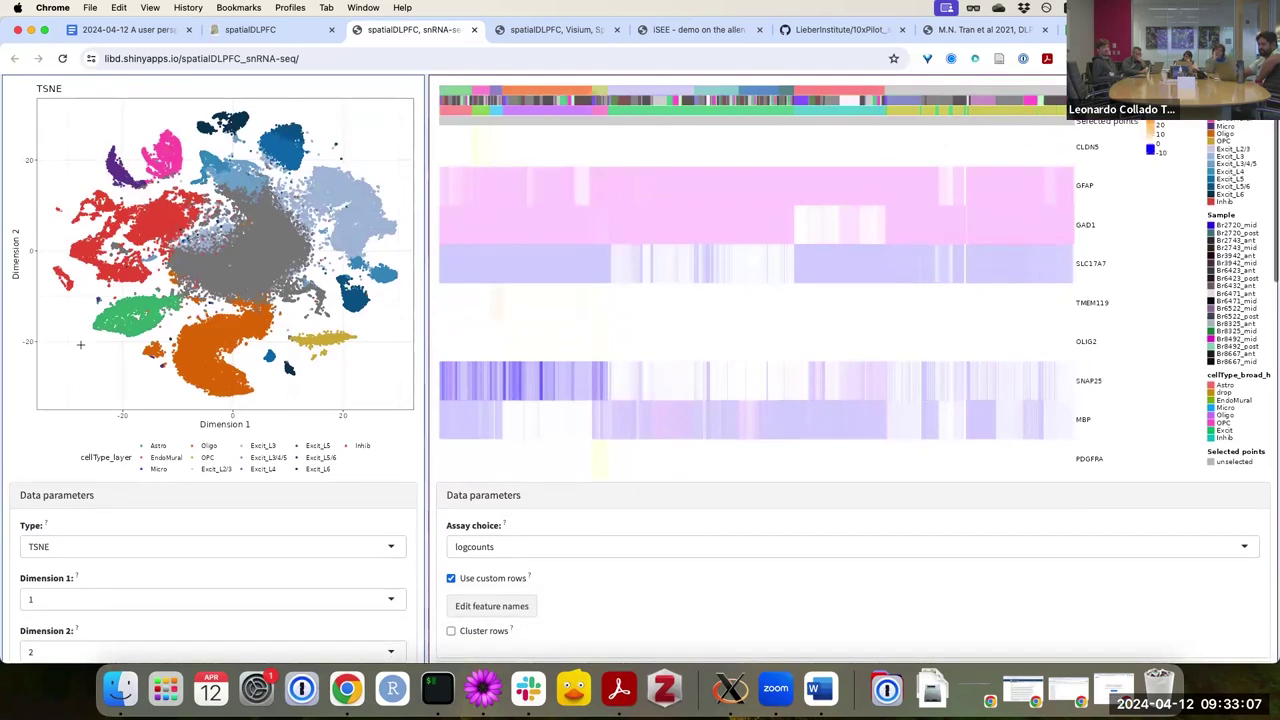
scroll(80, 344, down, 1)
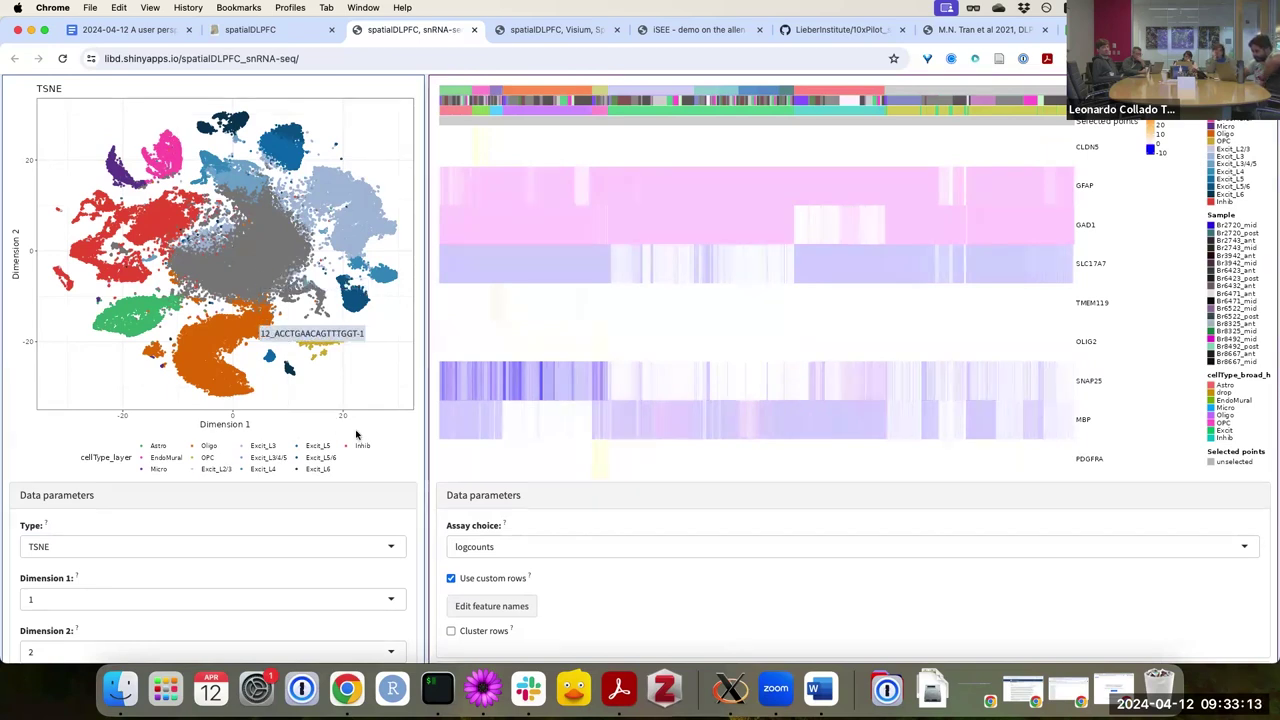
scroll(361, 483, down, 3)
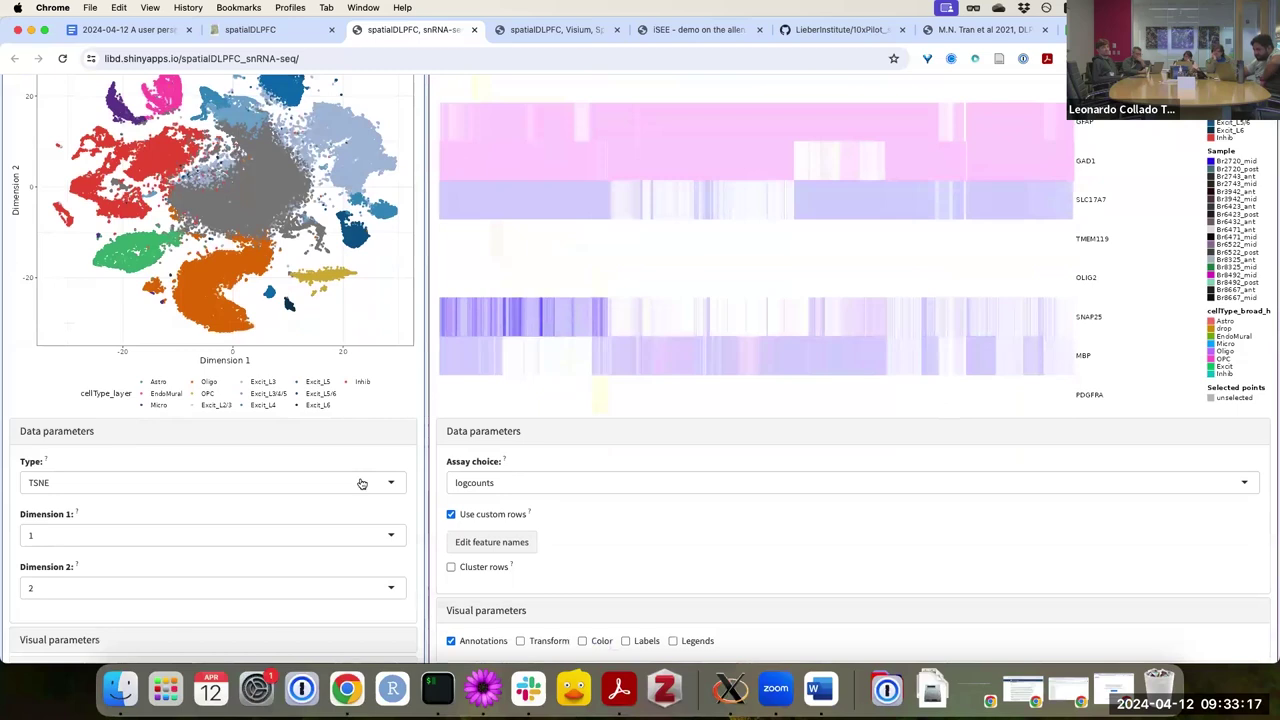
scroll(361, 483, down, 1)
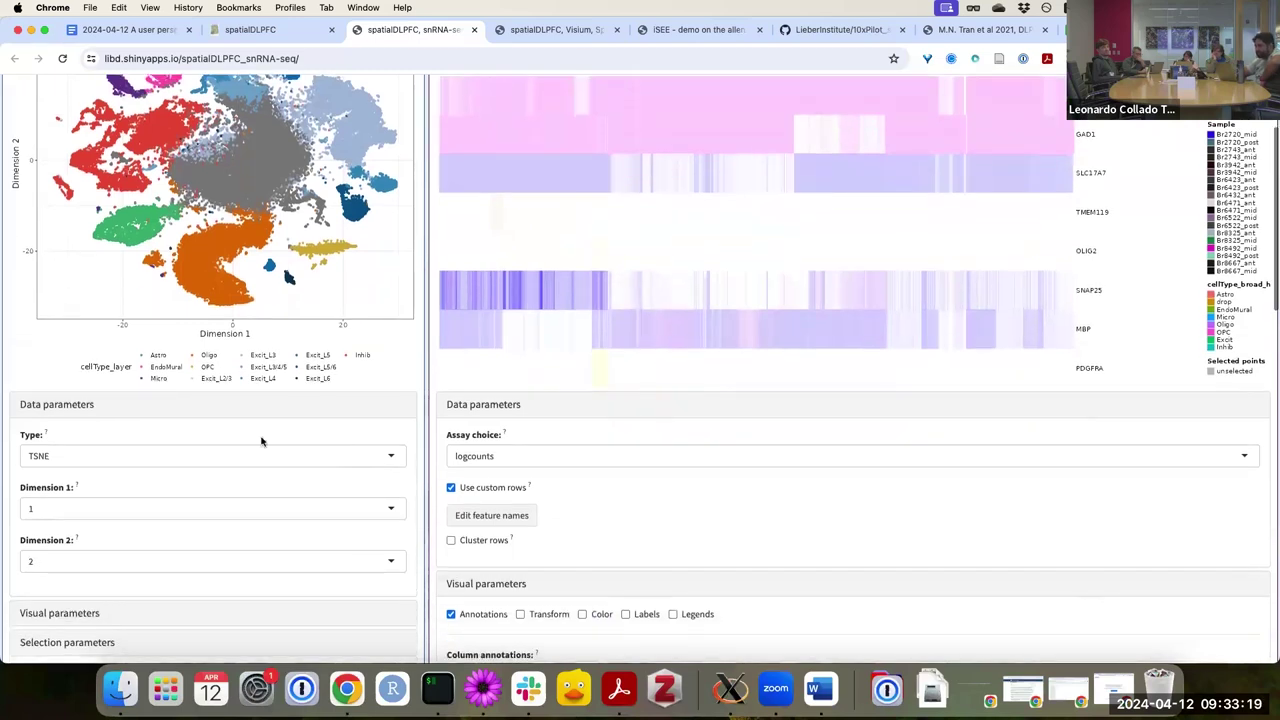
scroll(255, 450, down, 5)
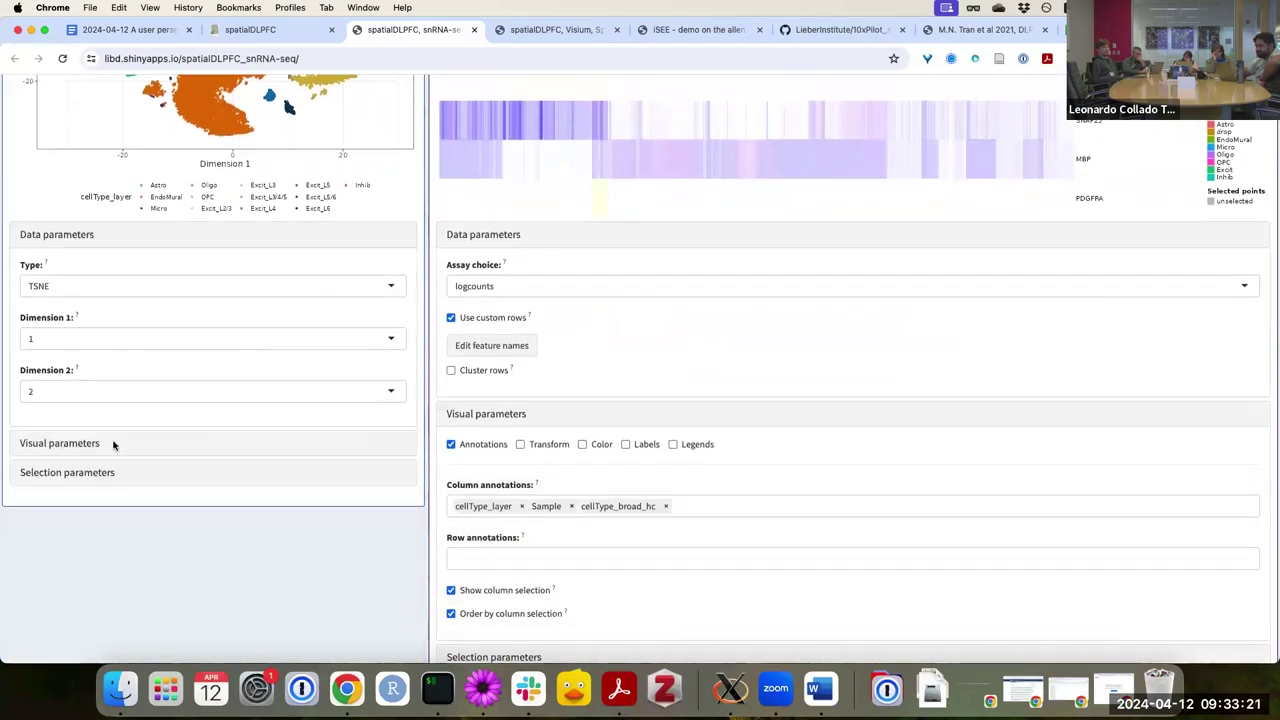
In the TSNE plot's Visual parameters, set Color by column data to cellType_hc
click(100, 443)
scroll(120, 420, down, 5)
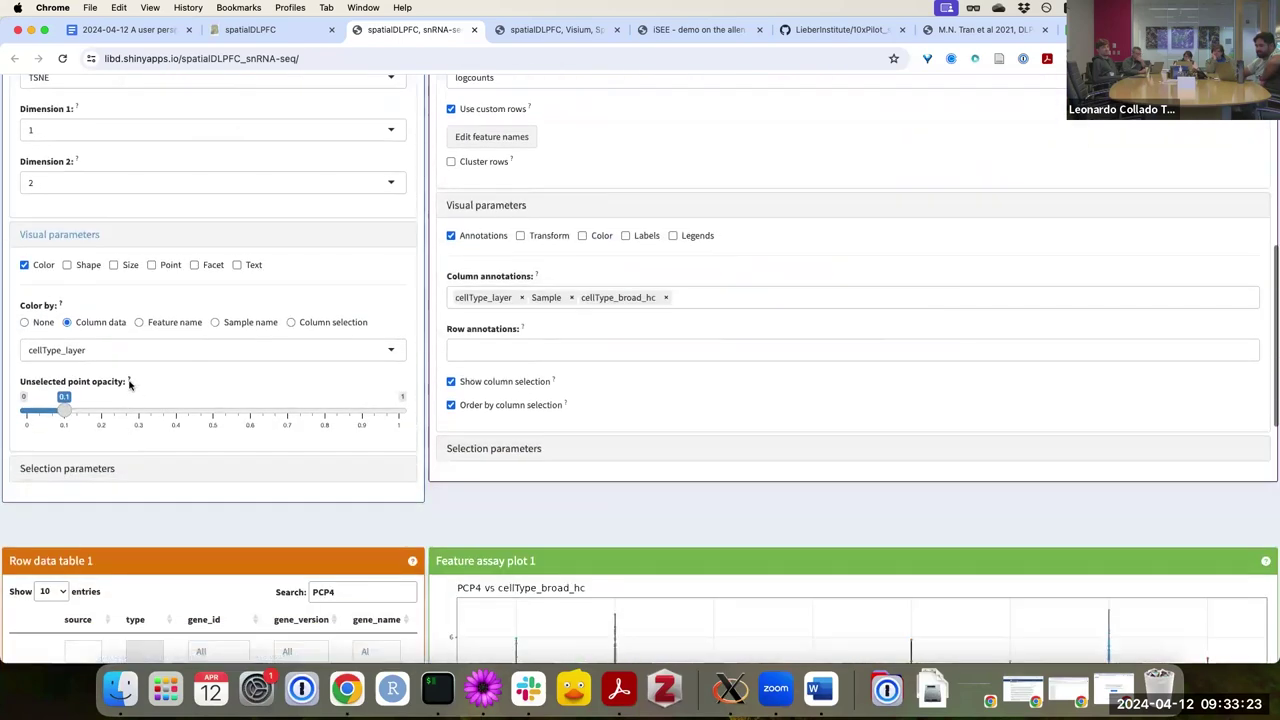
click(124, 350)
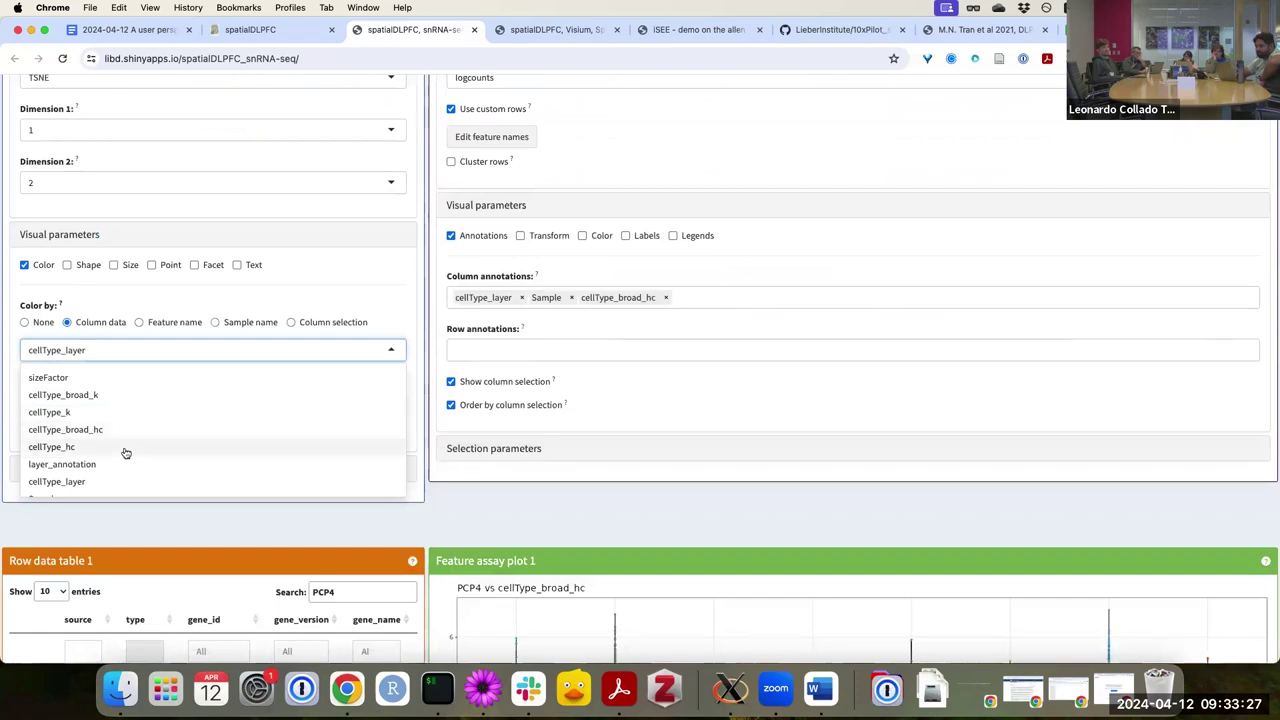
scroll(124, 450, up, 3)
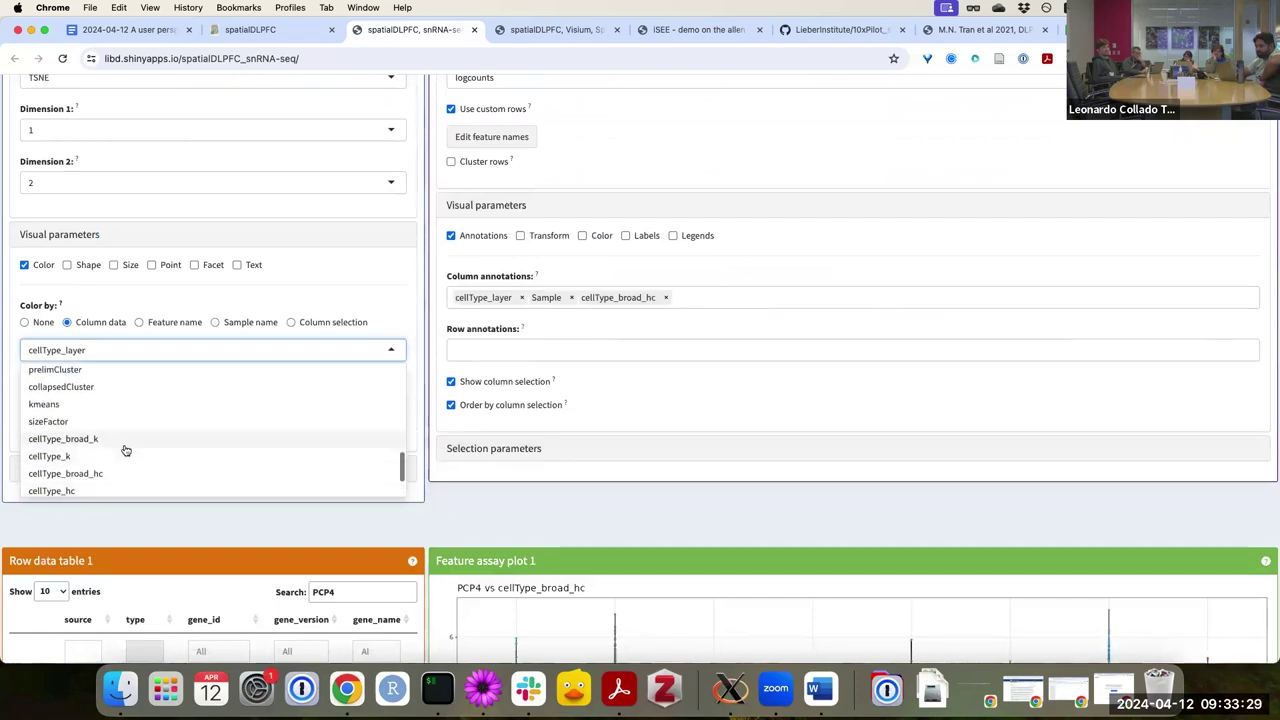
scroll(125, 455, down, 1)
click(115, 470)
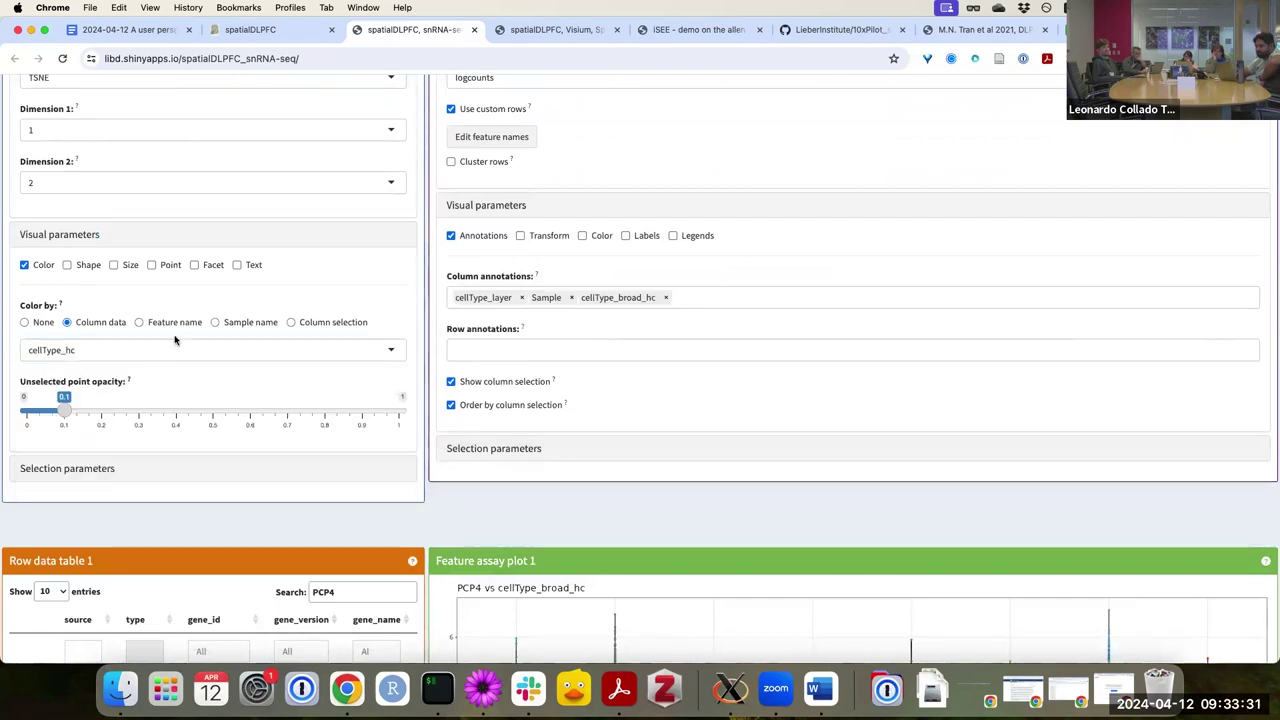
scroll(183, 317, up, 5)
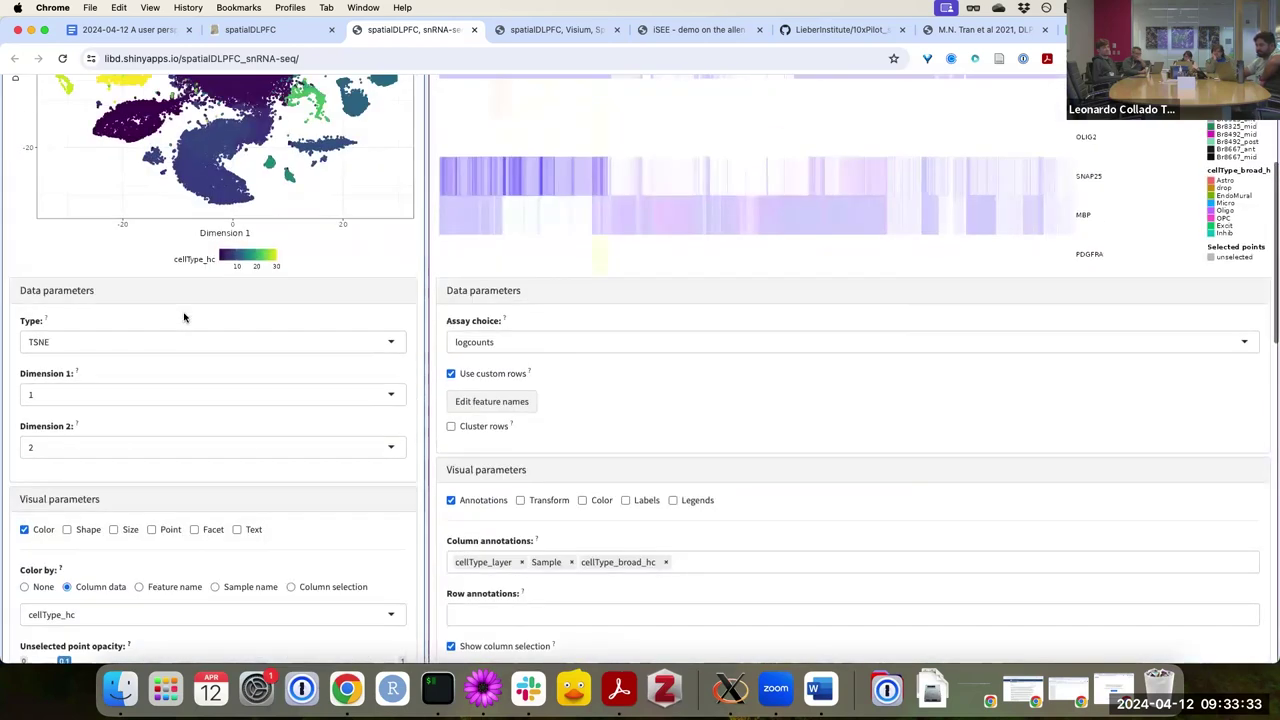
scroll(184, 316, down, 5)
scroll(184, 316, up, 6)
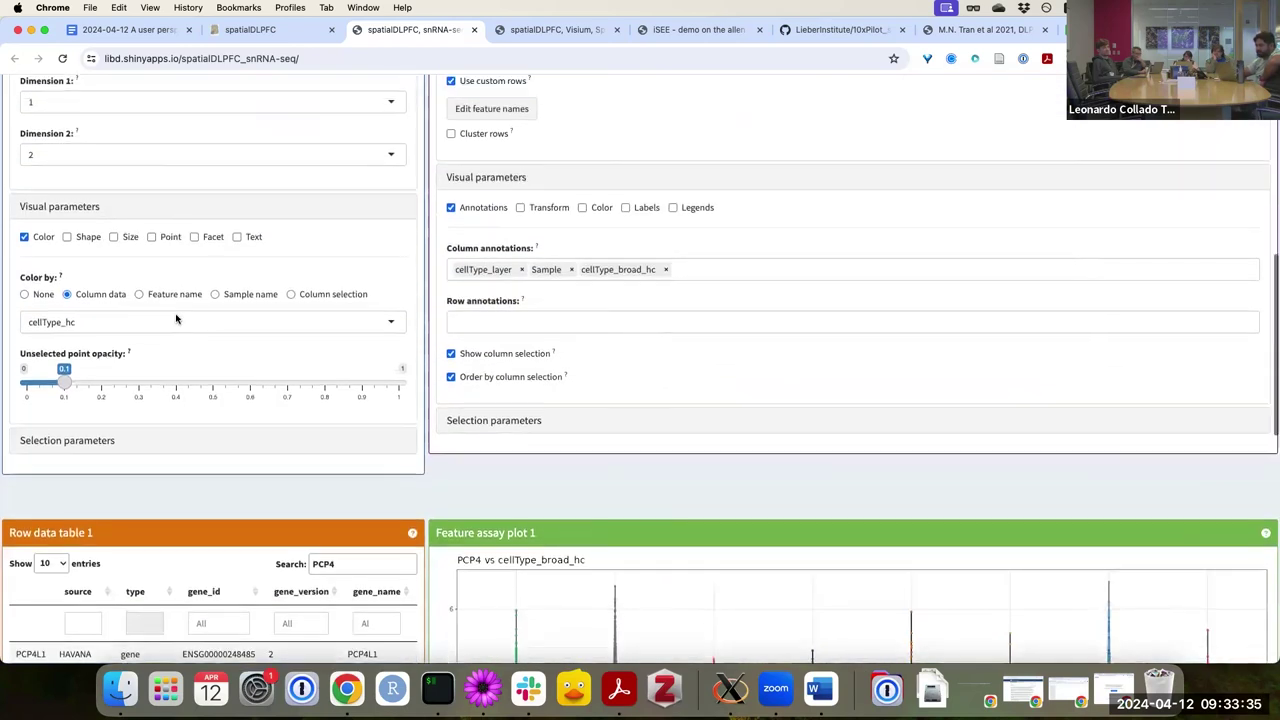
scroll(176, 318, up, 4)
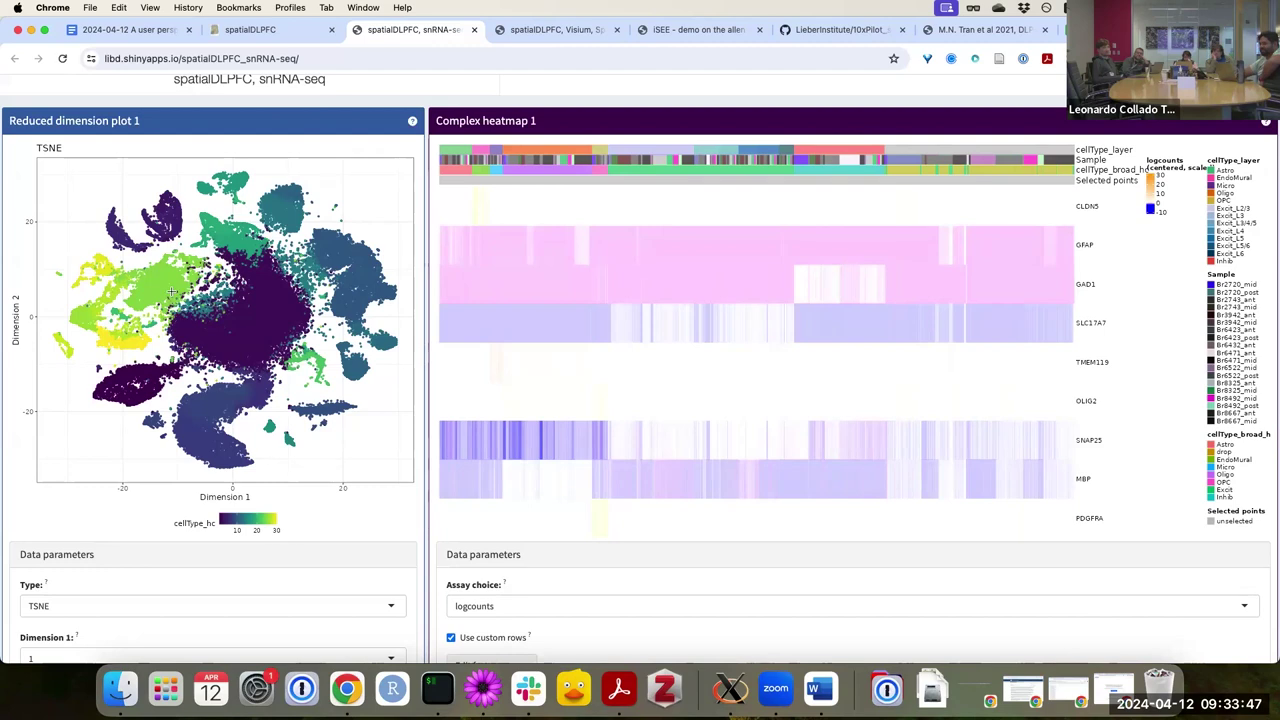
mouse_move(172, 292)
scroll(220, 429, down, 5)
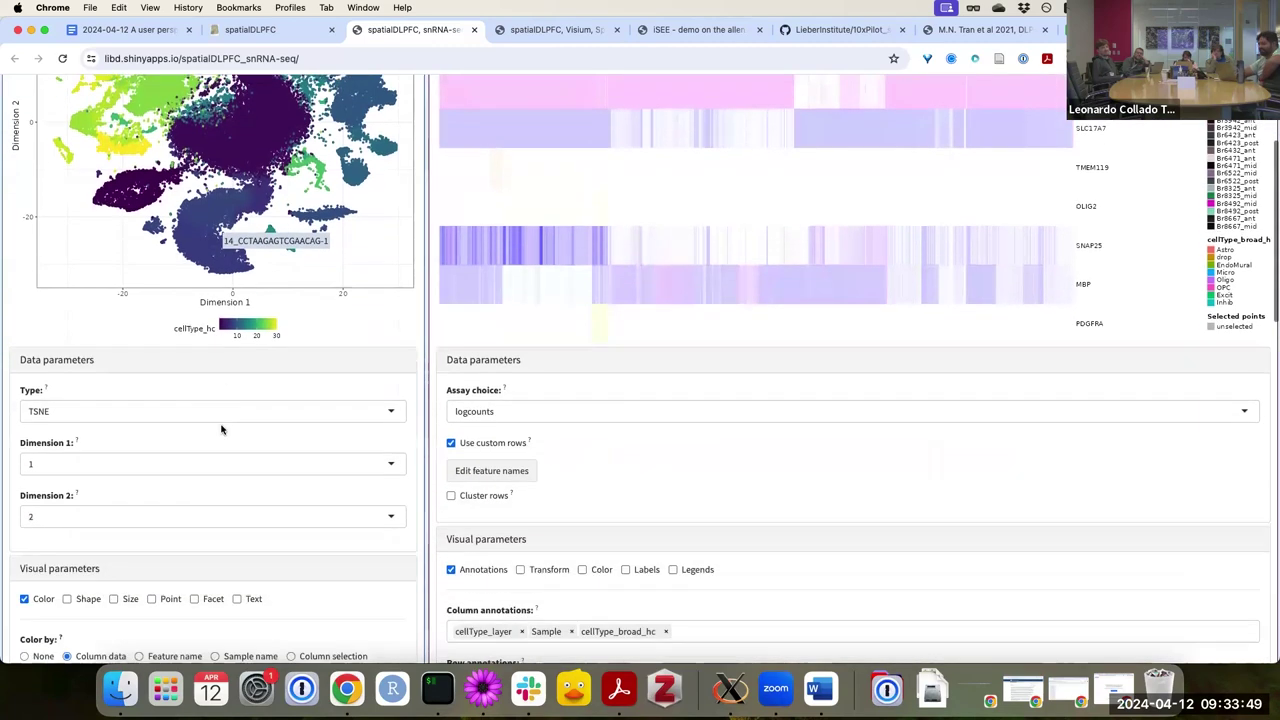
scroll(207, 437, down, 3)
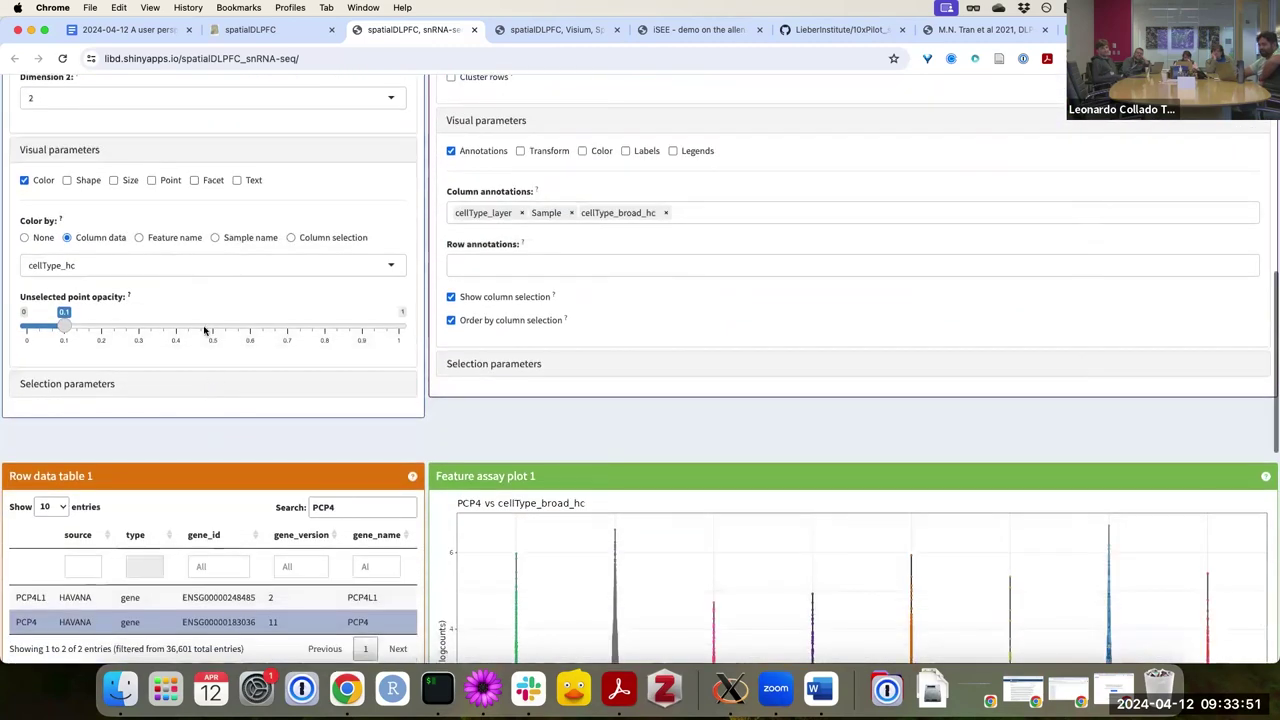
scroll(204, 325, up, 3)
scroll(201, 316, up, 5)
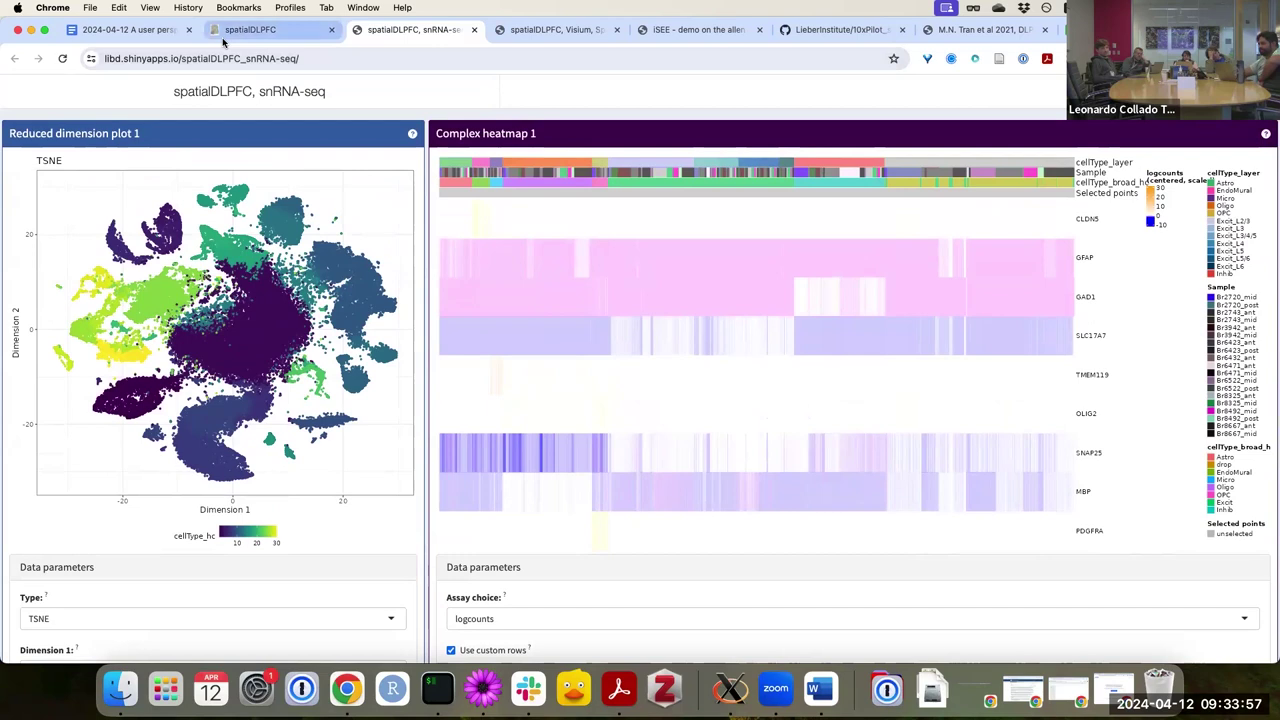
Back in the notes doc, select 'sc/snRNA-seq' and preview the SRP009615 app link
click(141, 33)
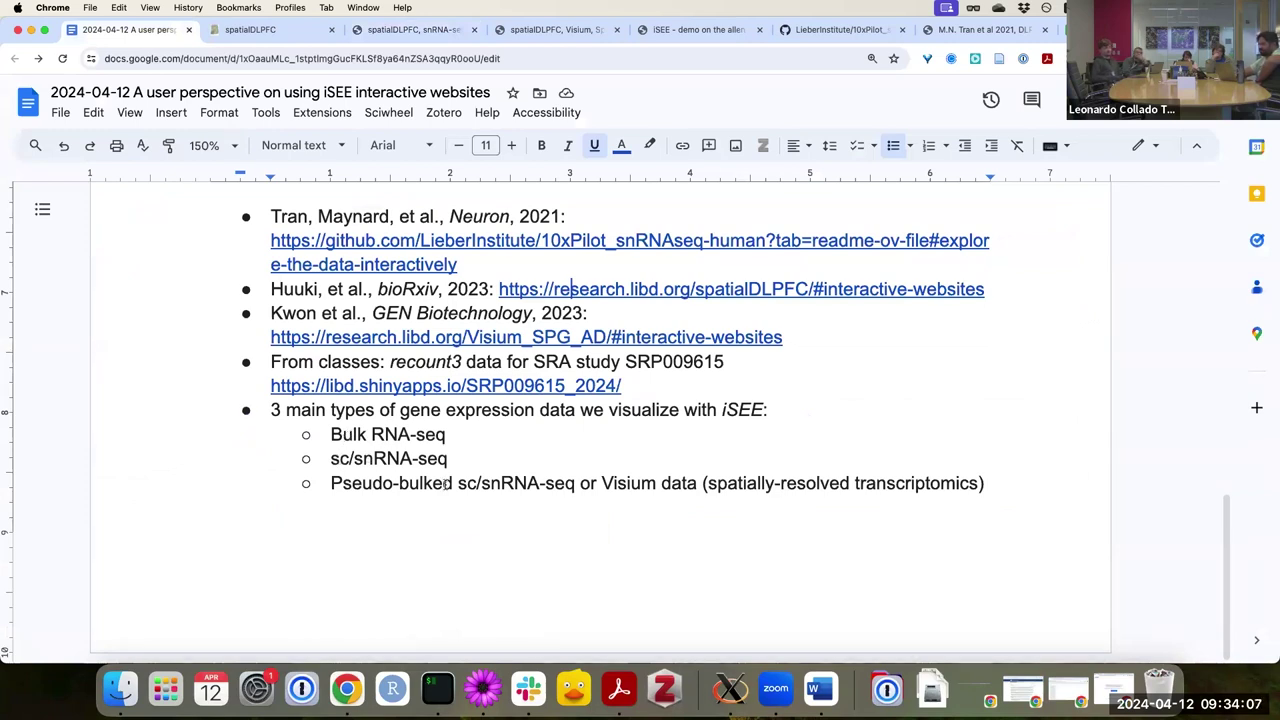
drag(459, 483, 580, 488)
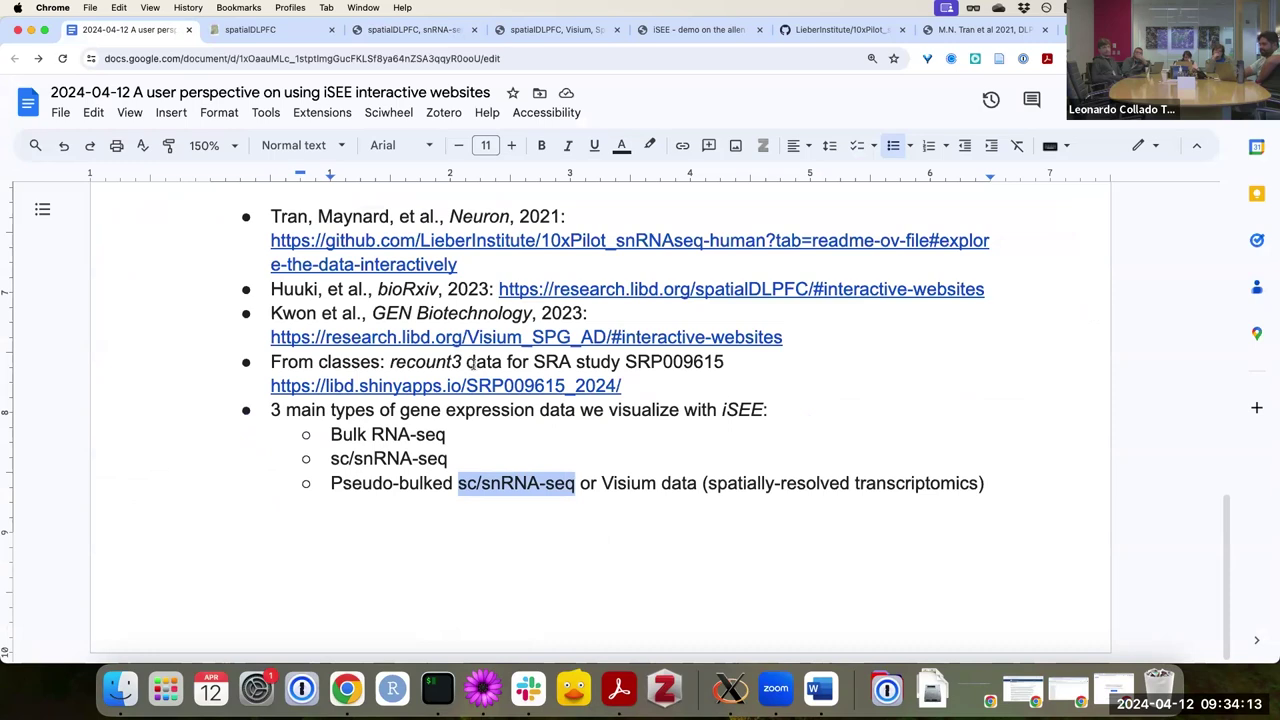
click(383, 385)
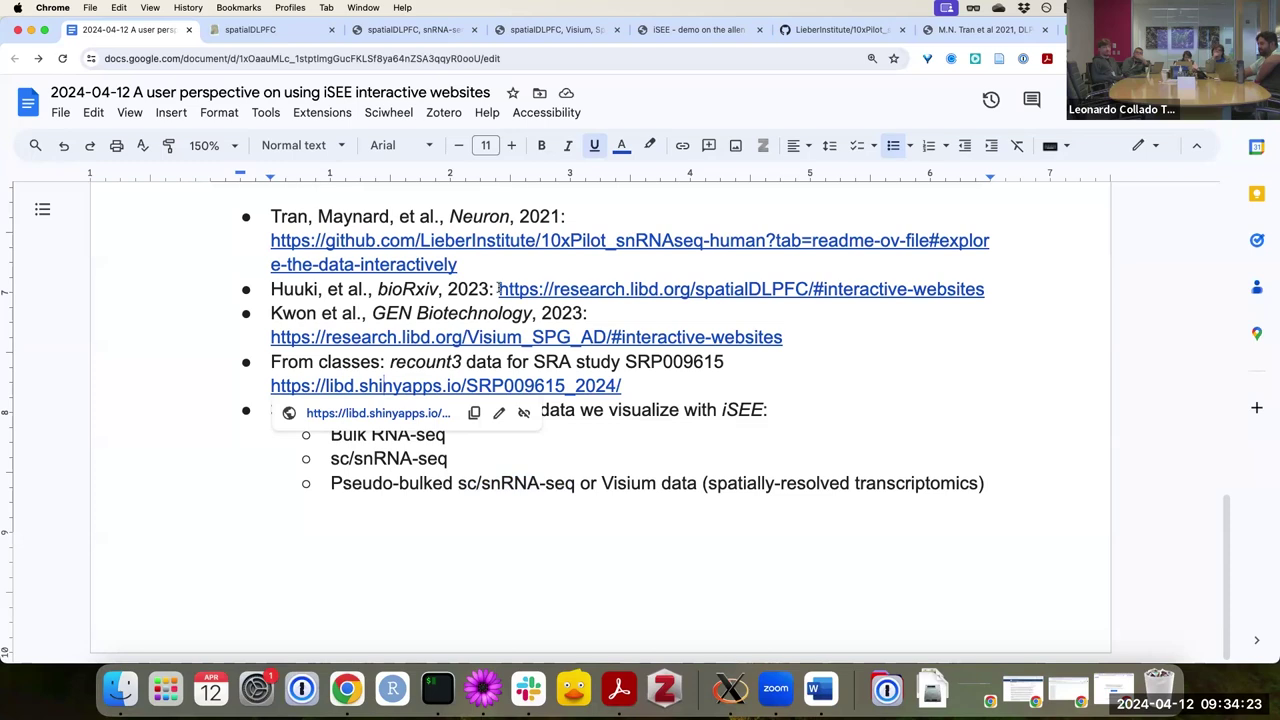
click(458, 450)
Scroll up to the iSEE documentation and preview the Other examples iSEE2018 GitHub link
scroll(457, 452, up, 1)
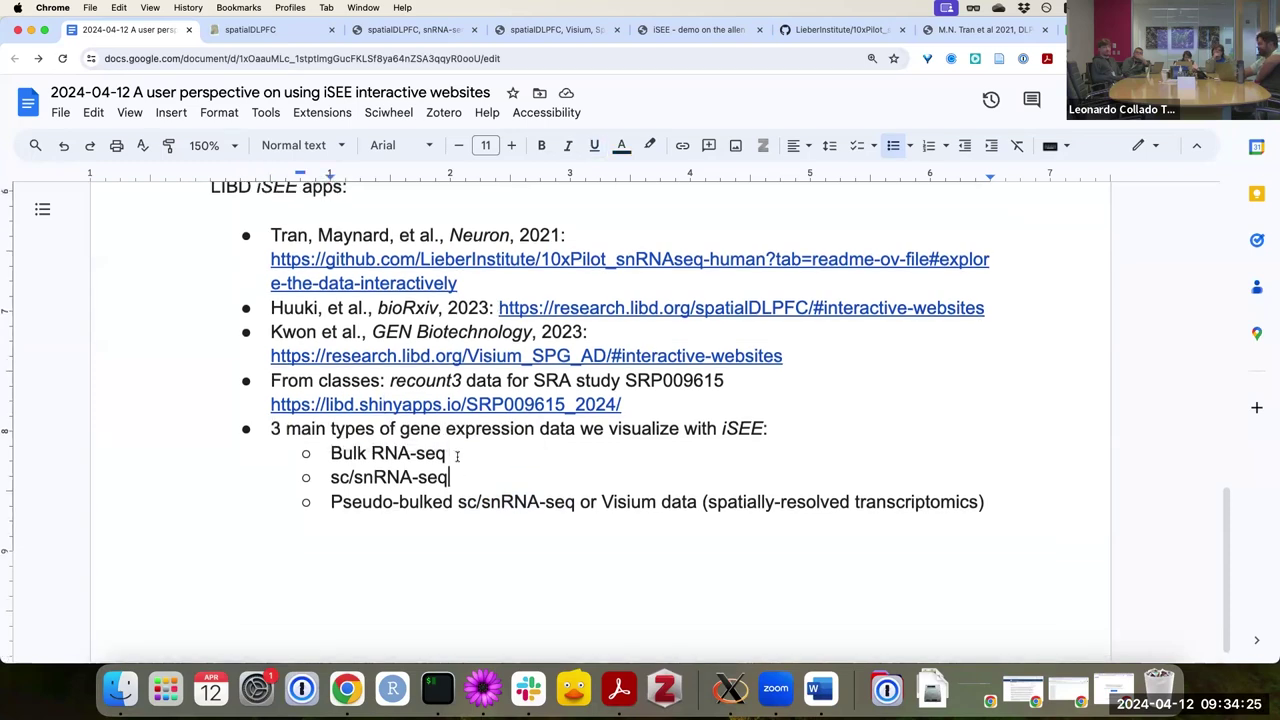
scroll(457, 456, up, 1)
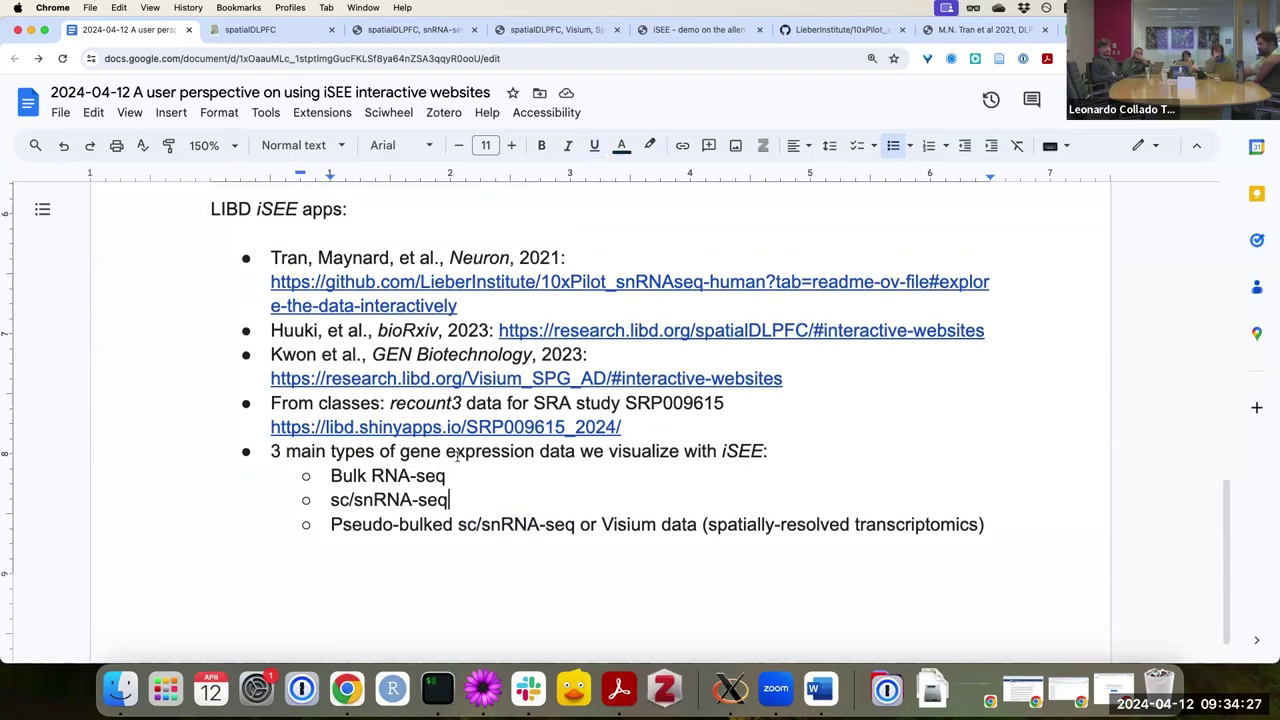
scroll(457, 455, up, 5)
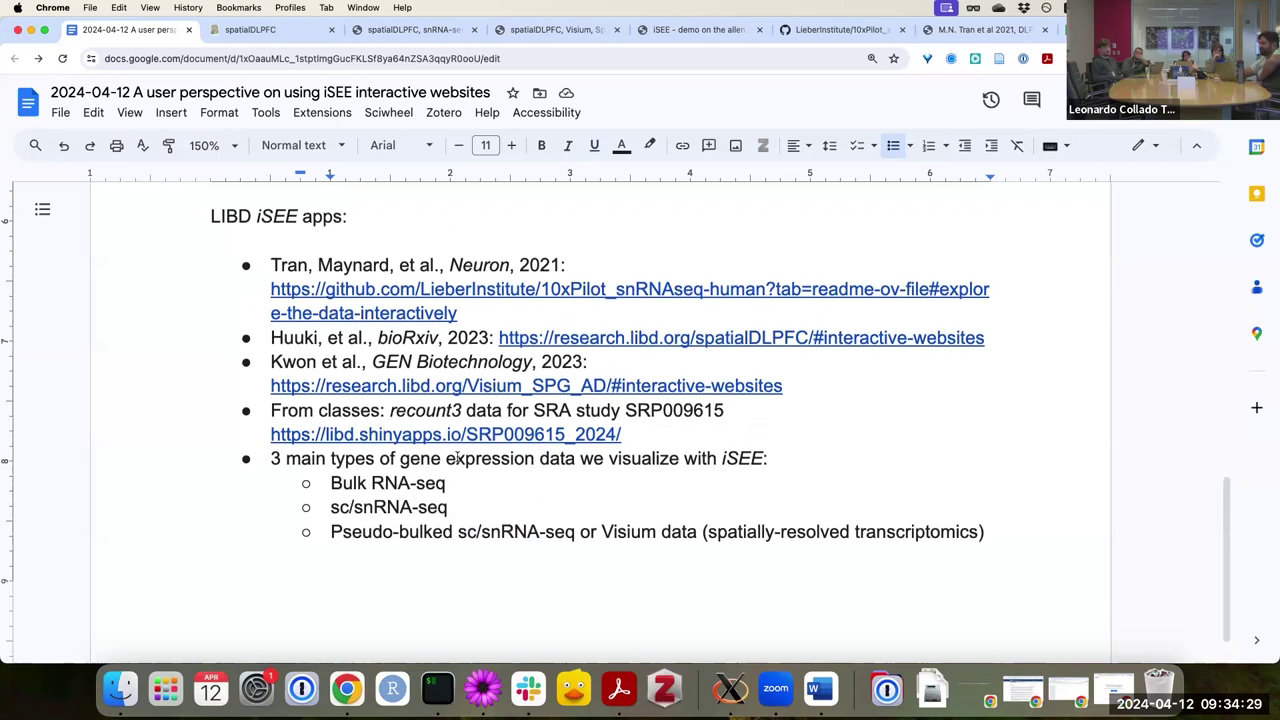
scroll(457, 457, up, 7)
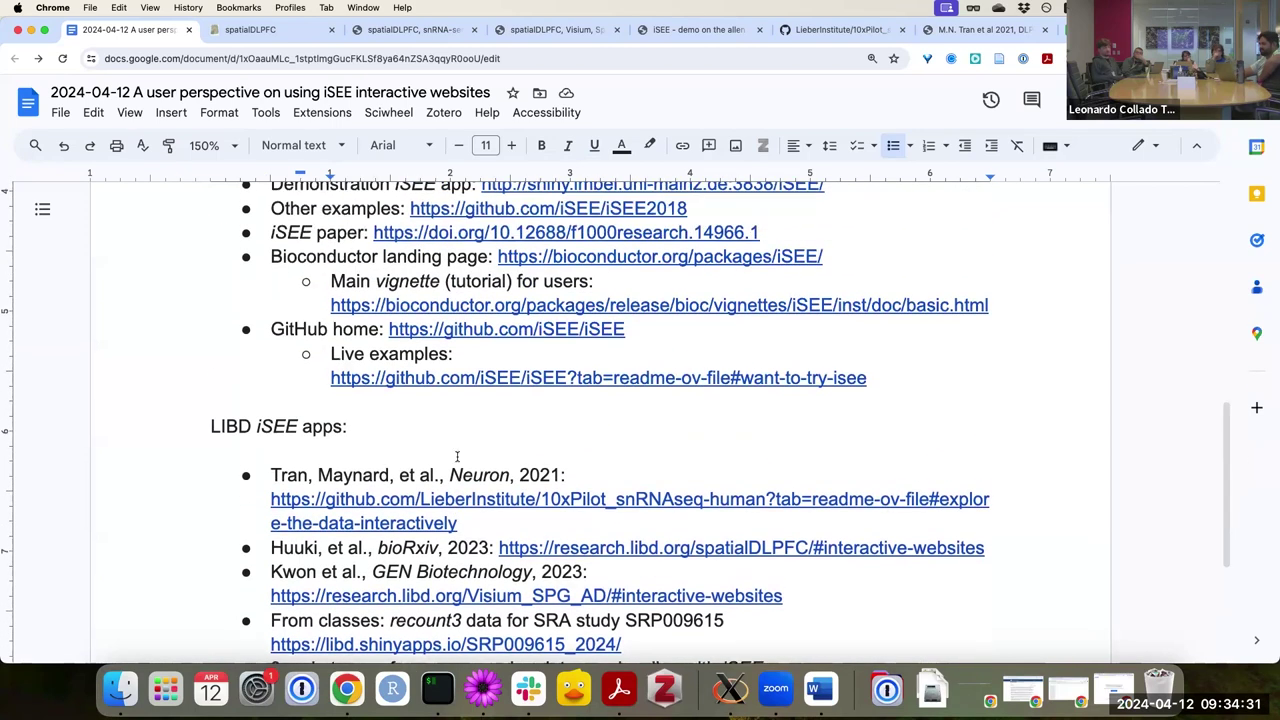
scroll(457, 456, up, 2)
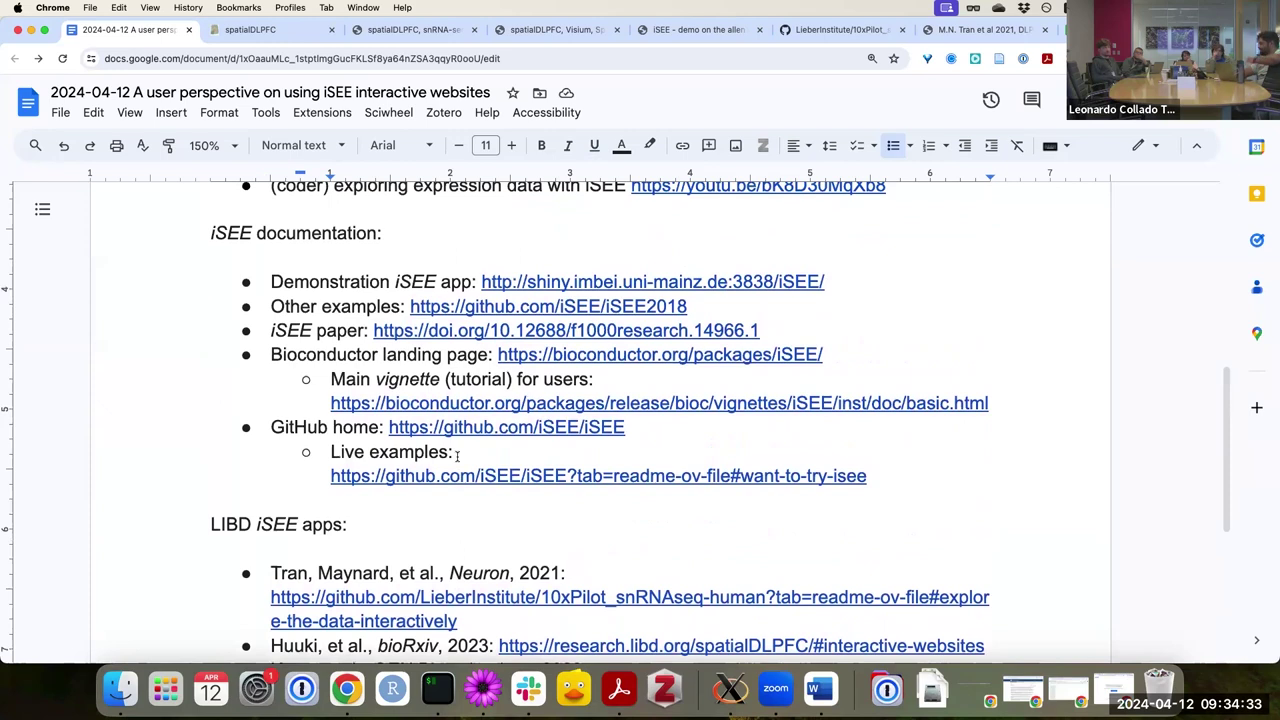
scroll(457, 455, up, 2)
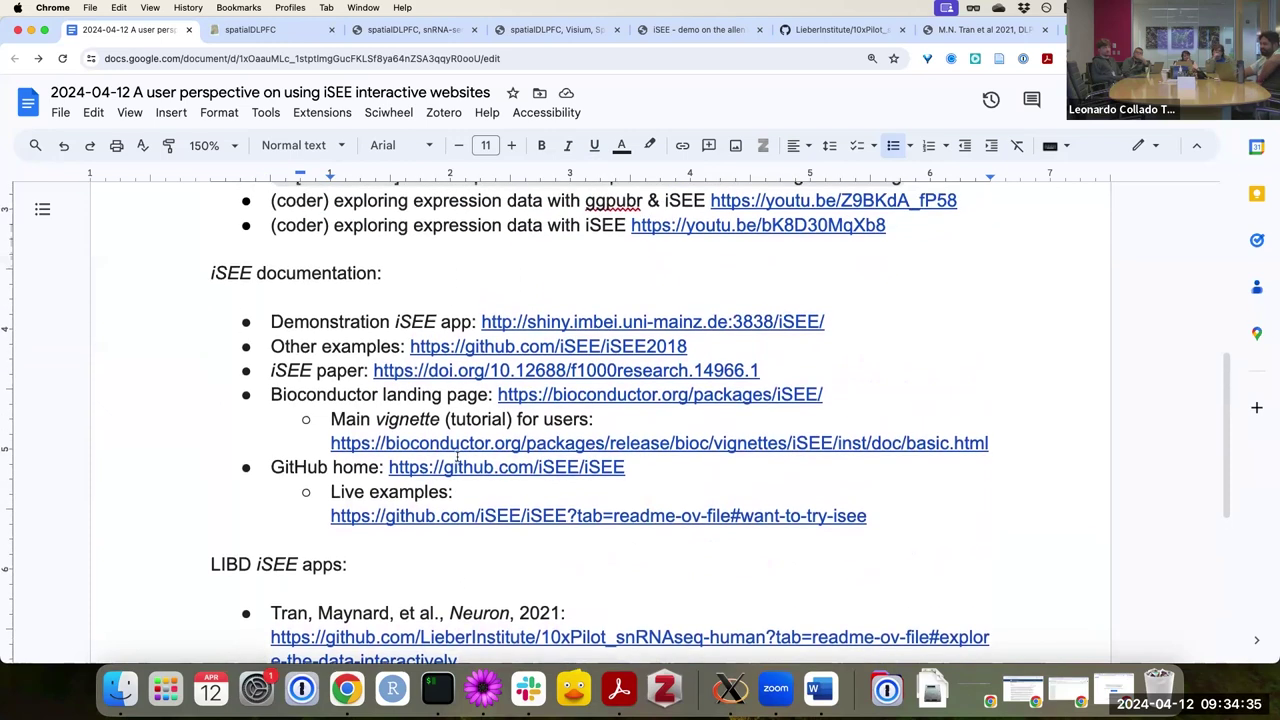
scroll(457, 457, up, 1)
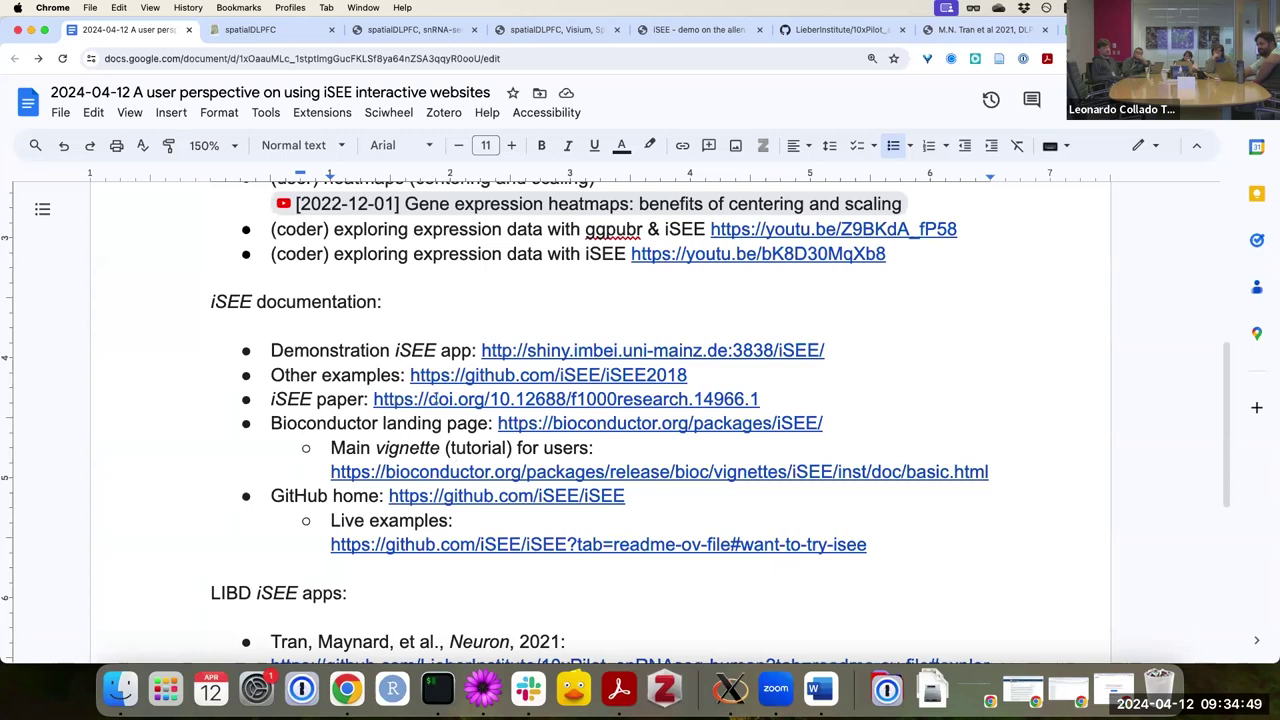
scroll(436, 398, up, 1)
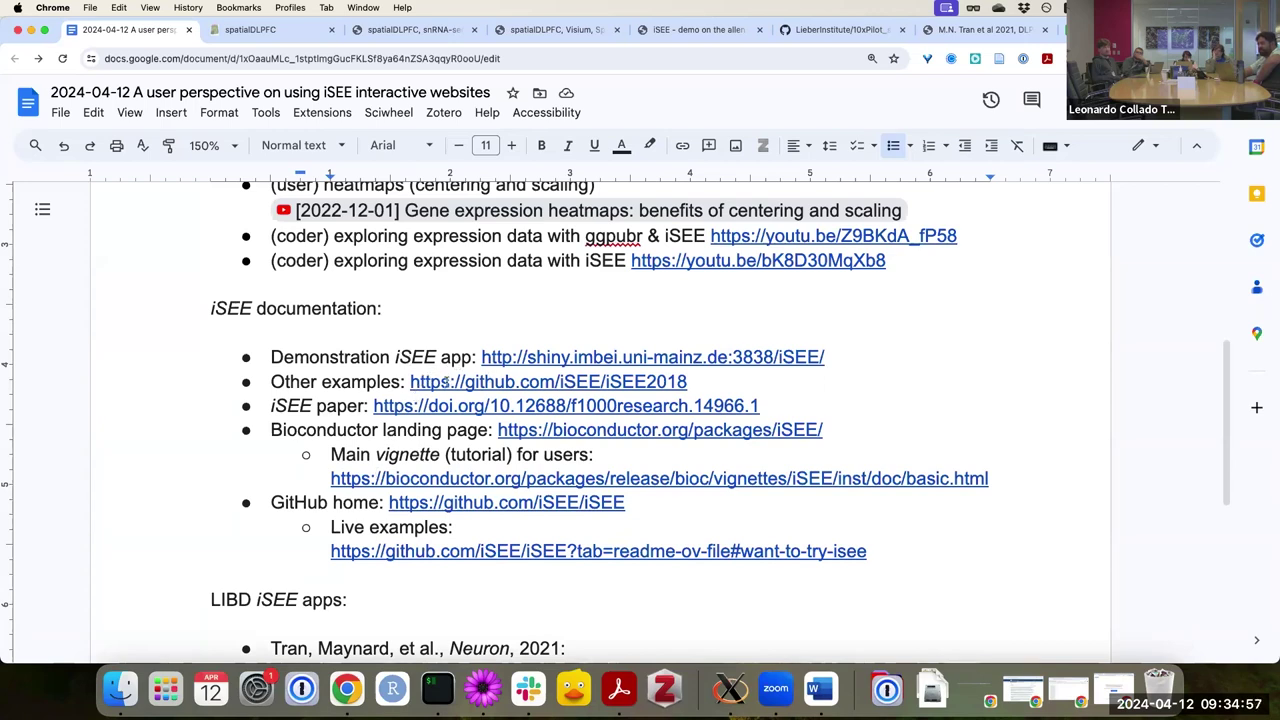
click(452, 381)
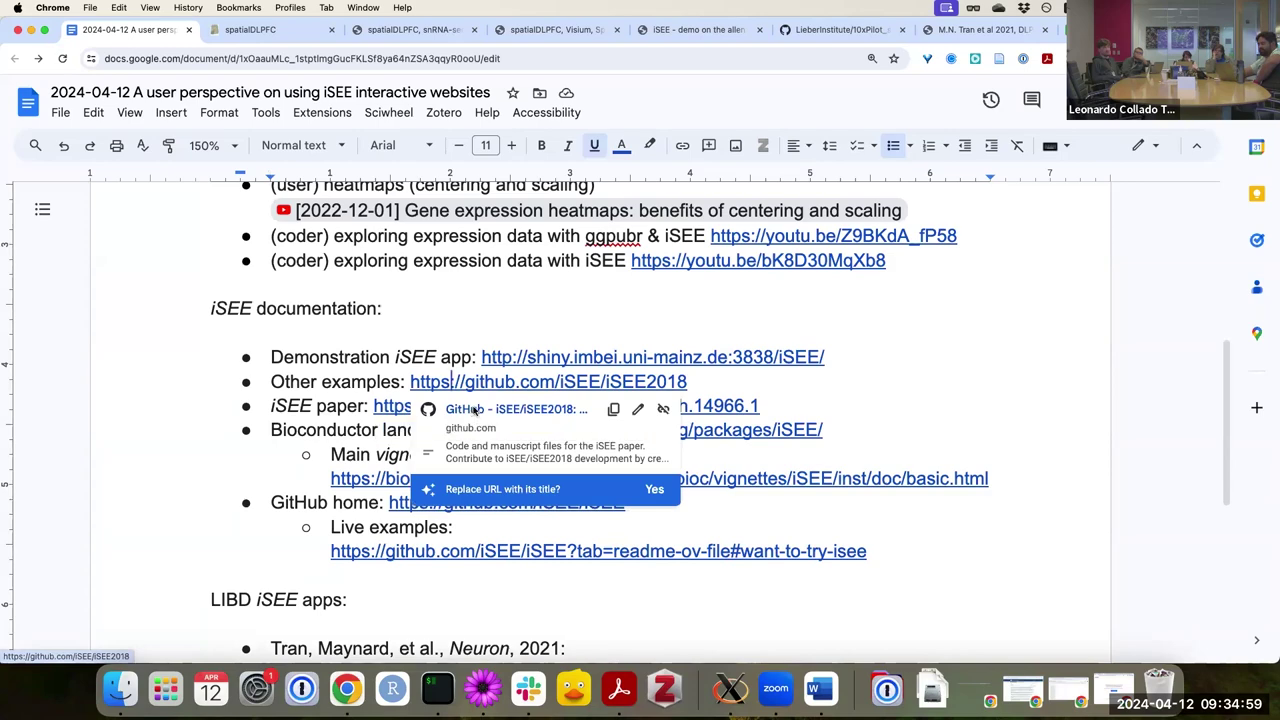
Open the iSEE2018 GitHub repository, browse its README live demos, then close the tab
click(475, 410)
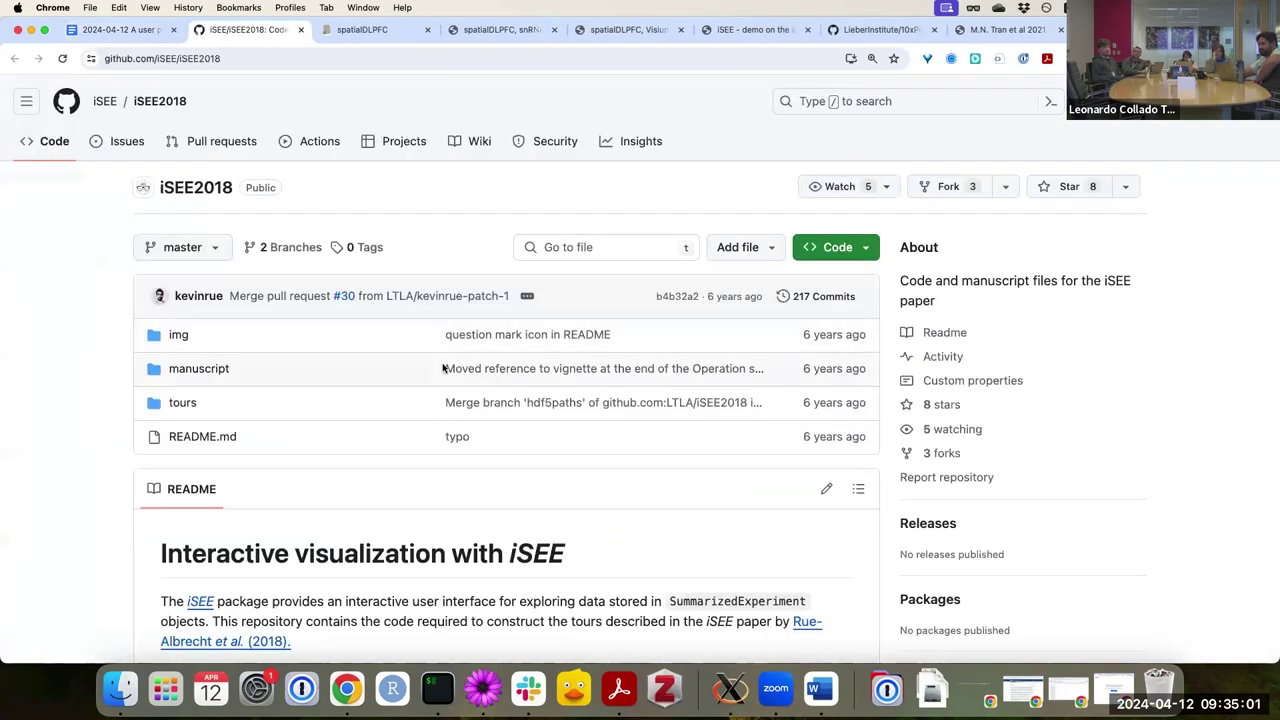
scroll(443, 368, down, 15)
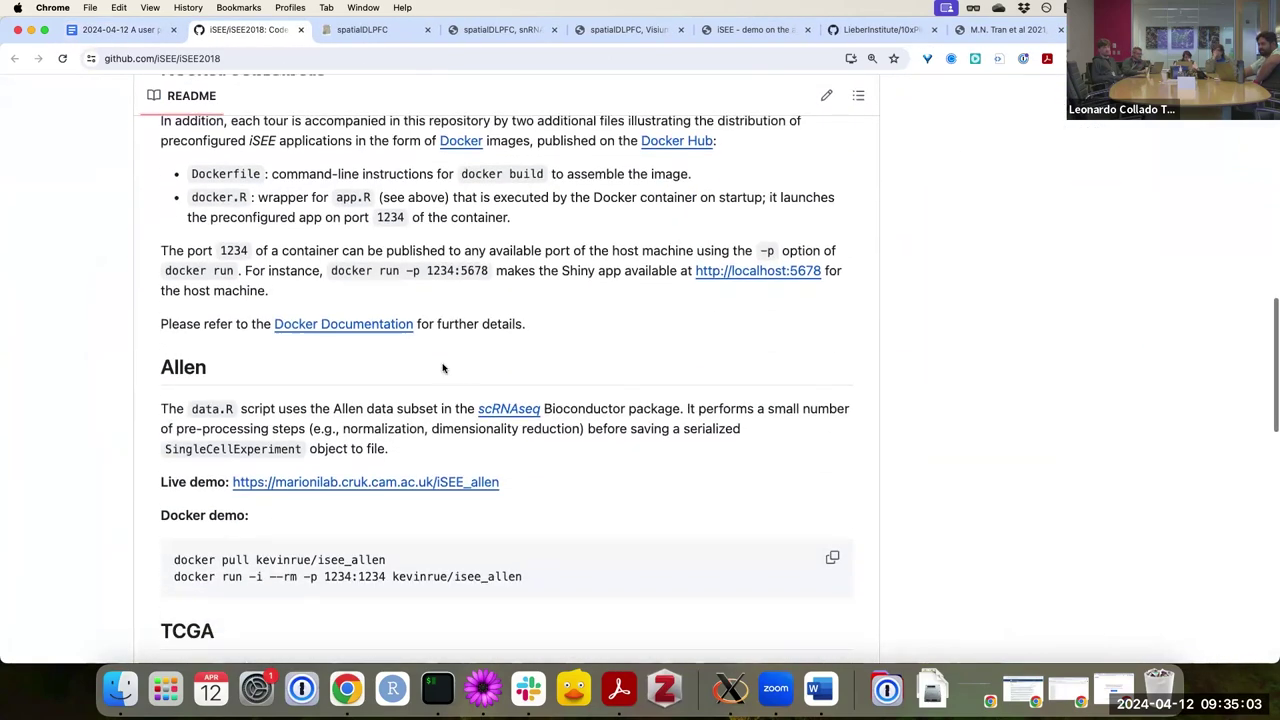
scroll(443, 368, down, 4)
scroll(437, 355, up, 1)
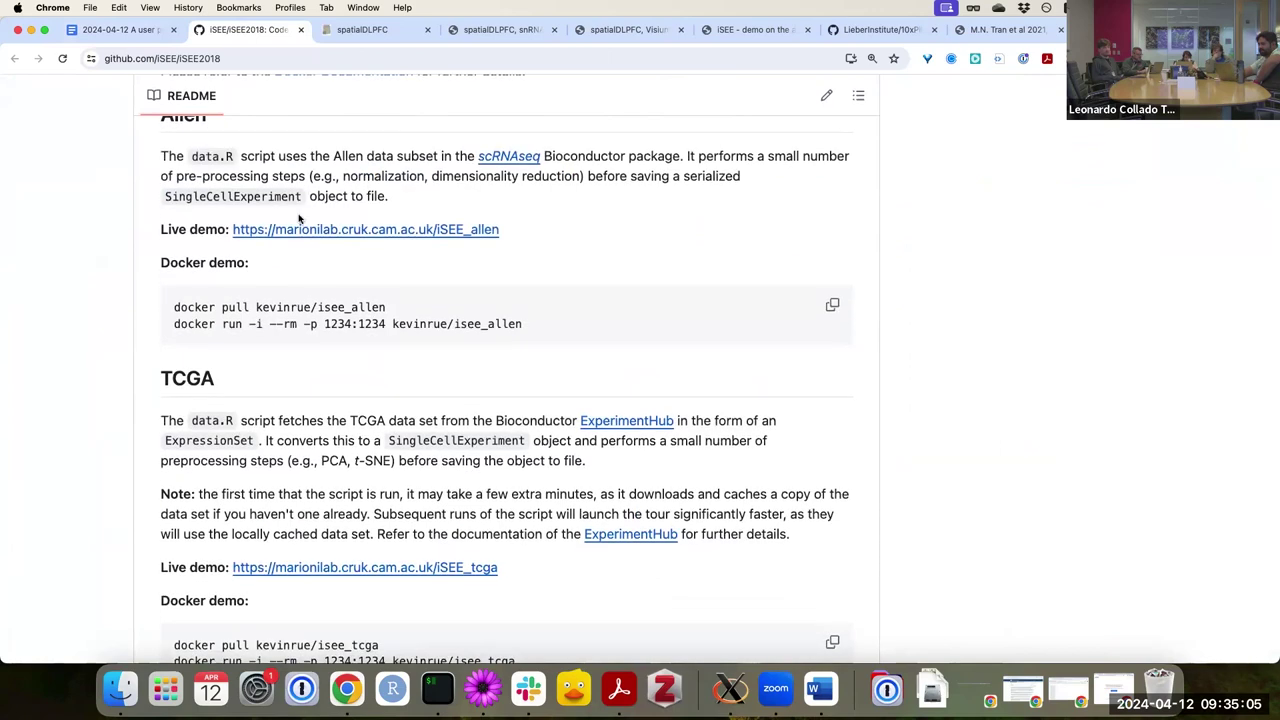
scroll(298, 218, down, 2)
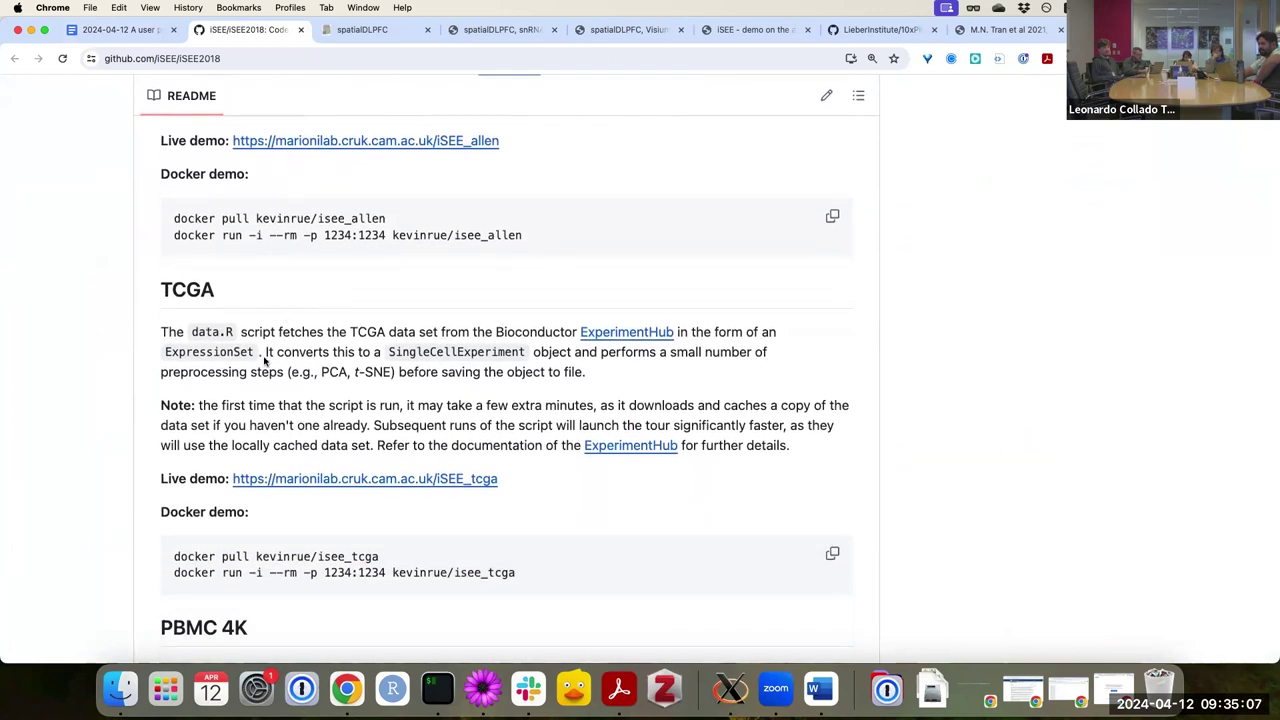
scroll(265, 362, down, 1)
scroll(268, 368, down, 1)
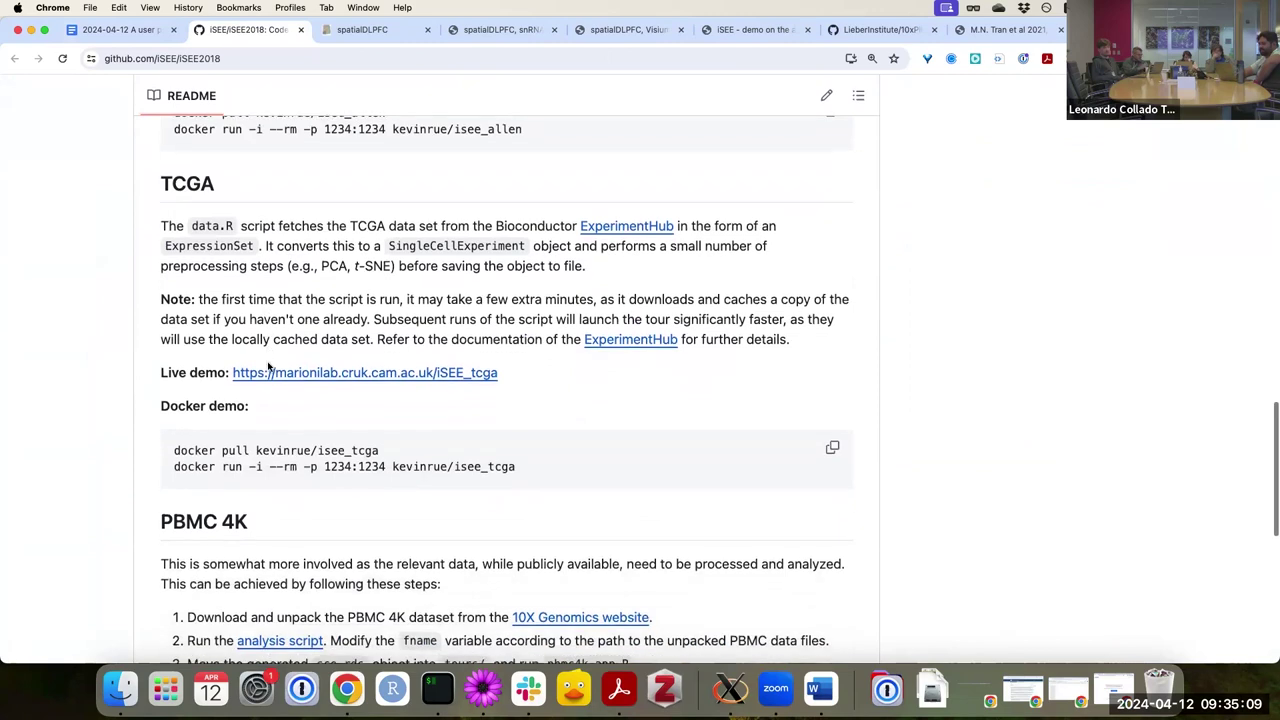
scroll(268, 368, down, 6)
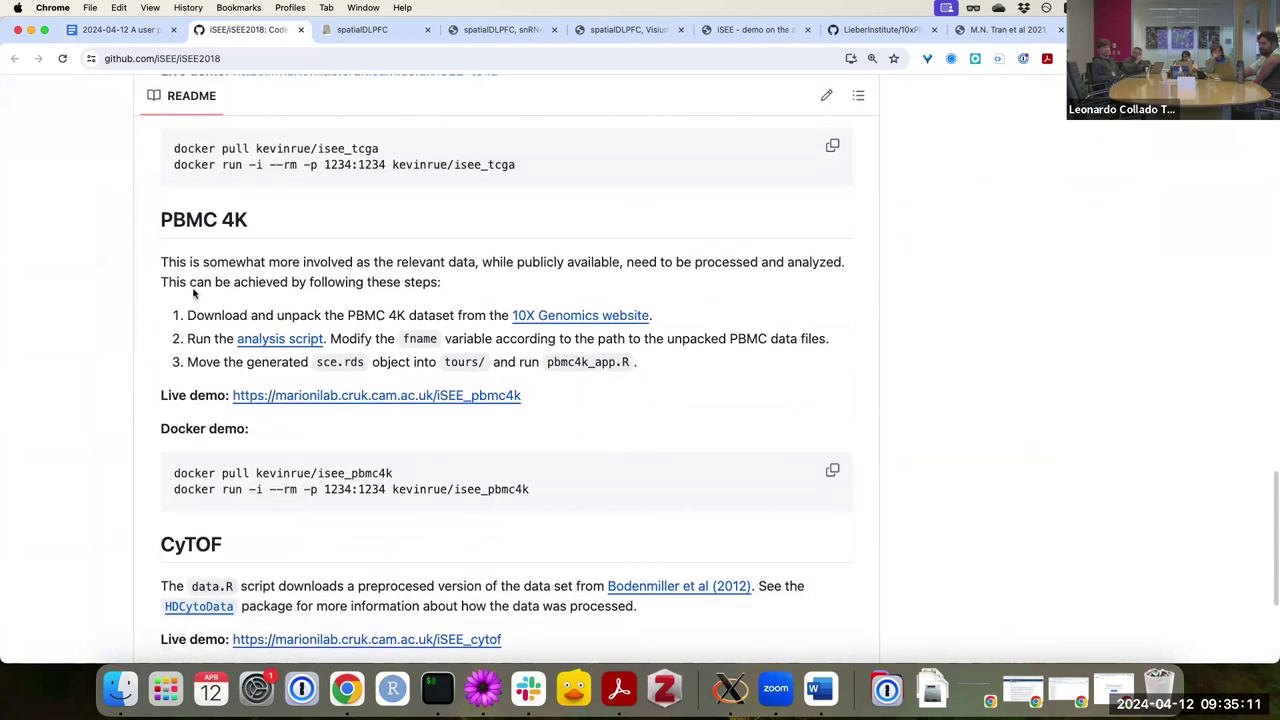
scroll(263, 315, down, 5)
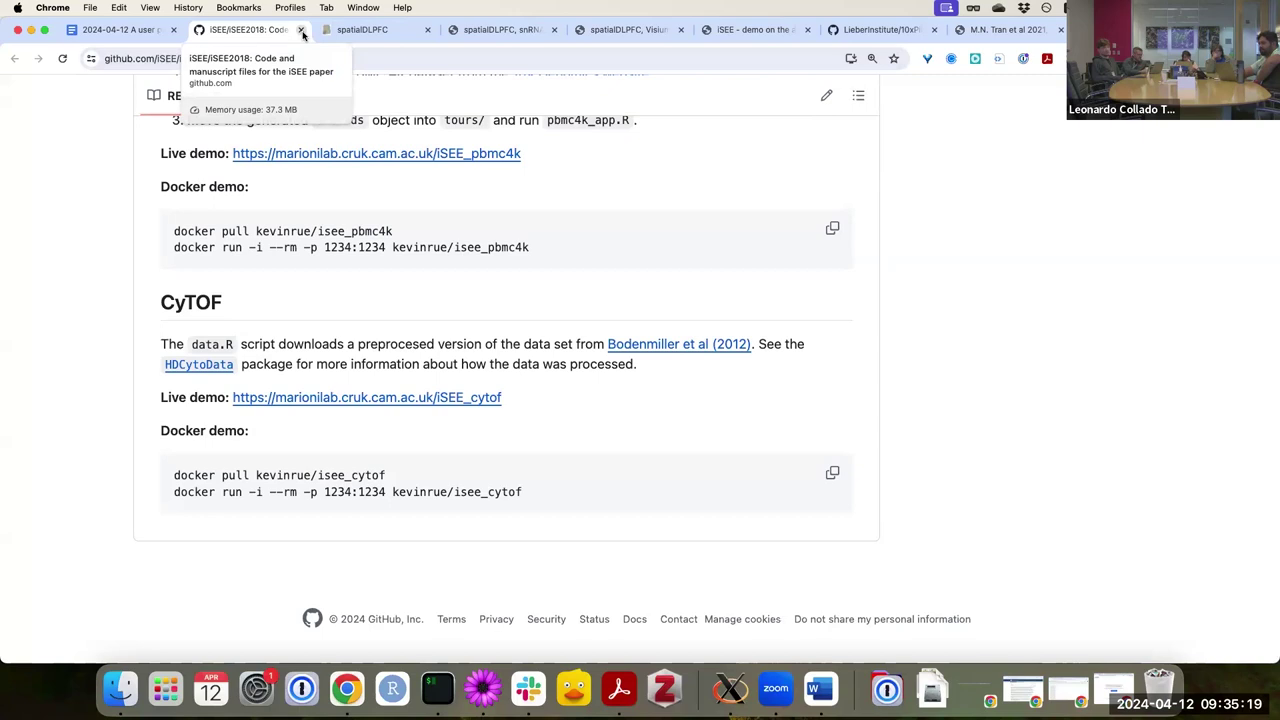
click(302, 31)
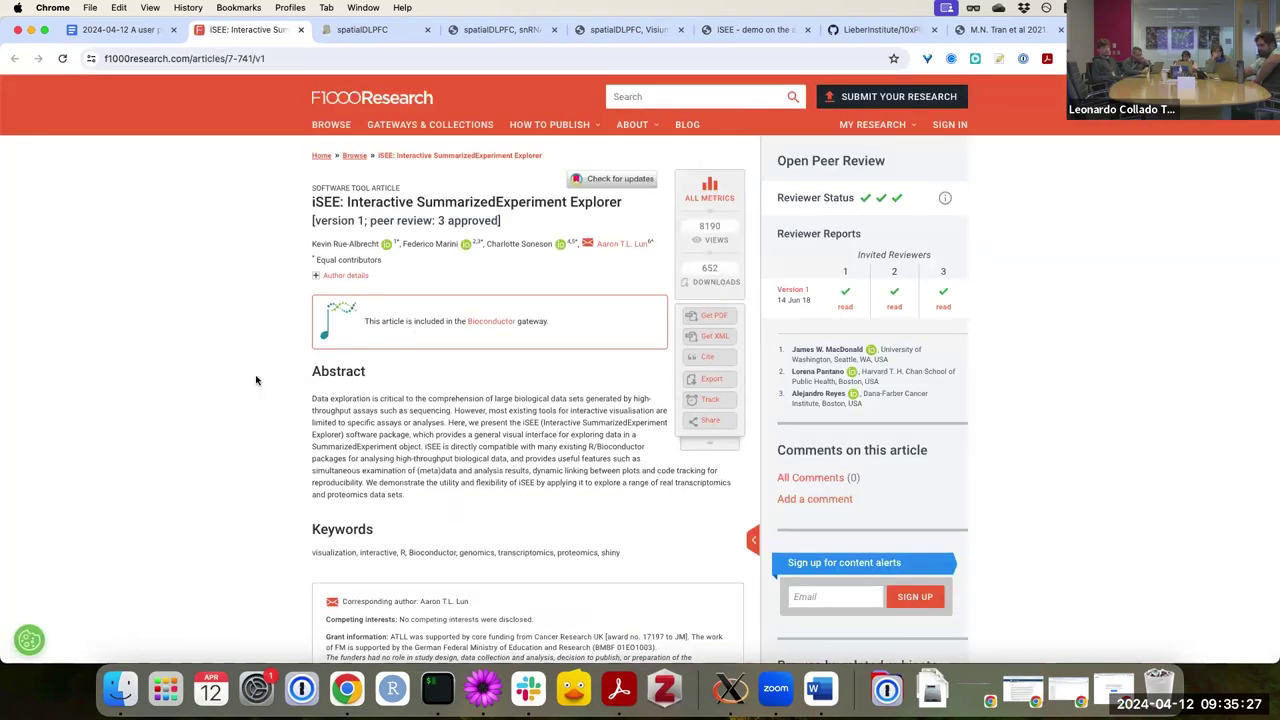
Zoom into the F1000Research iSEE paper, view and dismiss its citation details, and scroll down
key(super+equal)
key(super+equal)
key(super+equal)
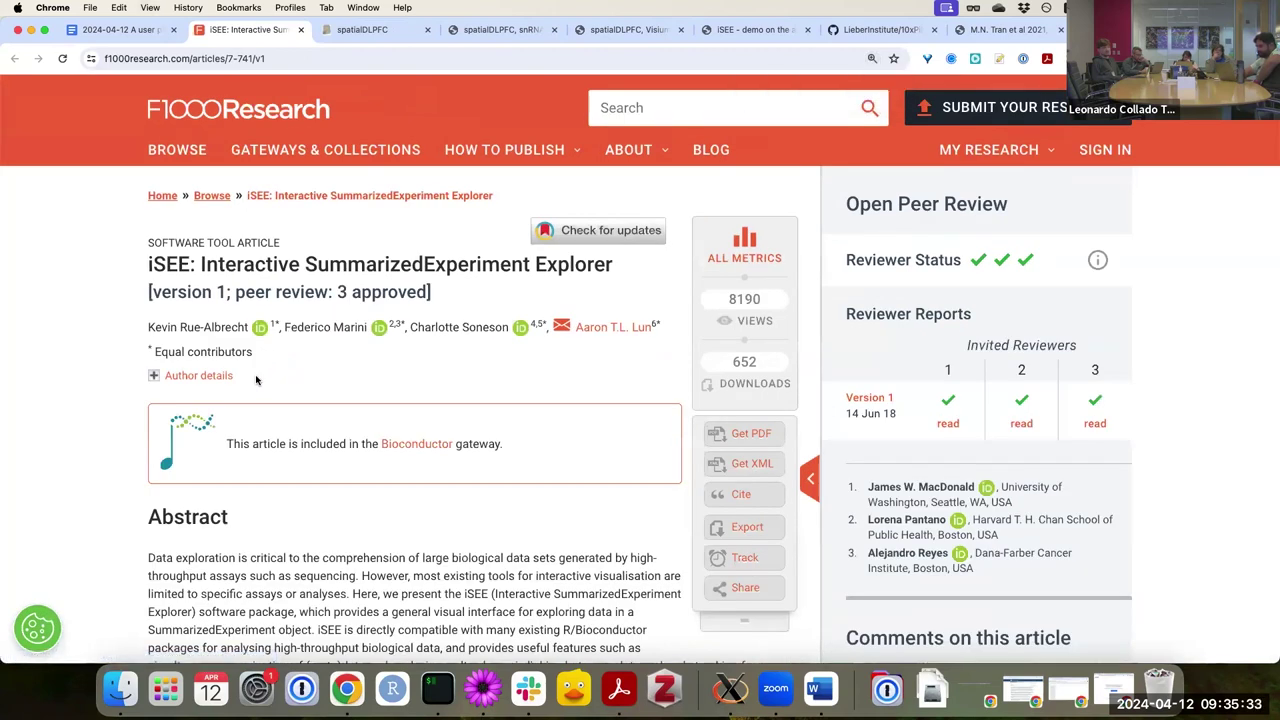
scroll(256, 380, down, 1)
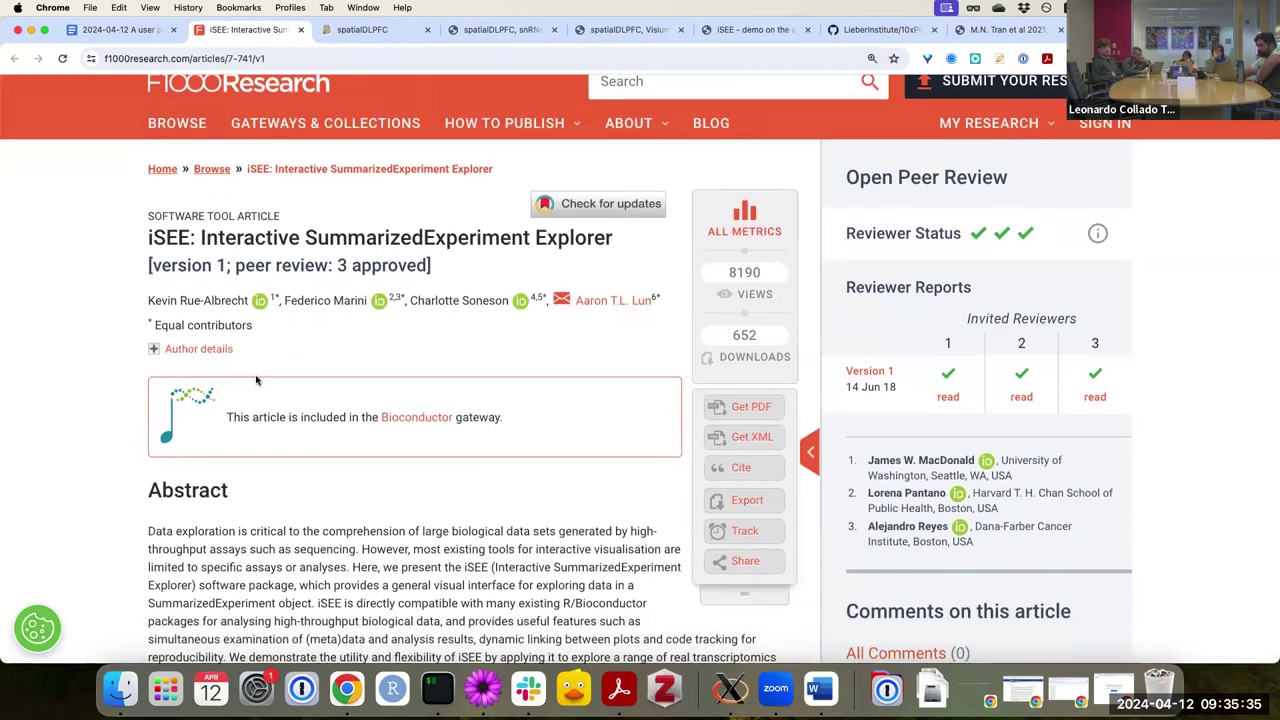
click(719, 465)
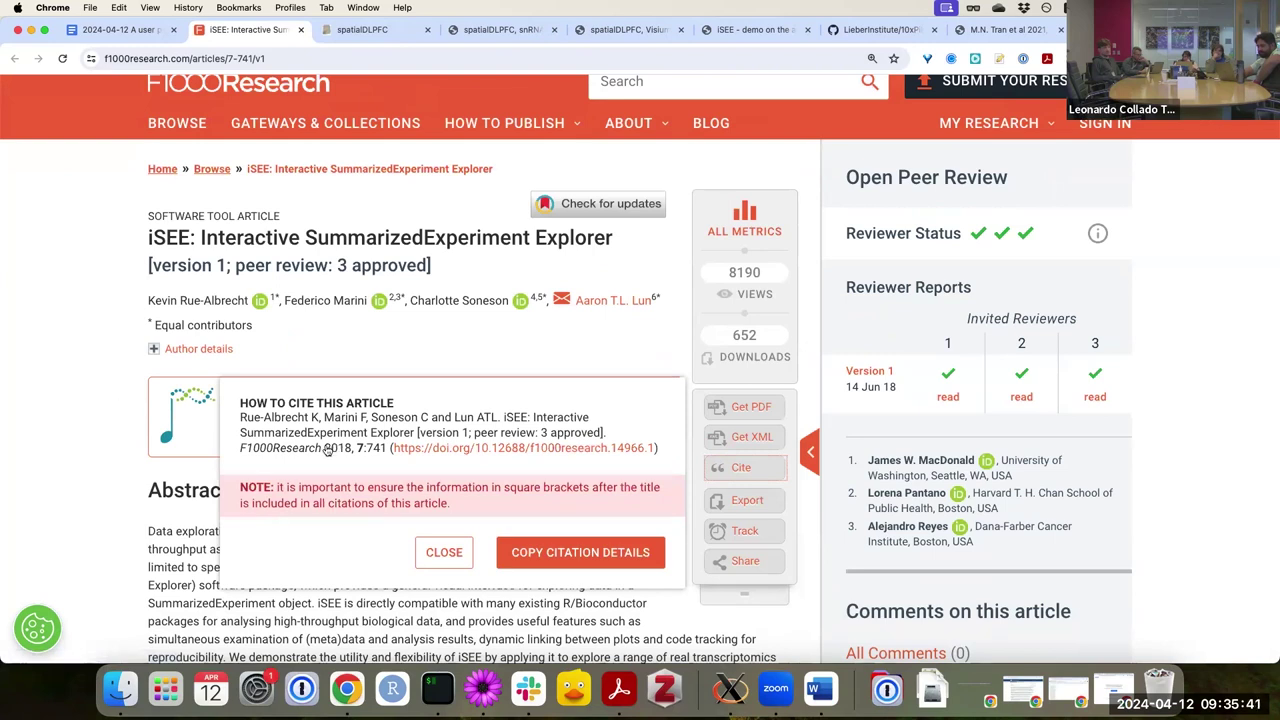
click(134, 378)
scroll(390, 400, down, 5)
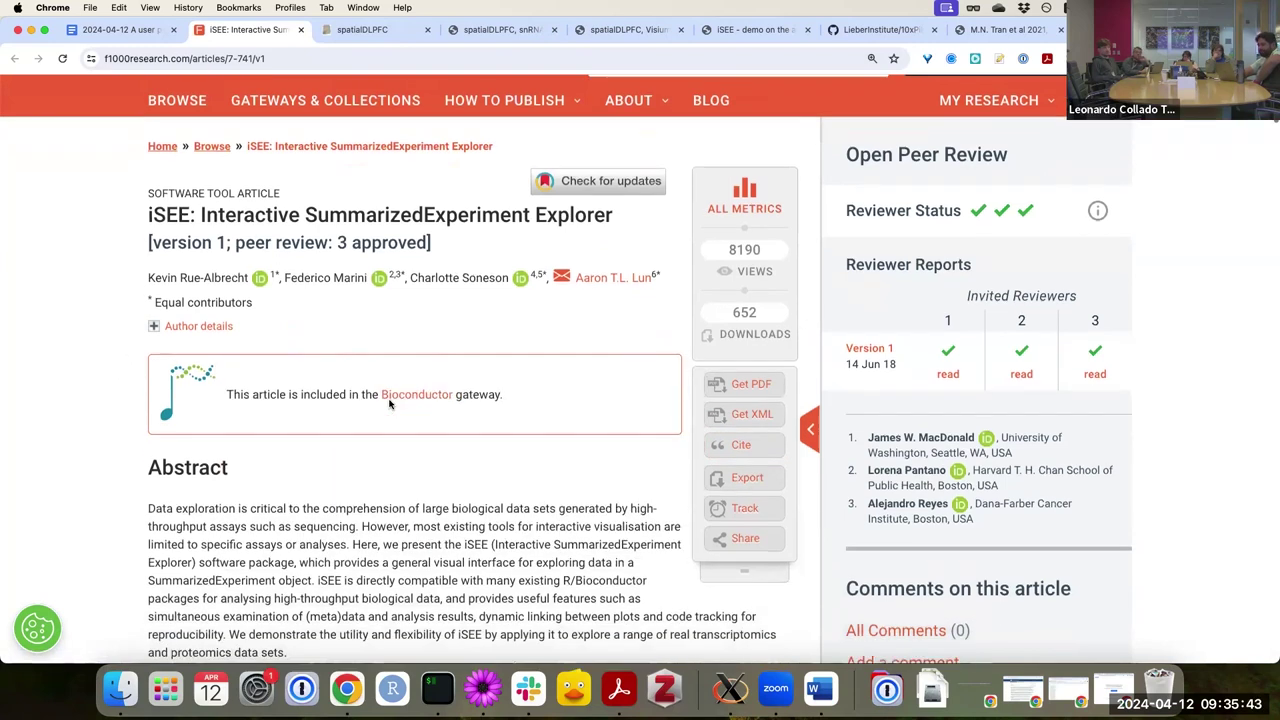
scroll(390, 400, down, 15)
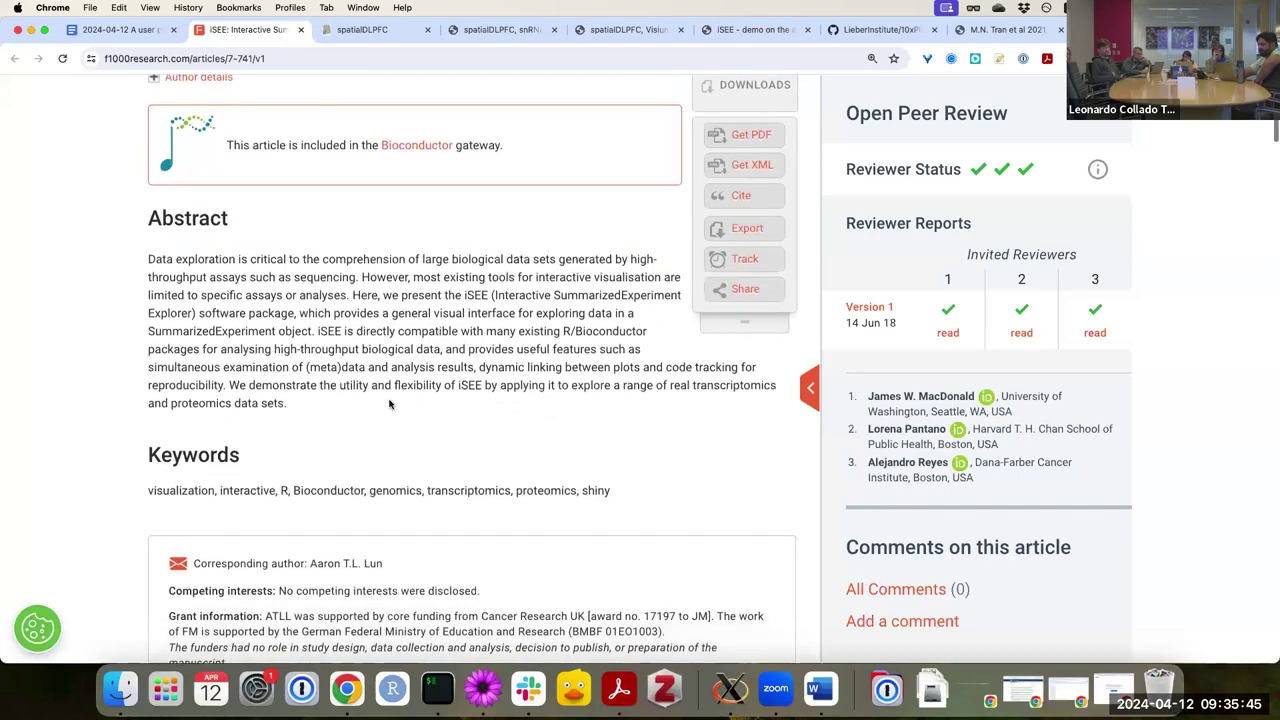
scroll(390, 404, down, 10)
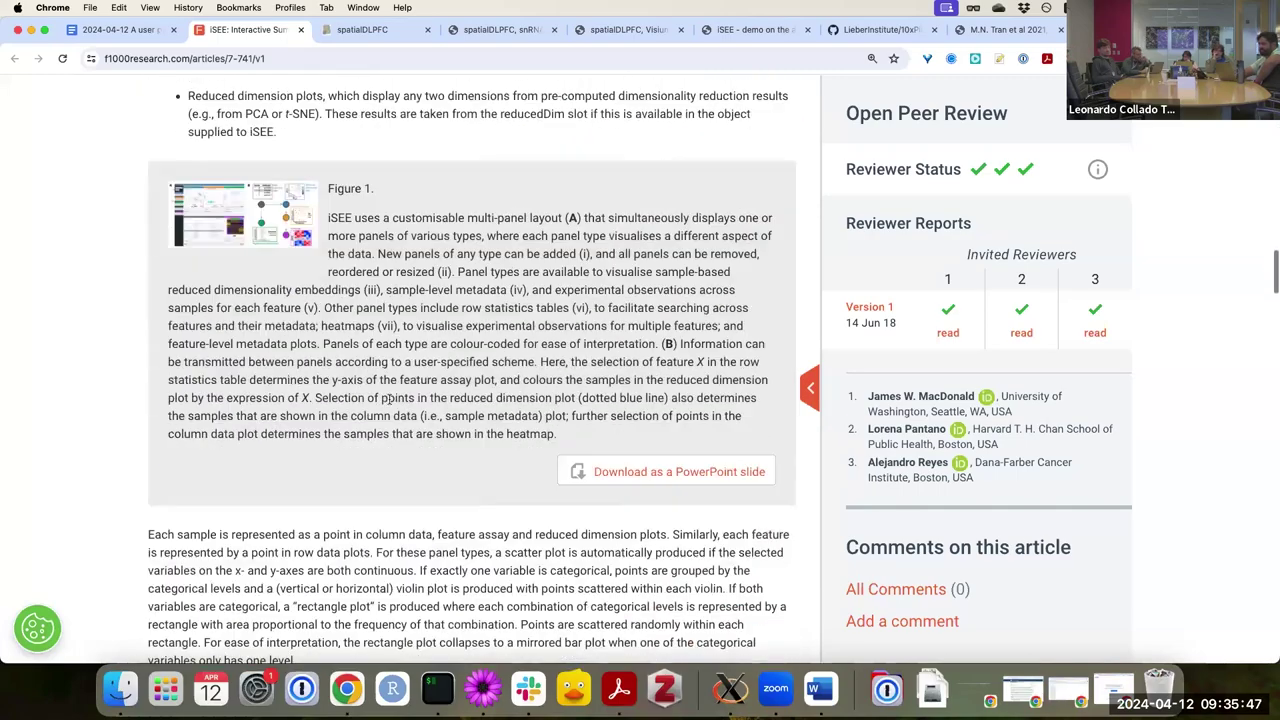
Enlarge Figure 1 of the iSEE paper to full size, then close the paper tab
click(256, 196)
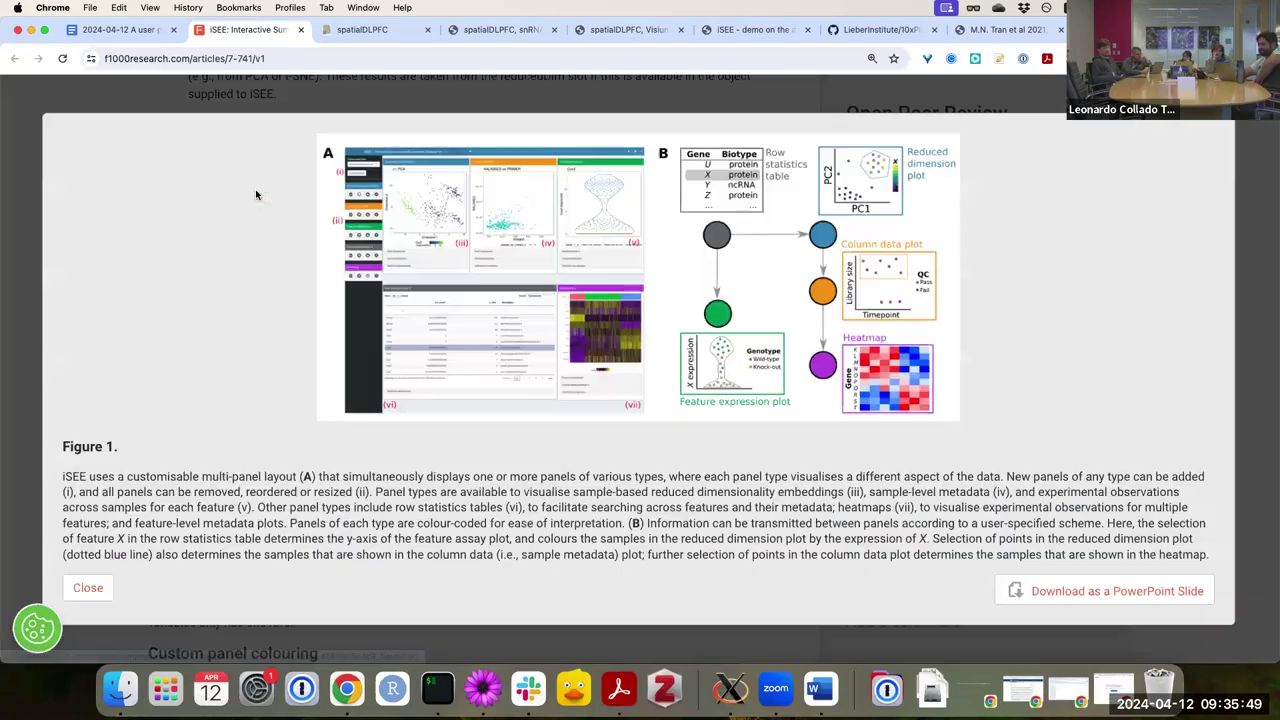
click(549, 265)
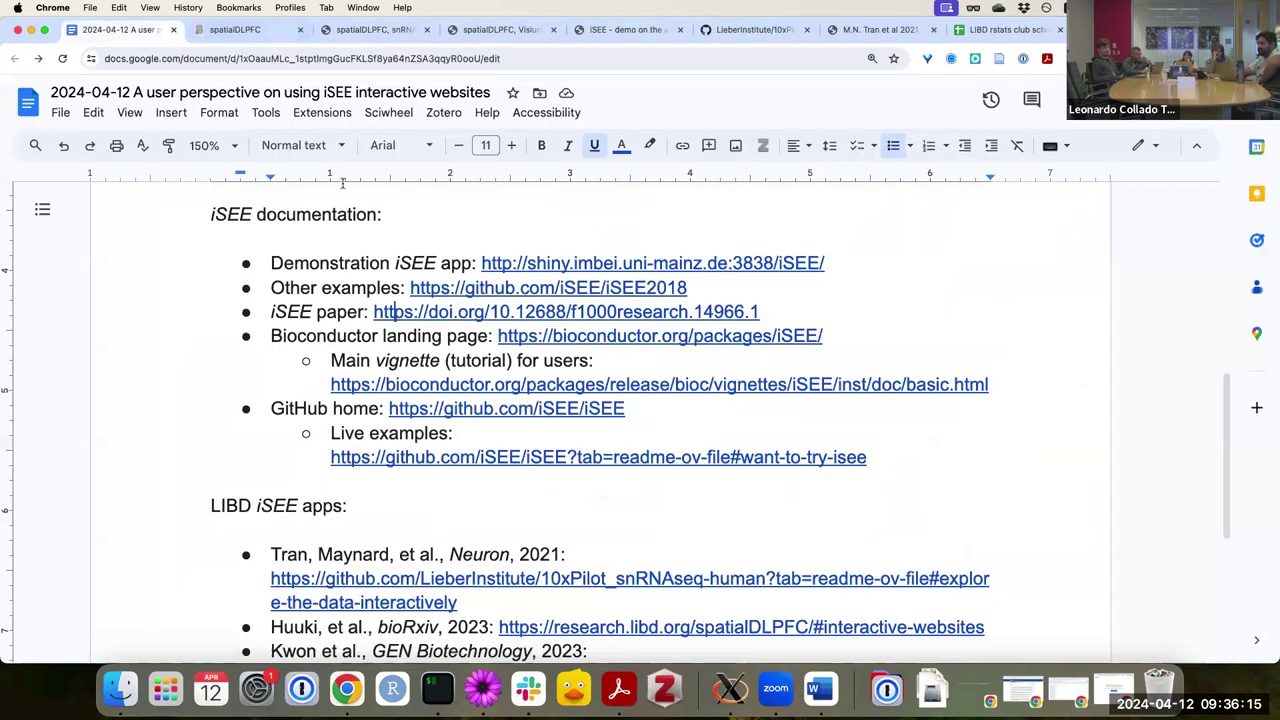
click(301, 30)
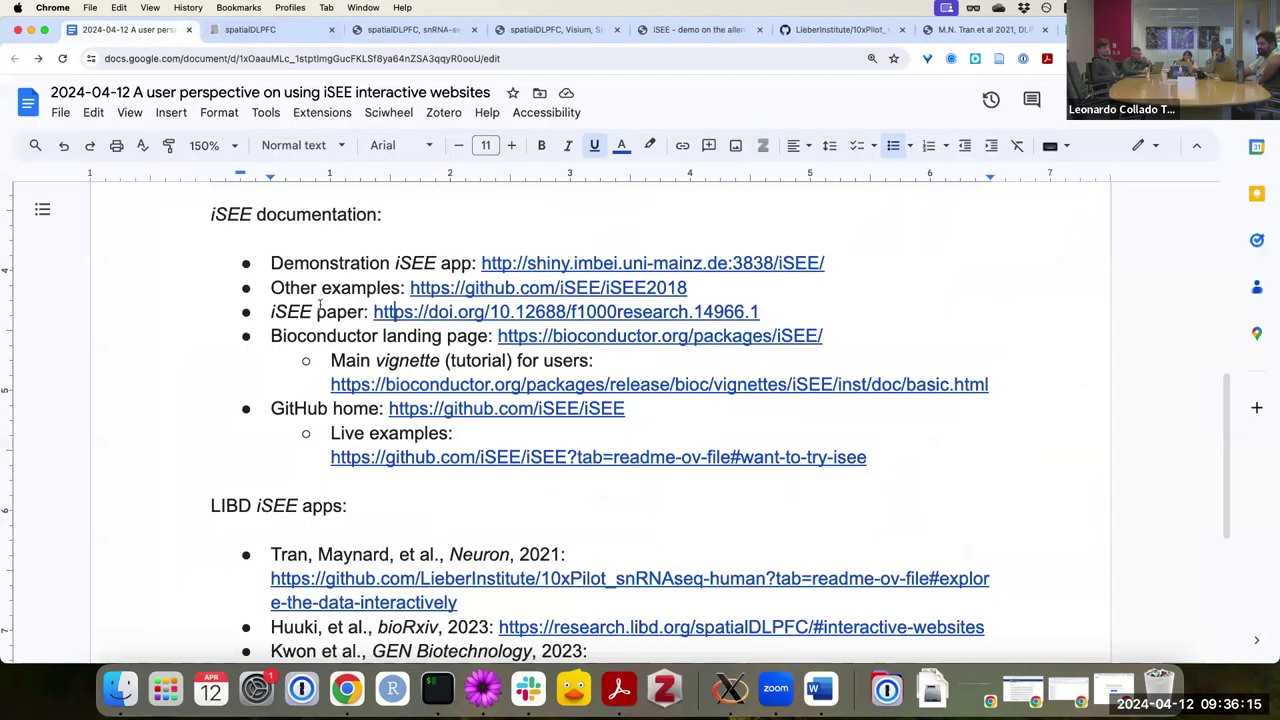
Open the Bioconductor iSEE landing page from the doc and zoom in on its seven-vignette list
click(607, 340)
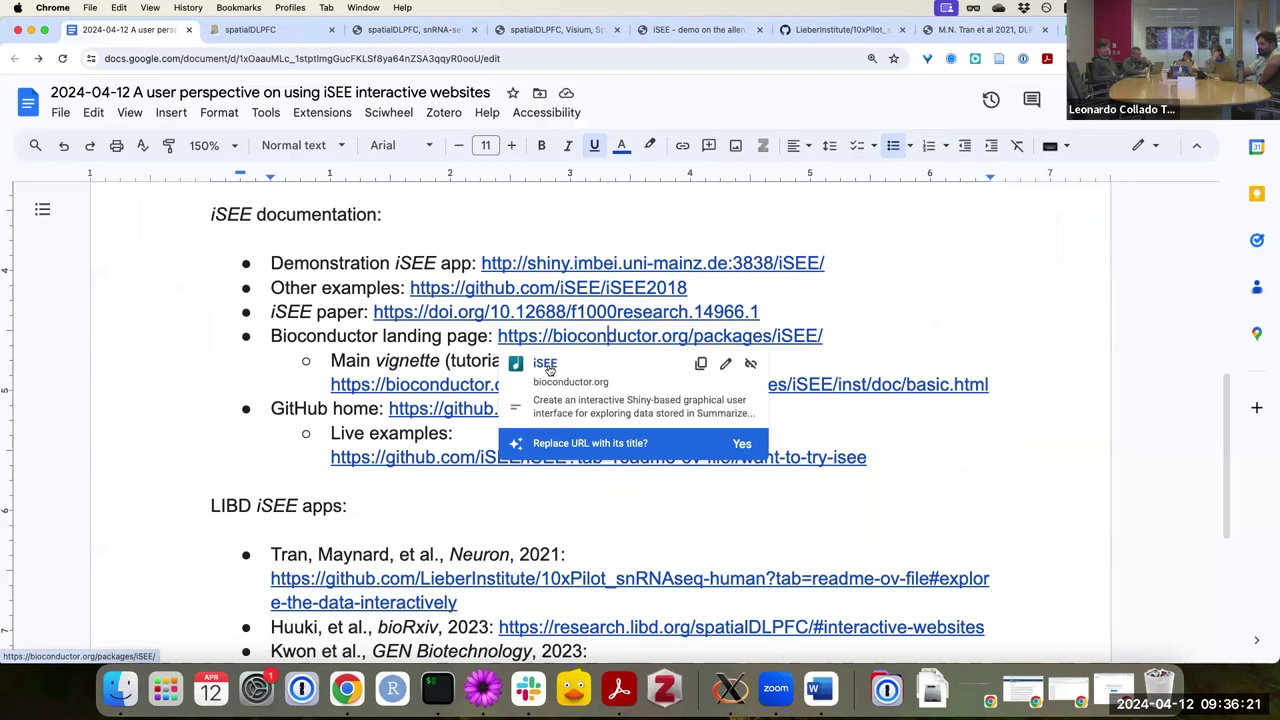
click(546, 365)
scroll(434, 370, down, 5)
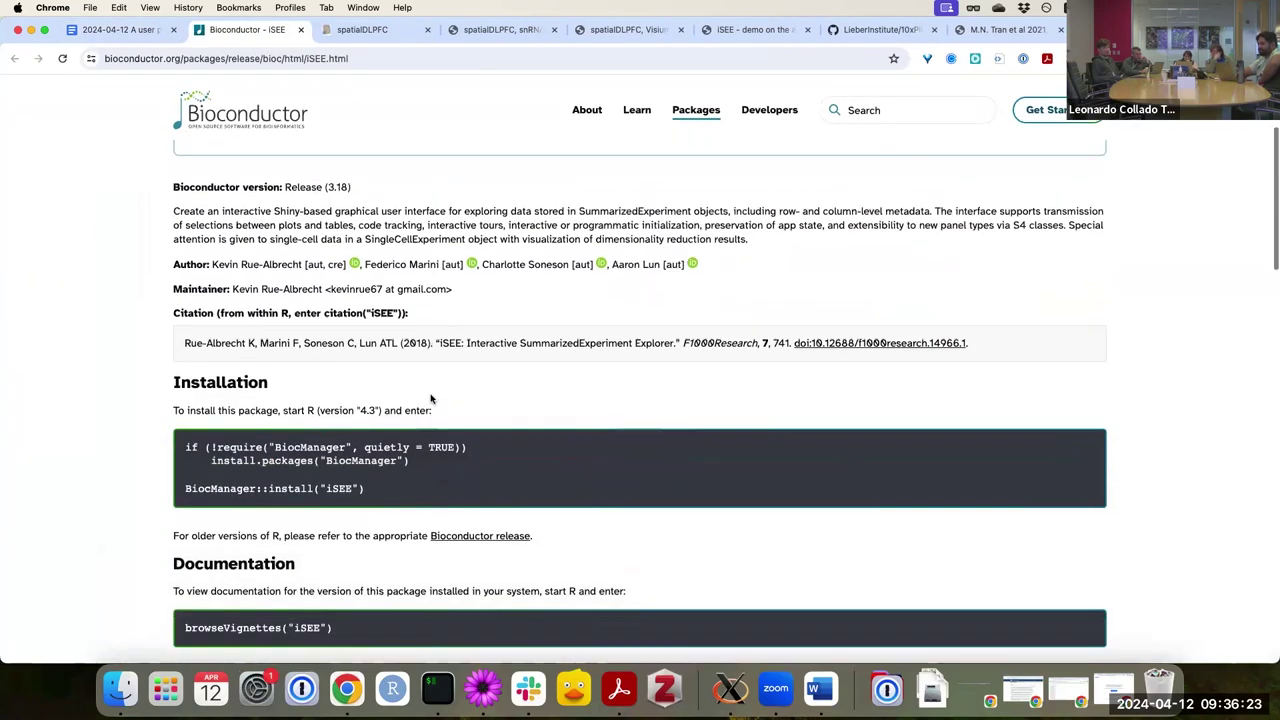
scroll(431, 398, down, 5)
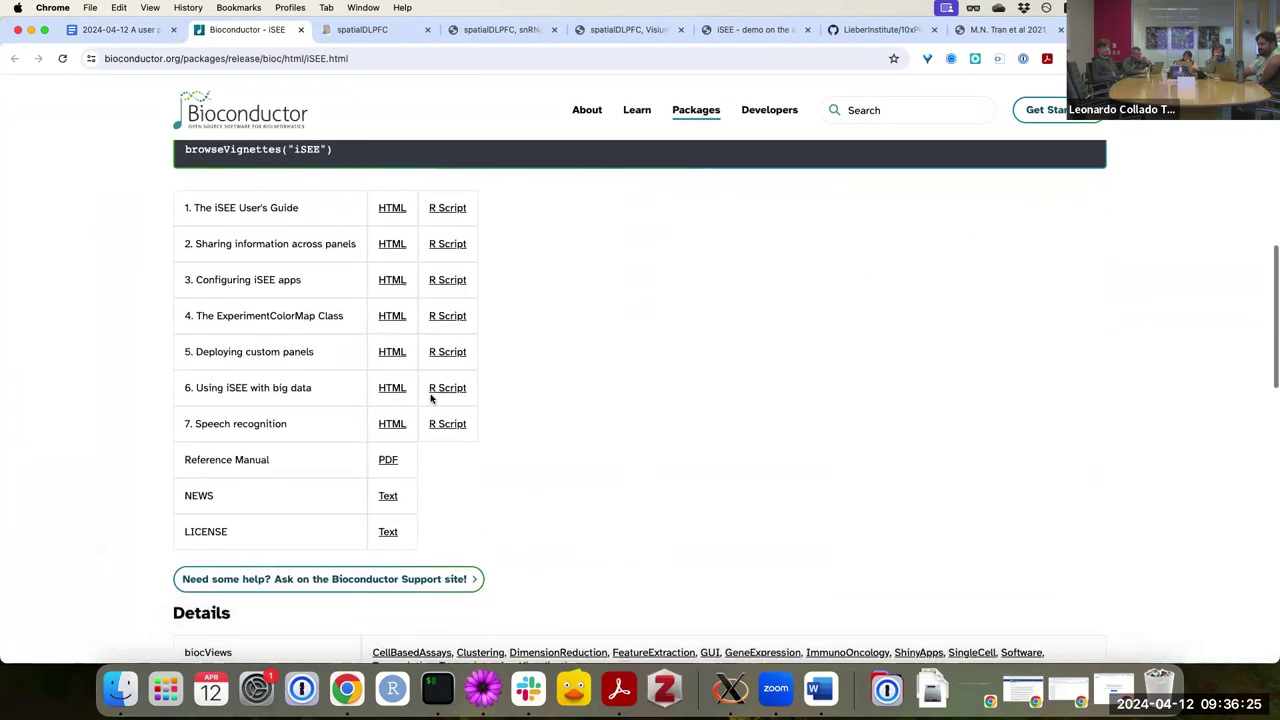
key(super+equal)
key(super+equal)
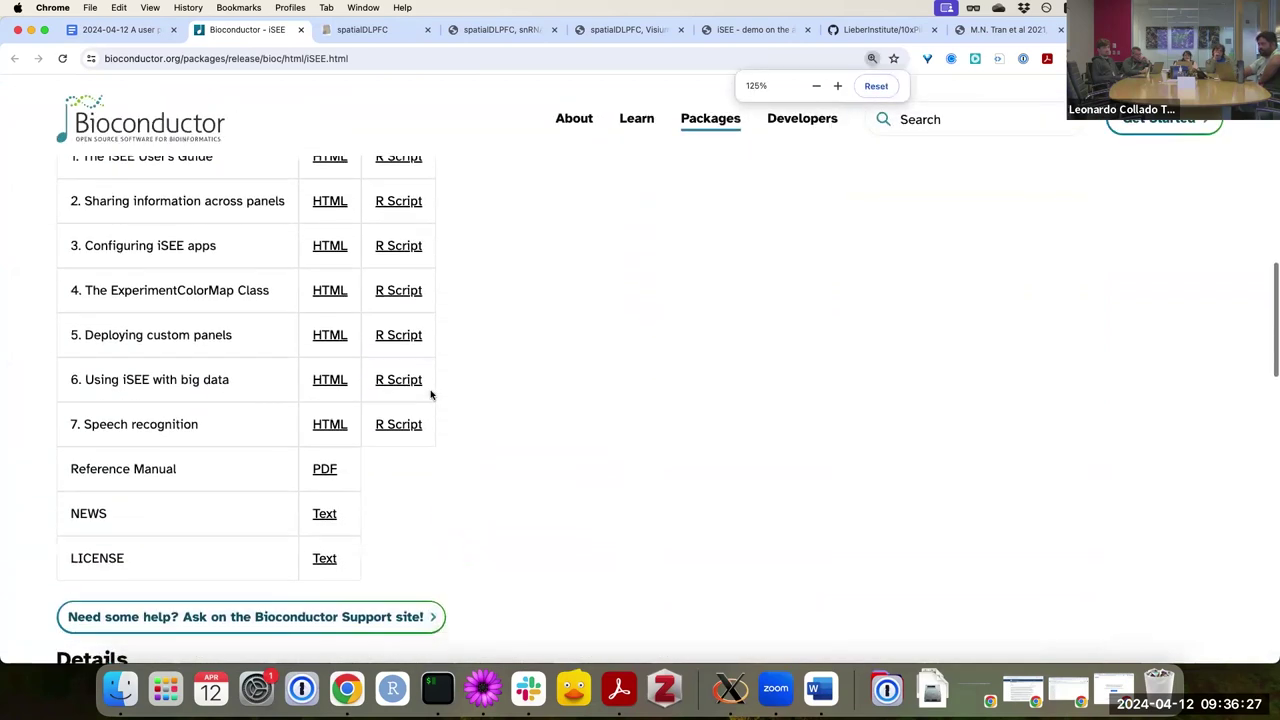
scroll(341, 347, up, 3)
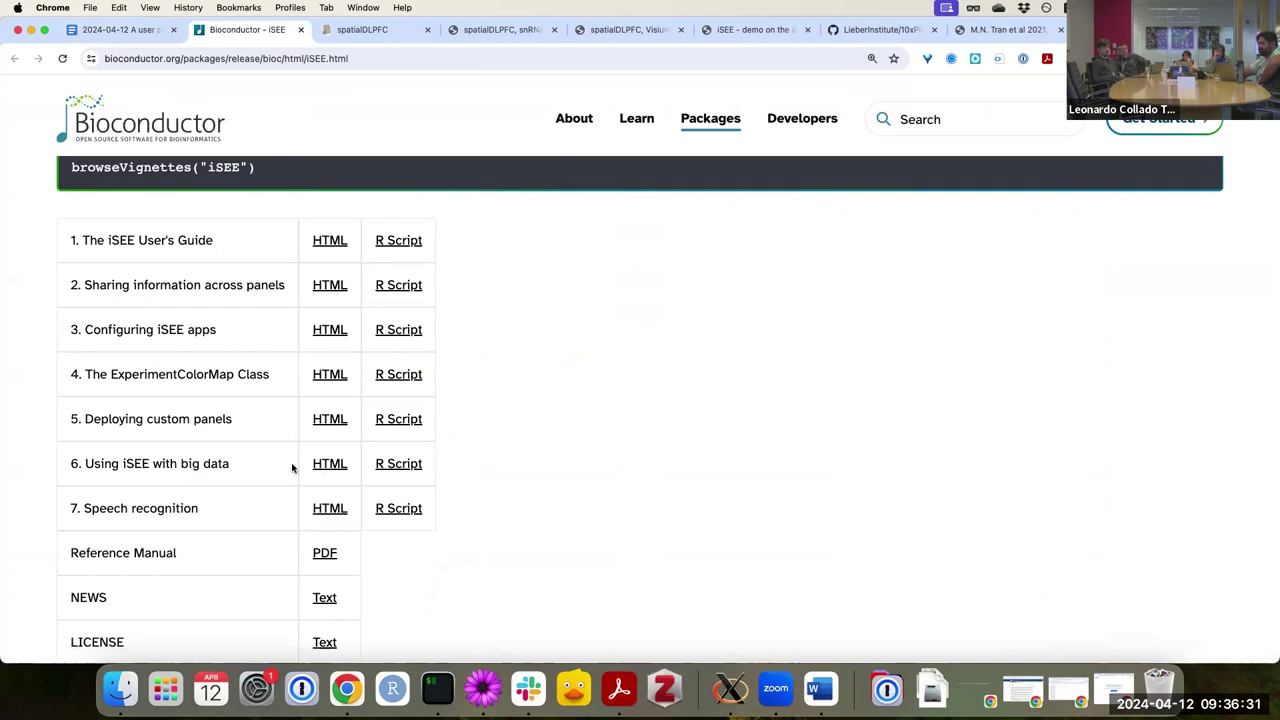
scroll(280, 482, down, 1)
scroll(280, 481, up, 1)
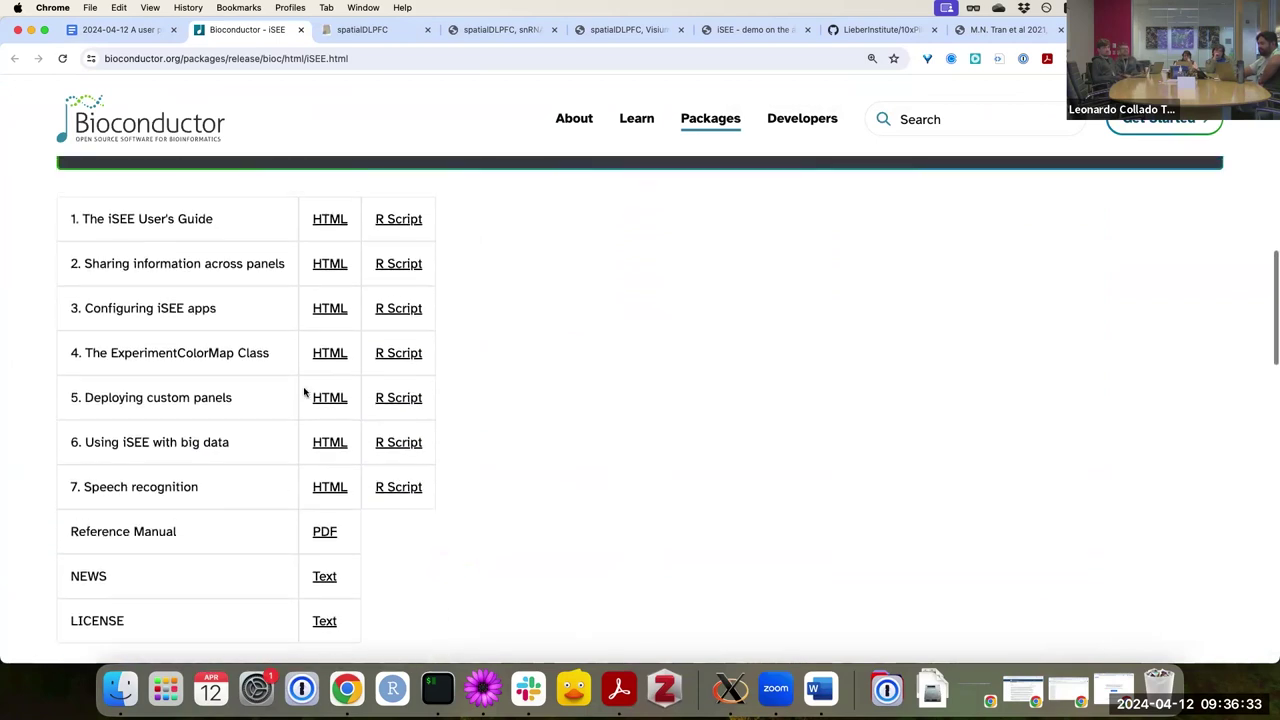
Open The iSEE User's Guide vignette, zoom in, and read down to section 4.1 Header
click(330, 220)
scroll(485, 372, down, 10)
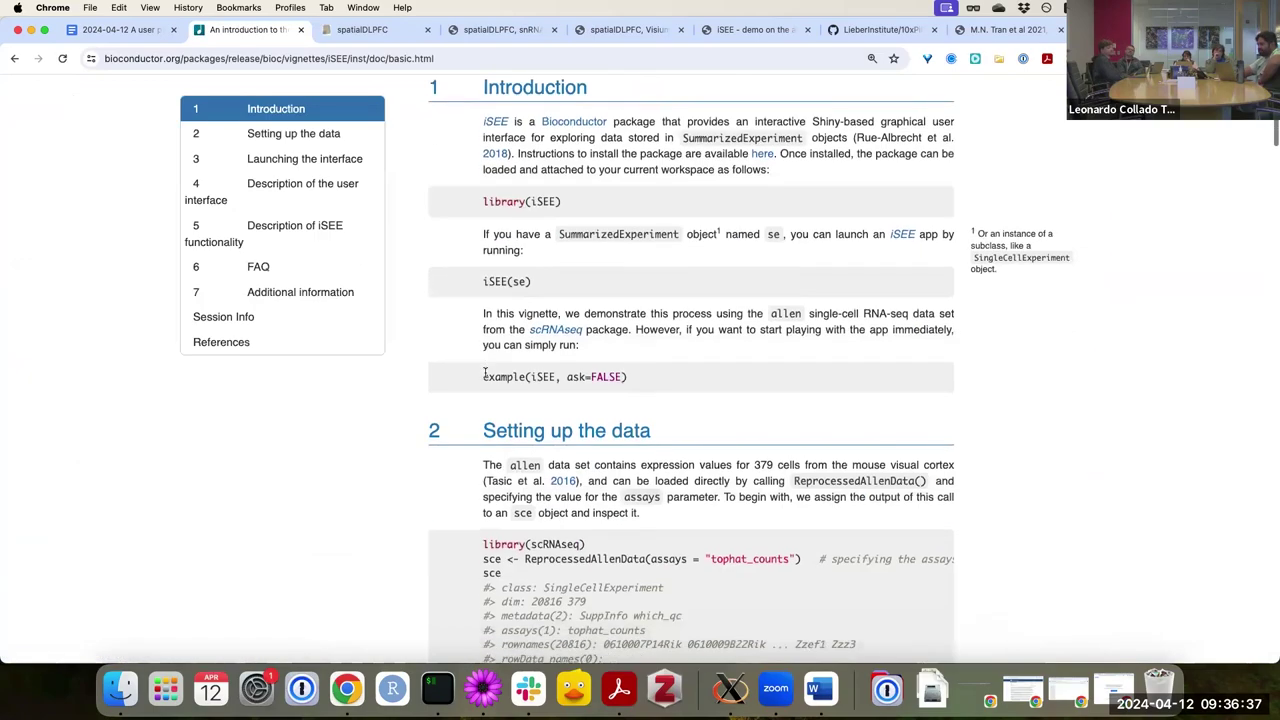
key(super+equal)
key(super+equal)
scroll(485, 372, down, 10)
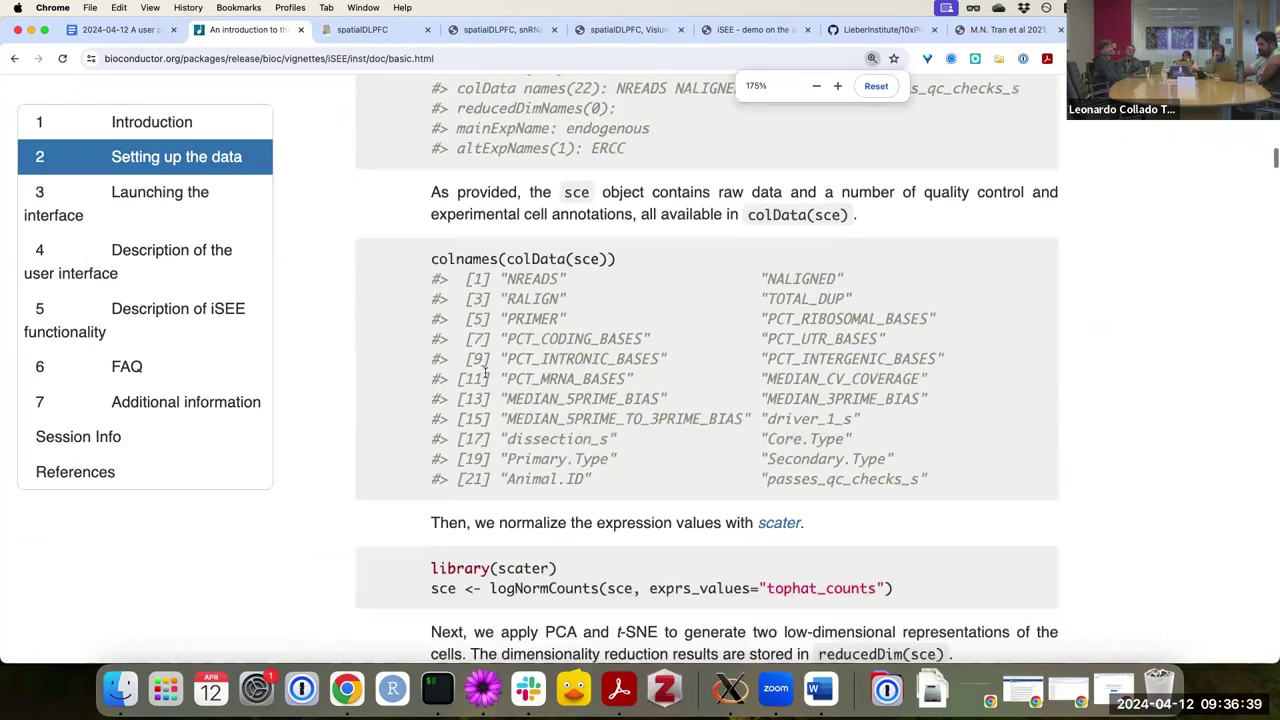
scroll(485, 376, down, 15)
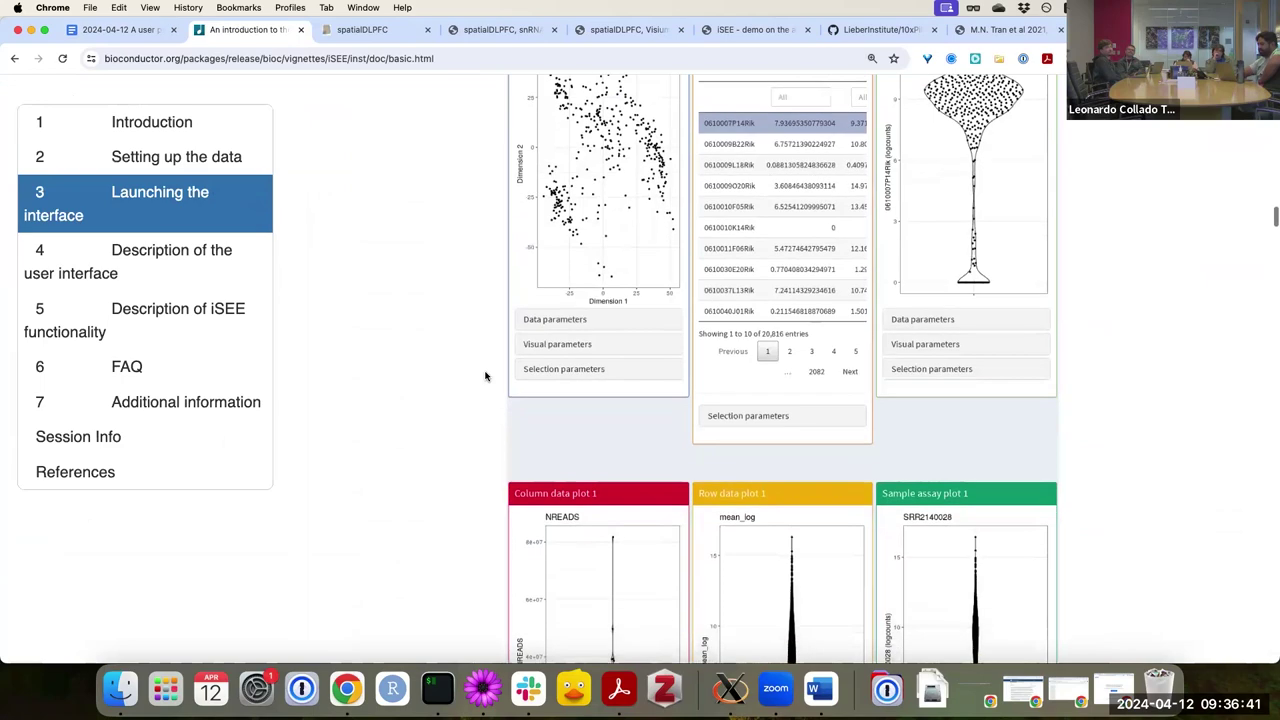
scroll(485, 376, down, 15)
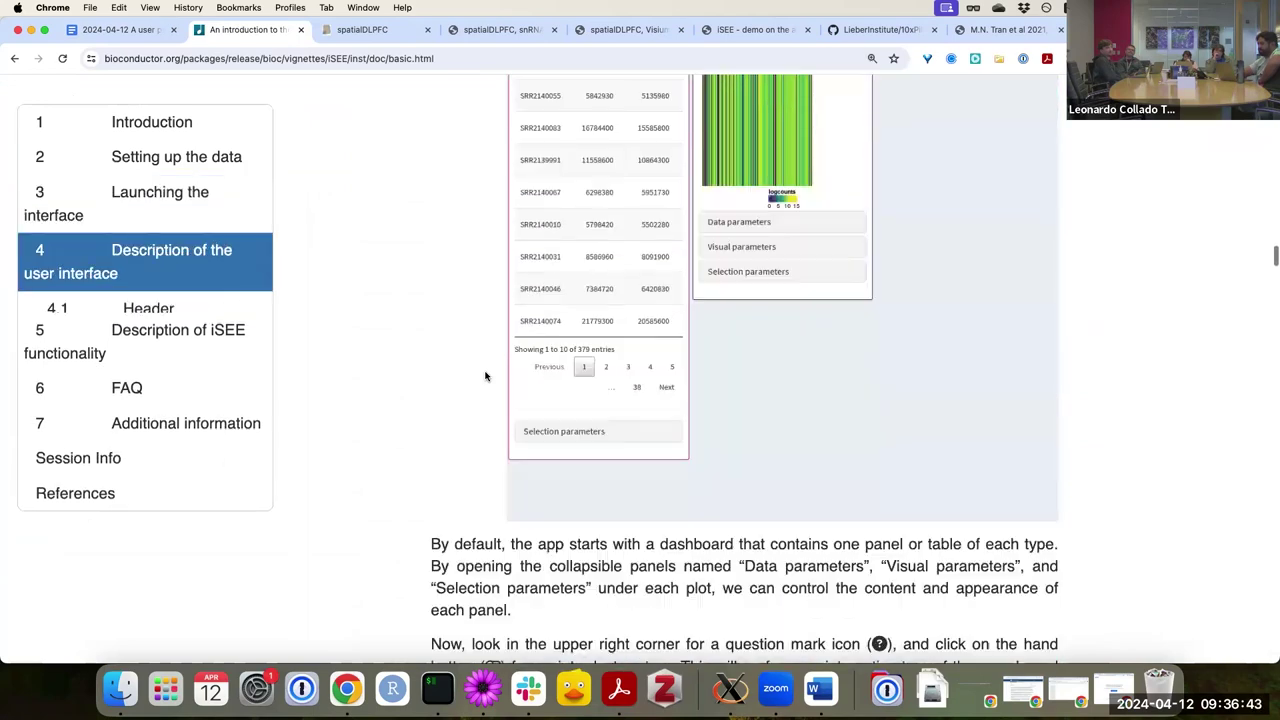
scroll(485, 376, down, 15)
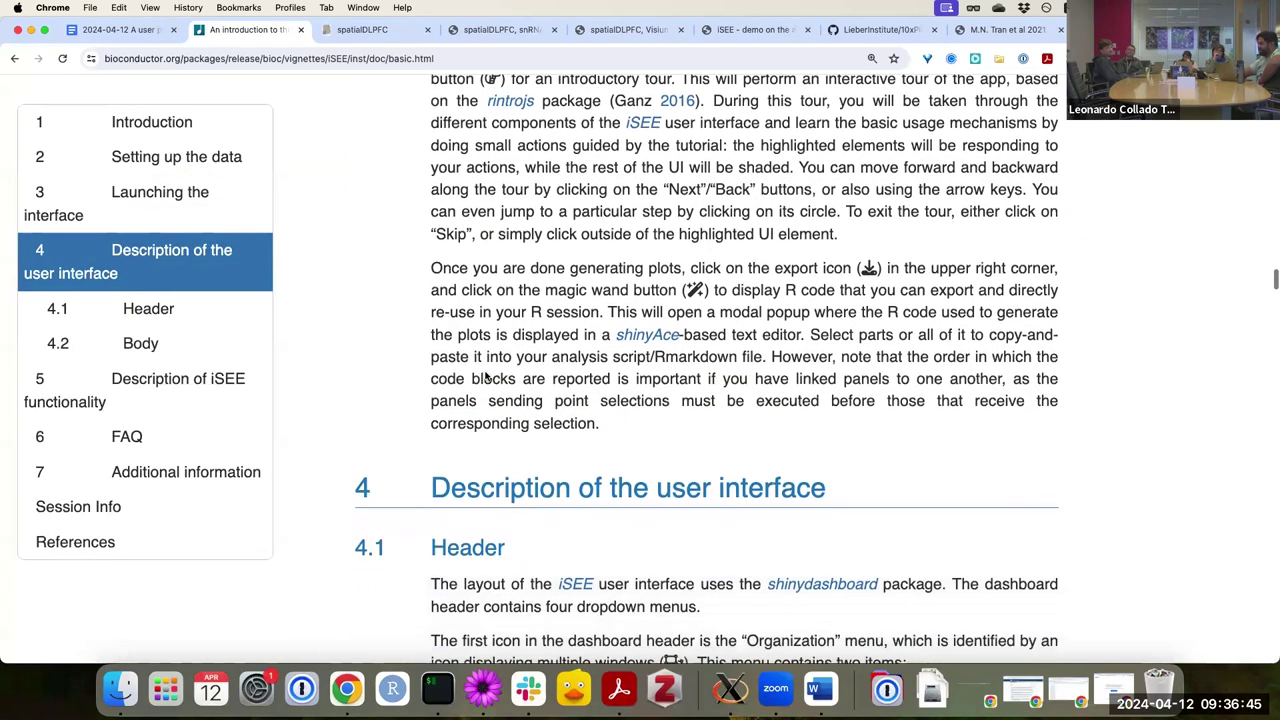
scroll(485, 376, down, 1)
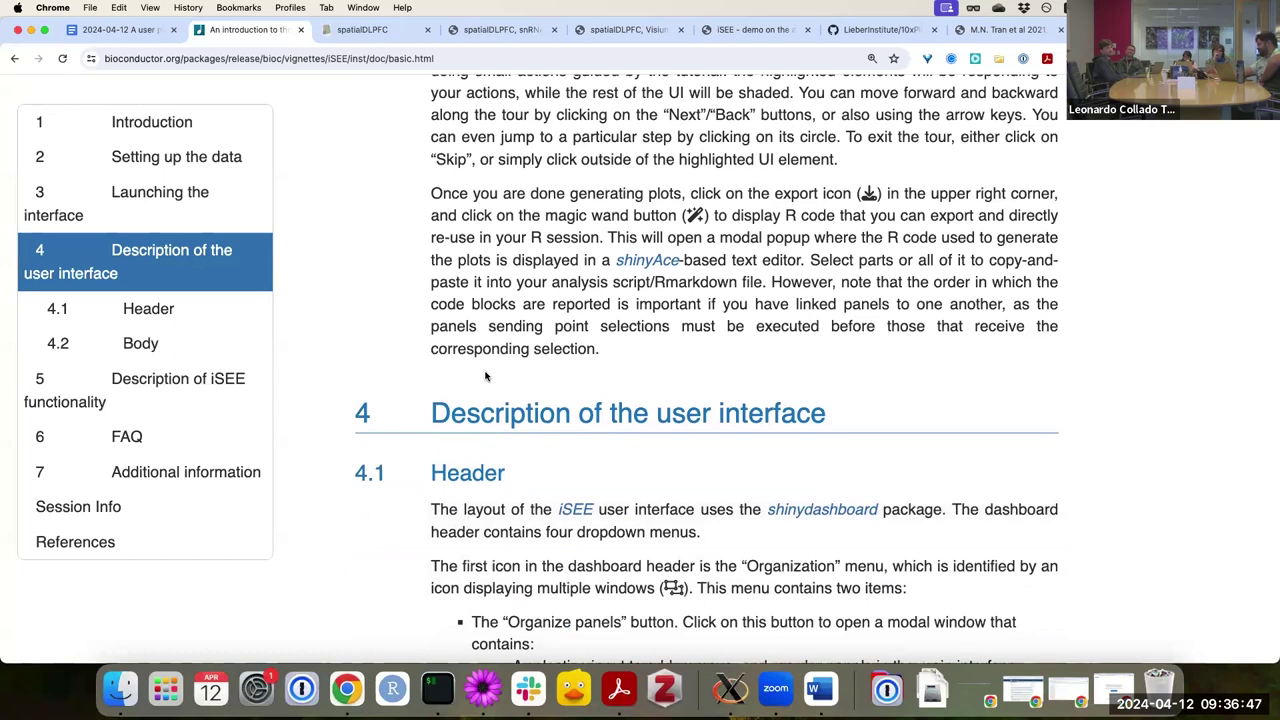
scroll(629, 361, down, 5)
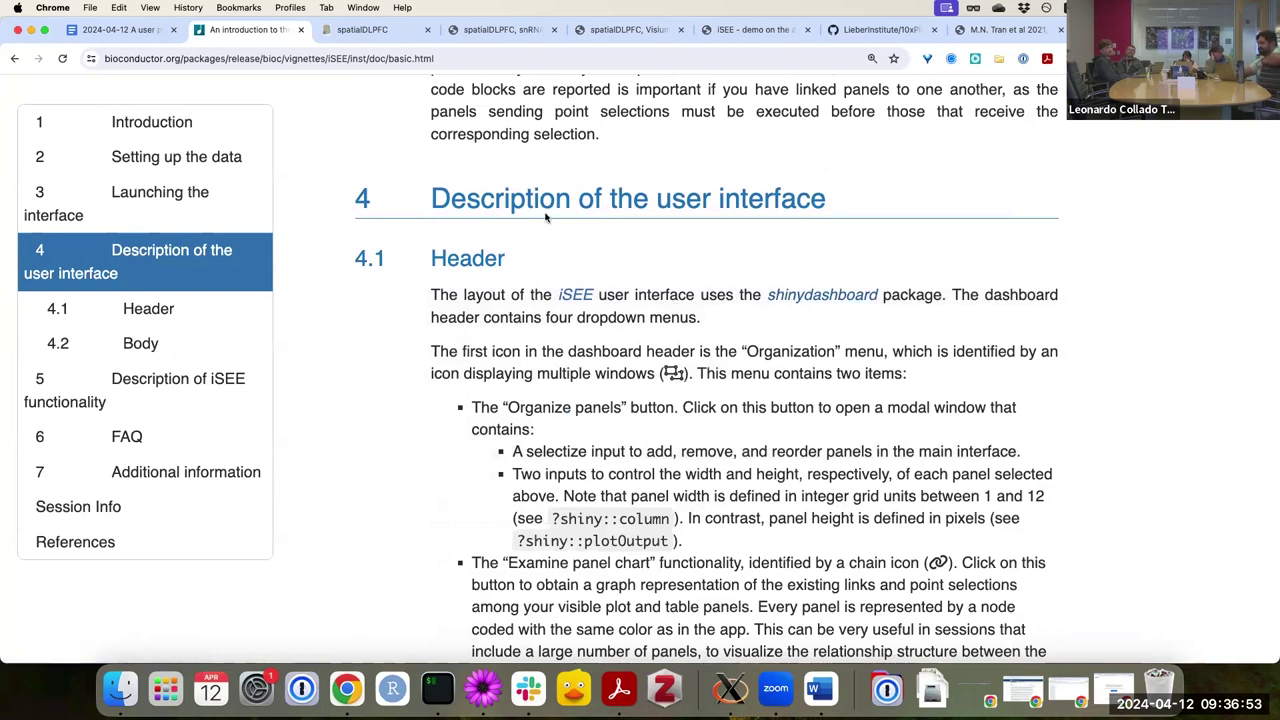
Close the vignette and return to the spatialDLPFC snRNA-seq iSEE app
click(299, 33)
click(258, 31)
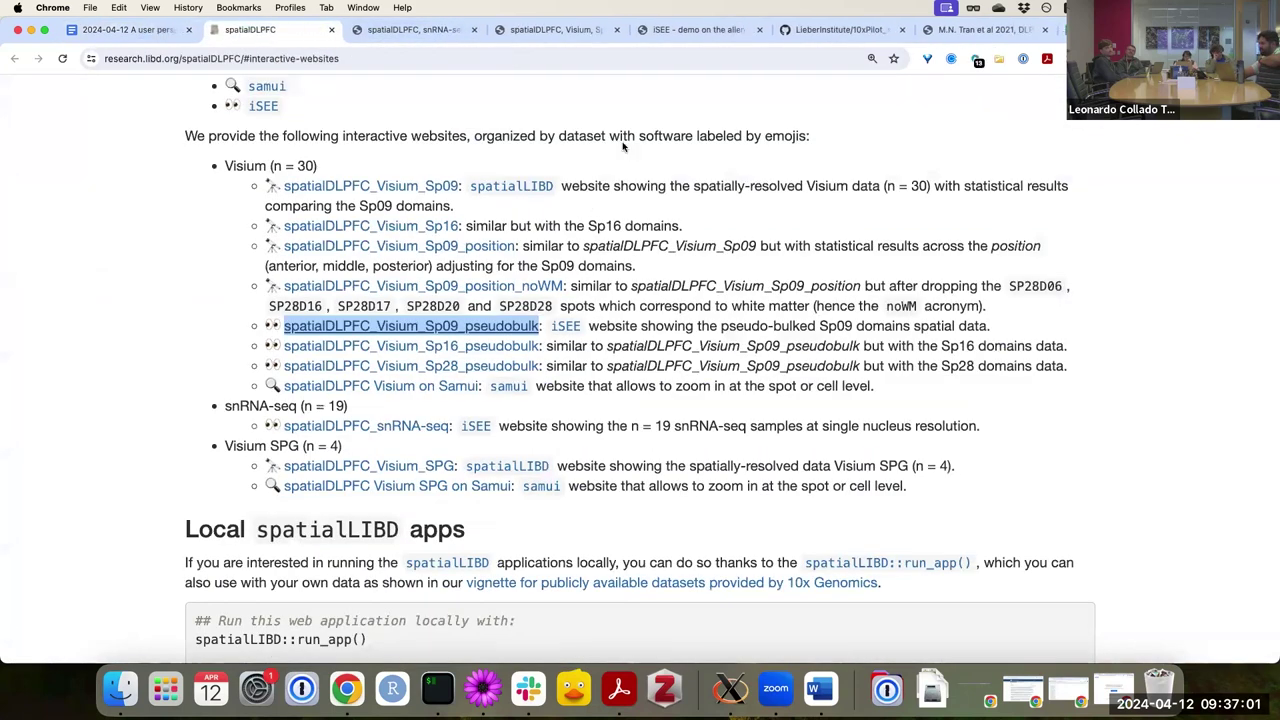
click(430, 29)
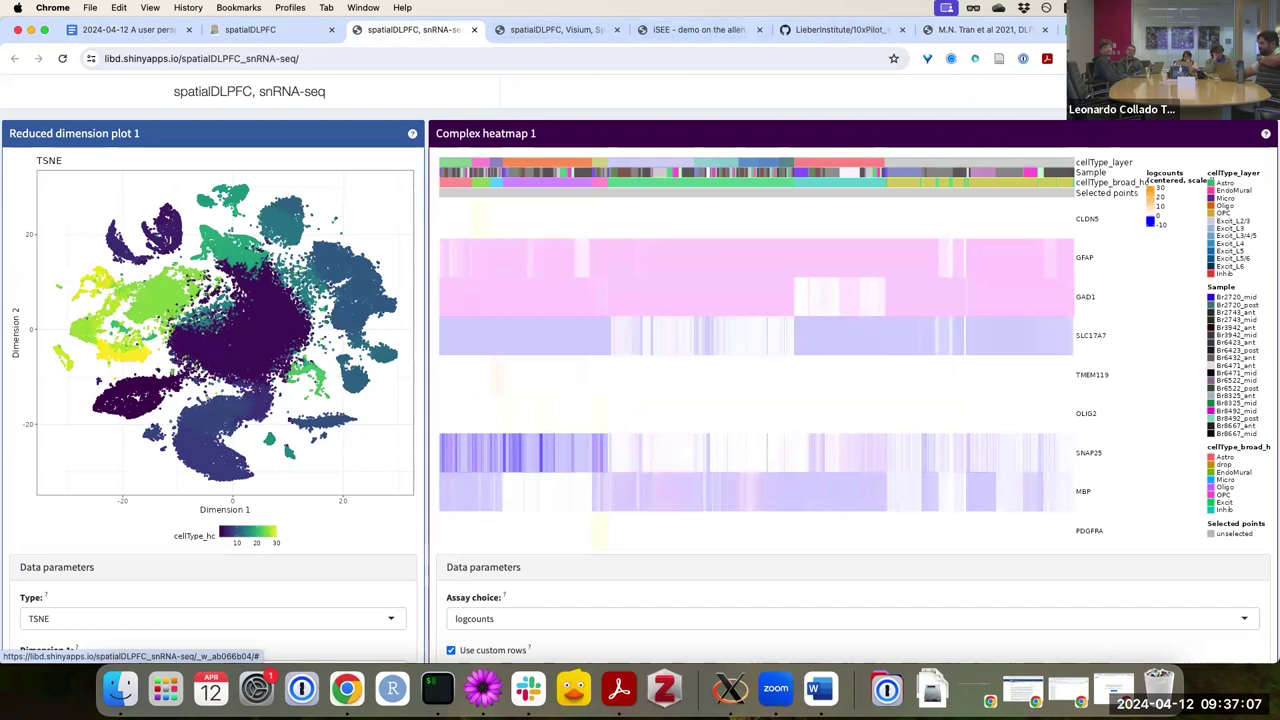
Try the app's quick tour from the Documentation menu and dismiss the unavailable notice
click(1240, 91)
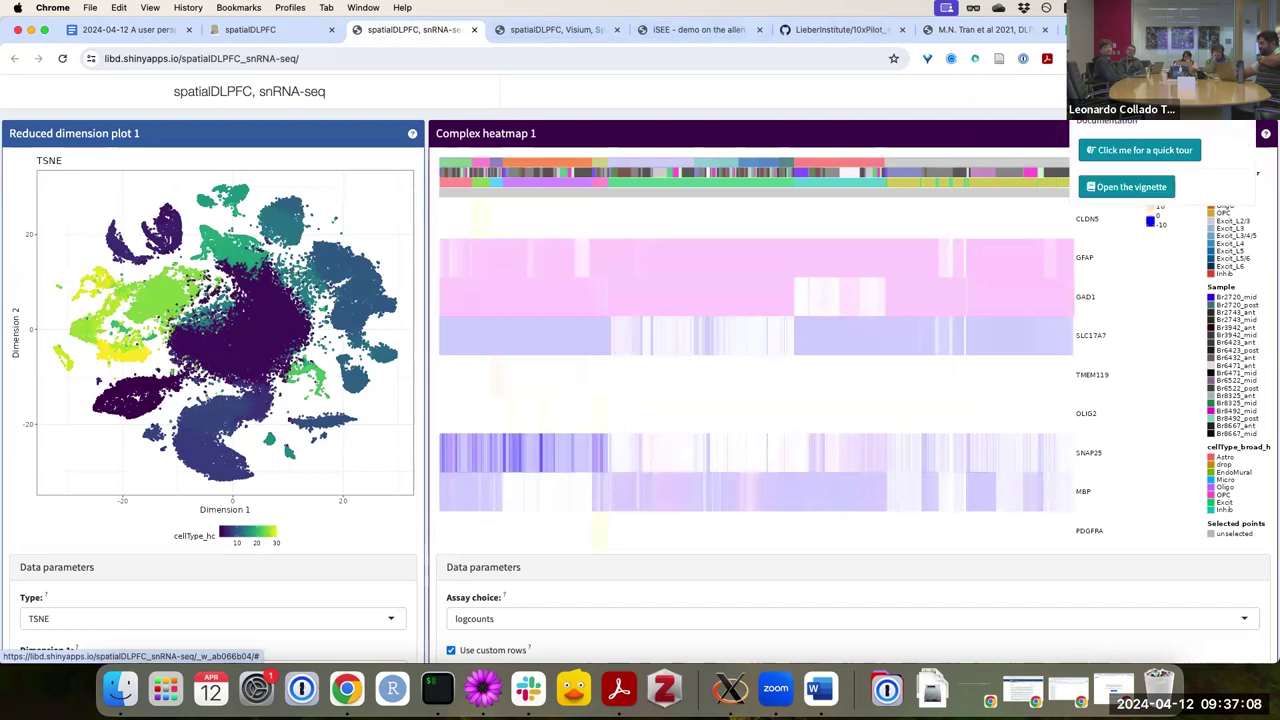
click(1141, 152)
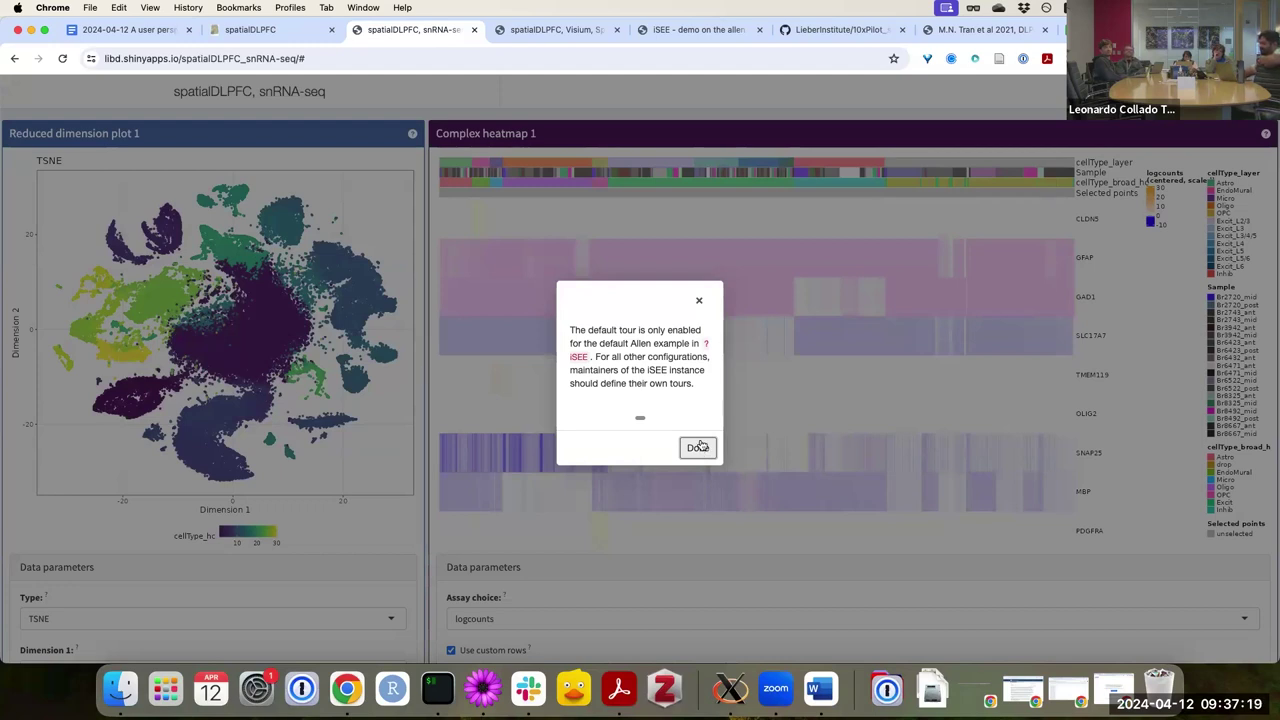
click(700, 446)
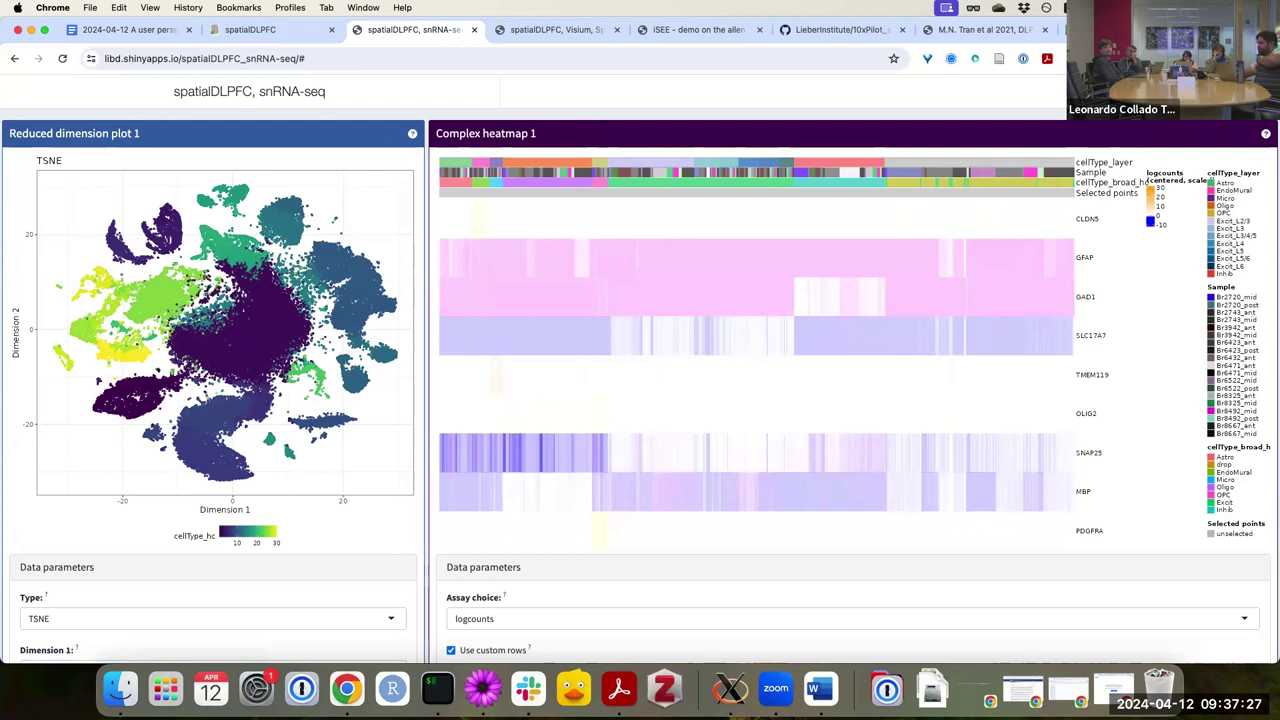
Return to the notes document and follow its GitHub home link to the iSEE repository
click(130, 29)
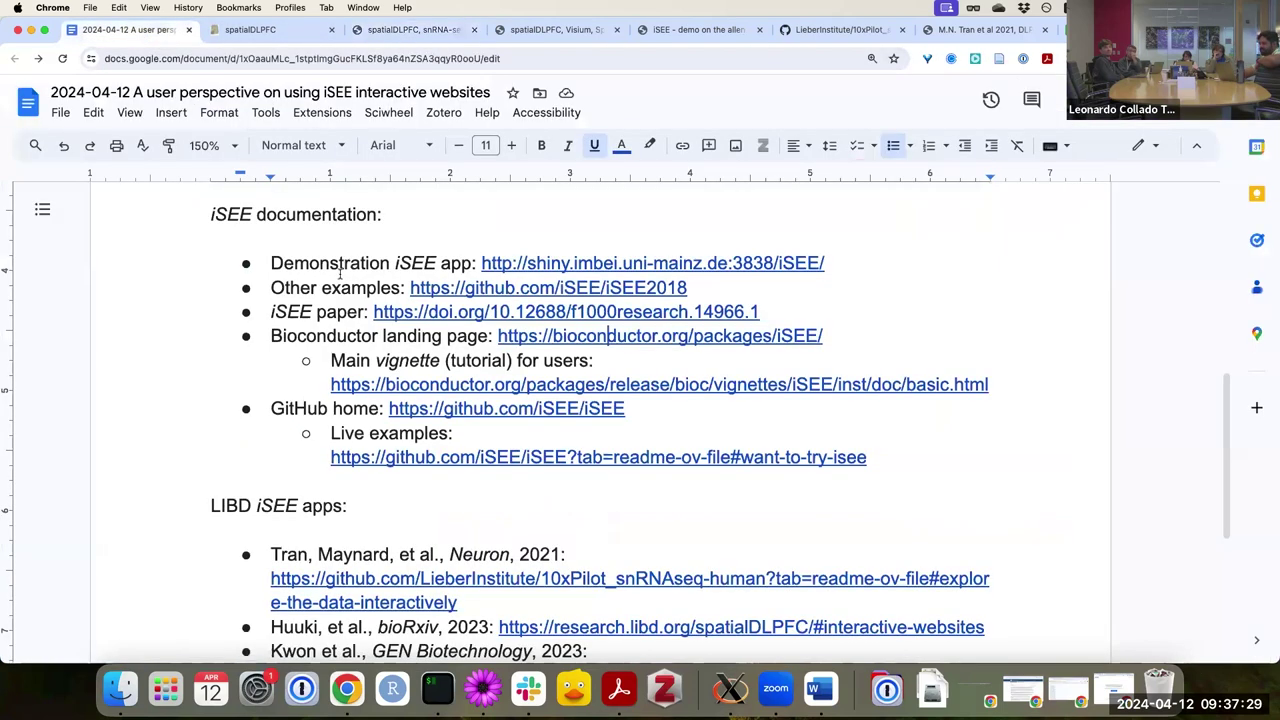
scroll(338, 347, down, 1)
scroll(338, 347, down, 1)
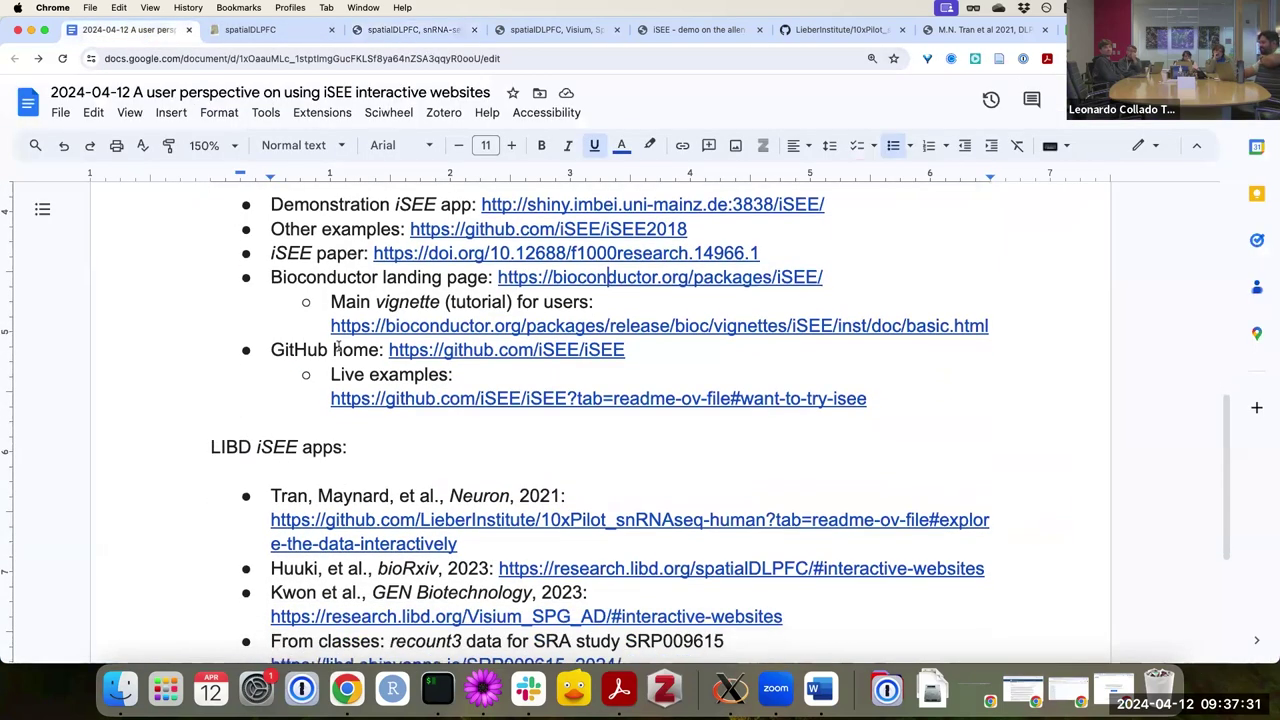
scroll(338, 347, down, 1)
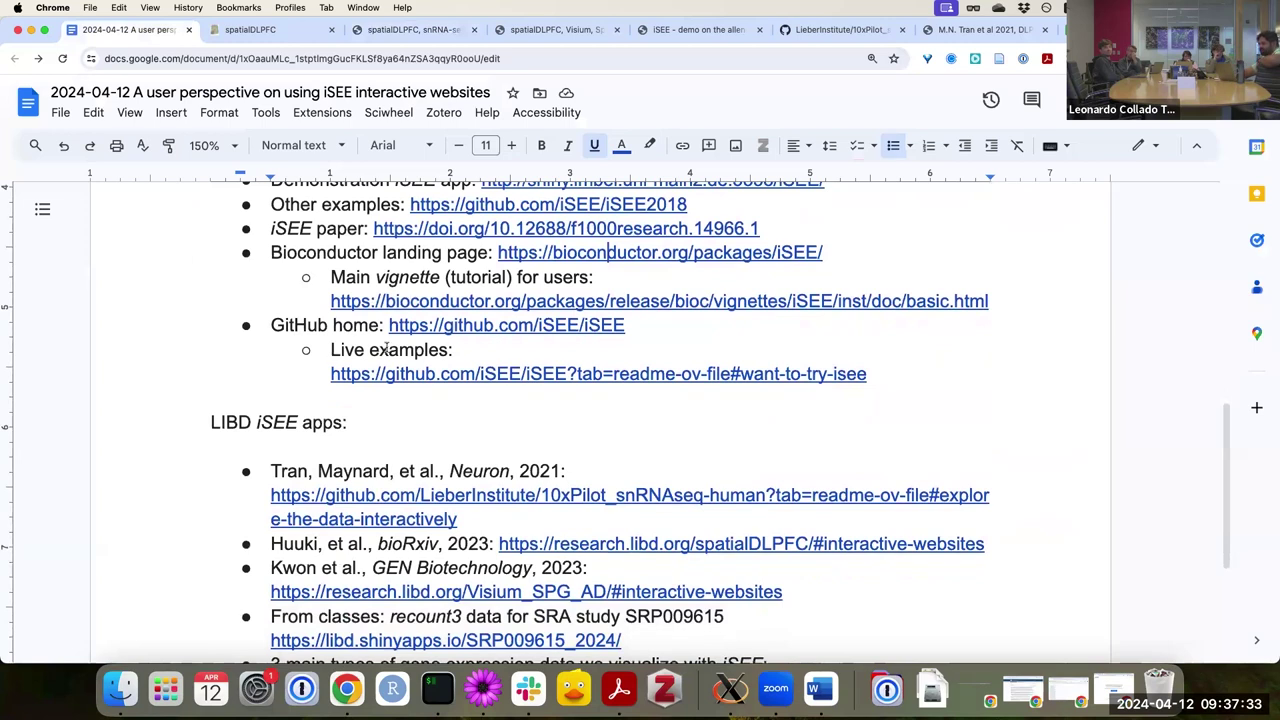
mouse_move(505, 330)
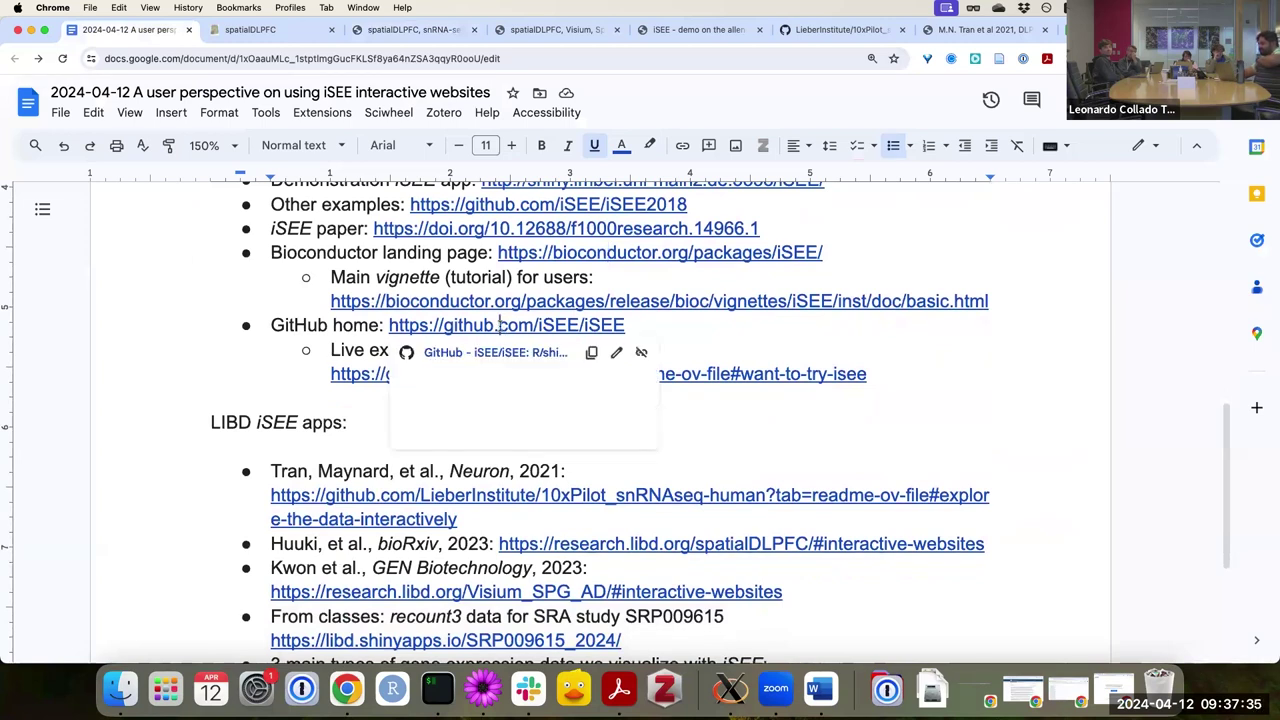
click(497, 359)
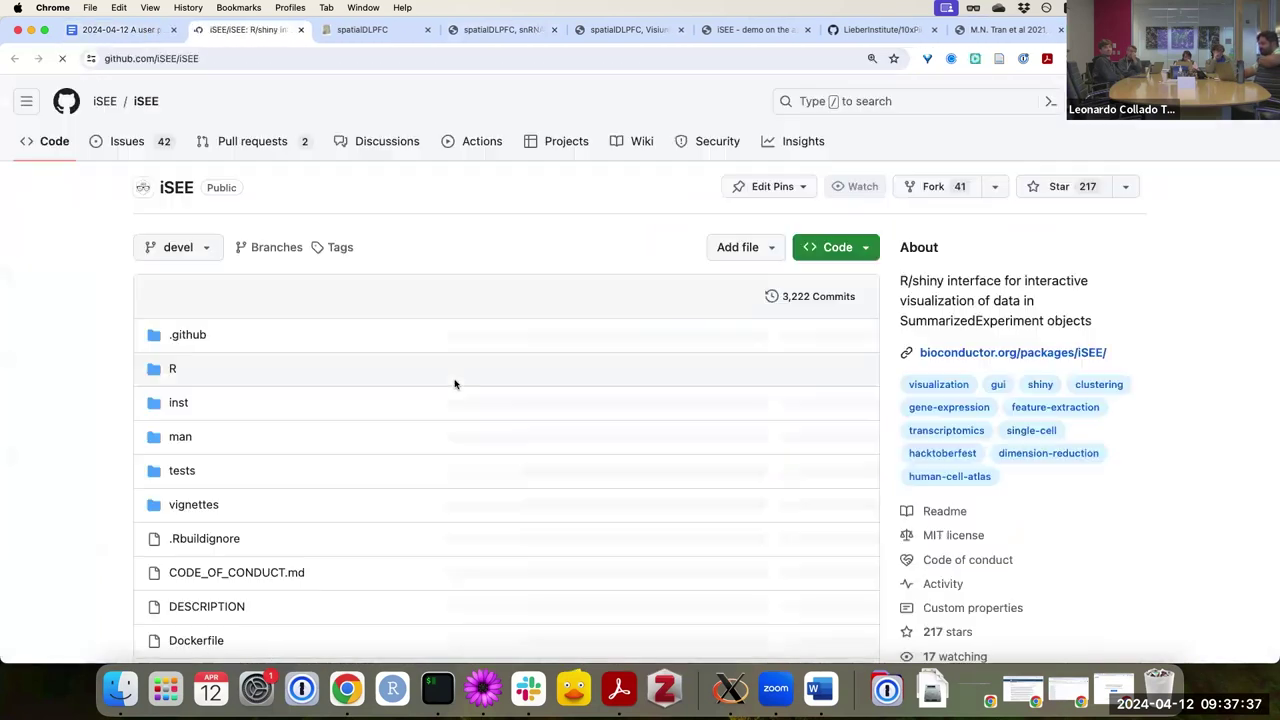
Expand the README's 'Click to expand the list of features', read through it, then close the repository tab
scroll(455, 384, down, 10)
scroll(455, 384, down, 15)
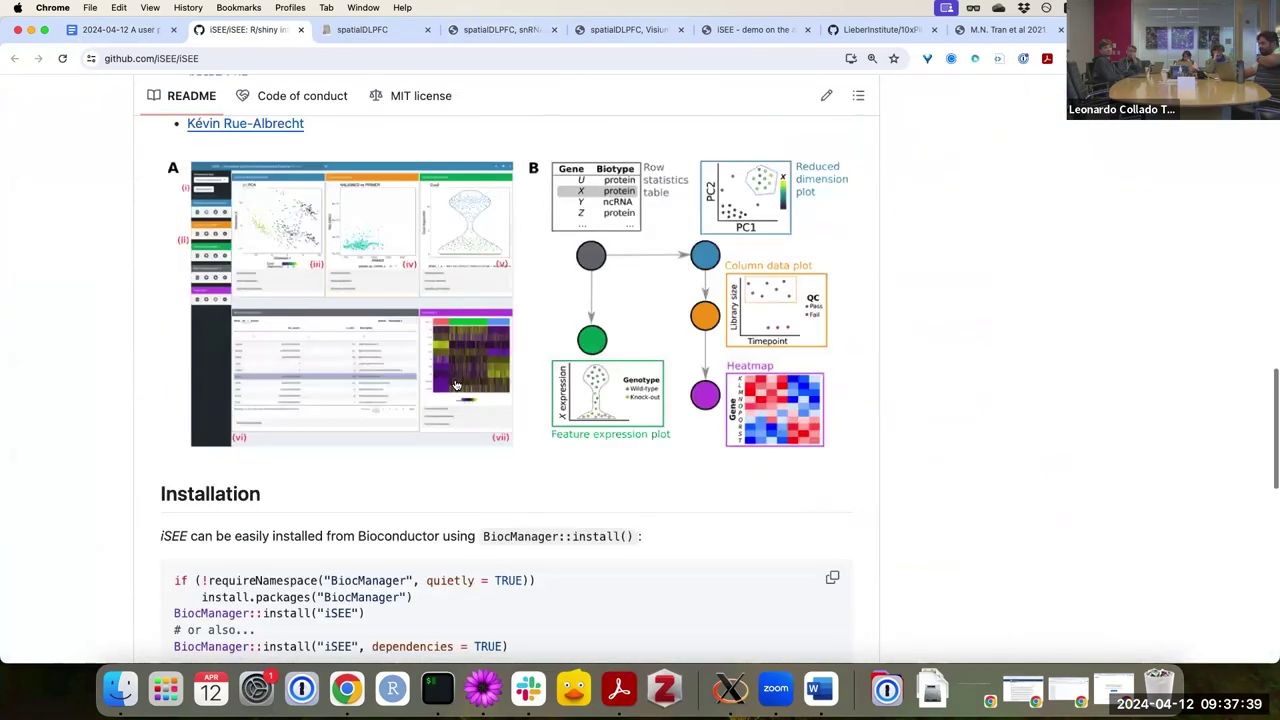
scroll(455, 381, up, 2)
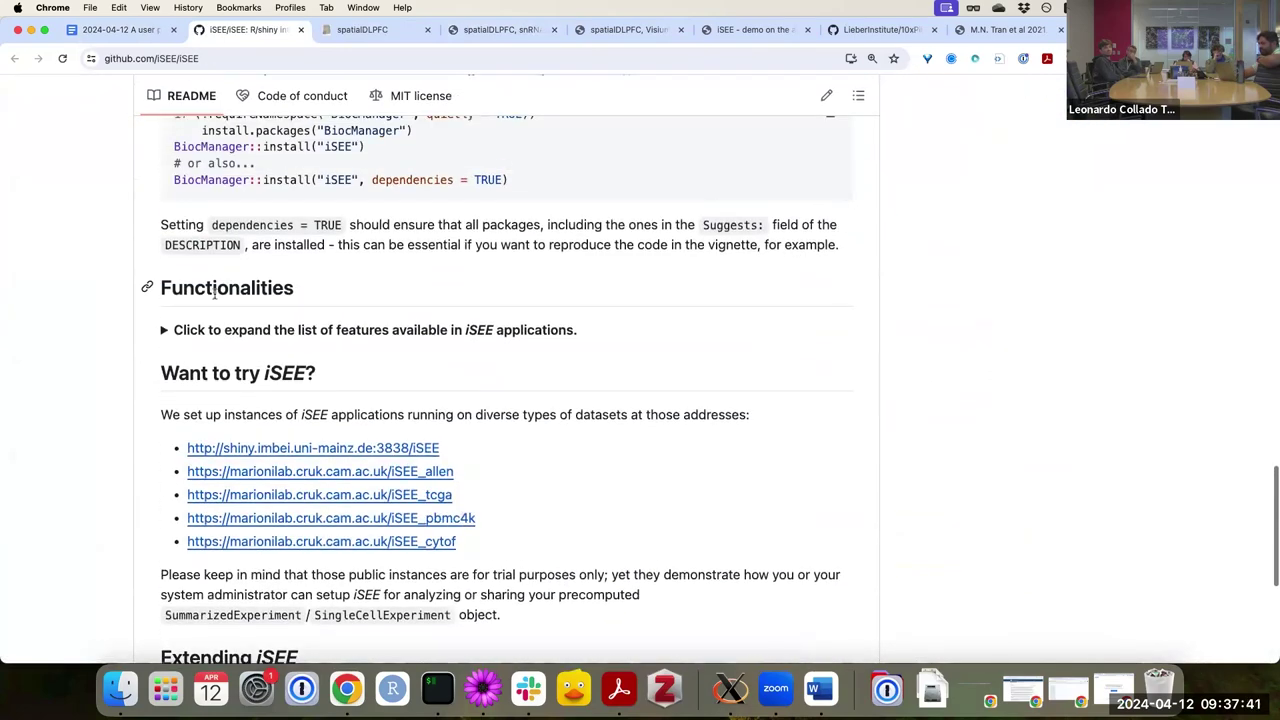
click(166, 332)
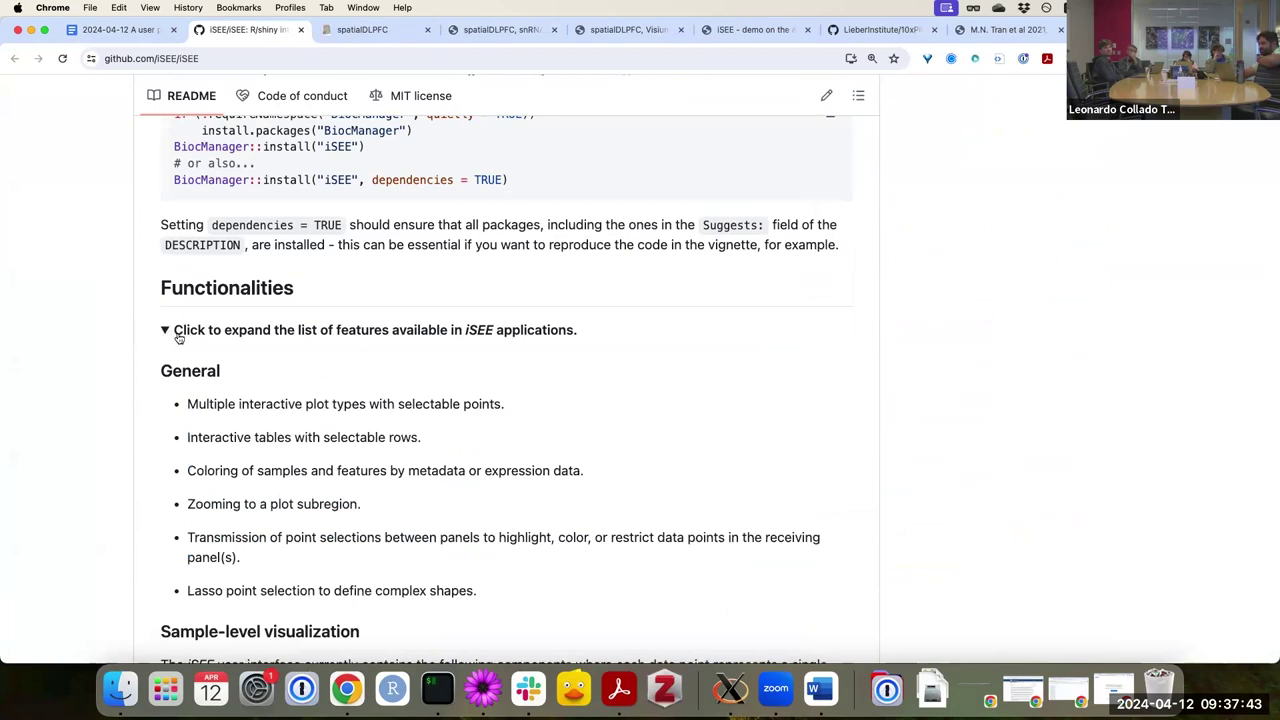
scroll(308, 362, down, 6)
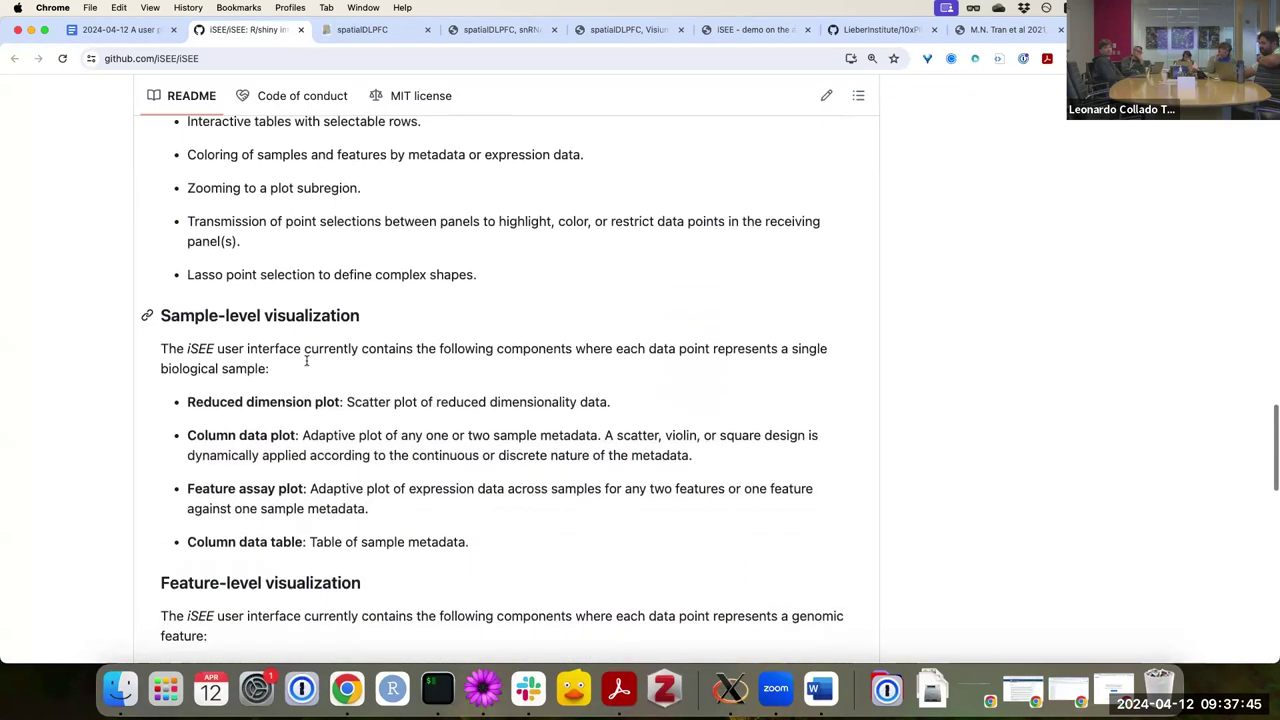
scroll(307, 362, down, 7)
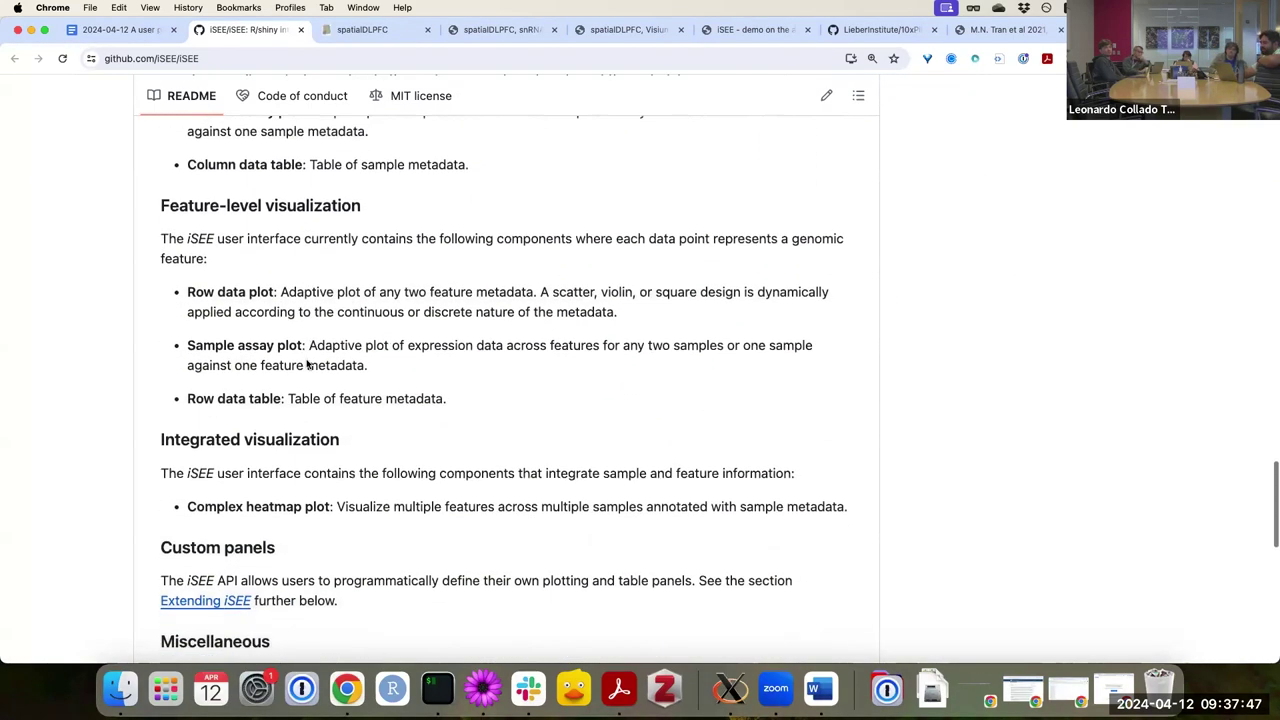
scroll(307, 363, down, 9)
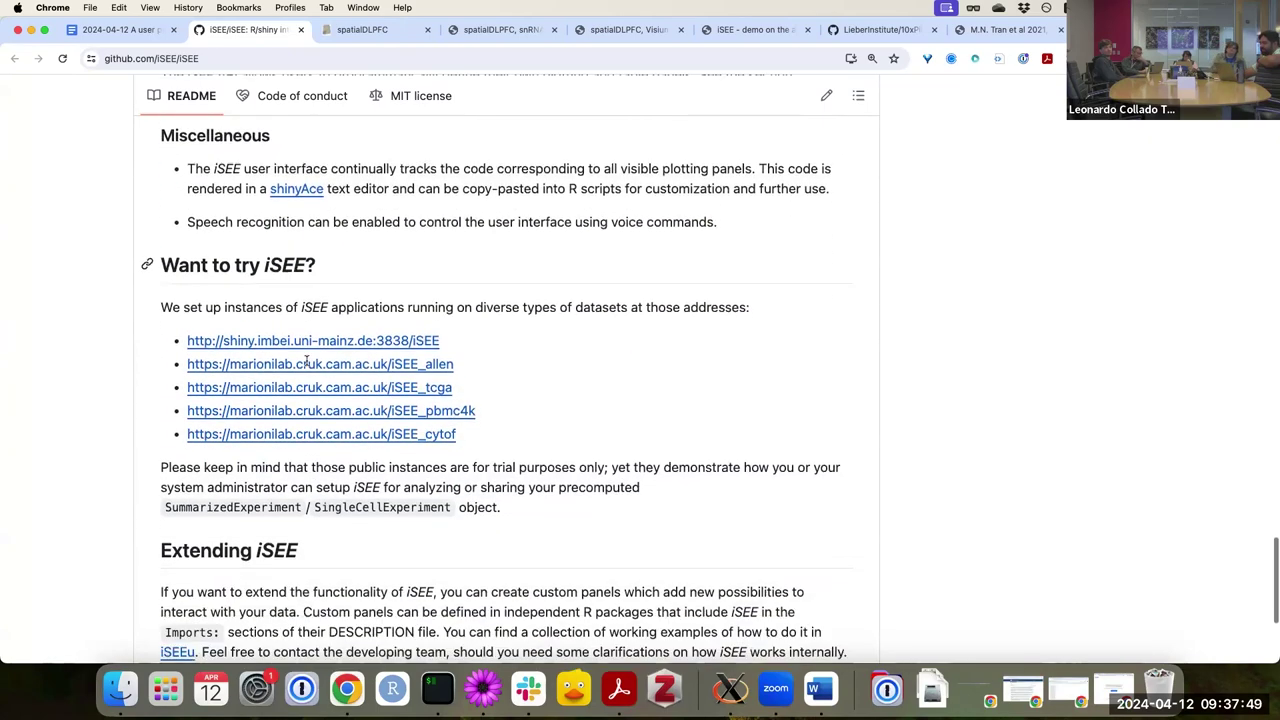
scroll(307, 363, down, 4)
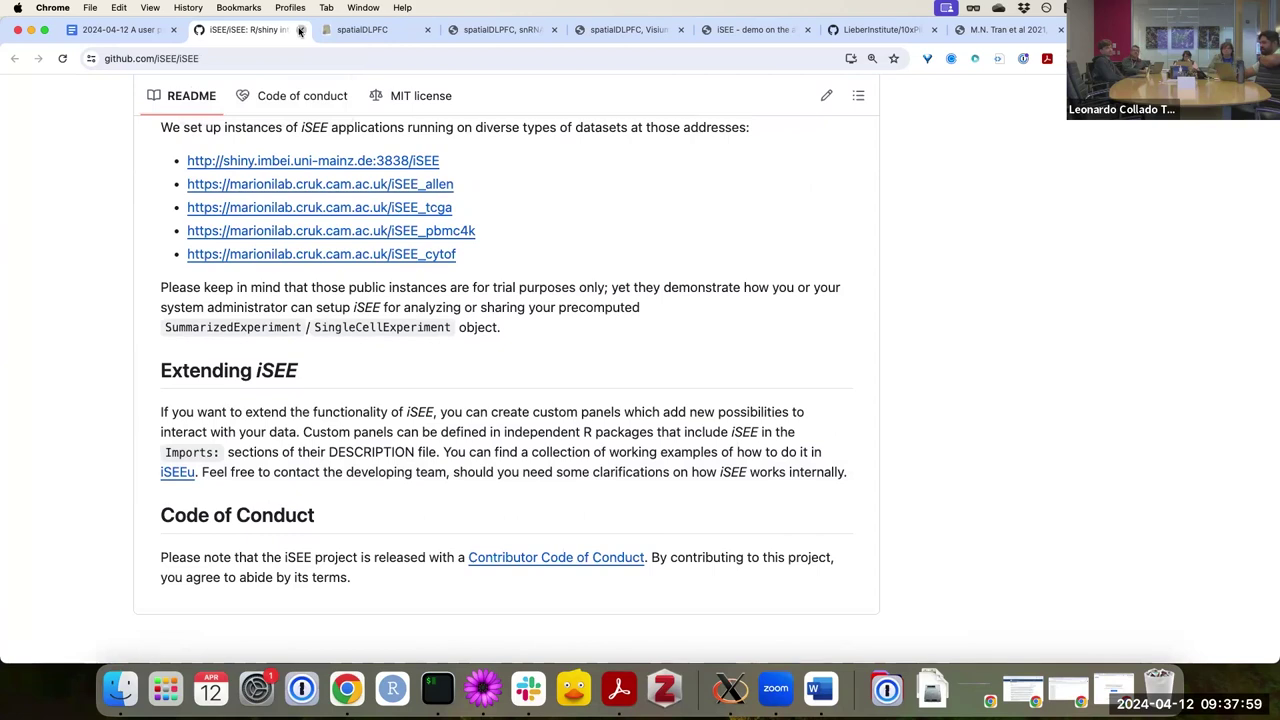
click(300, 30)
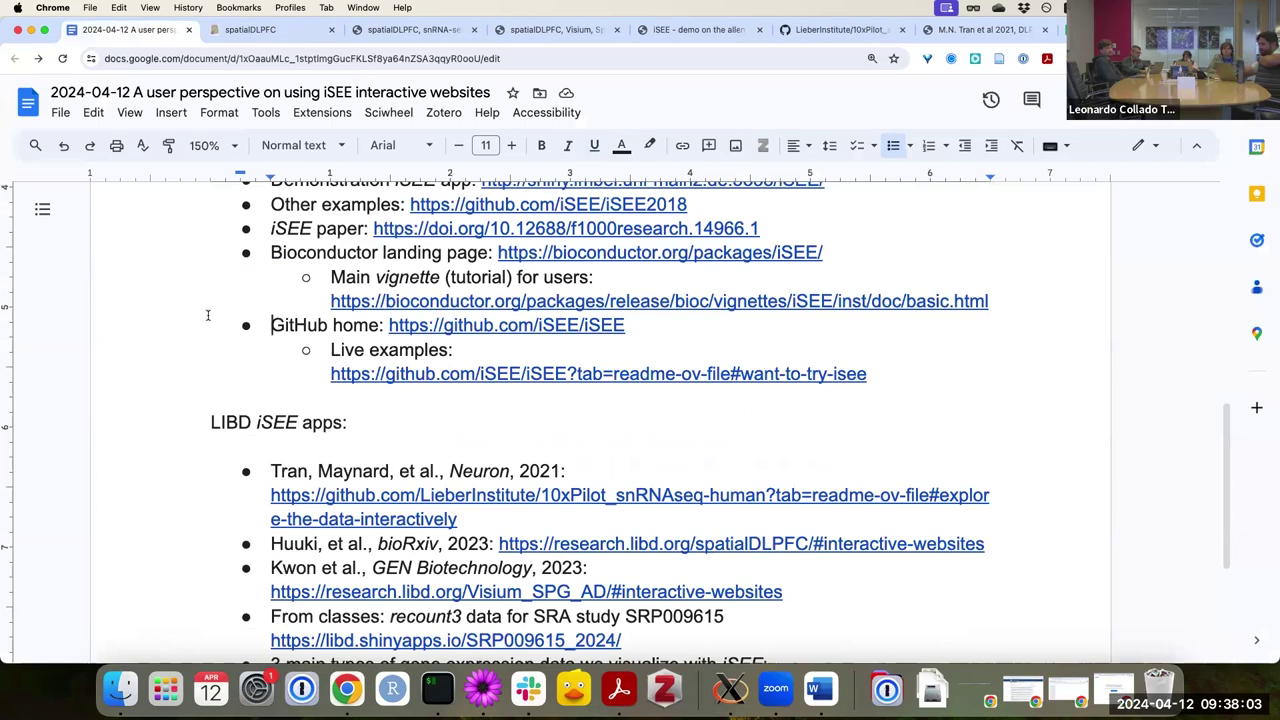
scroll(208, 315, down, 3)
scroll(208, 315, up, 6)
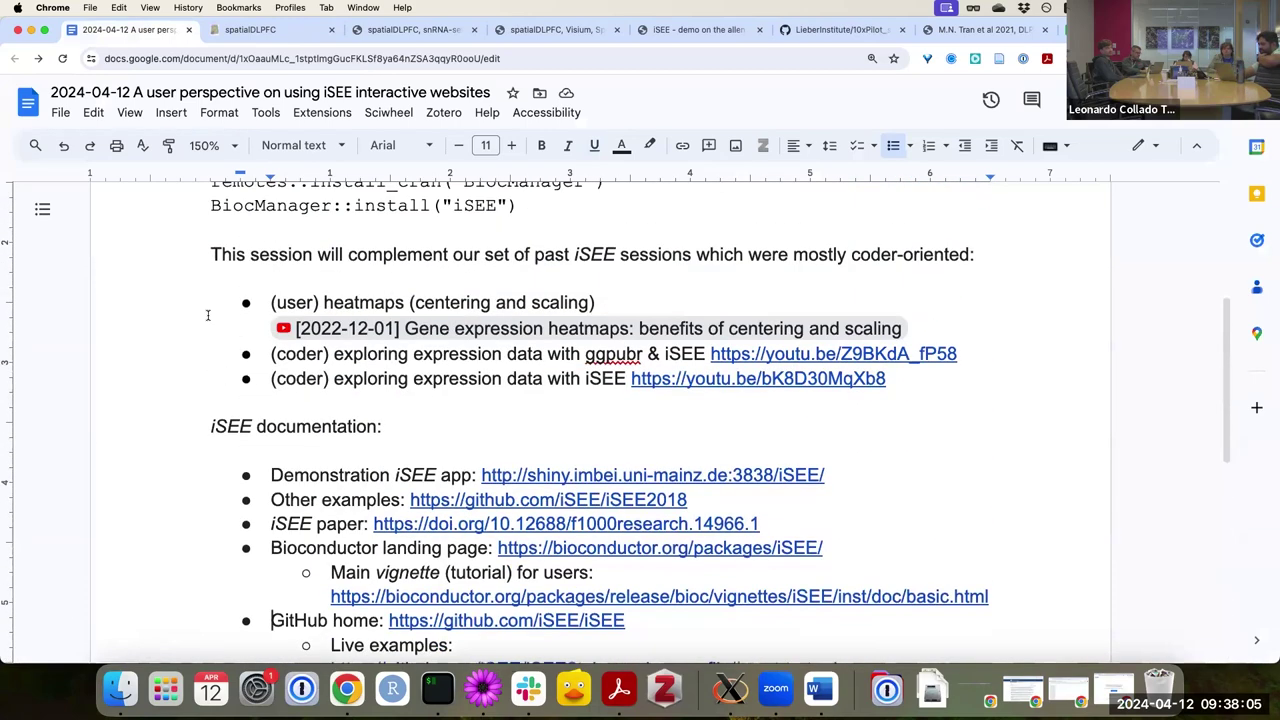